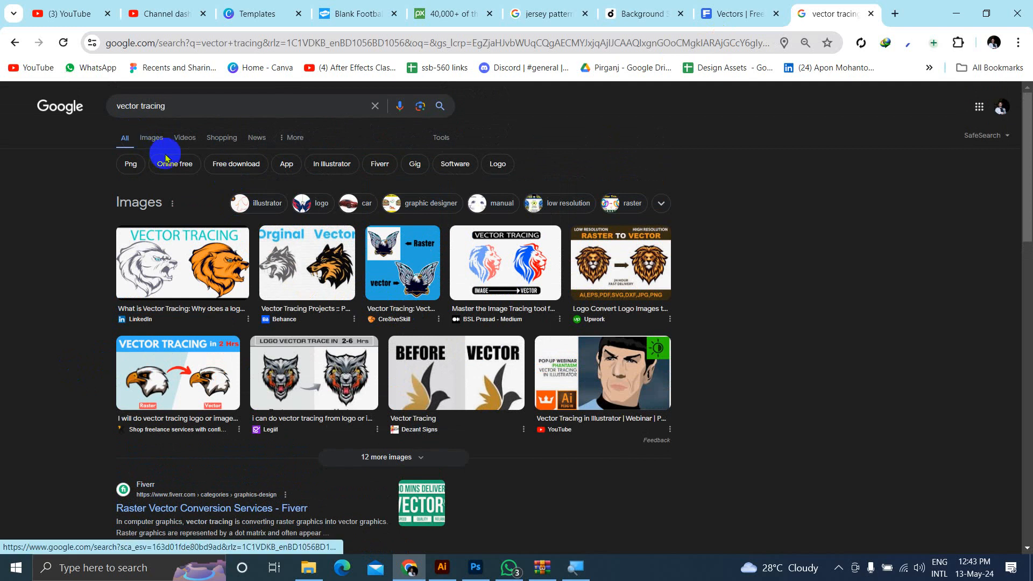
# Step: Look through the image results for vector tracing, previewing the lion and wolf raster-to-vector examples
pyautogui.click(162, 139)
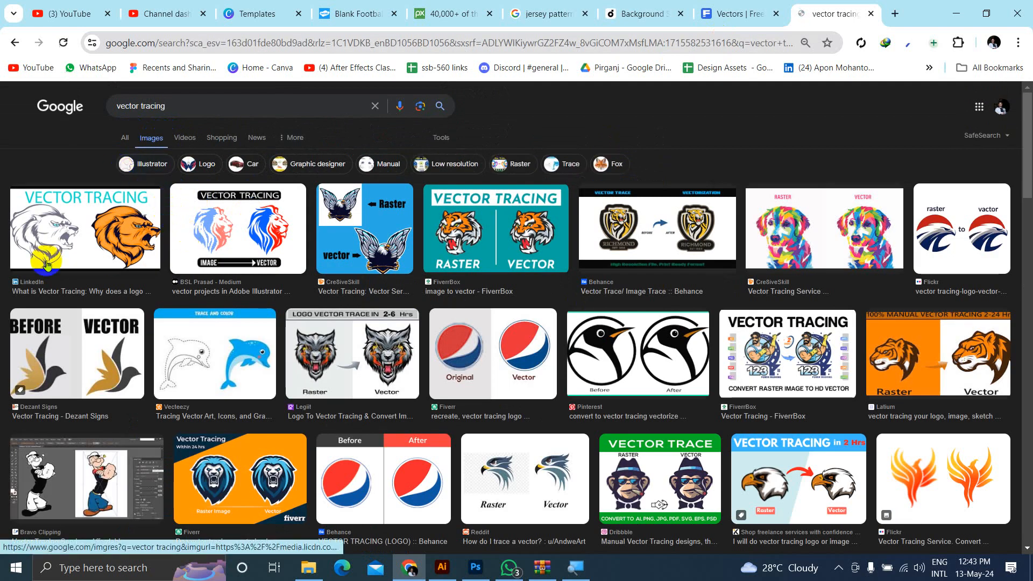
pyautogui.click(239, 228)
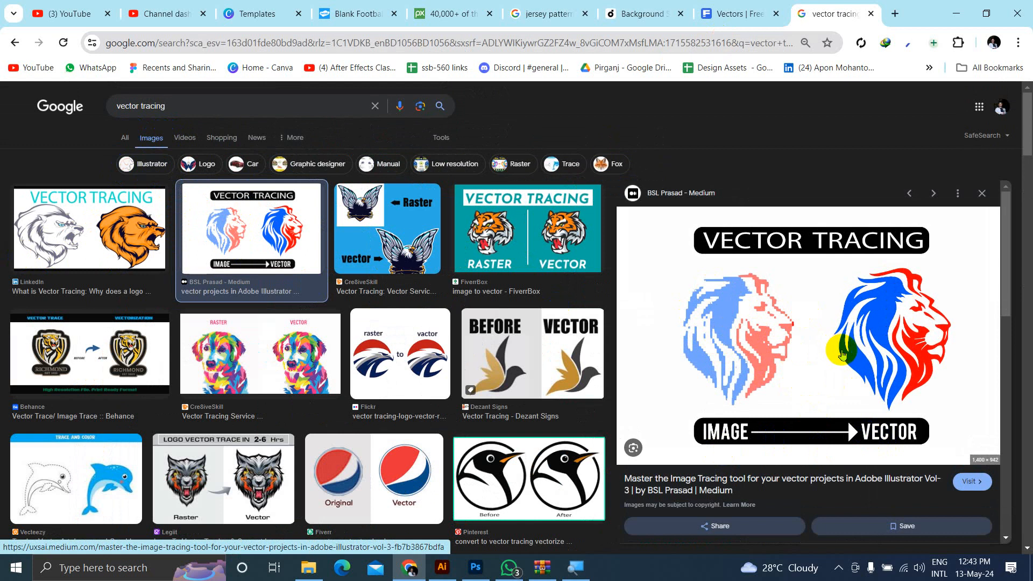
pyautogui.click(876, 337)
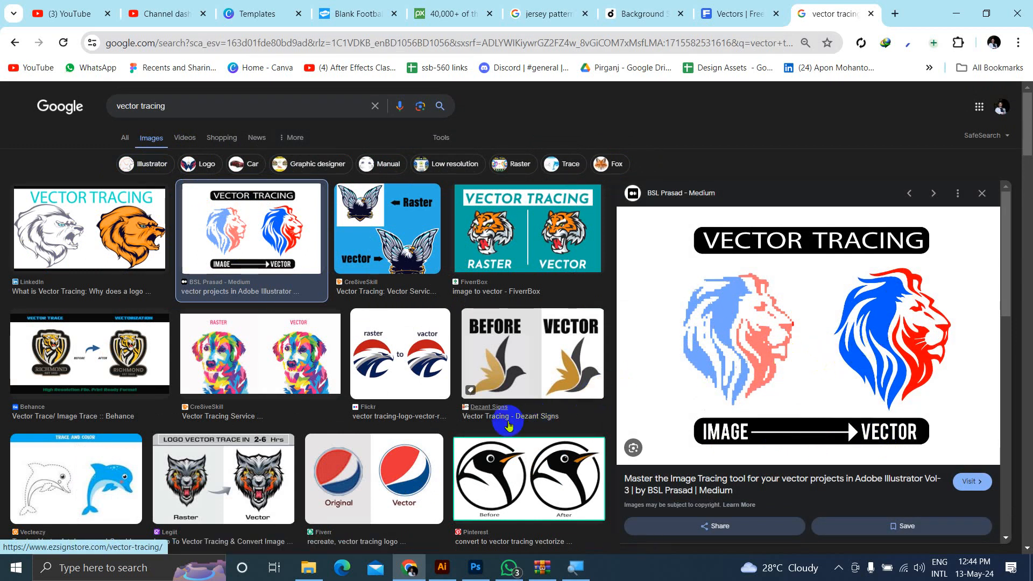
pyautogui.click(215, 487)
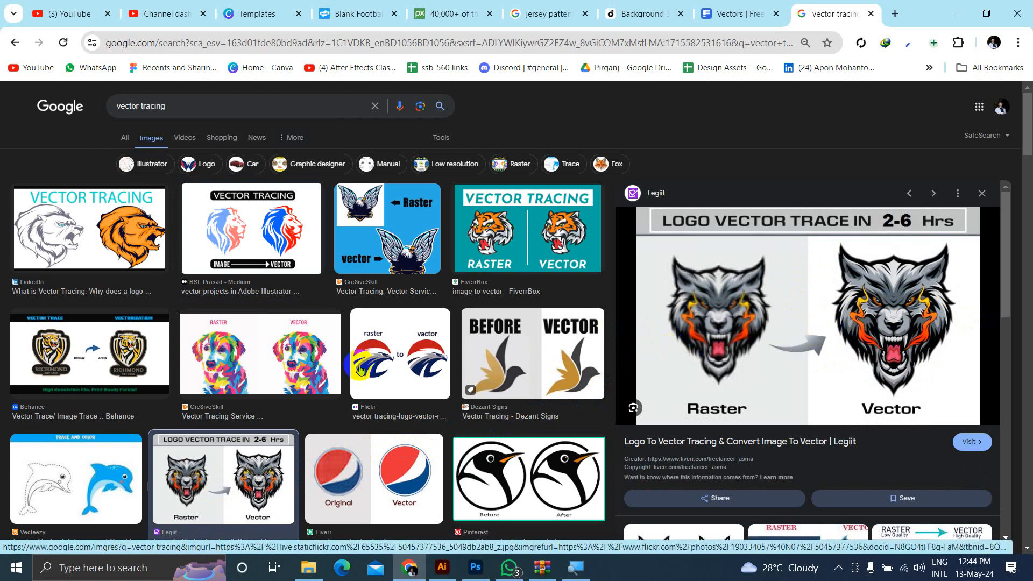
pyautogui.scroll(-6, 292, 347)
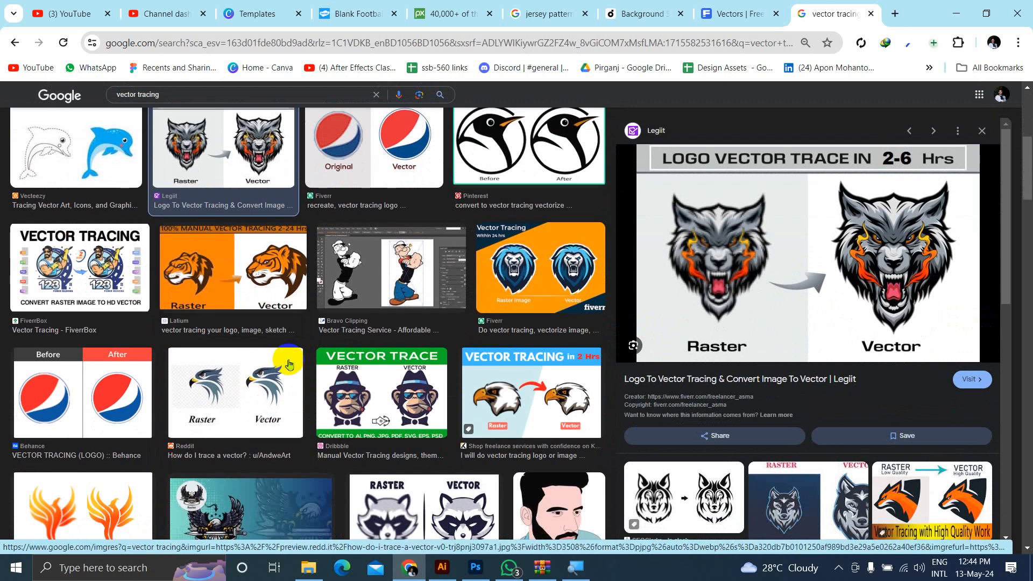
pyautogui.scroll(3, 289, 364)
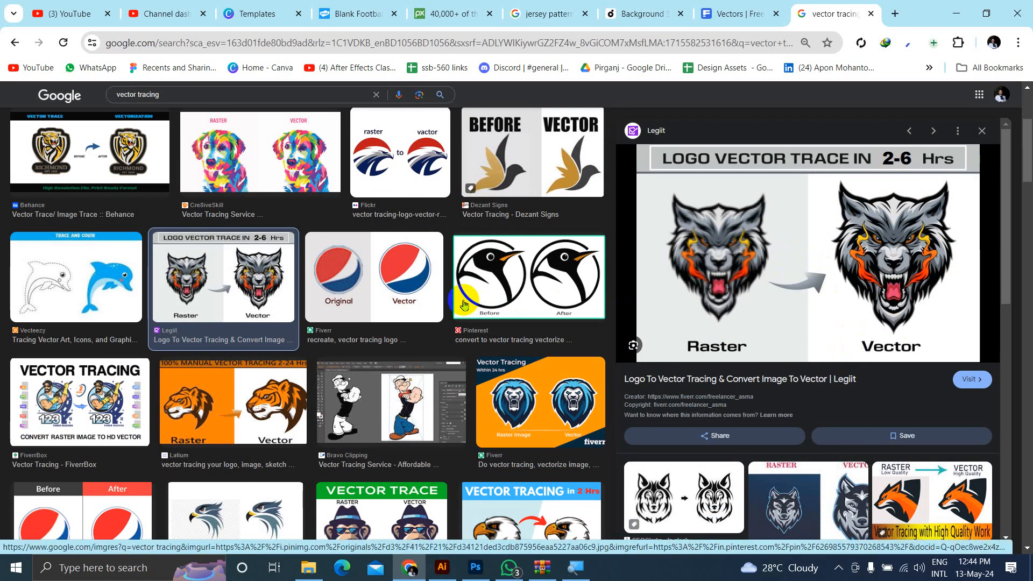
pyautogui.scroll(4, 464, 305)
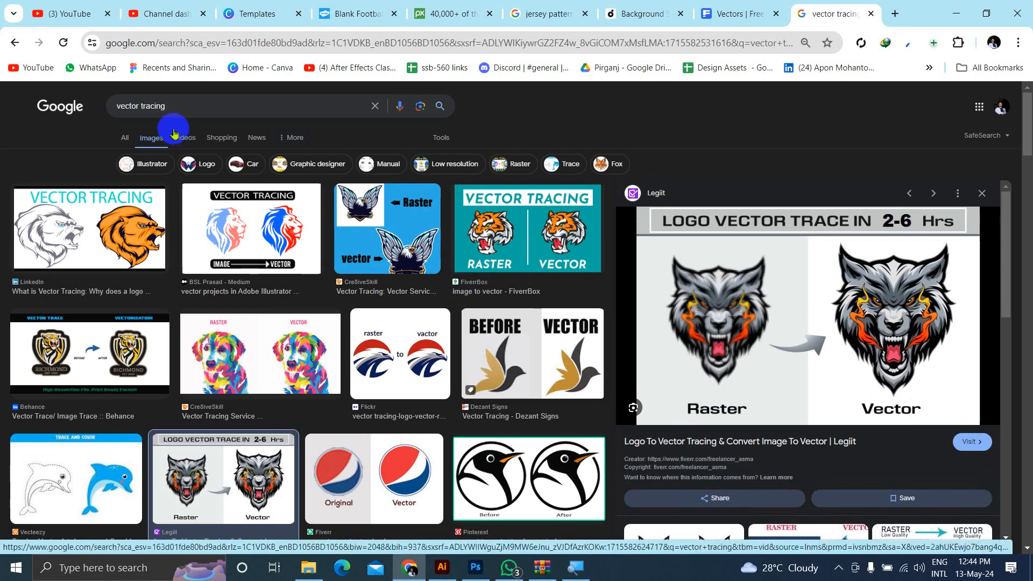
# Step: Search the images for "pappai cartoon" and look through the results for a picture to trace
pyautogui.moveTo(204, 105); pyautogui.dragTo(53, 99)
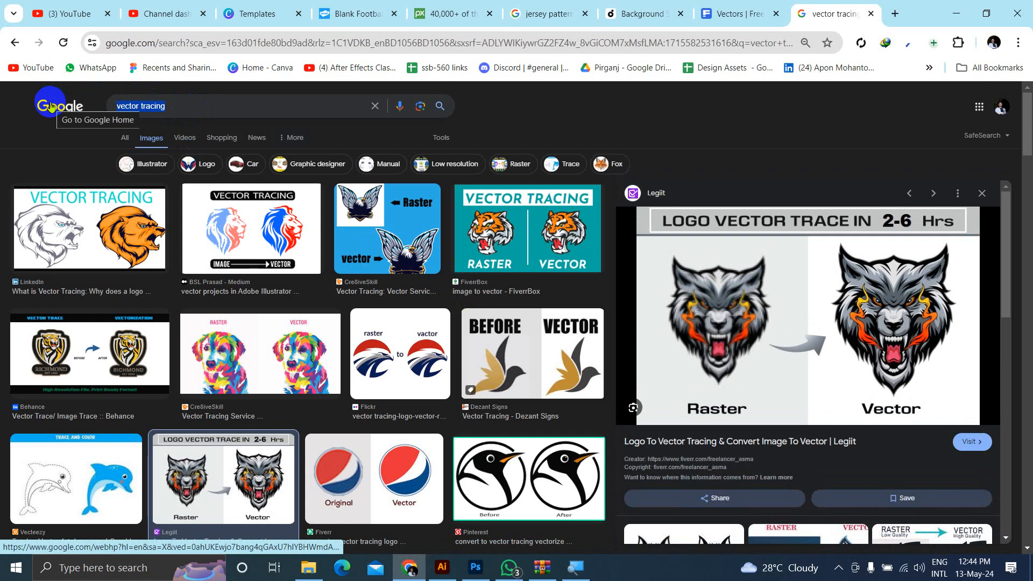
pyautogui.write('pappai')
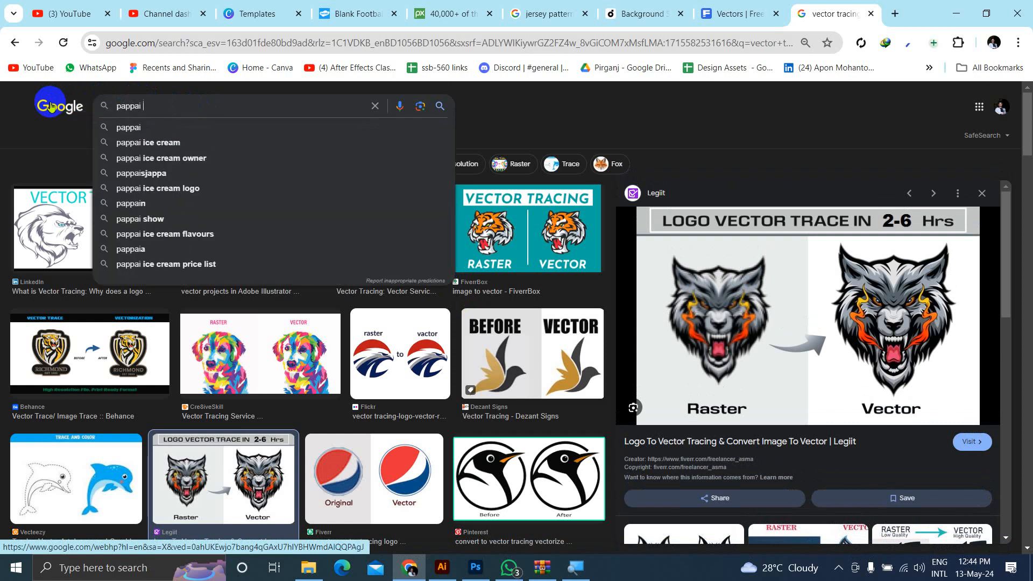
pyautogui.press('BackSpace')
pyautogui.write('cartoon')
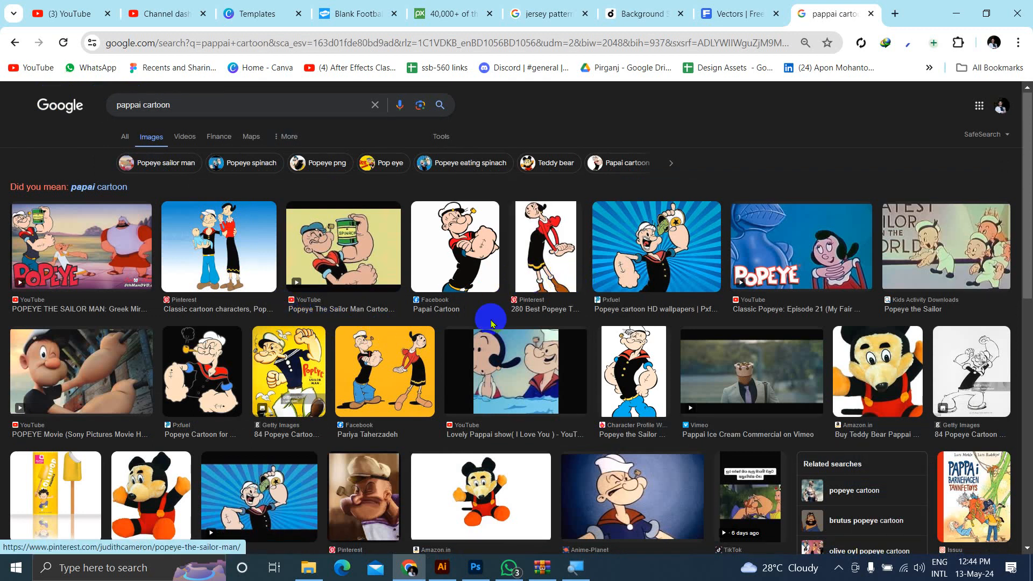
pyautogui.scroll(-5, 491, 322)
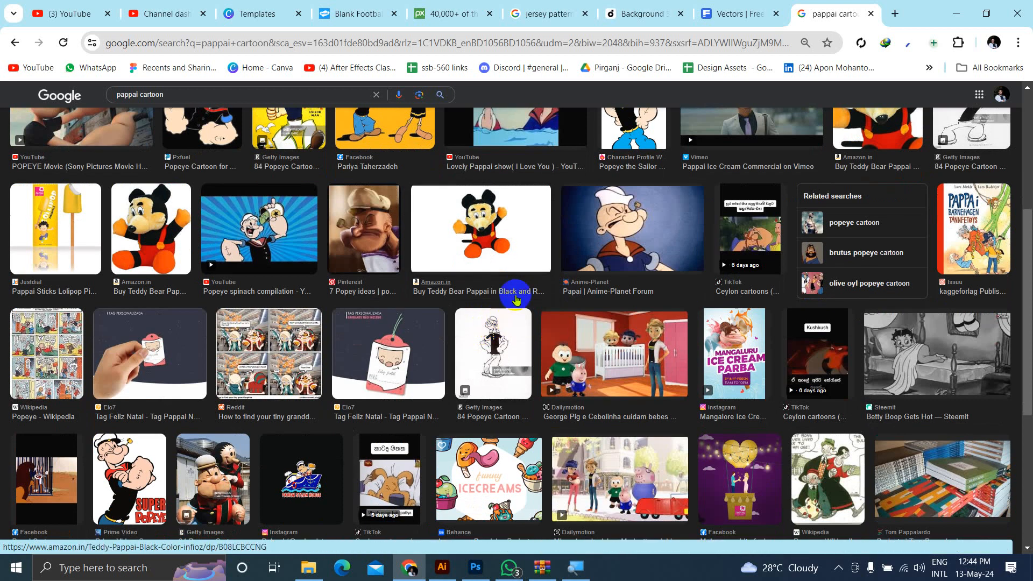
# Step: Preview the Anime-Planet picture of Popeye on a blue background and save it as a JPG in Downloads
pyautogui.click(623, 228)
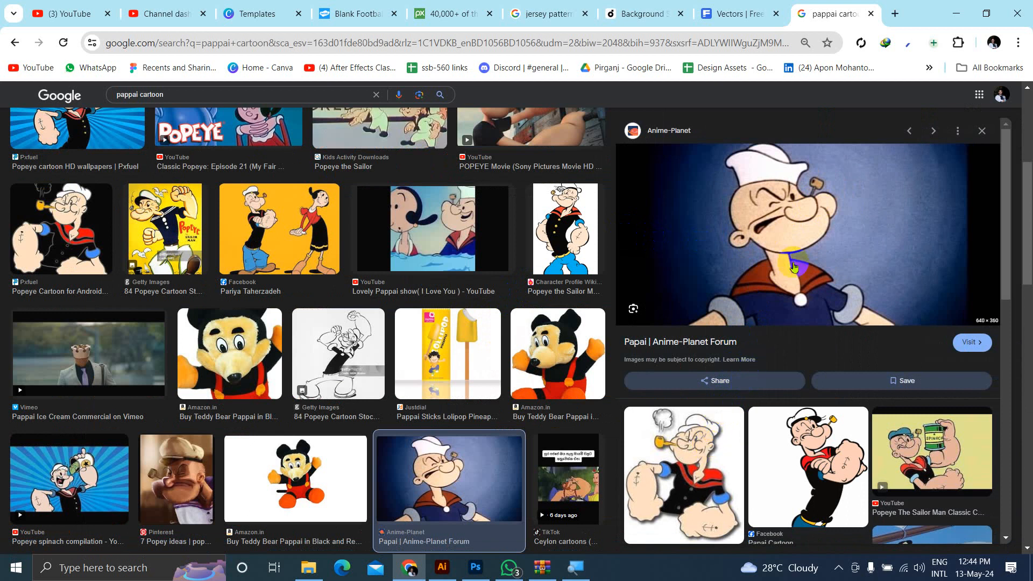
pyautogui.scroll(-3, 686, 366)
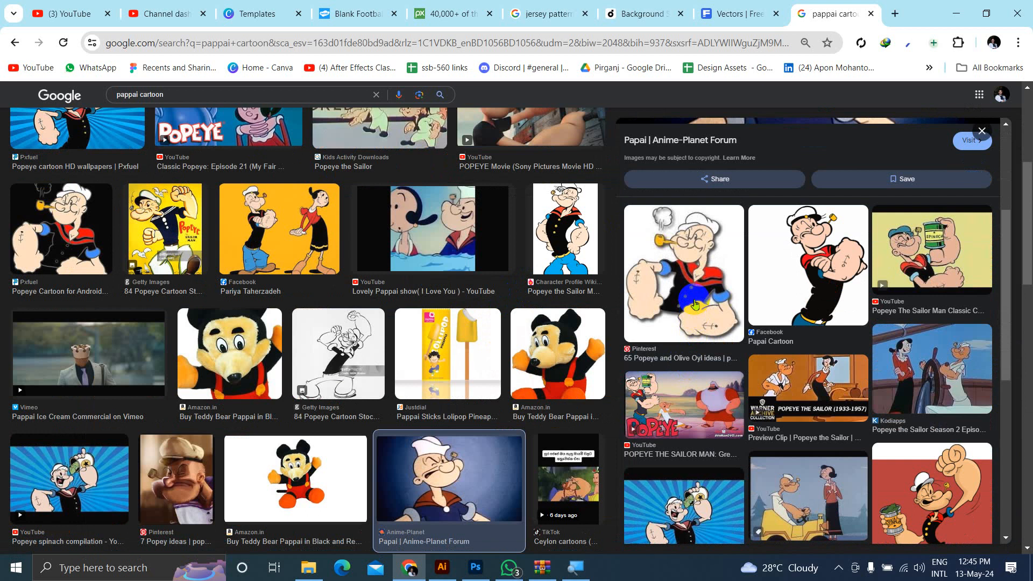
pyautogui.scroll(3, 694, 304)
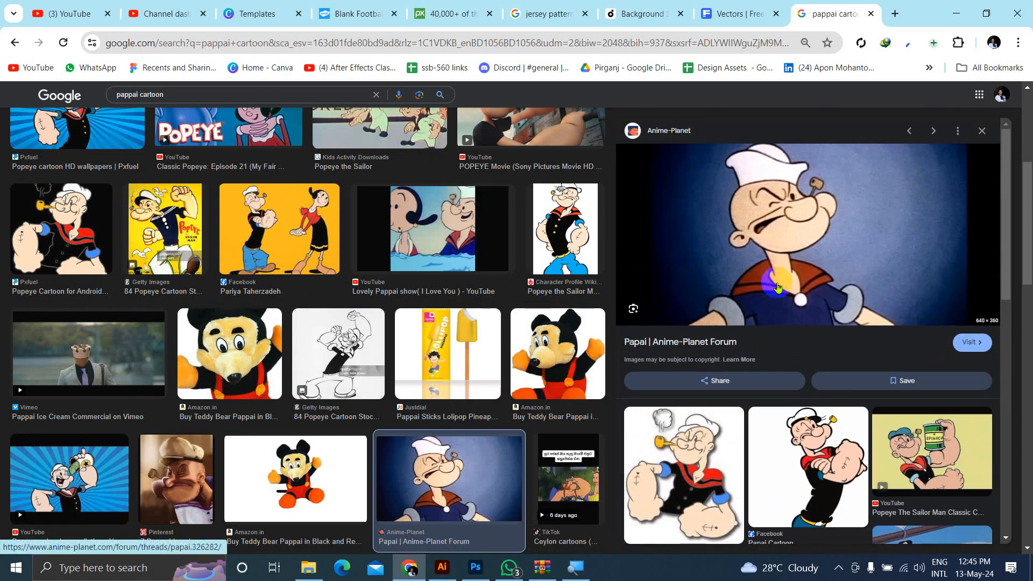
pyautogui.rightClick(784, 249)
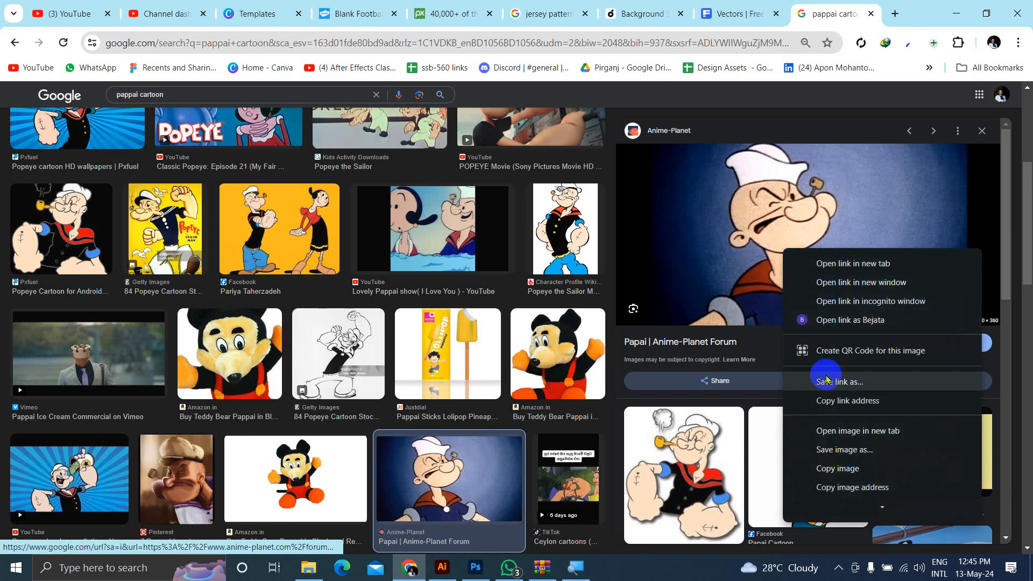
pyautogui.click(848, 472)
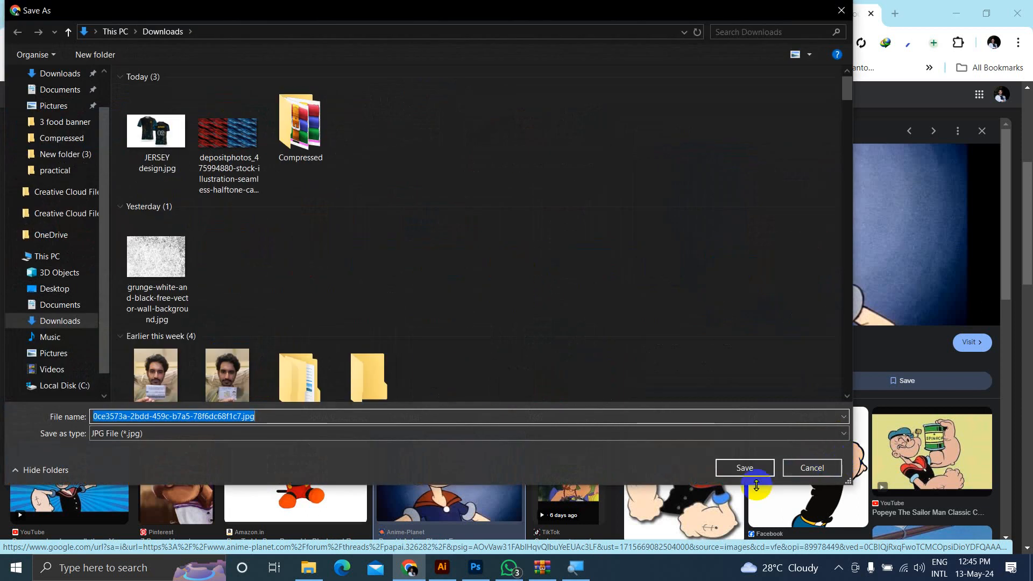
pyautogui.click(745, 467)
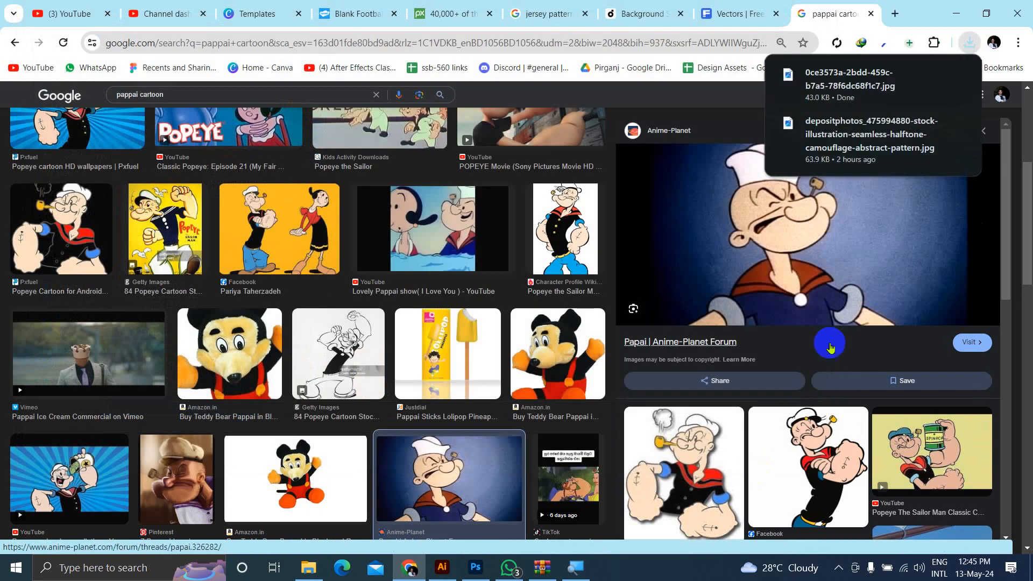
# Step: Place the downloaded Popeye JPG into the Untitled-1 [Recovered] document in Illustrator, beside the black poster artwork
pyautogui.moveTo(851, 77); pyautogui.dragTo(665, 215)
pyautogui.hotkey('ctrl', '-')
pyautogui.hotkey('ctrl', '-')
pyautogui.hotkey('ctrl', '-')
pyautogui.hotkey('ctrl', '-')
pyautogui.hotkey('ctrl', '-')
pyautogui.hotkey('ctrl', '-')
pyautogui.hotkey('ctrl', '-')
pyautogui.scroll(3, 622, 230)
pyautogui.click(387, 60)
pyautogui.click(534, 232)
pyautogui.click(660, 245)
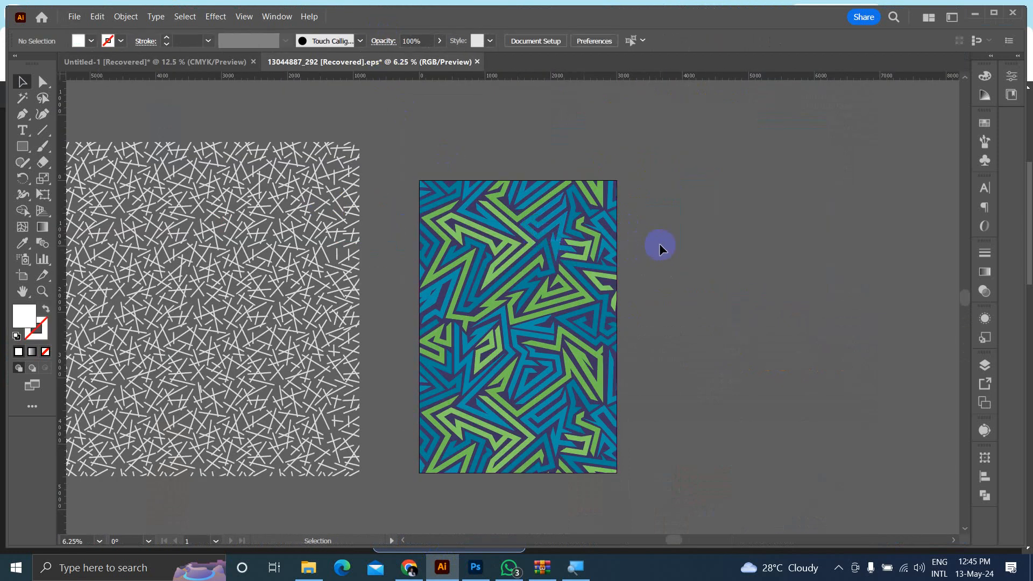
# Step: Create a new Letter document of 612 x 792 pt with RGB Color mode
pyautogui.hotkey('ctrl', 'n')
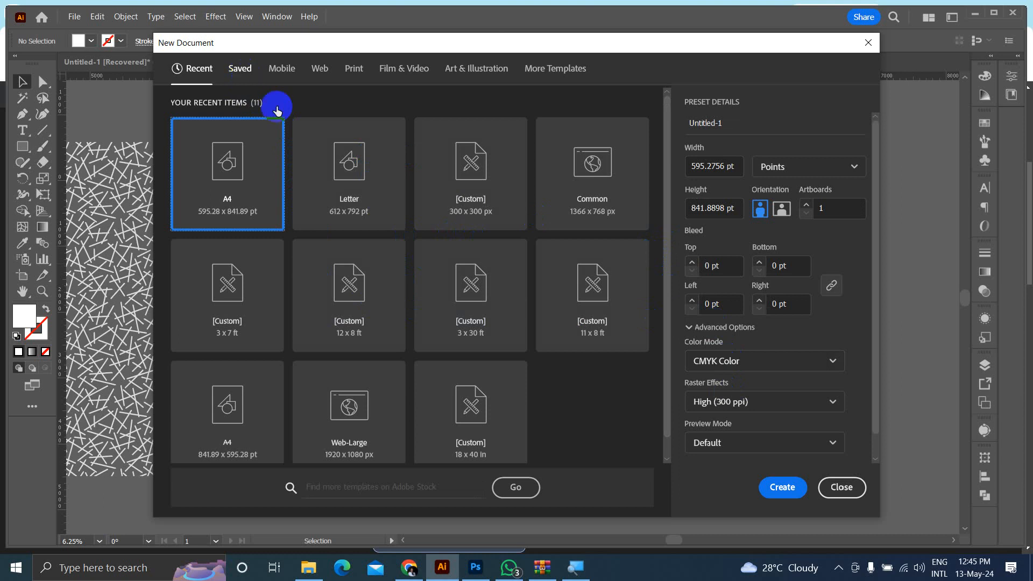
pyautogui.click(376, 207)
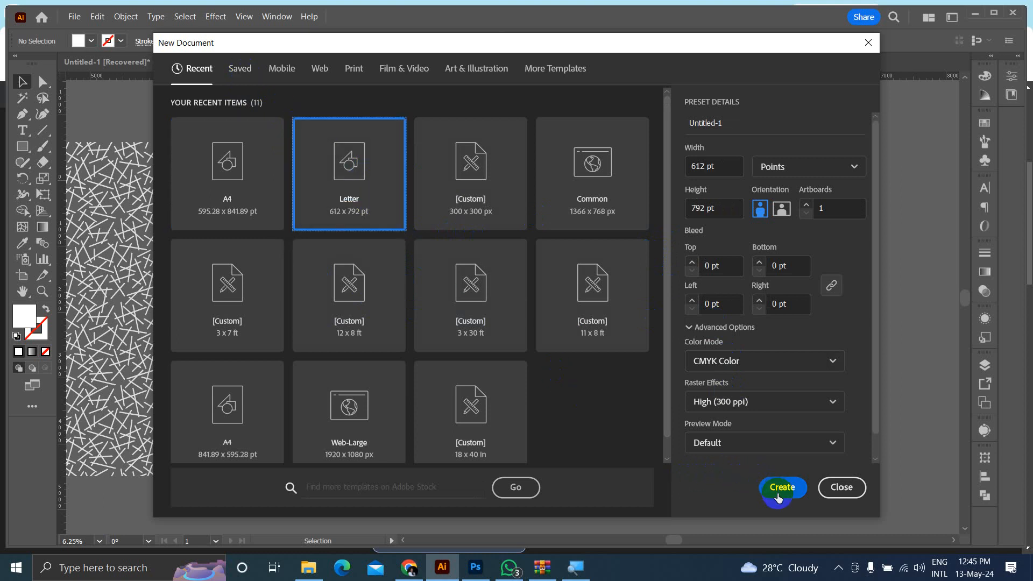
pyautogui.click(731, 364)
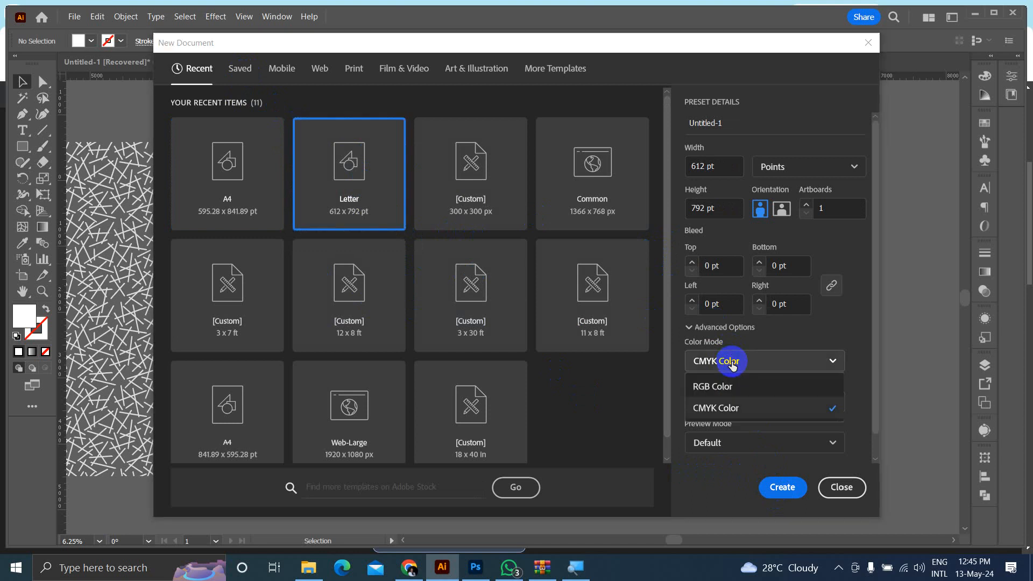
pyautogui.click(721, 384)
pyautogui.click(791, 491)
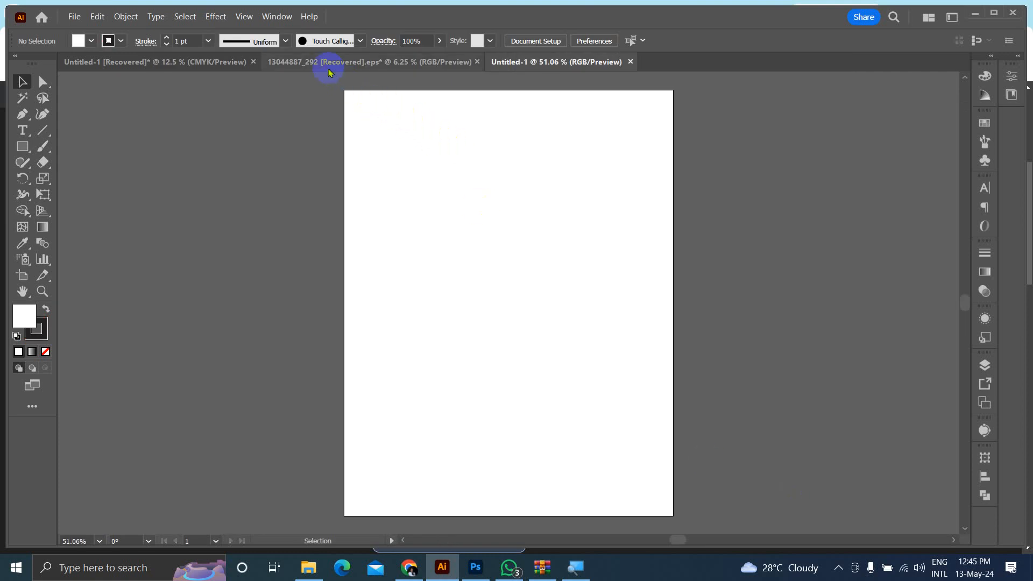
# Step: Transfer the Popeye picture from Untitled-1 [Recovered] into the new Letter document and place it beside the artboard
pyautogui.click(231, 63)
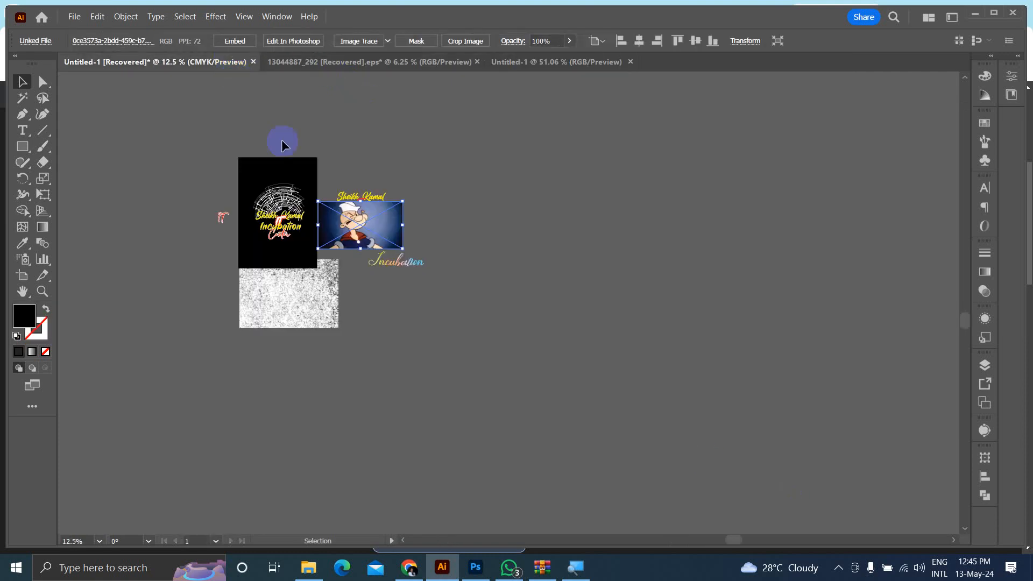
pyautogui.moveTo(380, 214); pyautogui.dragTo(273, 223)
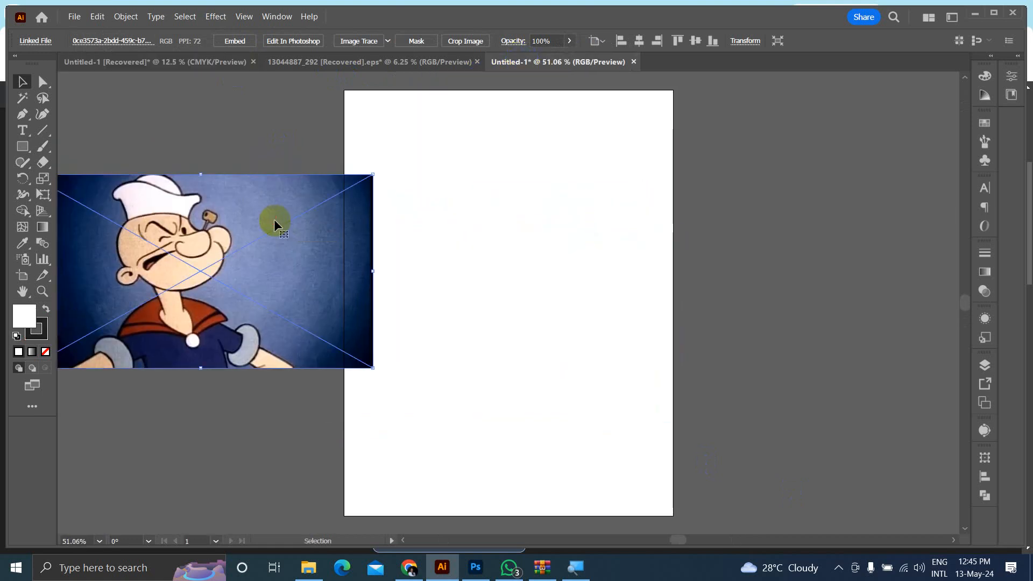
pyautogui.moveTo(215, 301); pyautogui.dragTo(385, 315)
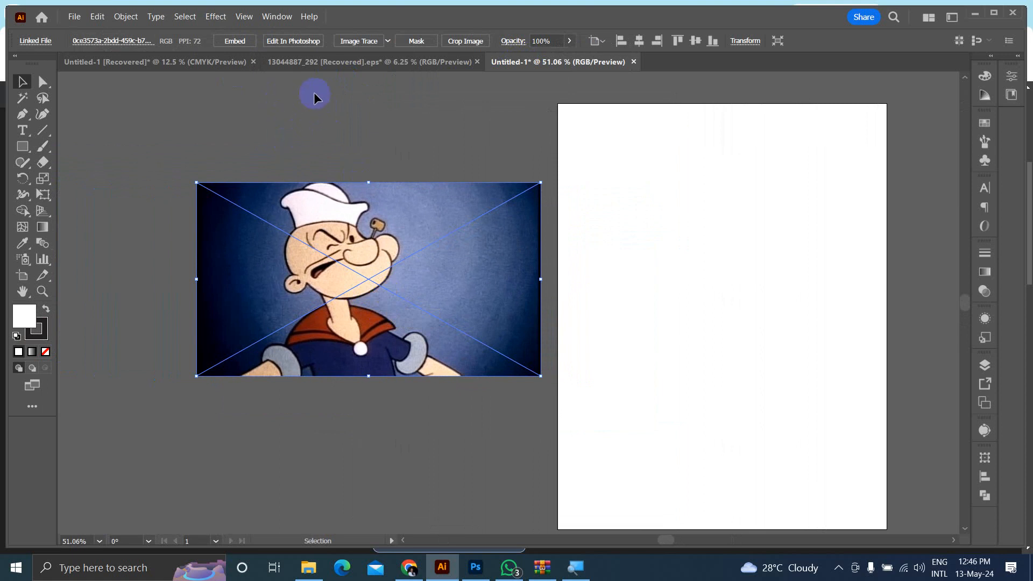
# Step: Embed the Popeye picture in the document, lock it, and check that it cannot be moved
pyautogui.click(232, 40)
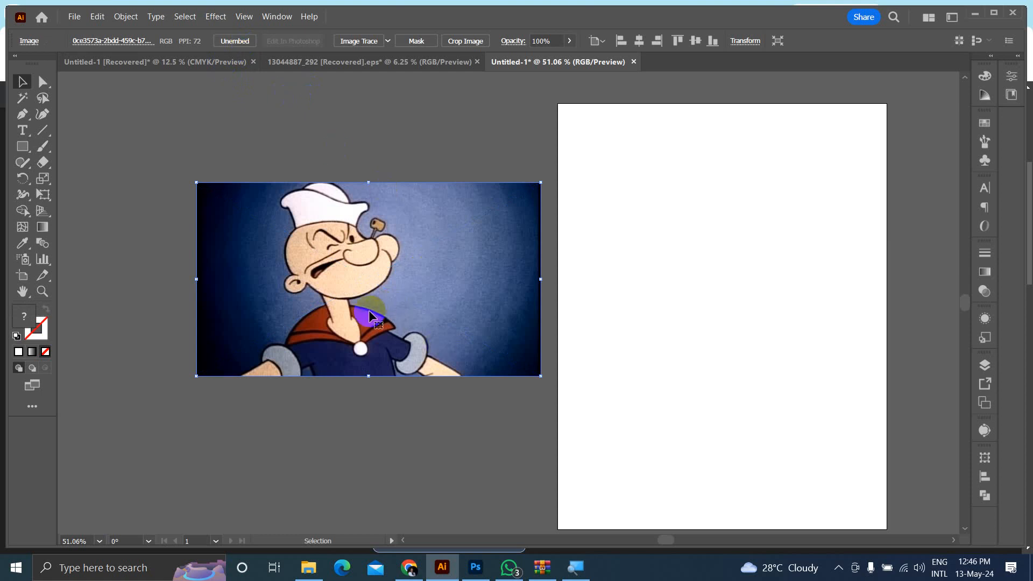
pyautogui.hotkey('ctrl', '2')
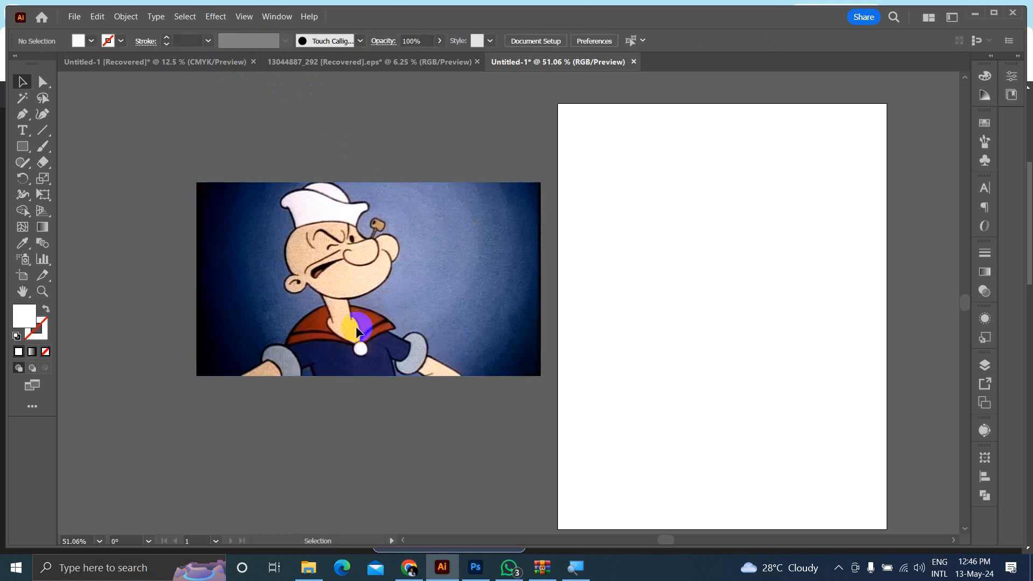
pyautogui.scroll(1, 269, 119)
pyautogui.moveTo(257, 187); pyautogui.dragTo(431, 389)
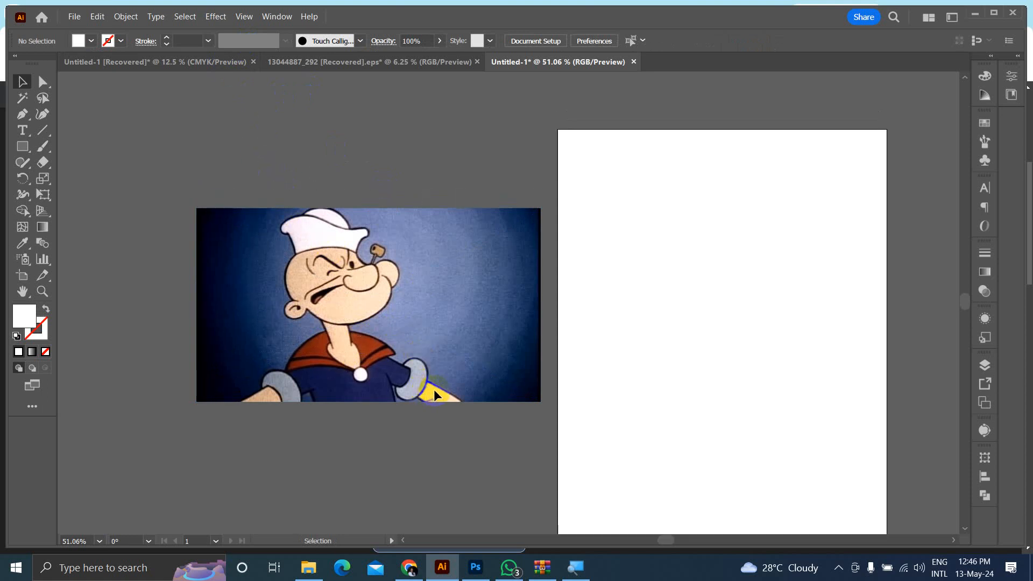
# Step: Trace the hat's lower edge along the forehead from right corner to left corner with the Pen tool, and remove the path's fill
pyautogui.scroll(6, 278, 245)
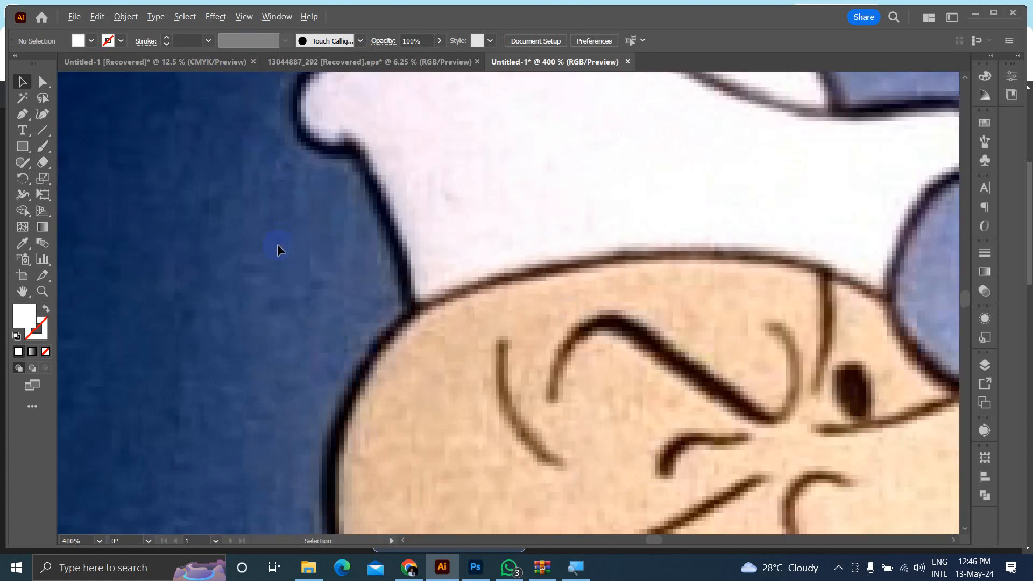
pyautogui.scroll(-6, 278, 249)
pyautogui.scroll(3, 346, 238)
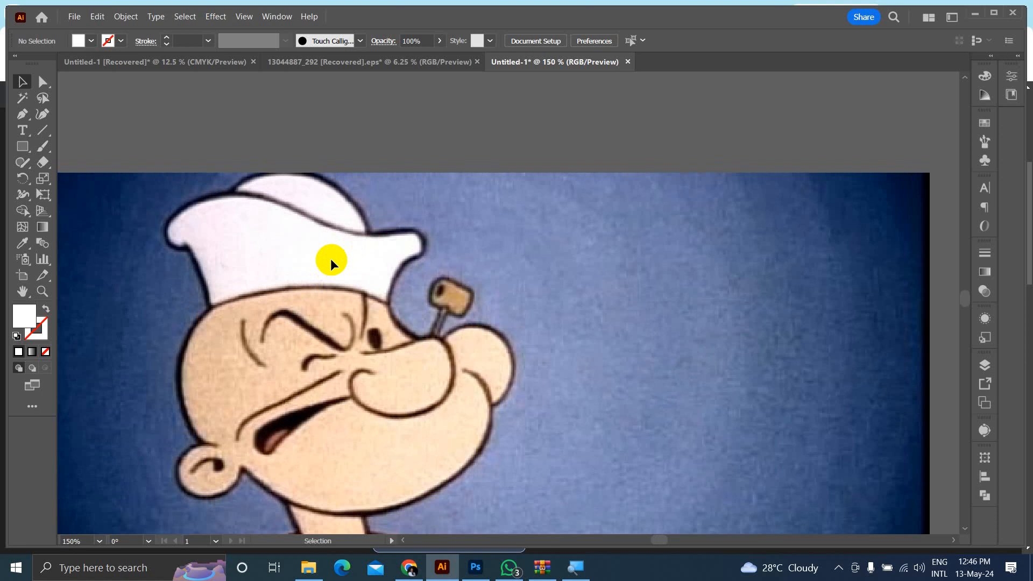
pyautogui.press('p')
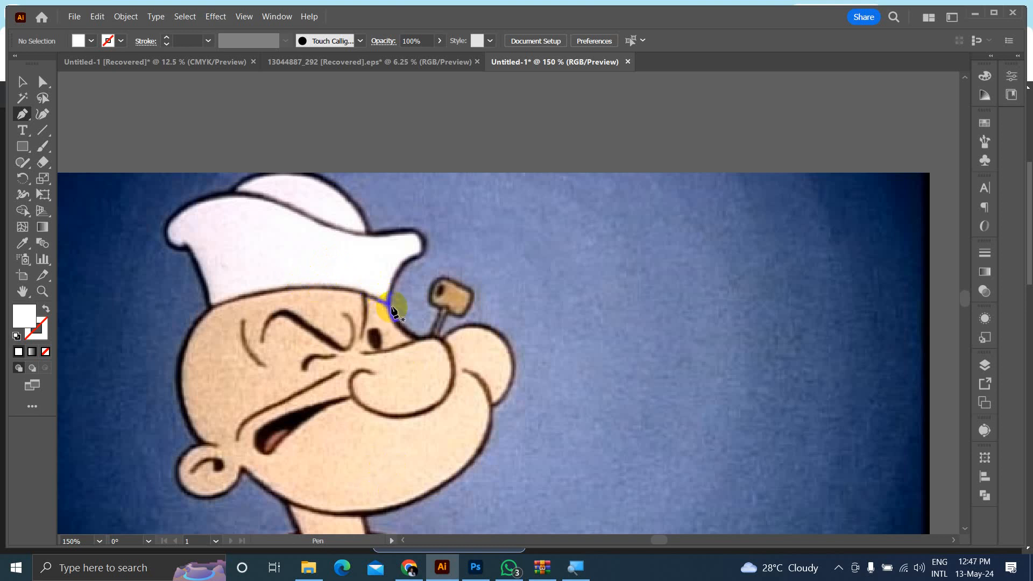
pyautogui.click(387, 305)
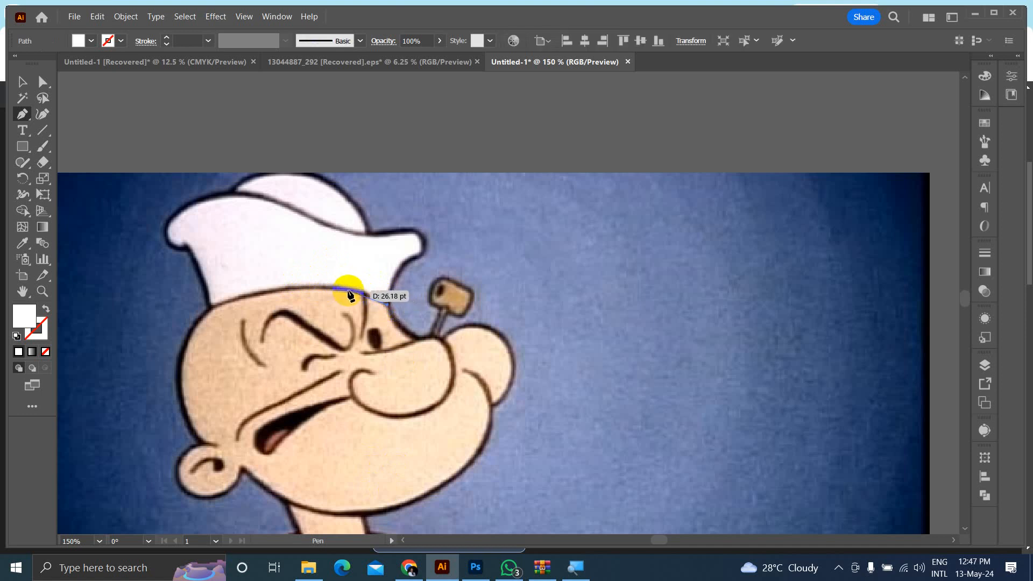
pyautogui.click(333, 289)
pyautogui.click(302, 286)
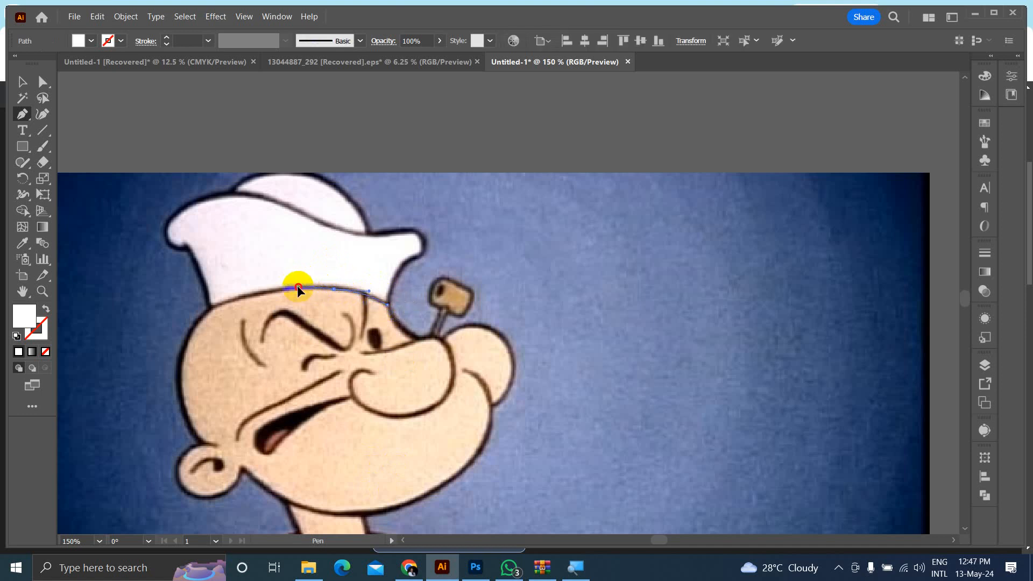
pyautogui.moveTo(210, 305); pyautogui.dragTo(215, 316)
pyautogui.click(174, 331)
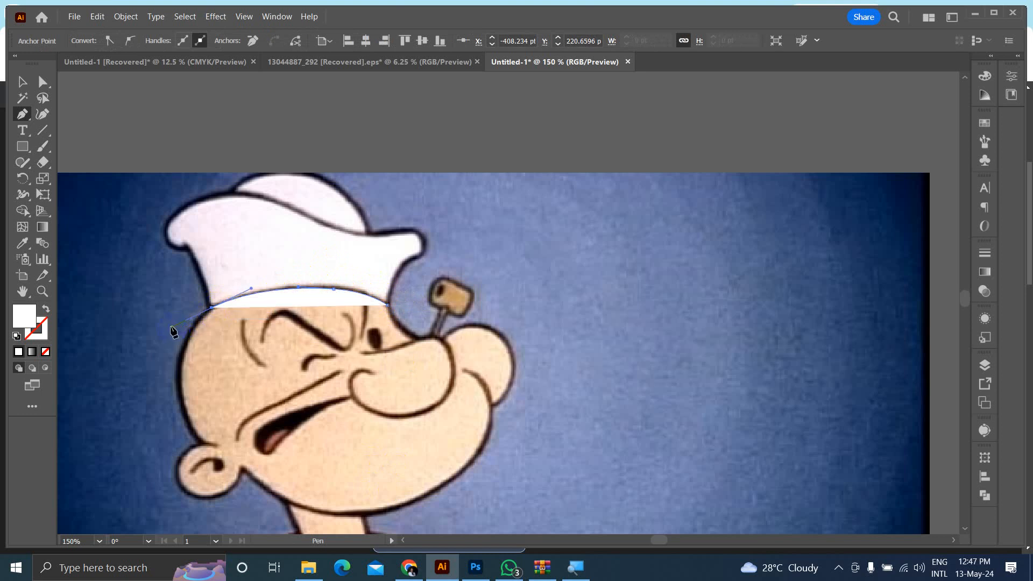
pyautogui.click(45, 352)
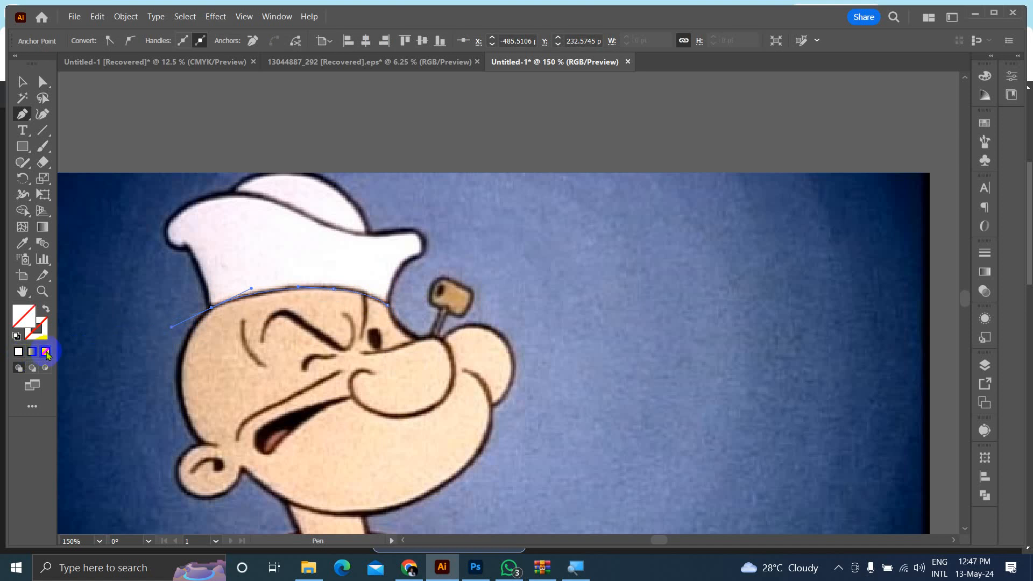
# Step: Redirect the outgoing curve handle at the hat's lower left corner so it points up along the hat's left side
pyautogui.scroll(2, 187, 289)
pyautogui.moveTo(245, 343); pyautogui.dragTo(245, 345)
pyautogui.moveTo(304, 404); pyautogui.dragTo(306, 405)
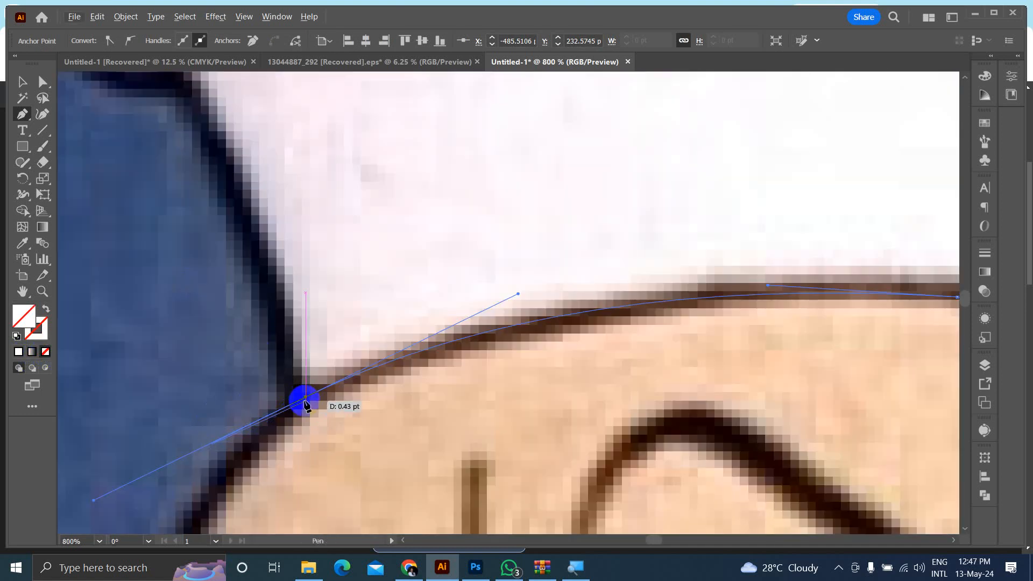
pyautogui.scroll(-1, 316, 362)
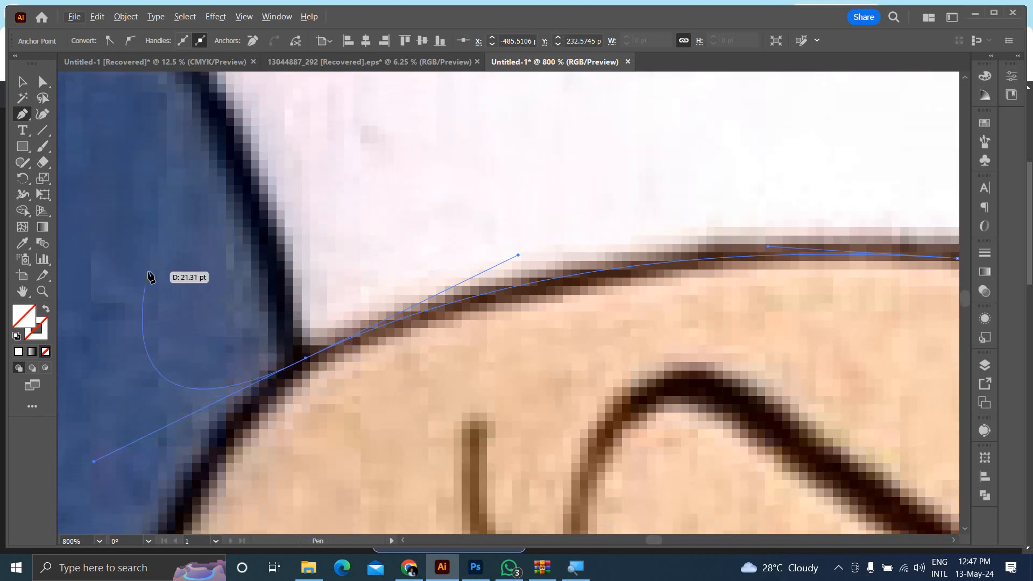
pyautogui.scroll(-3, 188, 247)
pyautogui.scroll(2, 204, 253)
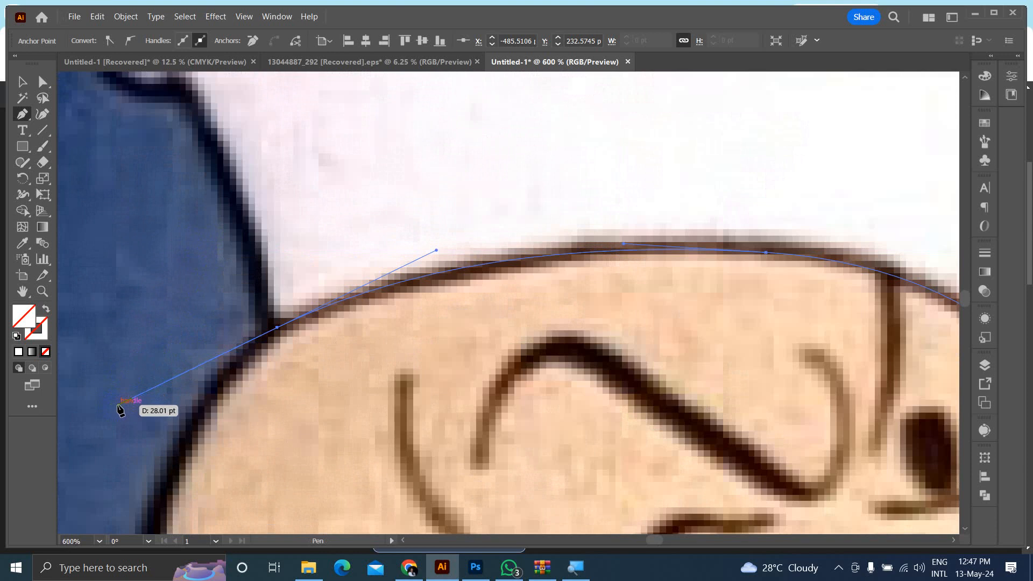
pyautogui.moveTo(117, 409); pyautogui.dragTo(256, 269)
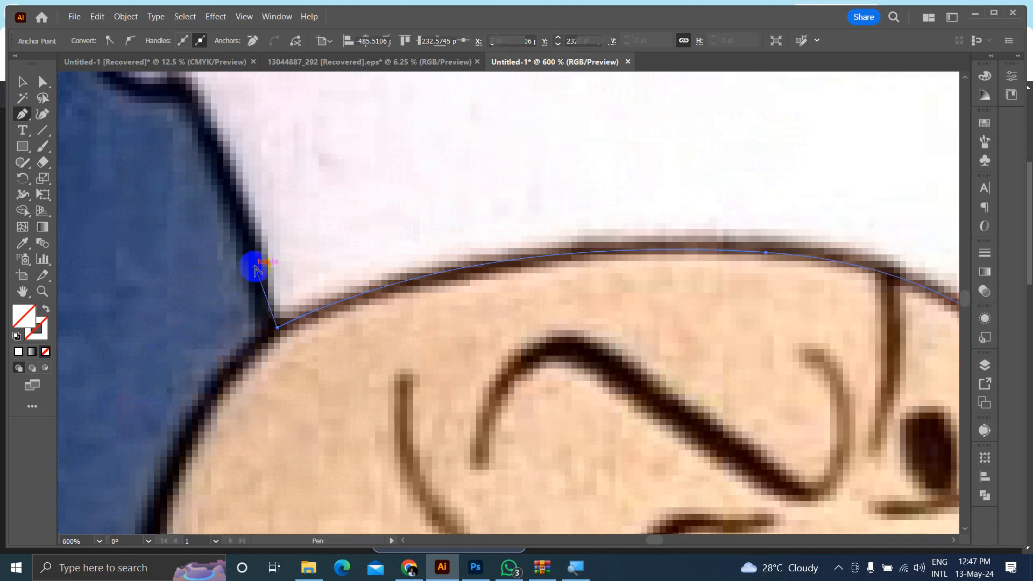
# Step: Continue the hat path up its left side, around the curled brim end and onto the brim's upper edge
pyautogui.moveTo(258, 223); pyautogui.dragTo(611, 339)
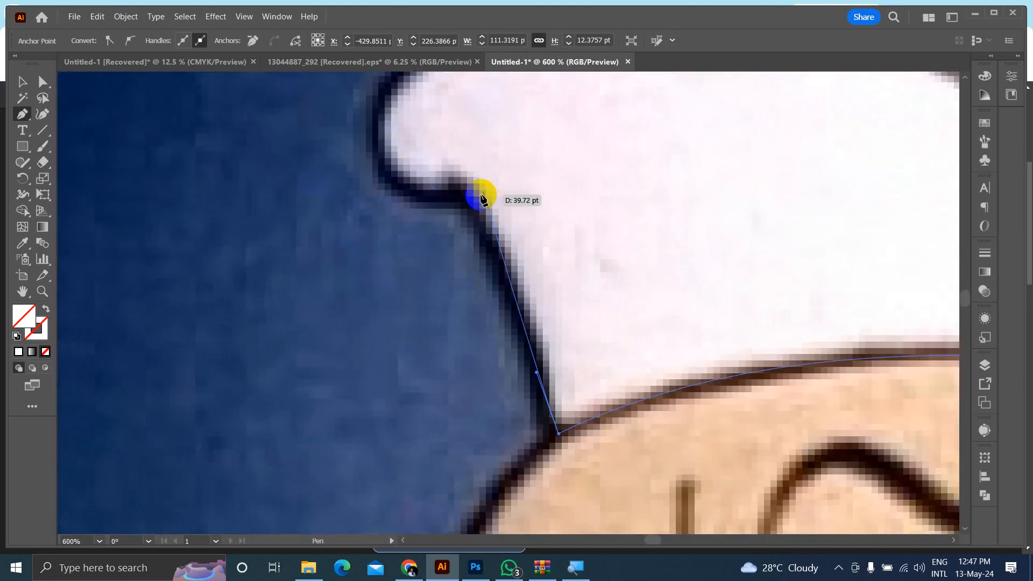
pyautogui.moveTo(463, 193); pyautogui.dragTo(433, 178)
pyautogui.moveTo(376, 127); pyautogui.dragTo(381, 201)
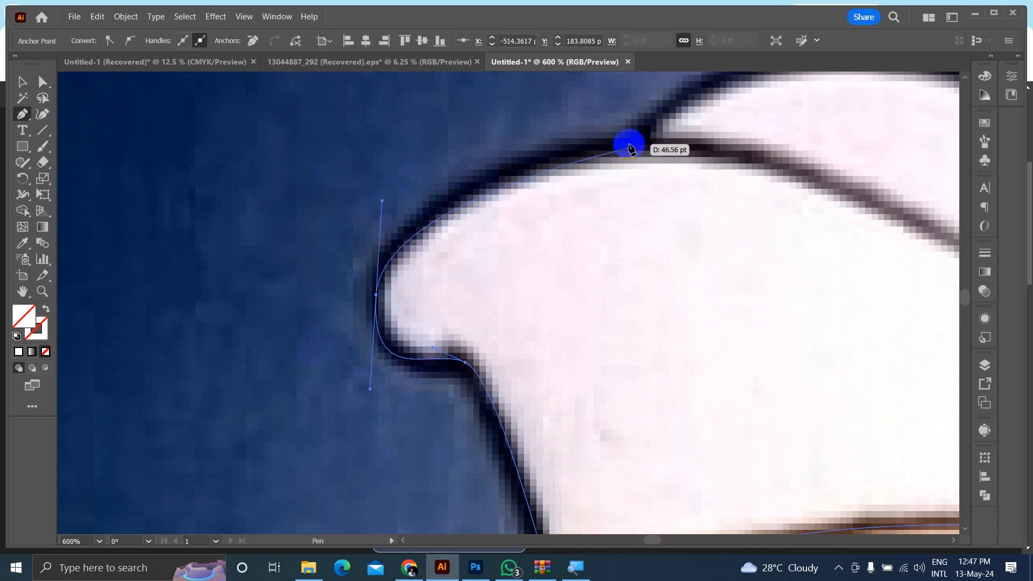
pyautogui.moveTo(635, 144); pyautogui.dragTo(656, 168)
# Step: Trace the brim's upper edge and right side back to the starting point, closing the hat outline, and deselect it
pyautogui.scroll(-6, 708, 149)
pyautogui.scroll(3, 708, 149)
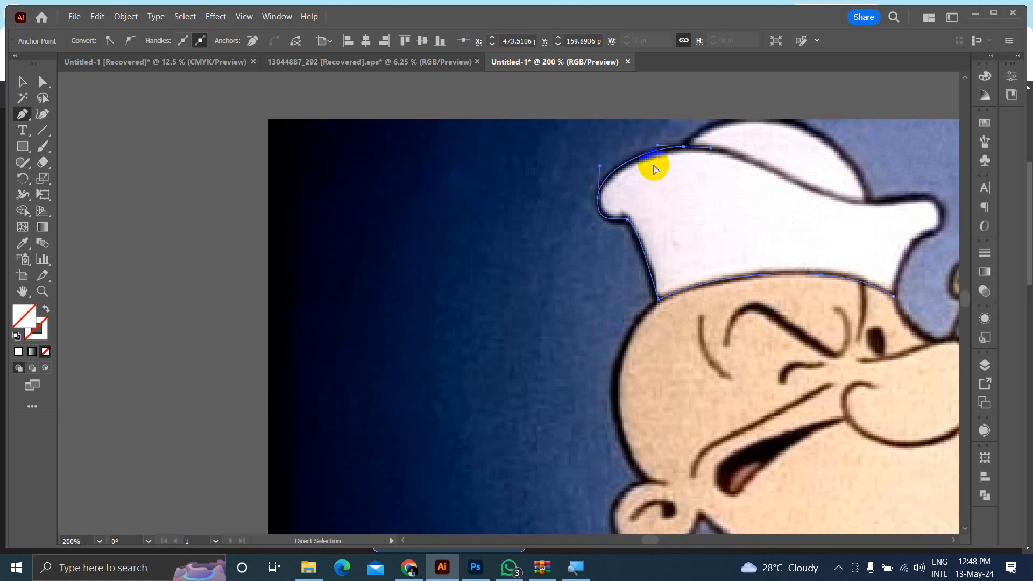
pyautogui.moveTo(772, 208); pyautogui.dragTo(548, 259)
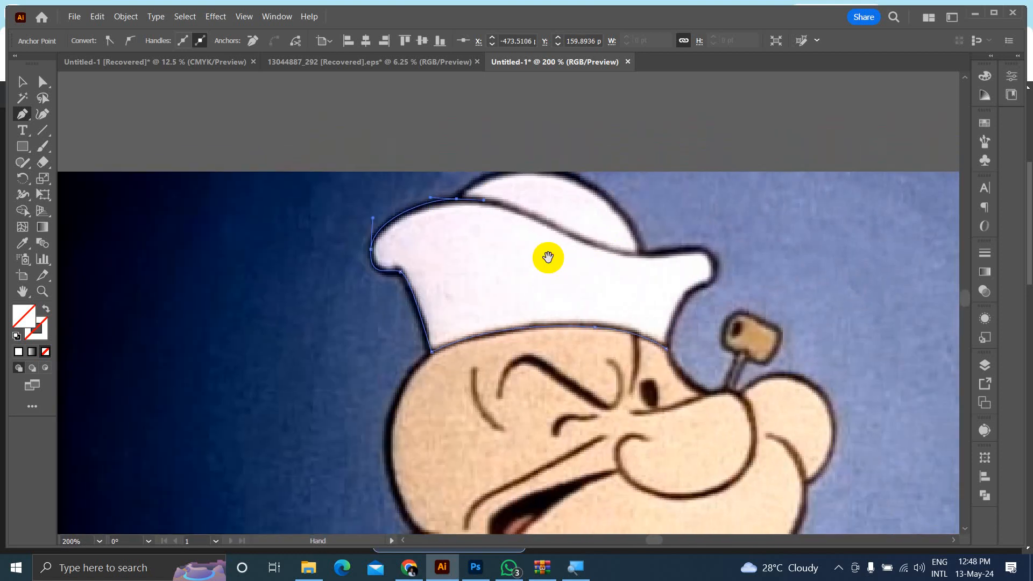
pyautogui.moveTo(660, 253); pyautogui.dragTo(736, 234)
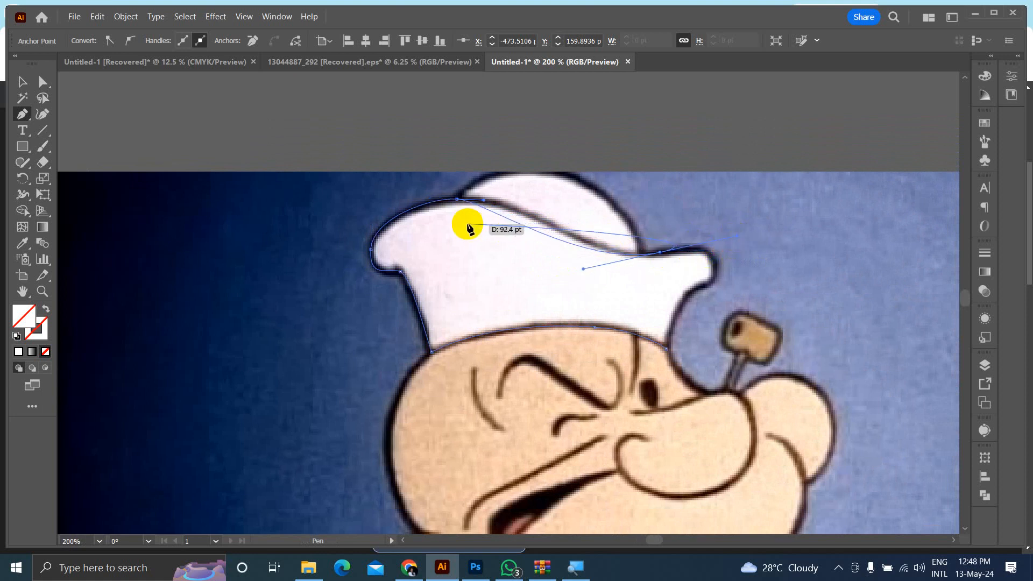
pyautogui.moveTo(483, 200); pyautogui.dragTo(551, 199)
pyautogui.moveTo(699, 248); pyautogui.dragTo(668, 350)
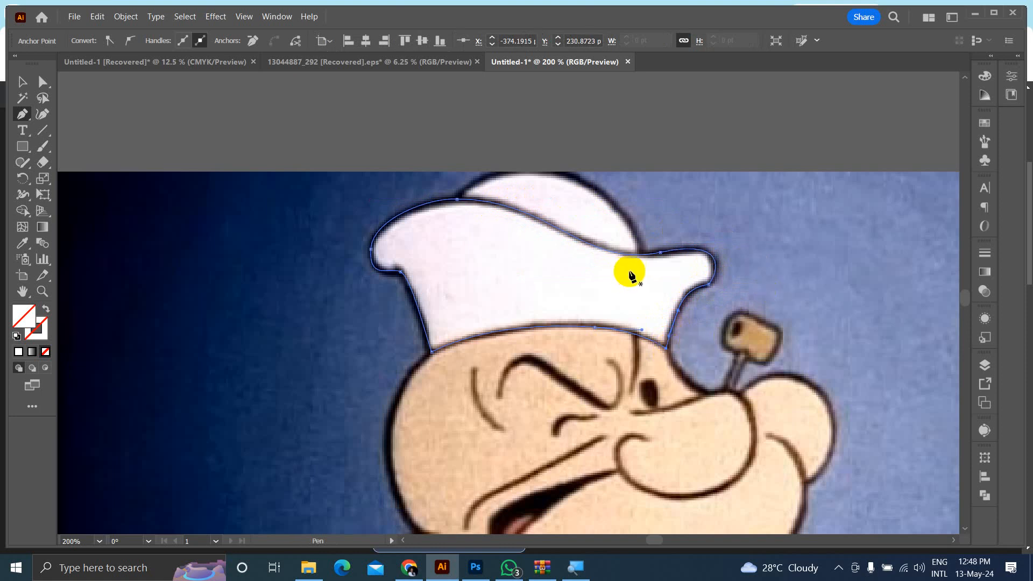
pyautogui.scroll(2, 404, 239)
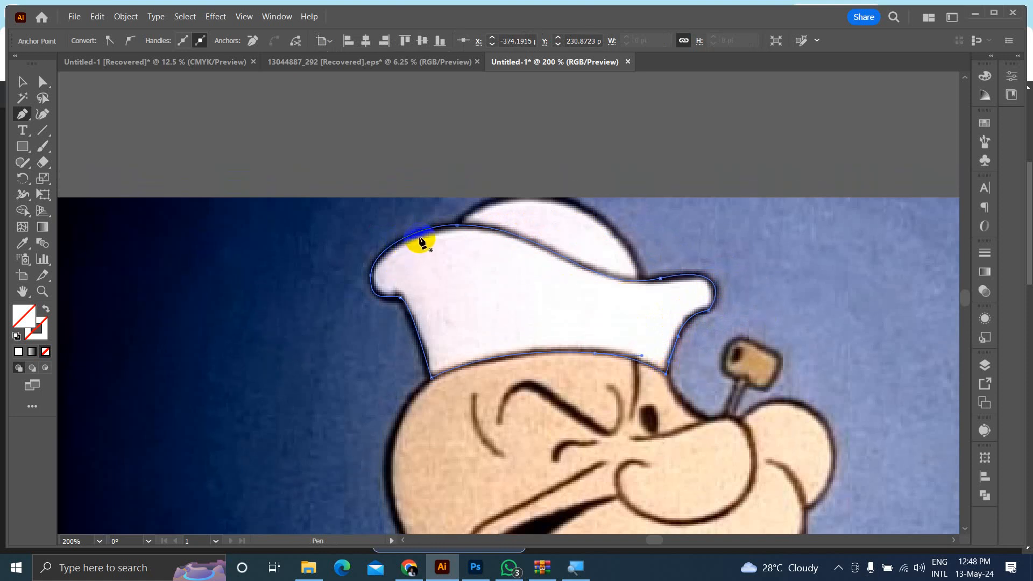
pyautogui.keyDown('ctrl'); pyautogui.click(450, 267); pyautogui.keyUp('ctrl')
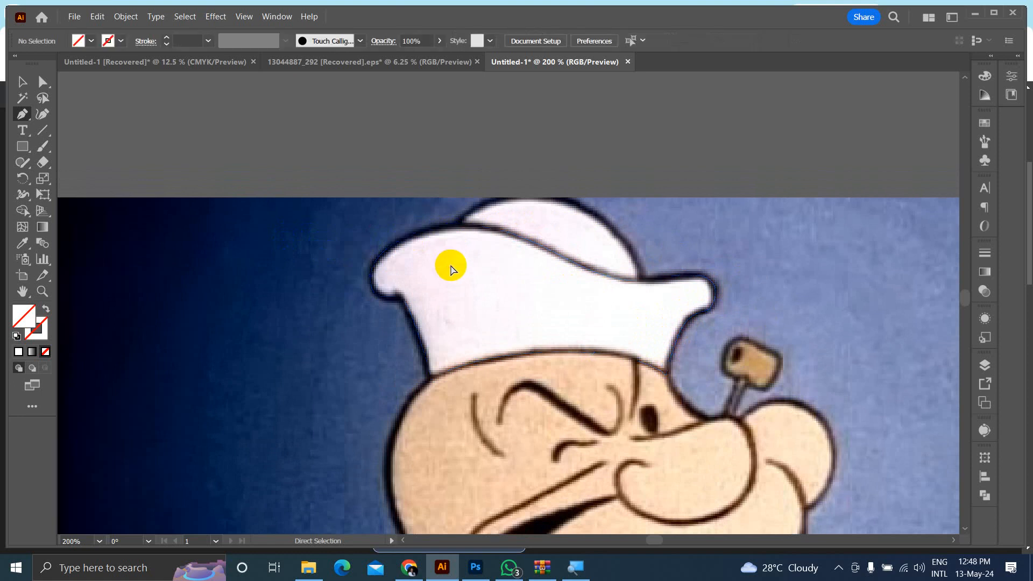
# Step: Draw a separate open curve over the hat's rounded crown, from the brim's upper edge to its right dip, and deselect it
pyautogui.click(456, 224)
pyautogui.scroll(-1, 503, 215)
pyautogui.scroll(1, 513, 215)
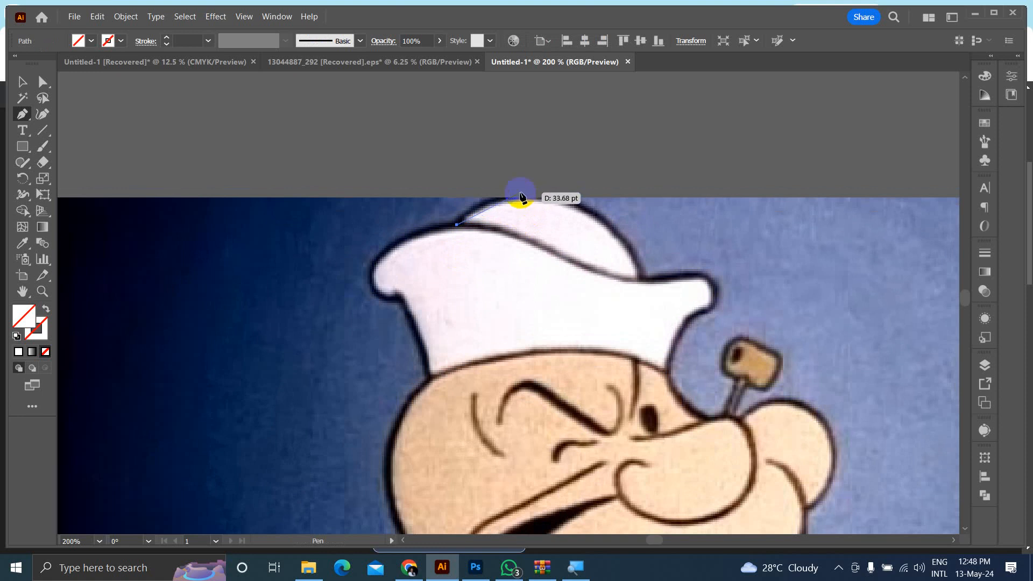
pyautogui.moveTo(522, 196); pyautogui.dragTo(564, 192)
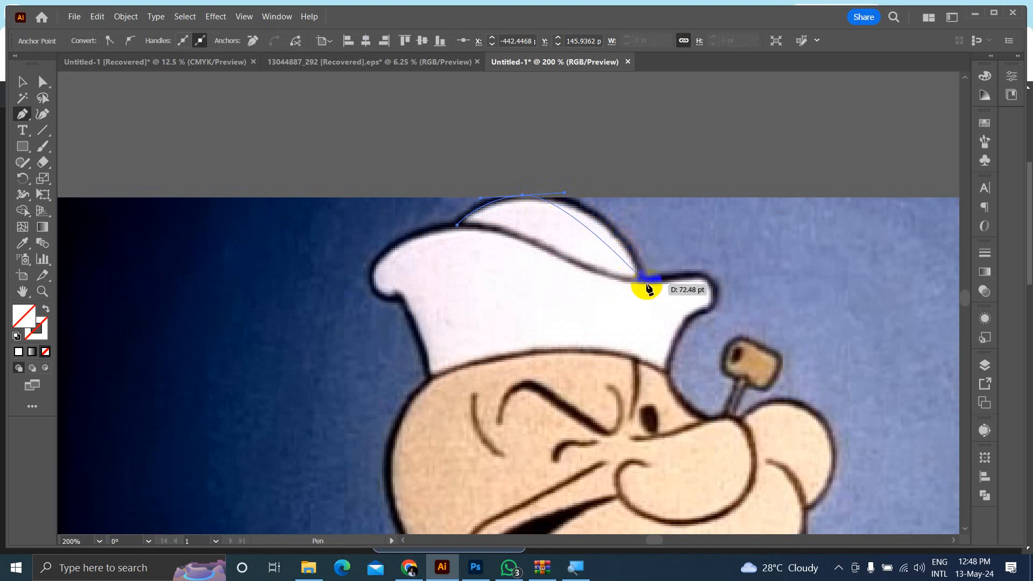
pyautogui.moveTo(642, 280); pyautogui.dragTo(658, 341)
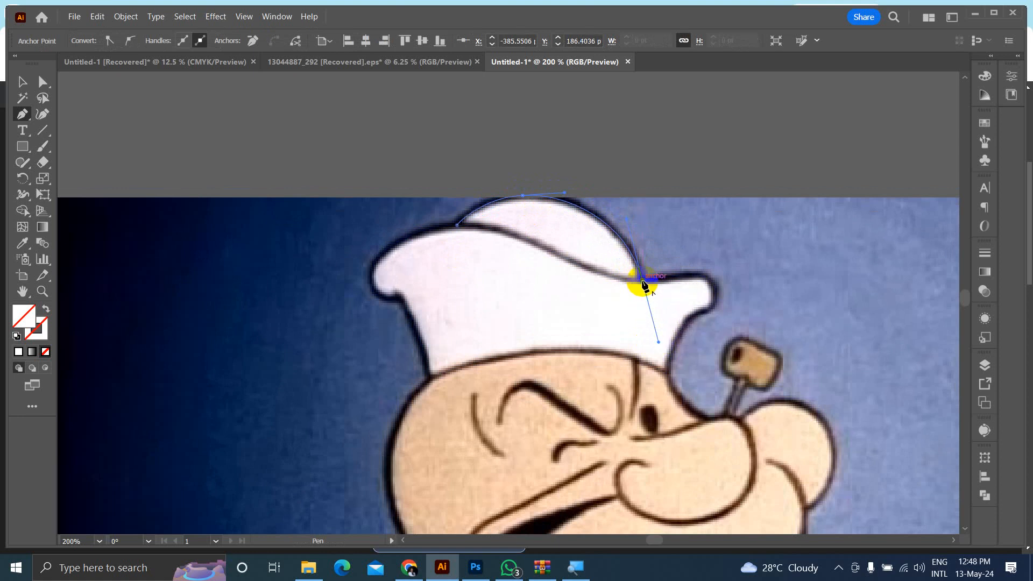
pyautogui.keyDown('ctrl'); pyautogui.click(714, 232); pyautogui.keyUp('ctrl')
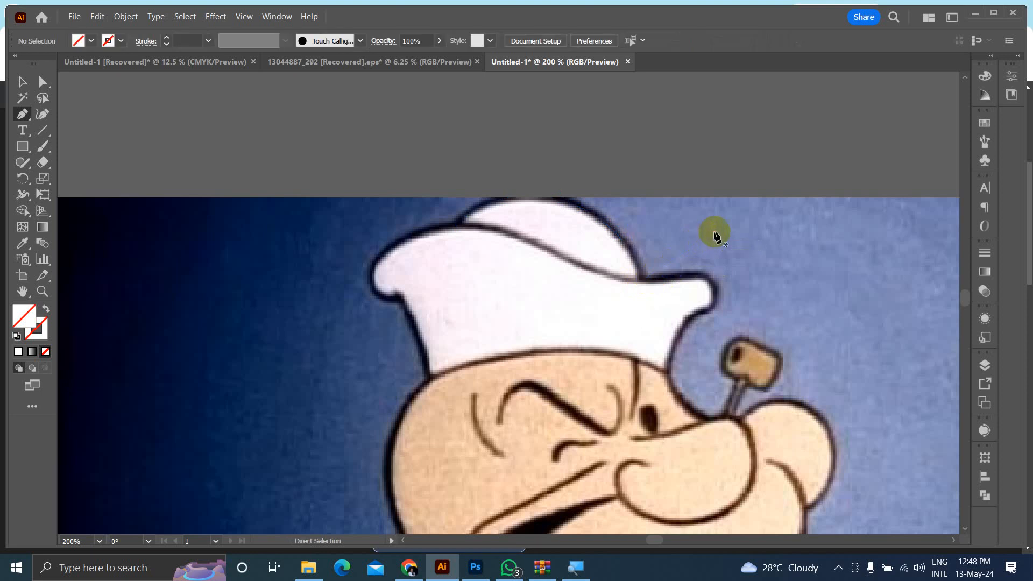
# Step: Select the brim outline and the crown curve together to check both traced paths, and deselect them
pyautogui.press('v')
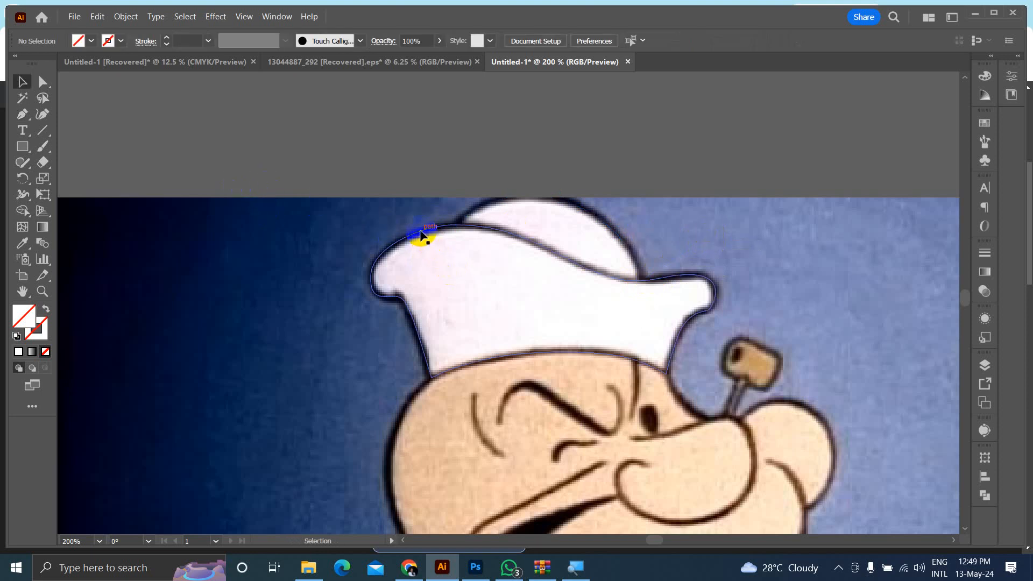
pyautogui.click(422, 237)
pyautogui.keyDown('shift'); pyautogui.click(474, 215); pyautogui.keyUp('shift')
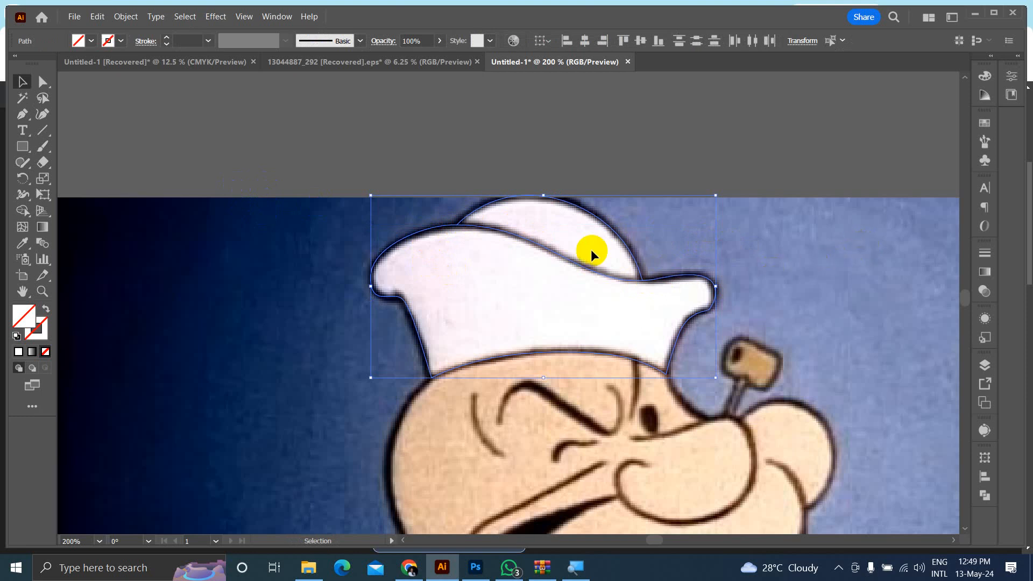
pyautogui.click(835, 228)
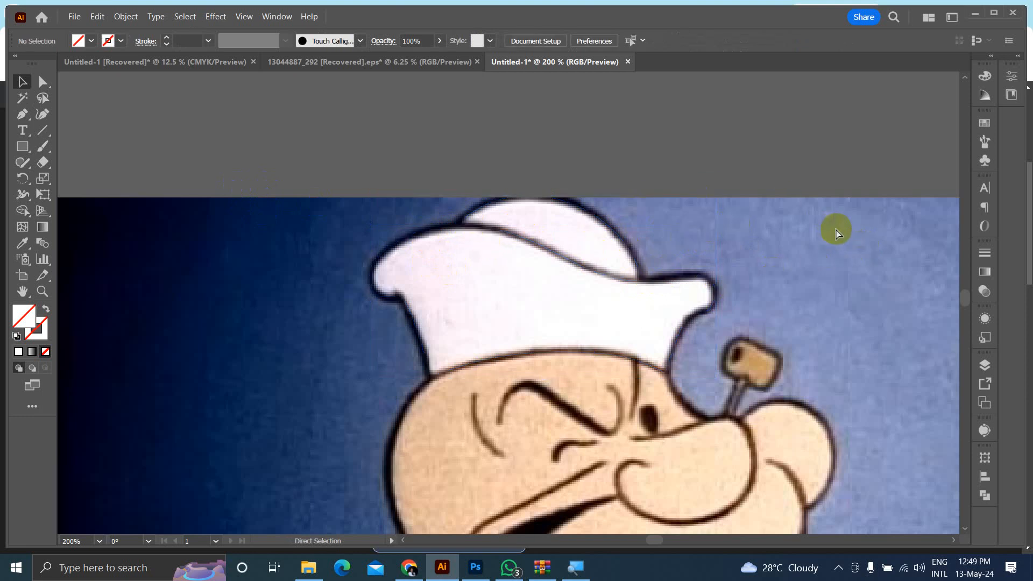
# Step: Give the closed hat brim outline a pure red stroke, R 255, G 0, B 0
pyautogui.press('p')
pyautogui.scroll(-1, 586, 253)
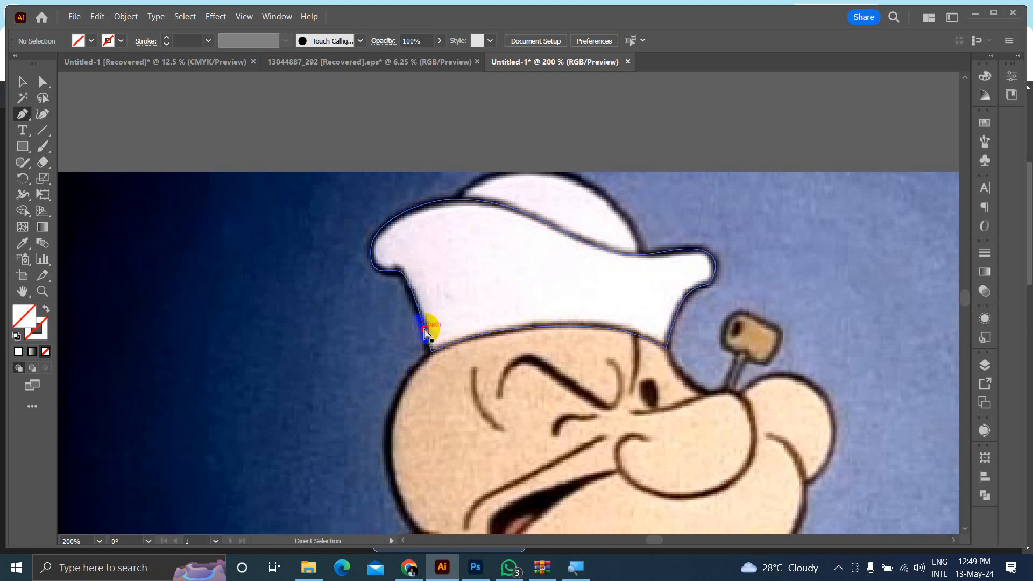
pyautogui.keyDown('ctrl'); pyautogui.click(424, 331); pyautogui.keyUp('ctrl')
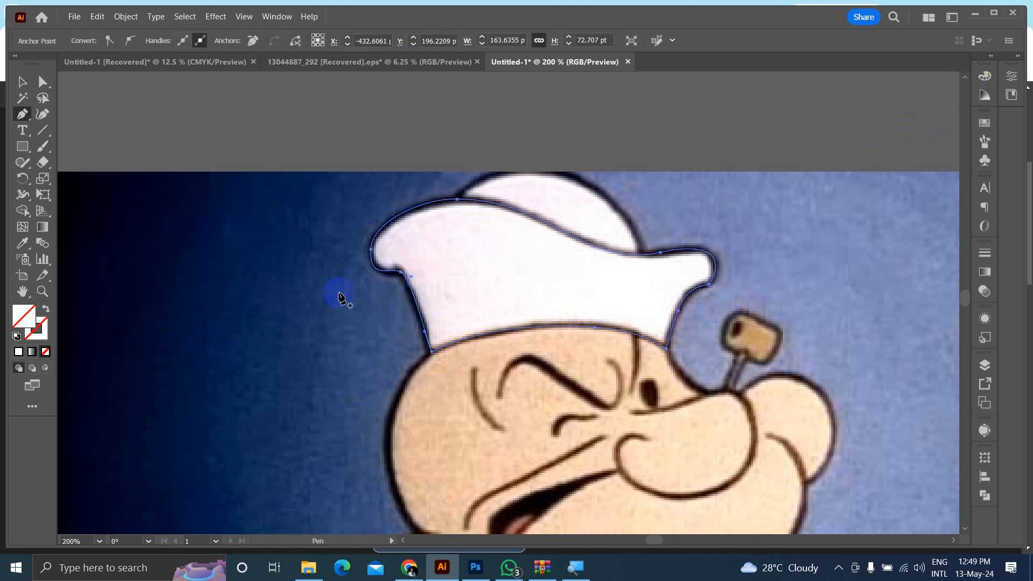
pyautogui.click(36, 333)
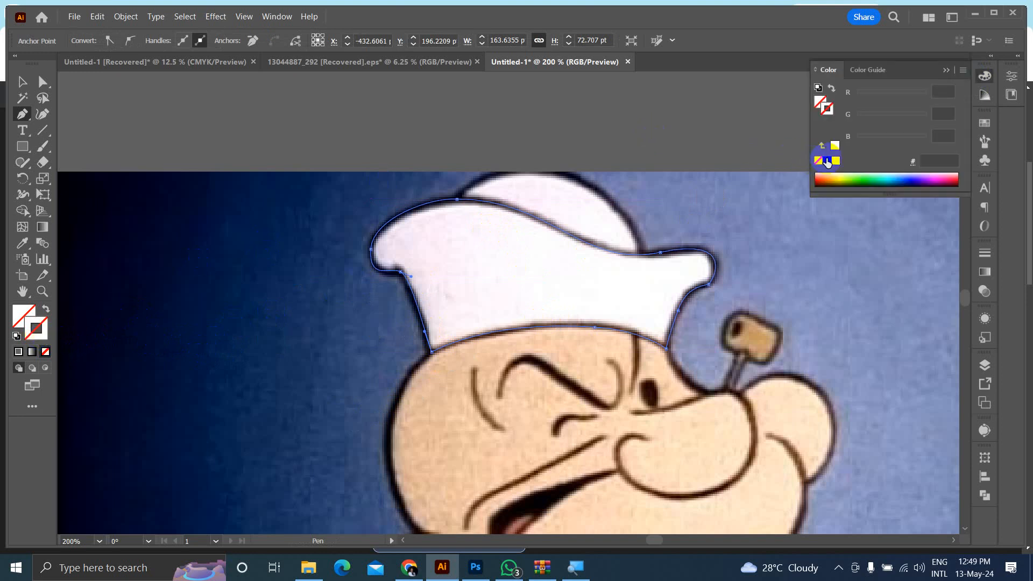
pyautogui.click(827, 161)
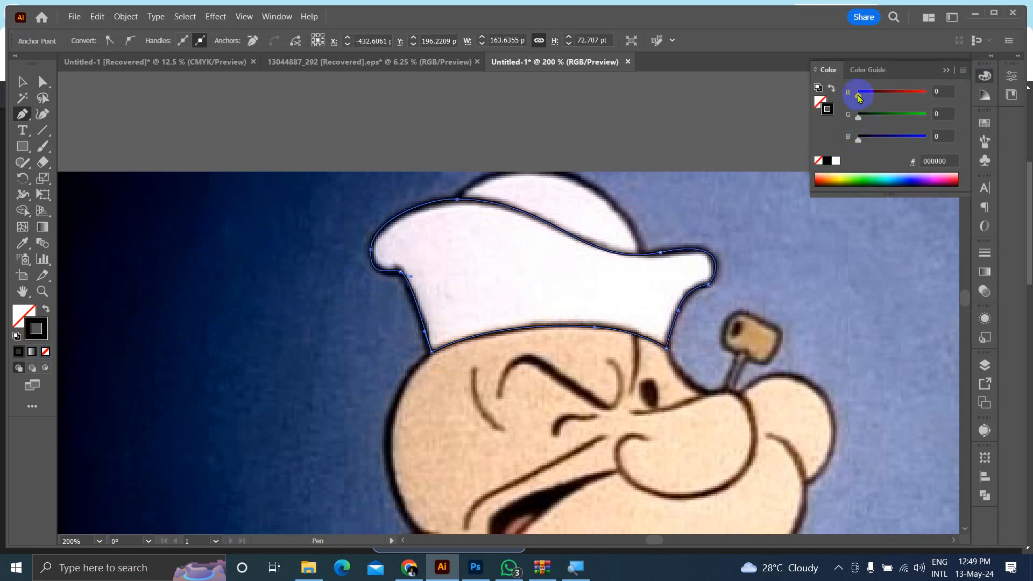
pyautogui.moveTo(858, 95); pyautogui.dragTo(935, 102)
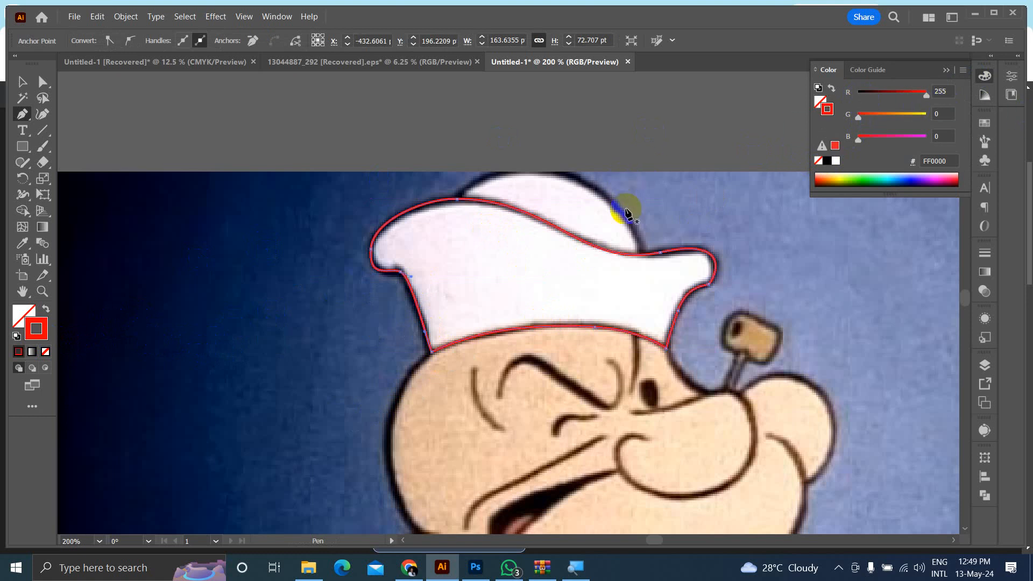
# Step: Apply the same red FF0000 stroke to the hat's crown curve and deselect it
pyautogui.keyDown('ctrl'); pyautogui.click(626, 218); pyautogui.keyUp('ctrl')
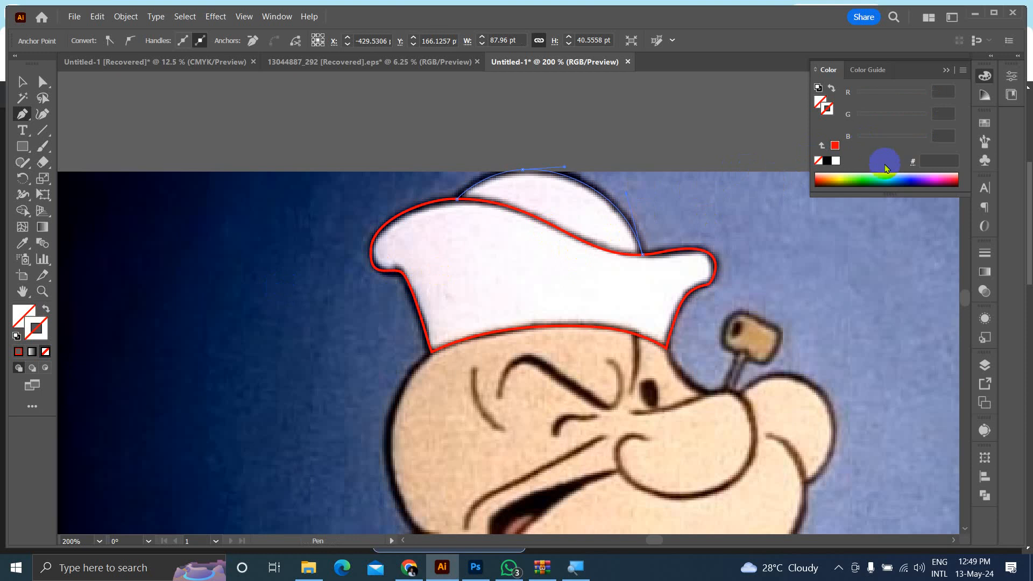
pyautogui.click(836, 145)
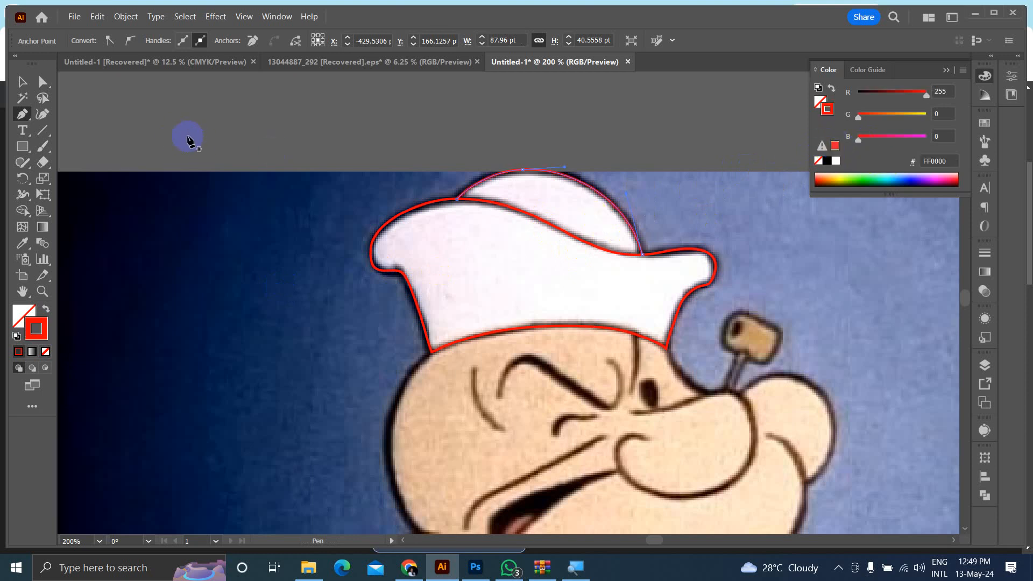
pyautogui.click(368, 300)
pyautogui.scroll(-5, 368, 300)
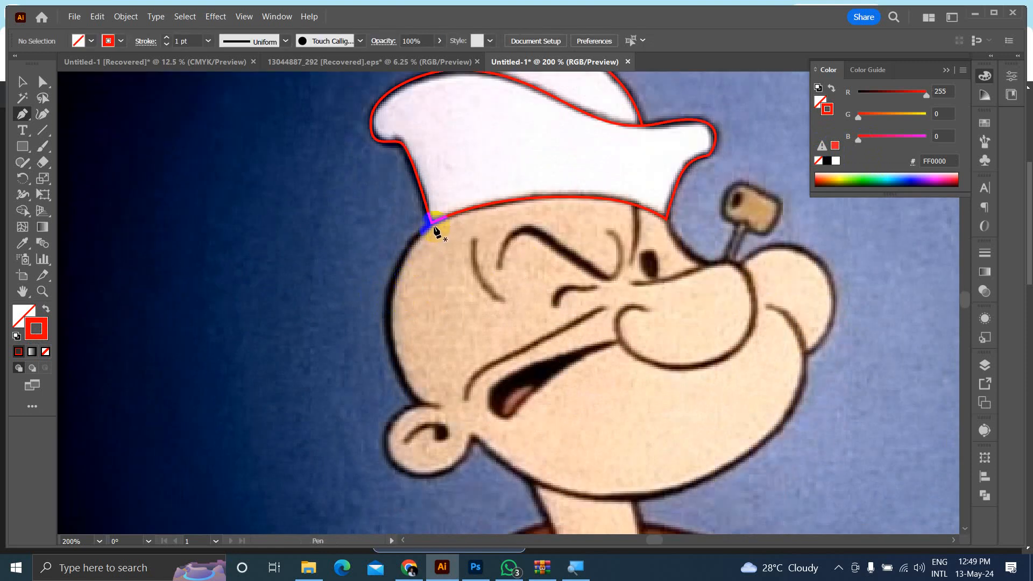
pyautogui.keyDown('ctrl'); pyautogui.click(390, 253); pyautogui.keyUp('ctrl')
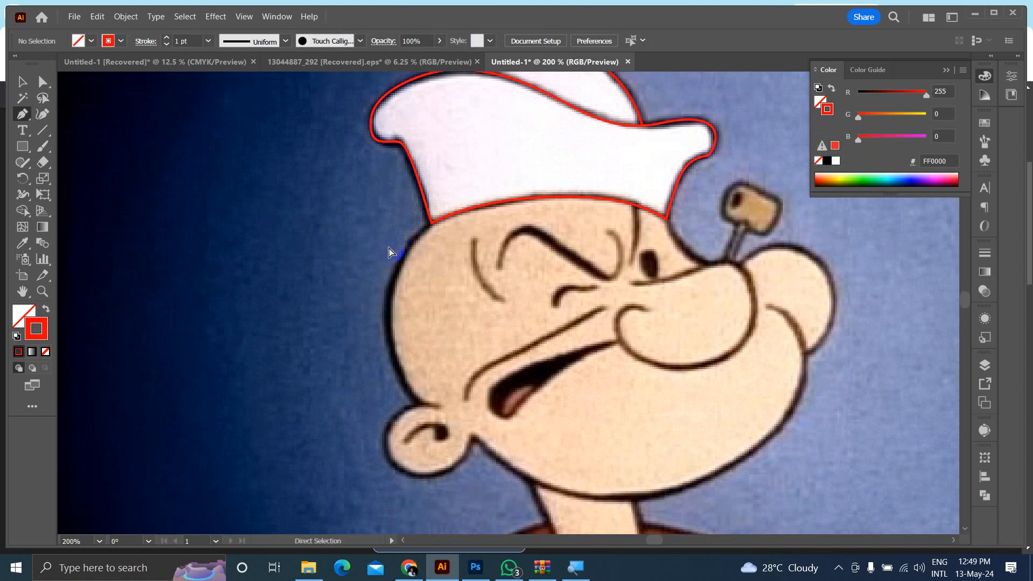
# Step: Trace the back of the head with the Pen tool, from the hat's lower back corner to the top of the ear
pyautogui.click(430, 221)
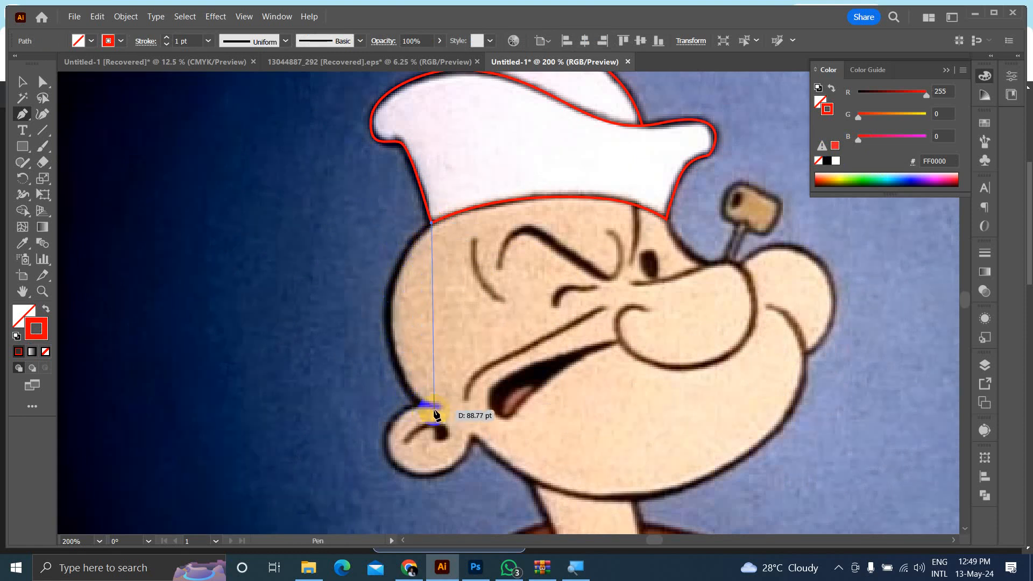
pyautogui.moveTo(437, 403); pyautogui.dragTo(553, 468)
pyautogui.hotkey('ctrl', 'z')
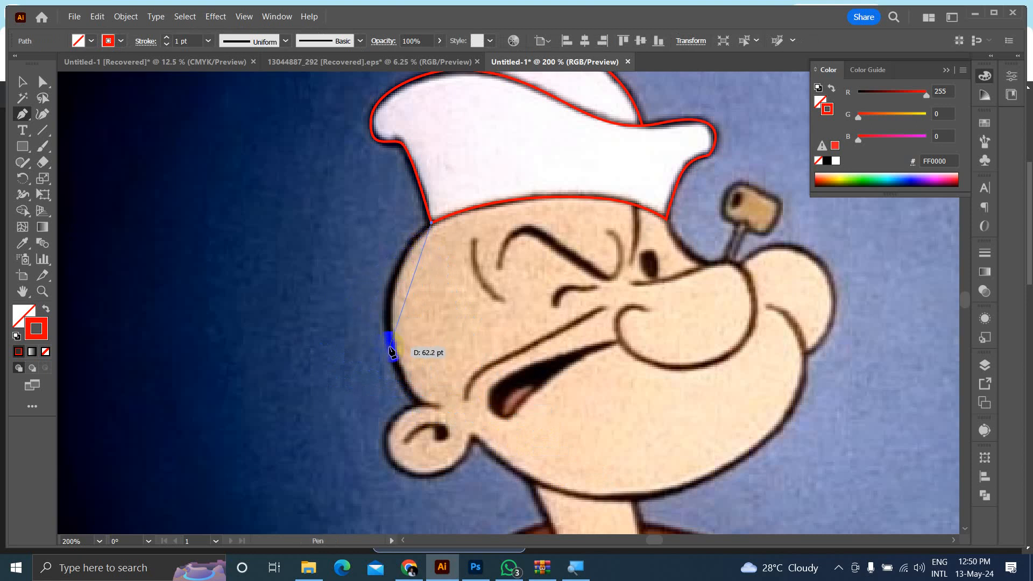
pyautogui.moveTo(392, 344)
pyautogui.mouseDown()
pyautogui.moveTo(416, 419)
pyautogui.moveTo(440, 413)
pyautogui.moveTo(413, 424)
pyautogui.mouseUp()
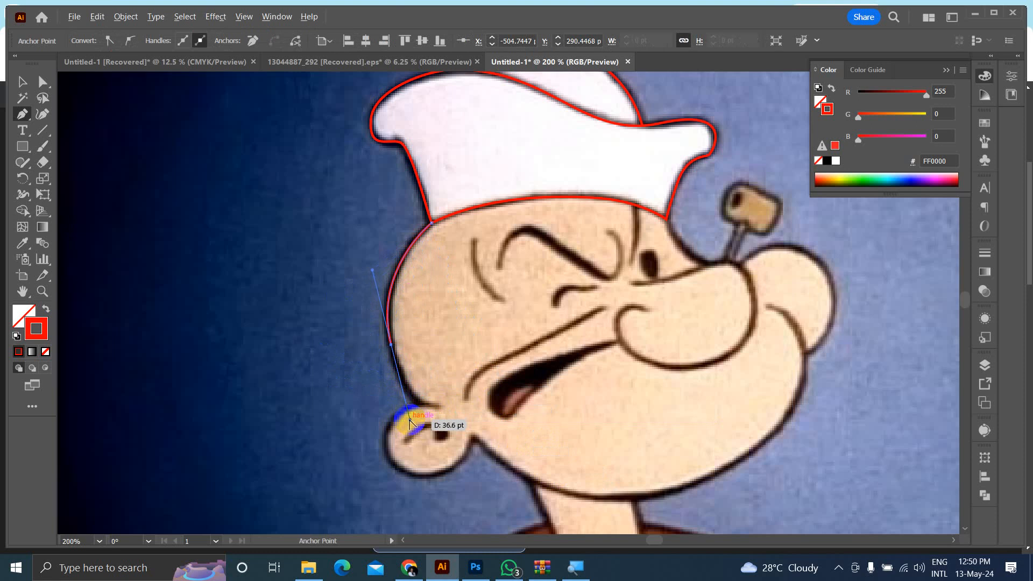
pyautogui.moveTo(408, 417); pyautogui.dragTo(455, 407)
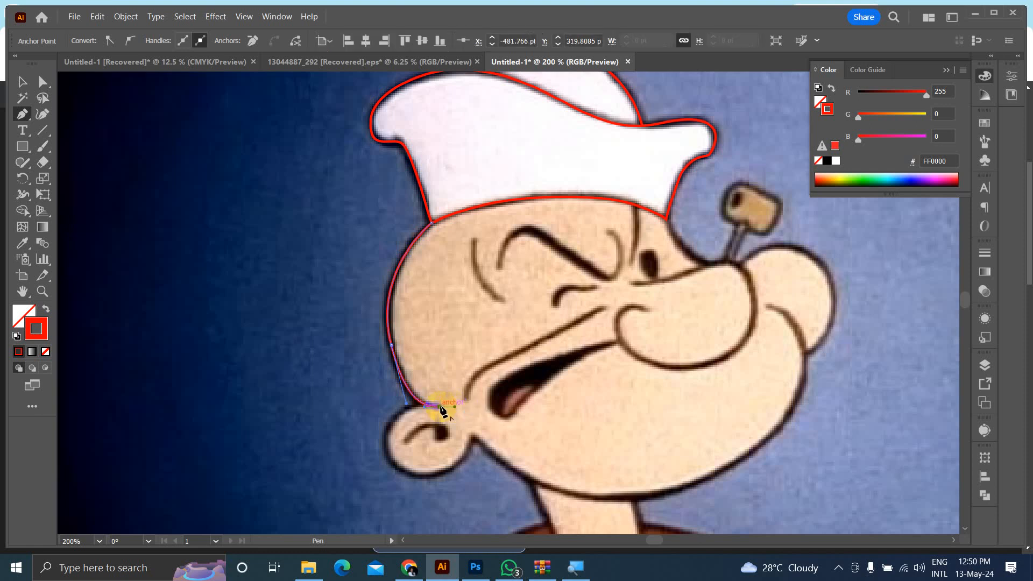
pyautogui.click(440, 407)
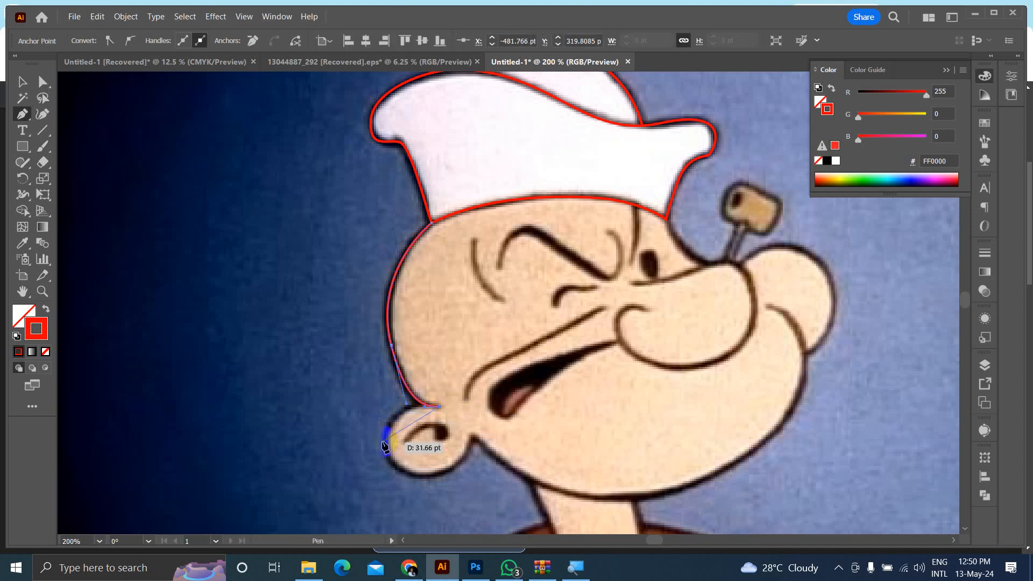
# Step: Continue the head path around the ear's outer edge to a corner point at the notch between ear and jaw
pyautogui.moveTo(385, 444); pyautogui.dragTo(387, 489)
pyautogui.scroll(-1, 389, 484)
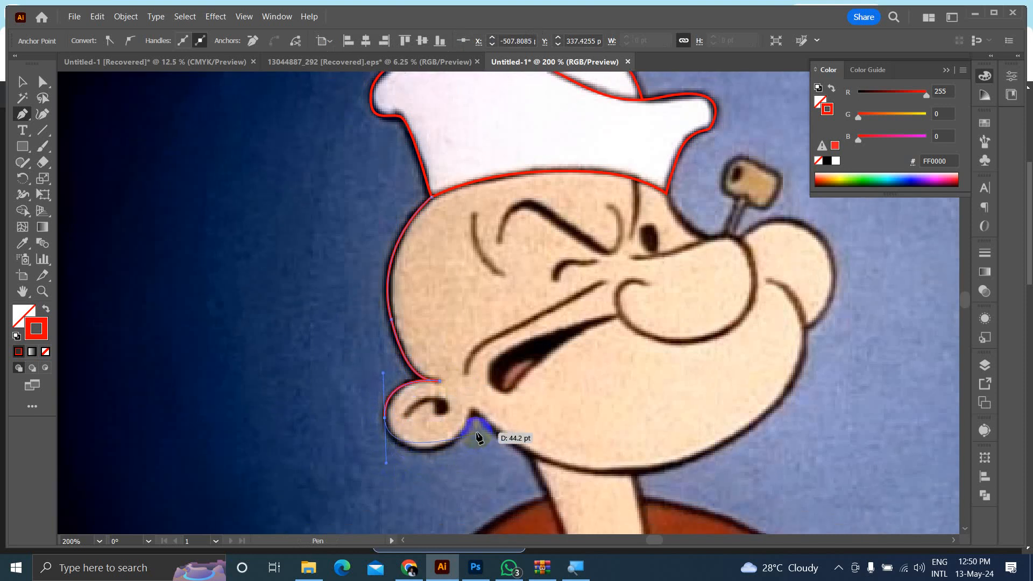
pyautogui.moveTo(472, 411); pyautogui.dragTo(490, 354)
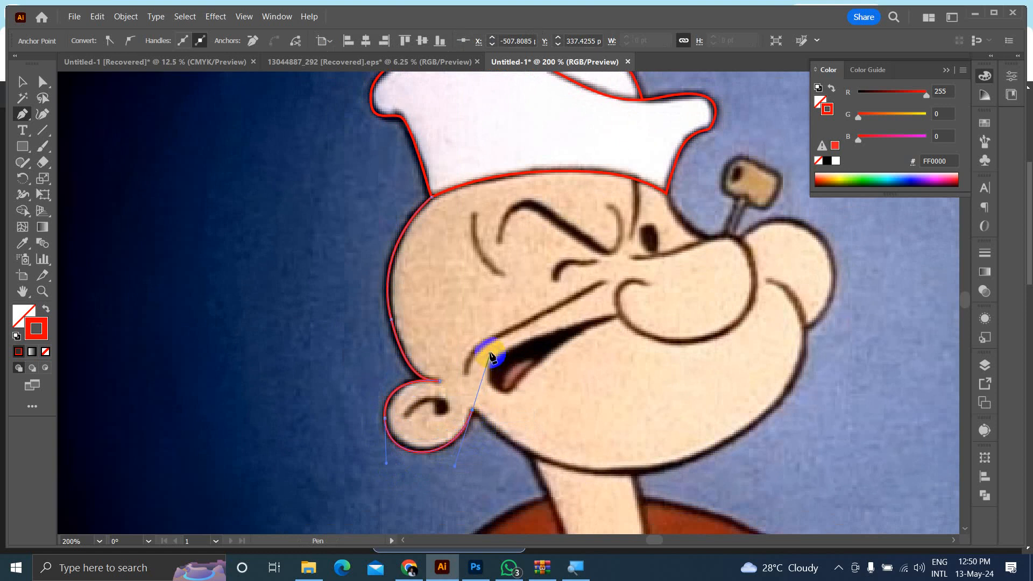
pyautogui.click(473, 411)
# Step: Extend the head path along the jaw's underside and up into the short cheek crease beside the nose, and deselect it
pyautogui.moveTo(613, 473); pyautogui.dragTo(698, 472)
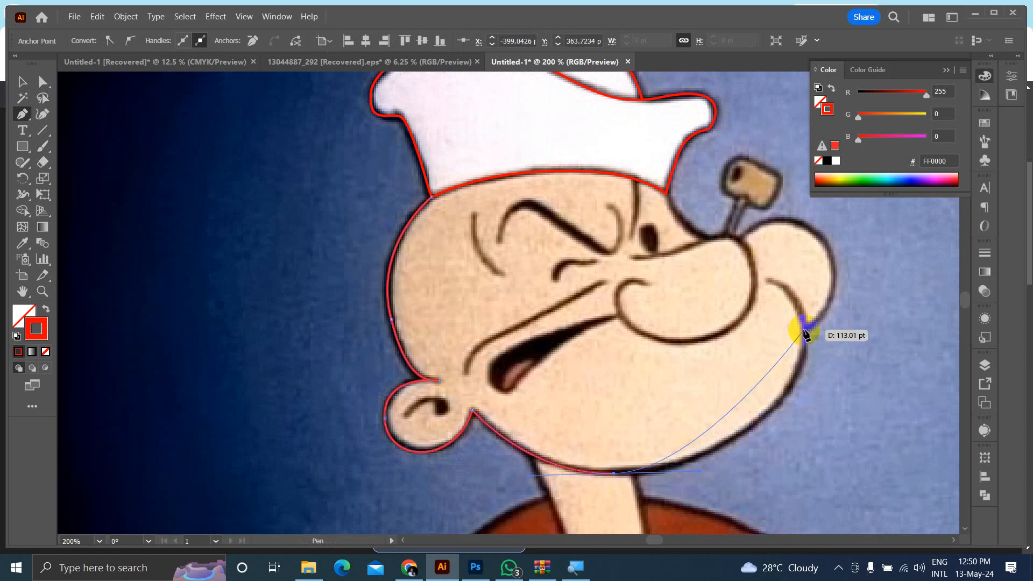
pyautogui.moveTo(804, 330); pyautogui.dragTo(804, 243)
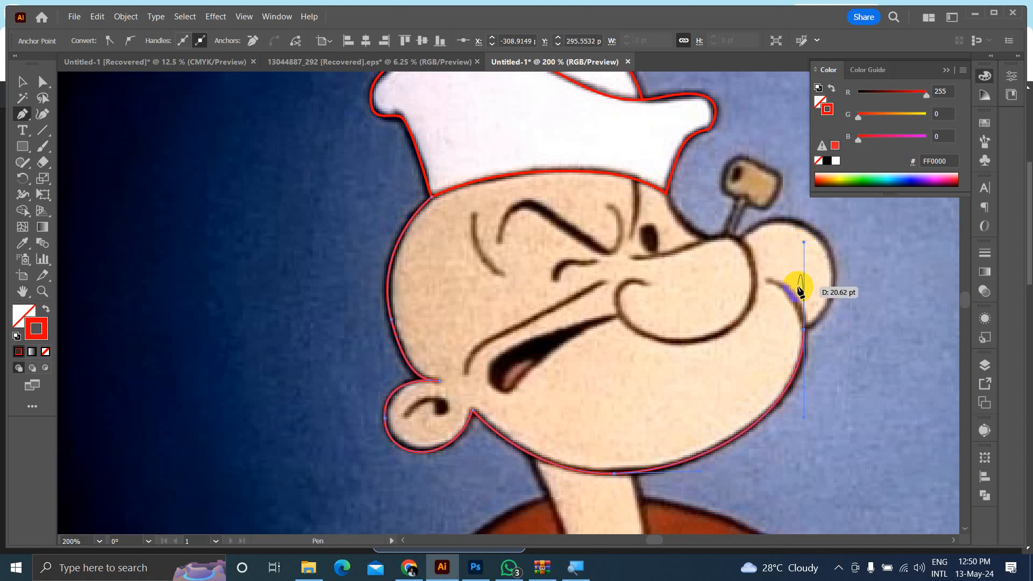
pyautogui.moveTo(814, 325); pyautogui.dragTo(804, 247)
pyautogui.moveTo(804, 297); pyautogui.dragTo(804, 299)
pyautogui.click(766, 279)
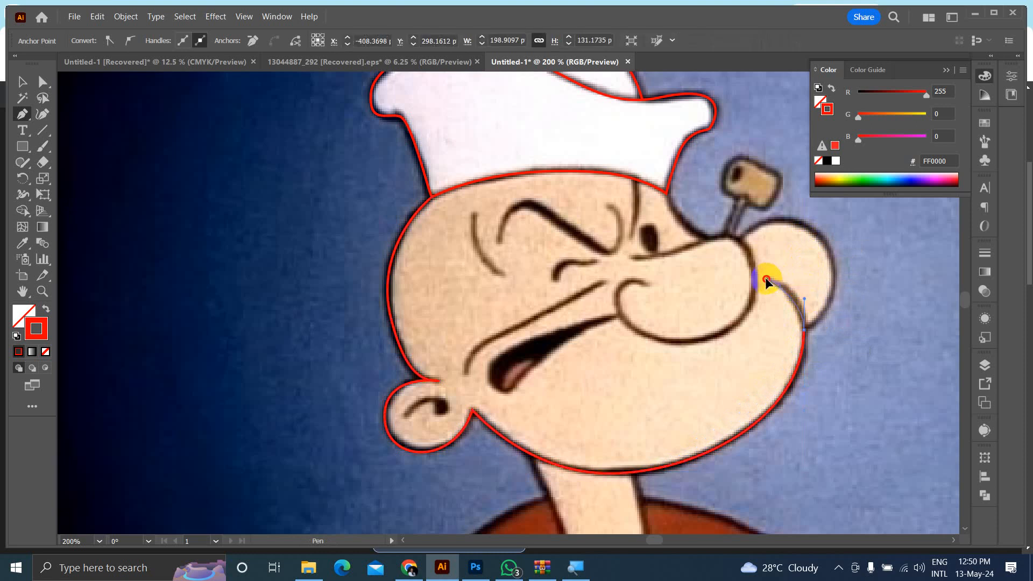
pyautogui.moveTo(766, 279); pyautogui.dragTo(846, 345)
pyautogui.keyDown('ctrl'); pyautogui.click(846, 346); pyautogui.keyUp('ctrl')
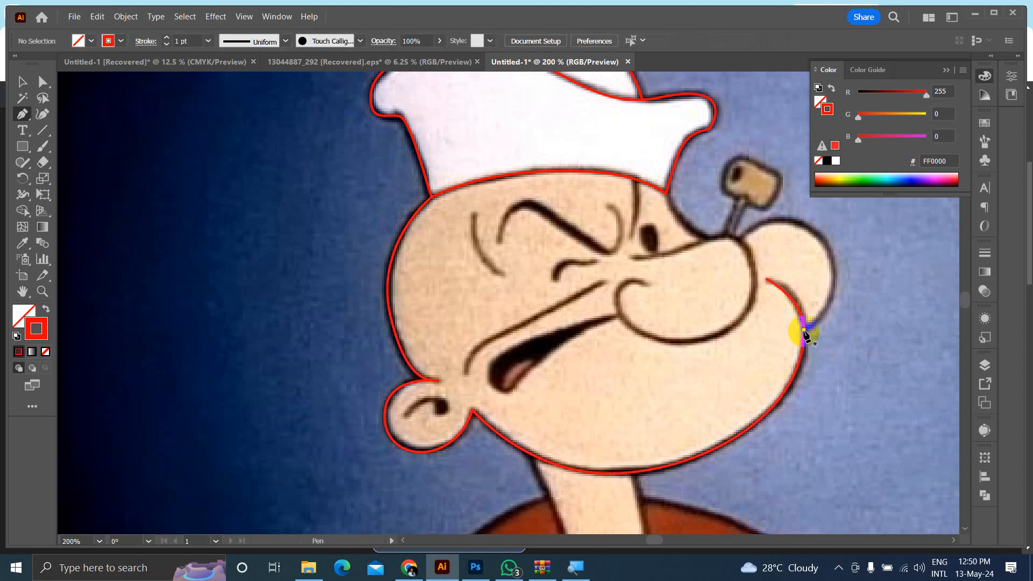
# Step: Draw a separate open curve around the rounded bulge beyond the nose, from the jaw line up to the pipe stem's base, and deselect it
pyautogui.scroll(5, 805, 333)
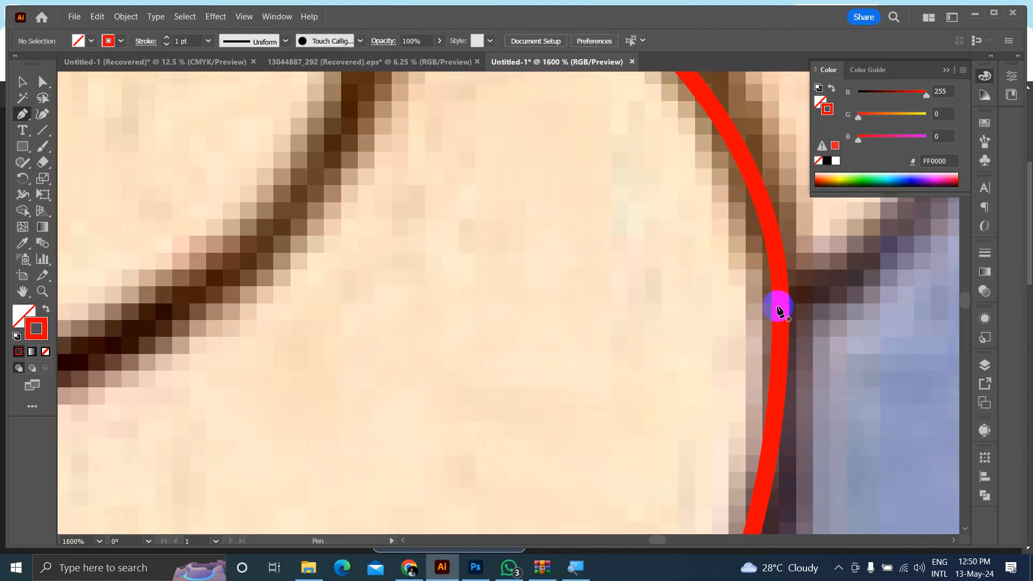
pyautogui.scroll(-8, 784, 320)
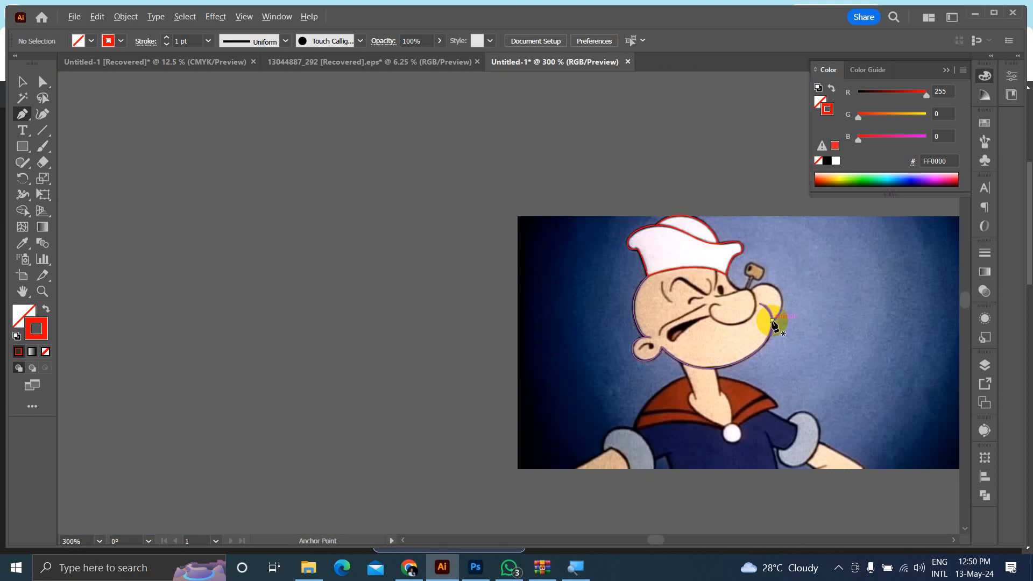
pyautogui.scroll(4, 781, 323)
pyautogui.scroll(-1, 780, 326)
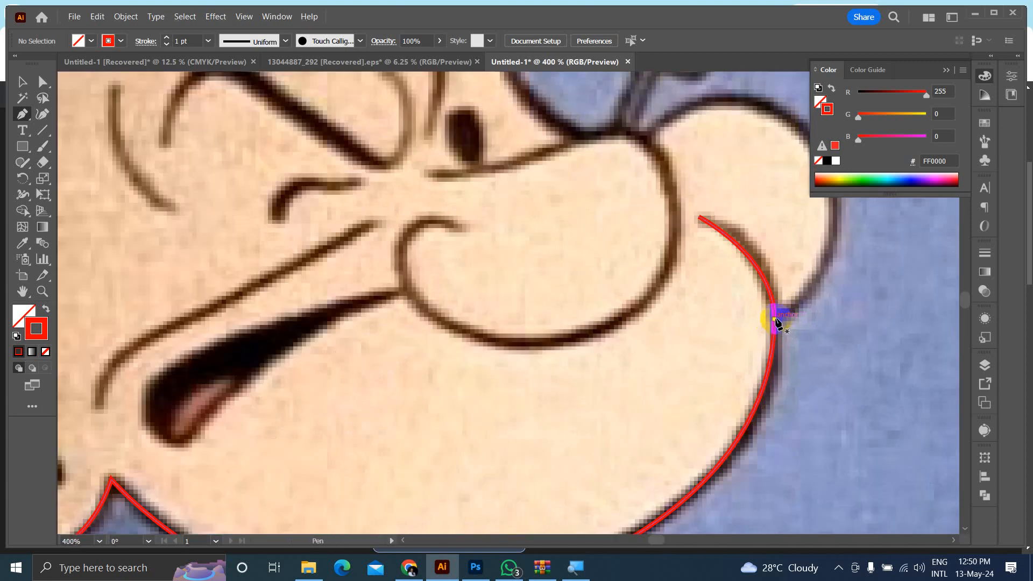
pyautogui.click(774, 323)
pyautogui.scroll(3, 847, 314)
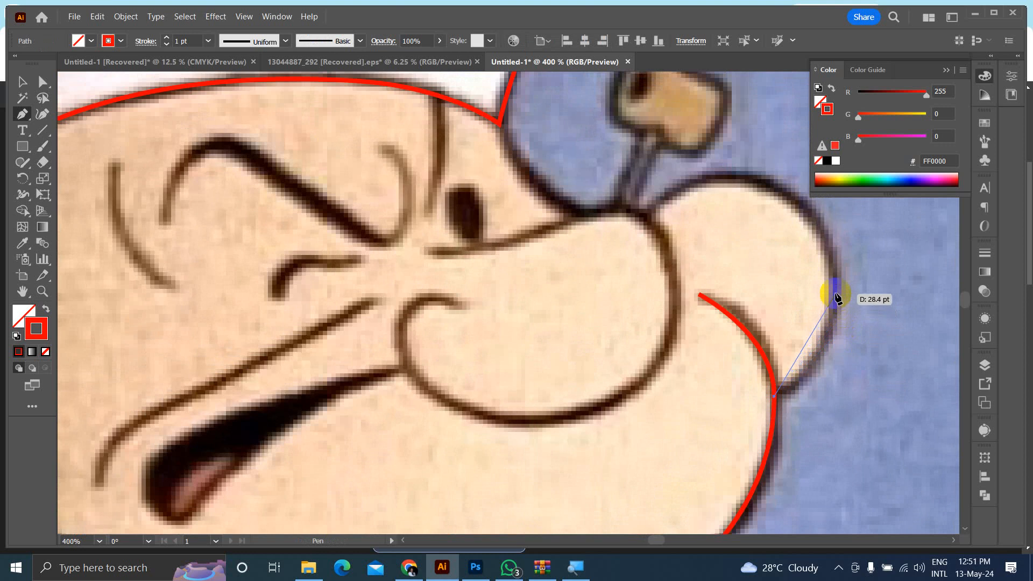
pyautogui.moveTo(827, 205); pyautogui.dragTo(827, 203)
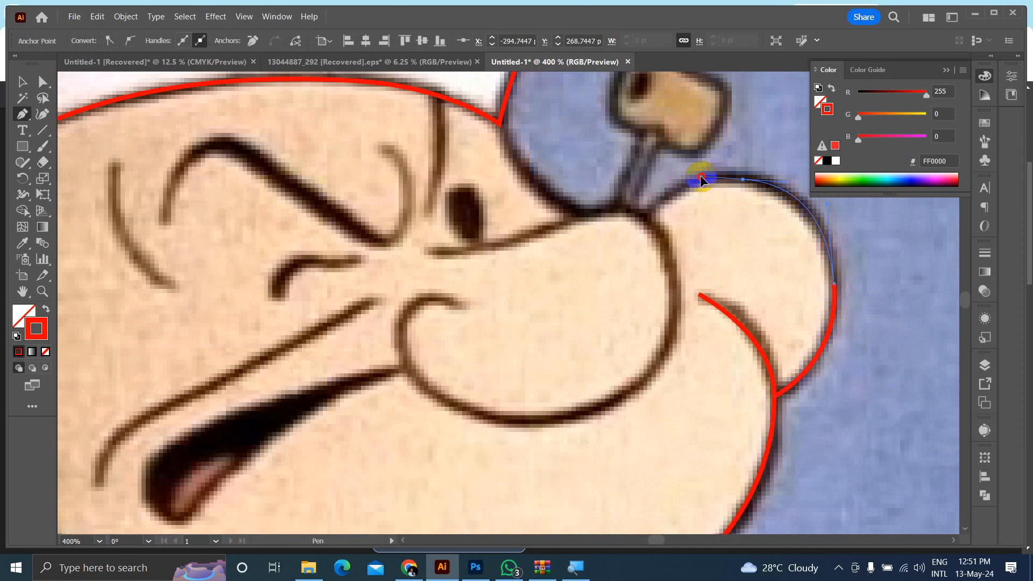
pyautogui.moveTo(700, 179); pyautogui.dragTo(700, 179)
pyautogui.moveTo(647, 215); pyautogui.dragTo(620, 238)
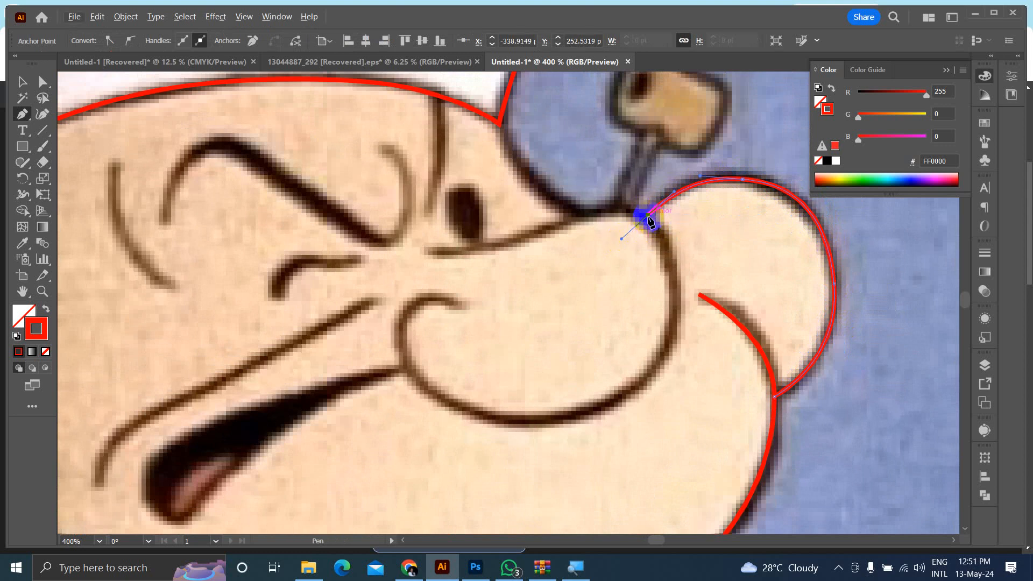
pyautogui.moveTo(649, 220)
pyautogui.mouseDown()
pyautogui.moveTo(608, 222)
pyautogui.moveTo(680, 231)
pyautogui.moveTo(643, 223)
pyautogui.mouseUp()
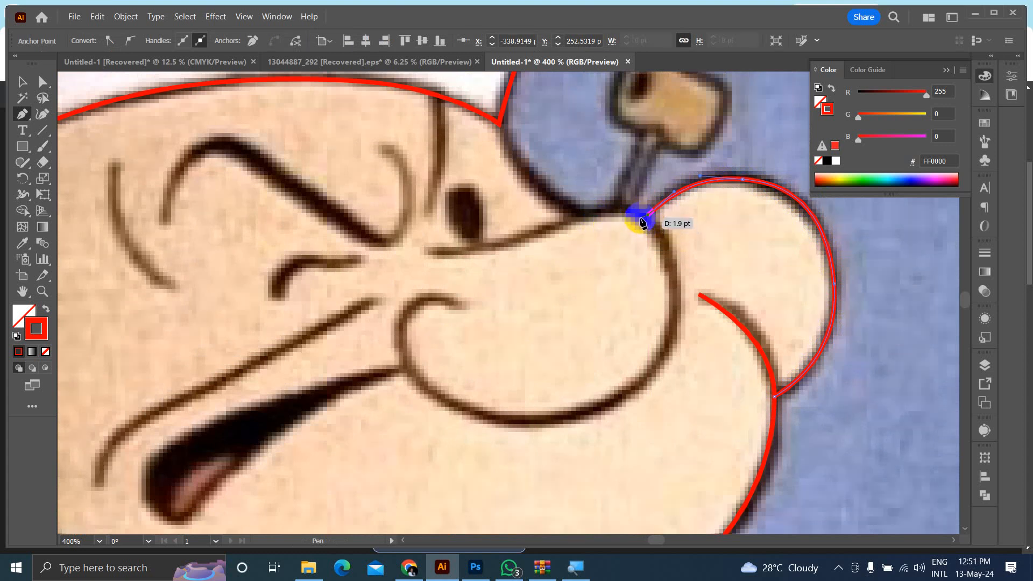
pyautogui.click(641, 221)
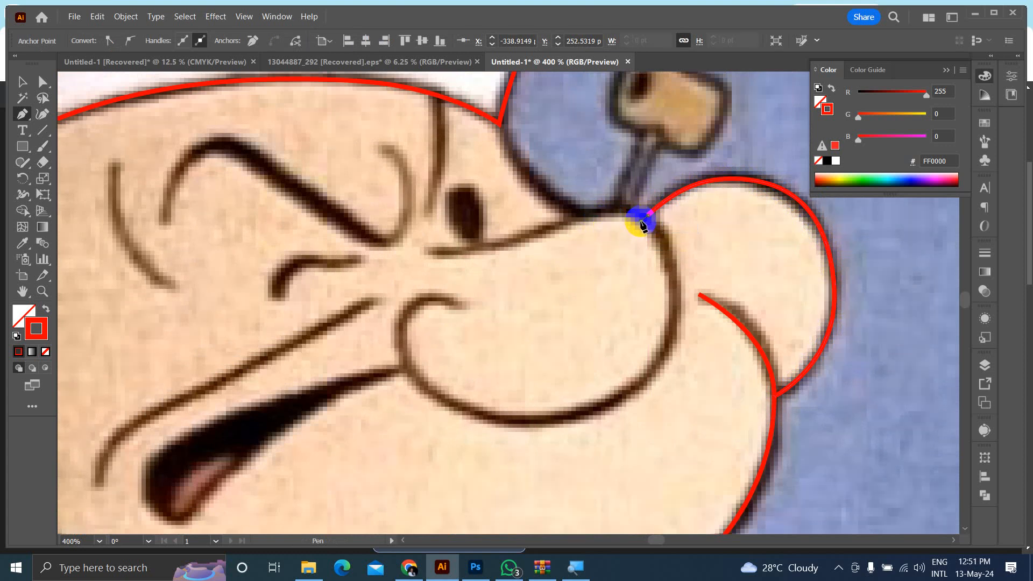
pyautogui.keyDown('ctrl'); pyautogui.click(661, 250); pyautogui.keyUp('ctrl')
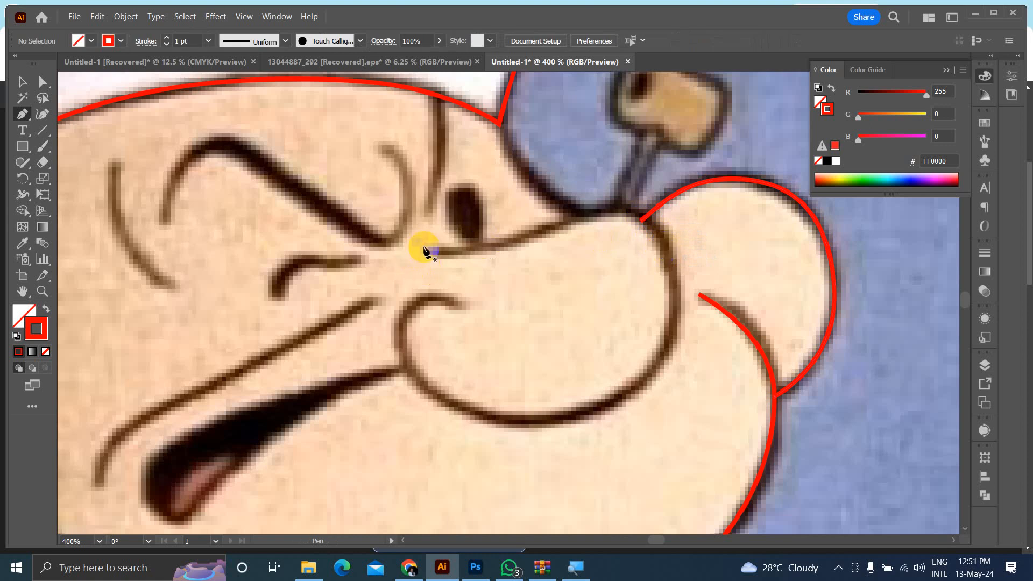
# Step: Trace the nose as an open path from below the open eye, around its tip and underside, to the nostril curl, and end the path
pyautogui.click(430, 251)
pyautogui.moveTo(581, 217); pyautogui.dragTo(644, 181)
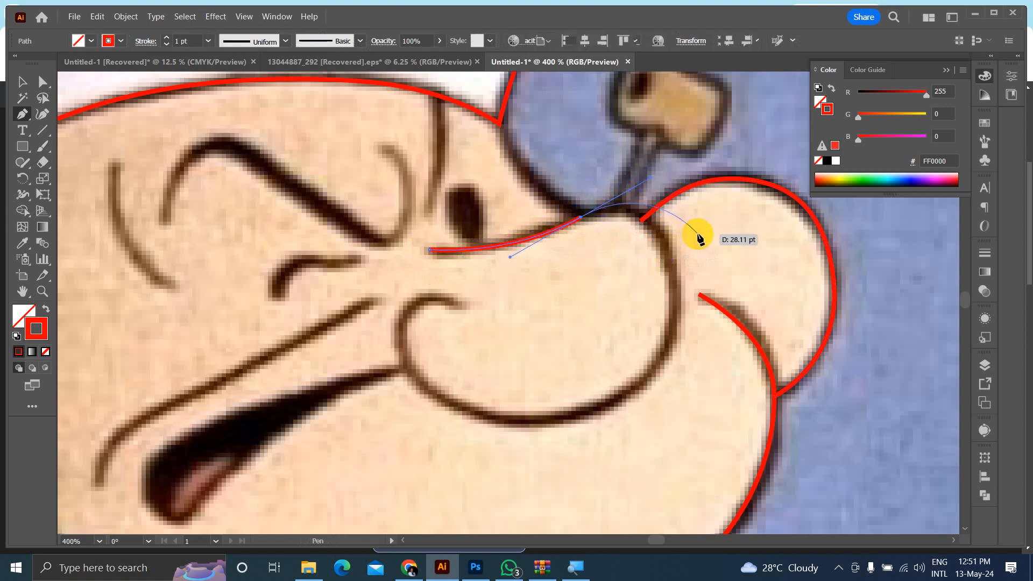
pyautogui.moveTo(675, 306); pyautogui.dragTo(670, 324)
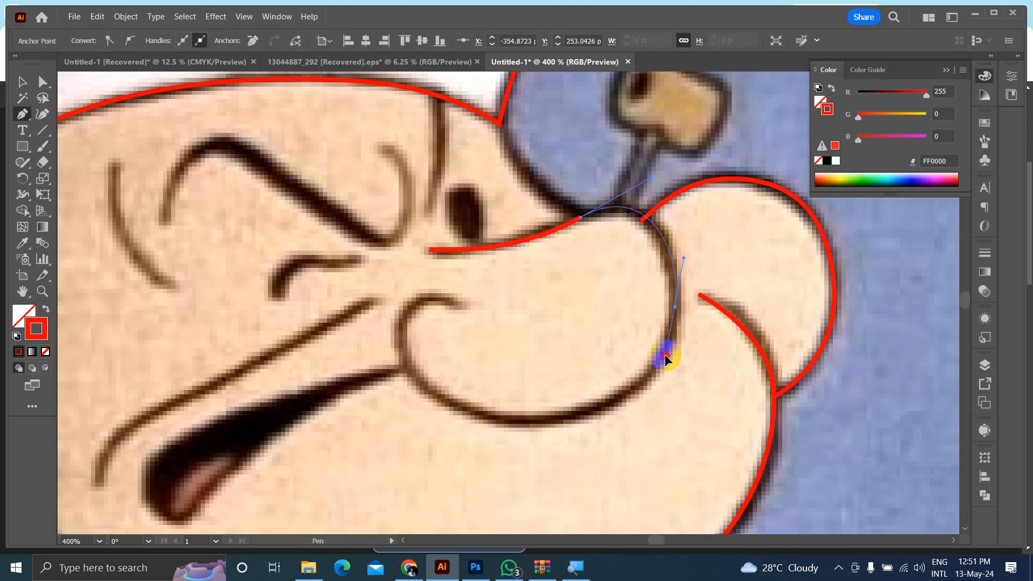
pyautogui.moveTo(665, 362); pyautogui.dragTo(665, 362)
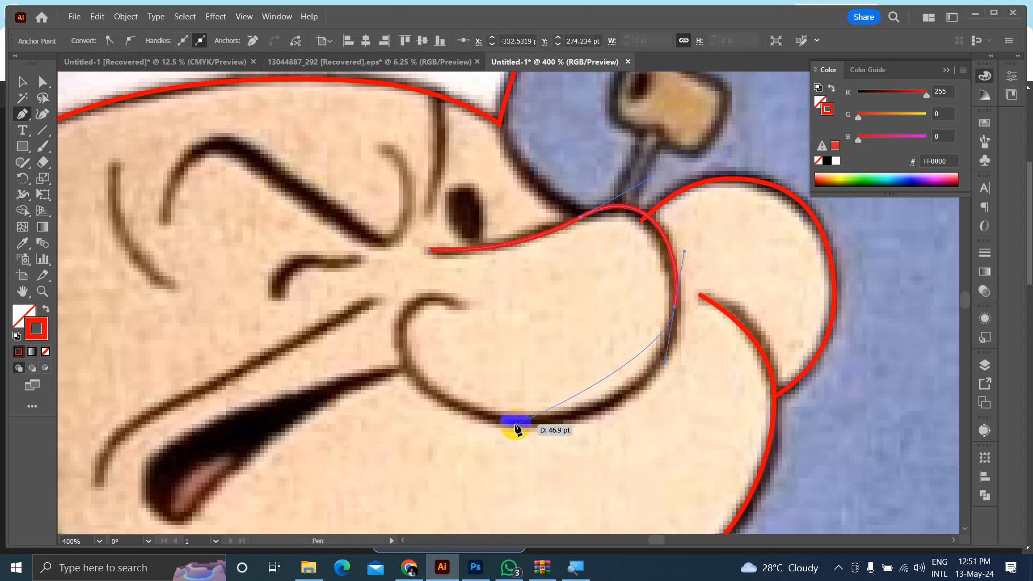
pyautogui.moveTo(511, 421); pyautogui.dragTo(384, 415)
pyautogui.moveTo(404, 313); pyautogui.dragTo(430, 282)
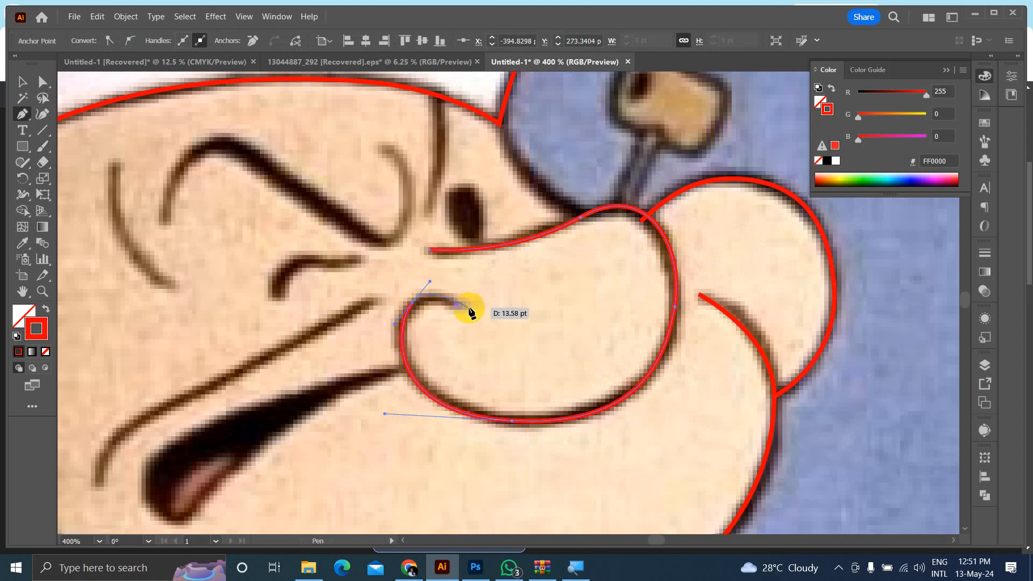
pyautogui.moveTo(465, 312); pyautogui.dragTo(463, 302)
pyautogui.press('Escape')
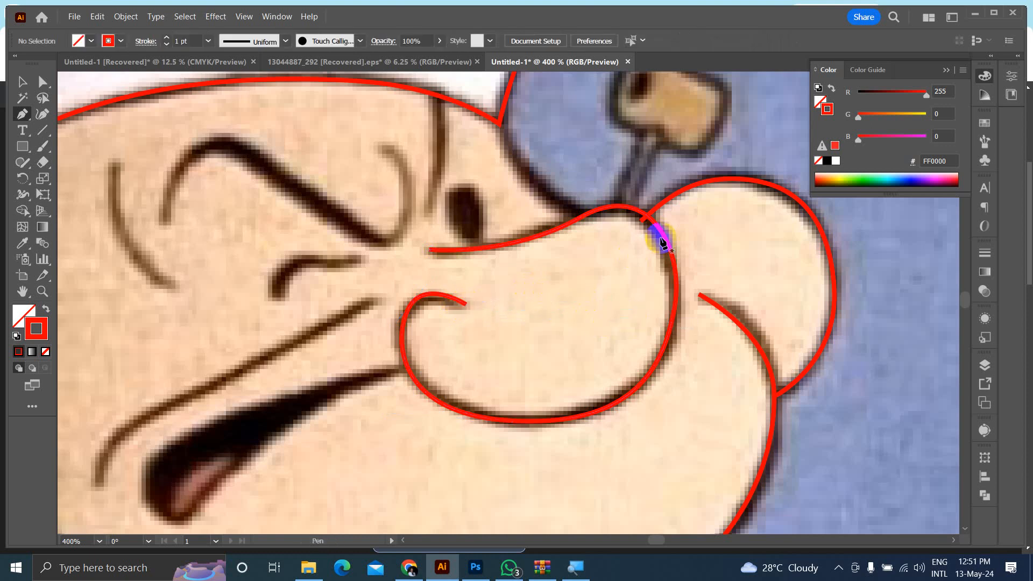
# Step: Move the upper end point of the bulge's curve back onto the nose outline so it no longer overshoots
pyautogui.scroll(7, 648, 214)
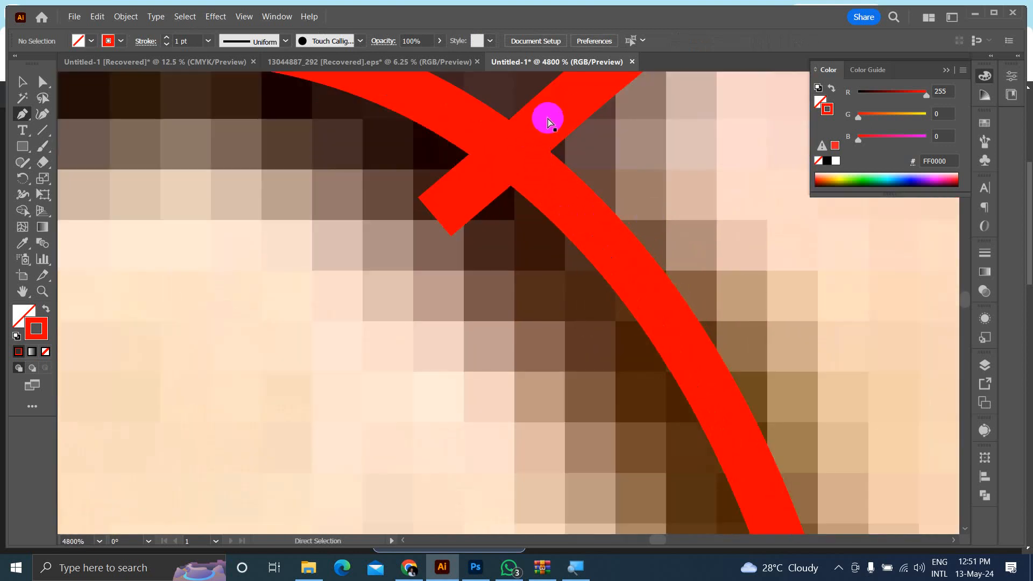
pyautogui.keyDown('ctrl'); pyautogui.click(551, 117); pyautogui.keyUp('ctrl')
pyautogui.click(434, 218)
pyautogui.moveTo(433, 219); pyautogui.dragTo(495, 169)
pyautogui.scroll(-6, 491, 269)
pyautogui.scroll(-2, 496, 266)
pyautogui.scroll(4, 455, 314)
pyautogui.scroll(-1, 401, 309)
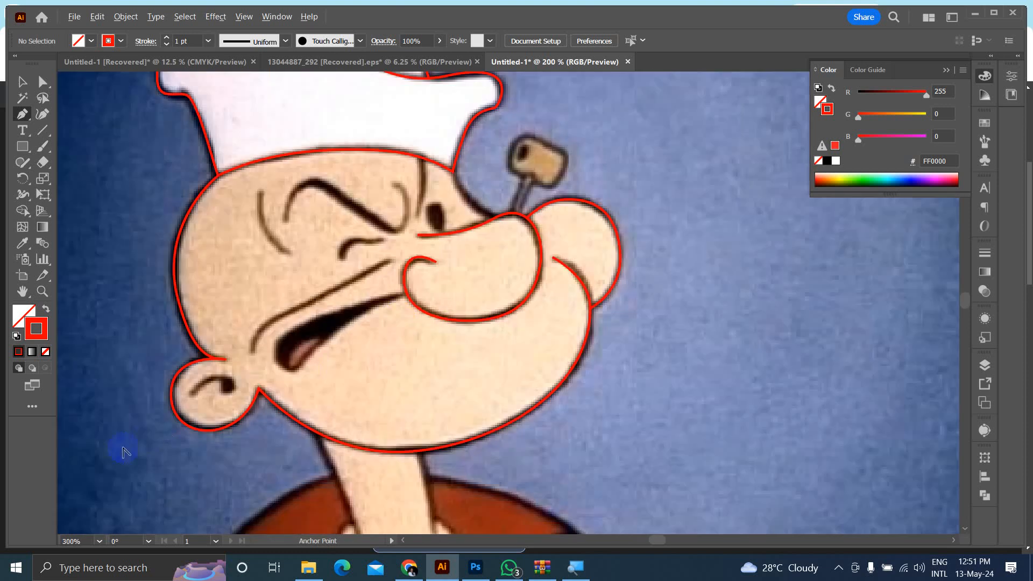
# Step: Start a path at the lower end of the ear's inner fold and curve it up to the dark ear hole
pyautogui.scroll(5, 139, 429)
pyautogui.scroll(-2, 326, 294)
pyautogui.scroll(-2, 467, 290)
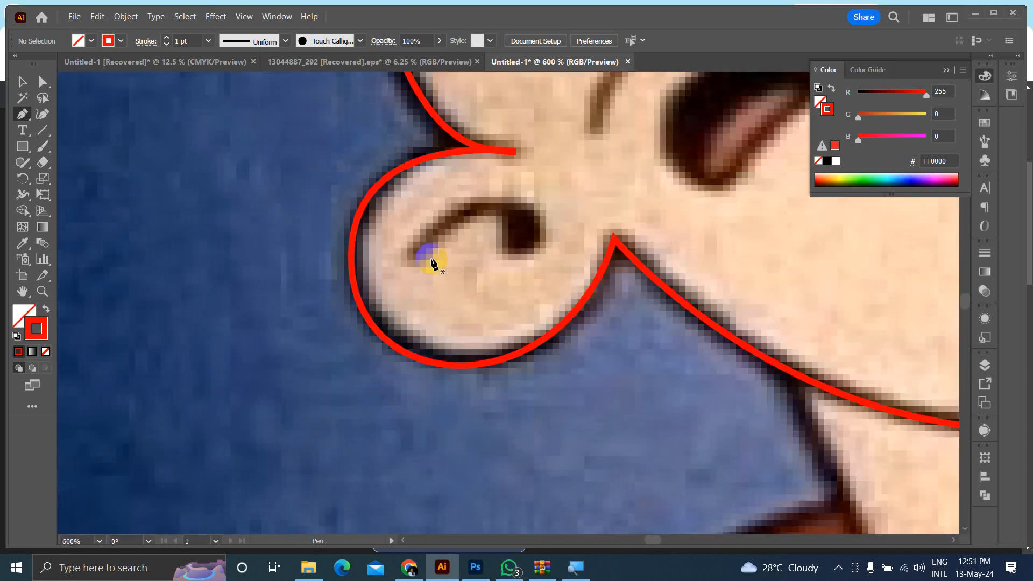
pyautogui.click(413, 258)
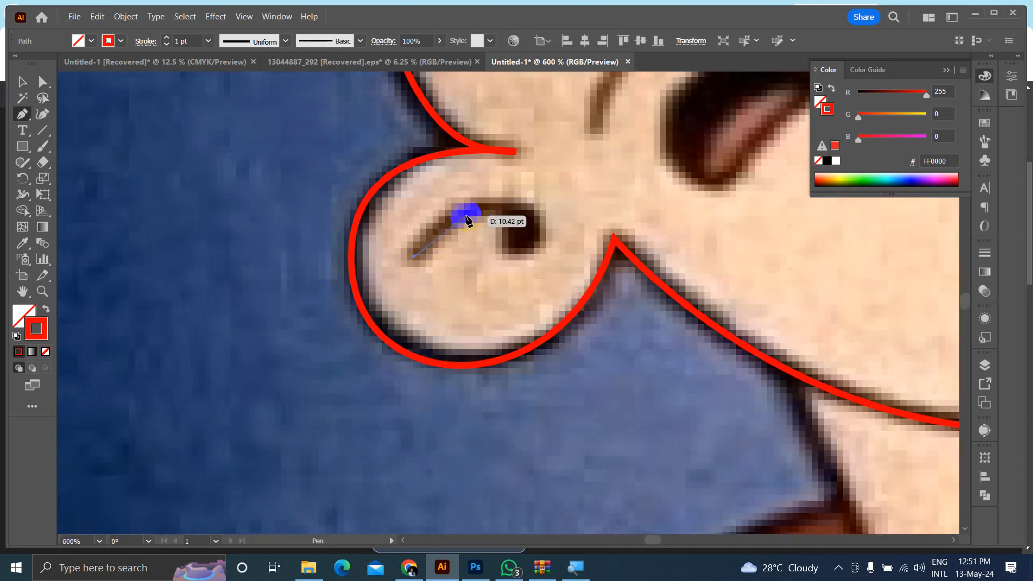
pyautogui.moveTo(503, 212); pyautogui.dragTo(525, 221)
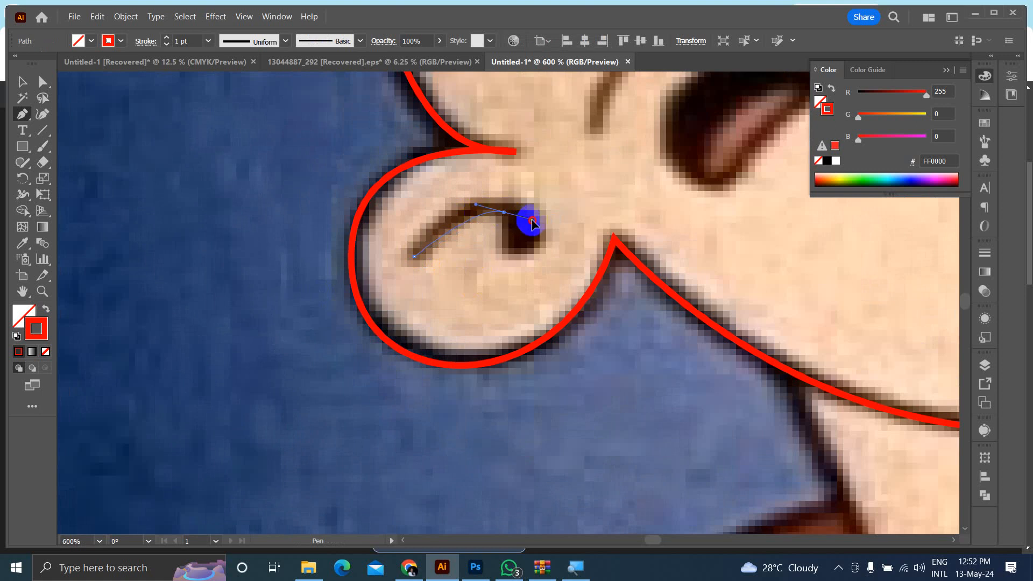
pyautogui.moveTo(537, 249); pyautogui.dragTo(607, 223)
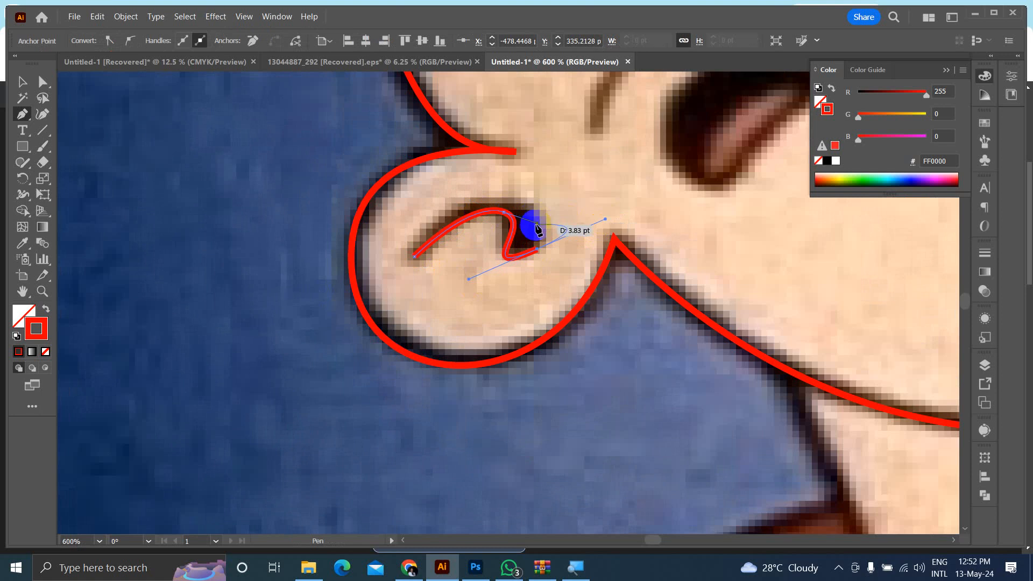
pyautogui.moveTo(537, 223); pyautogui.dragTo(508, 233)
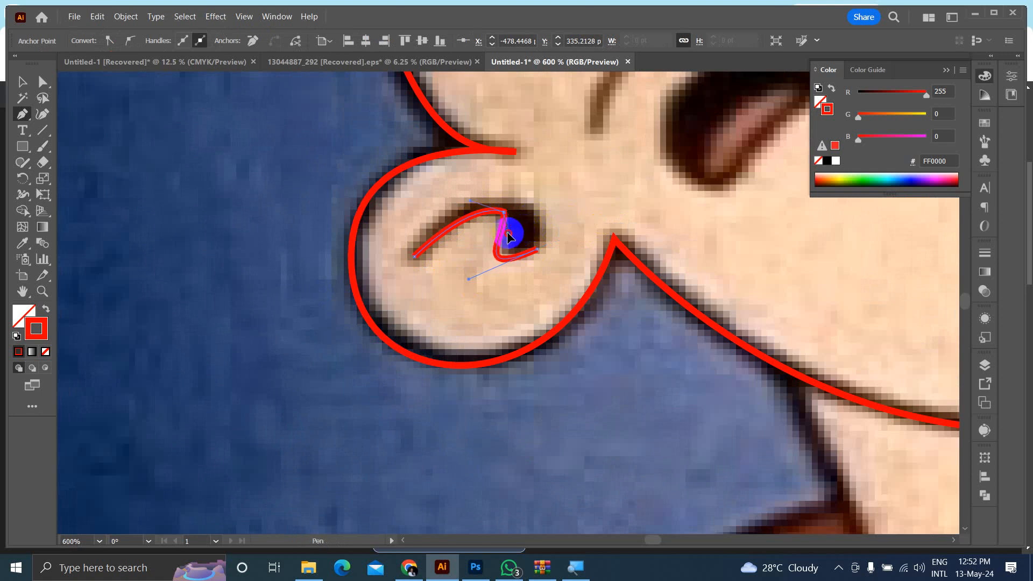
pyautogui.hotkey('ctrl', 'z')
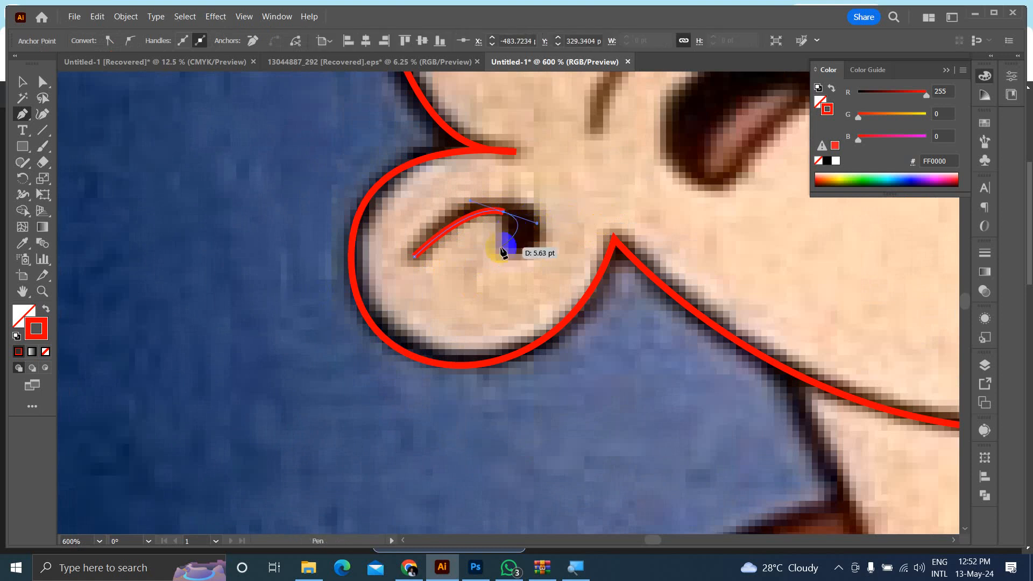
# Step: Continue the ear path around the dark ear hole and back along the fold to its start, closing the shape, and deselect it
pyautogui.moveTo(541, 228); pyautogui.dragTo(520, 256)
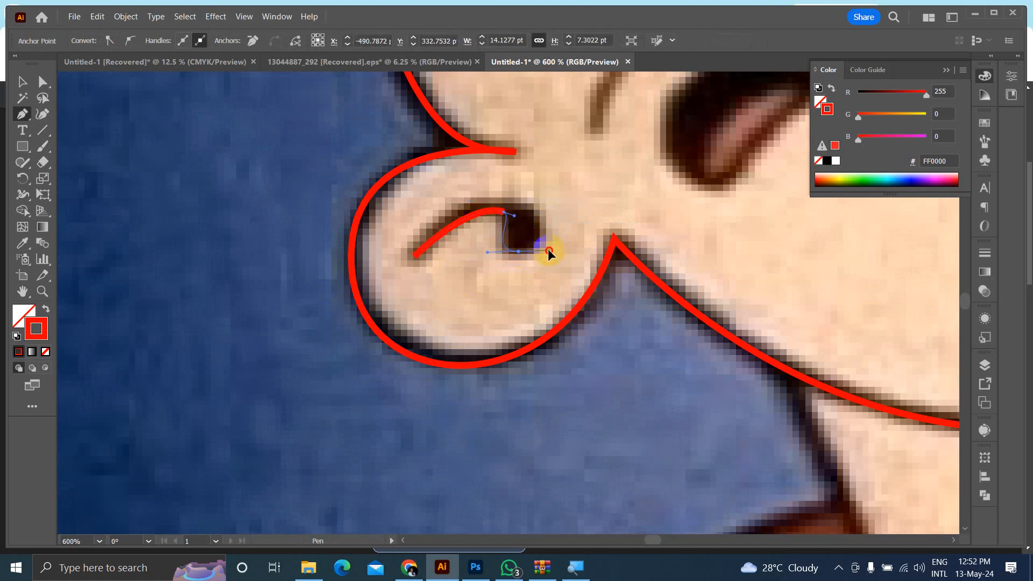
pyautogui.moveTo(518, 201); pyautogui.dragTo(489, 200)
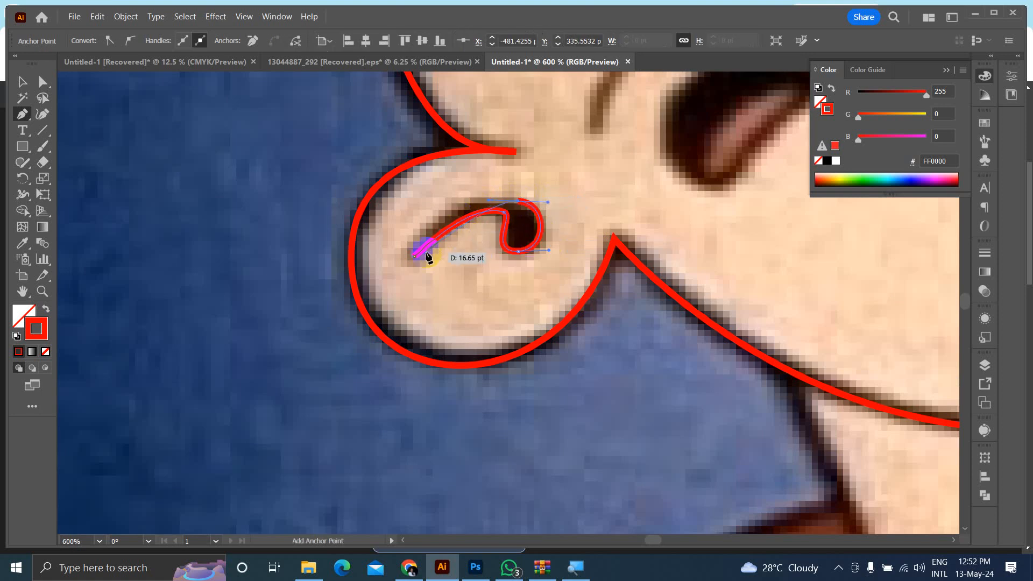
pyautogui.moveTo(414, 257); pyautogui.dragTo(369, 311)
pyautogui.keyDown('ctrl'); pyautogui.click(487, 266); pyautogui.keyUp('ctrl')
# Step: Trace the open mouth as a closed path from its pointed corner at the nose, around the rounded end, and back along the lower edge
pyautogui.scroll(-4, 388, 292)
pyautogui.scroll(3, 479, 212)
pyautogui.scroll(-2, 359, 280)
pyautogui.scroll(1, 476, 269)
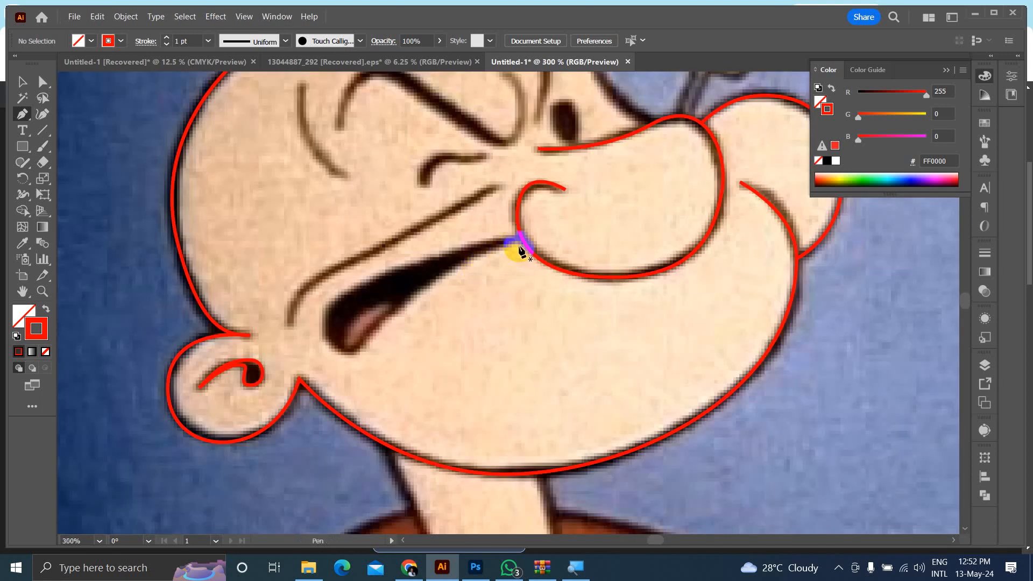
pyautogui.click(514, 240)
pyautogui.moveTo(352, 291); pyautogui.dragTo(301, 318)
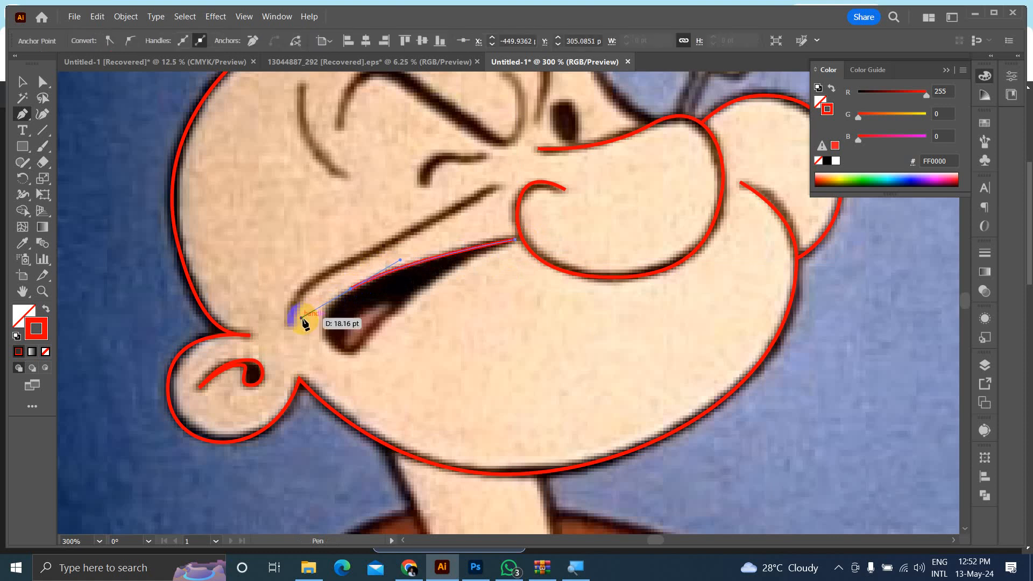
pyautogui.moveTo(351, 354); pyautogui.dragTo(377, 352)
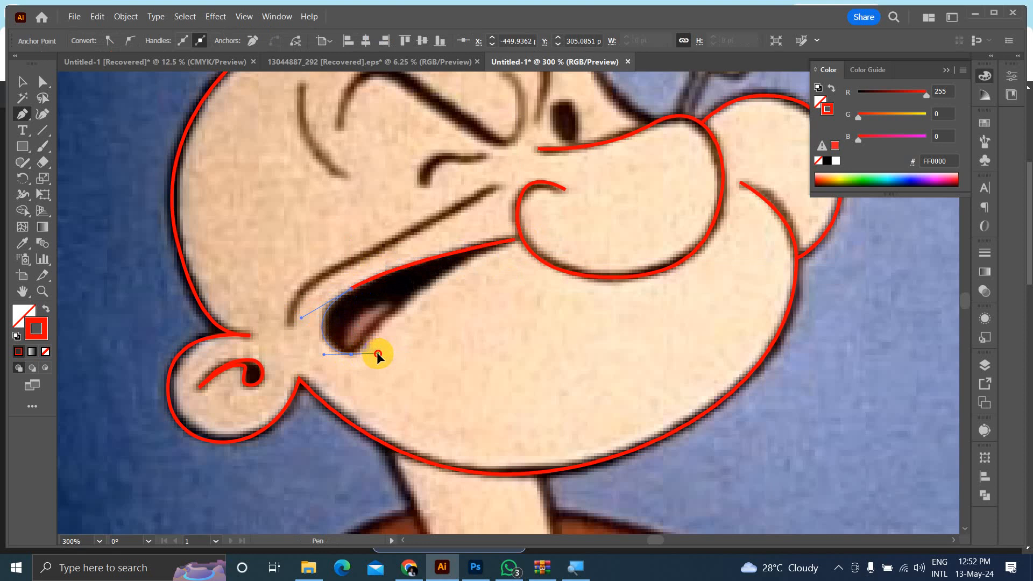
pyautogui.moveTo(477, 260)
pyautogui.mouseDown()
pyautogui.moveTo(450, 272)
pyautogui.moveTo(462, 269)
pyautogui.mouseUp()
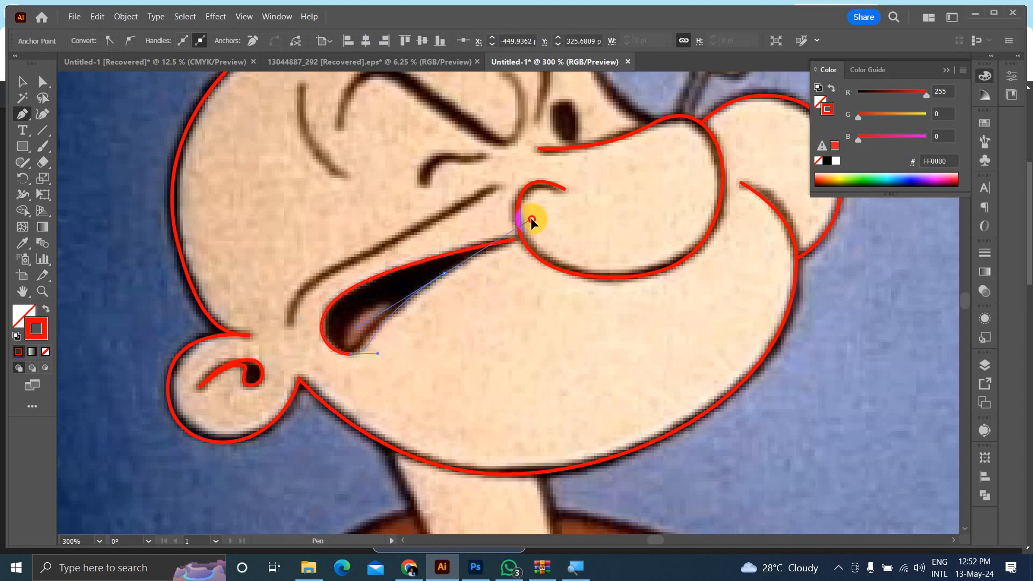
pyautogui.moveTo(539, 218); pyautogui.dragTo(472, 254)
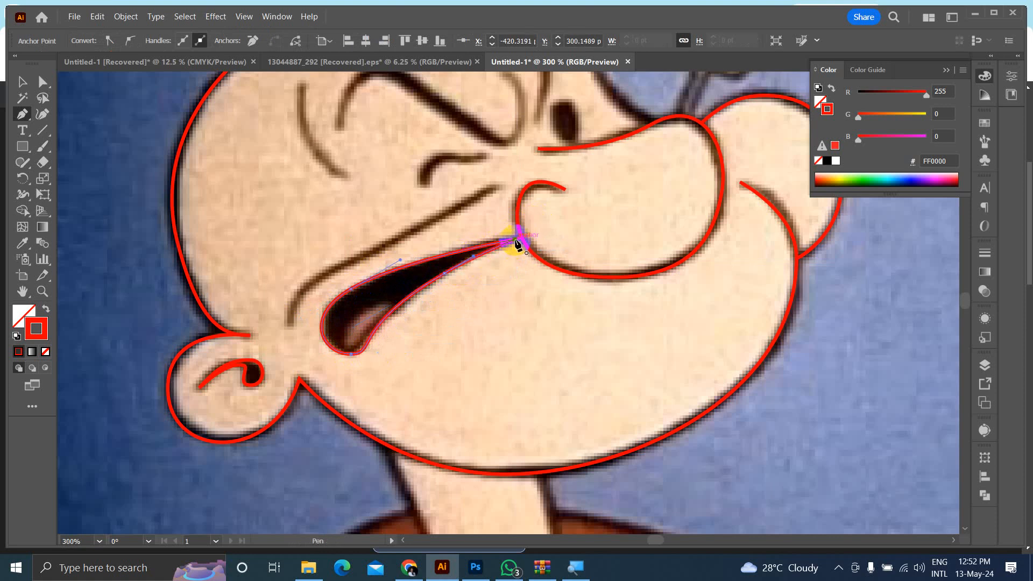
pyautogui.click(516, 242)
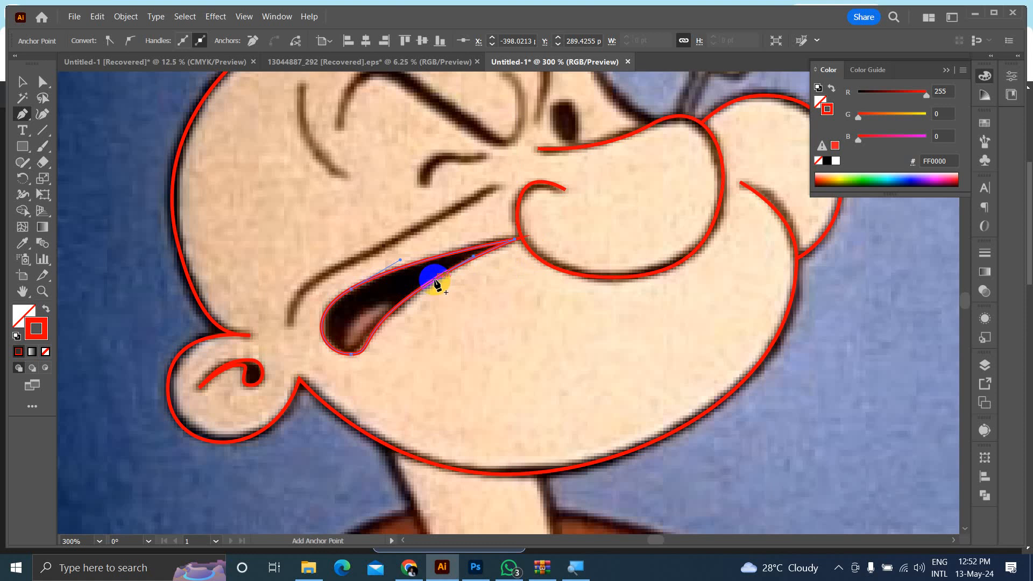
# Step: Trace the tongue inside the mouth as a closed leaf-shaped path with a pointed upper tip
pyautogui.scroll(5, 425, 286)
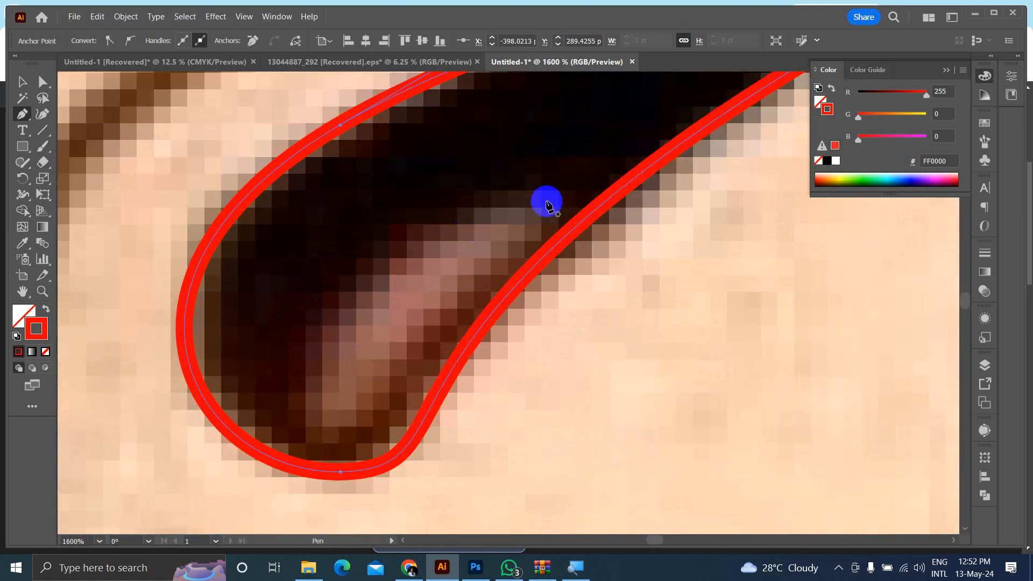
pyautogui.click(535, 187)
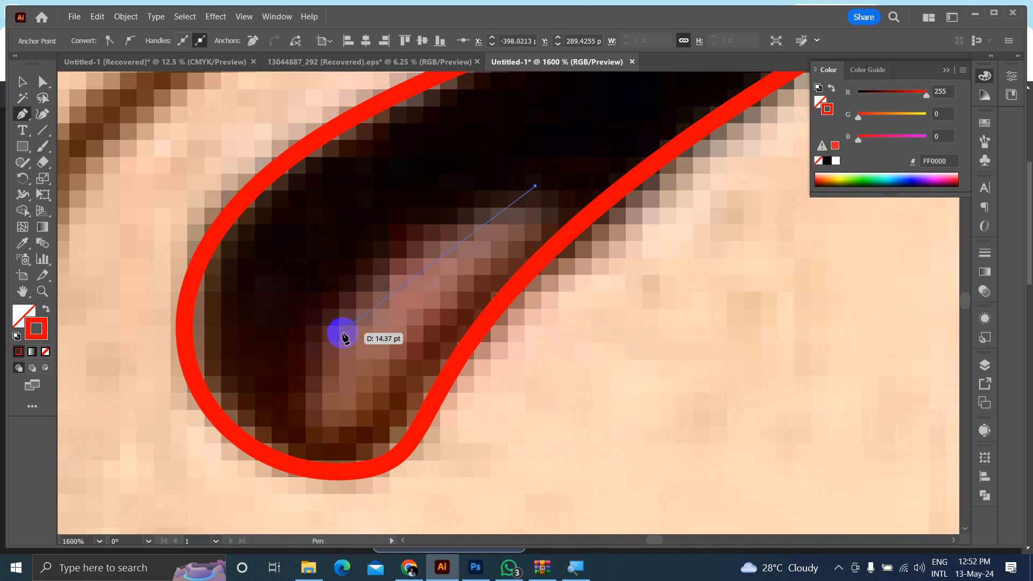
pyautogui.moveTo(304, 376)
pyautogui.mouseDown()
pyautogui.moveTo(281, 444)
pyautogui.moveTo(277, 538)
pyautogui.moveTo(282, 357)
pyautogui.mouseUp()
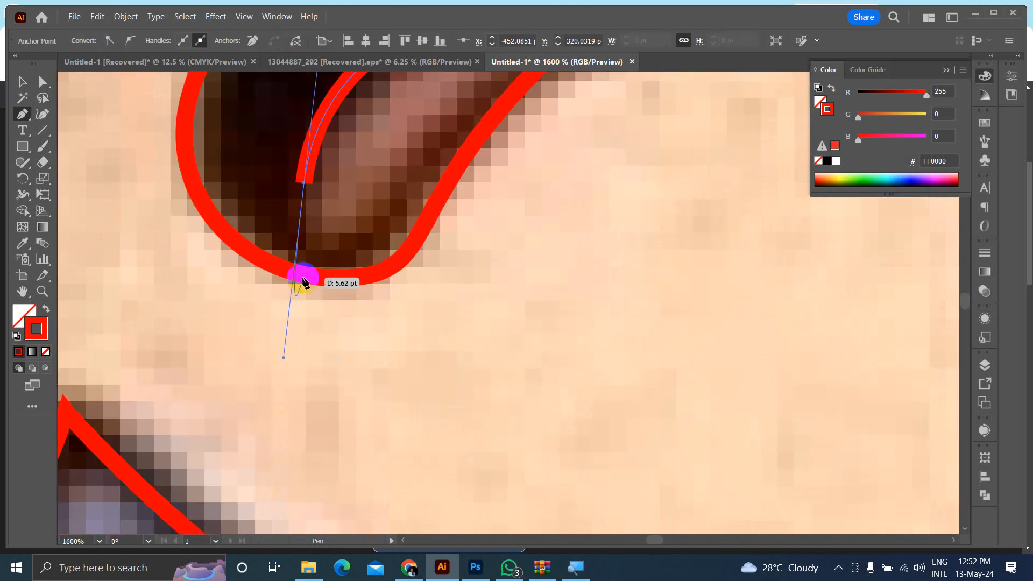
pyautogui.scroll(2, 300, 272)
pyautogui.moveTo(451, 190); pyautogui.dragTo(471, 165)
pyautogui.moveTo(540, 78); pyautogui.dragTo(540, 112)
pyautogui.hotkey('ctrl', 'z')
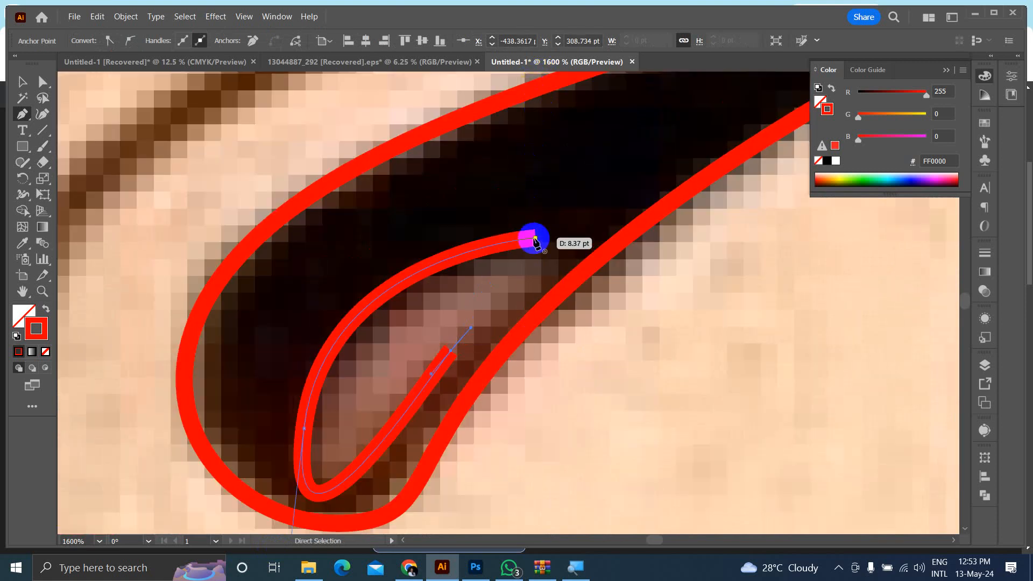
pyautogui.moveTo(535, 238); pyautogui.dragTo(544, 192)
# Step: Trace the long cheek crease above the mouth as an open path from its curved lower end up toward the nose, and deselect it
pyautogui.scroll(-3, 433, 279)
pyautogui.scroll(1, 490, 288)
pyautogui.scroll(3, 233, 370)
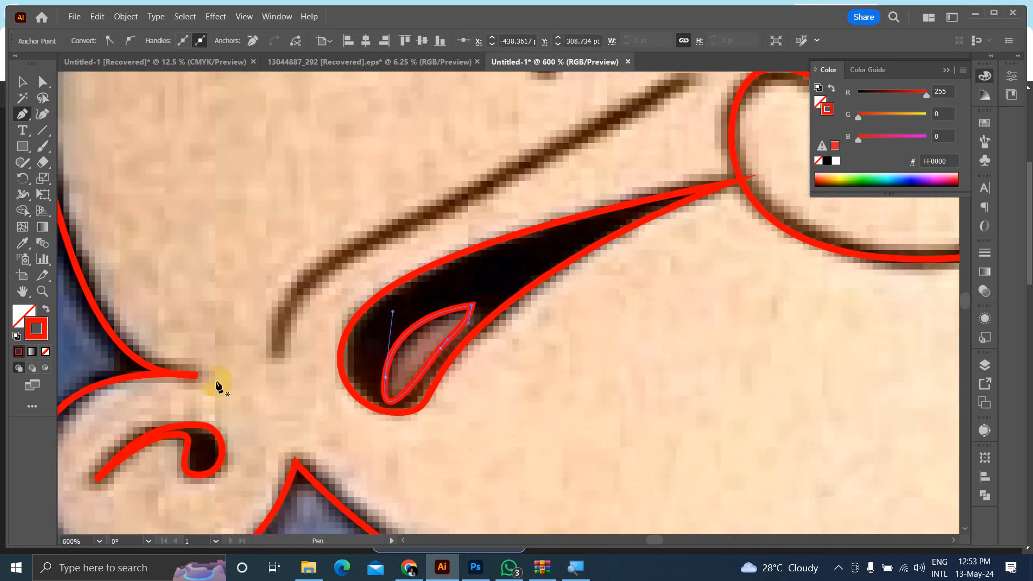
pyautogui.scroll(-2, 144, 401)
pyautogui.scroll(2, 220, 383)
pyautogui.click(196, 403)
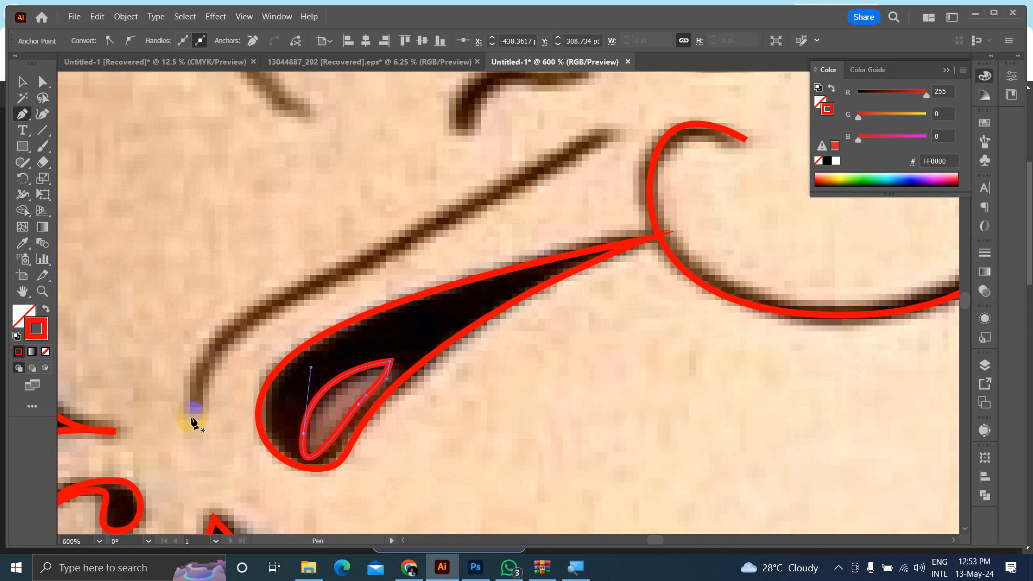
pyautogui.moveTo(318, 284); pyautogui.dragTo(377, 262)
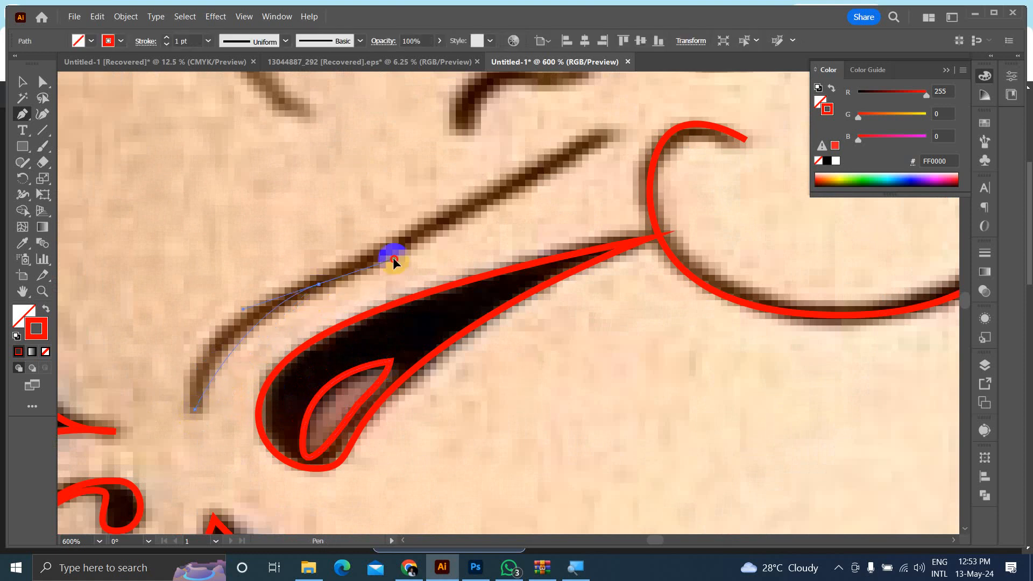
pyautogui.moveTo(442, 231); pyautogui.dragTo(460, 232)
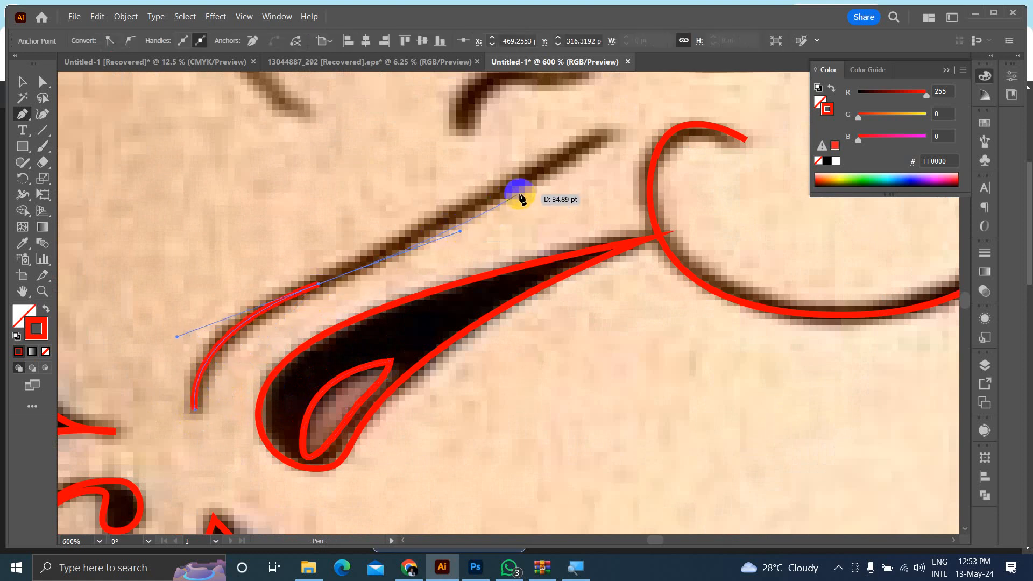
pyautogui.moveTo(601, 134); pyautogui.dragTo(638, 108)
pyautogui.scroll(-4, 439, 245)
pyautogui.scroll(2, 439, 249)
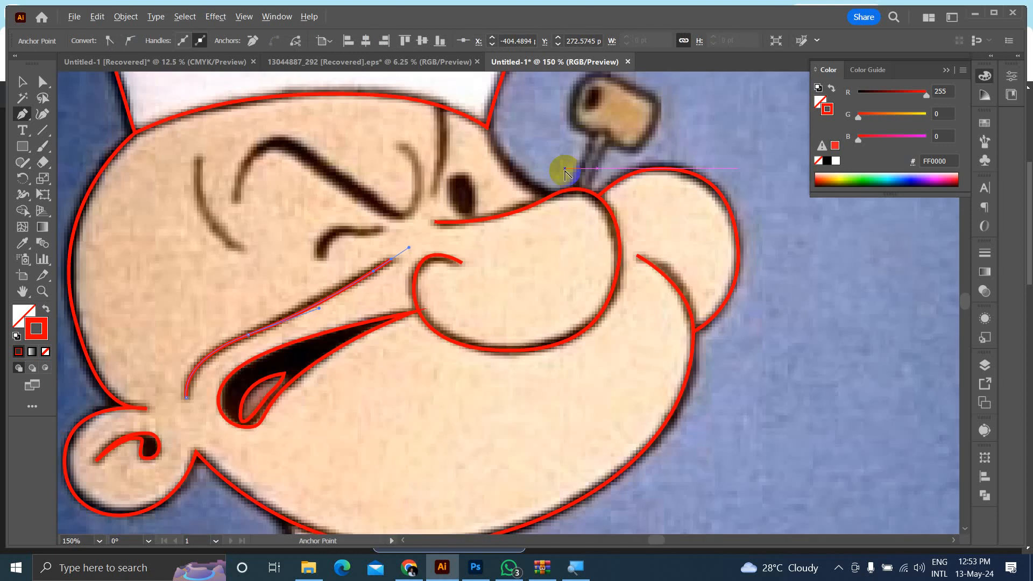
pyautogui.keyDown('ctrl'); pyautogui.click(183, 299); pyautogui.keyUp('ctrl')
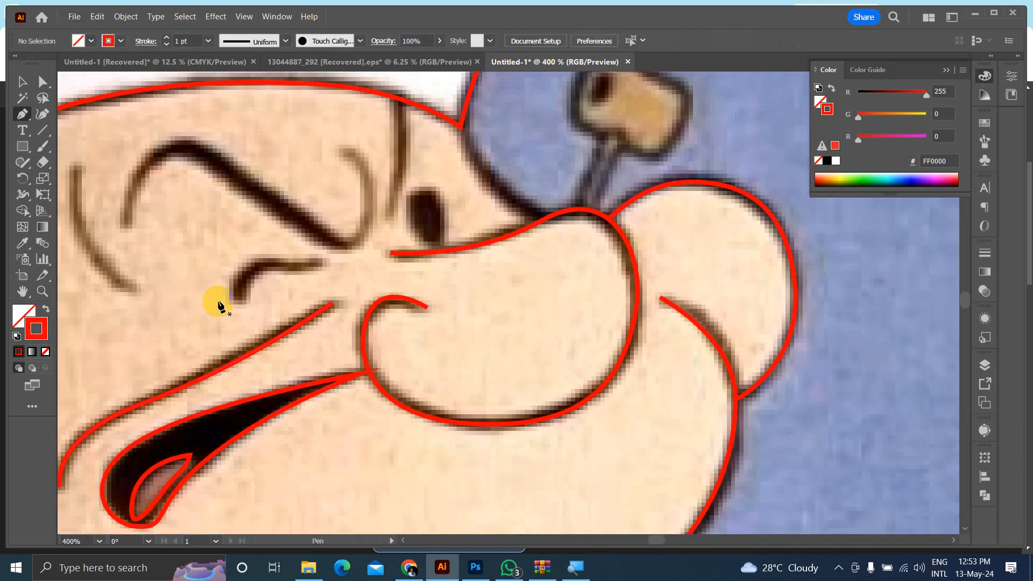
# Step: Trace the short hooked crease beneath the closed eye as an open path down to its lower tip, and deselect it
pyautogui.moveTo(317, 265); pyautogui.dragTo(257, 270)
pyautogui.click(237, 266)
pyautogui.click(236, 299)
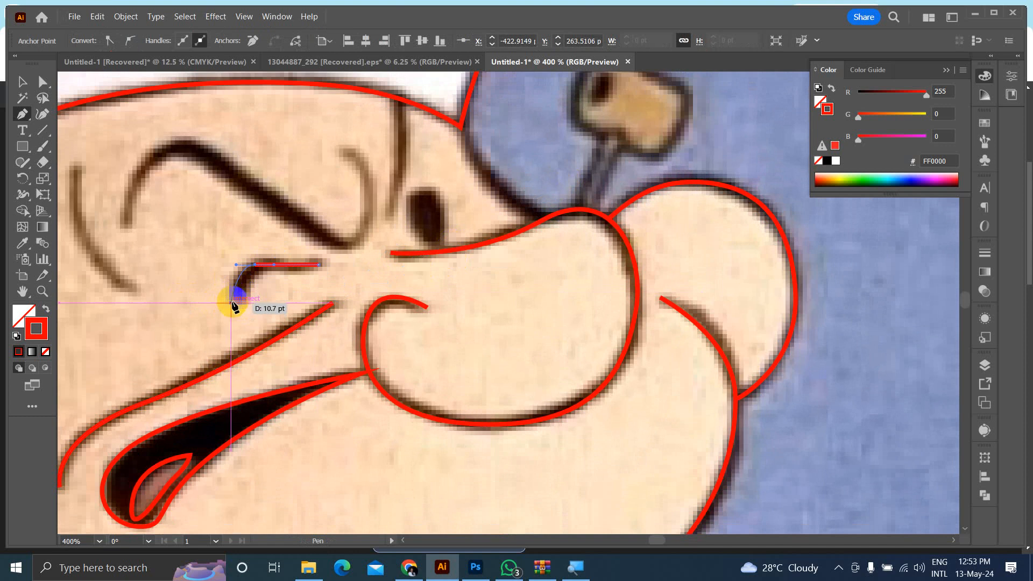
pyautogui.moveTo(237, 303)
pyautogui.mouseDown()
pyautogui.moveTo(252, 270)
pyautogui.moveTo(241, 298)
pyautogui.moveTo(280, 291)
pyautogui.moveTo(245, 297)
pyautogui.mouseUp()
pyautogui.keyDown('ctrl'); pyautogui.click(244, 318); pyautogui.keyUp('ctrl')
# Step: Draw an open curve along the wrinkle at the temple, on the outer side of the closed eye, and deselect it
pyautogui.scroll(-2, 396, 239)
pyautogui.scroll(3, 325, 226)
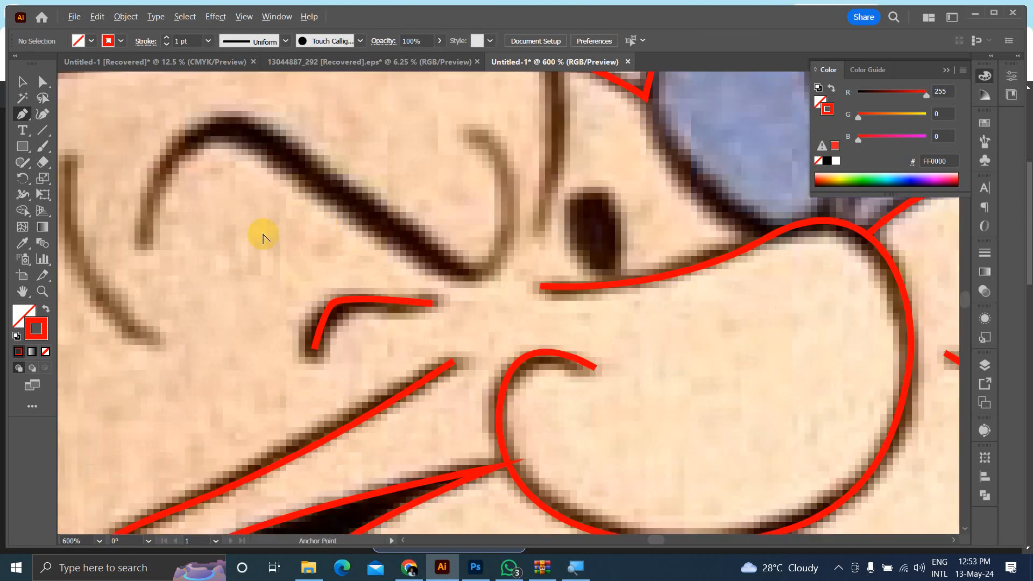
pyautogui.scroll(-2, 248, 236)
pyautogui.moveTo(158, 196); pyautogui.dragTo(161, 224)
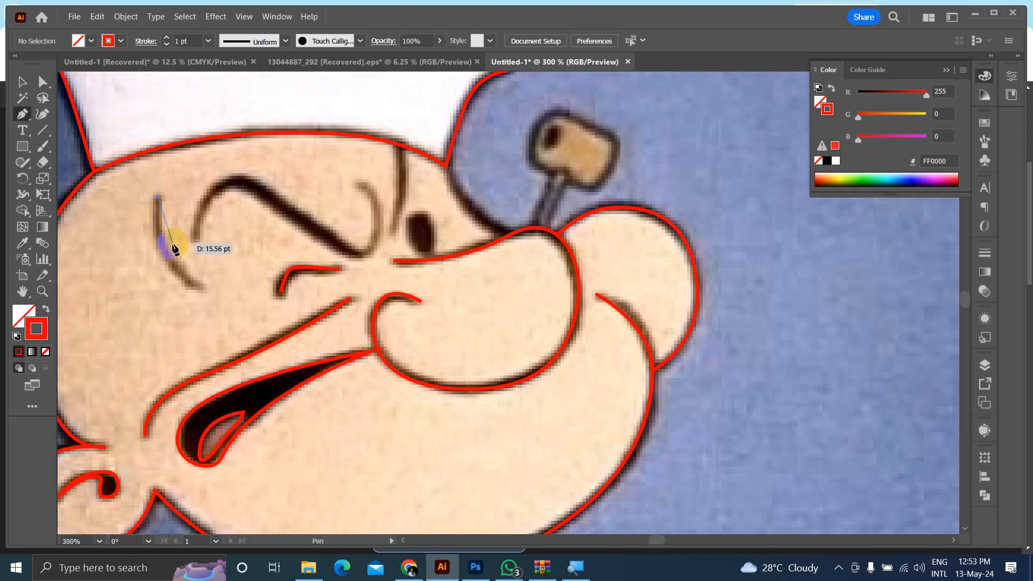
pyautogui.moveTo(202, 289); pyautogui.dragTo(257, 308)
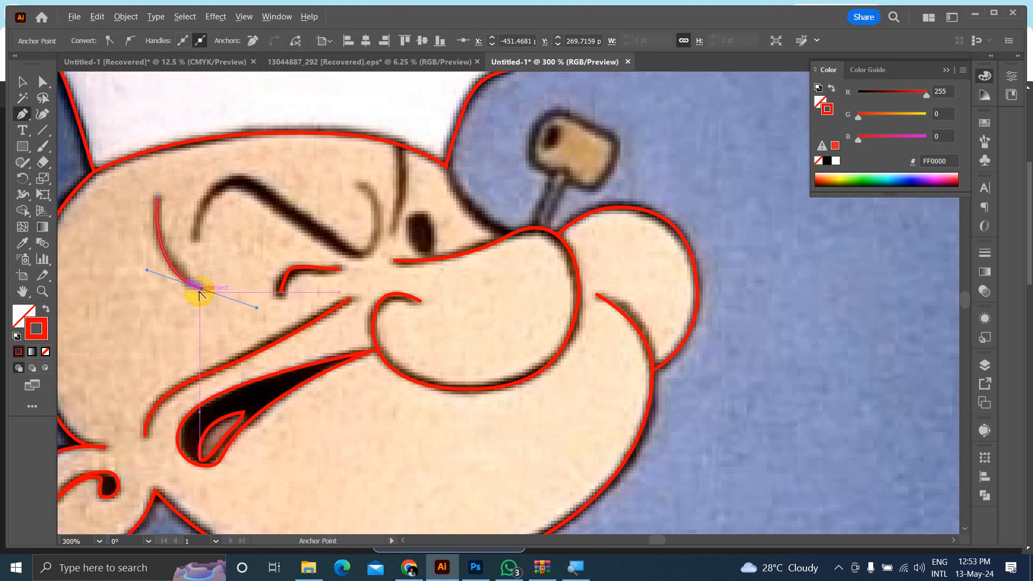
pyautogui.keyDown('ctrl'); pyautogui.click(281, 217); pyautogui.keyUp('ctrl')
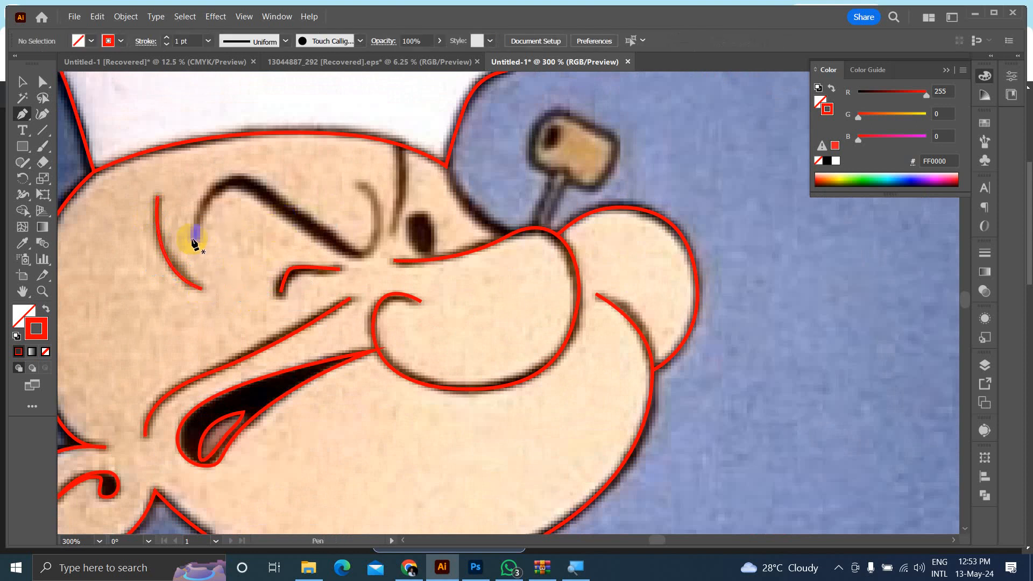
# Step: Trace the closed eye's line as an open path over its arch, down the diagonal and up the inner hook, and end the path
pyautogui.click(192, 239)
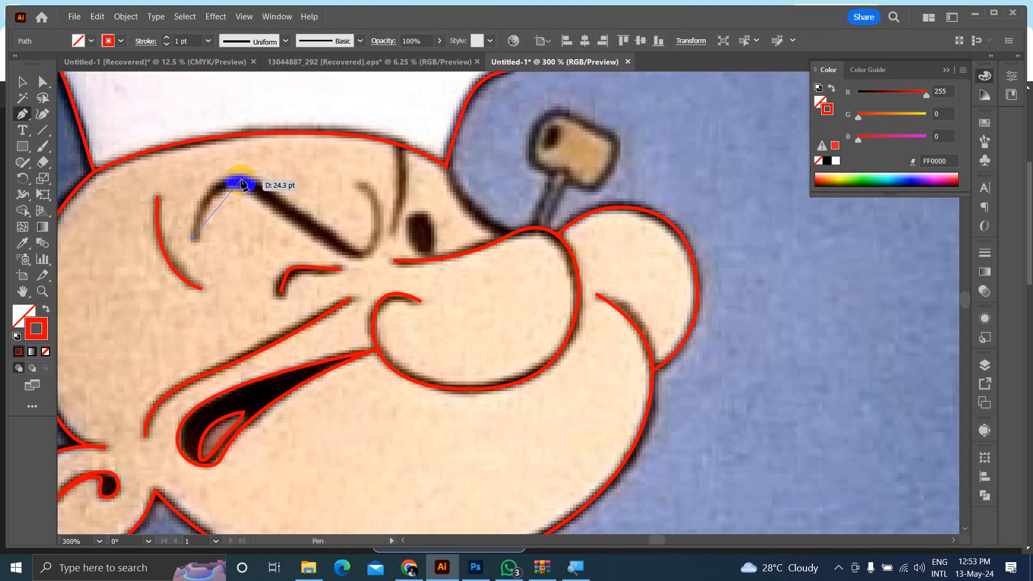
pyautogui.moveTo(278, 180); pyautogui.dragTo(286, 178)
pyautogui.moveTo(369, 253); pyautogui.dragTo(442, 262)
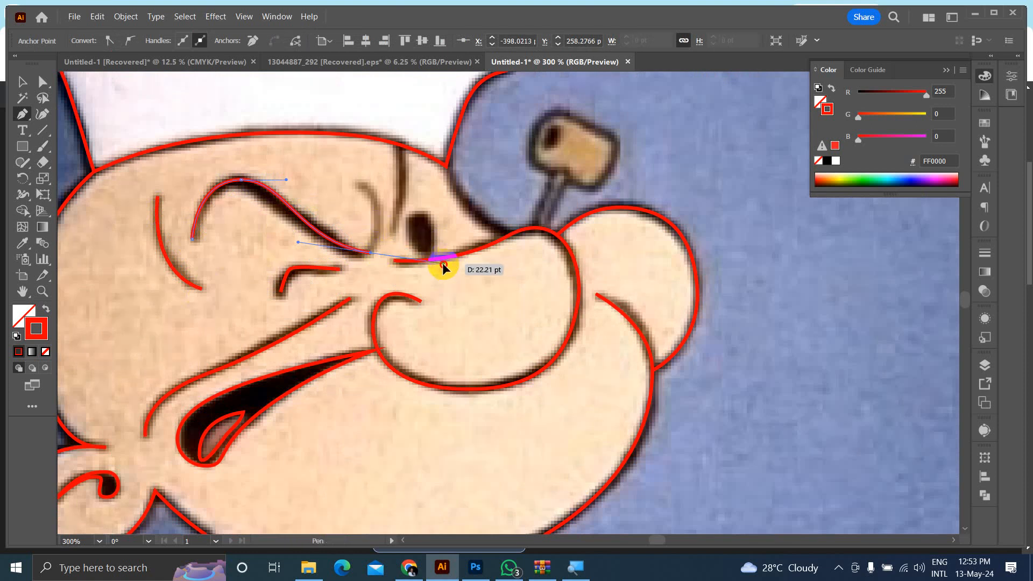
pyautogui.click(380, 253)
pyautogui.moveTo(359, 180); pyautogui.dragTo(328, 161)
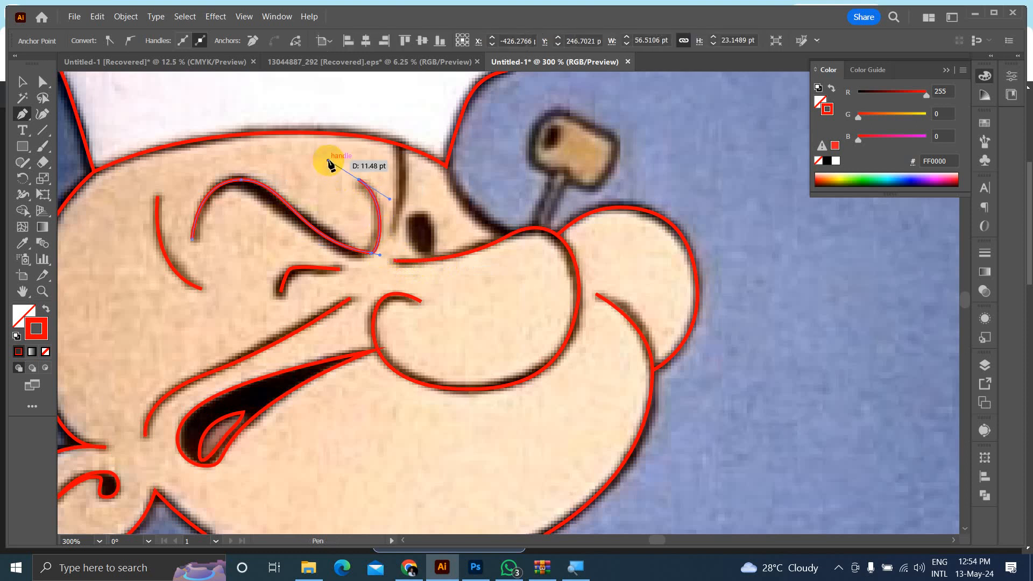
pyautogui.click(360, 181)
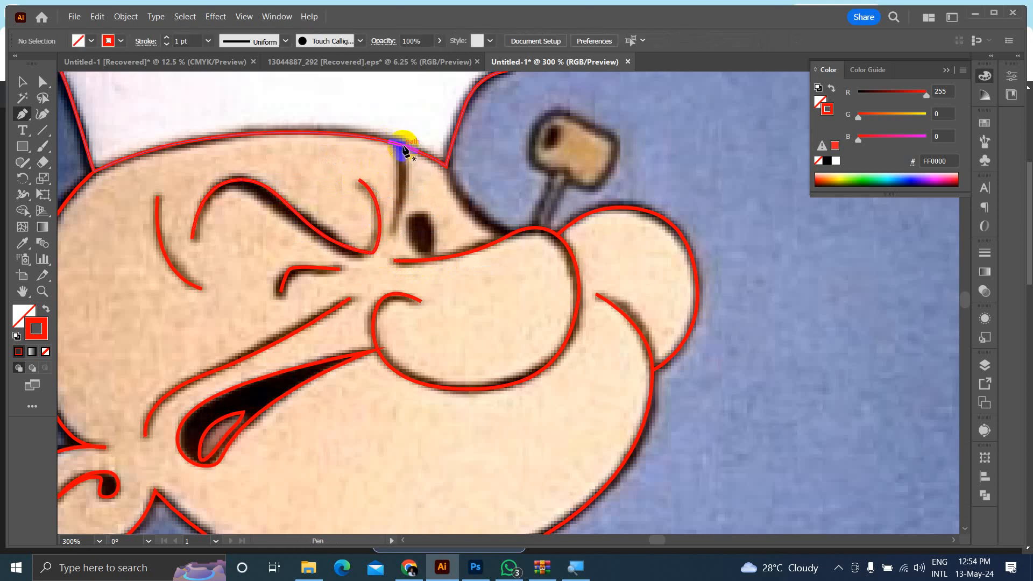
# Step: Trace the crease between the eyes as an open path from the hat's lower edge down beside the open eye
pyautogui.click(402, 145)
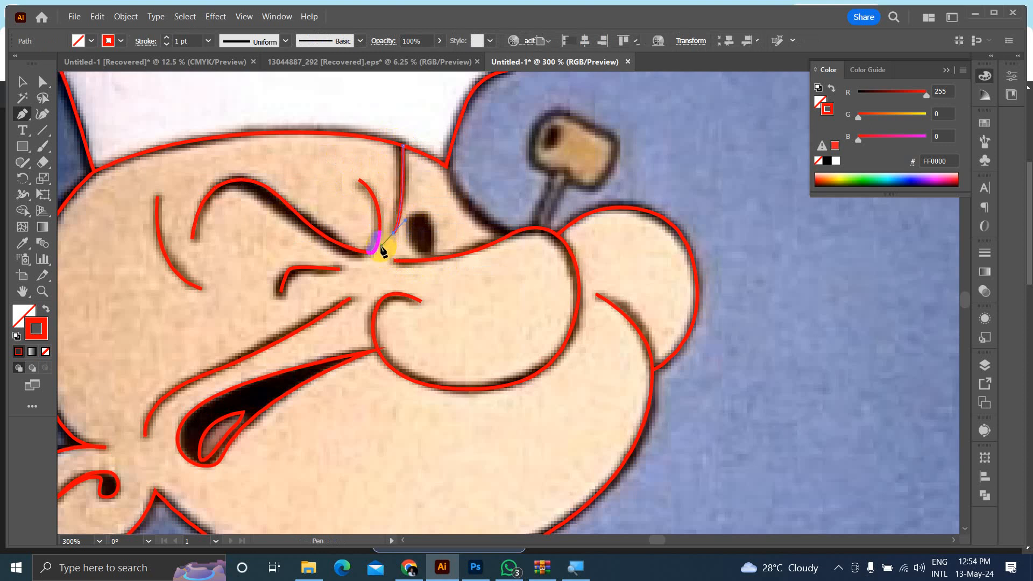
pyautogui.moveTo(392, 233); pyautogui.dragTo(394, 236)
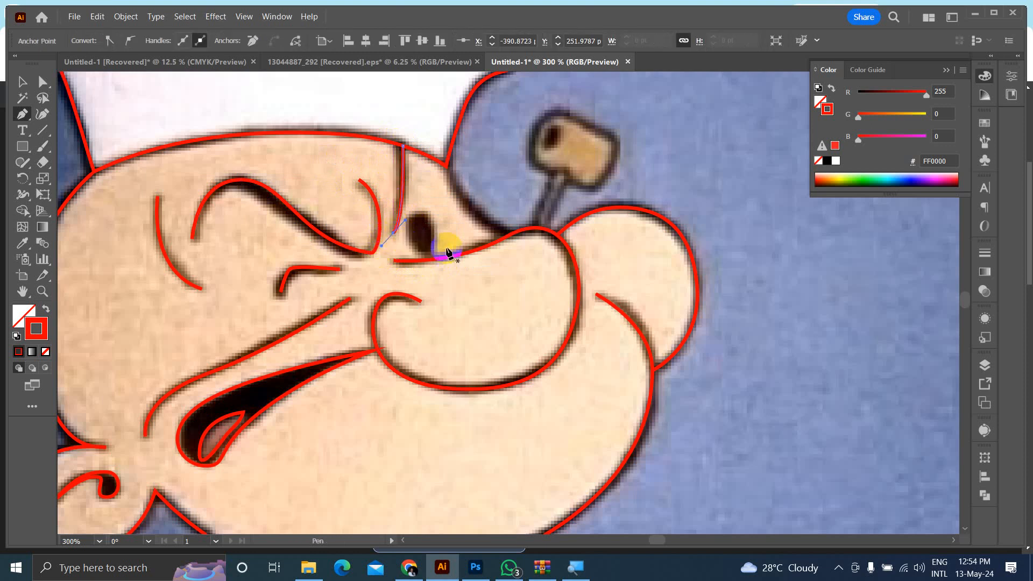
# Step: Trace the open eye's dark pupil as a closed oval path, adjusting its curve handles to fit, and deselect it
pyautogui.scroll(5, 410, 246)
pyautogui.click(381, 170)
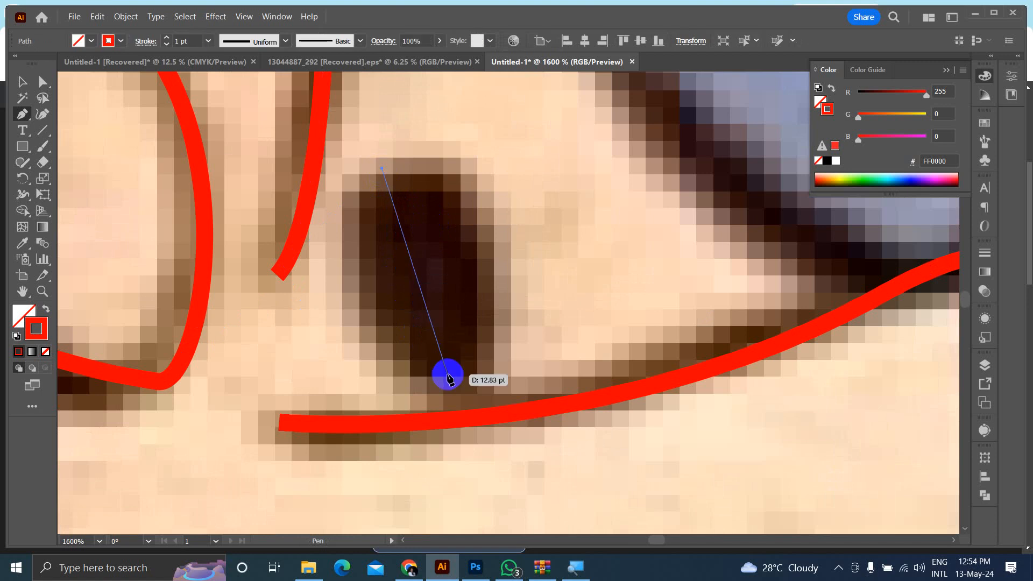
pyautogui.moveTo(457, 387)
pyautogui.mouseDown()
pyautogui.moveTo(554, 403)
pyautogui.moveTo(609, 398)
pyautogui.mouseUp()
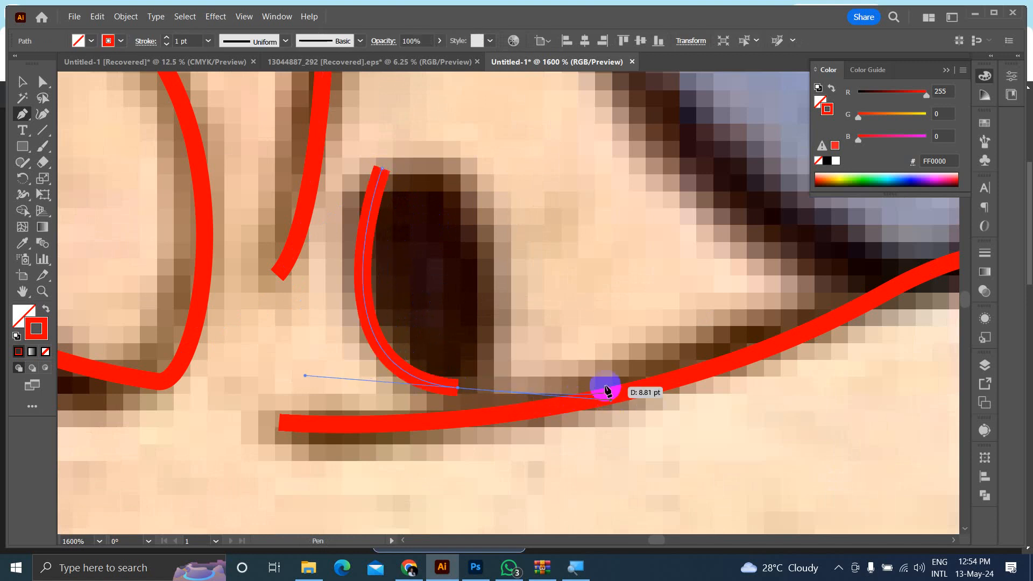
pyautogui.moveTo(382, 169); pyautogui.dragTo(385, 172)
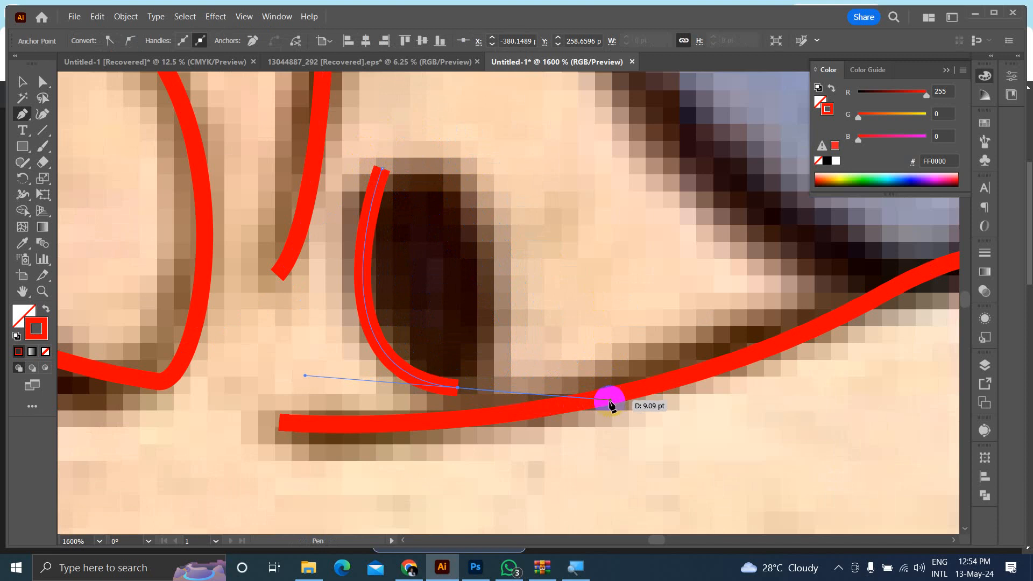
pyautogui.moveTo(594, 397); pyautogui.dragTo(499, 391)
pyautogui.hotkey('ctrl', 'z')
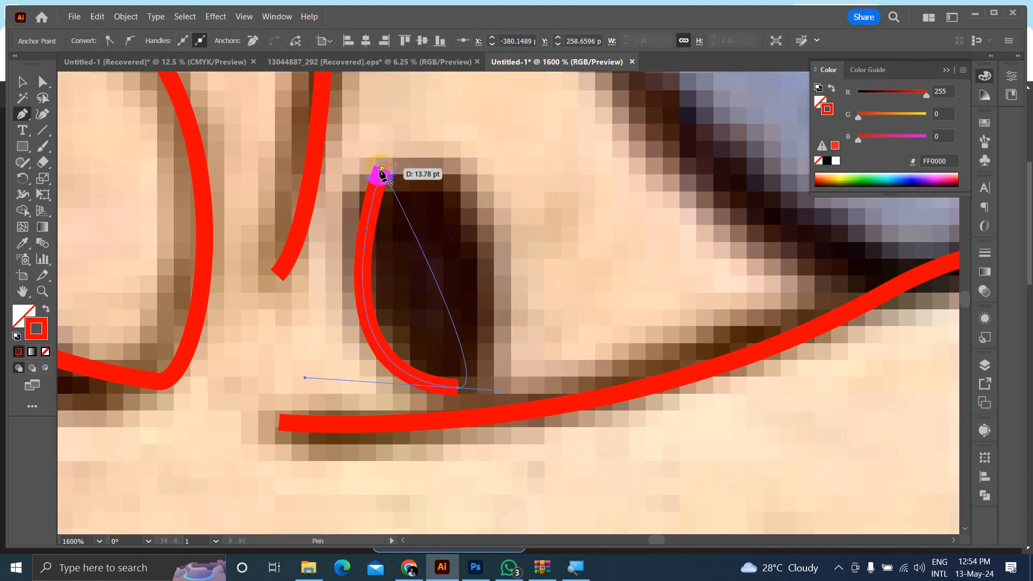
pyautogui.moveTo(381, 171); pyautogui.dragTo(231, 224)
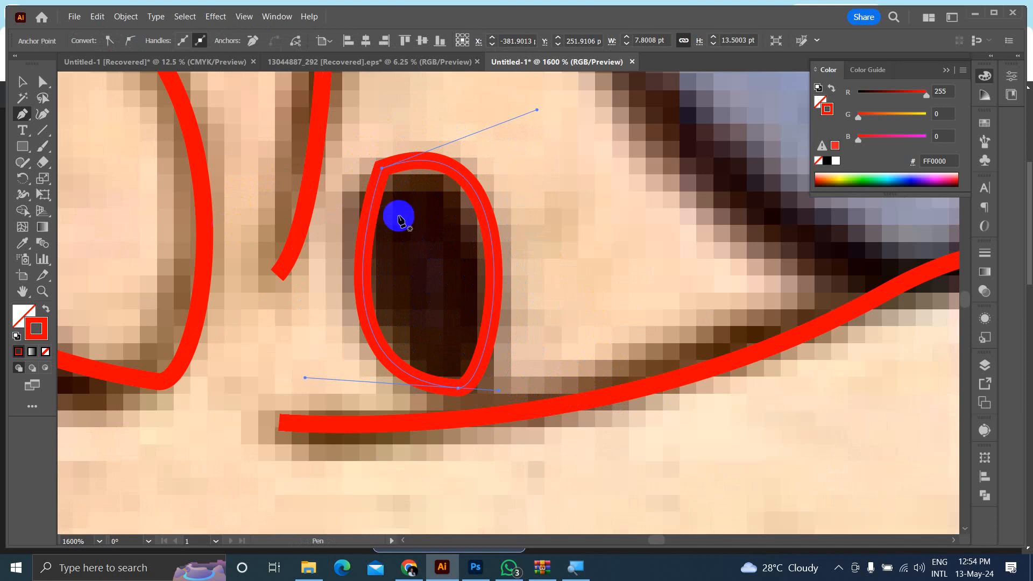
pyautogui.keyDown('ctrl'); pyautogui.click(612, 229); pyautogui.keyUp('ctrl')
# Step: Trace the brow edge beside the open eye as an open curve from the hat brim's corner down to the nose line, and deselect it
pyautogui.scroll(-6, 611, 228)
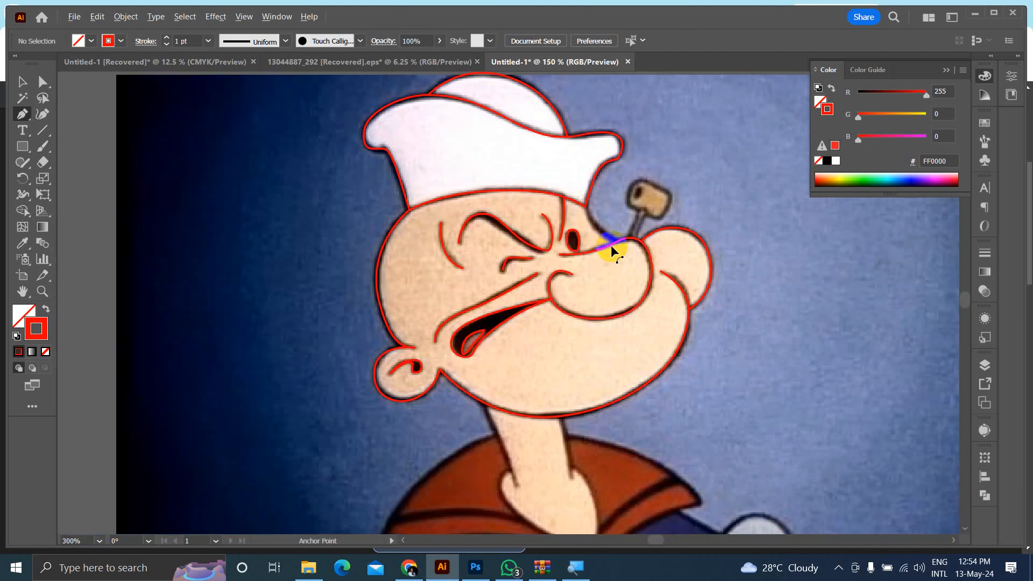
pyautogui.scroll(2, 604, 258)
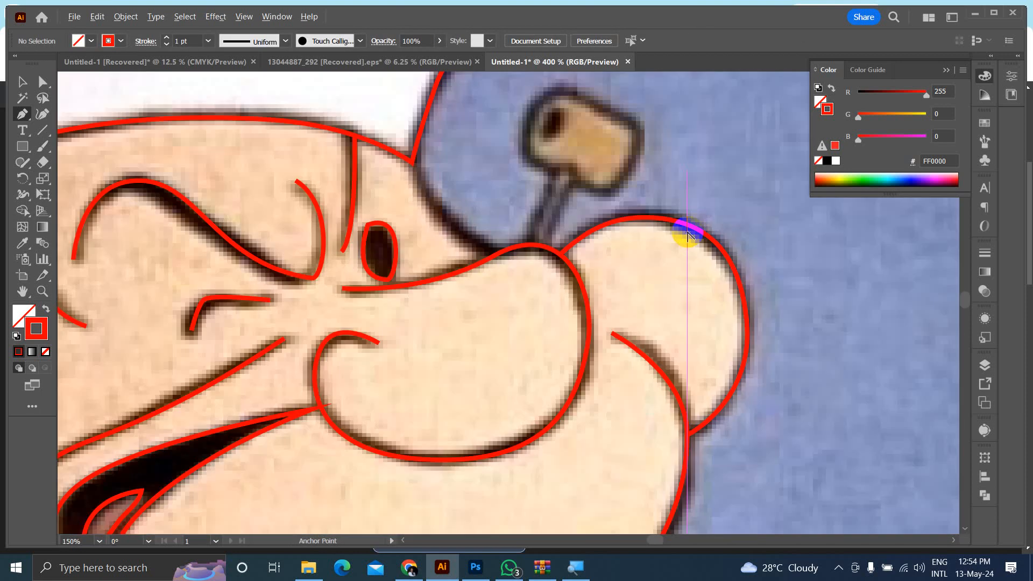
pyautogui.click(412, 161)
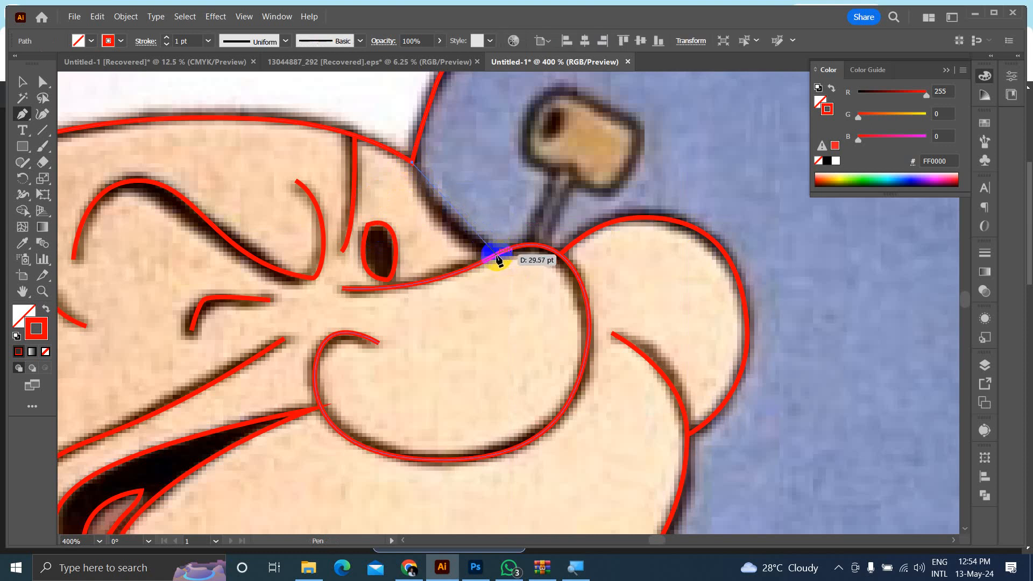
pyautogui.moveTo(561, 269); pyautogui.dragTo(556, 275)
pyautogui.moveTo(500, 254); pyautogui.dragTo(500, 253)
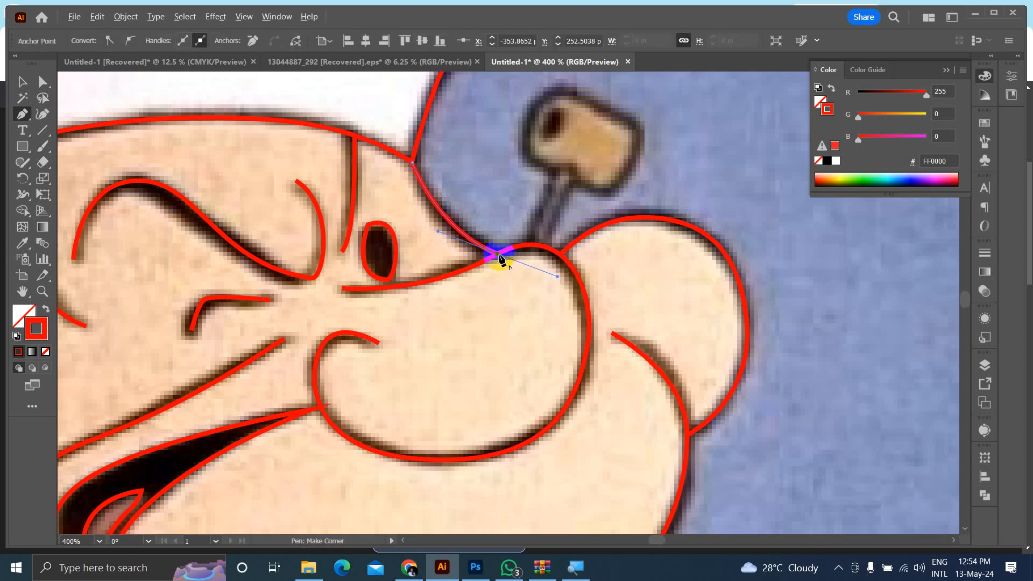
pyautogui.click(497, 254)
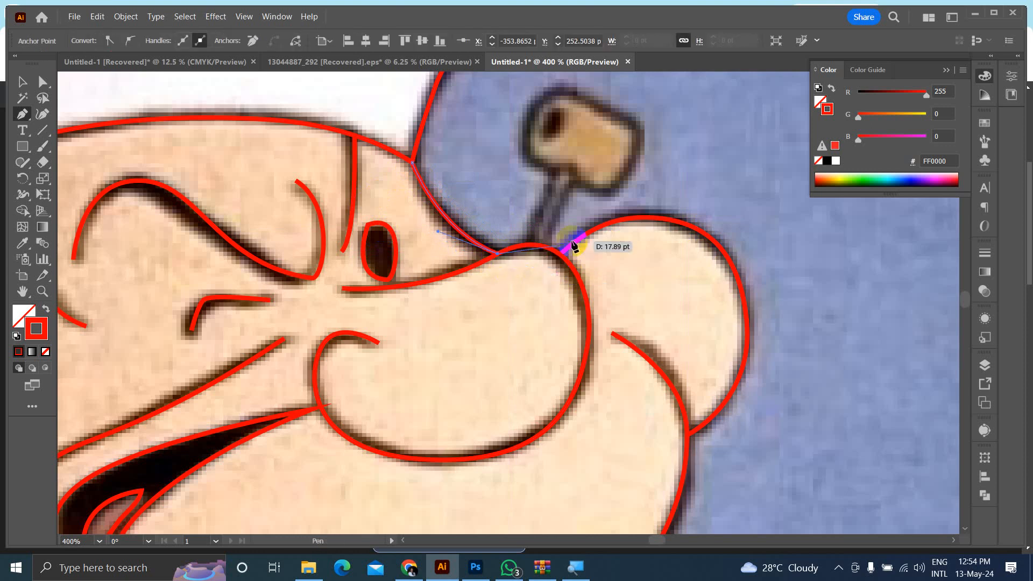
pyautogui.keyDown('ctrl'); pyautogui.click(524, 289); pyautogui.keyUp('ctrl')
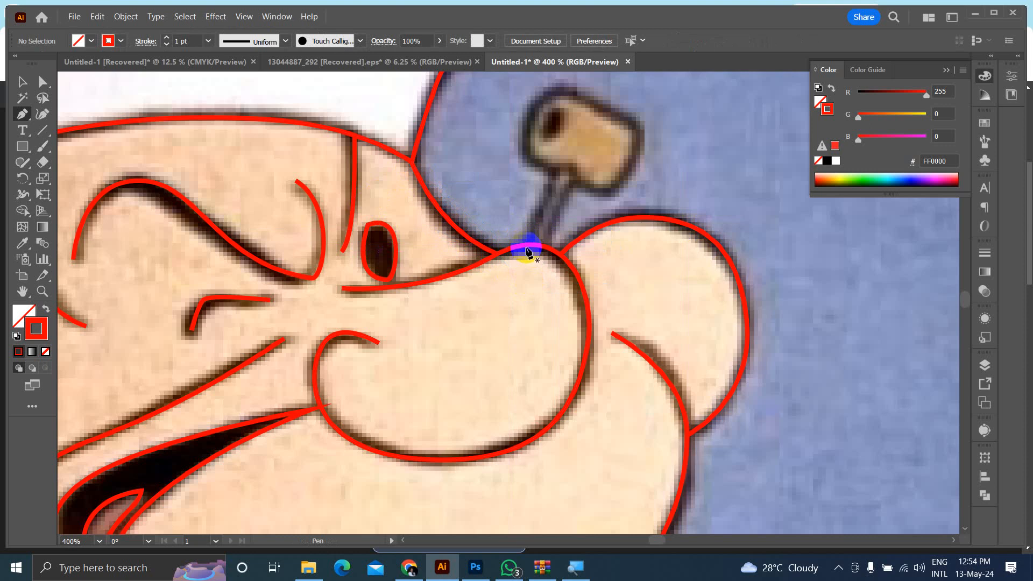
# Step: Begin the pipe outline at the nose, up one side of the stem and around the bowl's upper edge to its far corner, tightening the rim curve
pyautogui.click(525, 247)
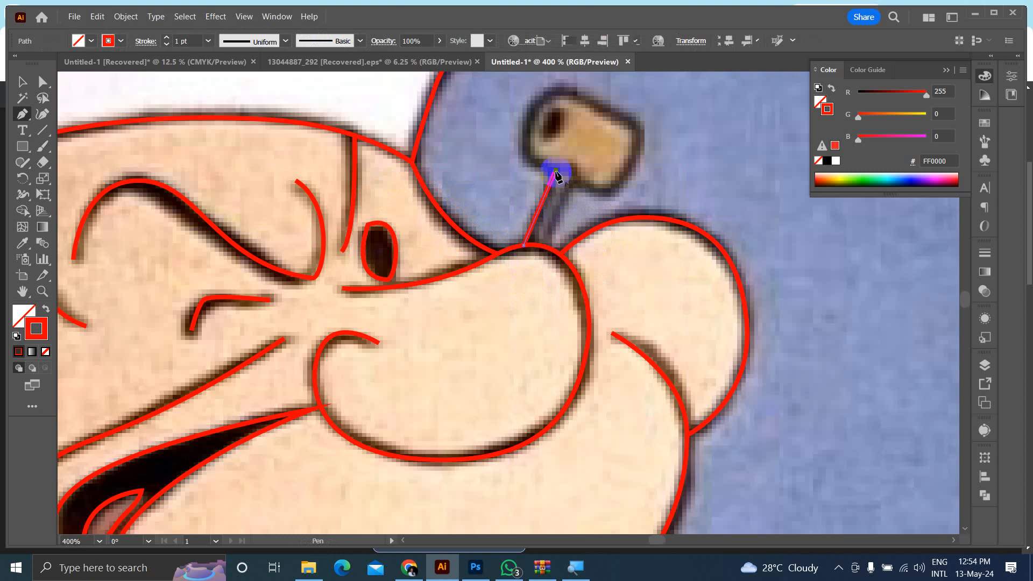
pyautogui.click(555, 170)
pyautogui.moveTo(531, 106); pyautogui.dragTo(553, 375)
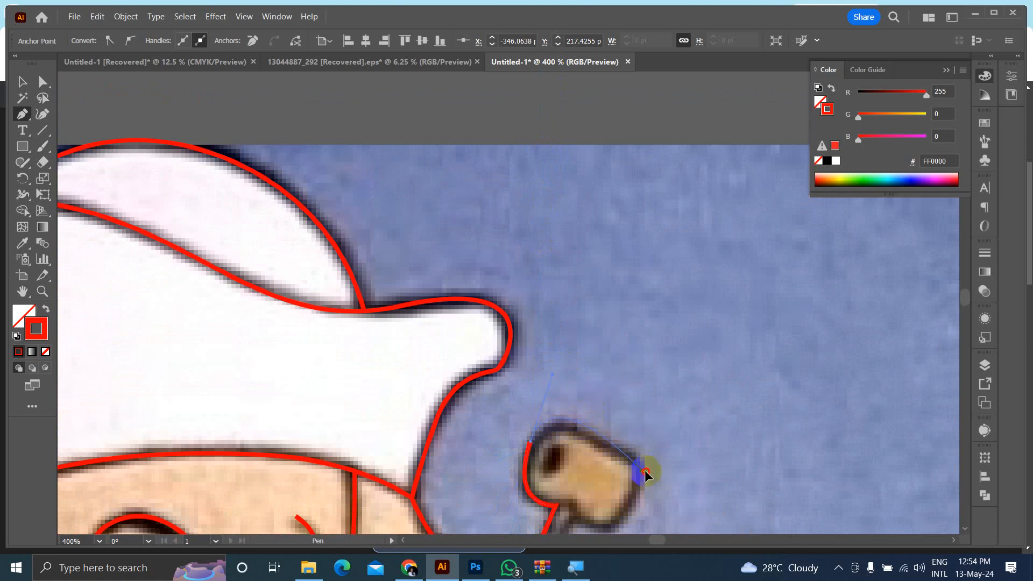
pyautogui.moveTo(647, 484); pyautogui.dragTo(648, 483)
pyautogui.scroll(-2, 597, 393)
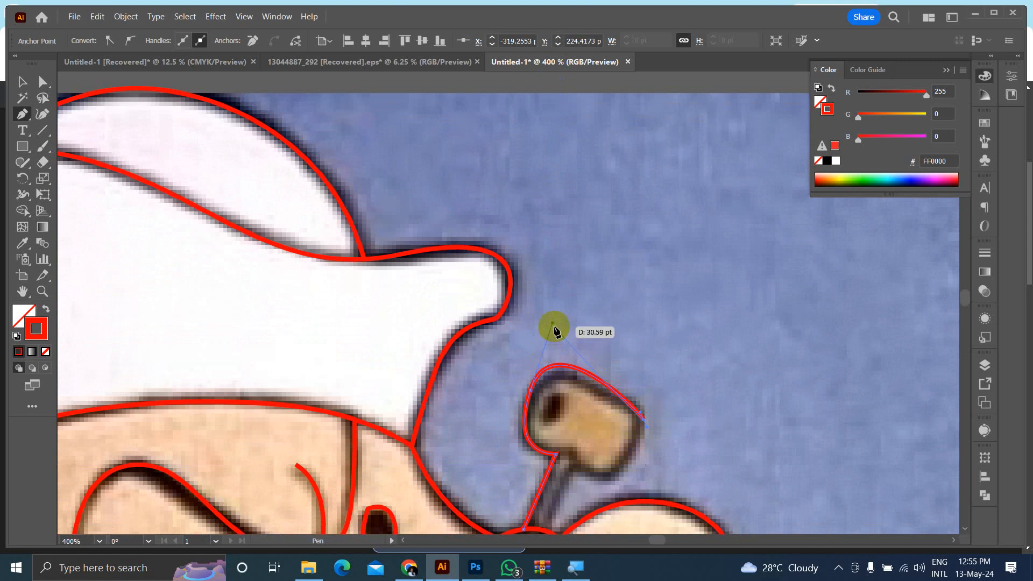
pyautogui.moveTo(552, 325); pyautogui.dragTo(553, 348)
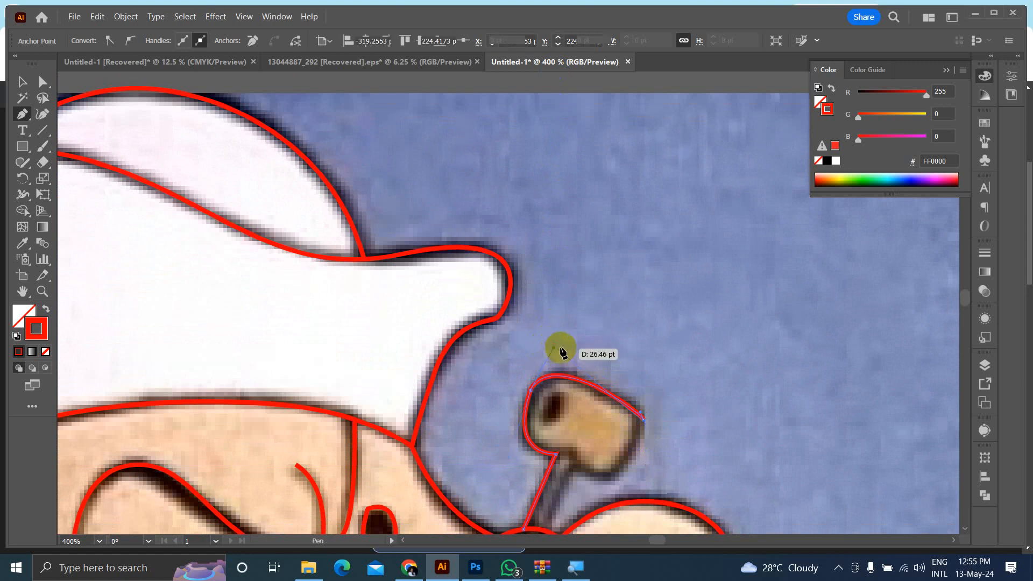
# Step: Complete the pipe outline along the bowl's base and the stem's other side, close it at the nose and deselect it
pyautogui.scroll(-3, 596, 337)
pyautogui.scroll(1, 589, 410)
pyautogui.scroll(-1, 627, 353)
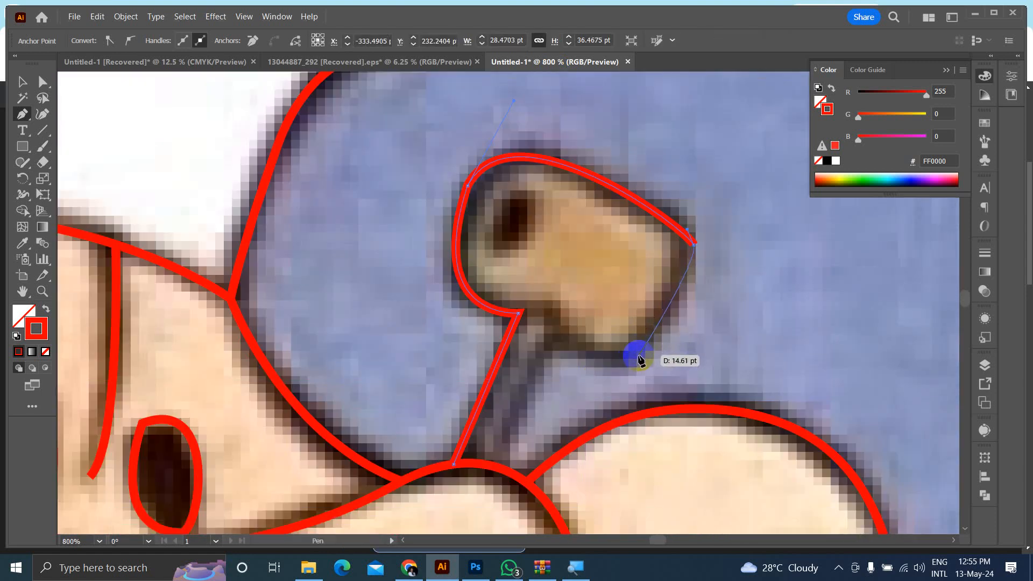
pyautogui.moveTo(630, 357); pyautogui.dragTo(603, 364)
pyautogui.click(544, 330)
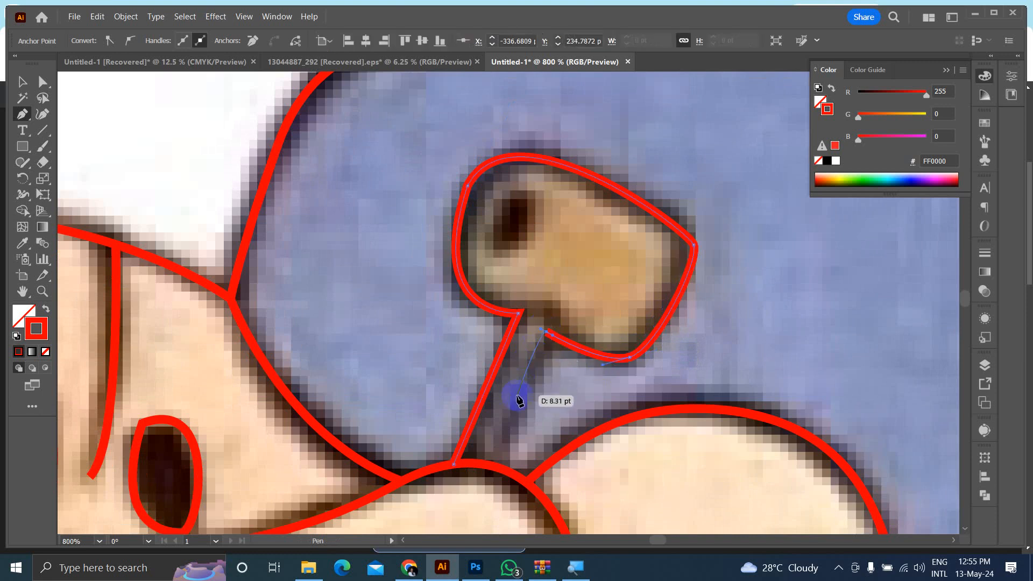
pyautogui.click(490, 468)
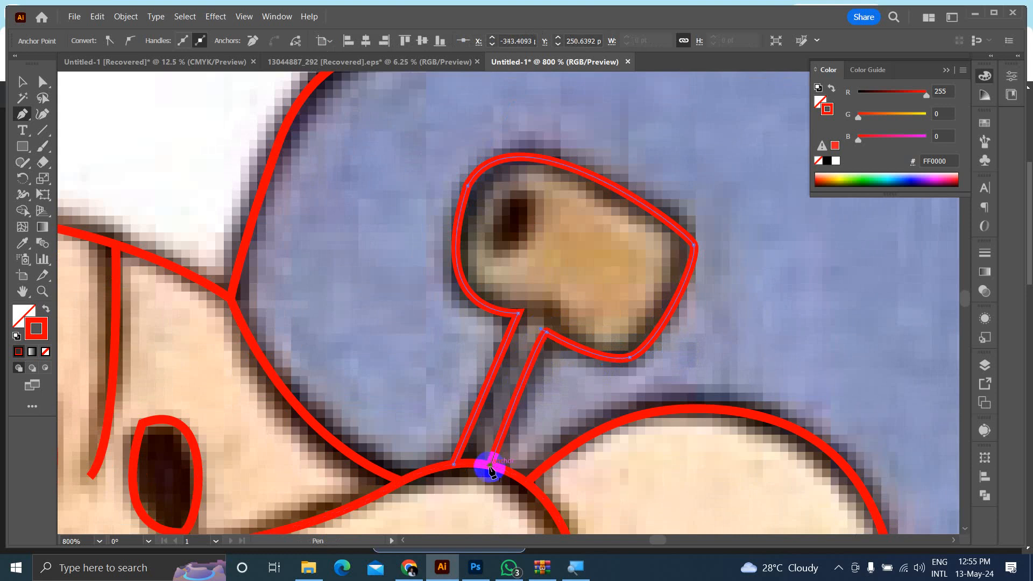
pyautogui.click(454, 464)
pyautogui.keyDown('ctrl'); pyautogui.click(600, 398); pyautogui.keyUp('ctrl')
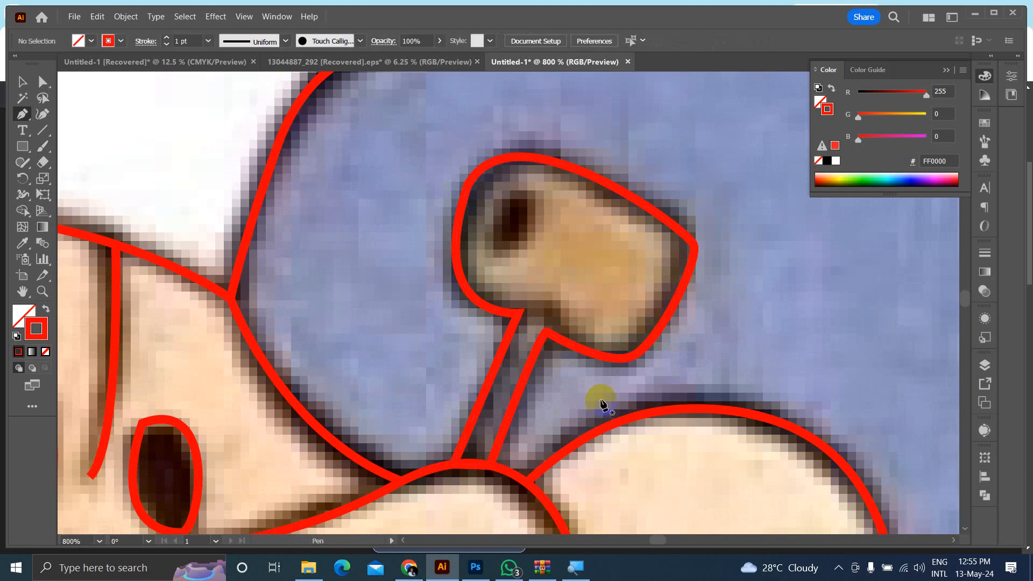
# Step: Trace the tan inner area of the pipe bowl as a closed path inside the outer outline, and deselect it
pyautogui.click(473, 222)
pyautogui.moveTo(504, 296); pyautogui.dragTo(560, 316)
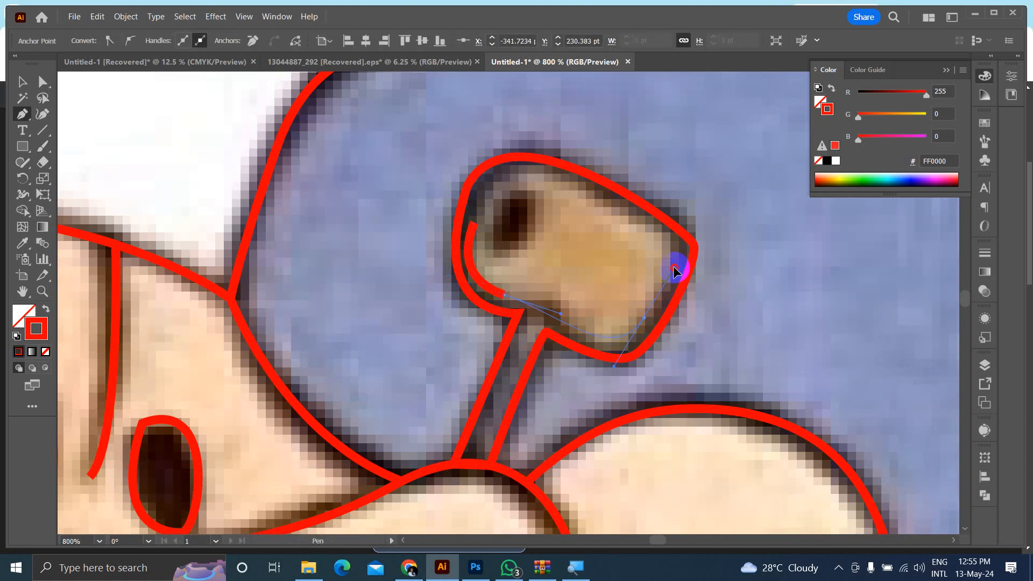
pyautogui.moveTo(675, 267); pyautogui.dragTo(674, 265)
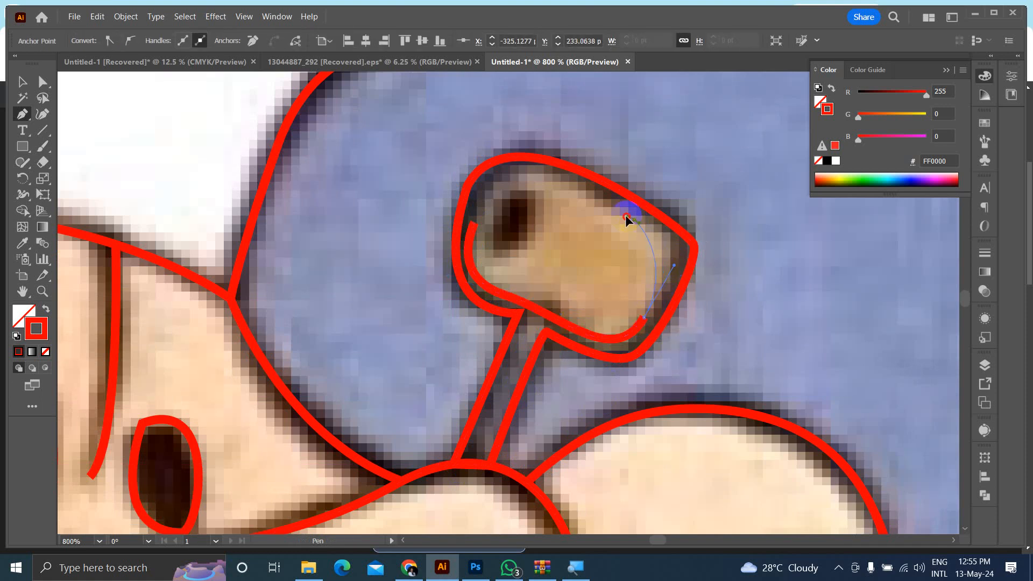
pyautogui.moveTo(587, 201); pyautogui.dragTo(588, 201)
pyautogui.moveTo(517, 171); pyautogui.dragTo(491, 173)
pyautogui.moveTo(469, 226); pyautogui.dragTo(479, 229)
pyautogui.click(474, 223)
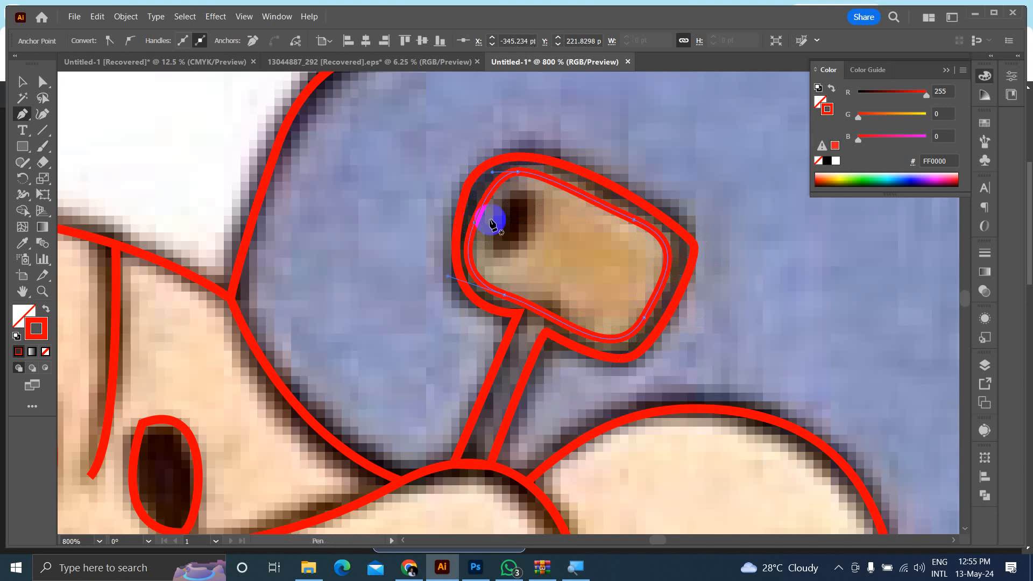
pyautogui.keyDown('ctrl'); pyautogui.click(517, 209); pyautogui.keyUp('ctrl')
# Step: Trace the dark opening of the pipe bowl as a small closed oval path, and deselect it
pyautogui.moveTo(506, 225)
pyautogui.mouseDown()
pyautogui.moveTo(493, 258)
pyautogui.moveTo(542, 246)
pyautogui.mouseUp()
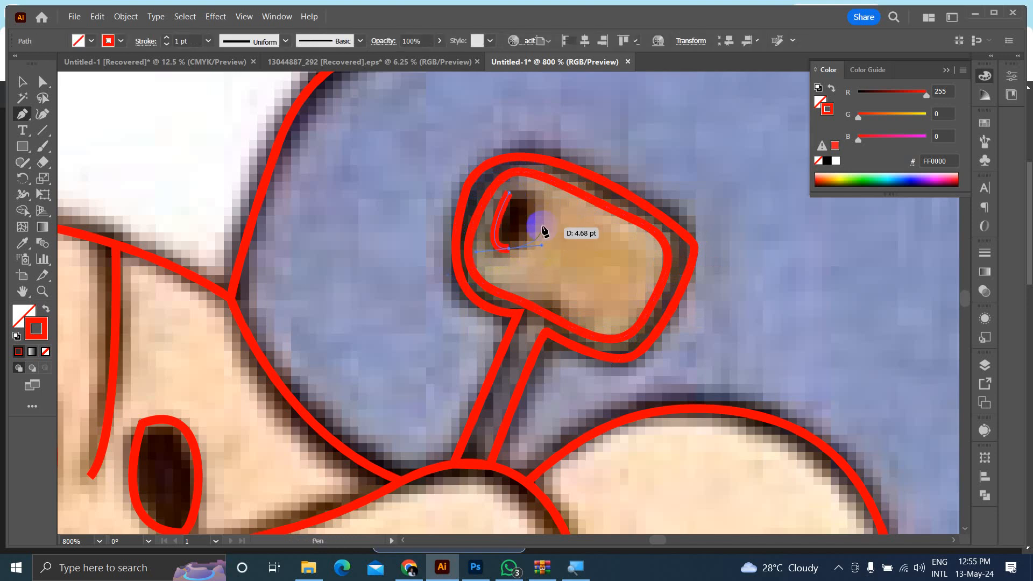
pyautogui.moveTo(542, 206); pyautogui.dragTo(510, 198)
pyautogui.click(501, 203)
pyautogui.keyDown('ctrl'); pyautogui.click(761, 230); pyautogui.keyUp('ctrl')
# Step: Start the neck outline from the jaw line down the ear-side edge, with a sharp tip and a curve over the bump beside it
pyautogui.hotkey('ctrl', '1')
pyautogui.scroll(-1, 605, 269)
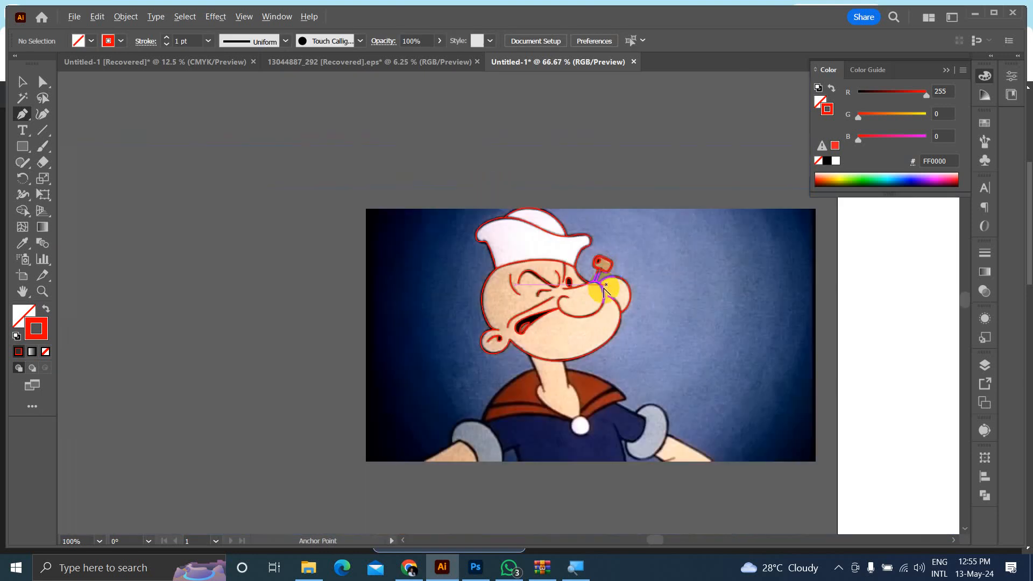
pyautogui.scroll(5, 565, 419)
pyautogui.scroll(-3, 492, 384)
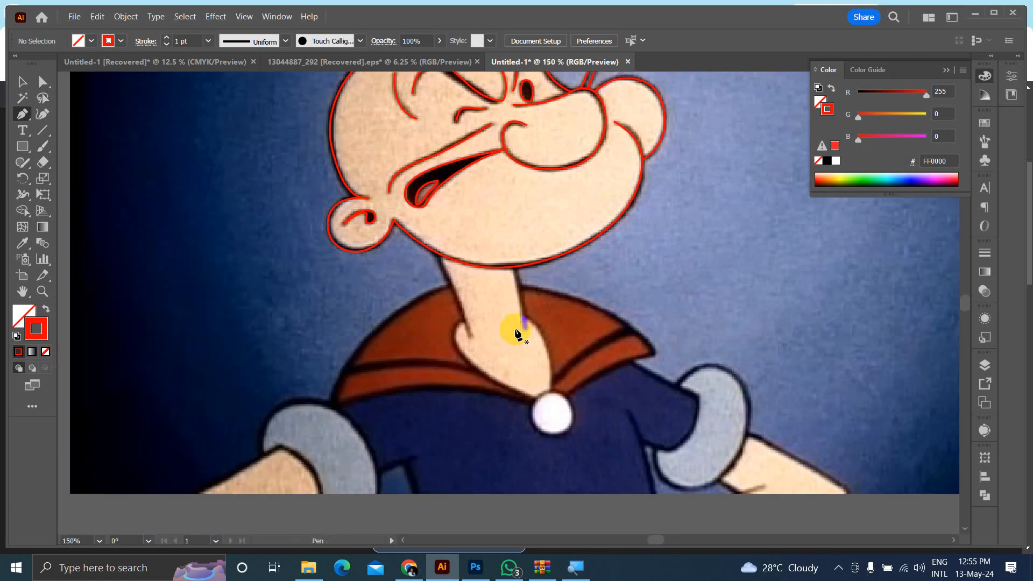
pyautogui.click(437, 252)
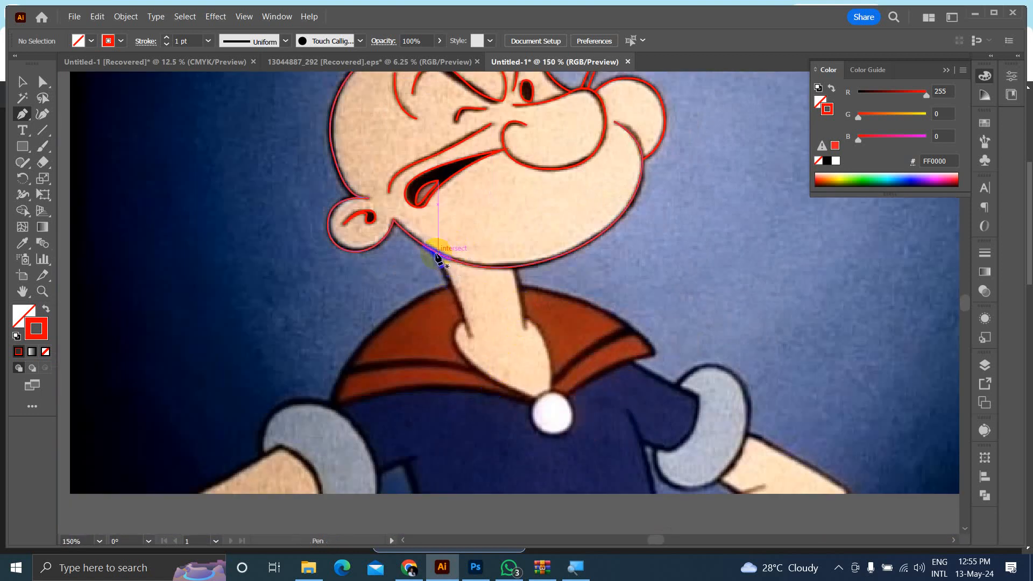
pyautogui.click(471, 338)
pyautogui.scroll(6, 471, 338)
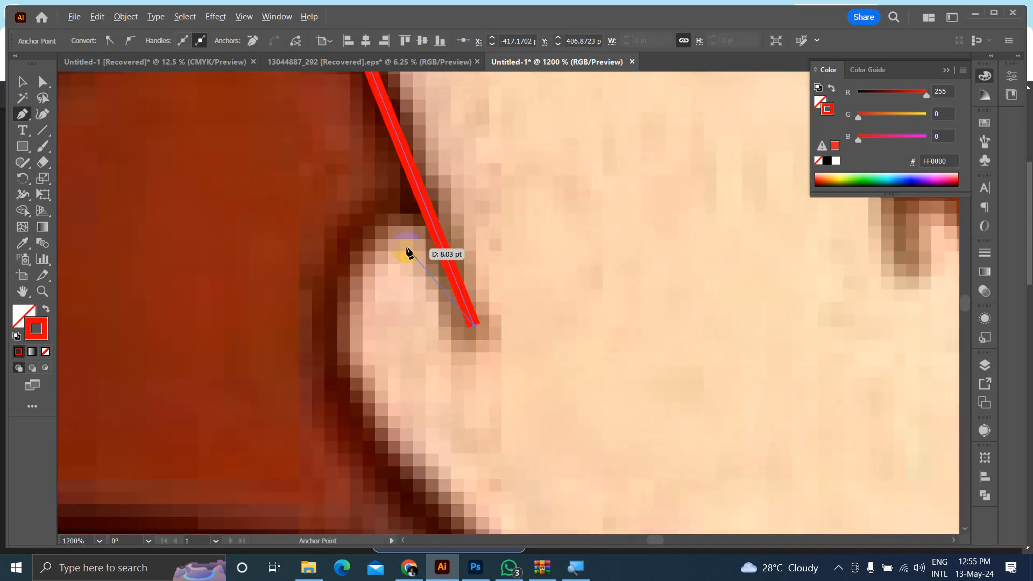
pyautogui.moveTo(364, 213); pyautogui.dragTo(302, 254)
# Step: Continue the neck outline down along the collar, around its lower tip above the white button and up the opposite side
pyautogui.scroll(-5, 438, 272)
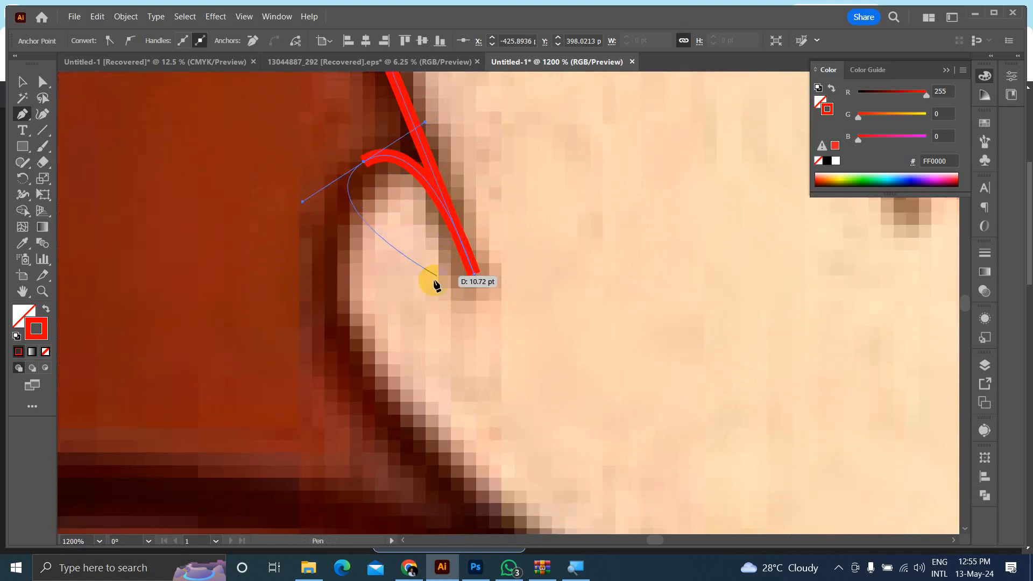
pyautogui.scroll(3, 435, 350)
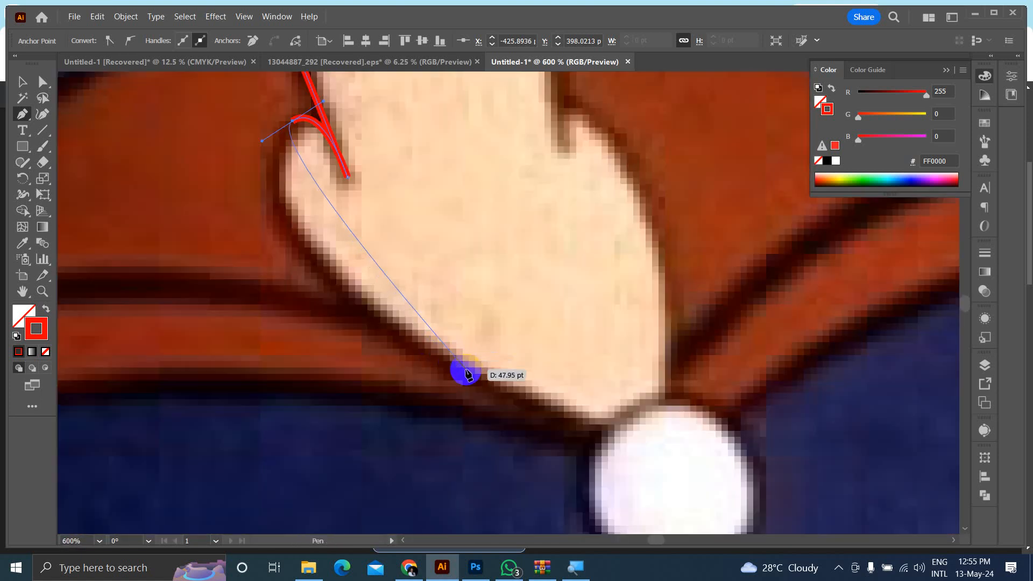
pyautogui.moveTo(489, 388)
pyautogui.mouseDown()
pyautogui.moveTo(687, 457)
pyautogui.moveTo(712, 485)
pyautogui.moveTo(614, 455)
pyautogui.moveTo(585, 429)
pyautogui.mouseUp()
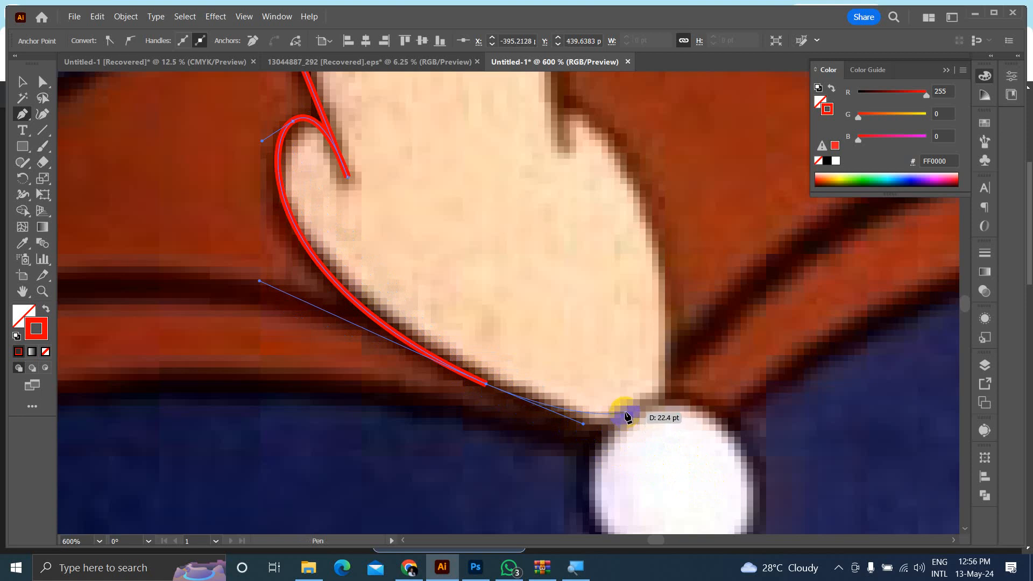
pyautogui.moveTo(658, 399); pyautogui.dragTo(659, 399)
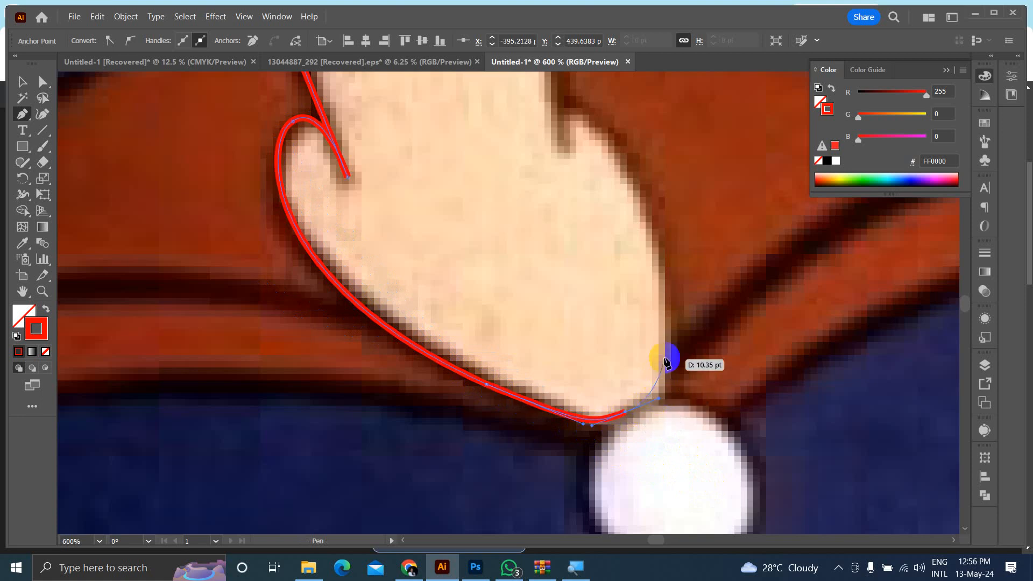
pyautogui.moveTo(672, 322); pyautogui.dragTo(666, 242)
# Step: Extend the neck outline over the pipe-side bump to its notch, then up the neck's edge to the chin line, fitting the curve to the picture
pyautogui.scroll(3, 667, 247)
pyautogui.moveTo(565, 168); pyautogui.dragTo(495, 131)
pyautogui.moveTo(557, 210); pyautogui.dragTo(560, 208)
pyautogui.scroll(3, 563, 230)
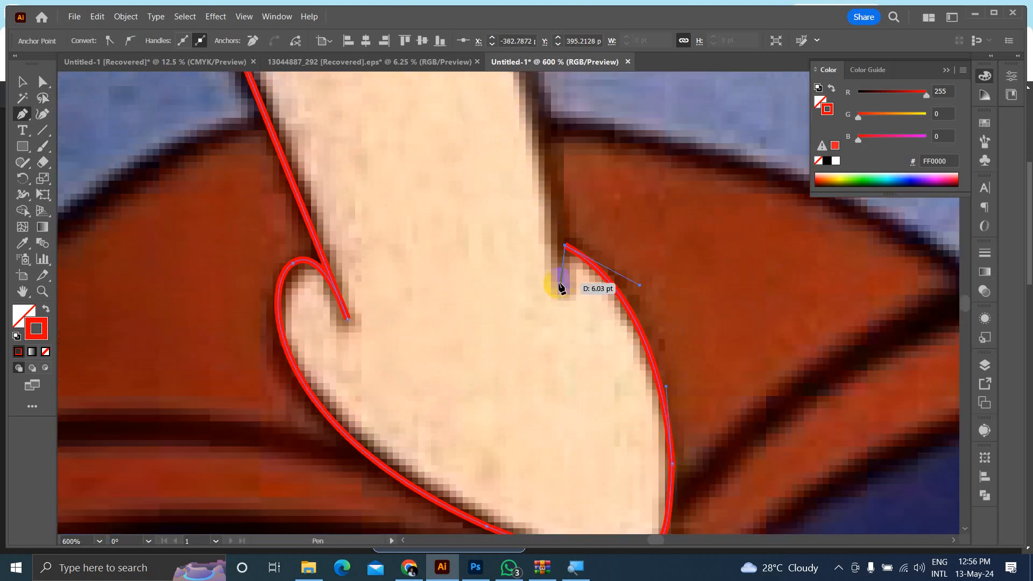
pyautogui.click(560, 285)
pyautogui.scroll(5, 560, 285)
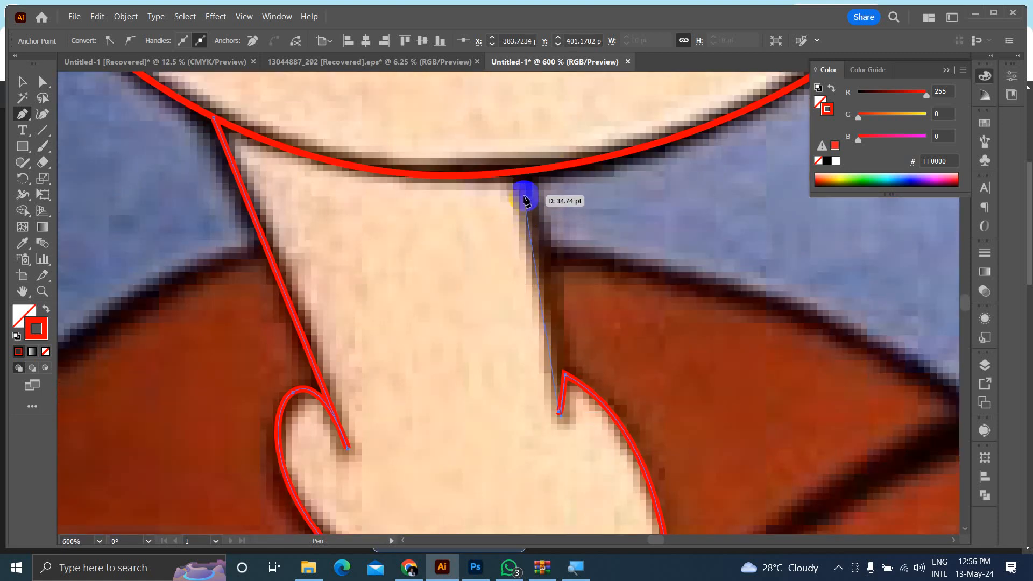
pyautogui.moveTo(524, 172); pyautogui.dragTo(504, 140)
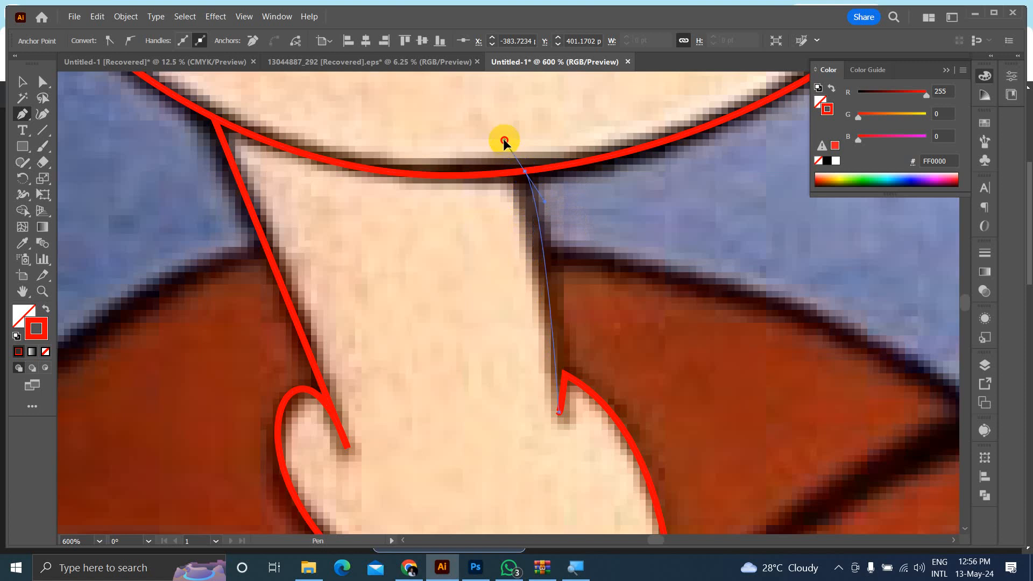
pyautogui.moveTo(482, 92); pyautogui.dragTo(498, 146)
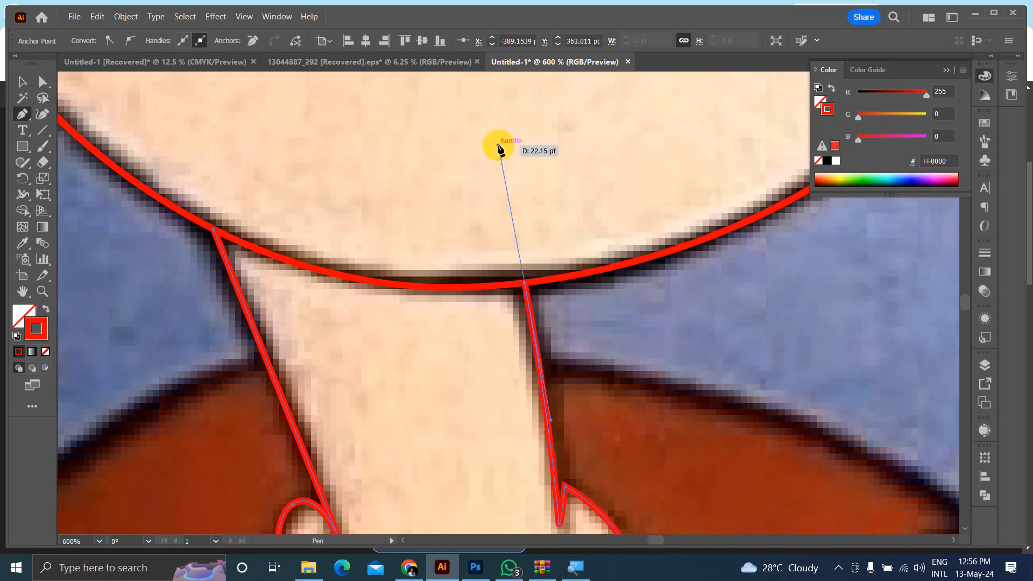
# Step: Shift the neck outline's corner anchor at the pipe-side notch inward toward the neck edge, and deselect the path
pyautogui.scroll(-1, 597, 169)
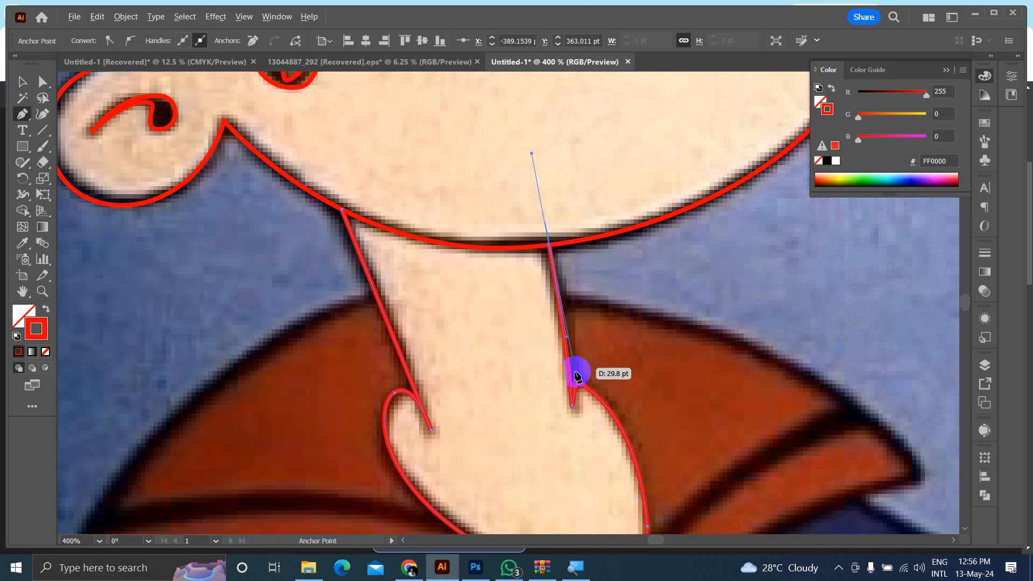
pyautogui.scroll(5, 574, 401)
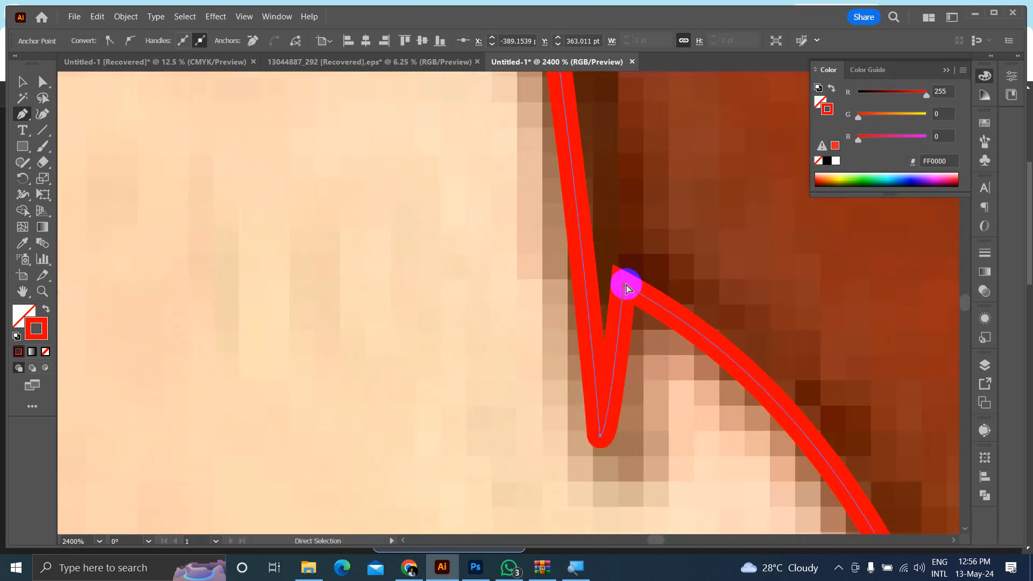
pyautogui.keyDown('ctrl'); pyautogui.click(626, 288); pyautogui.keyUp('ctrl')
pyautogui.moveTo(626, 288); pyautogui.dragTo(602, 291)
pyautogui.scroll(-5, 603, 291)
pyautogui.scroll(2, 610, 298)
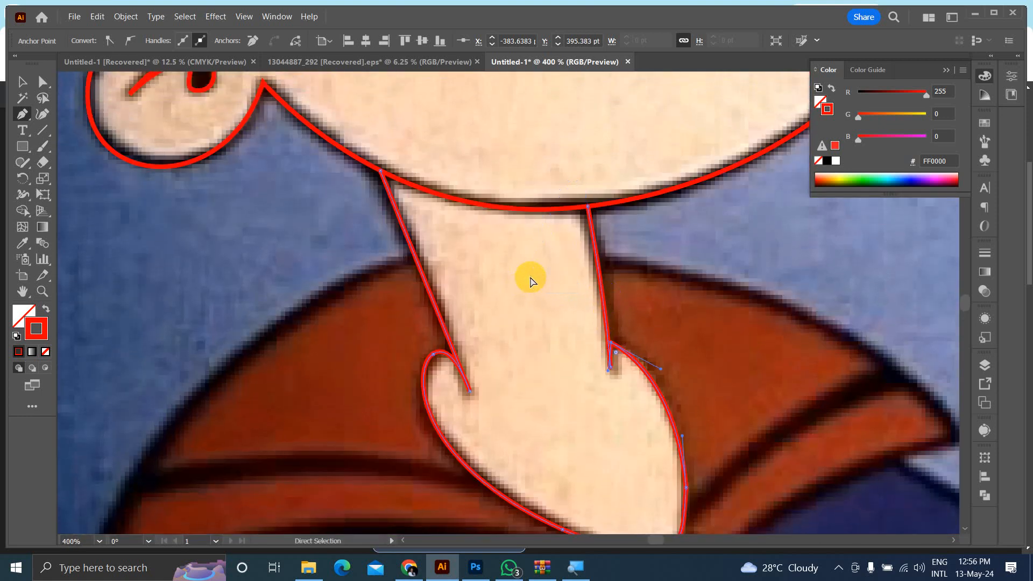
pyautogui.keyDown('ctrl'); pyautogui.click(530, 287); pyautogui.keyUp('ctrl')
pyautogui.scroll(-4, 532, 287)
pyautogui.scroll(1, 573, 315)
pyautogui.scroll(-6, 573, 318)
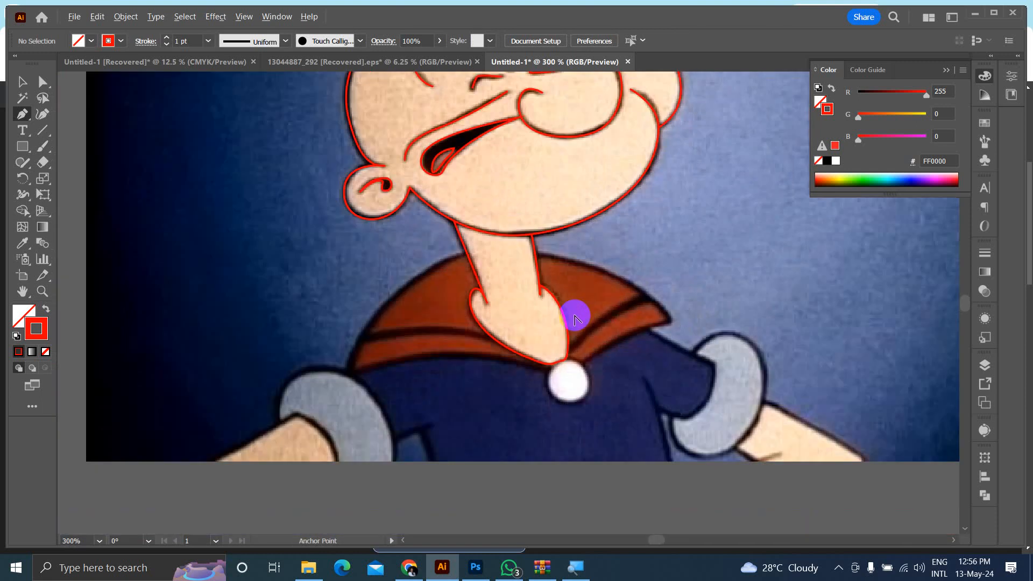
pyautogui.scroll(8, 611, 396)
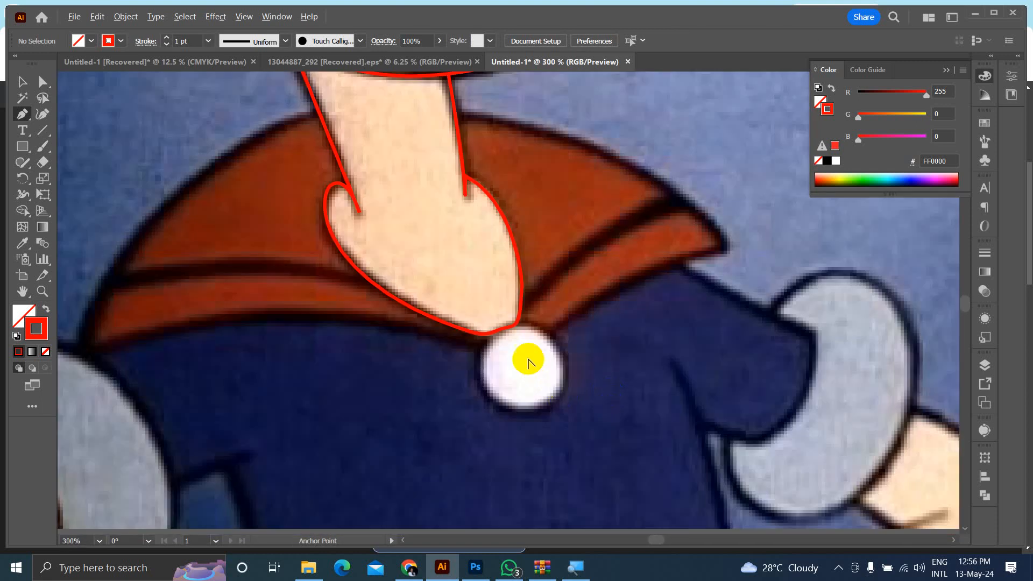
pyautogui.scroll(5, 531, 364)
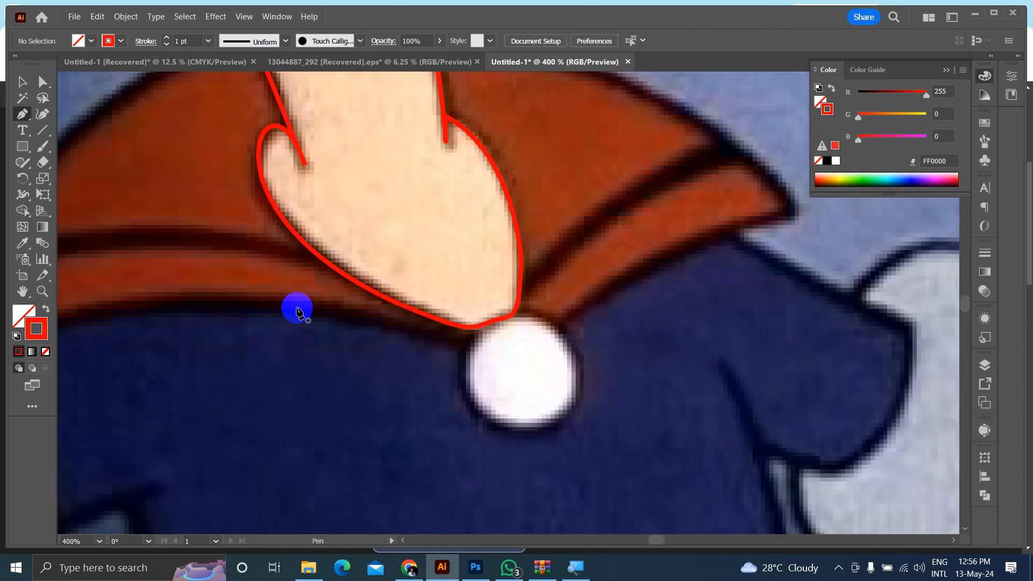
pyautogui.click(499, 329)
pyautogui.click(499, 428)
pyautogui.moveTo(500, 427); pyautogui.dragTo(580, 487)
pyautogui.hotkey('ctrl', 'z')
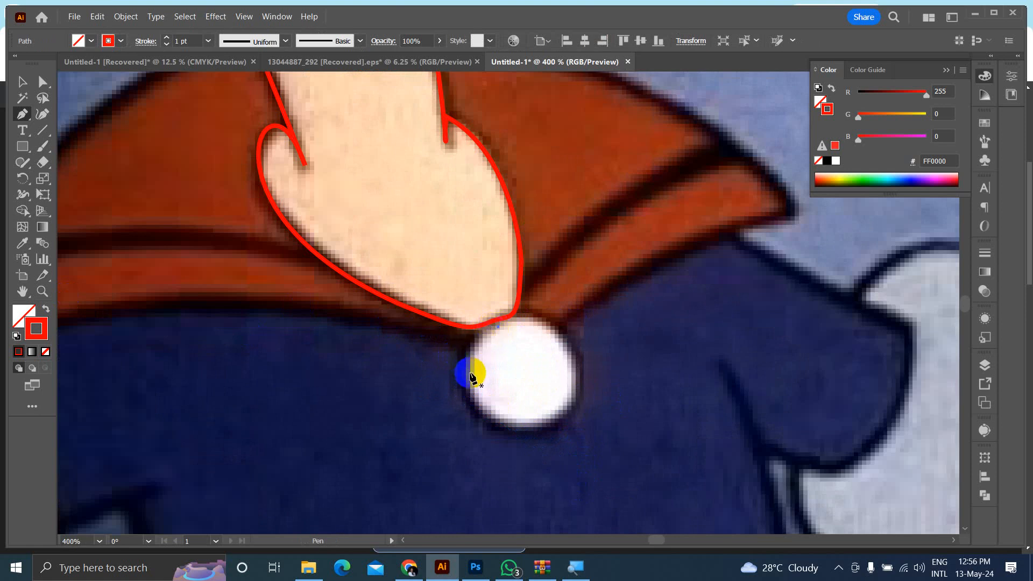
pyautogui.hotkey('ctrl', 'shift', 'a')
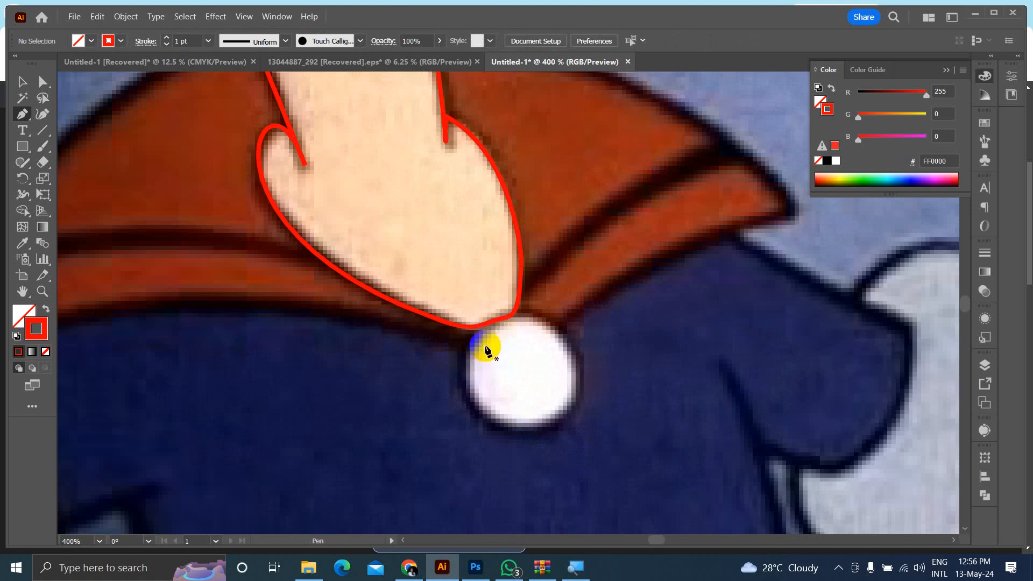
# Step: Trace the white button below the neck's tip as a closed round path of curved segments, and deselect it
pyautogui.click(494, 327)
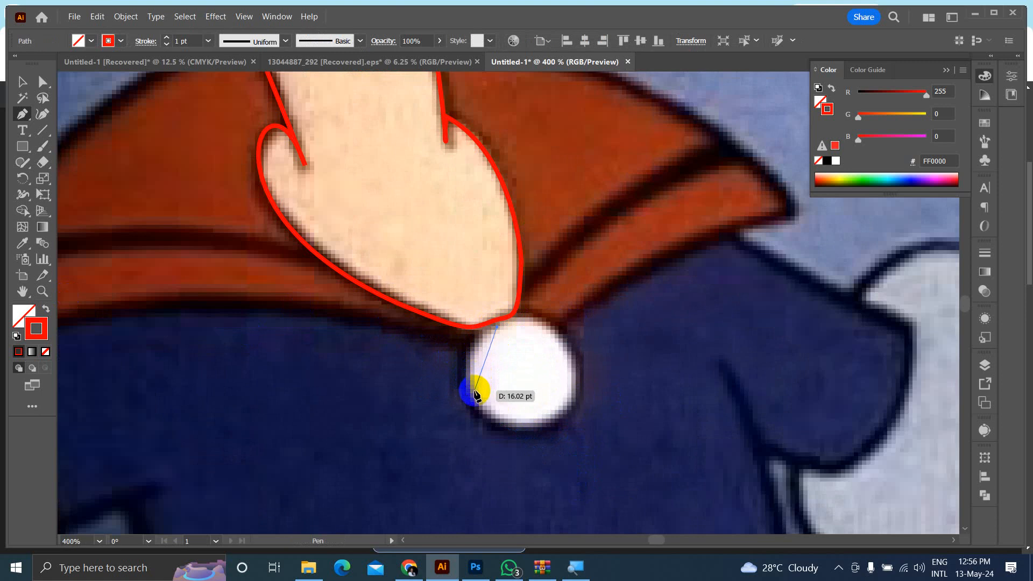
pyautogui.moveTo(467, 377); pyautogui.dragTo(472, 416)
pyautogui.moveTo(552, 417); pyautogui.dragTo(587, 394)
pyautogui.moveTo(566, 351); pyautogui.dragTo(562, 330)
pyautogui.moveTo(497, 327); pyautogui.dragTo(460, 349)
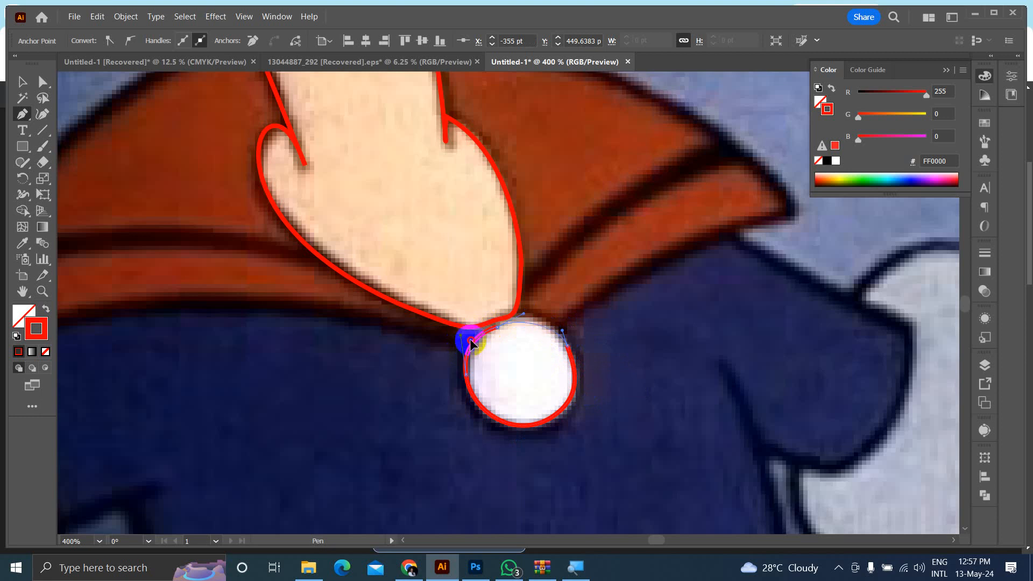
pyautogui.keyDown('ctrl'); pyautogui.click(642, 338); pyautogui.keyUp('ctrl')
pyautogui.scroll(-4, 643, 334)
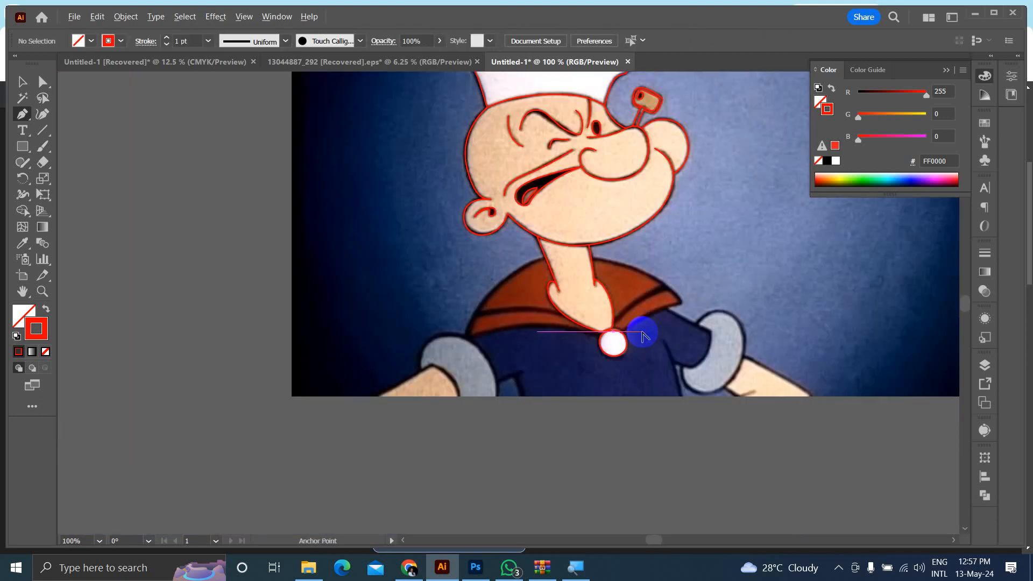
pyautogui.scroll(-1, 644, 337)
pyautogui.scroll(4, 640, 331)
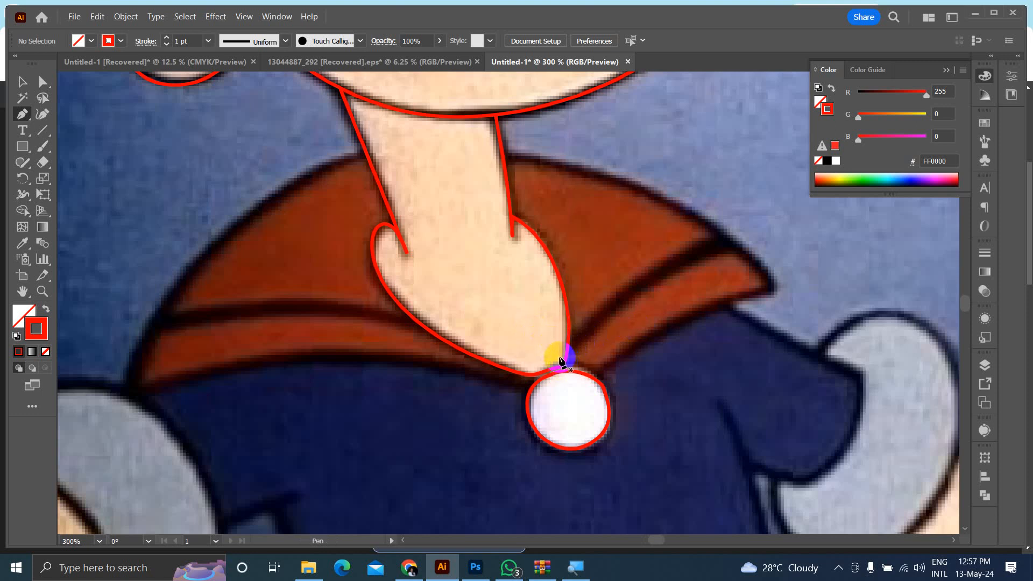
pyautogui.click(568, 347)
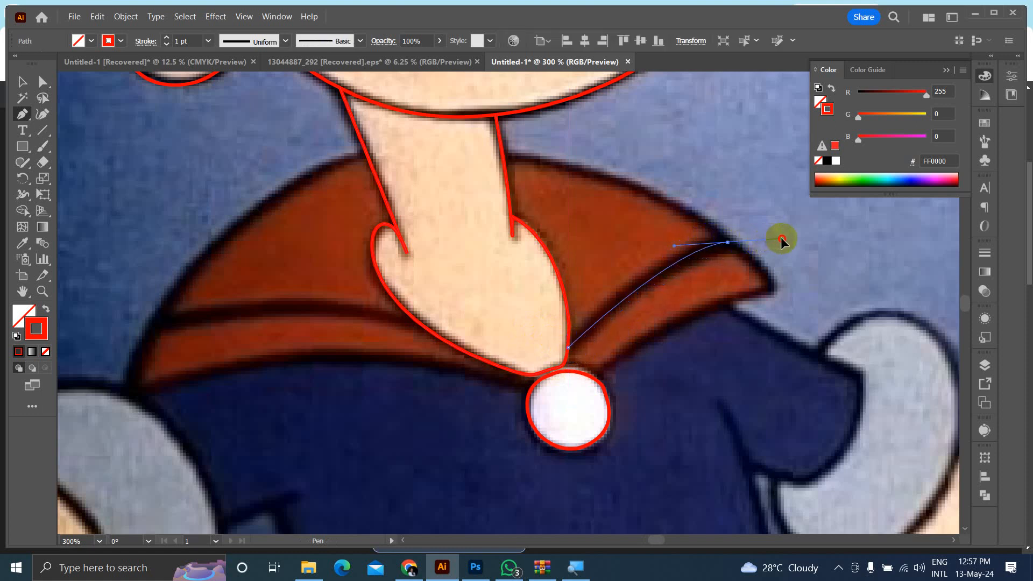
pyautogui.moveTo(781, 239); pyautogui.dragTo(783, 238)
pyautogui.click(727, 243)
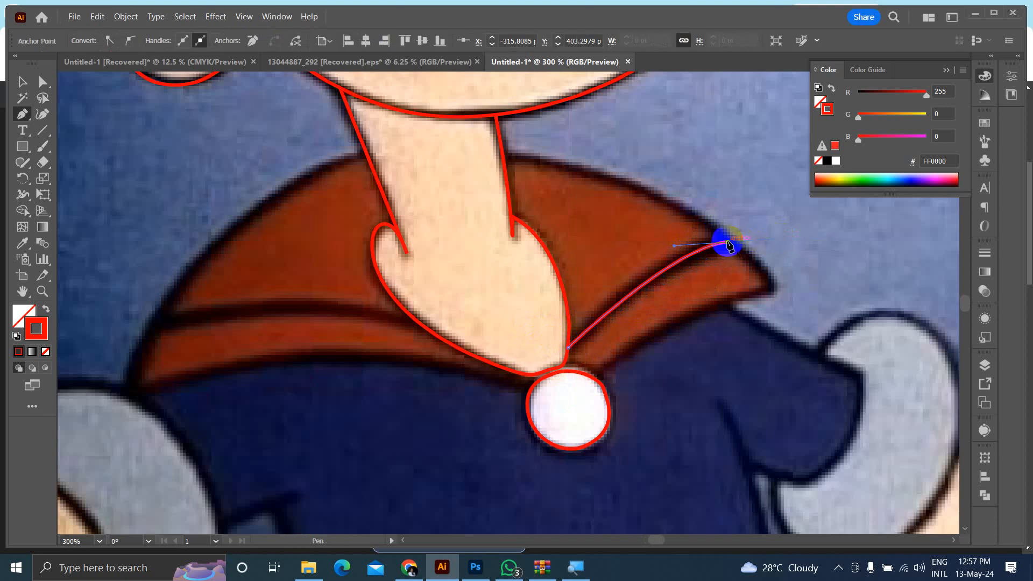
pyautogui.press('ctrl')
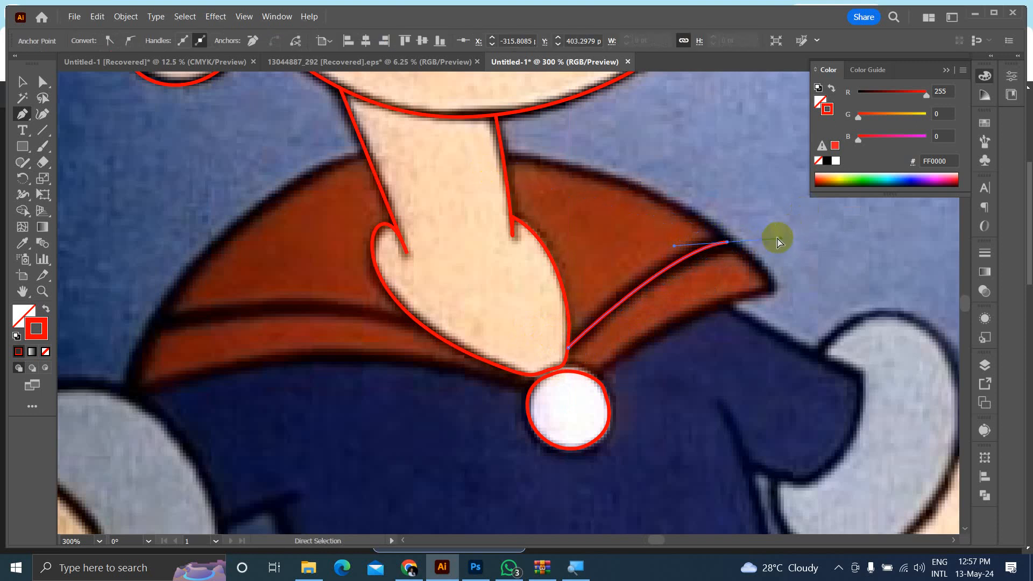
pyautogui.hotkey('ctrl', 'z')
pyautogui.keyDown('ctrl'); pyautogui.click(602, 375); pyautogui.keyUp('ctrl')
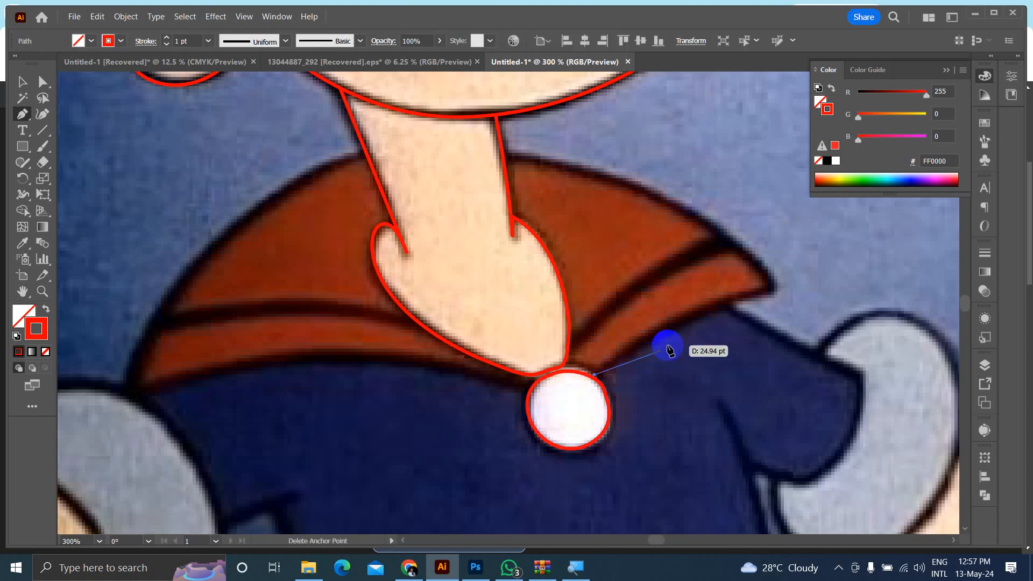
# Step: Start the collar outline beside the button, along its lower edge to the sharp pipe-side tip, and over the neck to the ear-side corner
pyautogui.click(595, 380)
pyautogui.moveTo(771, 290); pyautogui.dragTo(857, 281)
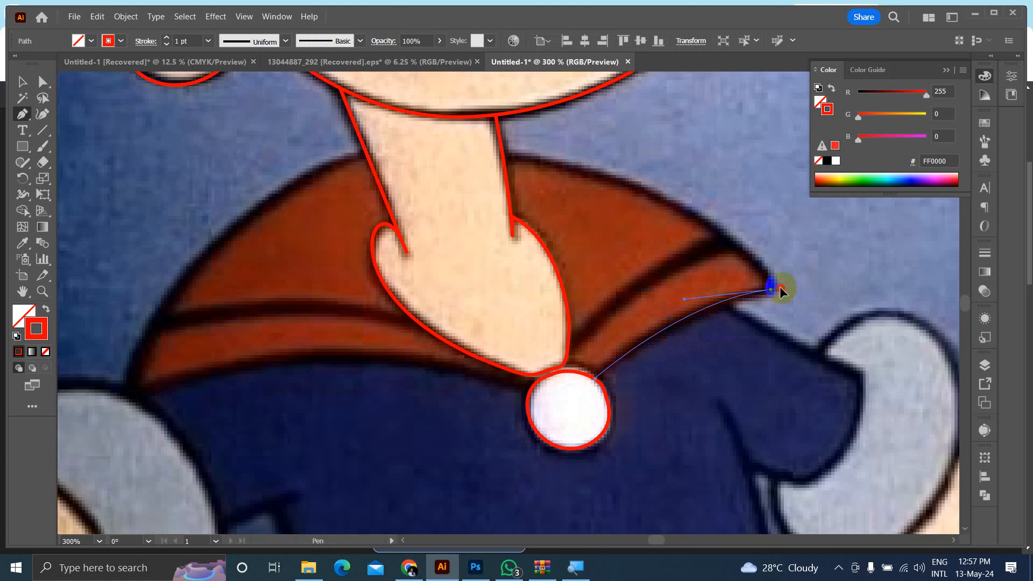
pyautogui.click(778, 286)
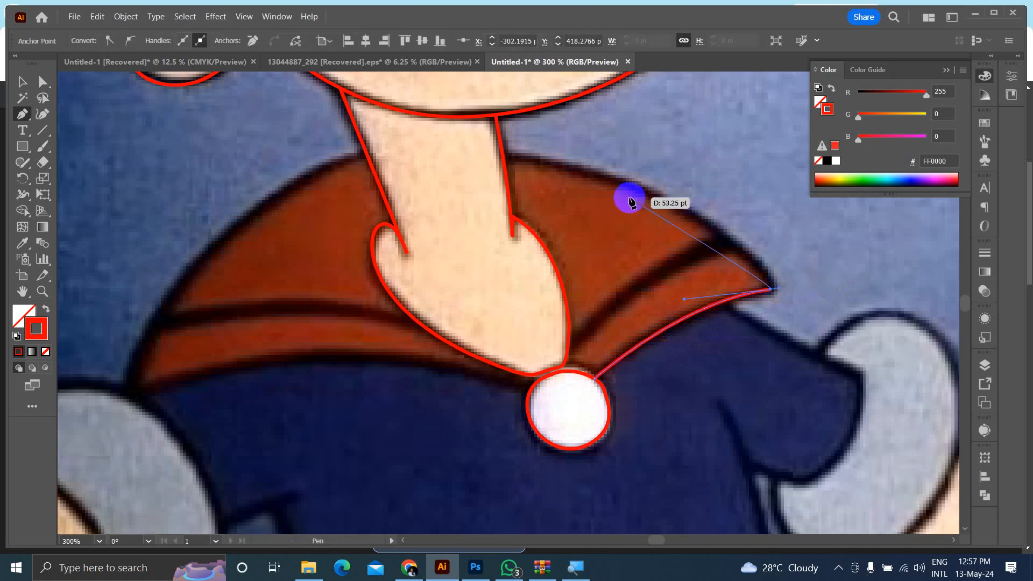
pyautogui.moveTo(505, 155); pyautogui.dragTo(299, 130)
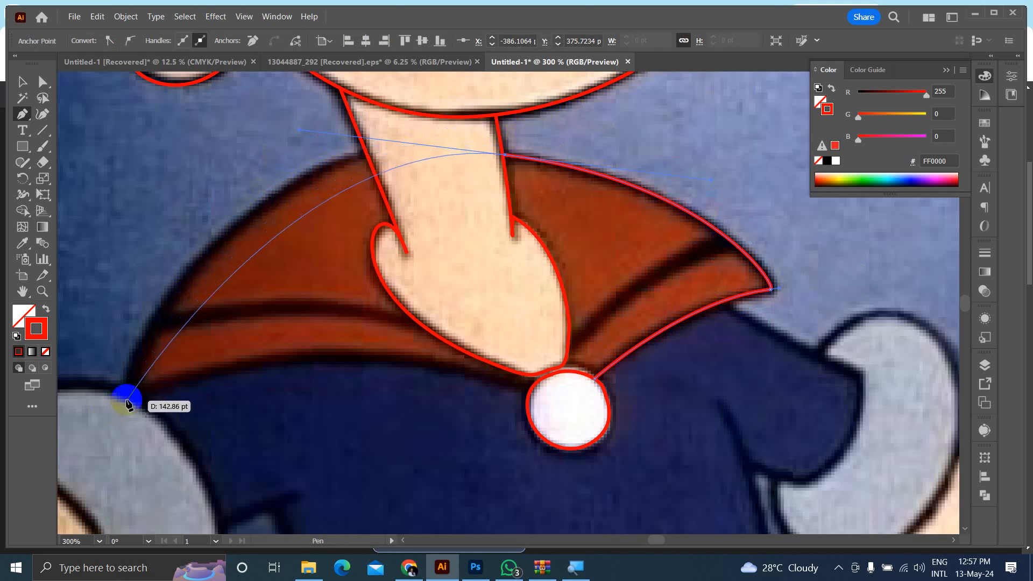
pyautogui.moveTo(133, 388); pyautogui.dragTo(187, 225)
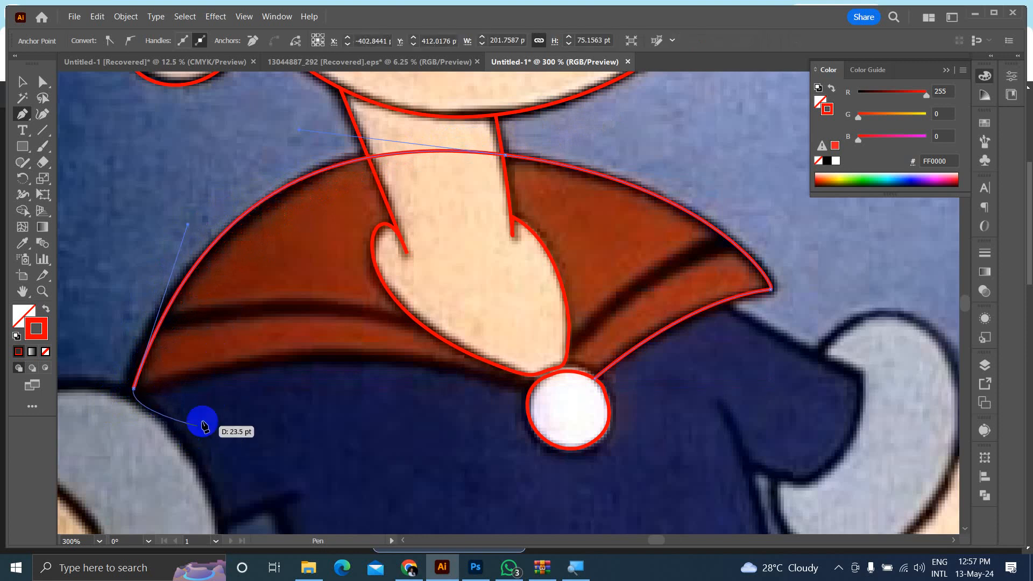
# Step: Finish the collar outline with a sharp ear-side corner, following the lower edge and closing it across the top of the button, and deselect it
pyautogui.click(132, 391)
pyautogui.moveTo(132, 397)
pyautogui.mouseDown()
pyautogui.moveTo(176, 388)
pyautogui.moveTo(134, 401)
pyautogui.mouseUp()
pyautogui.click(132, 388)
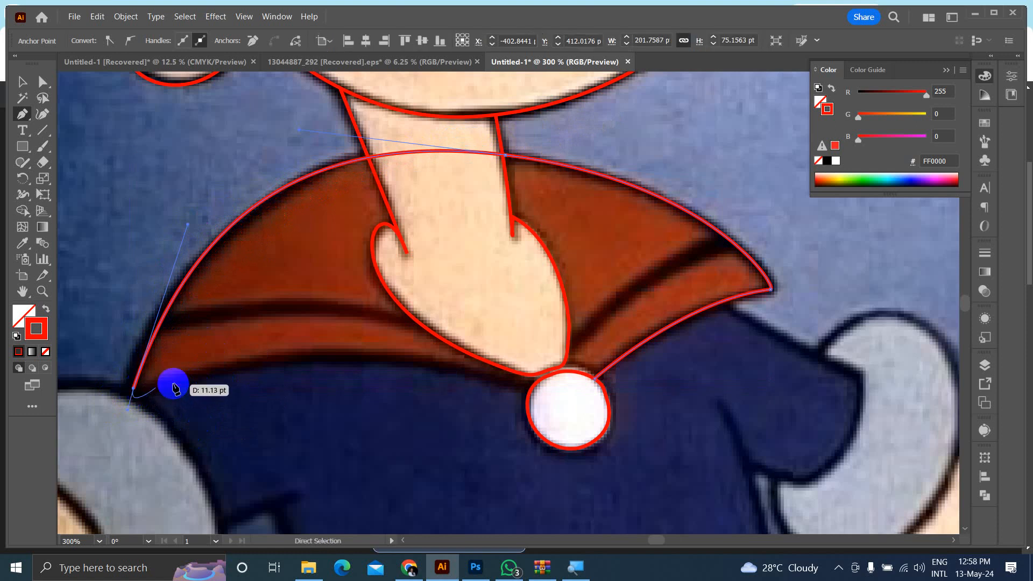
pyautogui.click(305, 353)
pyautogui.moveTo(304, 354); pyautogui.dragTo(450, 351)
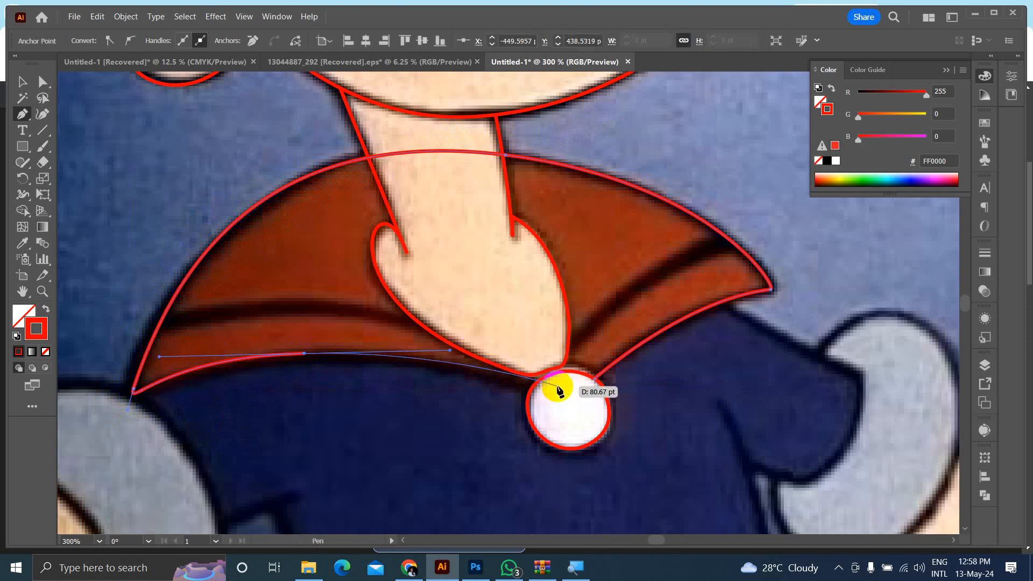
pyautogui.moveTo(544, 394); pyautogui.dragTo(570, 403)
pyautogui.click(594, 381)
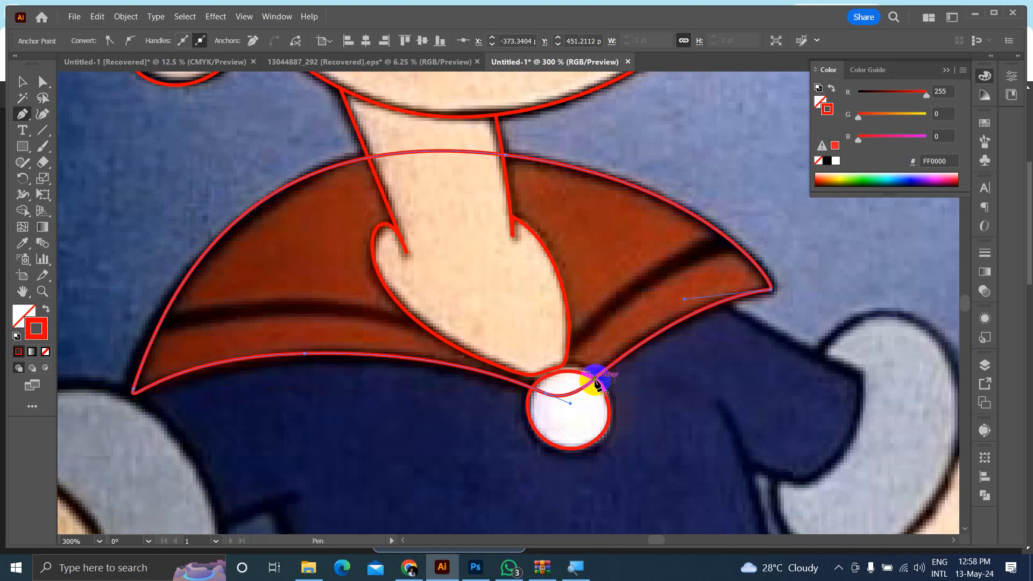
pyautogui.keyDown('ctrl'); pyautogui.click(667, 395); pyautogui.keyUp('ctrl')
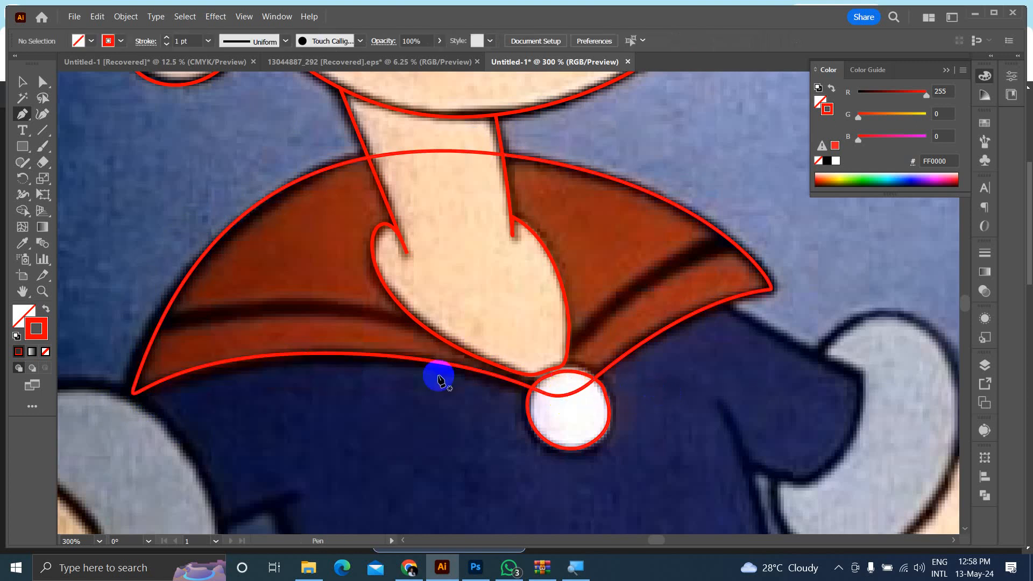
# Step: Trace the two collar stripes as open curves, one from the ear-side edge into the neck, one from the neck's lower tip to the pipe-side edge
pyautogui.click(161, 323)
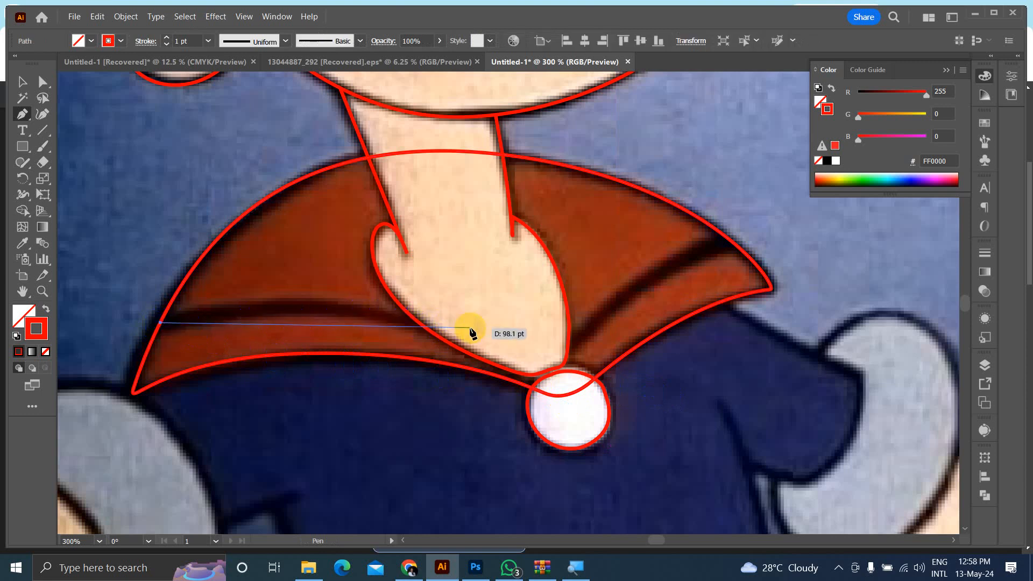
pyautogui.moveTo(486, 335); pyautogui.dragTo(597, 379)
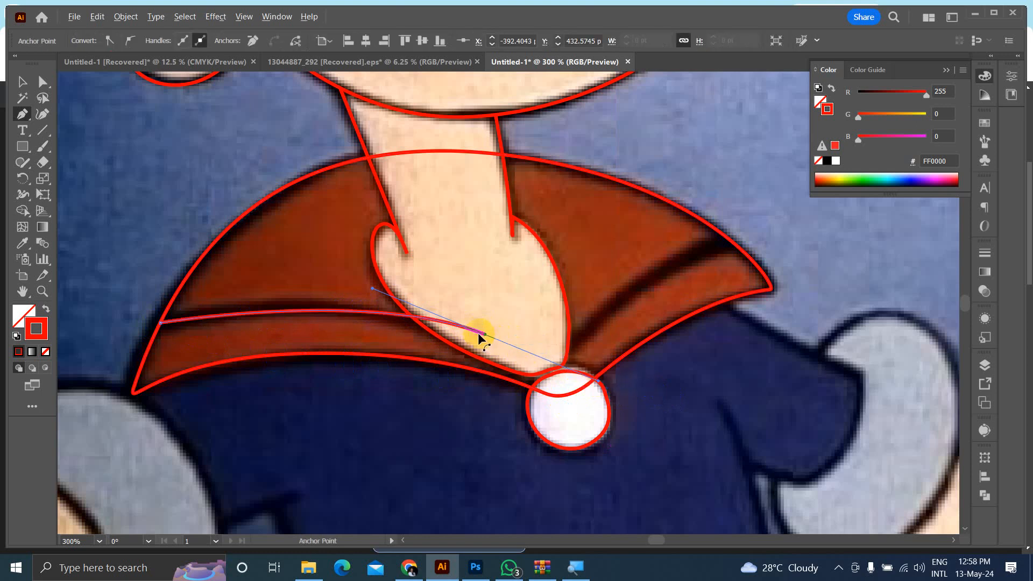
pyautogui.moveTo(486, 335); pyautogui.dragTo(585, 351)
pyautogui.keyDown('ctrl'); pyautogui.click(585, 351); pyautogui.keyUp('ctrl')
pyautogui.click(568, 350)
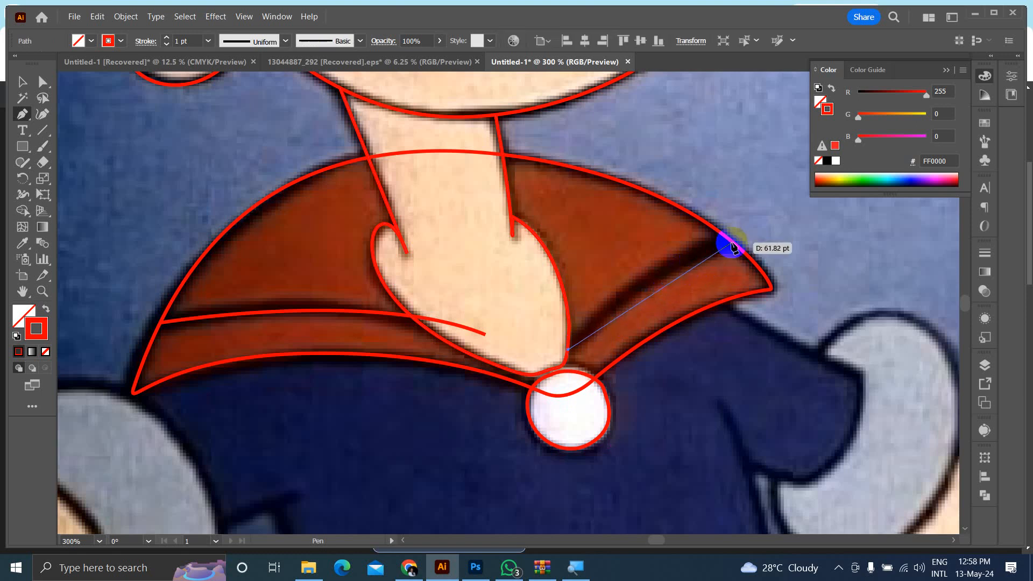
pyautogui.moveTo(729, 241); pyautogui.dragTo(769, 246)
pyautogui.keyDown('ctrl'); pyautogui.click(651, 272); pyautogui.keyUp('ctrl')
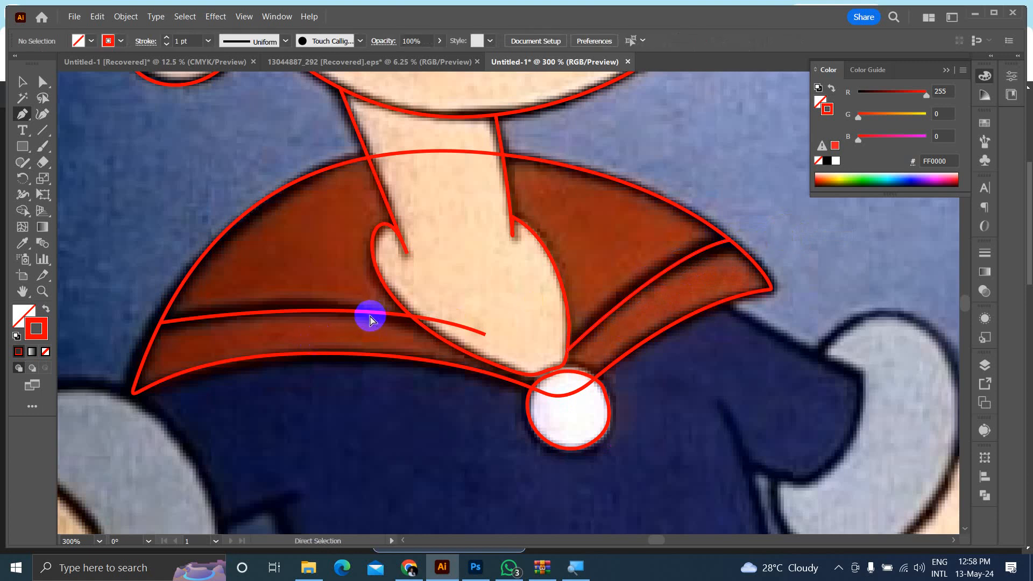
# Step: Pull the inner end of the ear-side collar stripe back to the neck outline, and deselect it
pyautogui.keyDown('ctrl'); pyautogui.click(370, 318); pyautogui.keyUp('ctrl')
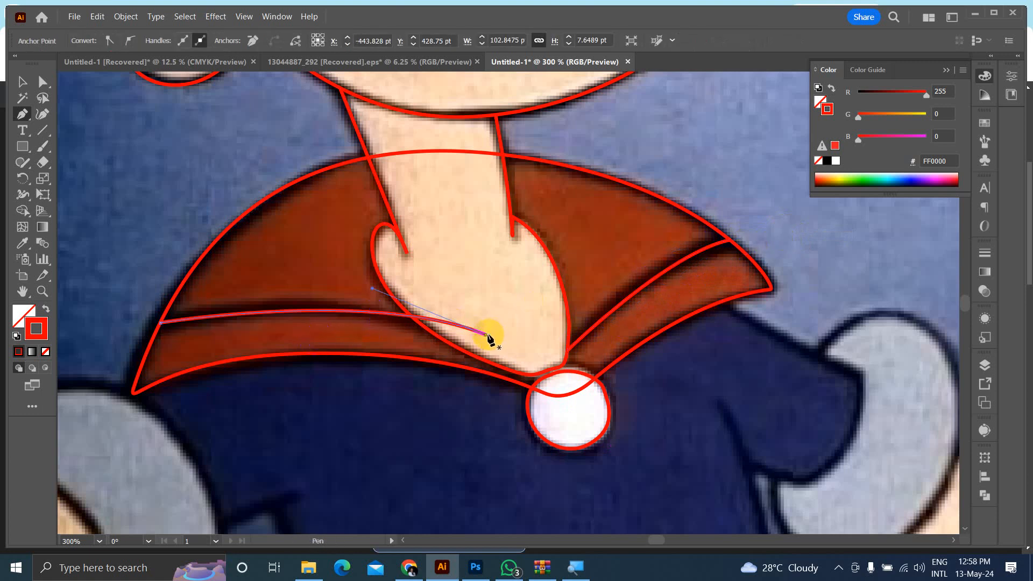
pyautogui.scroll(3, 483, 343)
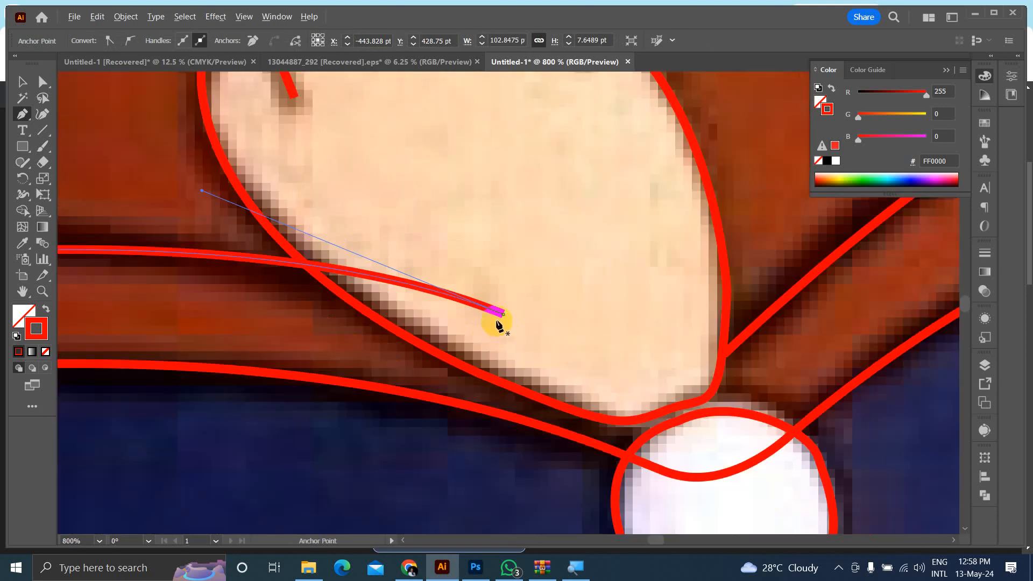
pyautogui.moveTo(501, 316); pyautogui.dragTo(342, 296)
pyautogui.keyDown('ctrl'); pyautogui.click(487, 263); pyautogui.keyUp('ctrl')
# Step: Select the Popeye picture and move it down and to the left, clear of the traced red outlines
pyautogui.scroll(-7, 490, 266)
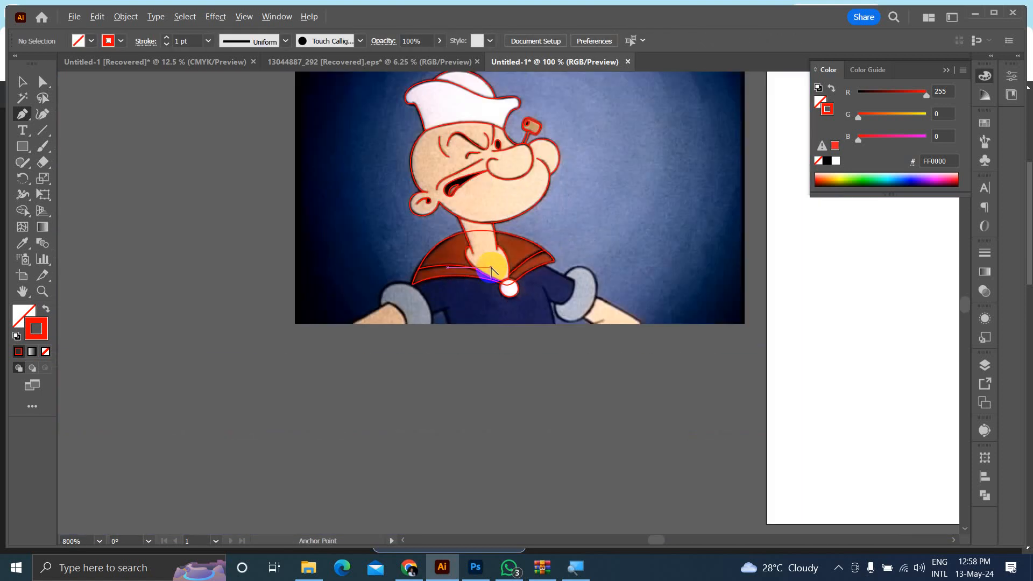
pyautogui.scroll(5, 498, 275)
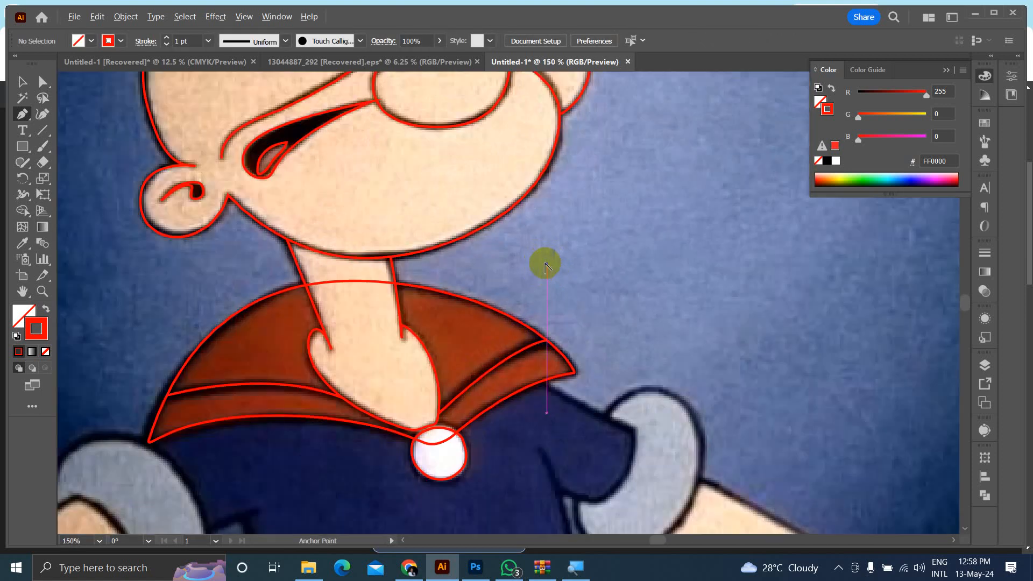
pyautogui.scroll(-3, 542, 267)
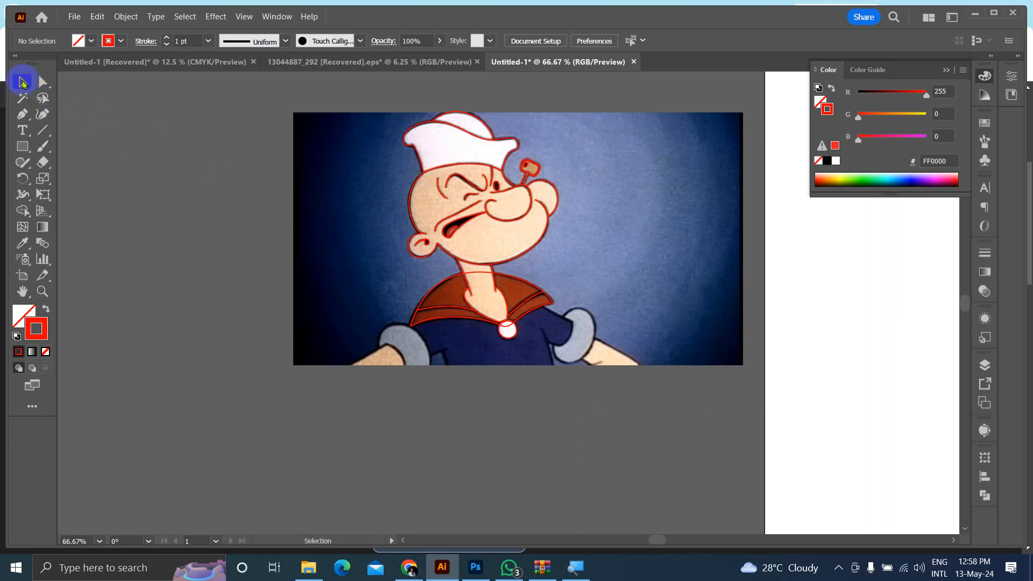
pyautogui.click(374, 253)
pyautogui.moveTo(373, 253); pyautogui.dragTo(152, 480)
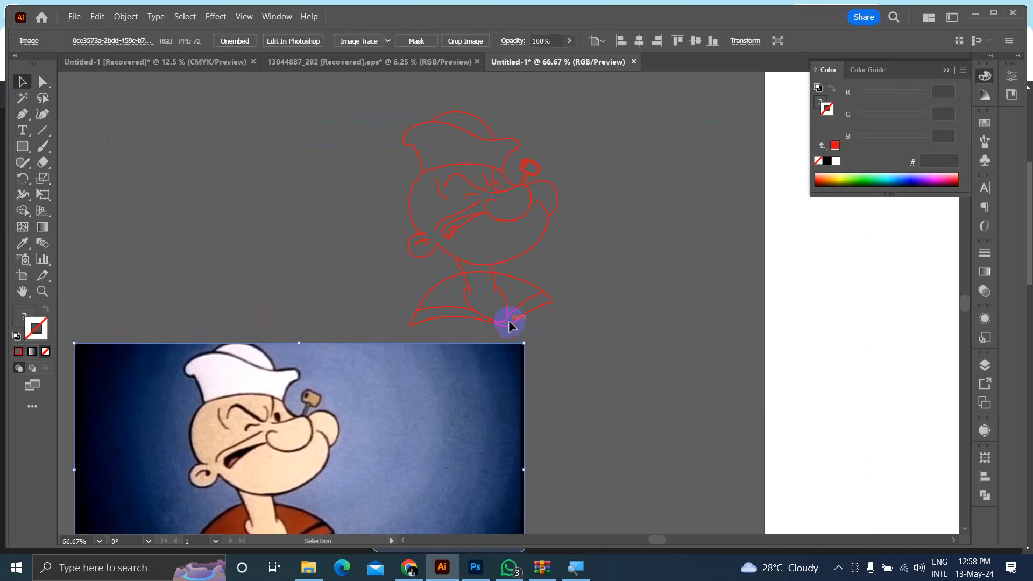
pyautogui.scroll(-1, 595, 267)
pyautogui.moveTo(392, 415); pyautogui.dragTo(306, 449)
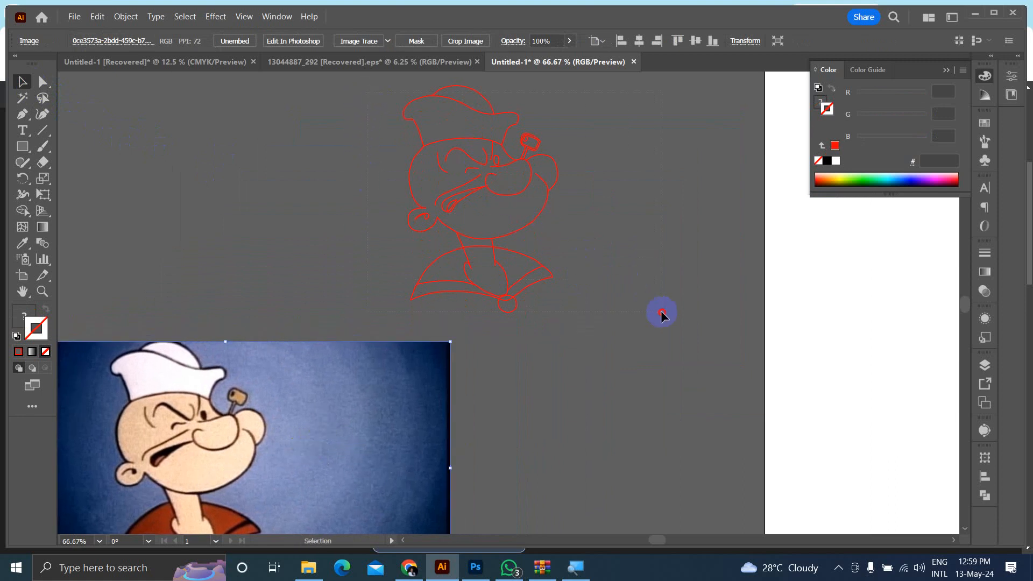
# Step: Select all the traced Popeye outlines, change their red stroke to white, and deselect them
pyautogui.moveTo(650, 304); pyautogui.dragTo(650, 318)
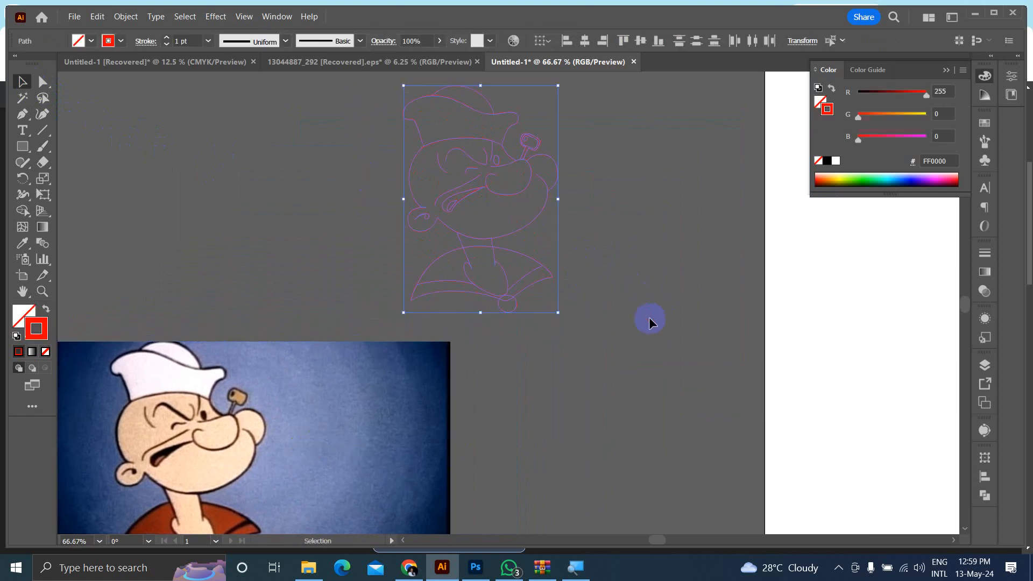
pyautogui.click(834, 162)
pyautogui.click(592, 283)
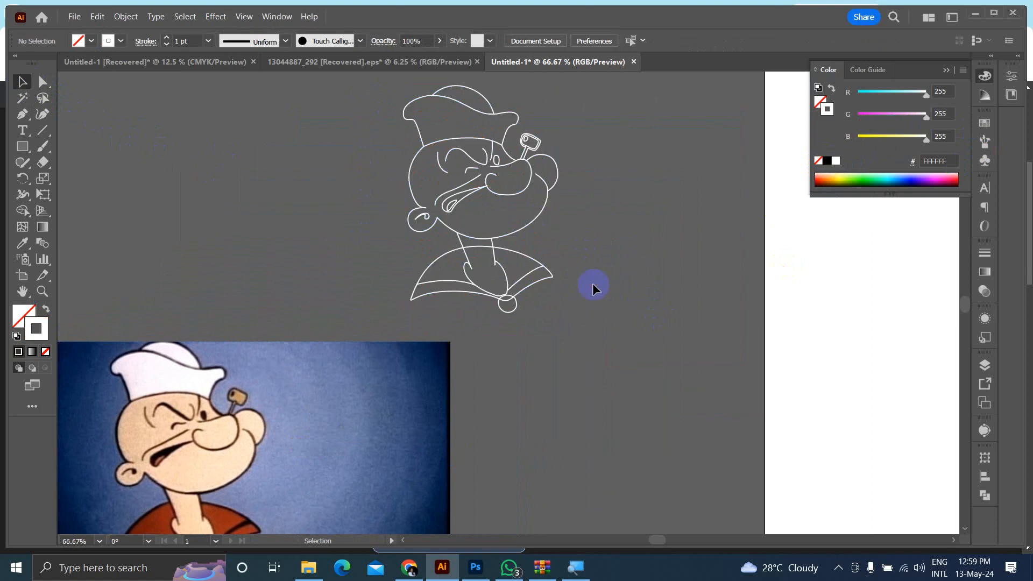
# Step: Move the Popeye picture up beside the white line art, and deselect it
pyautogui.scroll(-2, 592, 282)
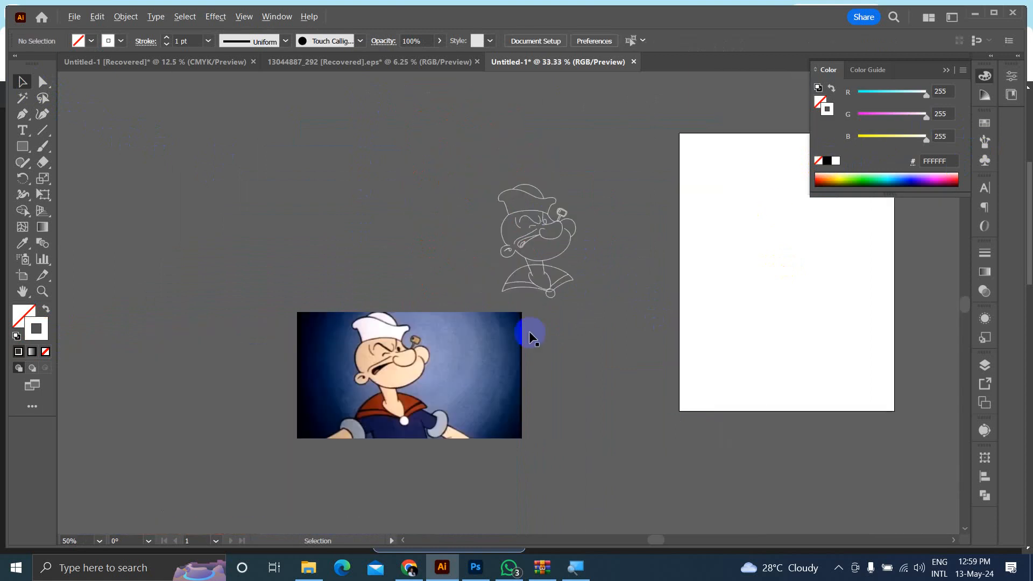
pyautogui.moveTo(397, 384); pyautogui.dragTo(352, 265)
pyautogui.click(484, 359)
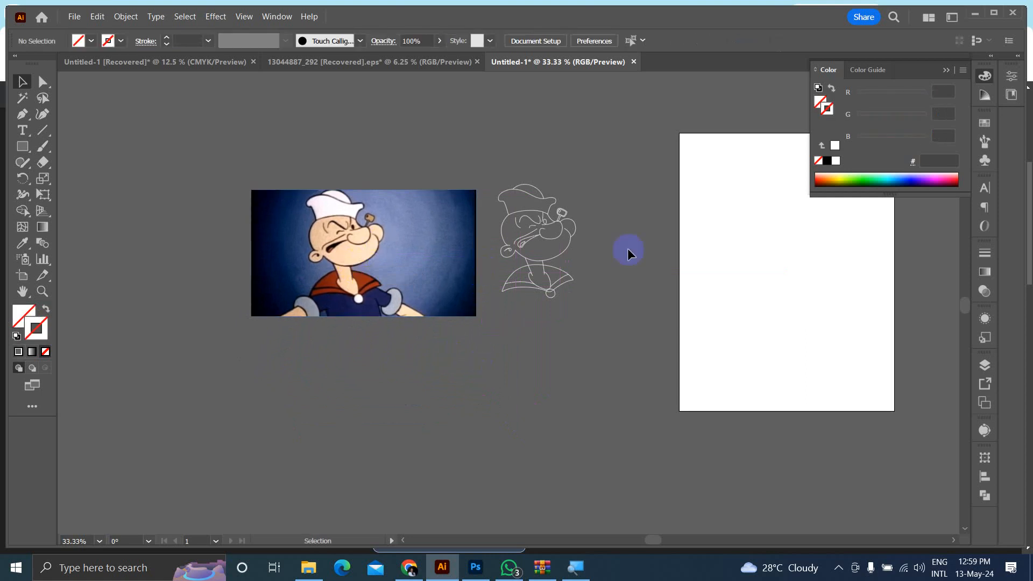
# Step: Inspect the white line art up close, including the hat, eyes, mouth, ear, pipe and collar, comparing it with the picture
pyautogui.scroll(6, 496, 240)
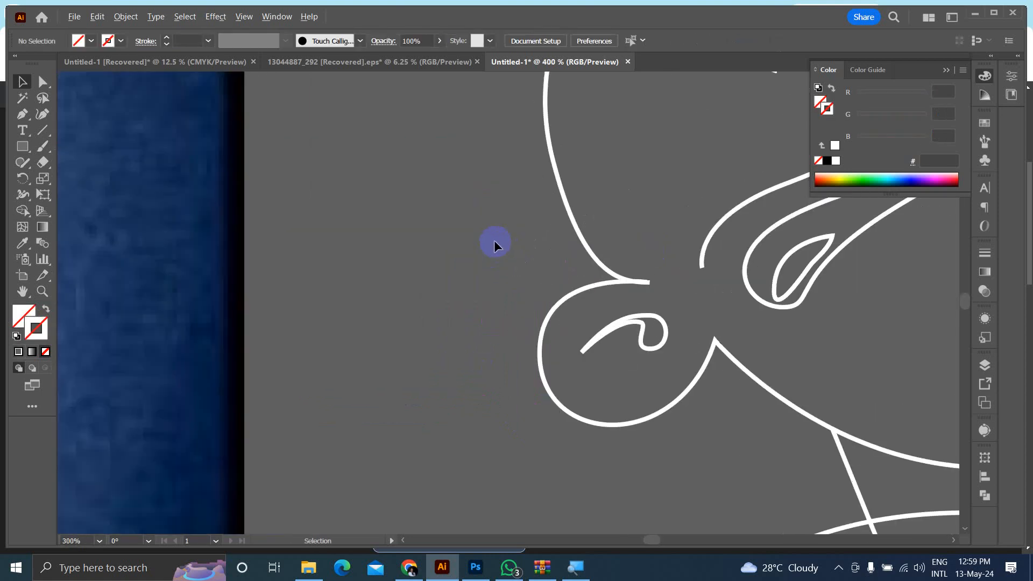
pyautogui.scroll(-2, 618, 231)
pyautogui.scroll(-4, 514, 242)
pyautogui.scroll(6, 549, 194)
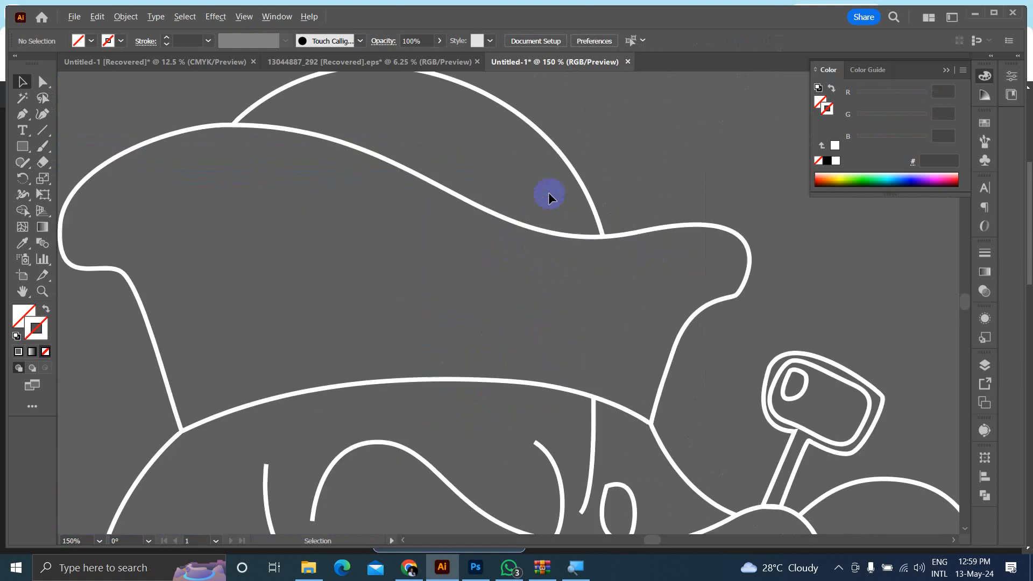
pyautogui.scroll(-5, 548, 199)
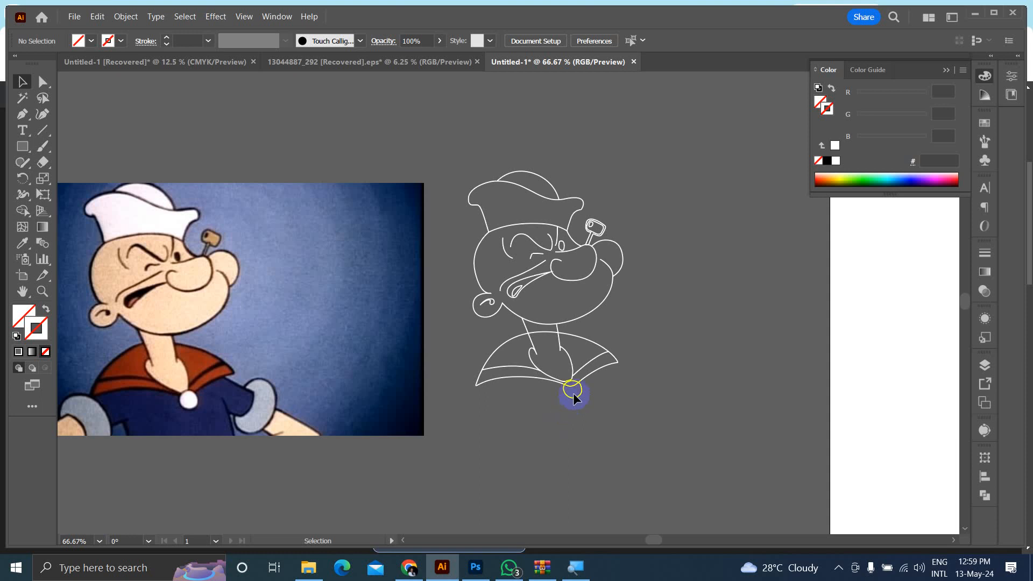
pyautogui.scroll(6, 523, 248)
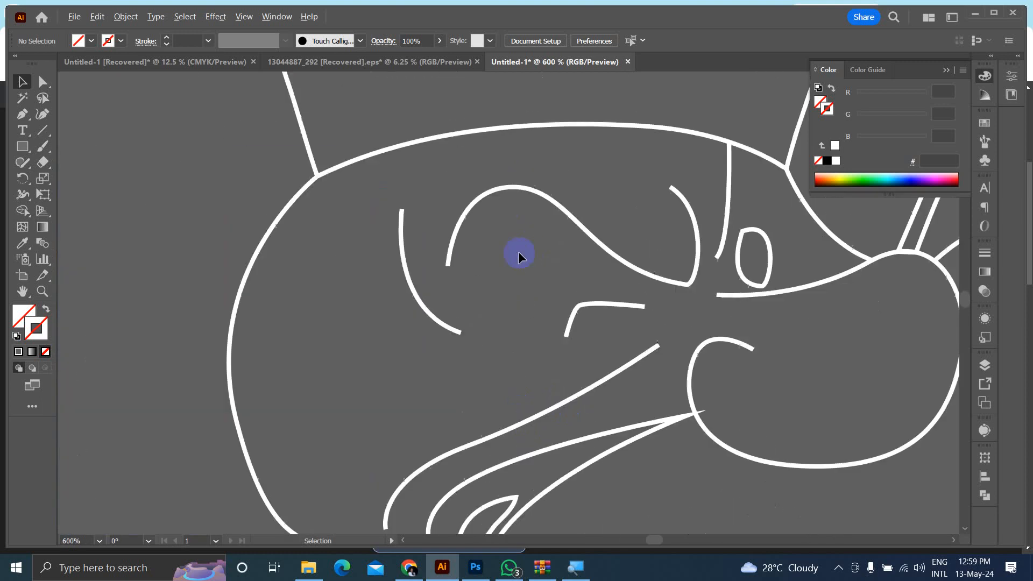
pyautogui.scroll(-2, 522, 253)
pyautogui.scroll(1, 453, 199)
pyautogui.scroll(2, 453, 199)
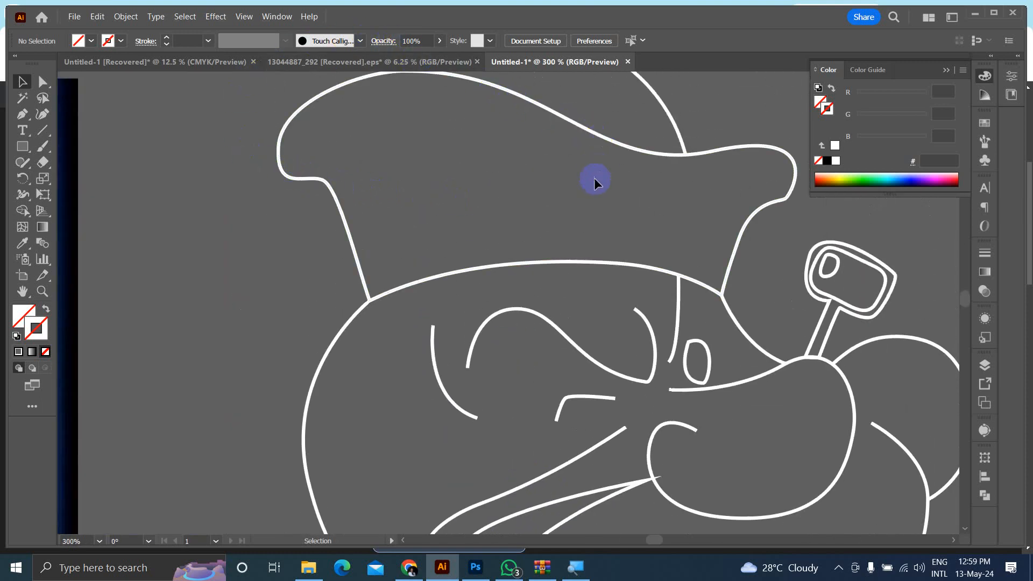
pyautogui.scroll(-5, 517, 202)
pyautogui.scroll(4, 221, 237)
pyautogui.scroll(-1, 221, 237)
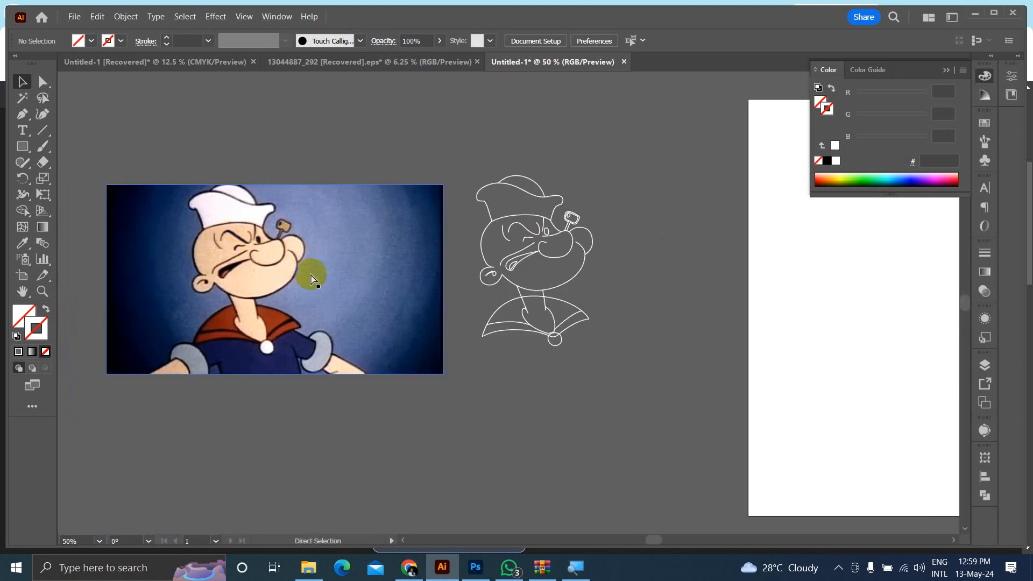
# Step: Undo the white stroke colour and both picture moves, back to the red outlines over the Popeye picture
pyautogui.hotkey('ctrl', 'z')
pyautogui.hotkey('ctrl', 'z')
pyautogui.hotkey('ctrl', 'z')
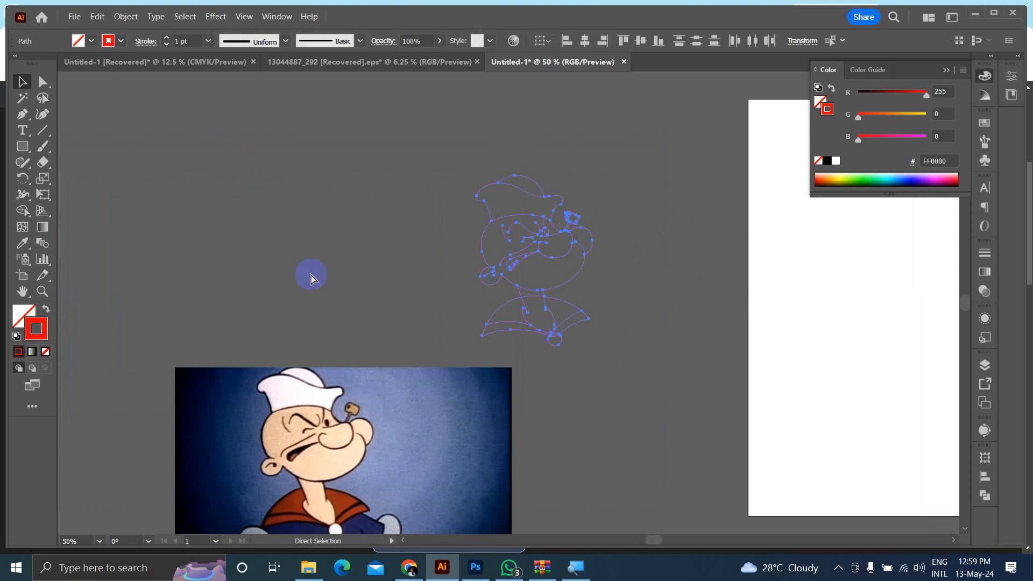
pyautogui.hotkey('ctrl', 'z')
pyautogui.hotkey('ctrl', 'z')
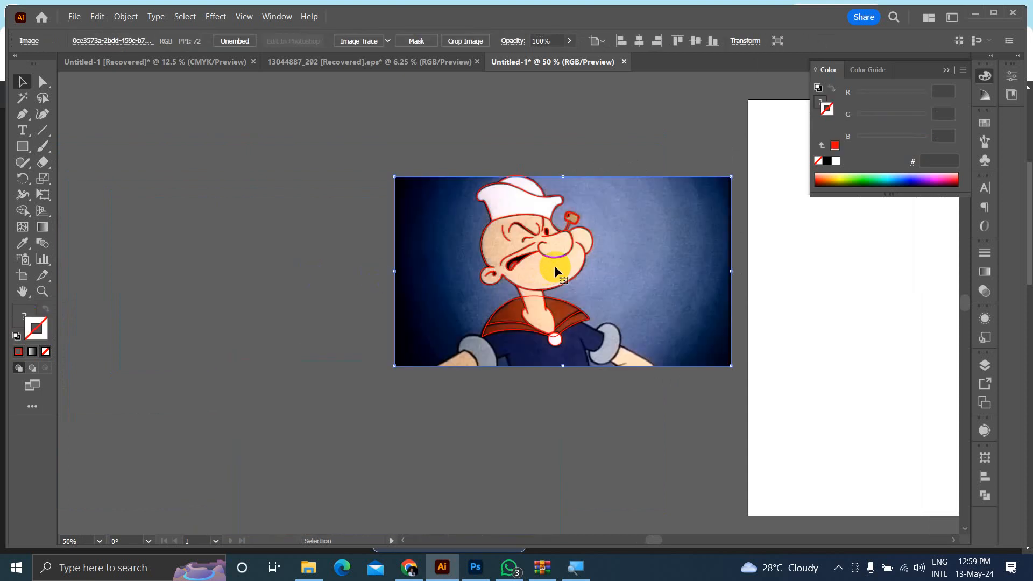
# Step: Deselect the picture and select all the traced red outlines together, without the picture
pyautogui.scroll(1, 571, 248)
pyautogui.scroll(3, 571, 249)
pyautogui.scroll(-1, 537, 242)
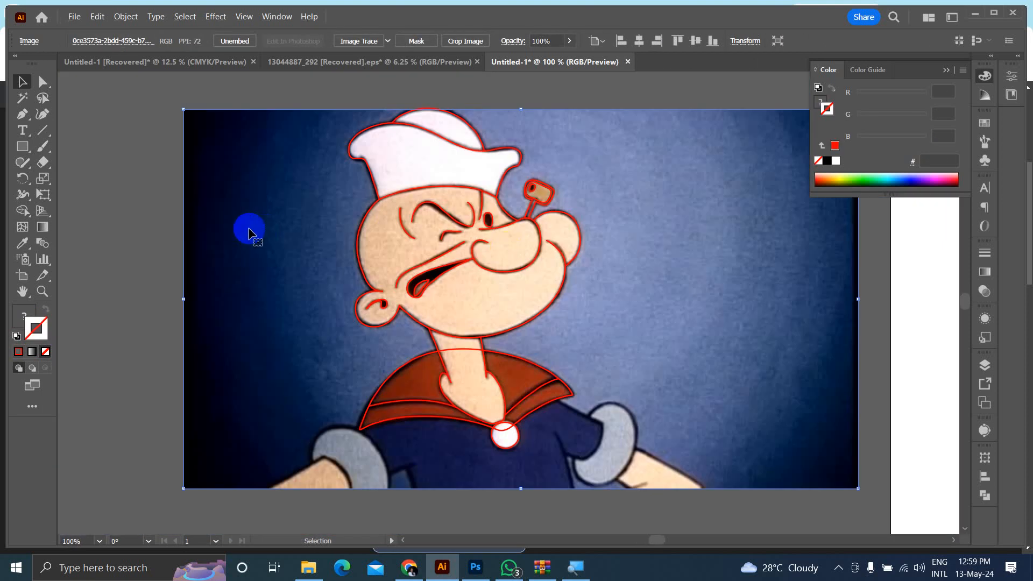
pyautogui.hotkey('ctrl', 'shift', 'a')
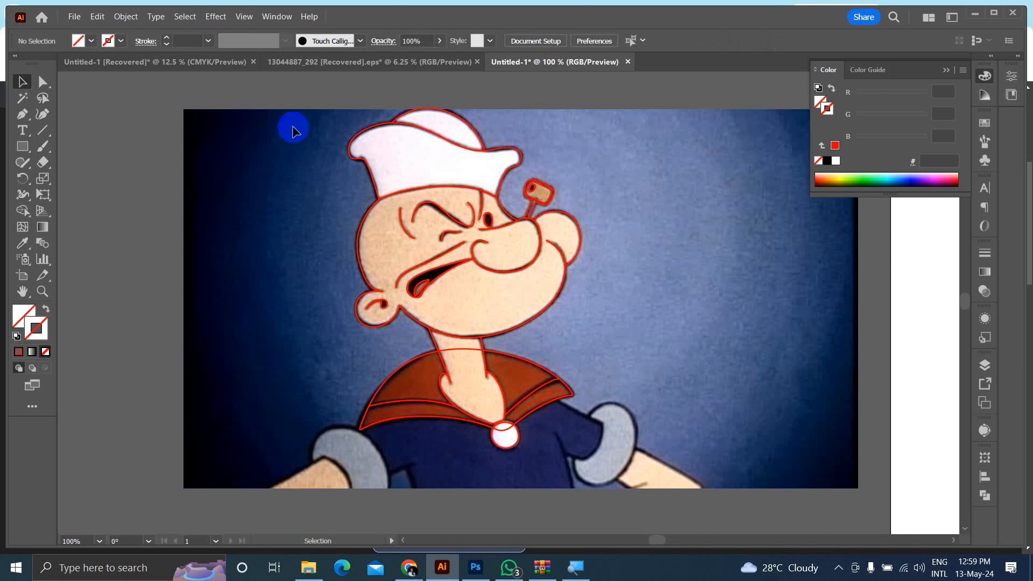
pyautogui.scroll(1, 362, 169)
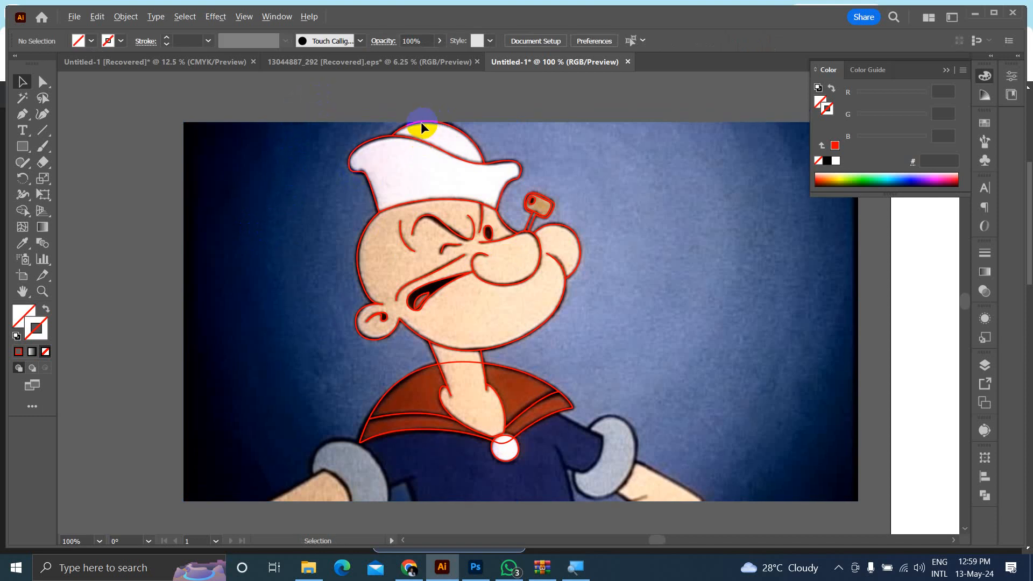
pyautogui.scroll(4, 424, 124)
pyautogui.click(305, 178)
pyautogui.scroll(-4, 300, 178)
pyautogui.moveTo(203, 137); pyautogui.dragTo(581, 496)
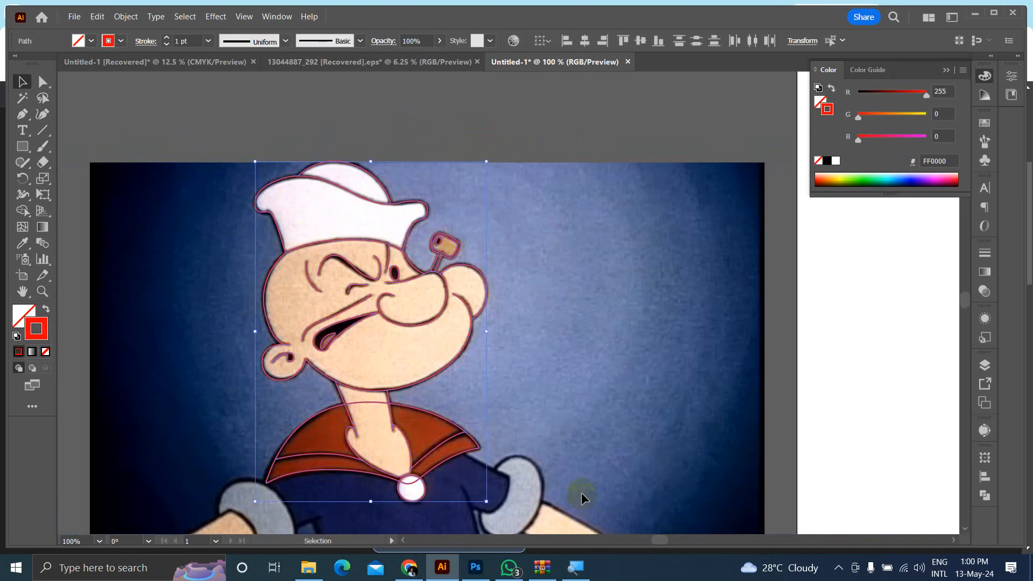
pyautogui.scroll(4, 338, 173)
pyautogui.scroll(-2, 352, 170)
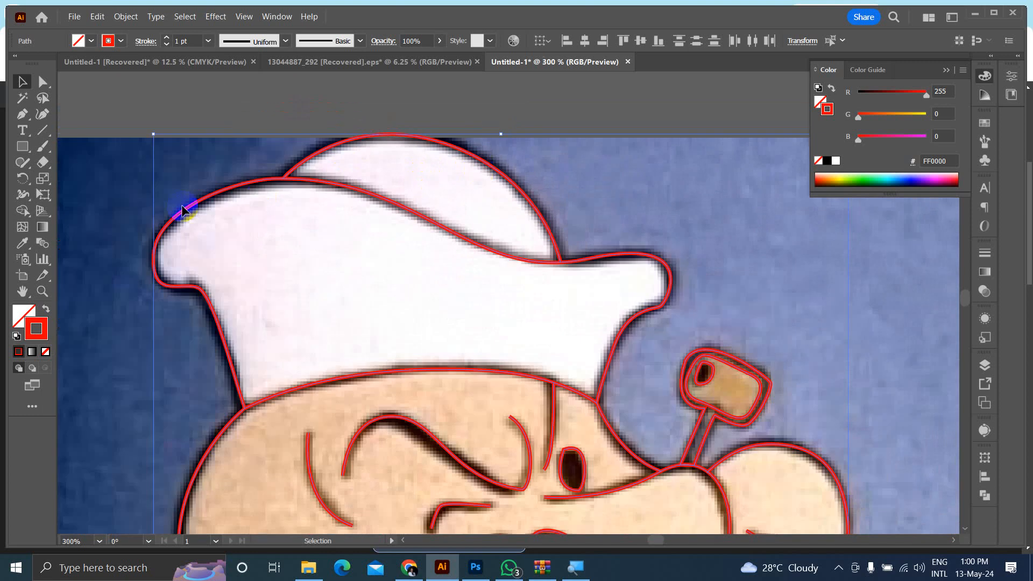
# Step: Convert the selected outlines into a single Live Paint group with the Live Paint Bucket, and deselect it
pyautogui.moveTo(22, 211); pyautogui.dragTo(43, 227)
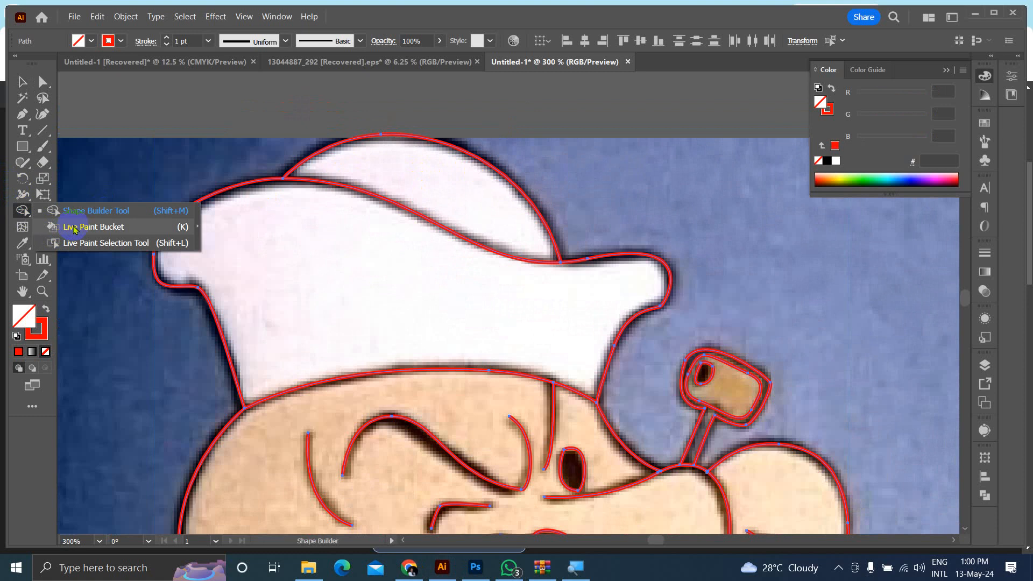
pyautogui.moveTo(73, 229); pyautogui.dragTo(73, 228)
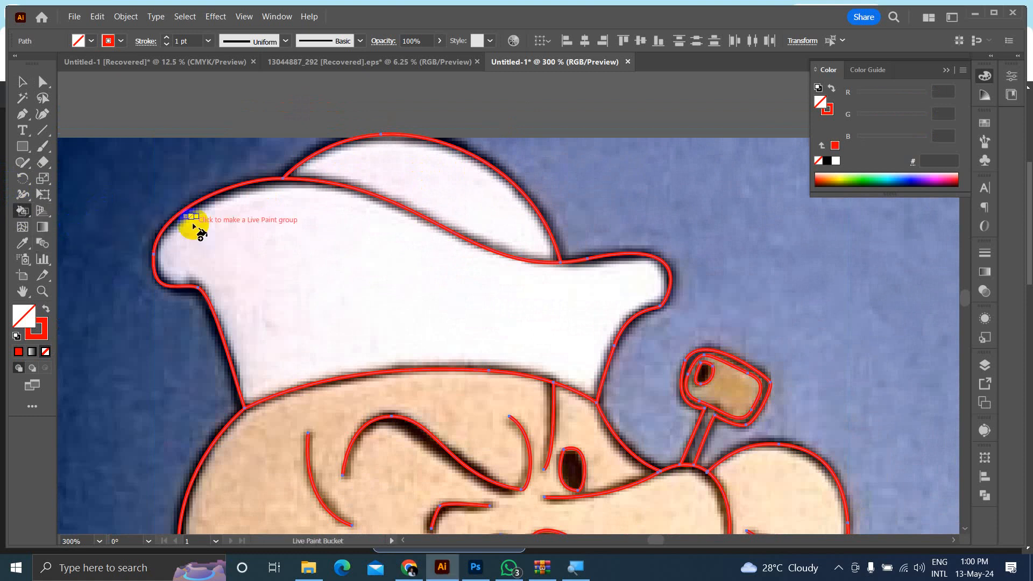
pyautogui.click(995, 14)
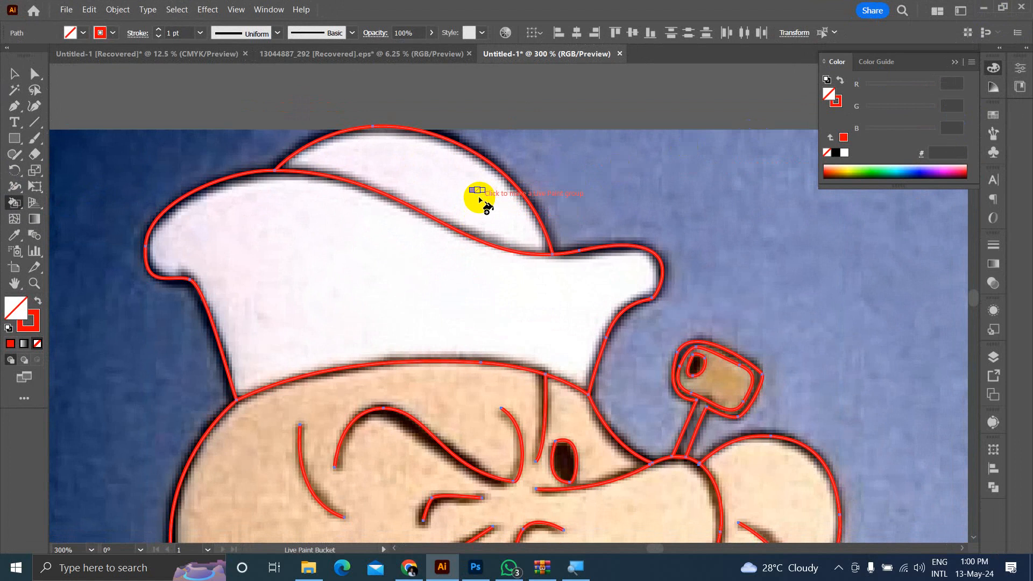
pyautogui.click(480, 198)
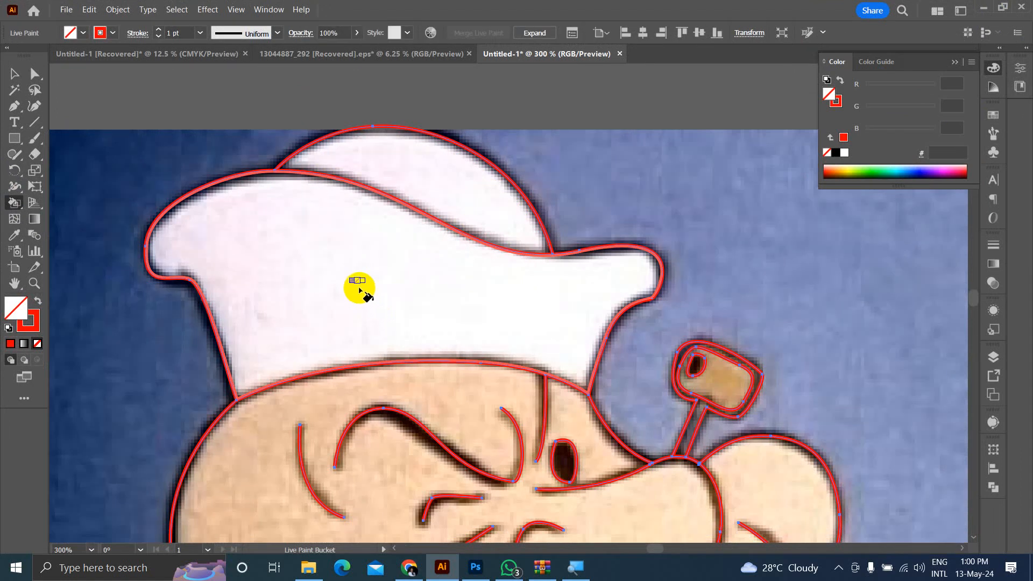
pyautogui.scroll(-1, 258, 377)
pyautogui.scroll(-2, 250, 415)
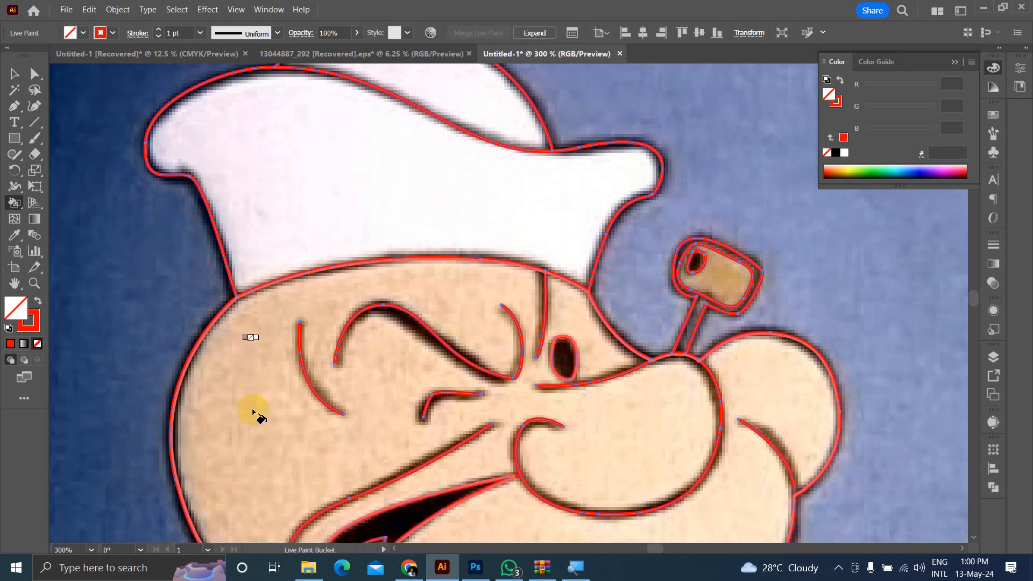
pyautogui.click(25, 320)
pyautogui.click(17, 306)
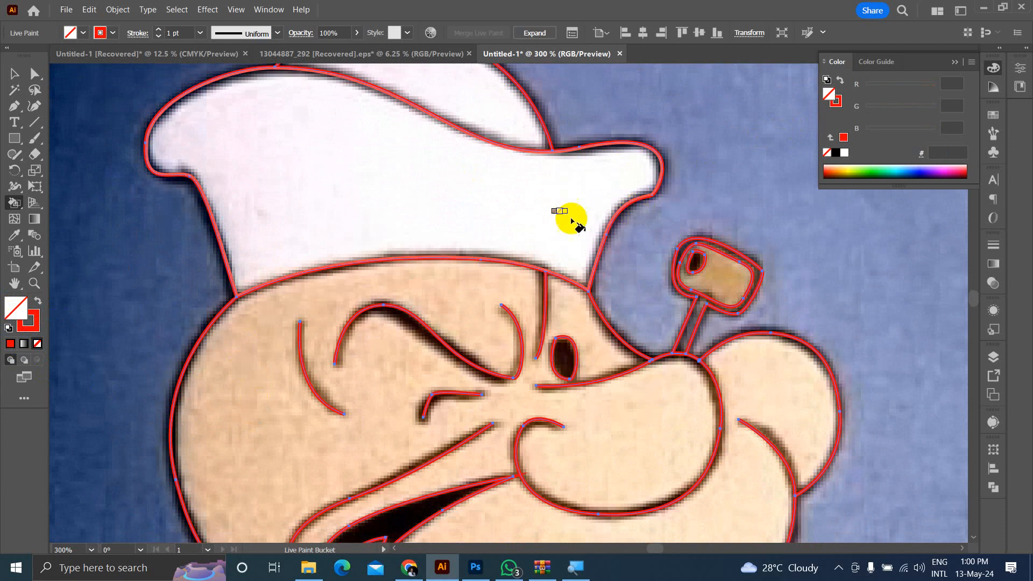
pyautogui.click(9, 75)
pyautogui.click(131, 218)
# Step: Examine the eyebrow outline within the Live Paint group and check which commands are available for the group
pyautogui.scroll(-3, 348, 183)
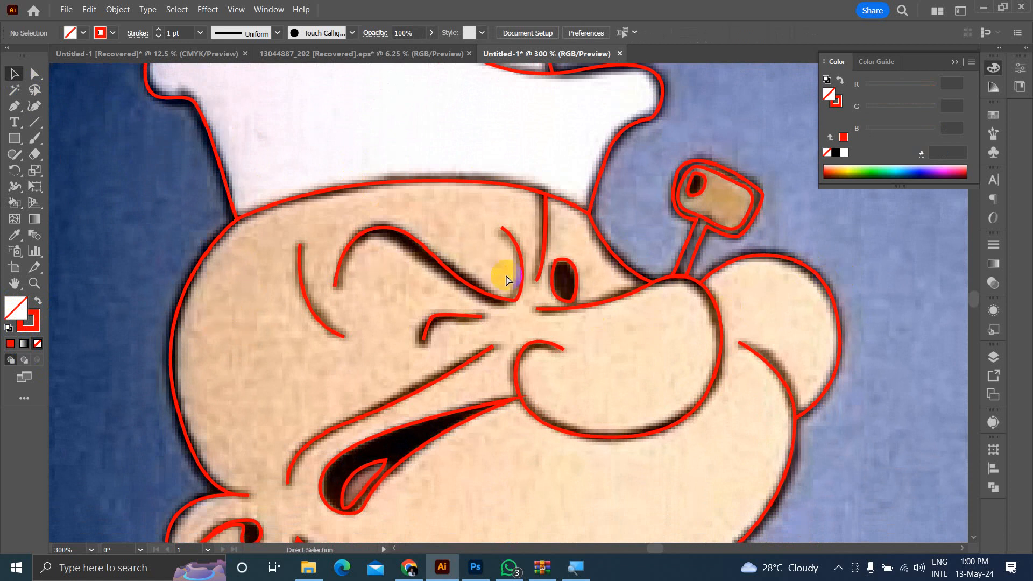
pyautogui.hscroll(-2, 501, 277)
pyautogui.hotkey('ctrl', '-')
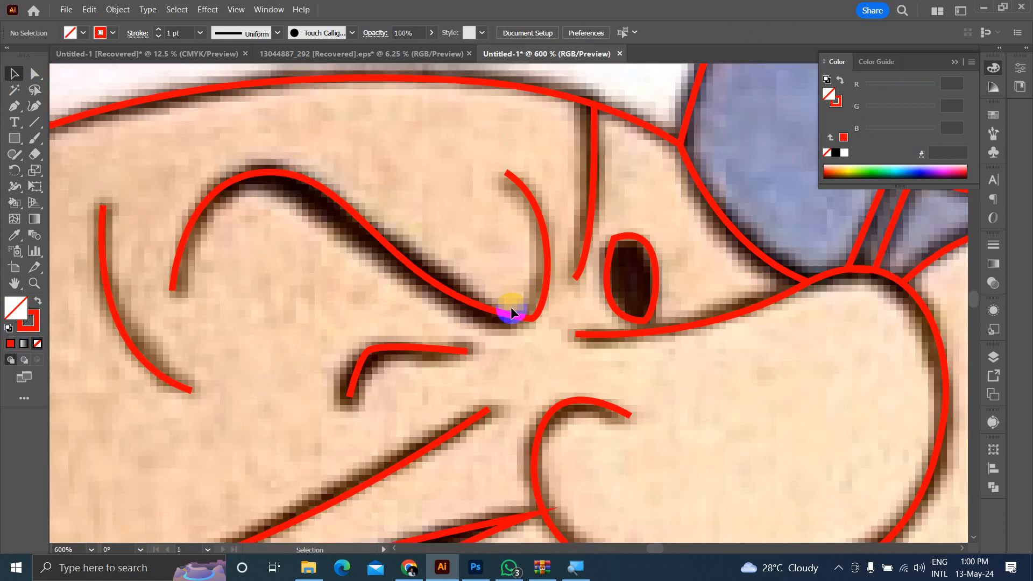
pyautogui.click(510, 312)
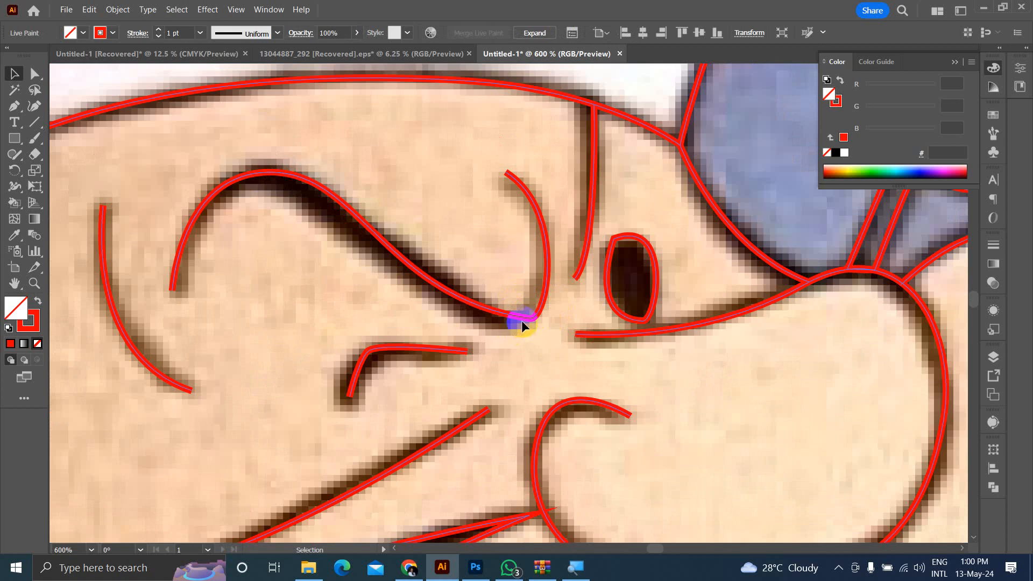
pyautogui.rightClick(521, 322)
pyautogui.click(344, 293)
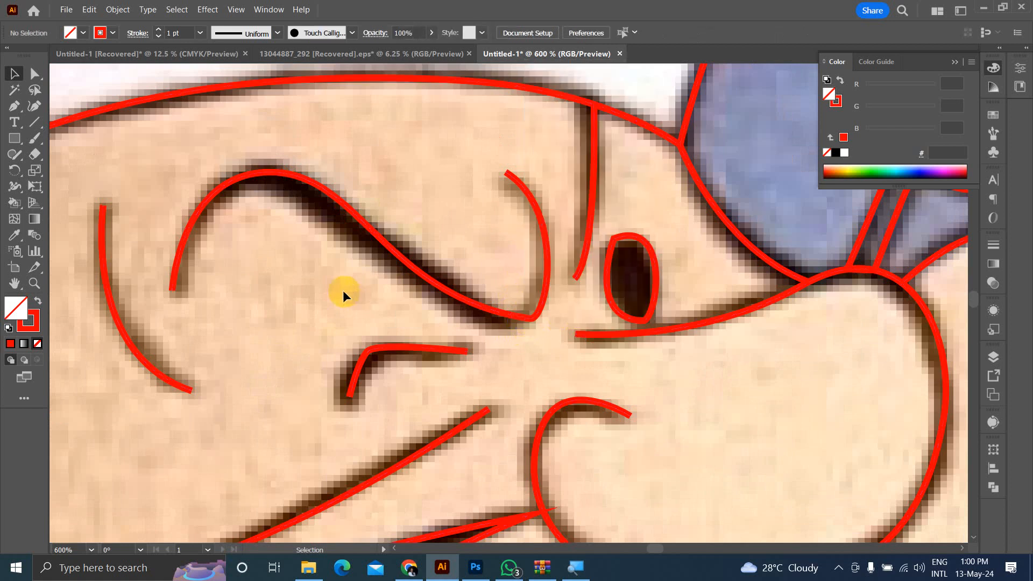
pyautogui.click(430, 284)
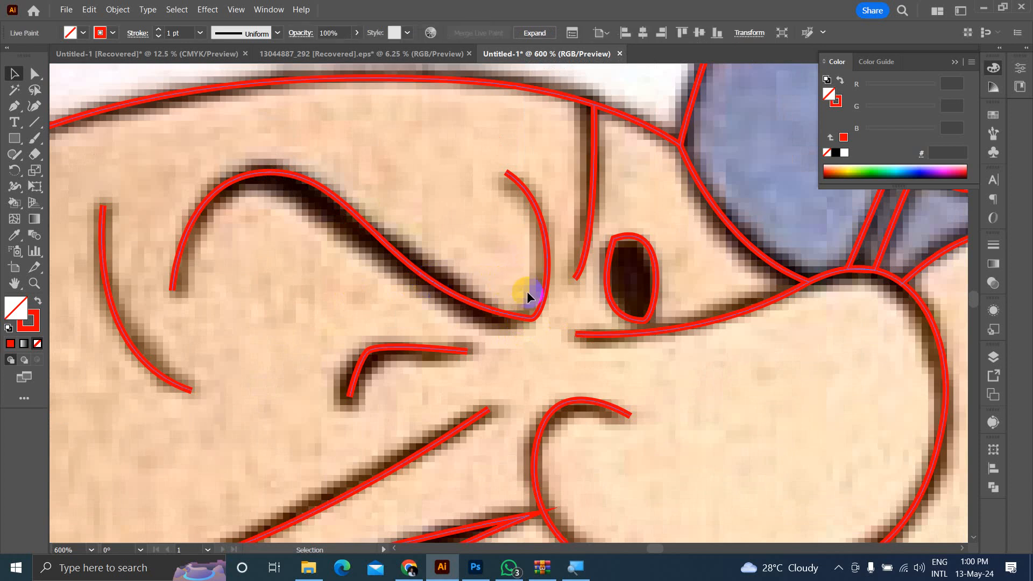
pyautogui.scroll(-6, 528, 294)
pyautogui.scroll(1, 527, 292)
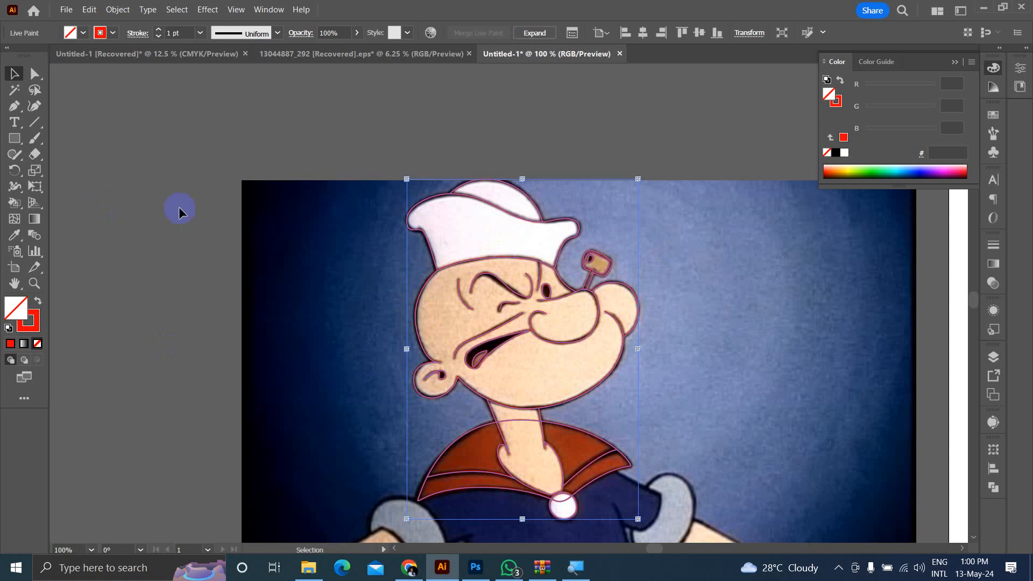
pyautogui.rightClick(539, 261)
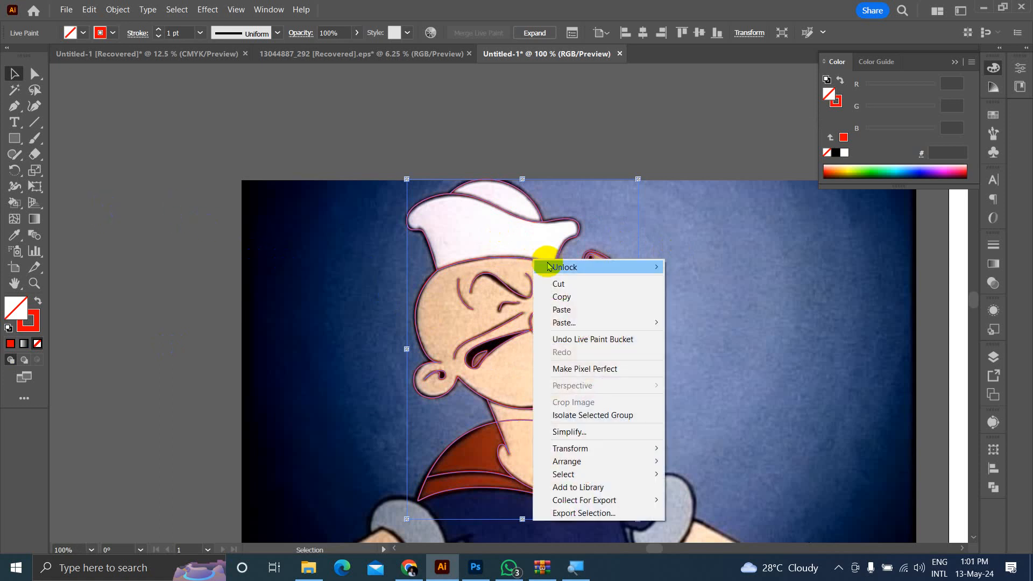
pyautogui.click(125, 311)
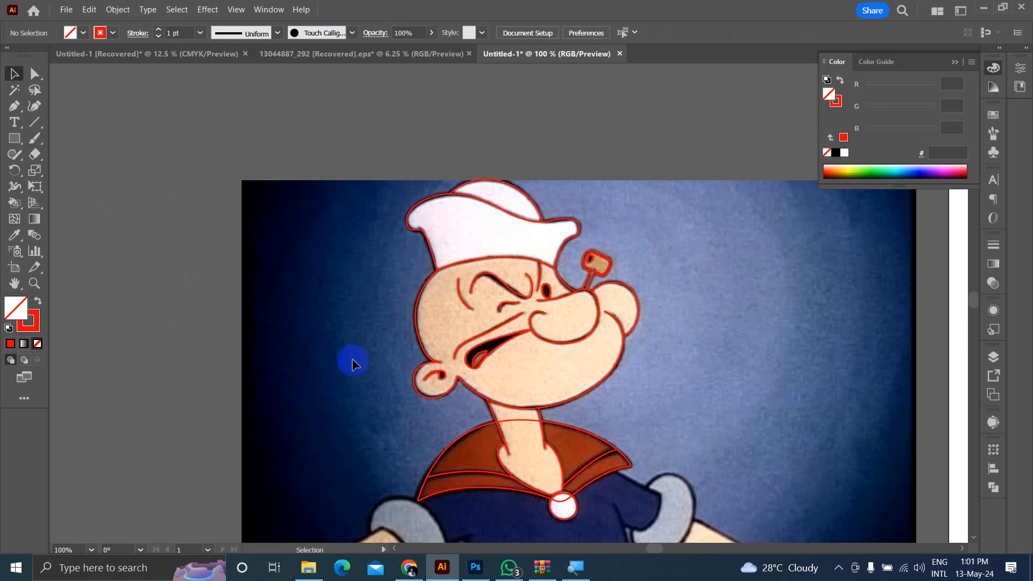
# Step: Try moving the Live Paint group away from the picture's head, undo the move, and deselect it
pyautogui.click(421, 344)
pyautogui.moveTo(421, 343); pyautogui.dragTo(225, 371)
pyautogui.hotkey('ctrl', 'z')
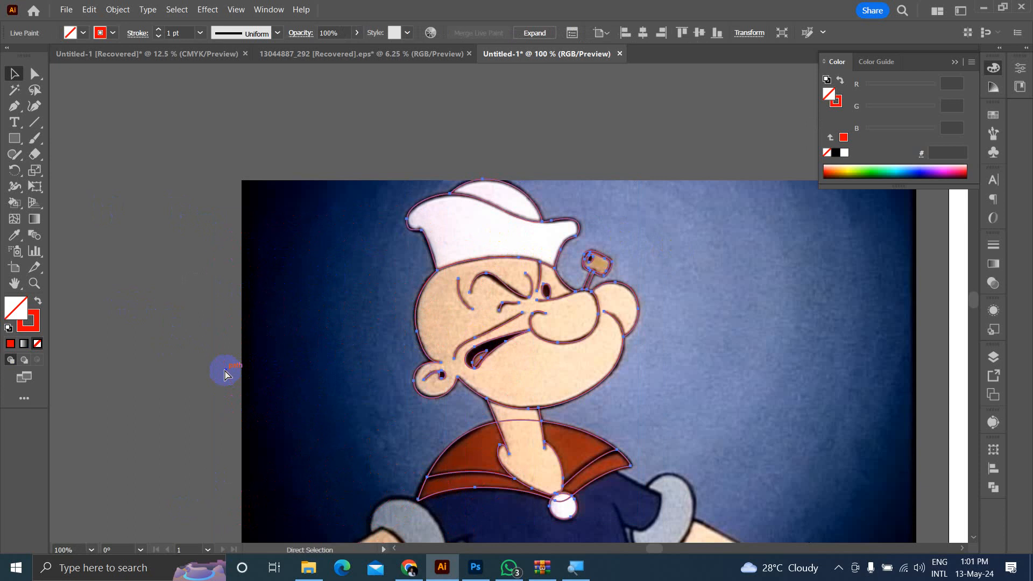
pyautogui.click(297, 317)
# Step: Isolate the Live Paint group and select the wavy eyebrow outline inside it
pyautogui.scroll(6, 506, 285)
pyautogui.scroll(-1, 495, 365)
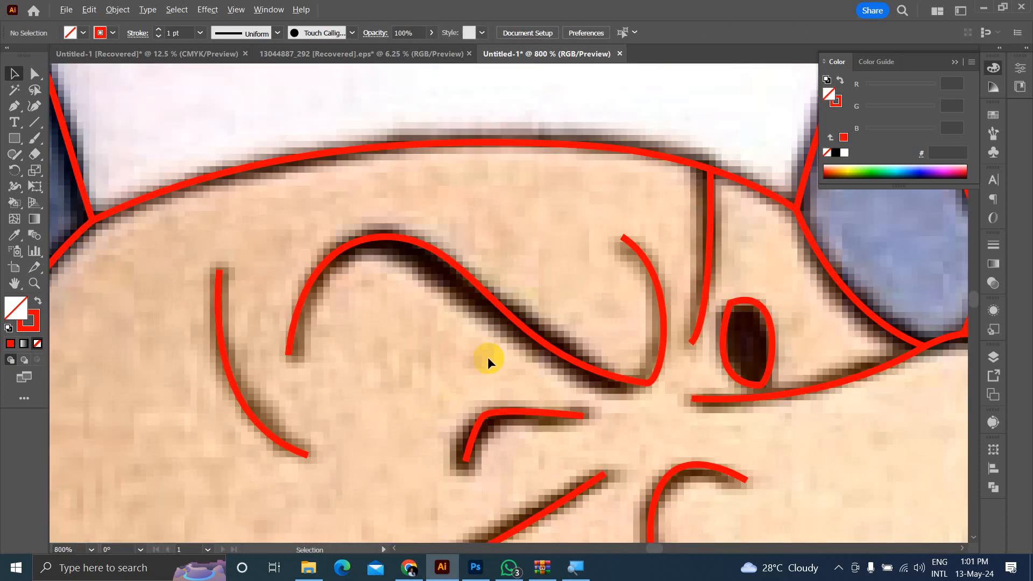
pyautogui.click(483, 295)
pyautogui.doubleClick(513, 320)
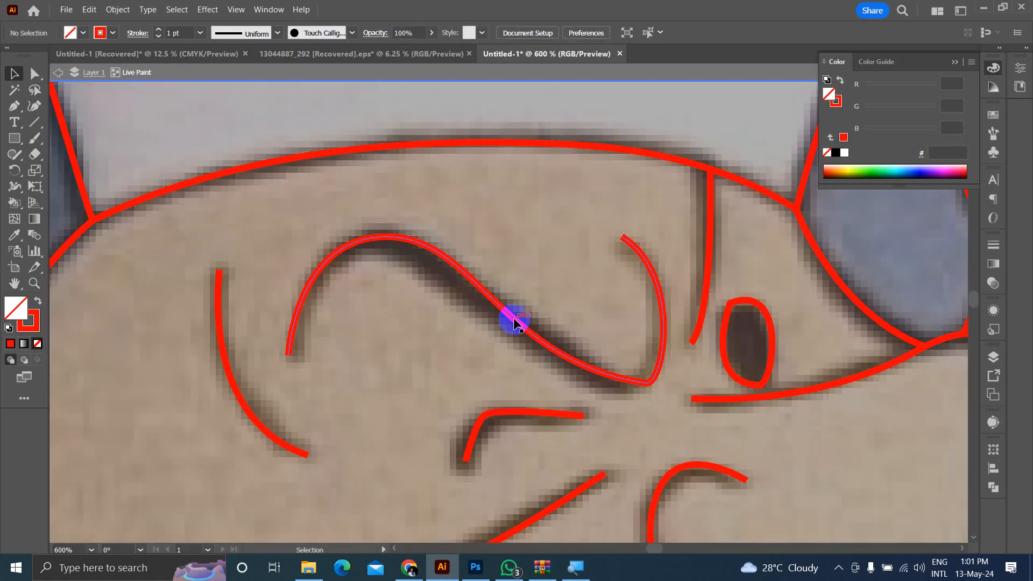
pyautogui.scroll(3, 668, 391)
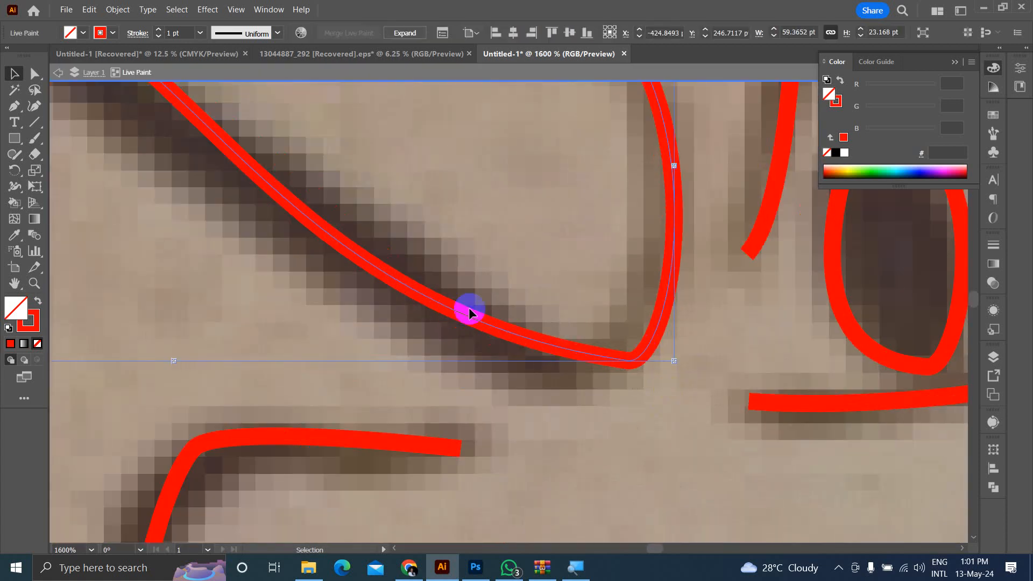
# Step: Reshape the eyebrow outline's lower corner with the Pen tool by pulling a direction handle out of its anchor point
pyautogui.click(14, 106)
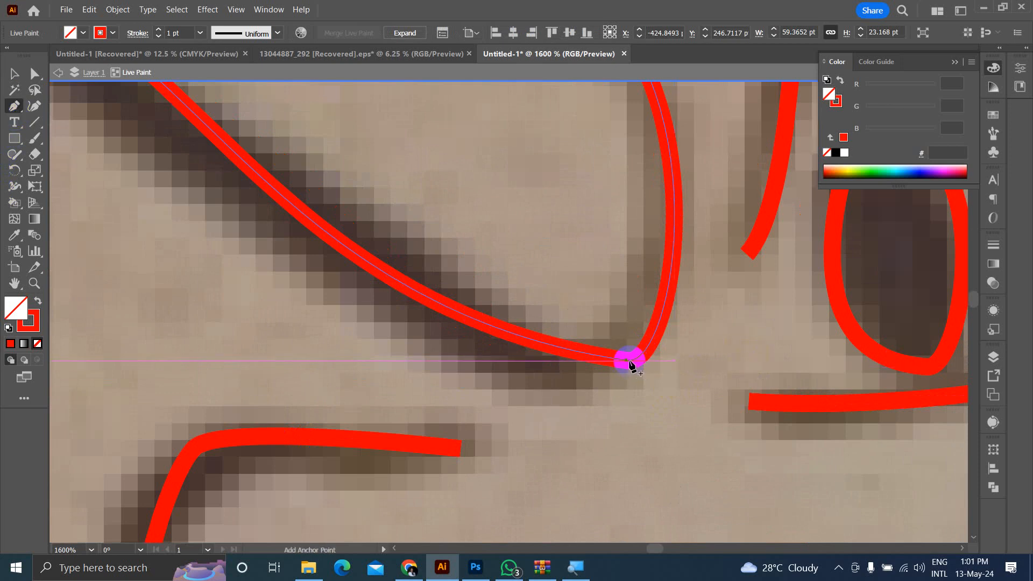
pyautogui.click(630, 361)
pyautogui.moveTo(629, 364)
pyautogui.mouseDown()
pyautogui.moveTo(584, 378)
pyautogui.moveTo(629, 377)
pyautogui.moveTo(652, 349)
pyautogui.mouseUp()
pyautogui.scroll(2, 593, 384)
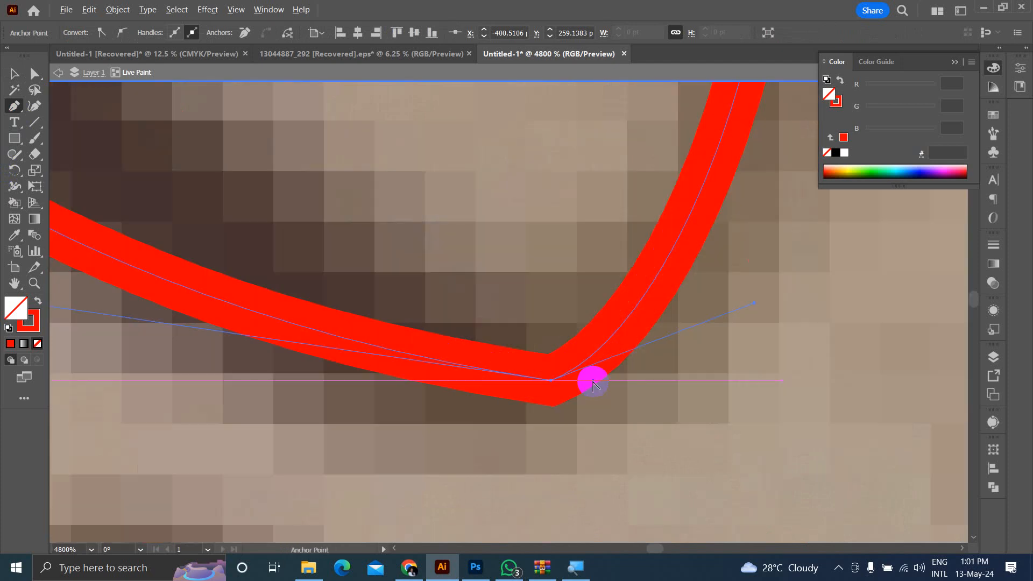
pyautogui.scroll(-3, 556, 433)
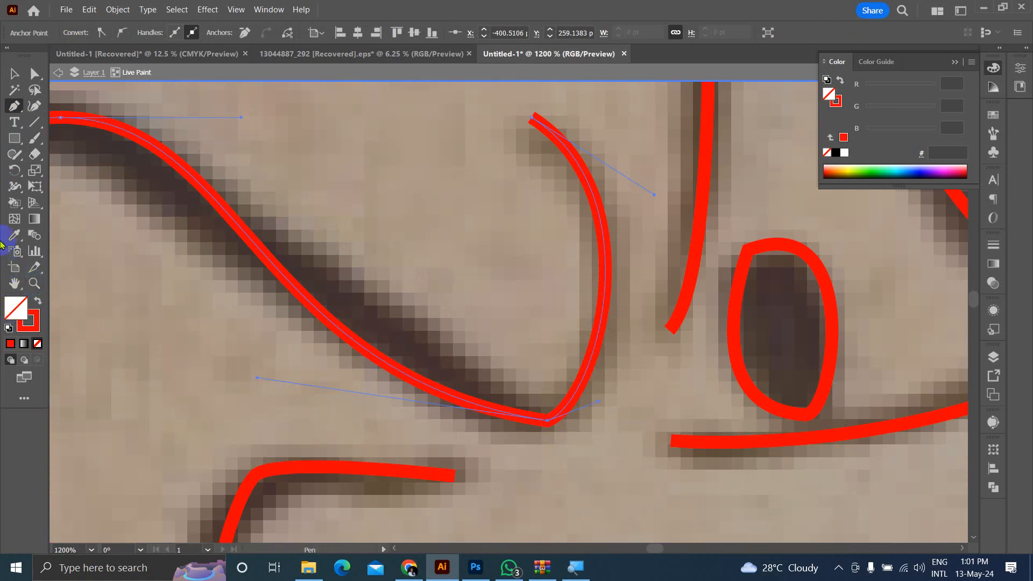
# Step: Round off the eyebrow outline's lower corner and the curves beside it with several strokes of the Smooth tool
pyautogui.click(15, 186)
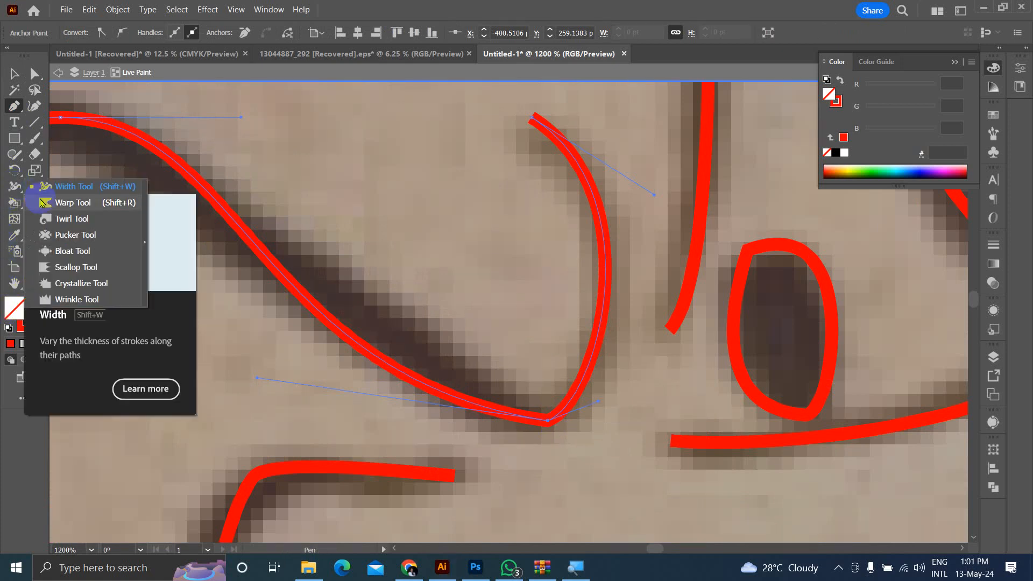
pyautogui.click(15, 154)
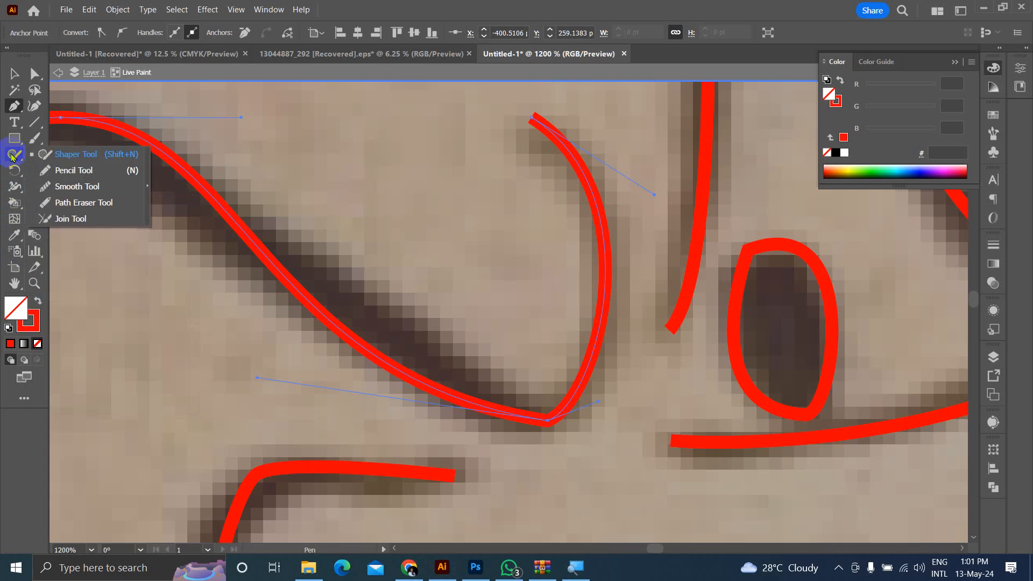
pyautogui.click(70, 189)
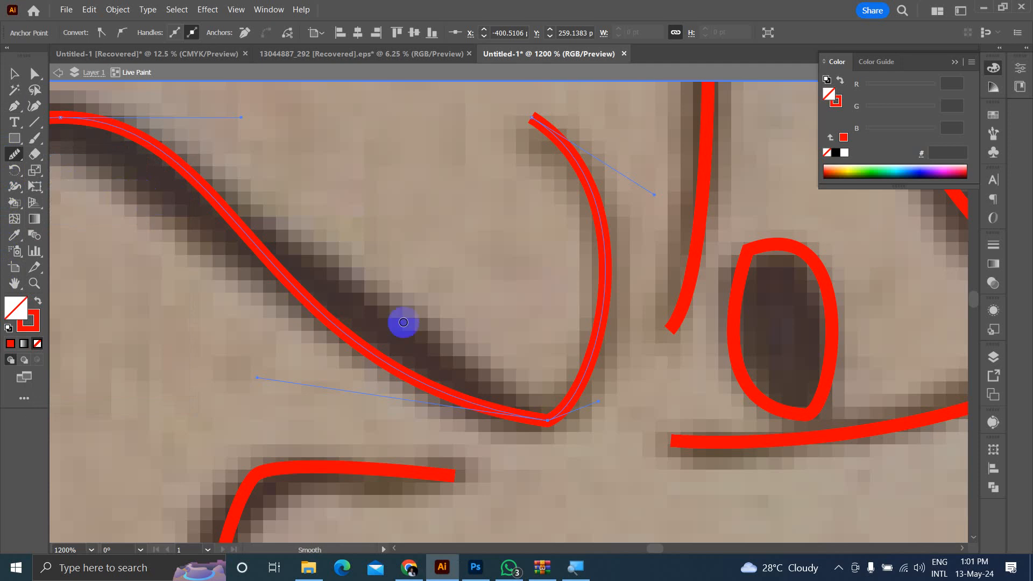
pyautogui.hscroll(-1, 574, 432)
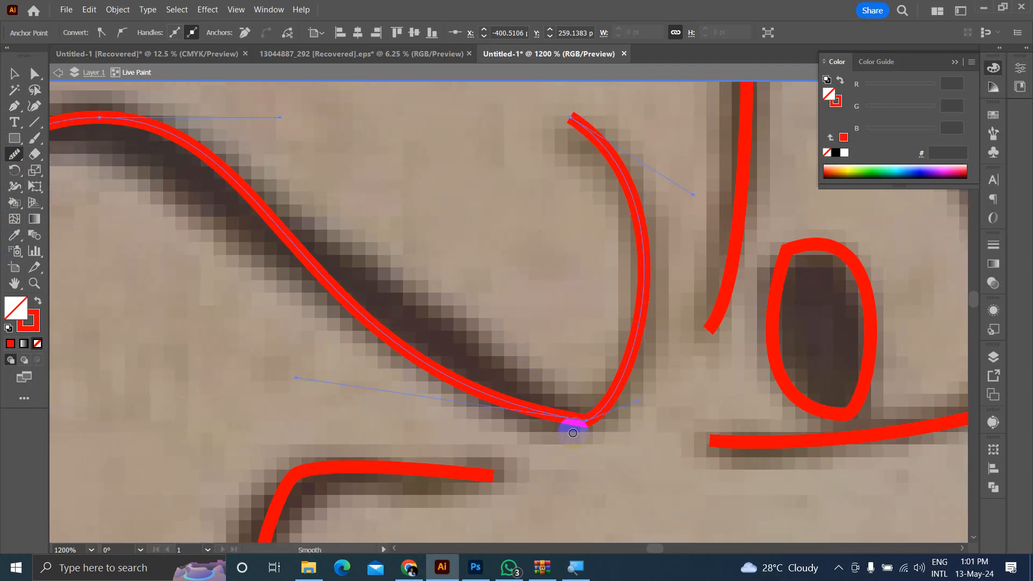
pyautogui.scroll(4, 599, 435)
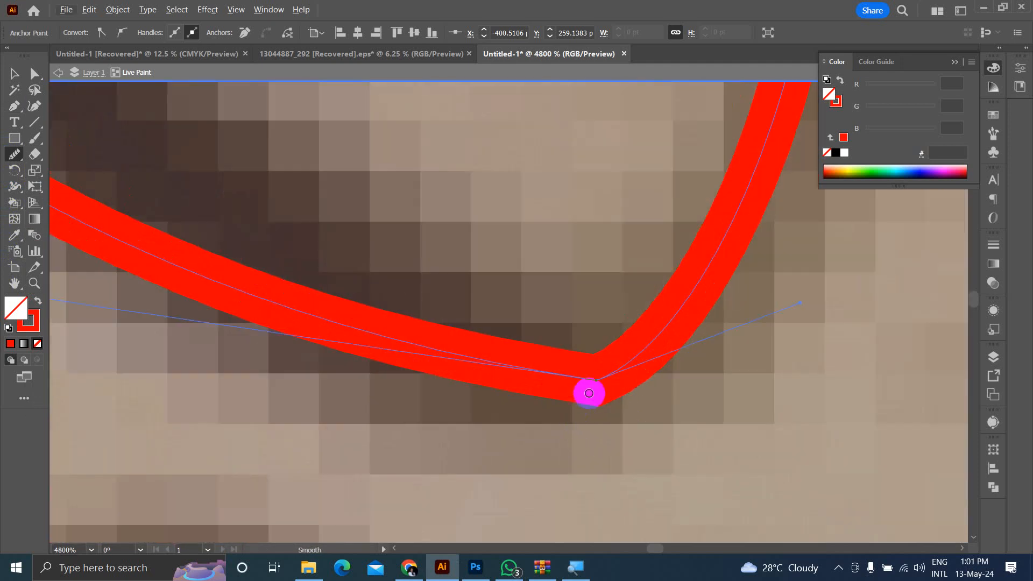
pyautogui.moveTo(592, 376)
pyautogui.mouseDown()
pyautogui.moveTo(639, 397)
pyautogui.moveTo(592, 380)
pyautogui.mouseUp()
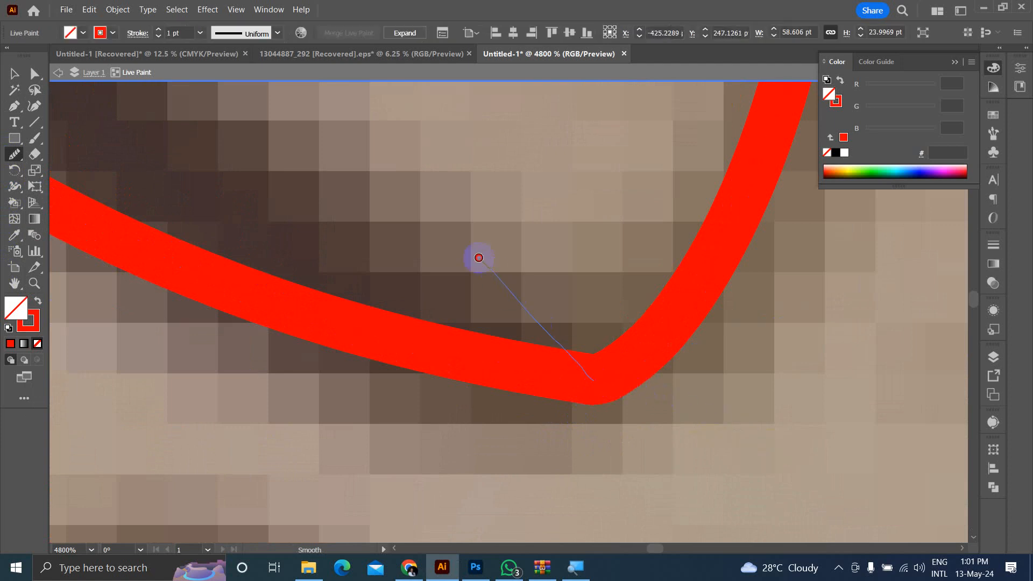
pyautogui.moveTo(592, 377); pyautogui.dragTo(362, 202)
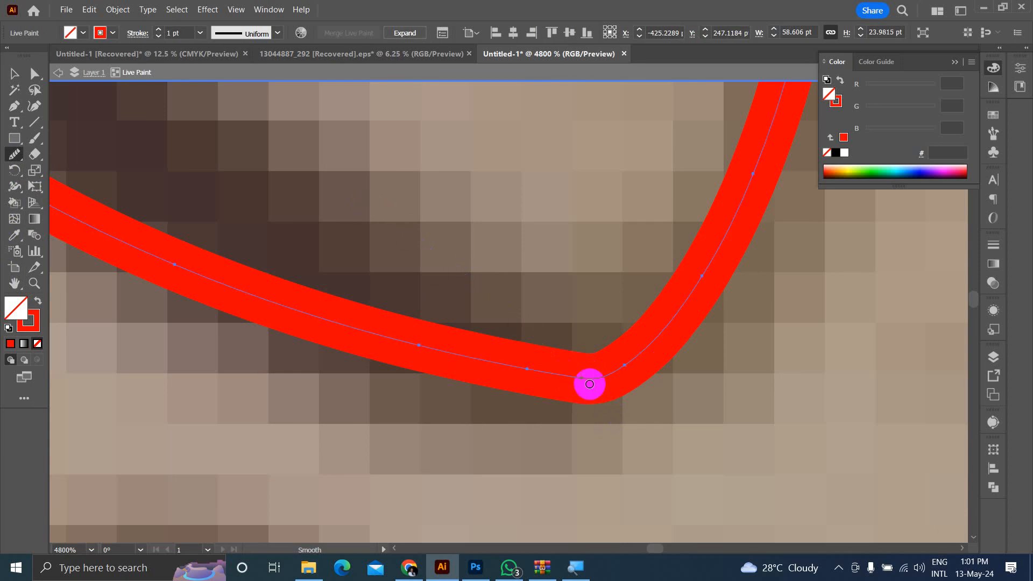
pyautogui.moveTo(583, 380); pyautogui.dragTo(289, 204)
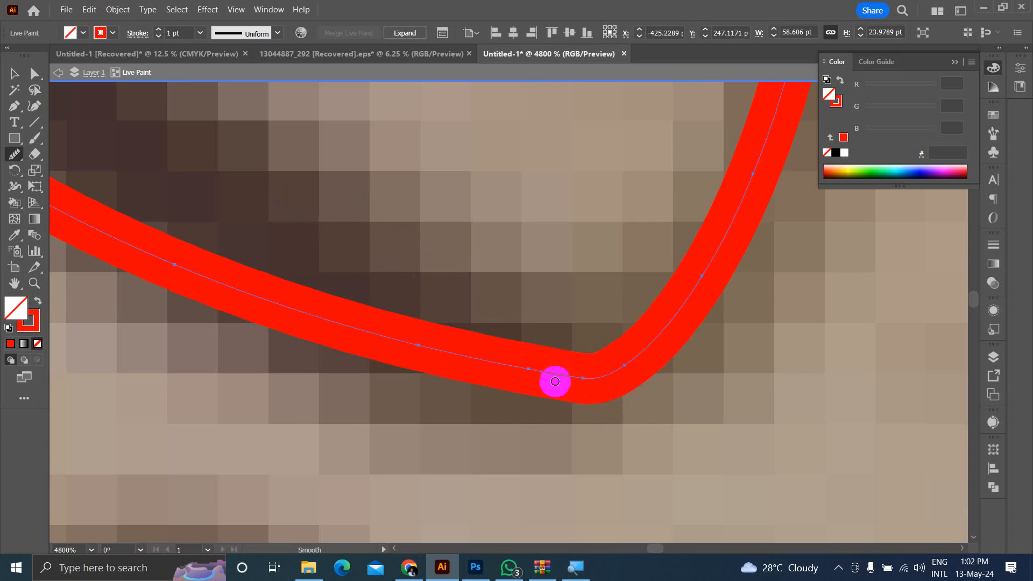
pyautogui.scroll(-5, 536, 398)
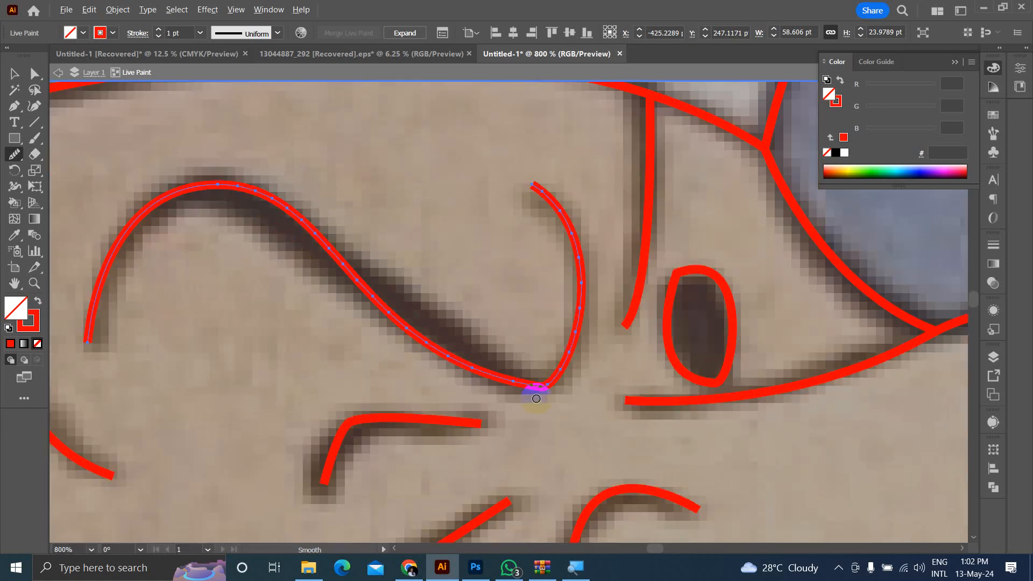
pyautogui.scroll(4, 536, 399)
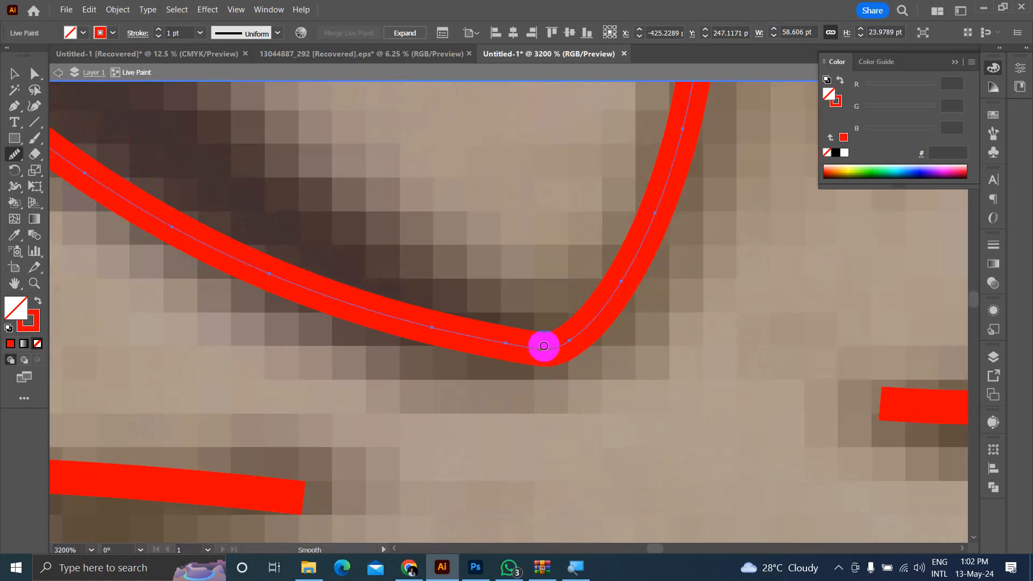
pyautogui.moveTo(200, 233)
pyautogui.mouseDown()
pyautogui.moveTo(352, 291)
pyautogui.moveTo(509, 323)
pyautogui.moveTo(559, 350)
pyautogui.moveTo(632, 260)
pyautogui.moveTo(618, 230)
pyautogui.moveTo(578, 330)
pyautogui.mouseUp()
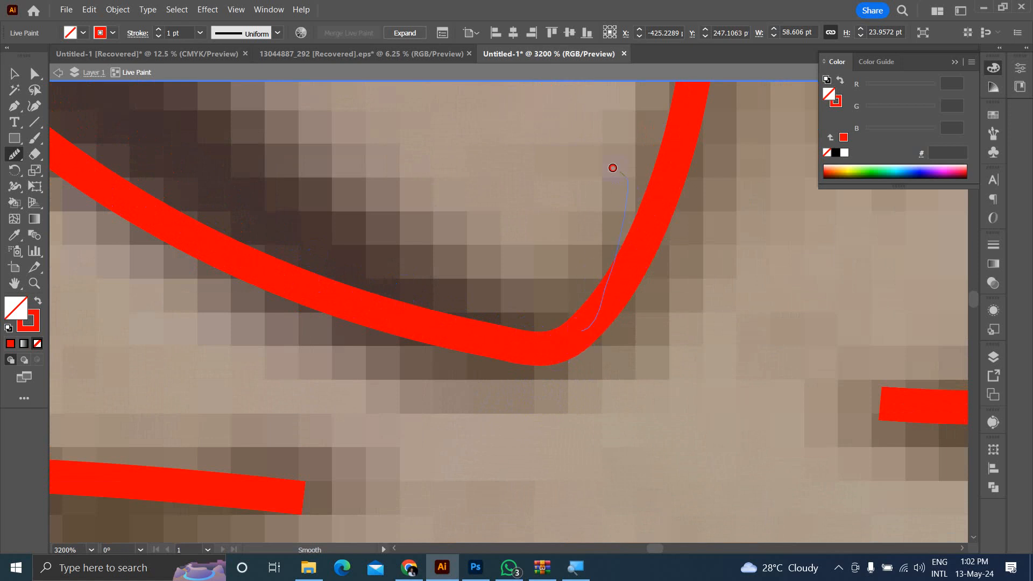
pyautogui.scroll(-6, 442, 300)
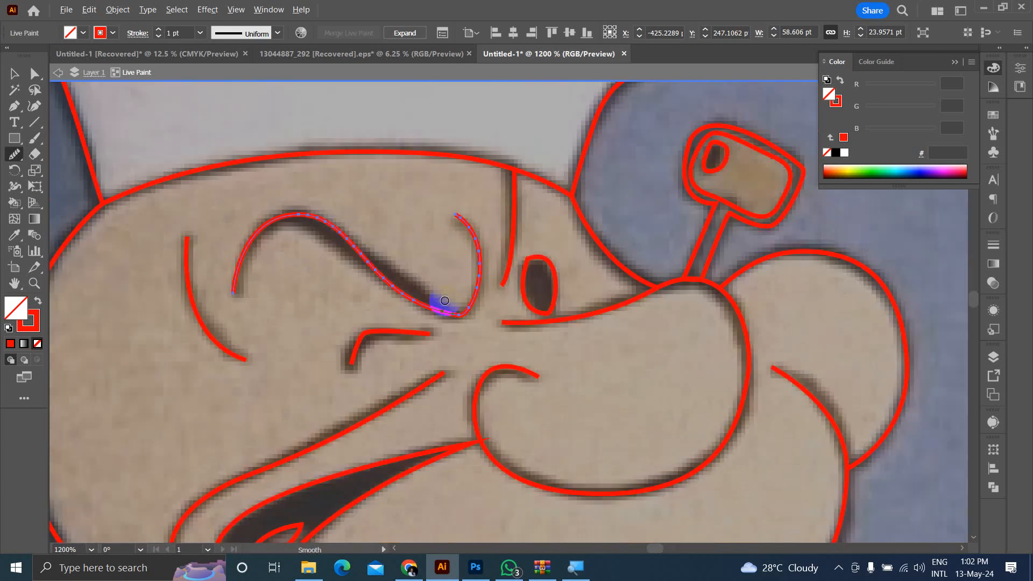
# Step: Try applying Width Profile 1 to the selected eyebrow outline, and leave the isolated Live Paint group
pyautogui.click(14, 73)
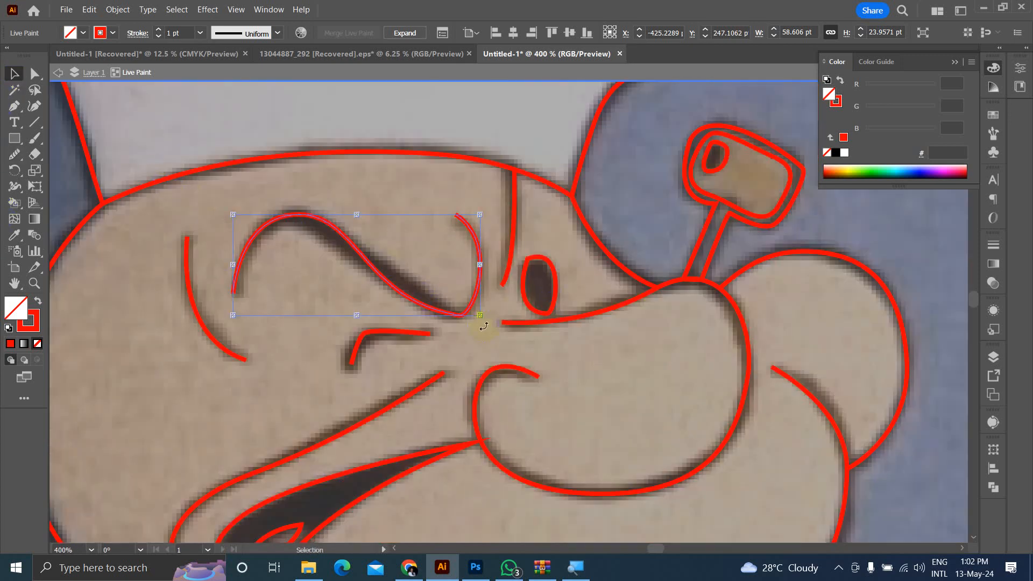
pyautogui.click(350, 252)
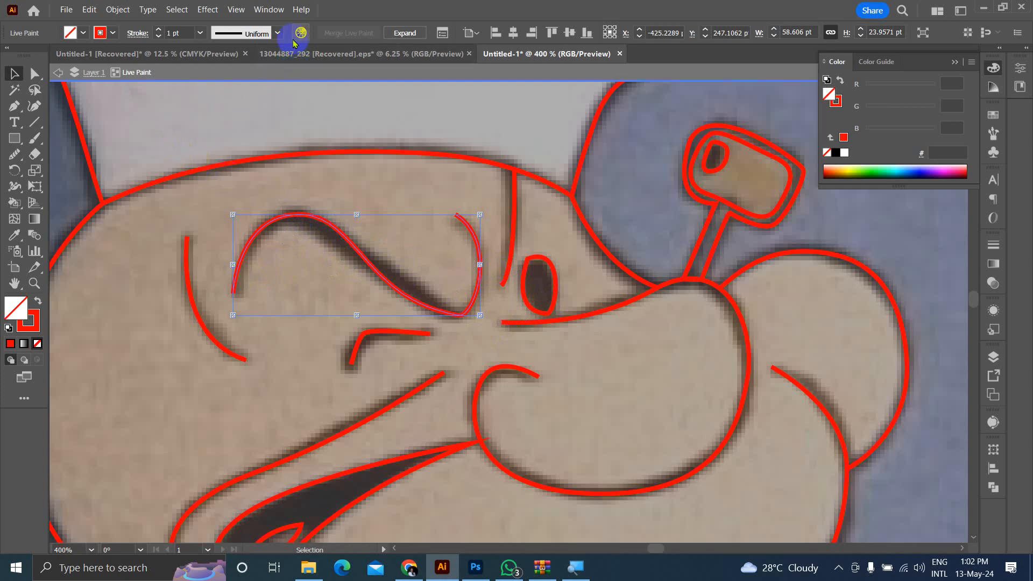
pyautogui.click(278, 33)
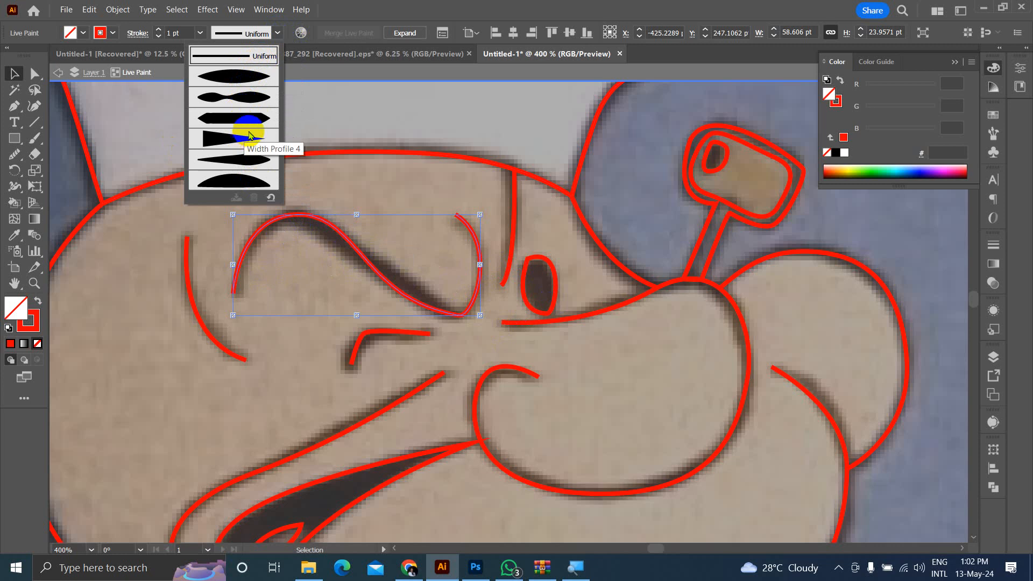
pyautogui.click(234, 84)
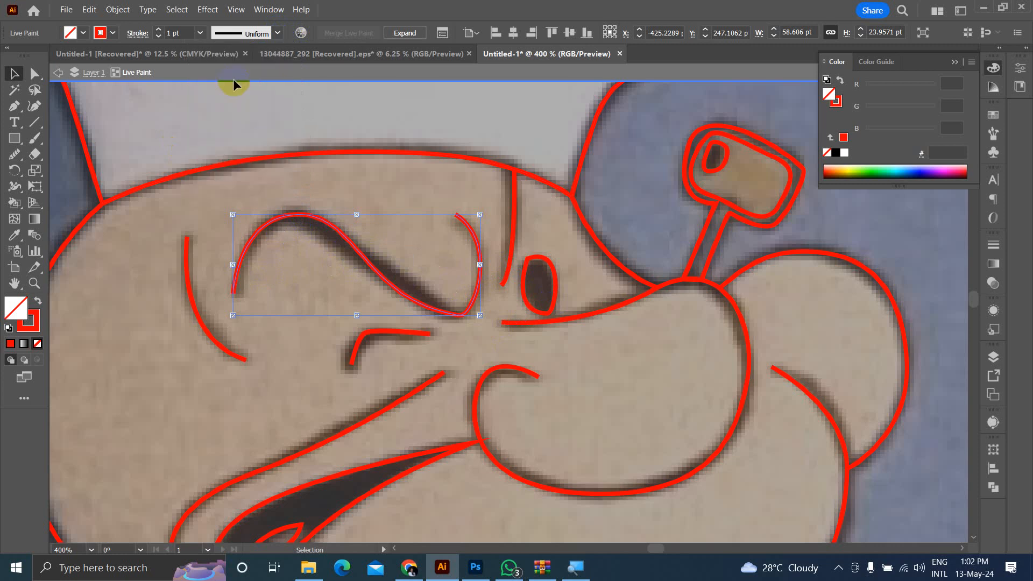
pyautogui.click(139, 246)
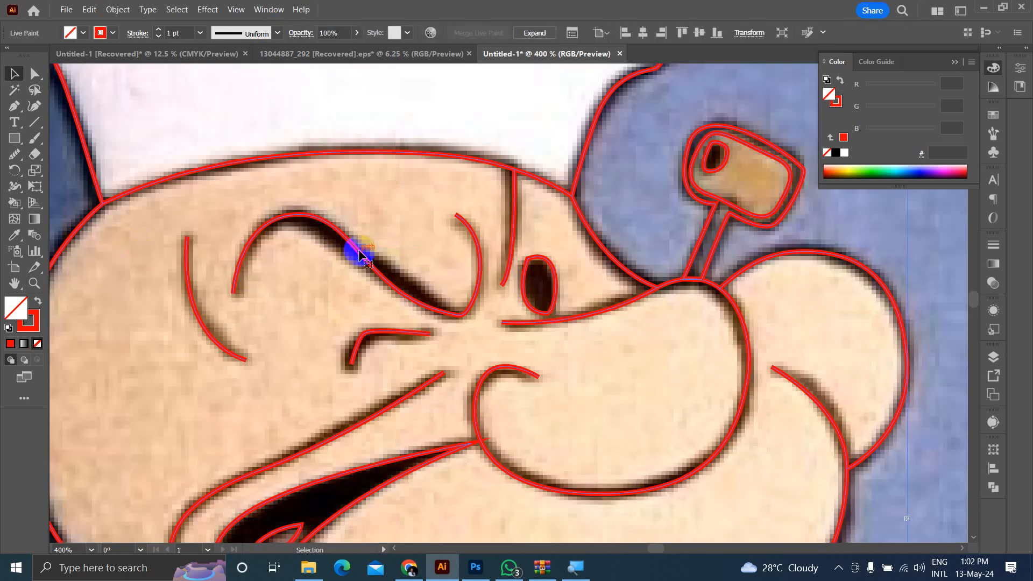
# Step: Isolate the Live Paint group again, reselect the eyebrow outline, and try Width Profile 4 and Width Profile 1 on it
pyautogui.doubleClick(358, 250)
pyautogui.click(358, 251)
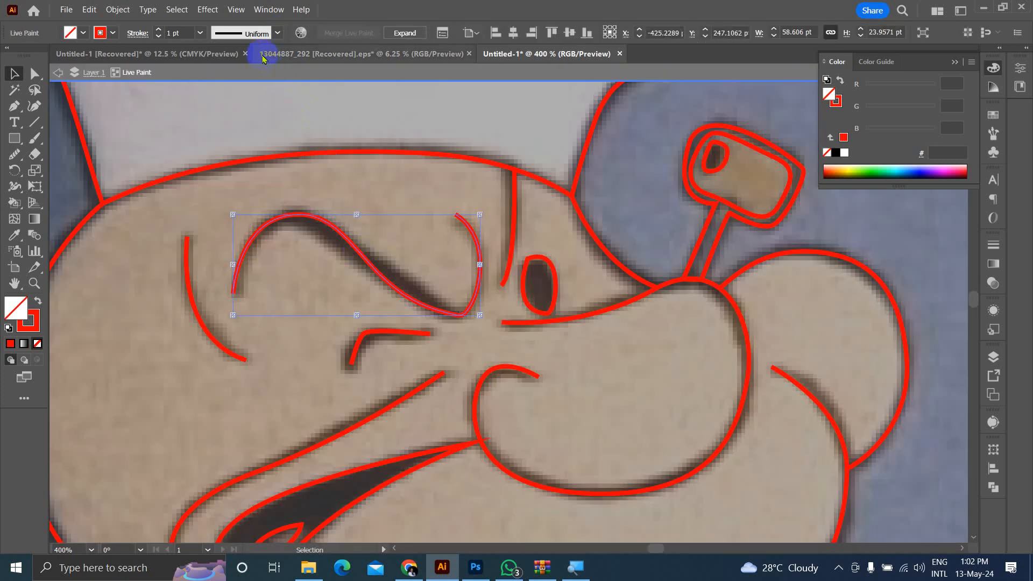
pyautogui.click(276, 40)
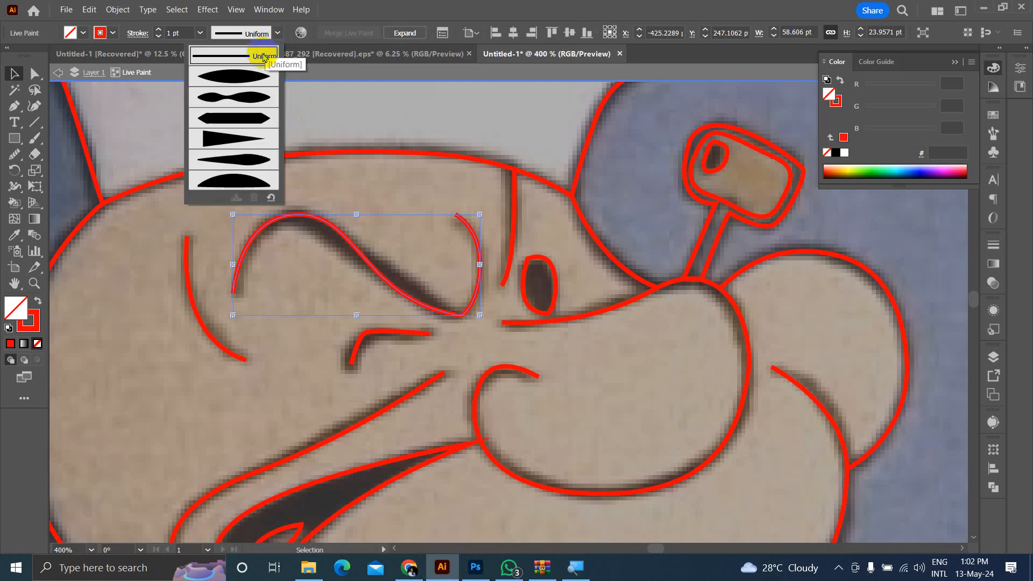
pyautogui.click(242, 136)
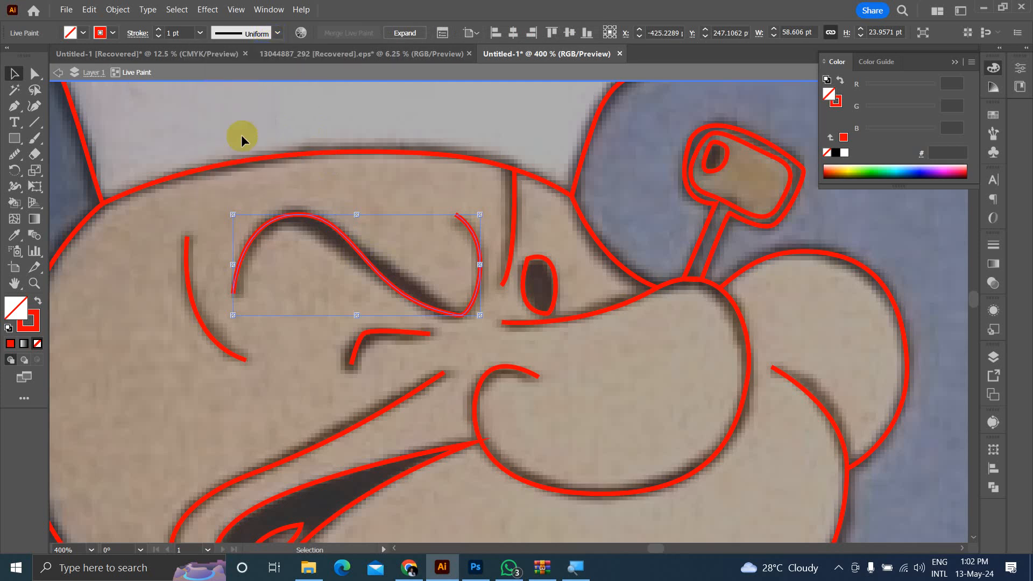
pyautogui.click(280, 36)
pyautogui.click(258, 80)
# Step: Try swapping the eyebrow outline's fill and stroke, undo the swap, and reselect the outline
pyautogui.click(36, 301)
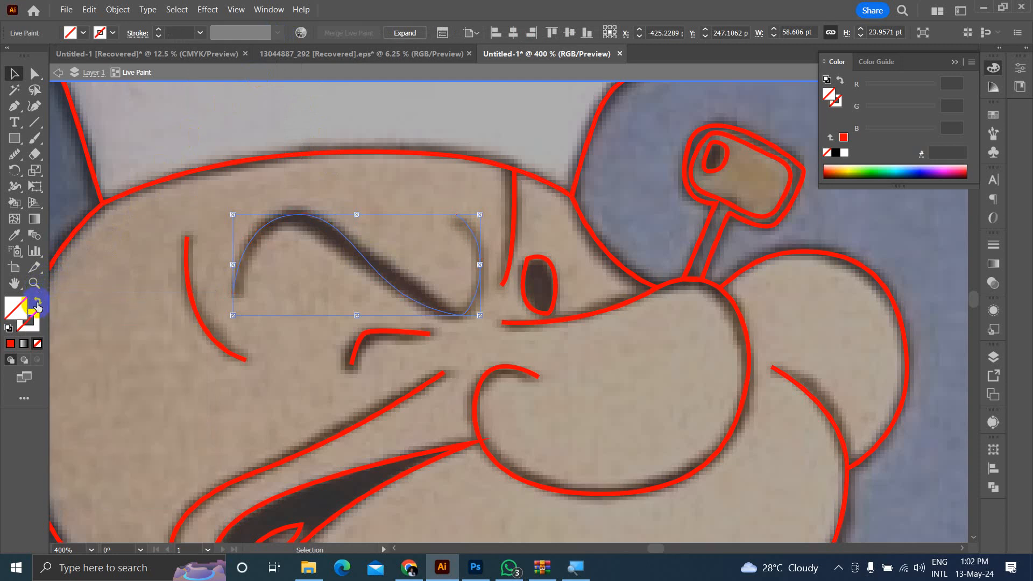
pyautogui.hotkey('ctrl', 'z')
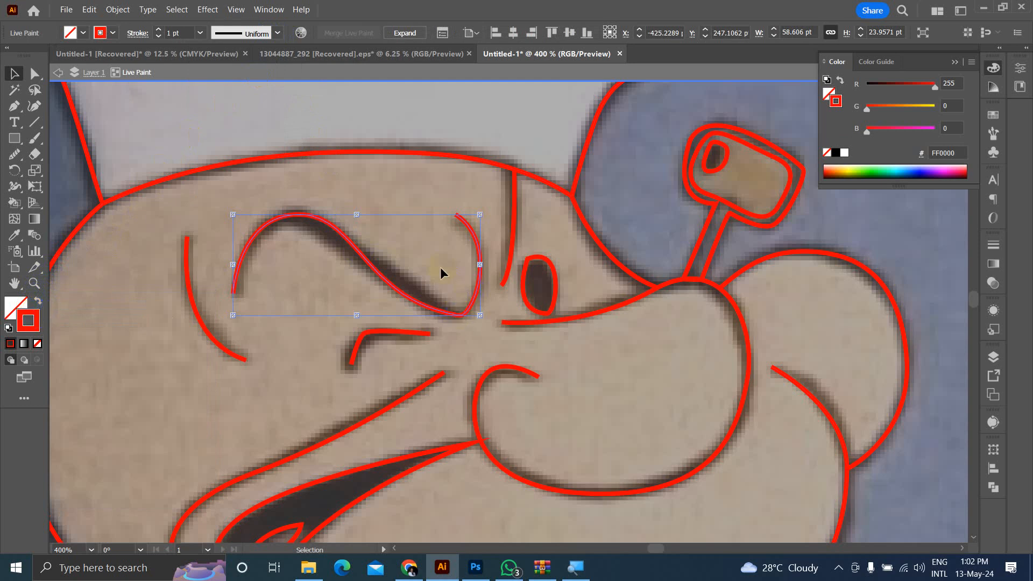
pyautogui.click(411, 190)
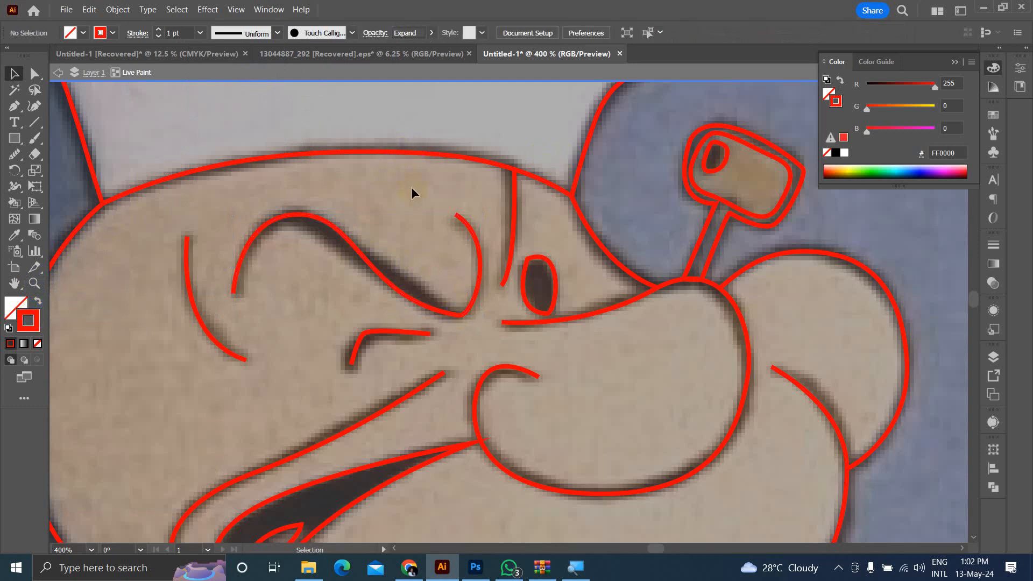
pyautogui.click(370, 265)
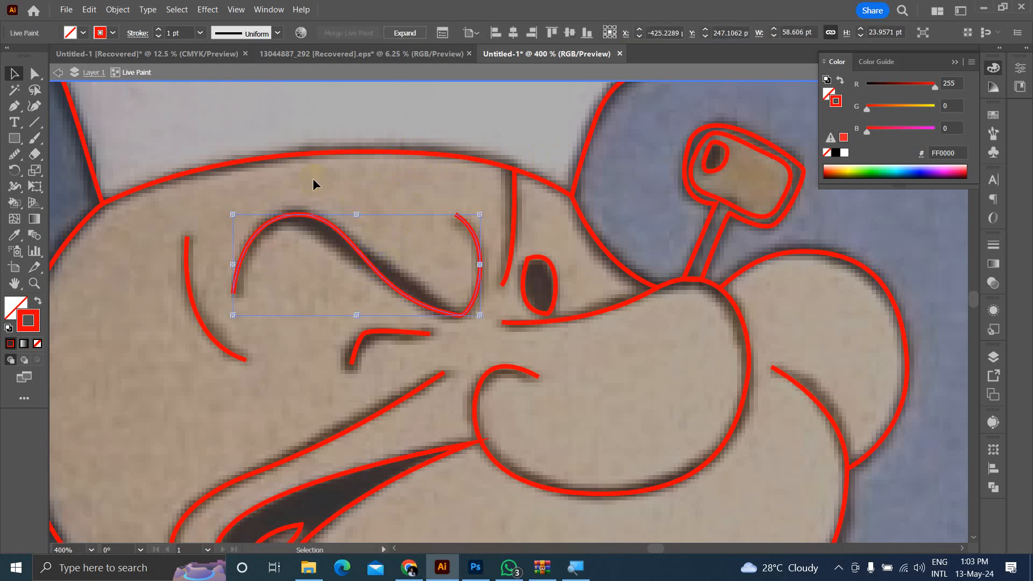
# Step: Try a heavier stroke weight on the eyebrow outline and return it to 1 pt
pyautogui.click(169, 31)
pyautogui.press('Up')
pyautogui.press('Up')
pyautogui.press('Down')
pyautogui.press('Down')
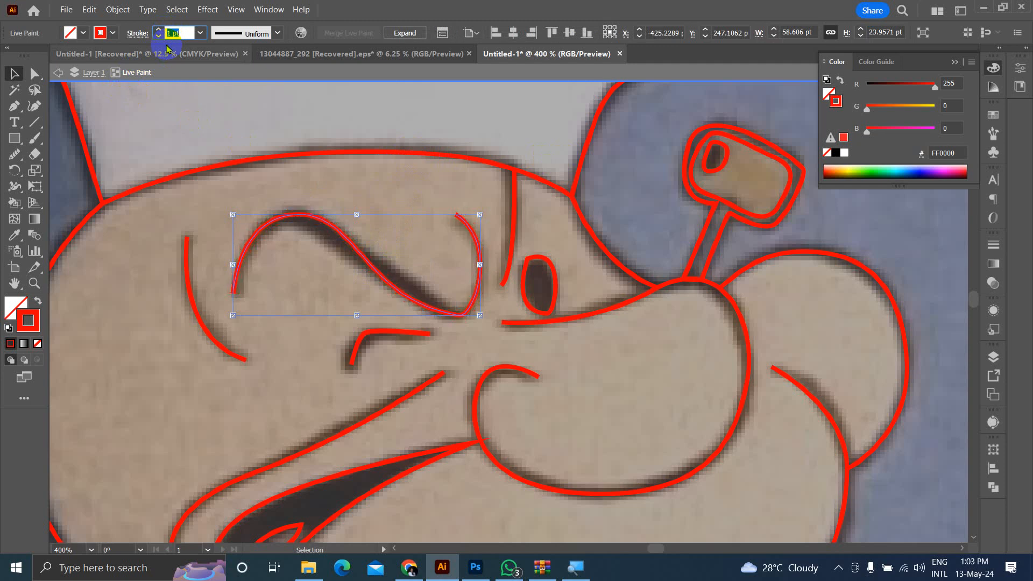
# Step: Try Width Profile 6 and Width Profile 1 on the eyebrow outline's 1 pt stroke
pyautogui.click(277, 32)
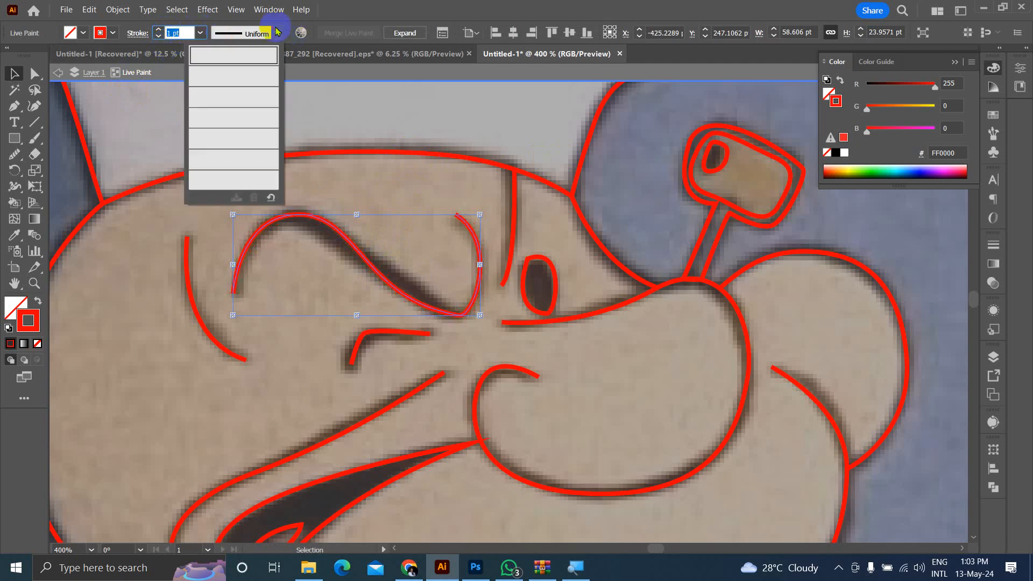
pyautogui.click(245, 180)
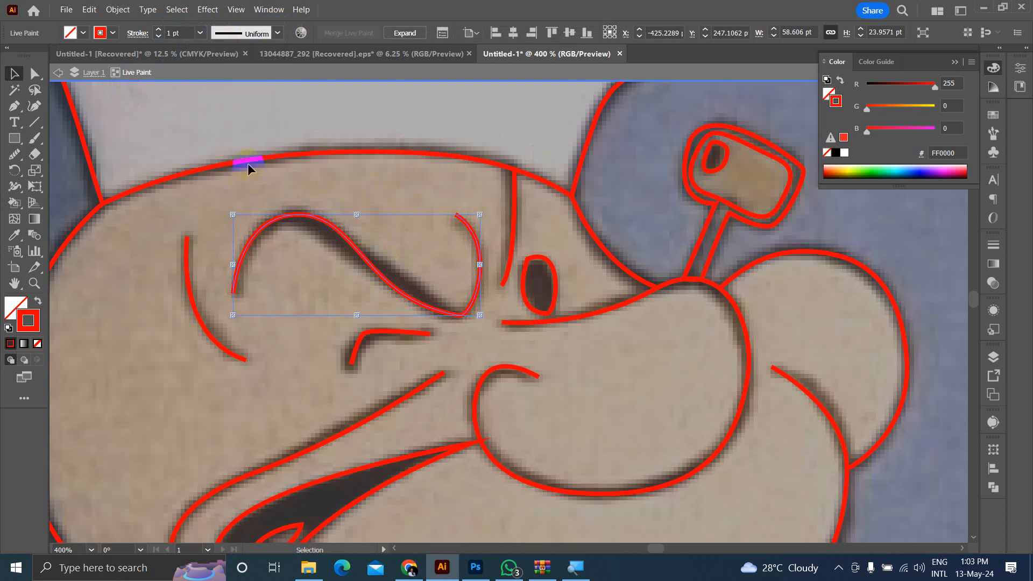
pyautogui.click(277, 33)
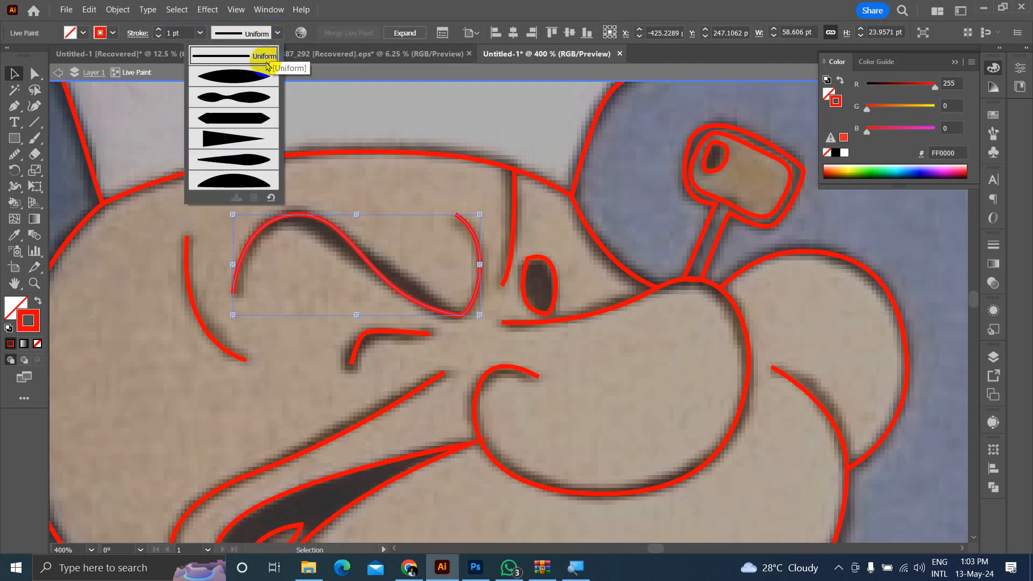
pyautogui.click(263, 79)
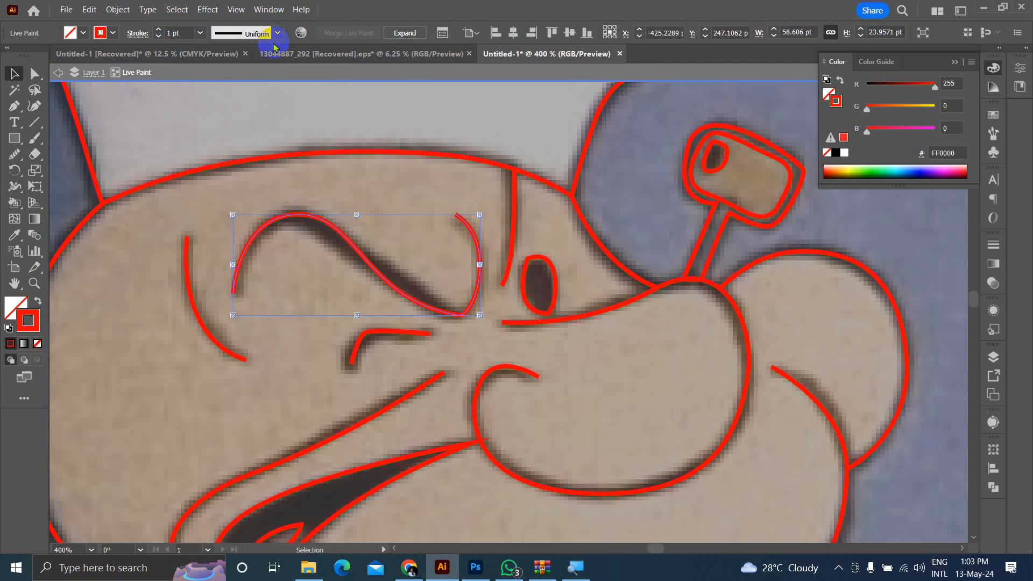
# Step: Leave isolation mode, reselect the Live Paint group over the Popeye picture, and isolate it again
pyautogui.doubleClick(121, 111)
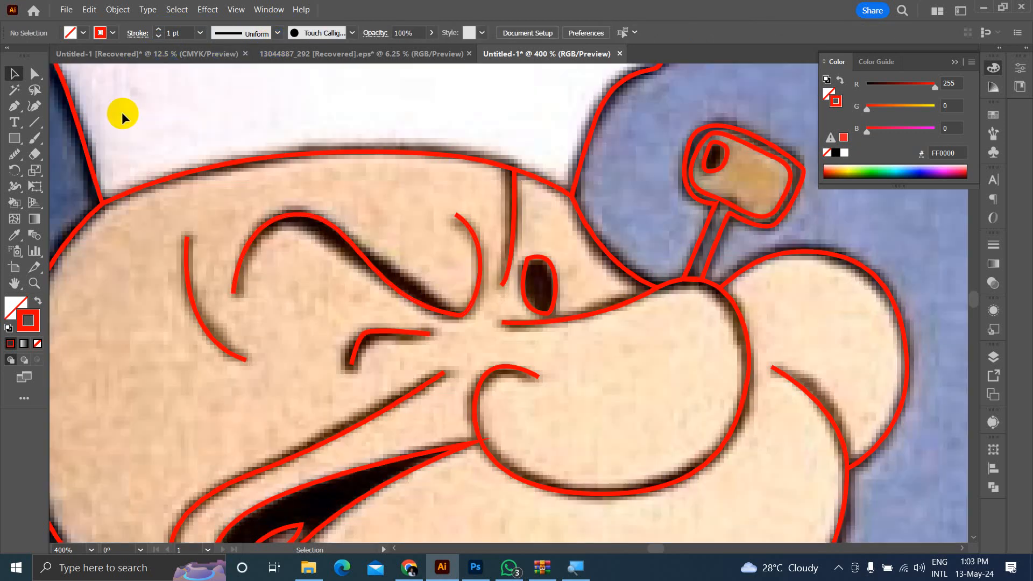
pyautogui.click(393, 299)
pyautogui.click(361, 266)
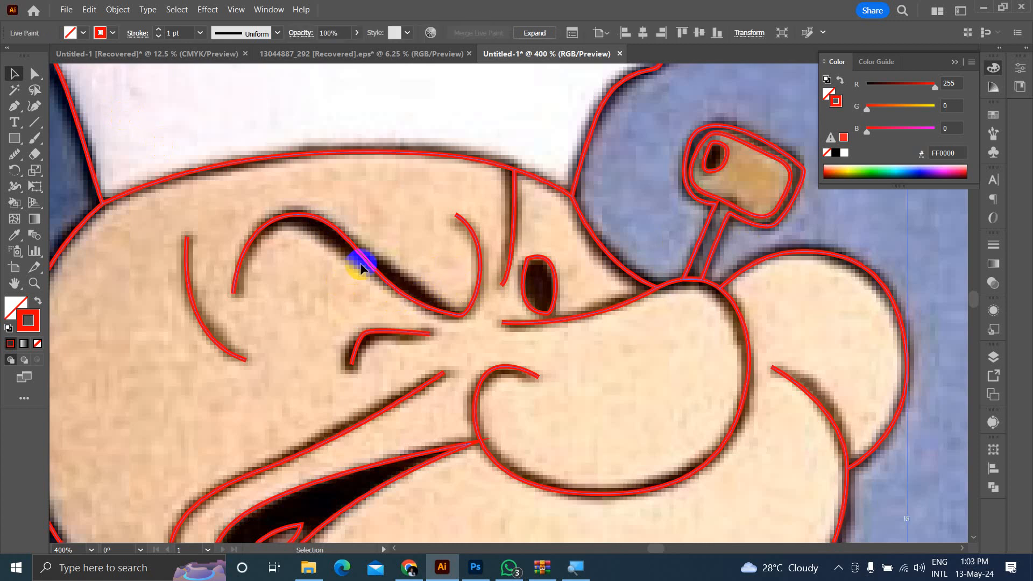
pyautogui.rightClick(363, 257)
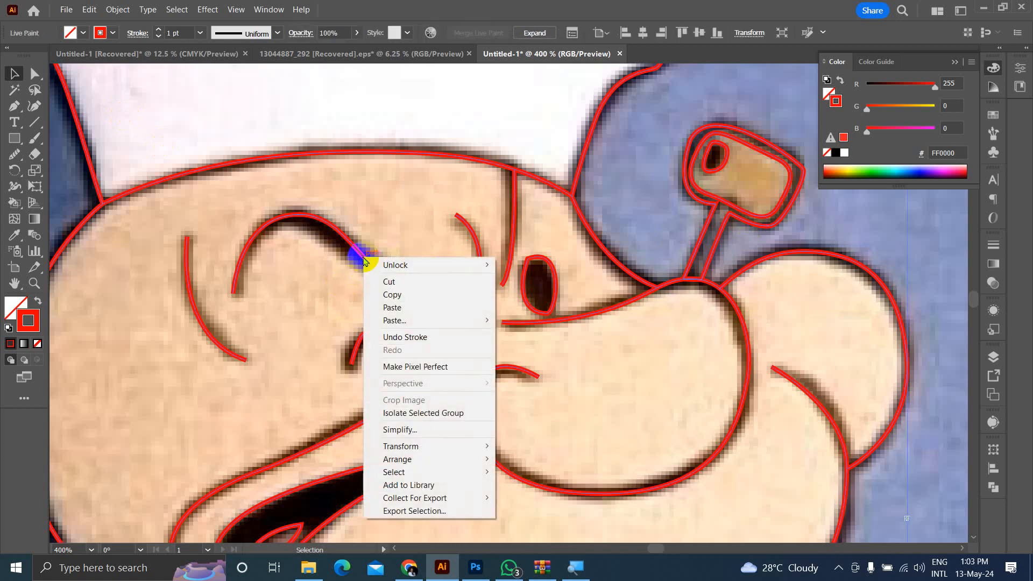
pyautogui.click(424, 413)
pyautogui.press('Escape')
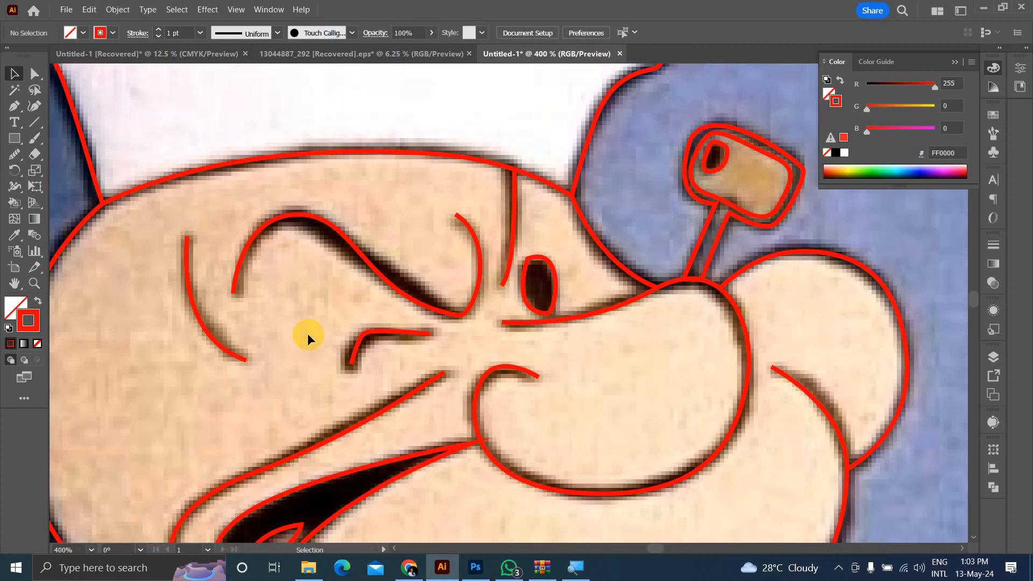
pyautogui.scroll(-6, 323, 311)
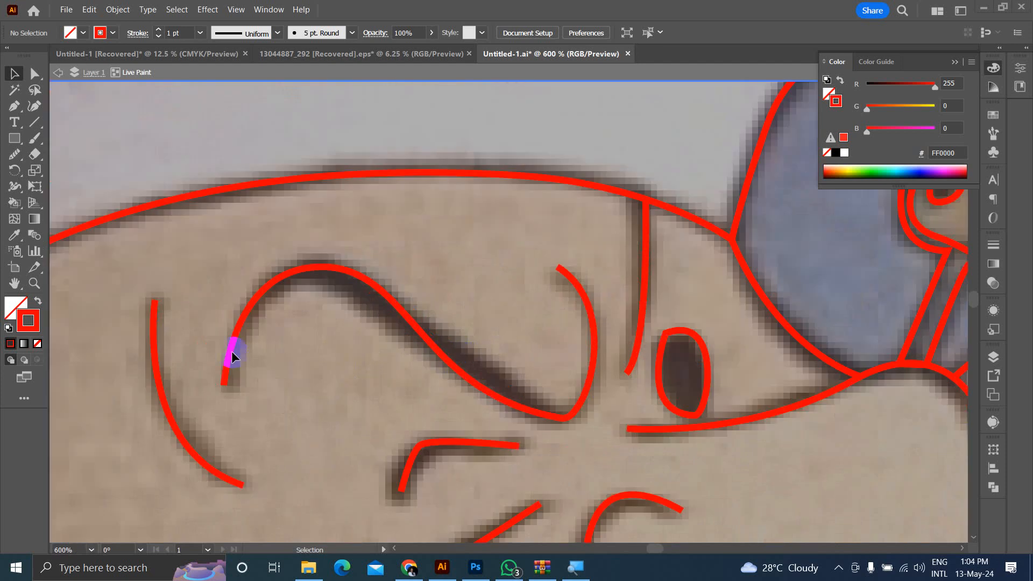
# Step: Try to vary the eyebrow outline's stroke thickness with the Width Tool inside the isolated Live Paint group
pyautogui.click(14, 187)
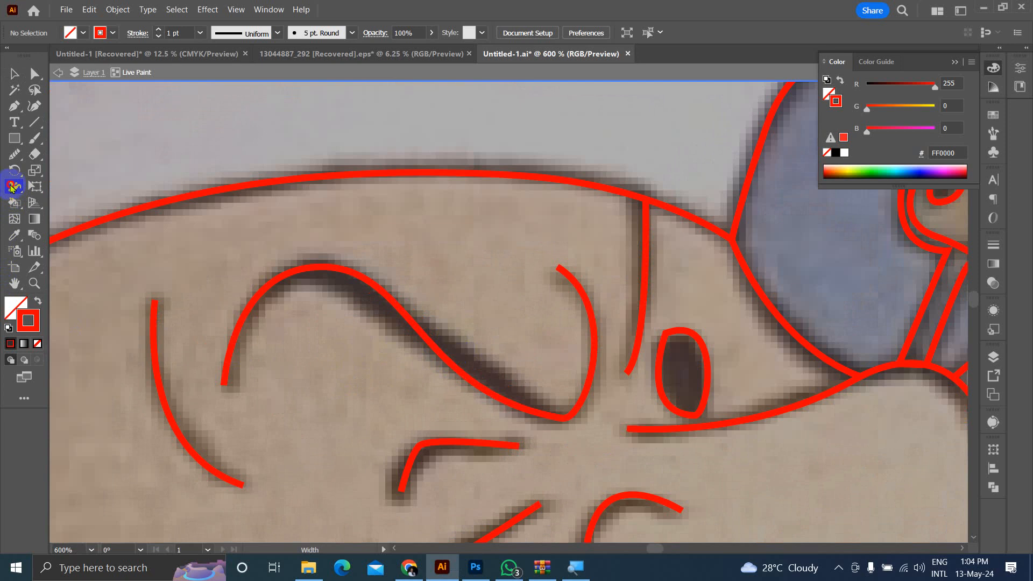
pyautogui.click(12, 188)
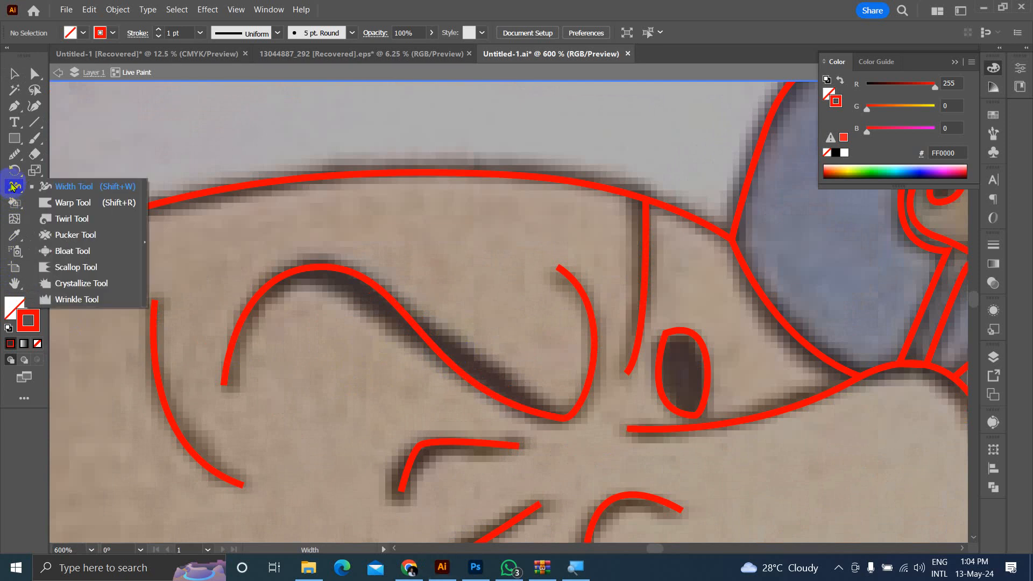
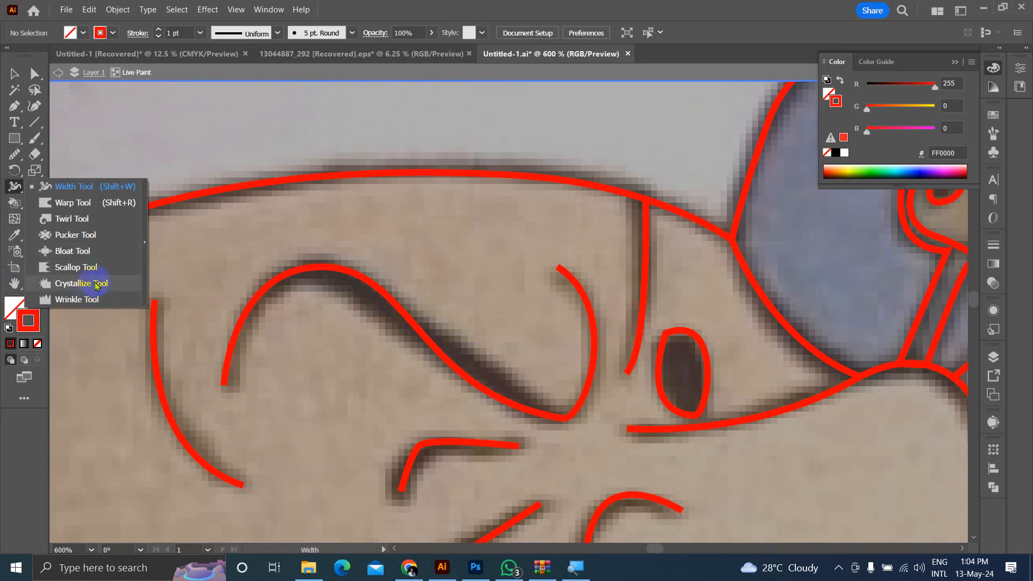
pyautogui.click(104, 192)
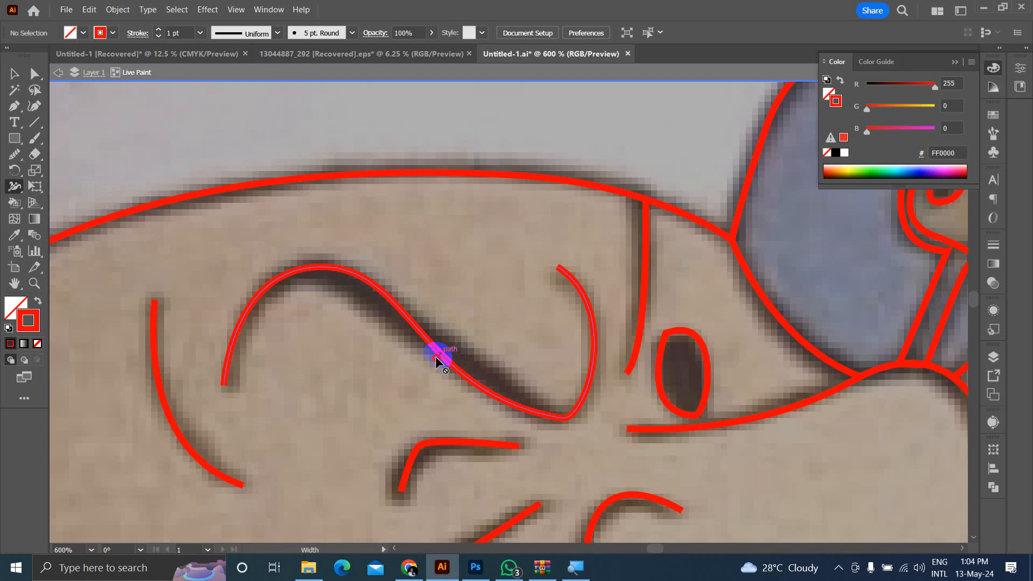
pyautogui.scroll(-3, 431, 351)
pyautogui.scroll(3, 435, 360)
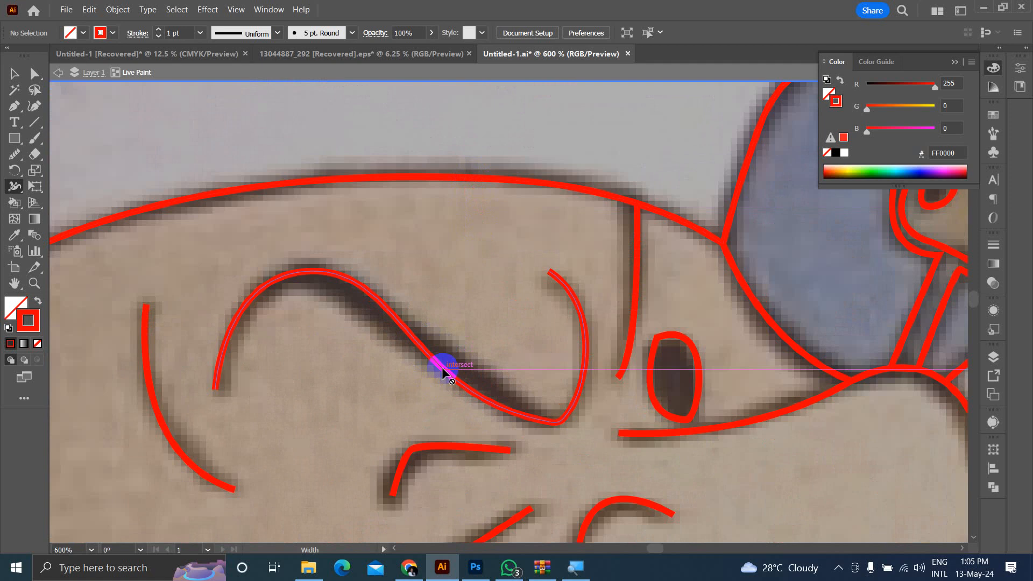
pyautogui.scroll(-7, 442, 370)
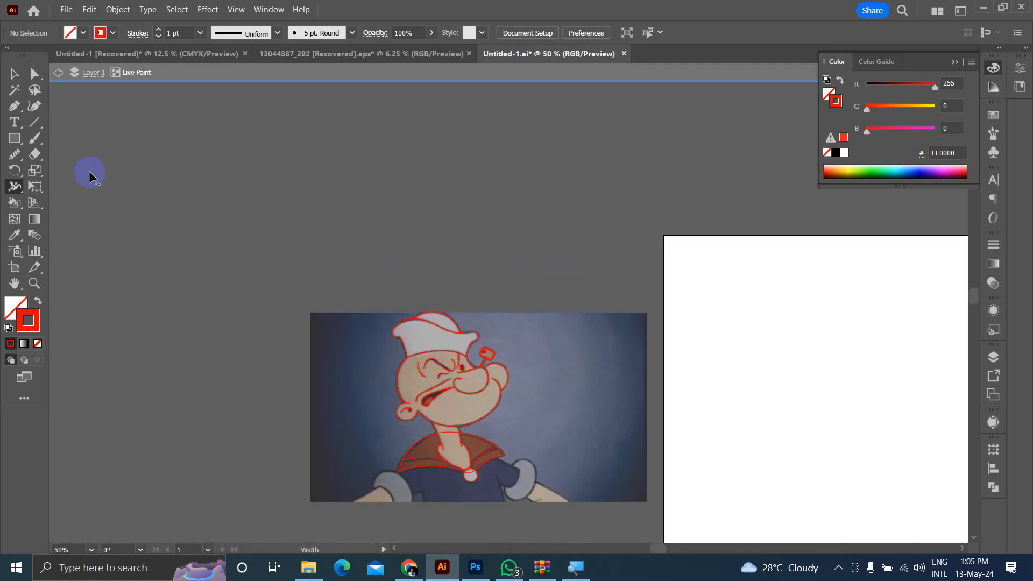
# Step: Exit isolation mode and place a duplicate of the whole Live Paint outline group above the Popeye picture
pyautogui.click(15, 73)
pyautogui.doubleClick(421, 298)
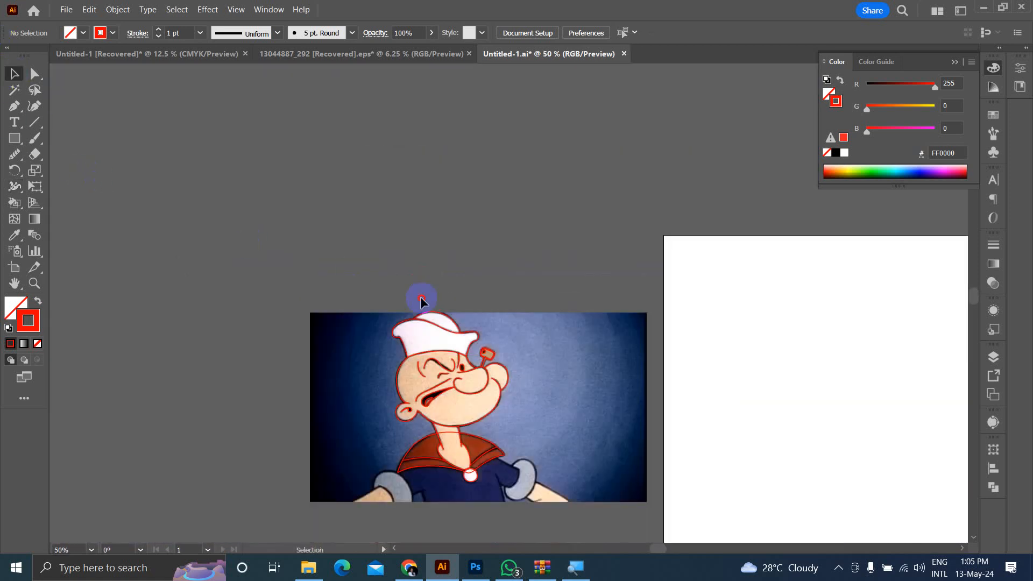
pyautogui.moveTo(434, 398)
pyautogui.mouseDown()
pyautogui.moveTo(328, 231)
pyautogui.moveTo(457, 173)
pyautogui.moveTo(461, 186)
pyautogui.mouseUp()
pyautogui.click(569, 157)
pyautogui.scroll(4, 533, 157)
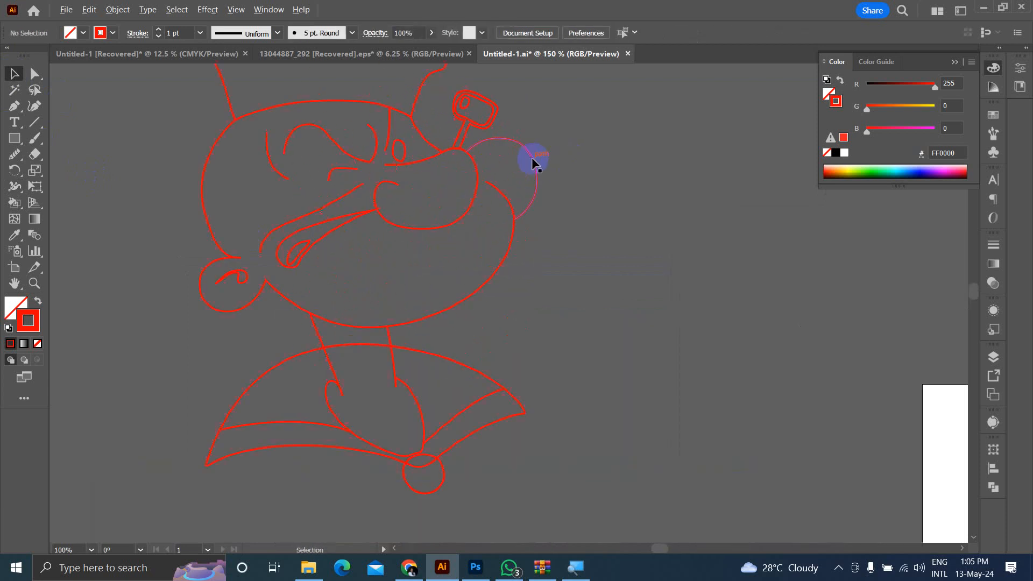
pyautogui.scroll(-2, 476, 158)
pyautogui.click(429, 153)
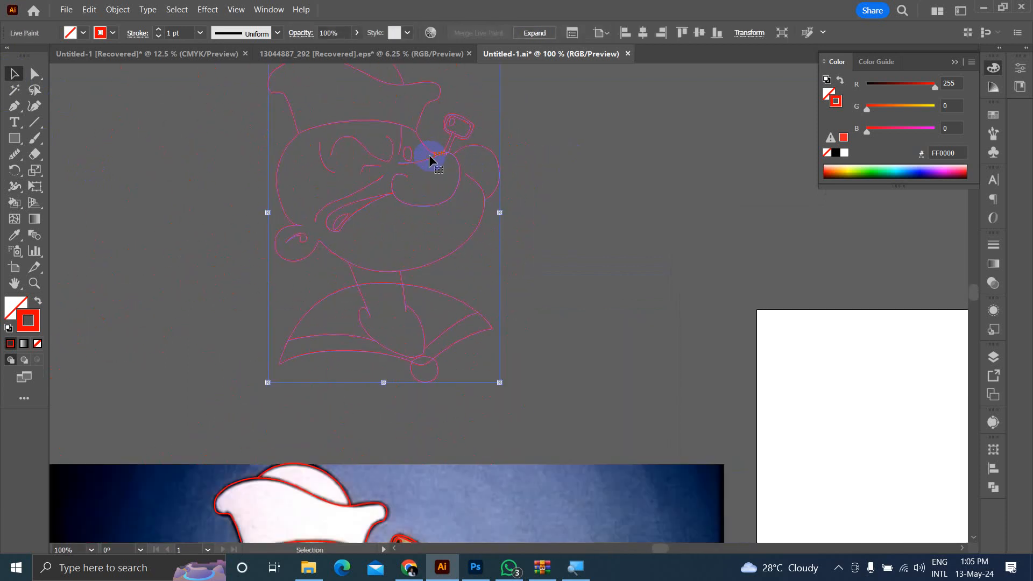
pyautogui.rightClick(431, 156)
pyautogui.click(625, 236)
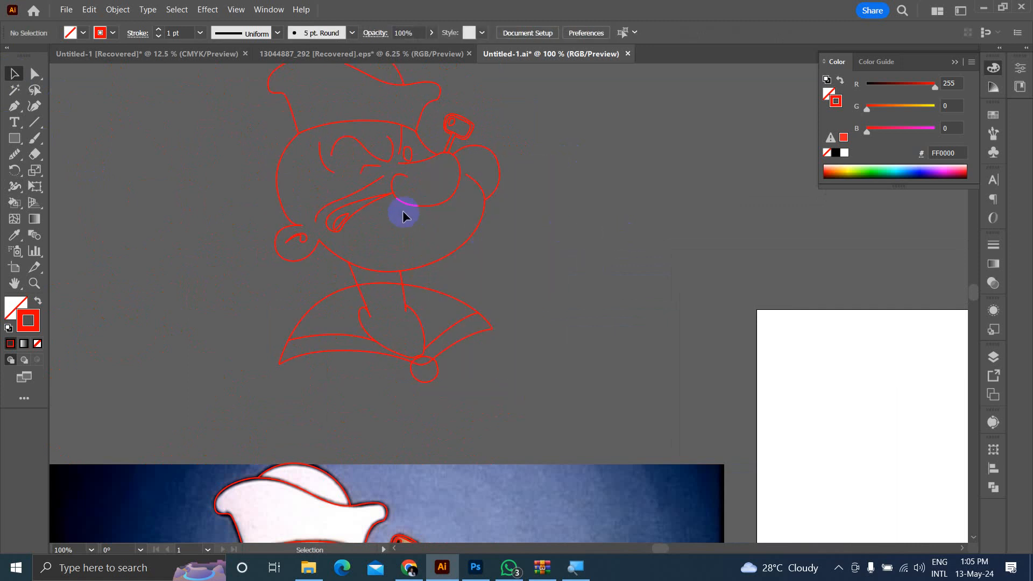
pyautogui.click(426, 206)
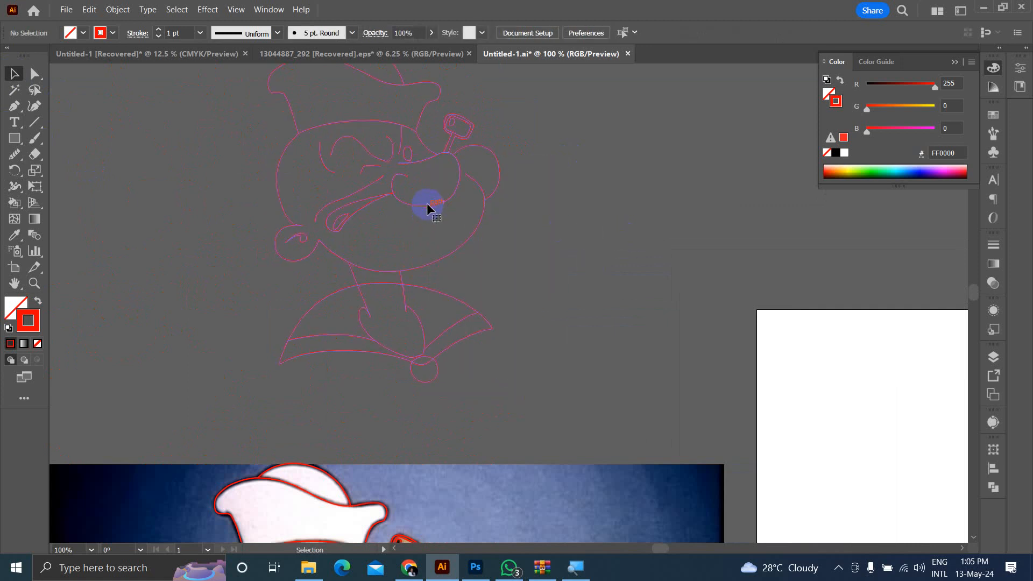
pyautogui.click(572, 226)
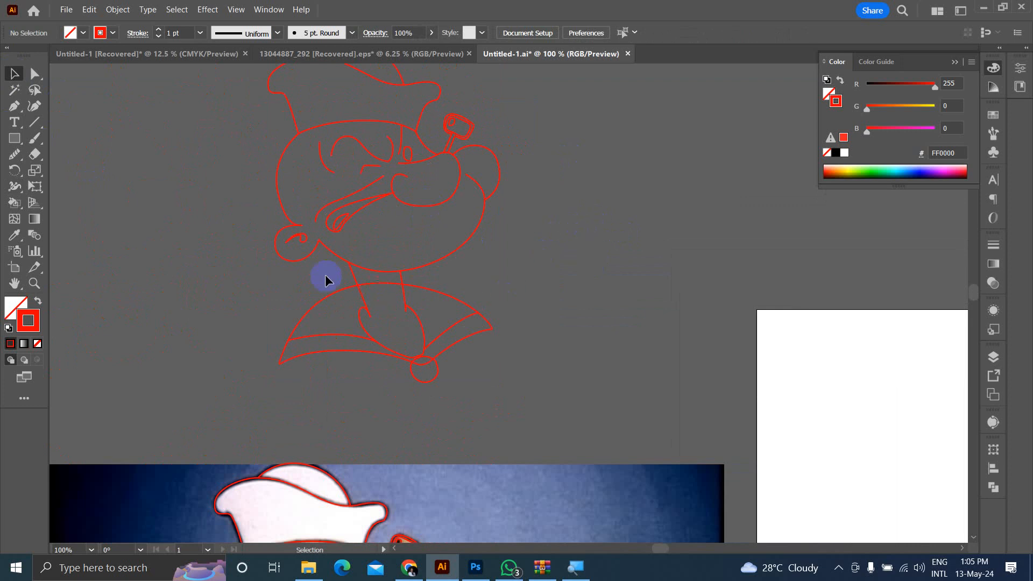
# Step: Simplify the paths of the duplicated Live Paint outline group using the automatic setting
pyautogui.scroll(2, 375, 295)
pyautogui.click(379, 200)
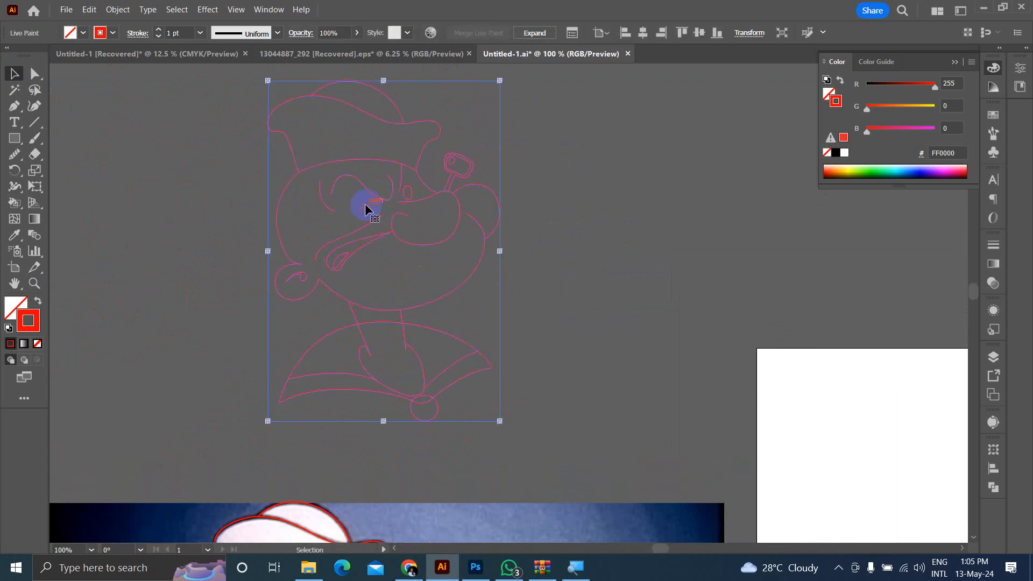
pyautogui.scroll(5, 379, 201)
pyautogui.rightClick(365, 197)
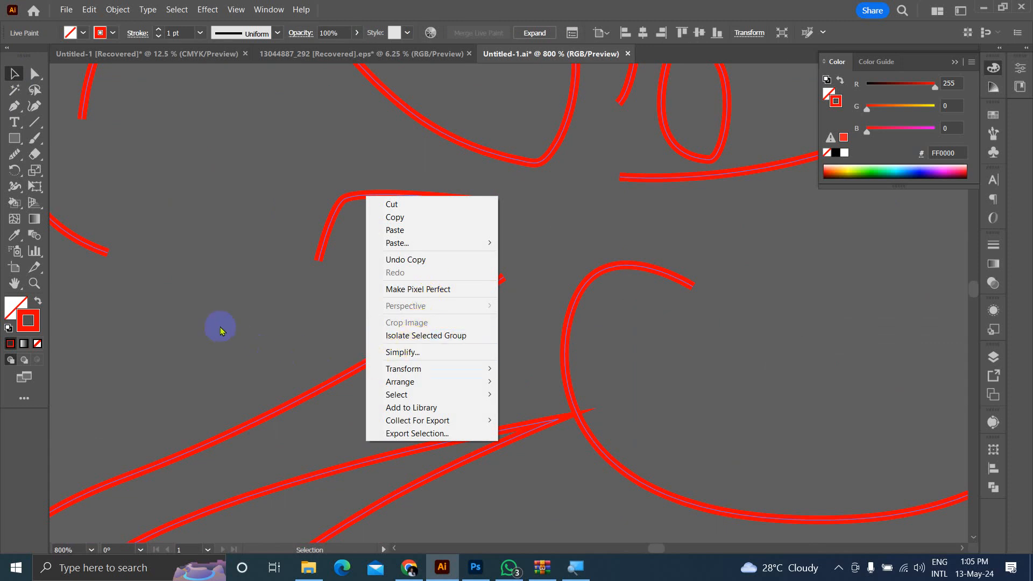
pyautogui.click(401, 351)
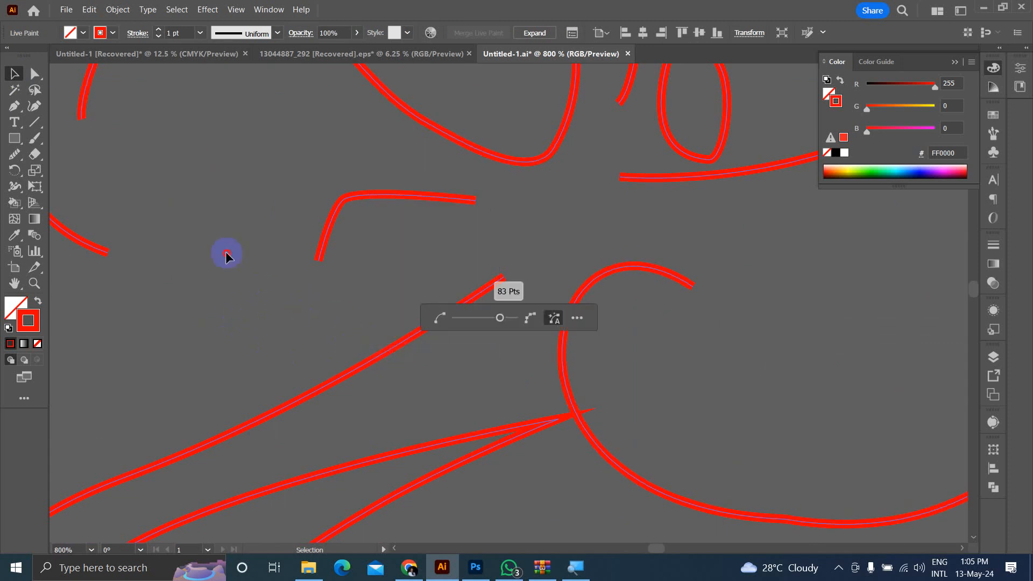
pyautogui.click(414, 240)
# Step: Expand the duplicated Live Paint outlines with Object, Fill and Stroke all enabled
pyautogui.click(402, 194)
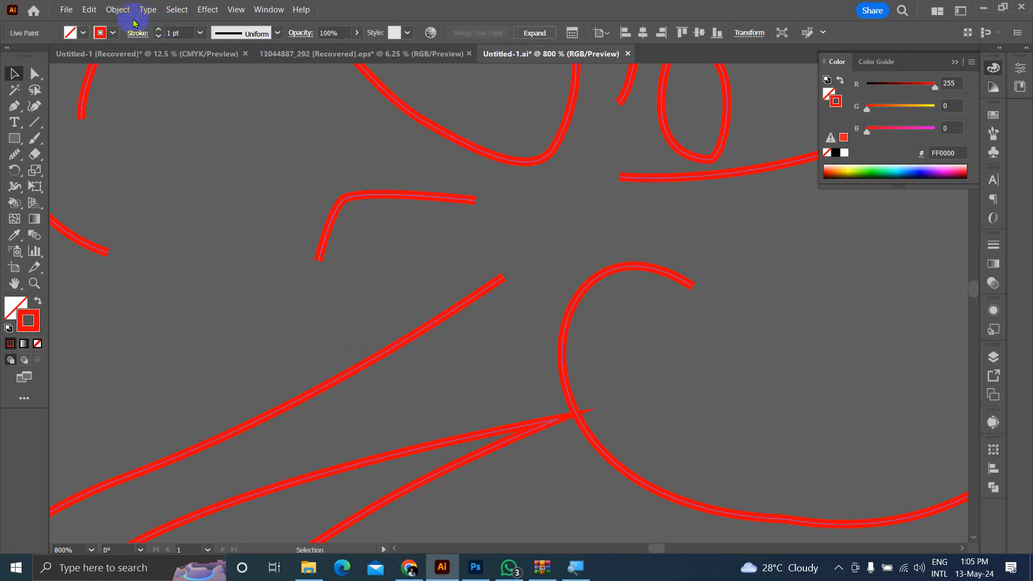
pyautogui.click(118, 11)
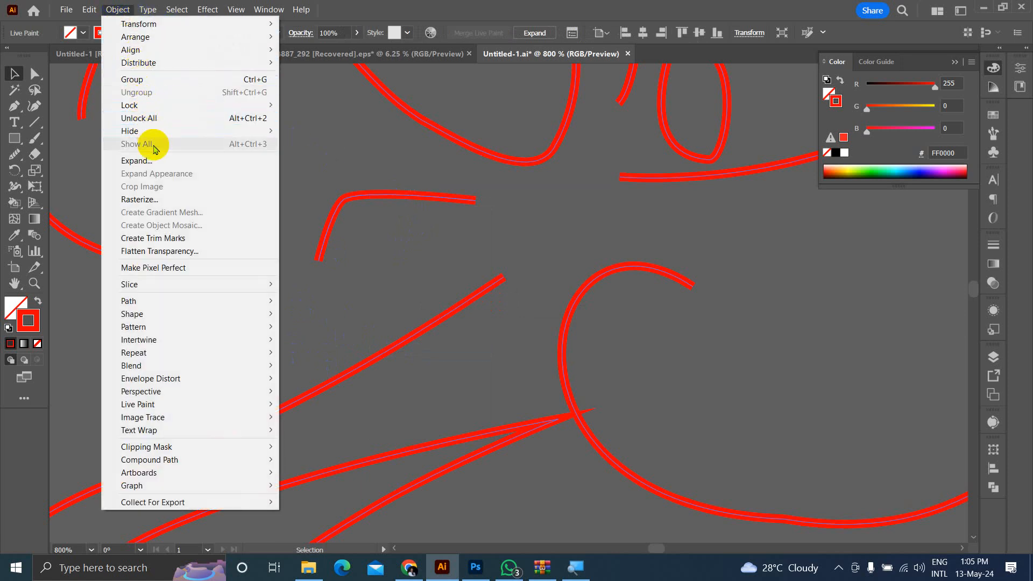
pyautogui.click(161, 160)
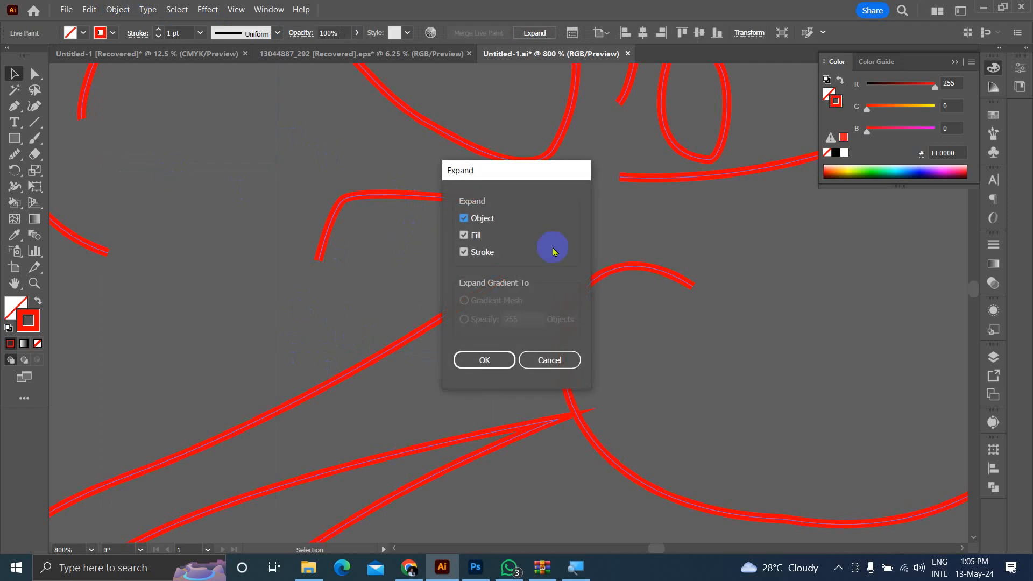
pyautogui.click(487, 362)
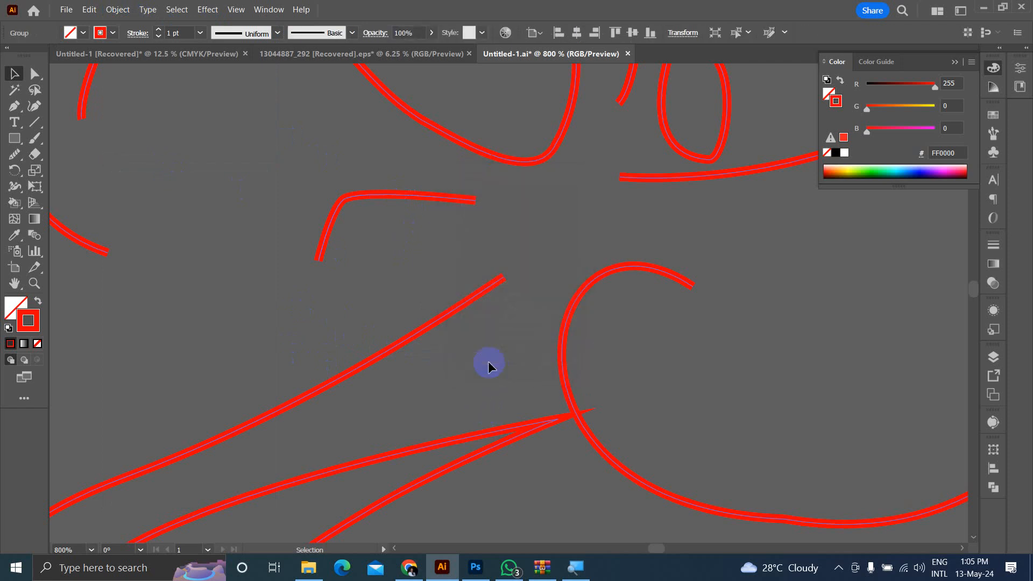
pyautogui.click(425, 234)
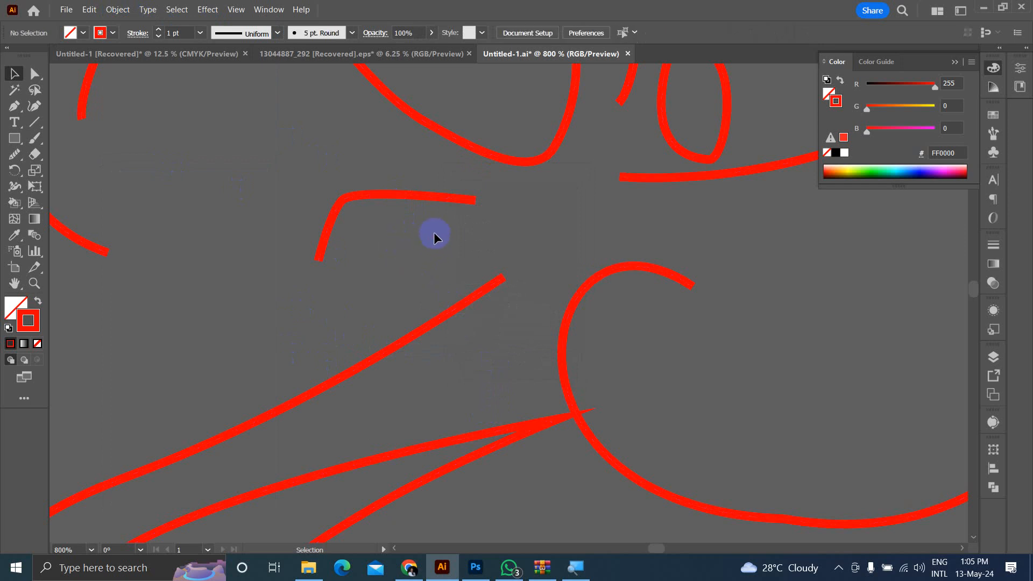
# Step: Ungroup the expanded outlines twice to separate them into individual paths, and check by selecting the short line below the eyebrow
pyautogui.click(411, 197)
pyautogui.rightClick(412, 199)
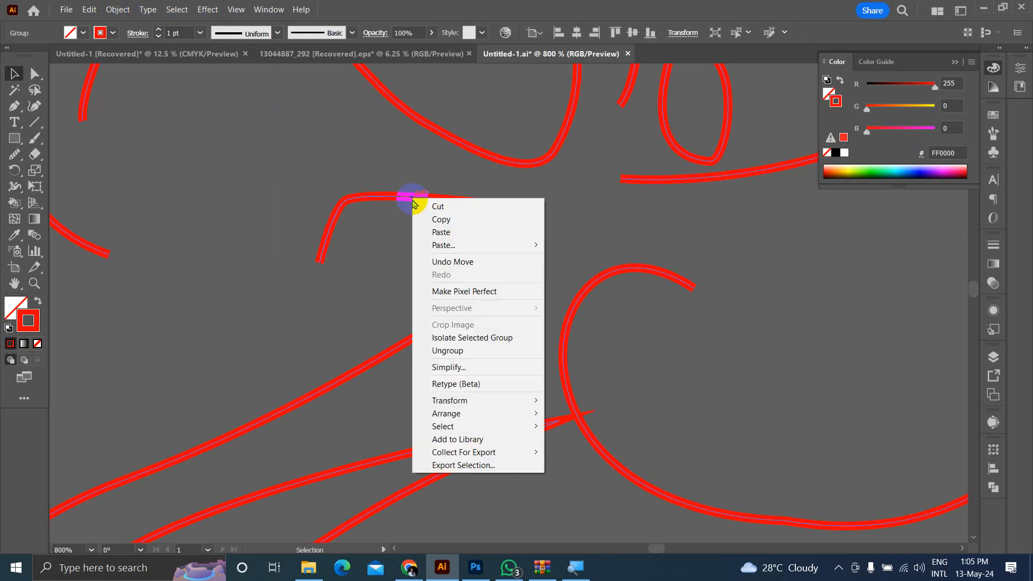
pyautogui.click(441, 351)
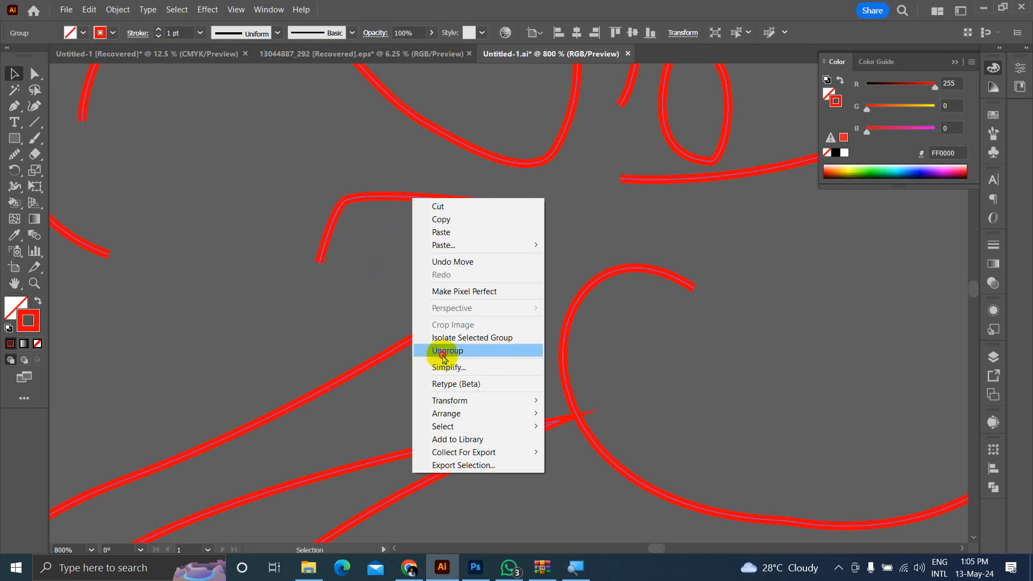
pyautogui.click(400, 253)
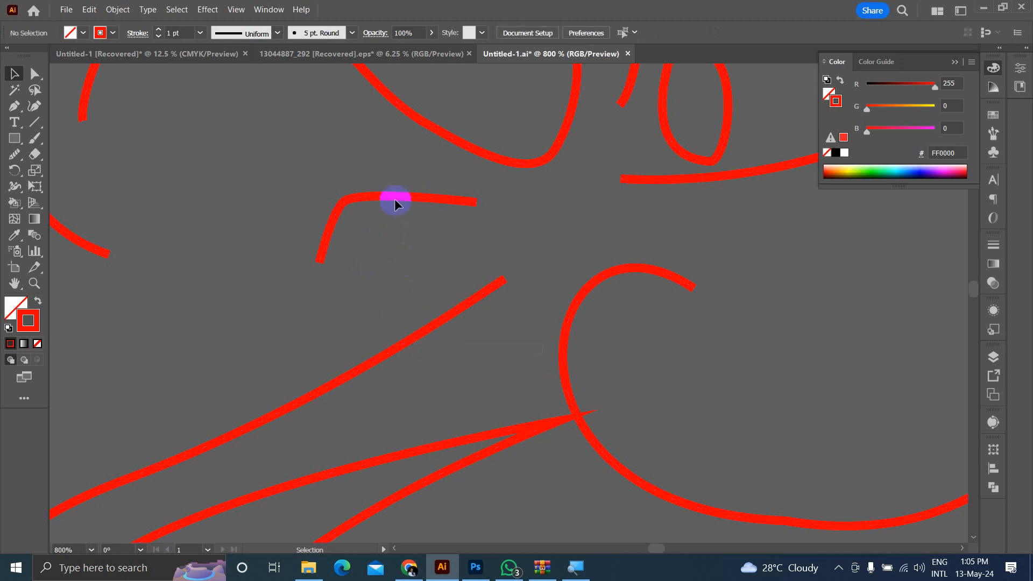
pyautogui.click(395, 200)
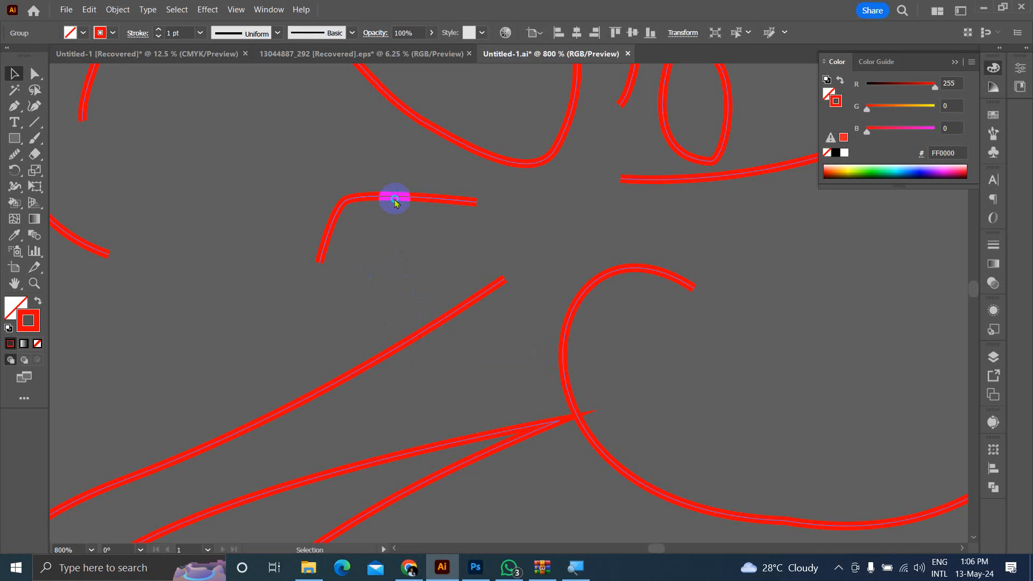
pyautogui.rightClick(394, 198)
pyautogui.click(435, 350)
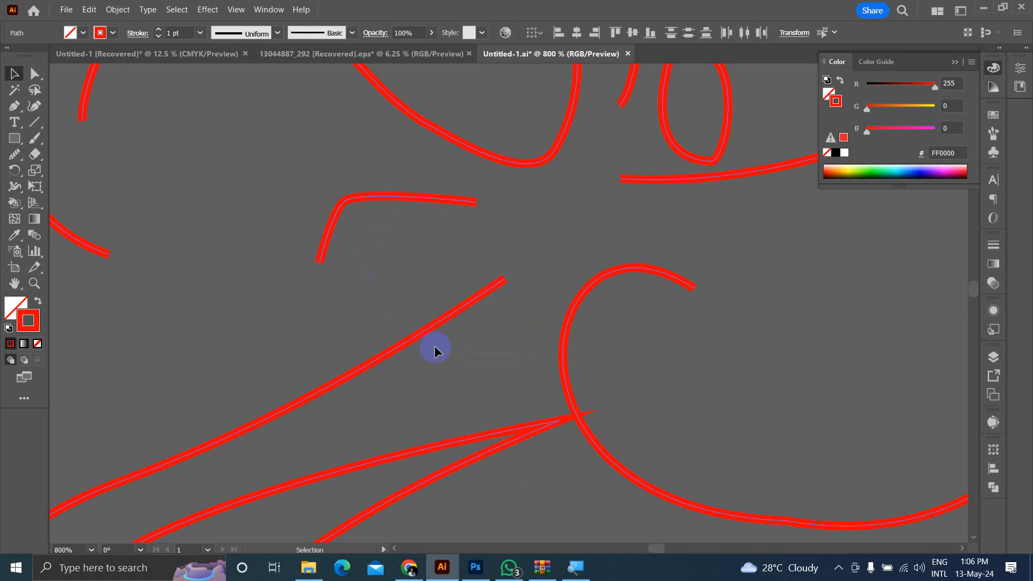
pyautogui.click(378, 194)
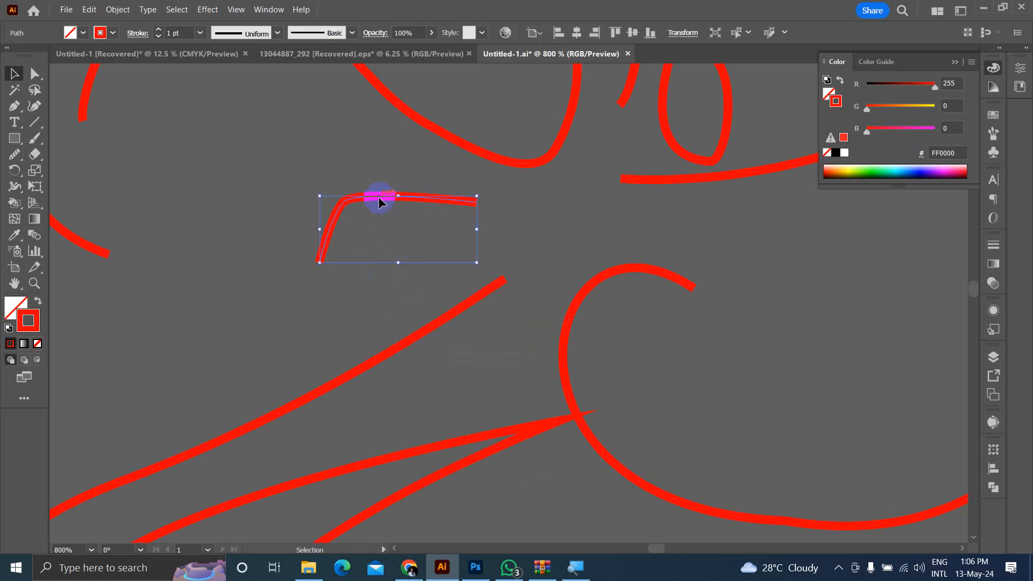
pyautogui.click(381, 339)
# Step: Try the rough charcoal brush on the large wavy eyebrow curve, and switch its stroke back to the Basic brush
pyautogui.scroll(4, 414, 324)
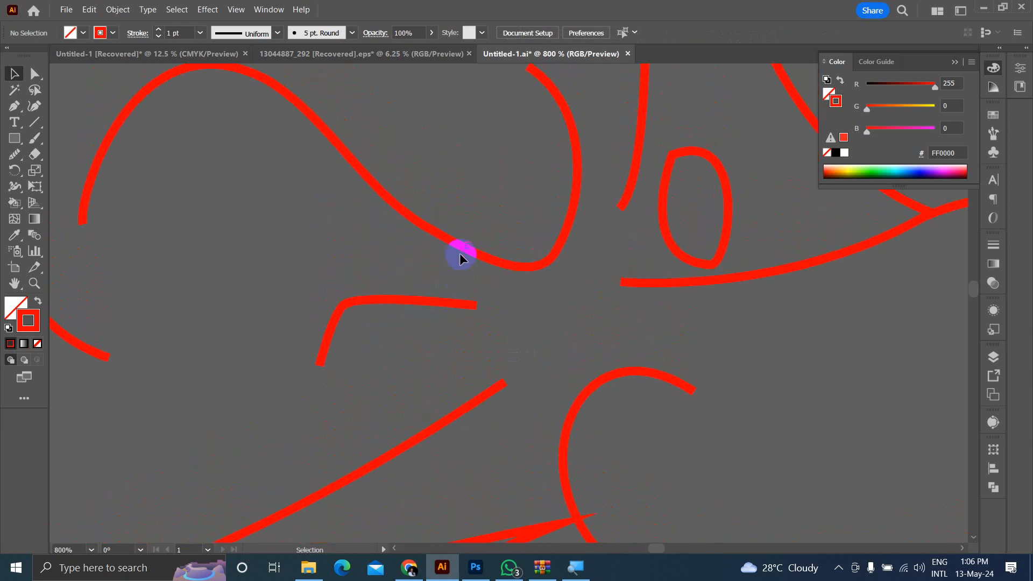
pyautogui.click(457, 247)
pyautogui.scroll(2, 452, 249)
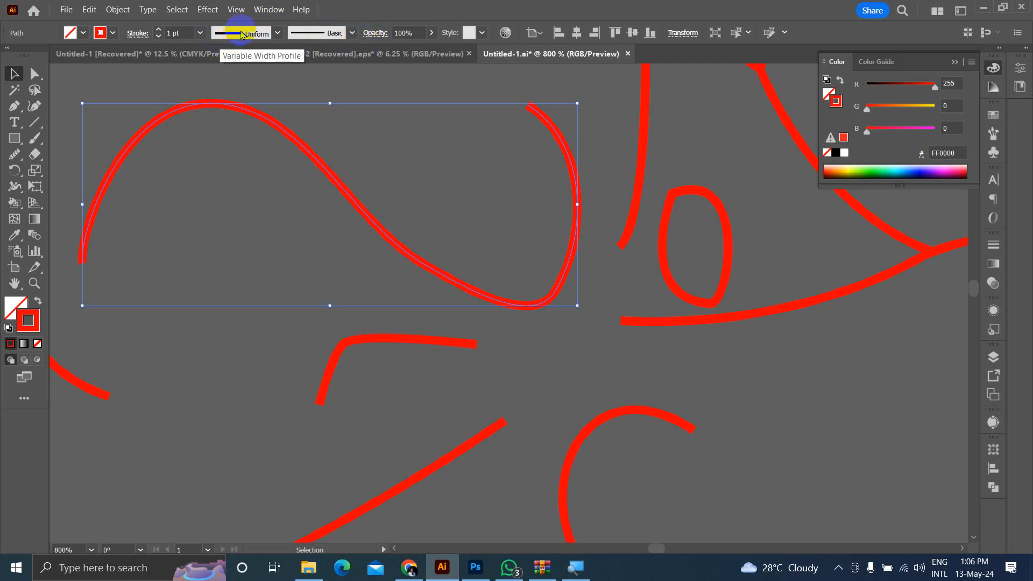
pyautogui.click(352, 33)
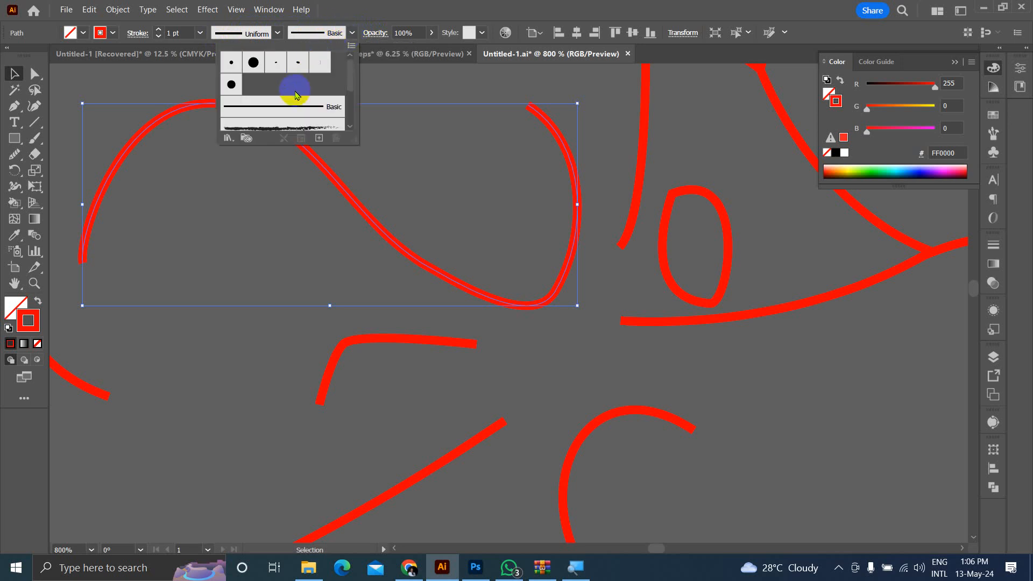
pyautogui.scroll(-3, 295, 96)
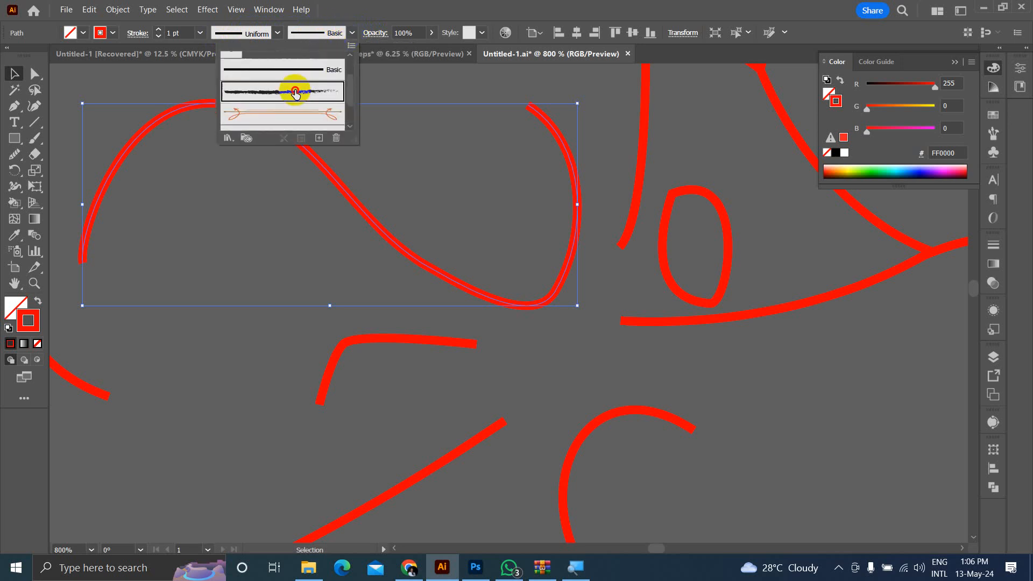
pyautogui.click(295, 93)
pyautogui.scroll(4, 293, 116)
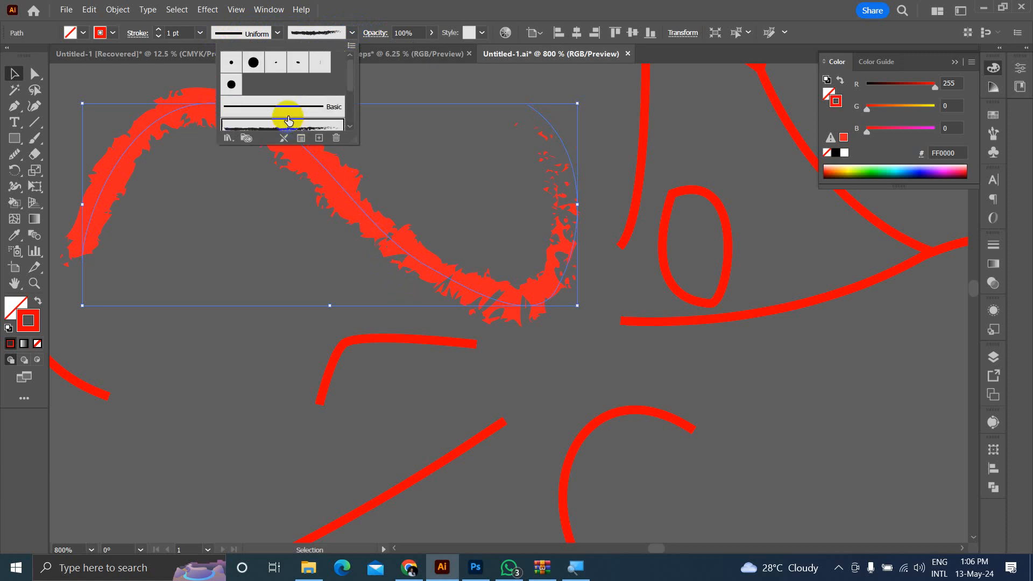
pyautogui.click(306, 106)
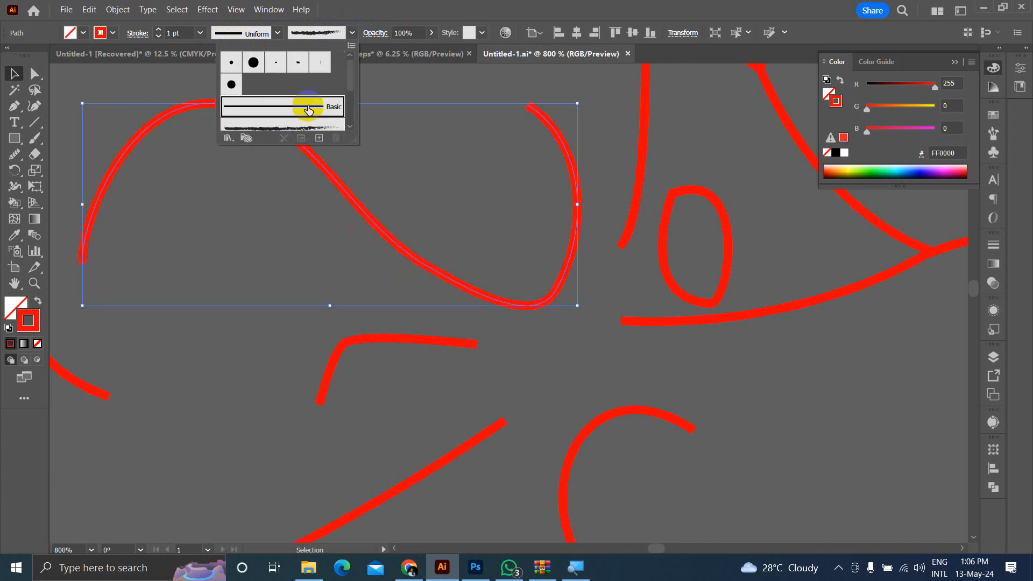
# Step: Apply the lens-shaped width profile with both ends tapered to the wavy eyebrow curve, and deselect it
pyautogui.click(274, 32)
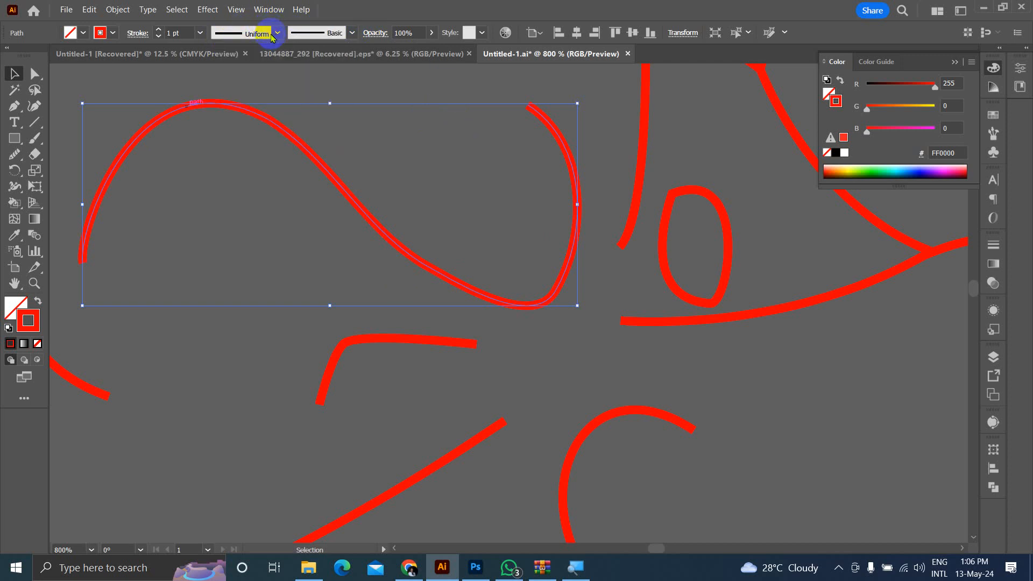
pyautogui.click(277, 33)
pyautogui.click(256, 78)
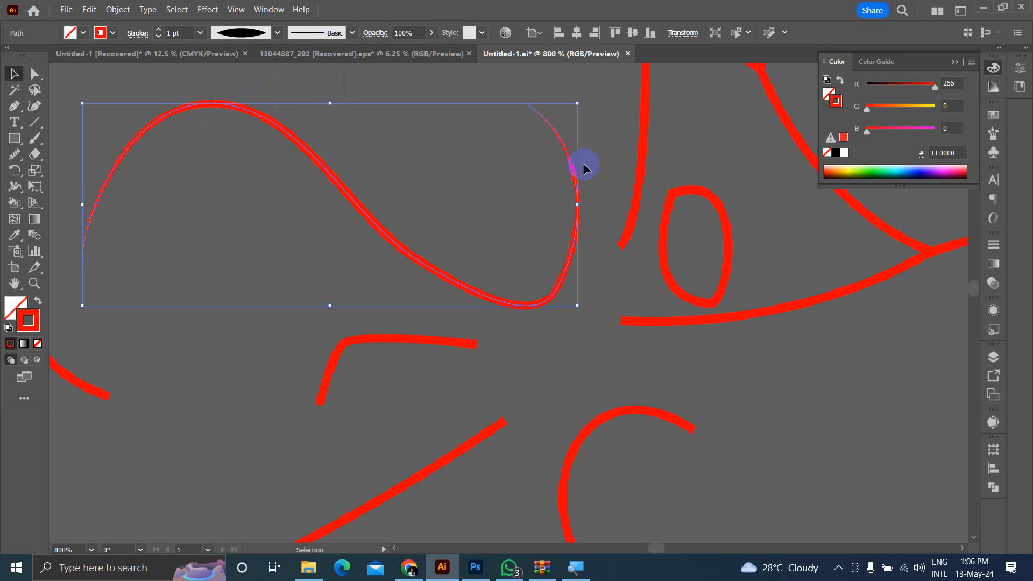
pyautogui.click(522, 177)
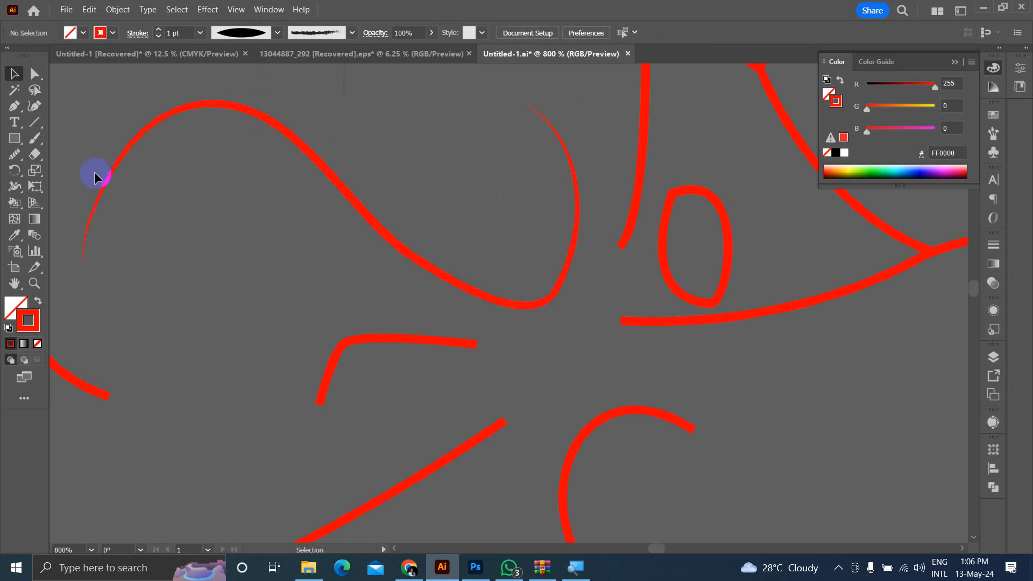
# Step: Widen the wavy eyebrow curve at its existing middle width point to about 2.7 pt using the Width tool
pyautogui.click(362, 218)
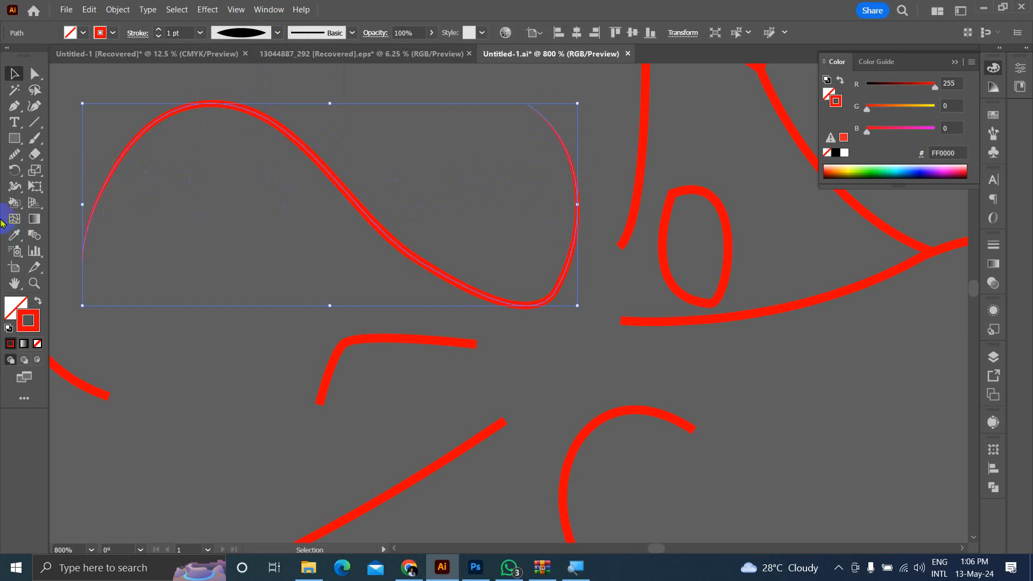
pyautogui.click(14, 187)
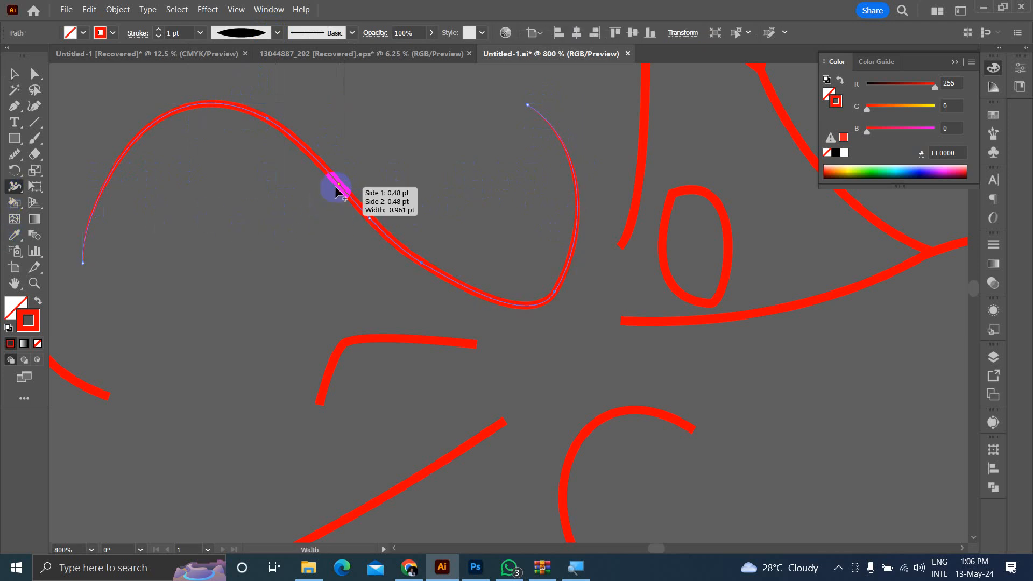
pyautogui.moveTo(336, 189); pyautogui.dragTo(334, 203)
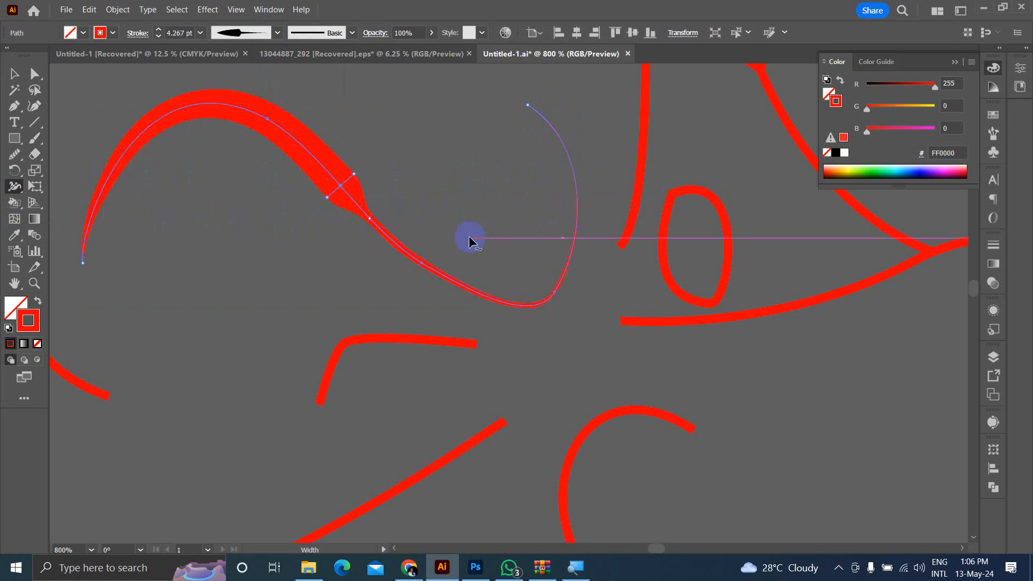
pyautogui.hotkey('ctrl', 'z')
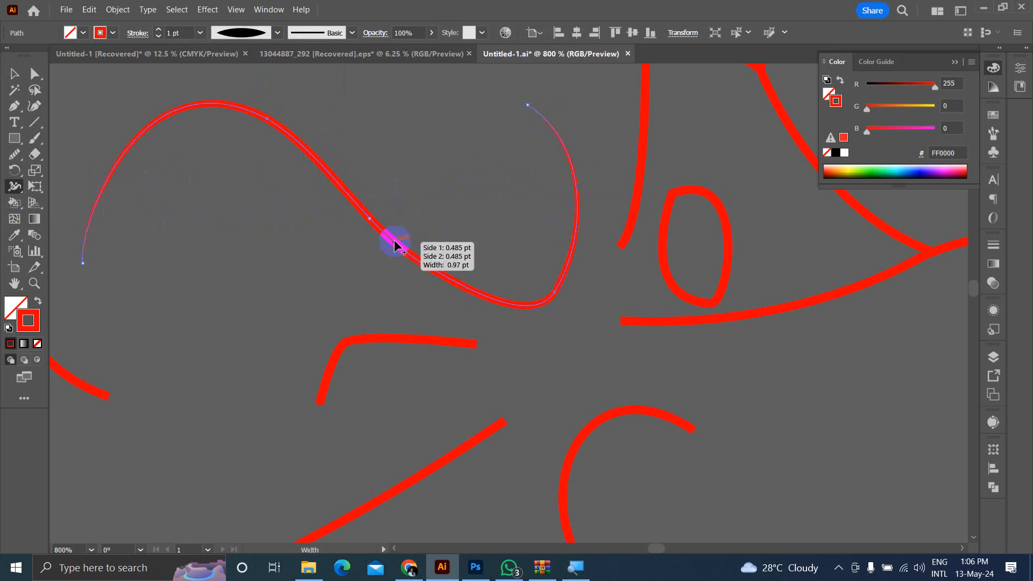
pyautogui.moveTo(368, 221); pyautogui.dragTo(362, 229)
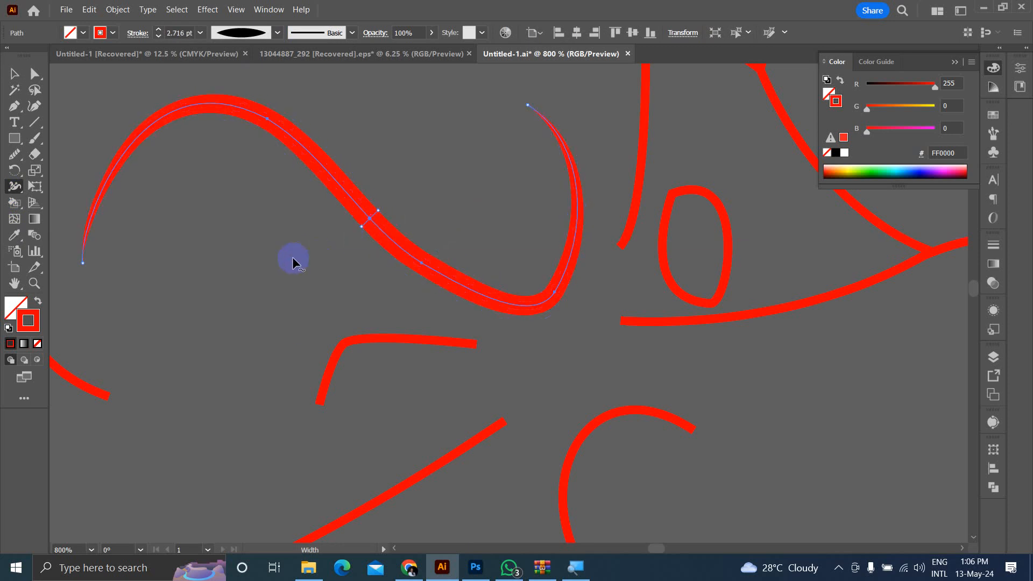
# Step: Apply the lens-shaped tapered width profile to the long curved line left of the wavy eyebrow, and deselect it
pyautogui.scroll(-3, 305, 251)
pyautogui.scroll(-3, 305, 251)
pyautogui.scroll(2, 319, 380)
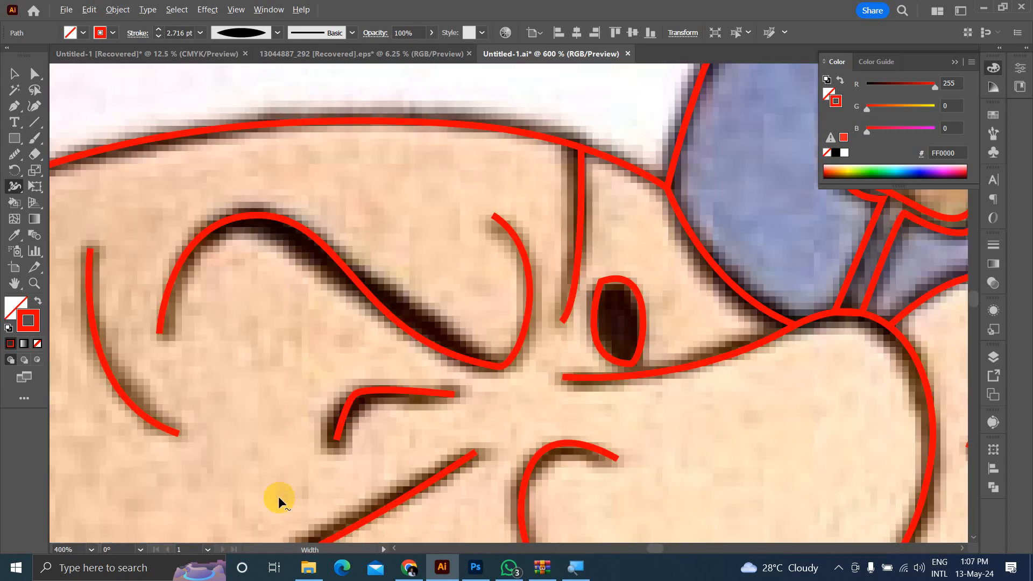
pyautogui.scroll(-5, 278, 496)
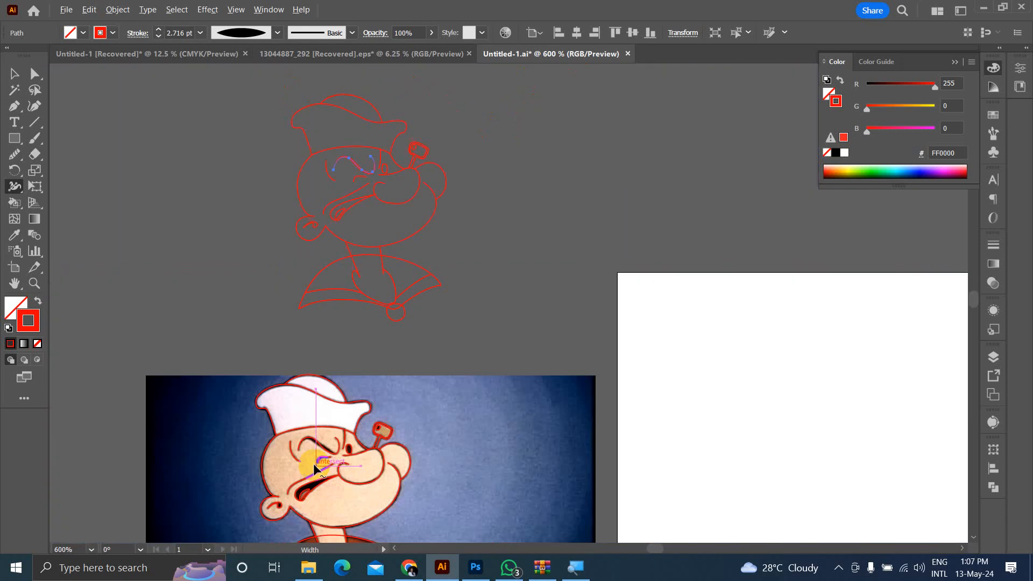
pyautogui.scroll(3, 347, 275)
pyautogui.scroll(3, 272, 277)
pyautogui.scroll(3, 189, 350)
pyautogui.press('ctrl')
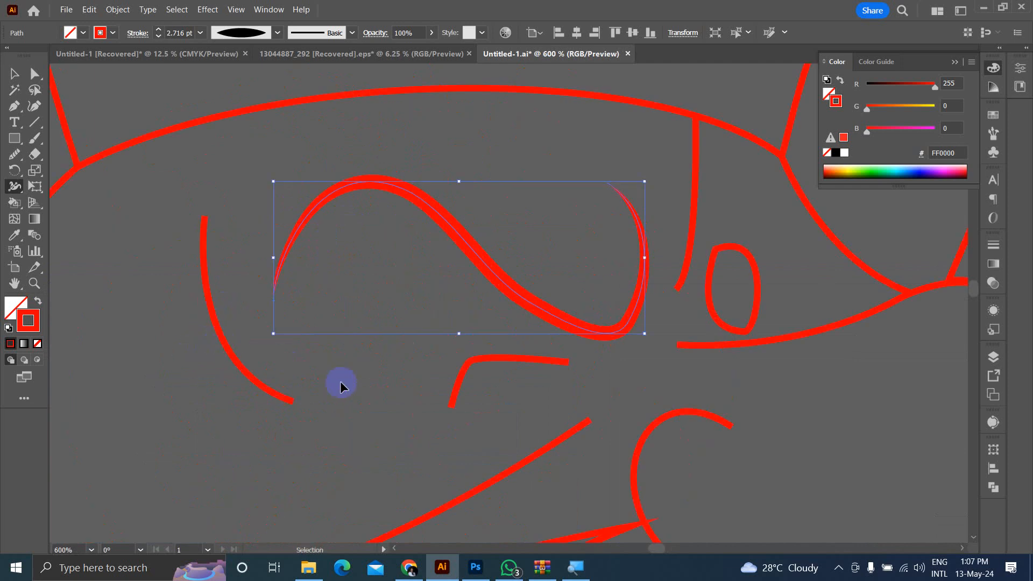
pyautogui.keyDown('ctrl'); pyautogui.click(236, 363); pyautogui.keyUp('ctrl')
pyautogui.click(277, 33)
pyautogui.click(253, 84)
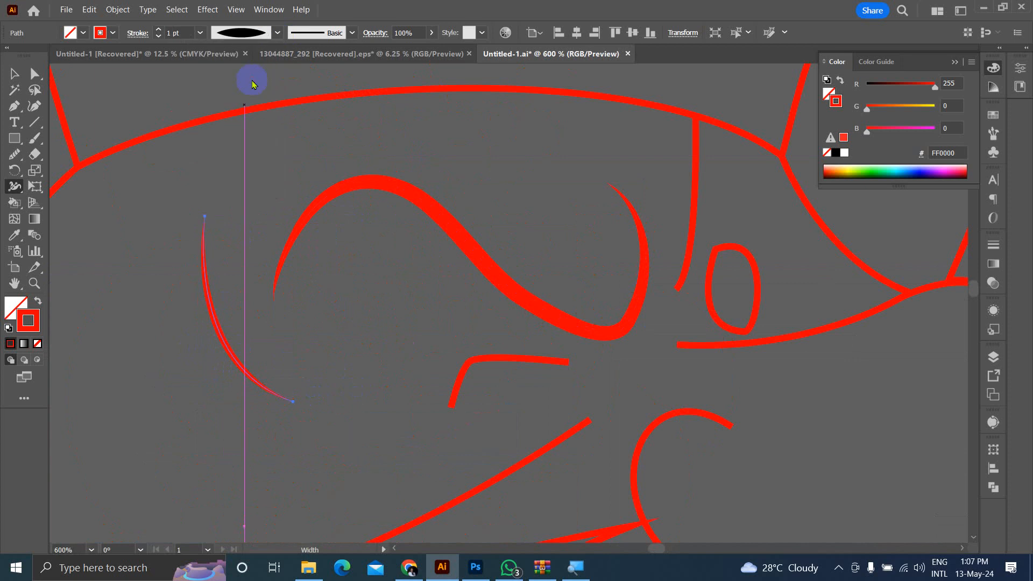
pyautogui.keyDown('ctrl'); pyautogui.click(133, 325); pyautogui.keyUp('ctrl')
# Step: Apply the lens-shaped tapered width profile to the short bent line below the eyebrow, and deselect it
pyautogui.scroll(-1, 212, 334)
pyautogui.scroll(-1, 213, 334)
pyautogui.scroll(2, 217, 388)
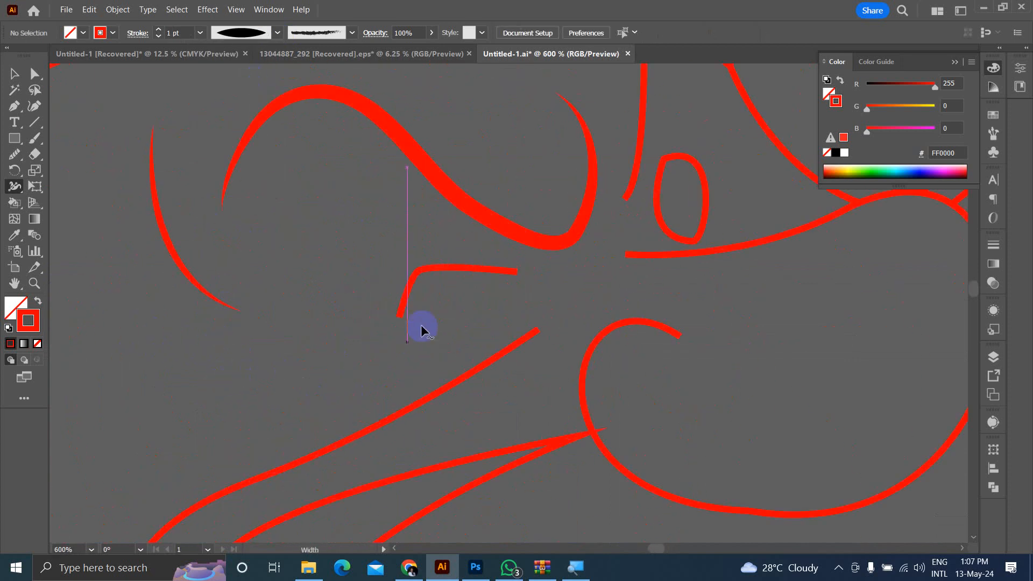
pyautogui.click(439, 273)
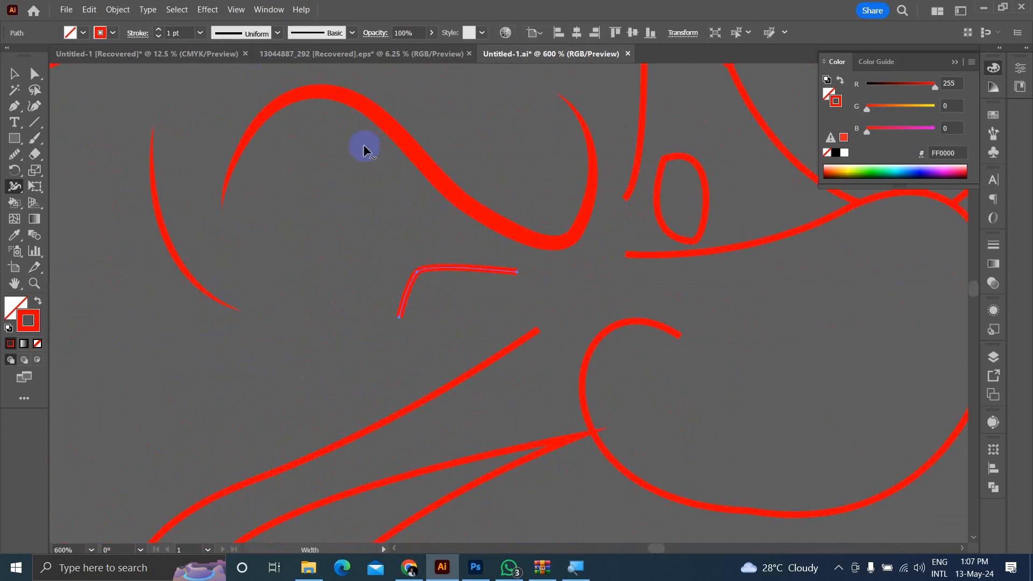
pyautogui.click(278, 33)
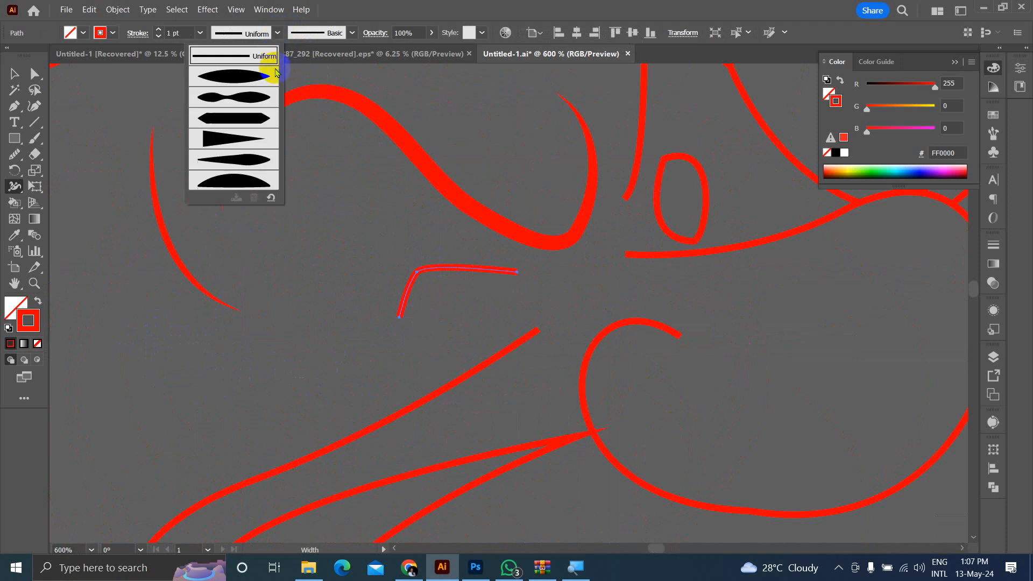
pyautogui.click(247, 78)
pyautogui.click(327, 289)
# Step: Examine the tapered strokes against the rest of the duplicated Popeye outline drawing
pyautogui.hscroll(2, 380, 294)
pyautogui.scroll(-3, 424, 284)
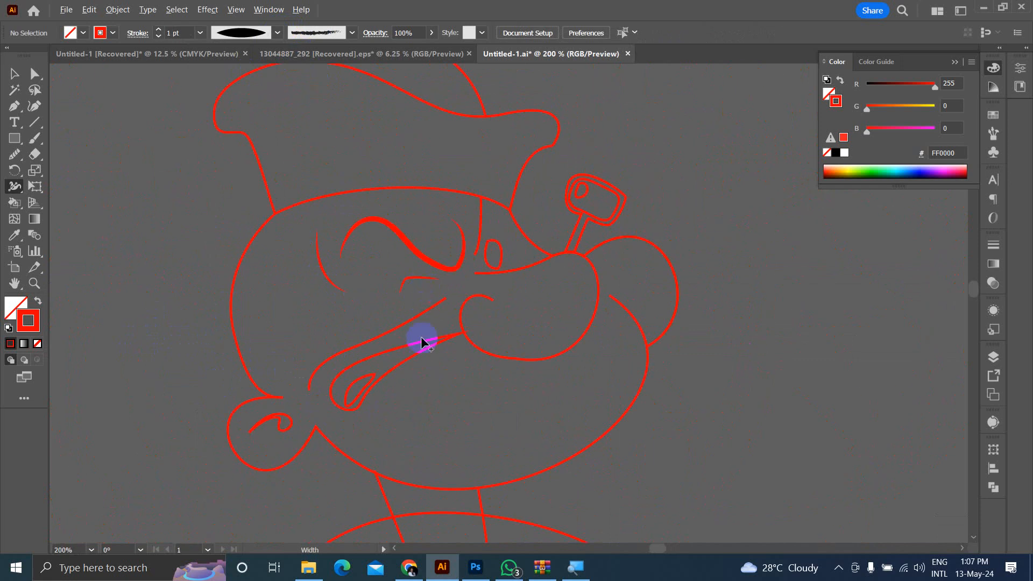
pyautogui.scroll(-3, 419, 365)
pyautogui.scroll(2, 419, 364)
pyautogui.scroll(3, 425, 362)
pyautogui.scroll(-4, 429, 357)
pyautogui.scroll(1, 430, 365)
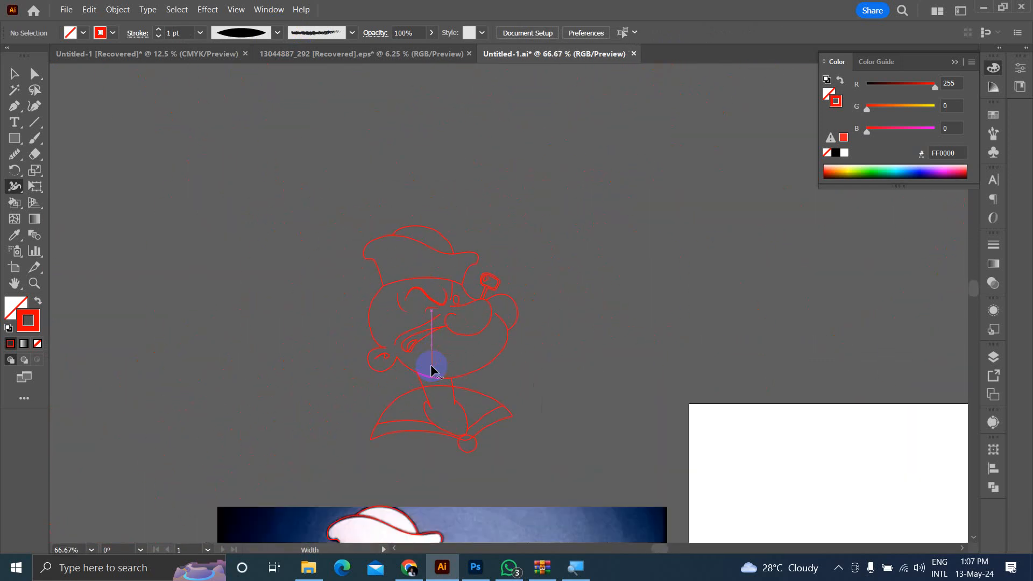
pyautogui.scroll(-2, 420, 355)
pyautogui.scroll(-1, 291, 188)
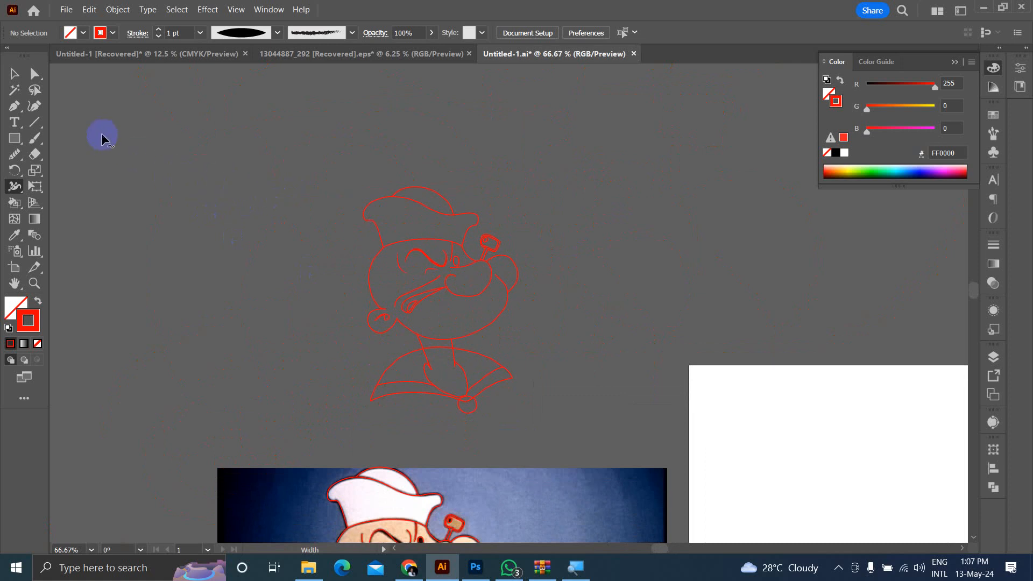
# Step: Select all paths of the duplicated Popeye outline drawing above the picture
pyautogui.click(17, 72)
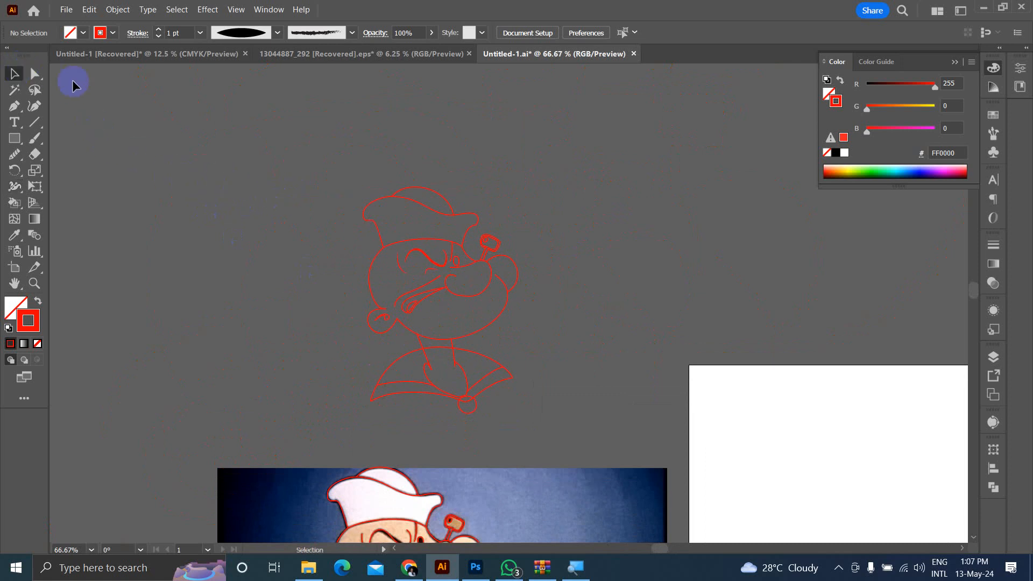
pyautogui.moveTo(290, 158); pyautogui.dragTo(546, 380)
pyautogui.moveTo(580, 425); pyautogui.dragTo(581, 424)
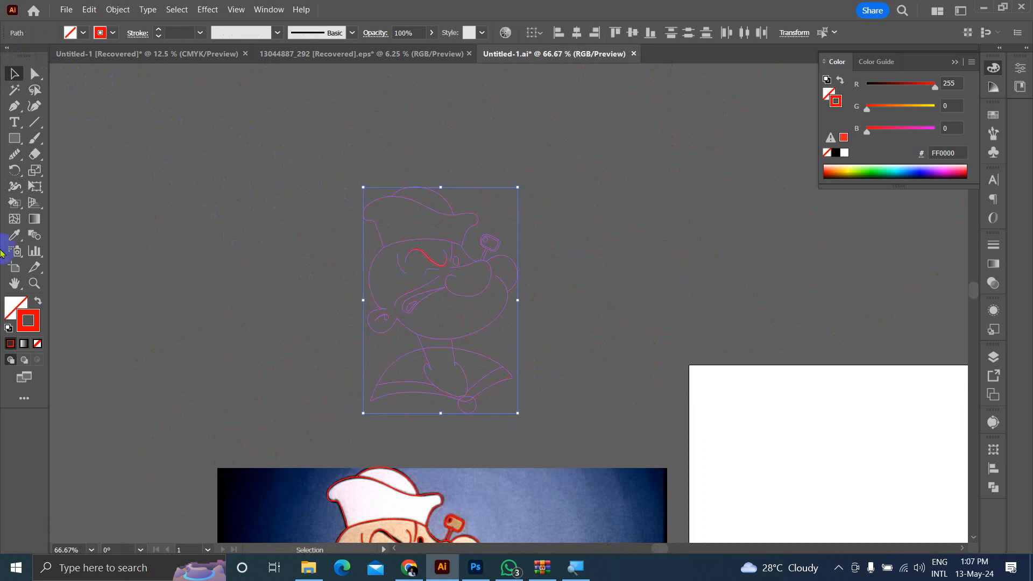
# Step: Activate the Live Paint Bucket for the selected outlines and set its fill colour to white (FFFFFF)
pyautogui.click(12, 202)
pyautogui.click(18, 305)
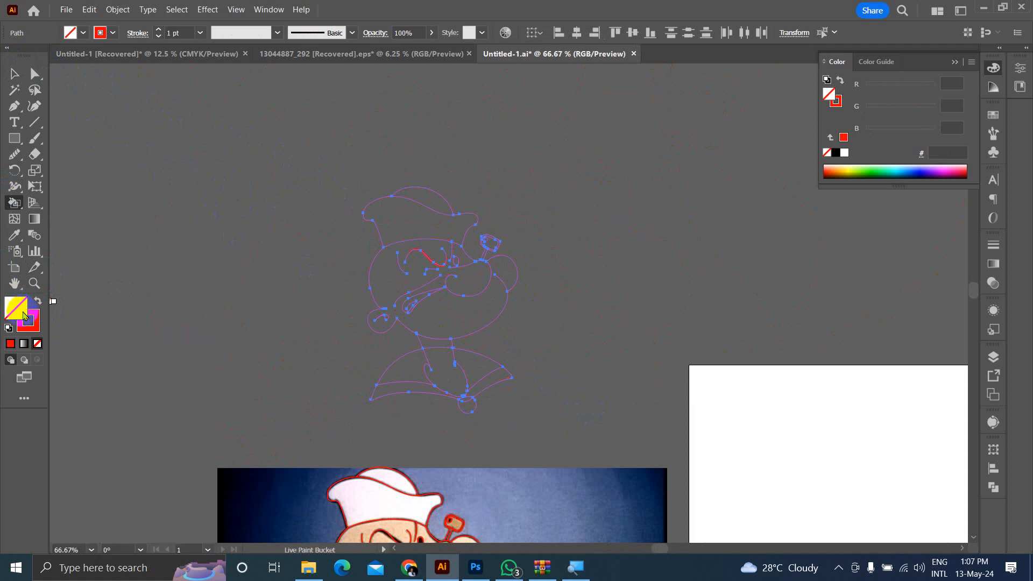
pyautogui.doubleClick(24, 314)
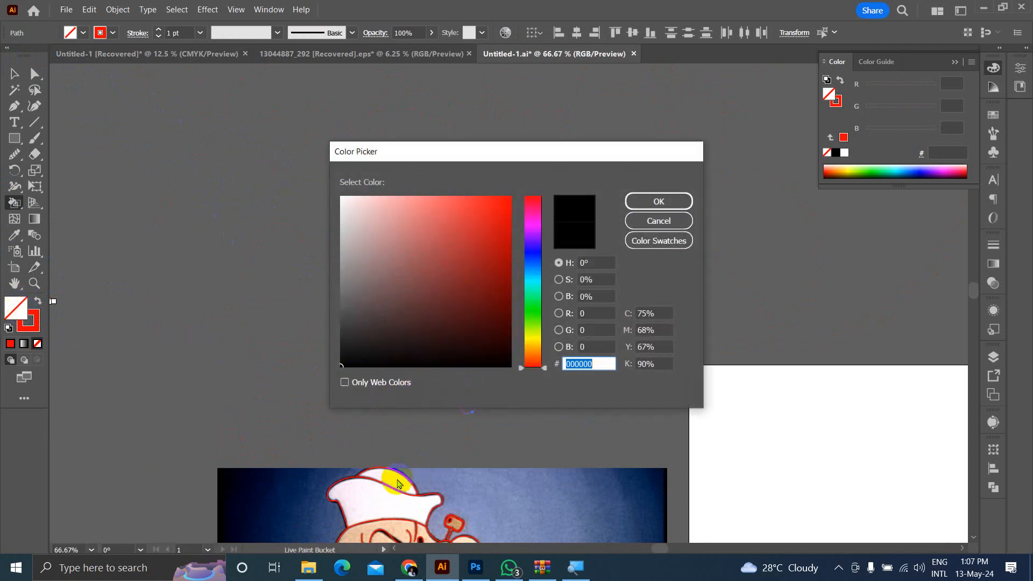
pyautogui.moveTo(376, 235); pyautogui.dragTo(295, 194)
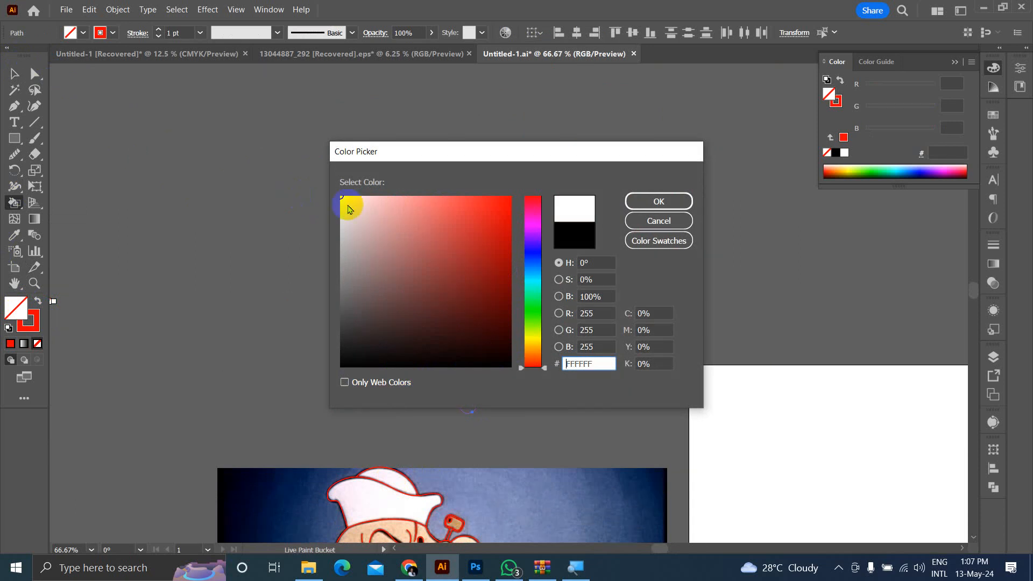
pyautogui.click(634, 208)
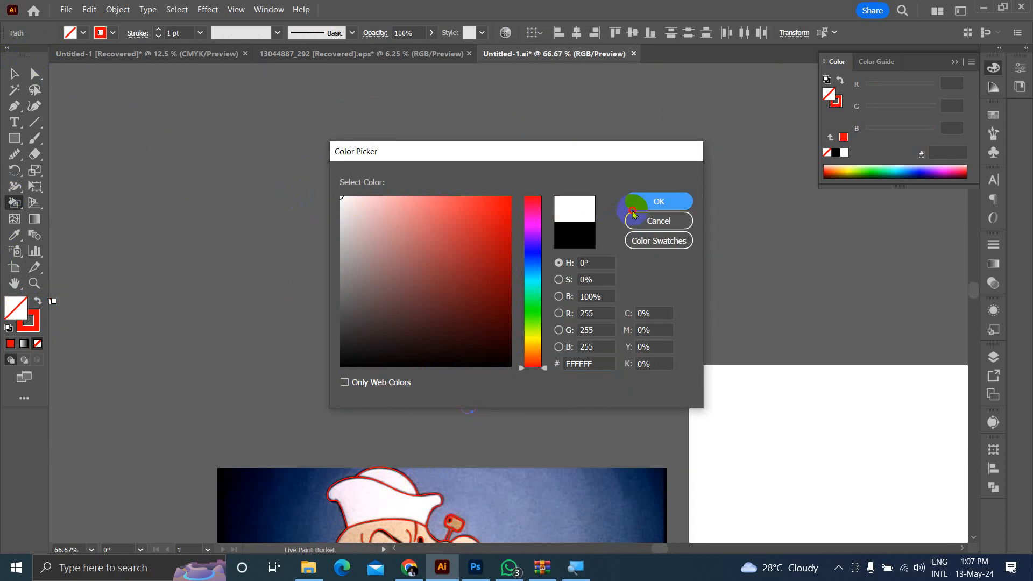
pyautogui.click(644, 206)
pyautogui.click(642, 206)
pyautogui.click(645, 301)
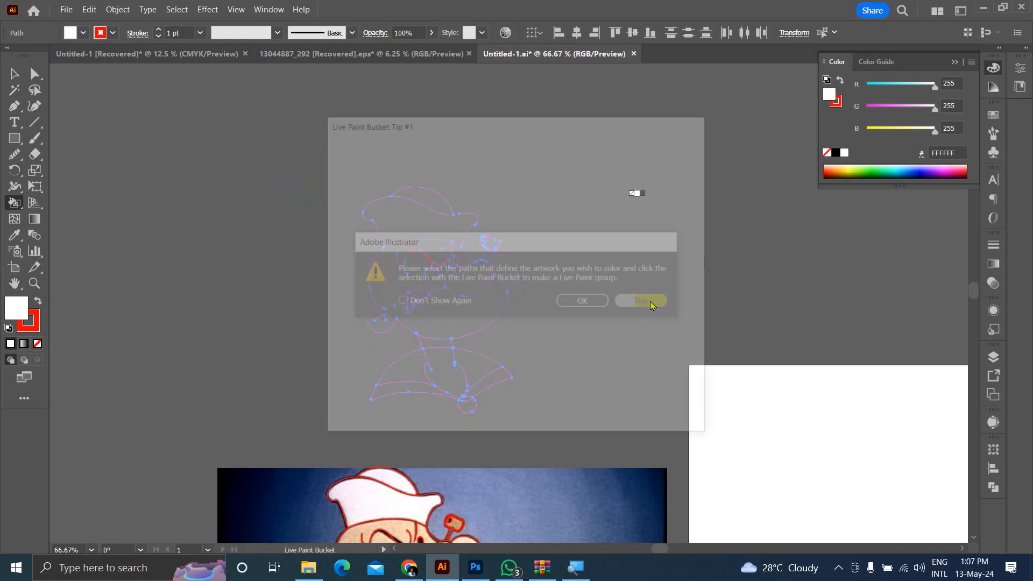
pyautogui.click(626, 413)
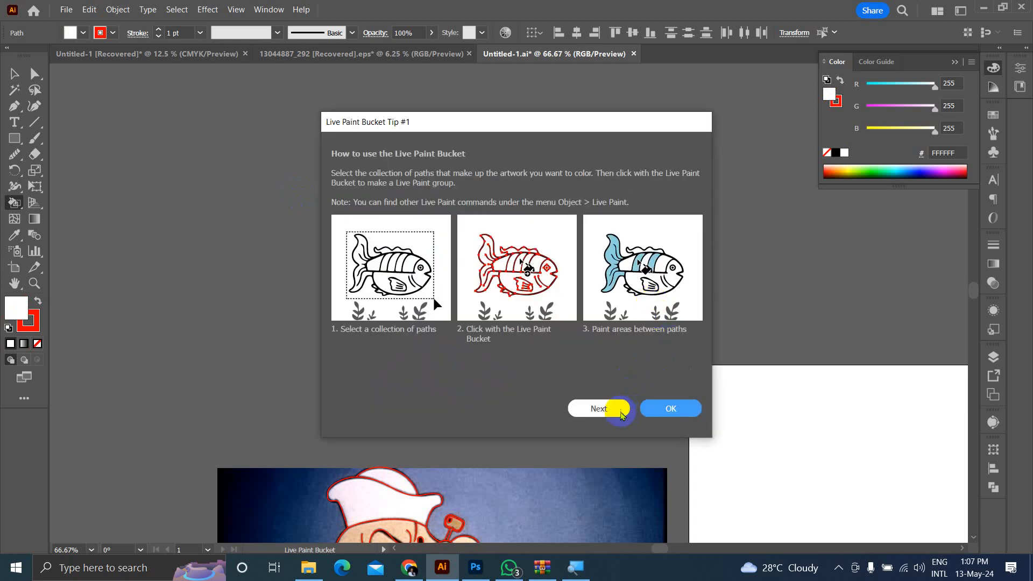
pyautogui.click(669, 409)
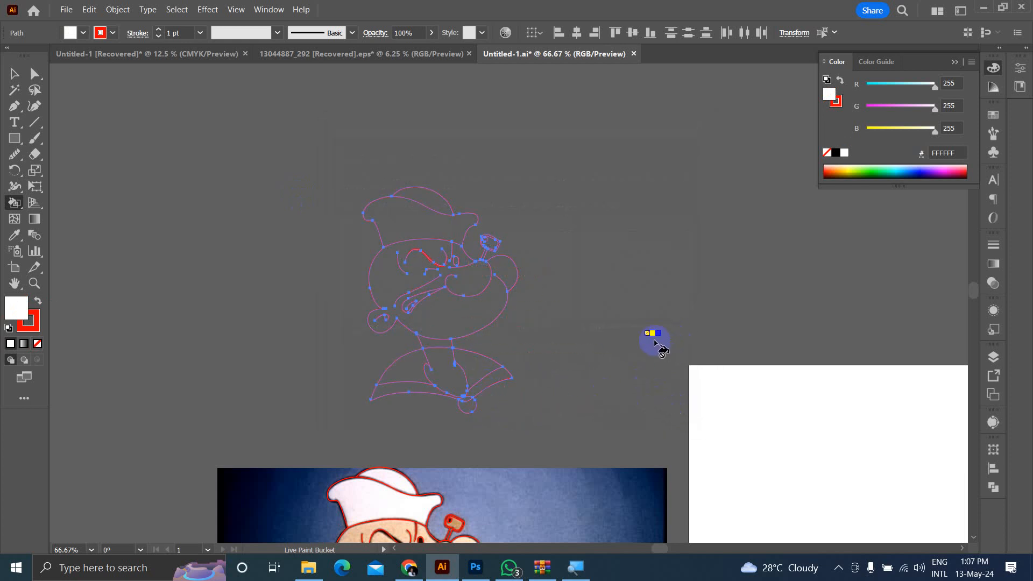
# Step: Convert the selected outlines into a Live Paint group and fill the hat's band and crown white
pyautogui.scroll(4, 413, 245)
pyautogui.scroll(-5, 409, 249)
pyautogui.scroll(2, 423, 256)
pyautogui.scroll(-1, 423, 256)
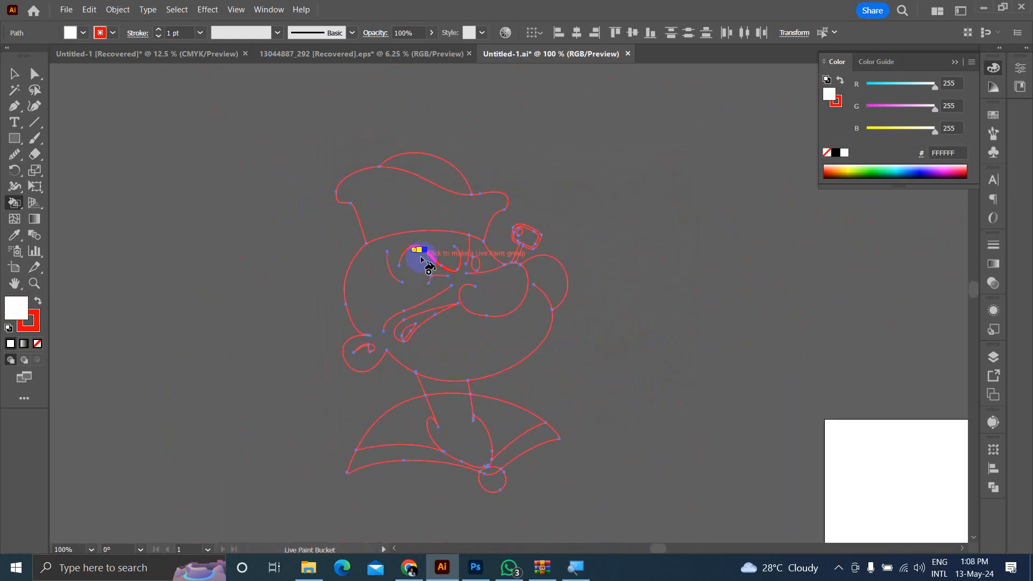
pyautogui.click(405, 211)
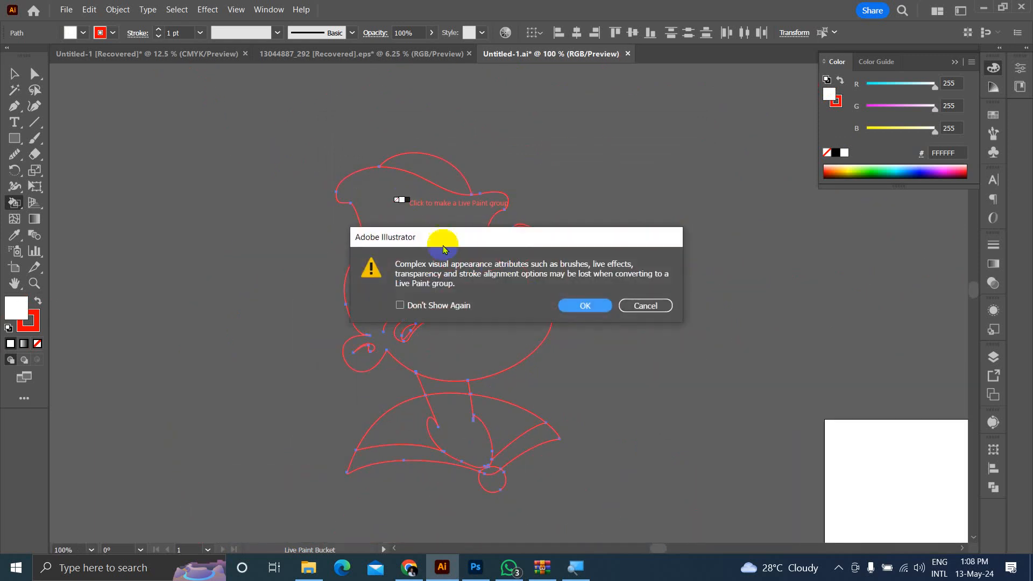
pyautogui.click(580, 304)
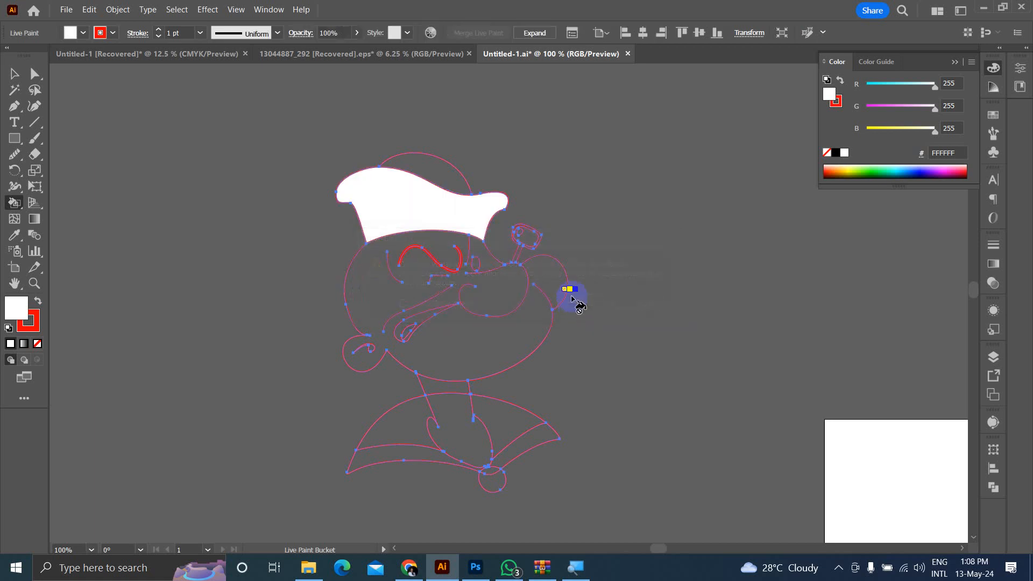
pyautogui.click(451, 184)
pyautogui.scroll(-3, 595, 293)
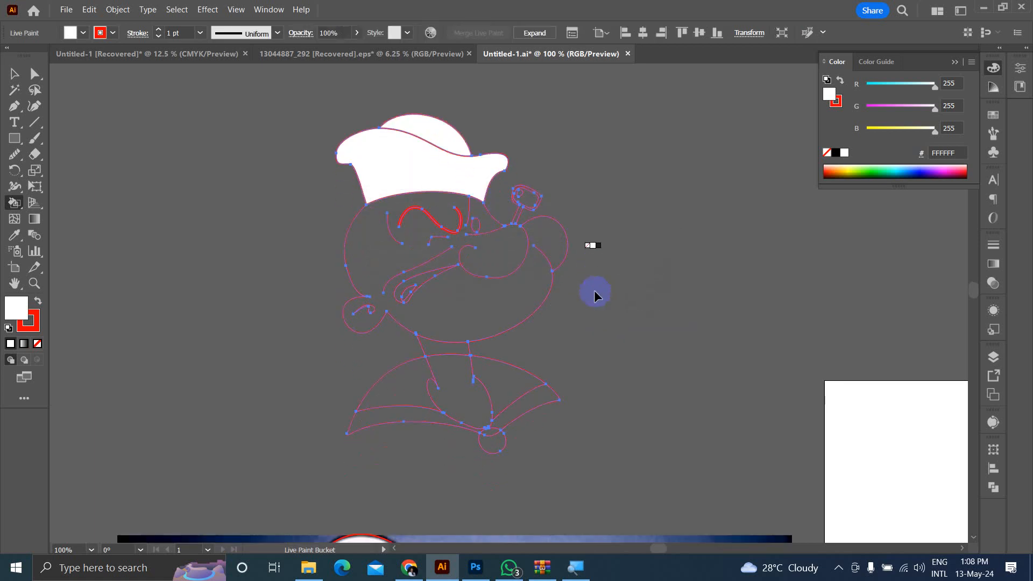
# Step: Fill both parts of the small round knot below the collar white
pyautogui.scroll(2, 580, 359)
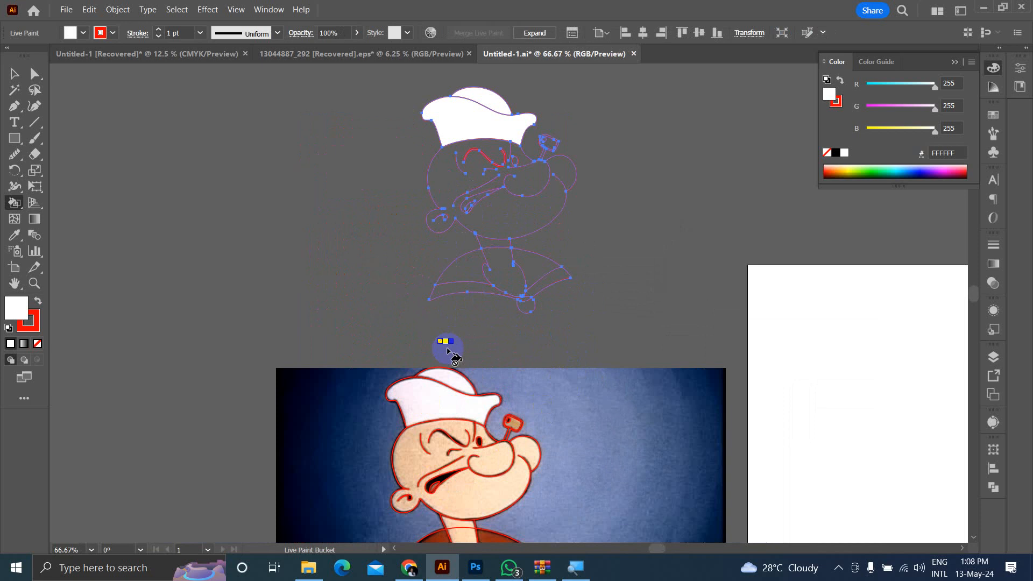
pyautogui.scroll(-1, 444, 345)
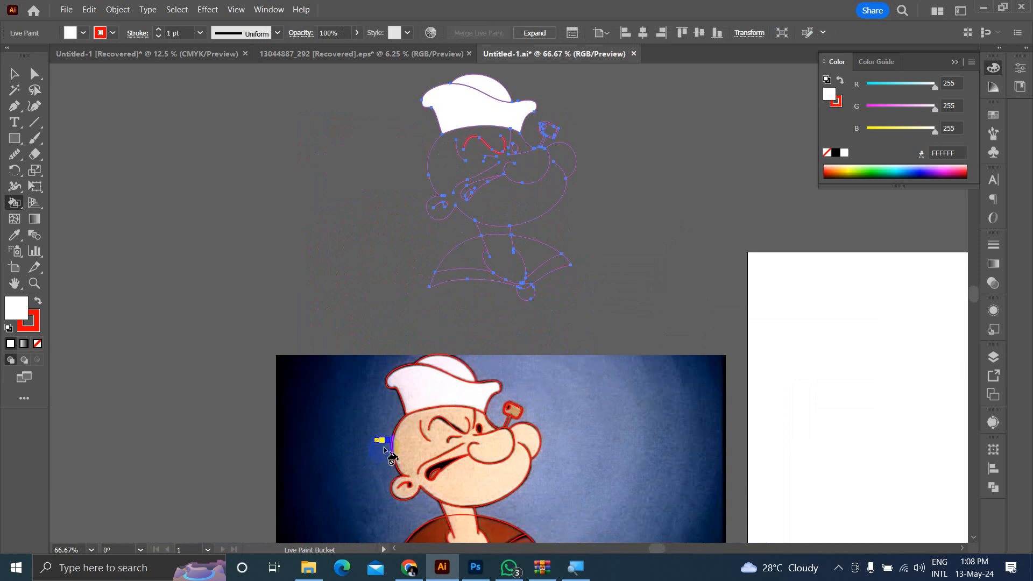
pyautogui.scroll(-2, 506, 463)
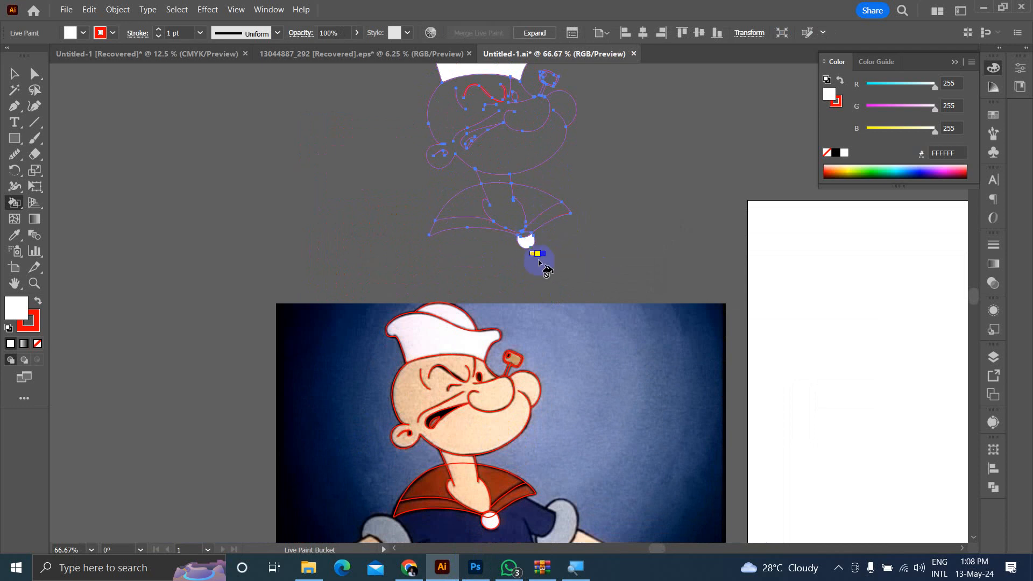
pyautogui.scroll(6, 535, 240)
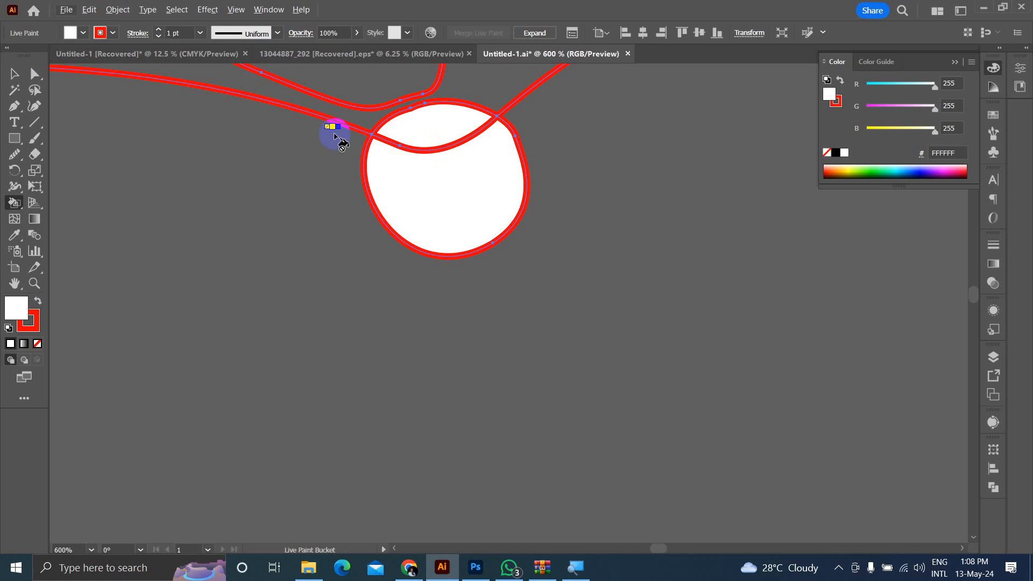
# Step: Isolate the Live Paint group to select the round knot's outline, and exit isolation with nothing selected
pyautogui.click(15, 73)
pyautogui.click(305, 299)
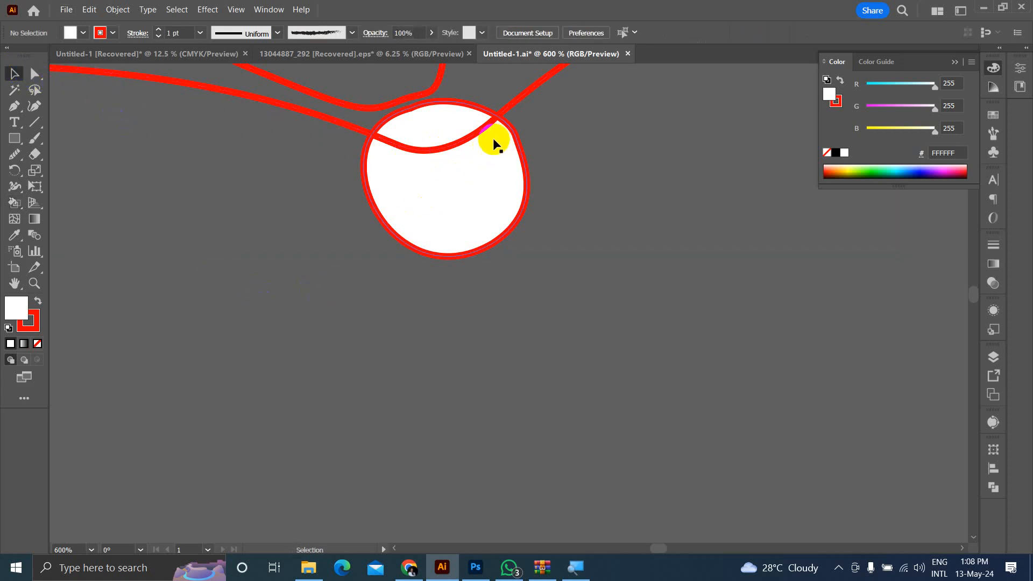
pyautogui.click(475, 203)
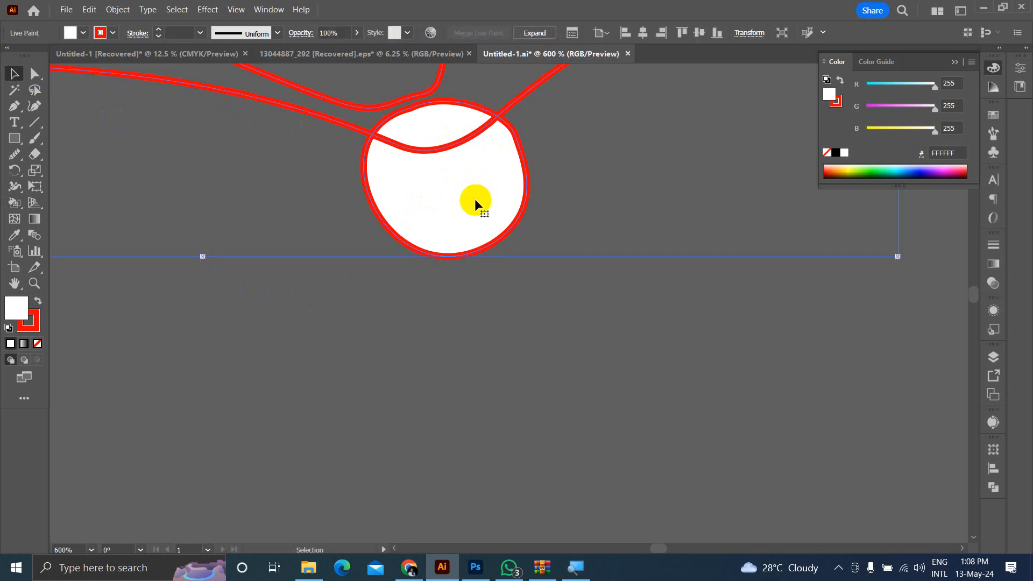
pyautogui.rightClick(475, 204)
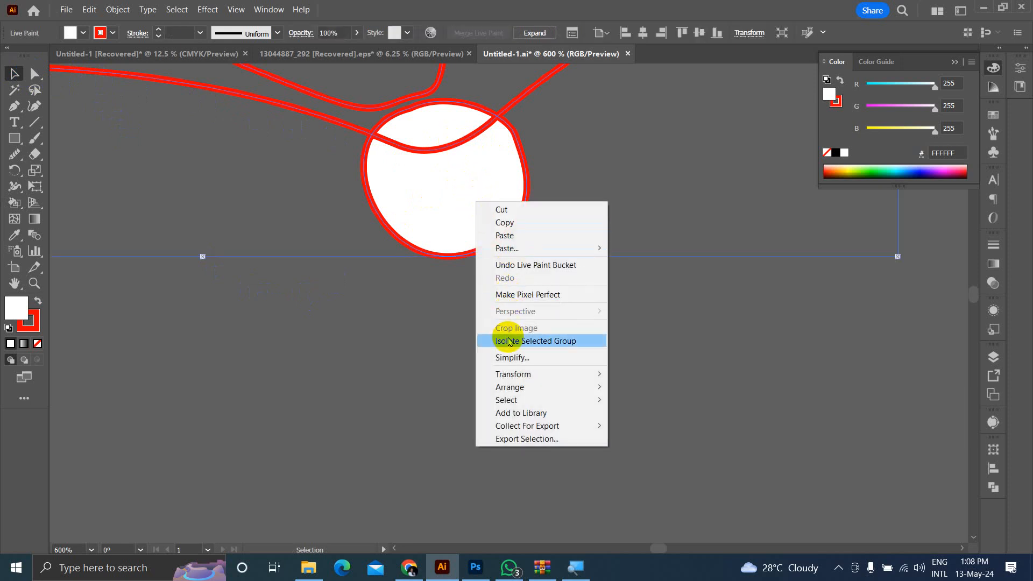
pyautogui.click(410, 344)
pyautogui.doubleClick(445, 210)
pyautogui.click(445, 209)
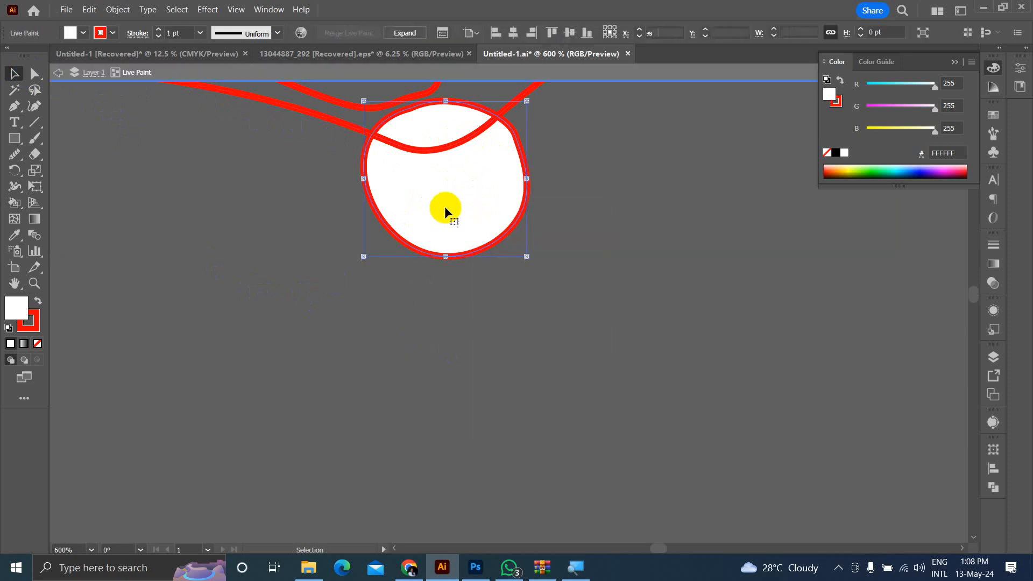
pyautogui.press('ctrl')
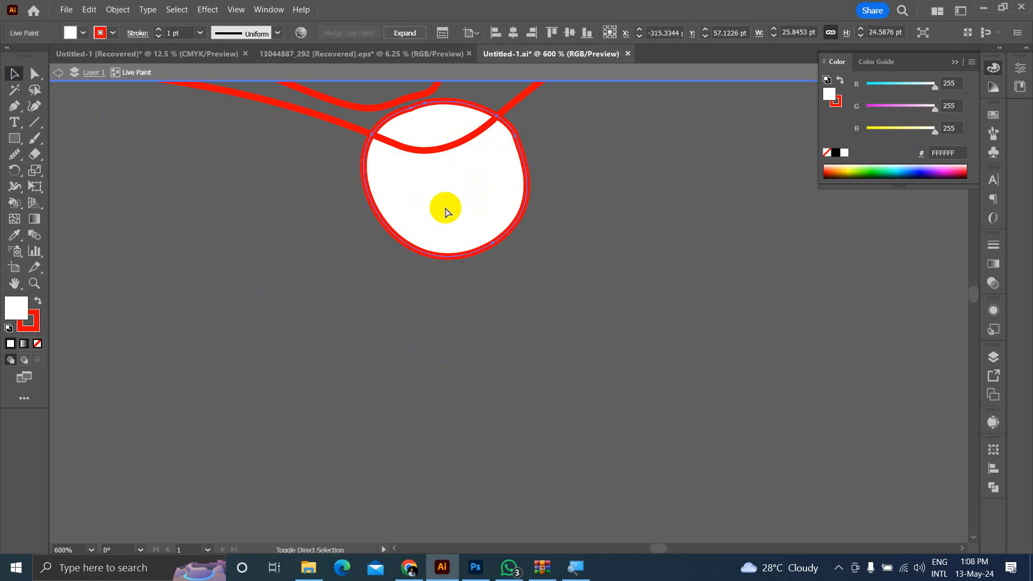
pyautogui.doubleClick(498, 378)
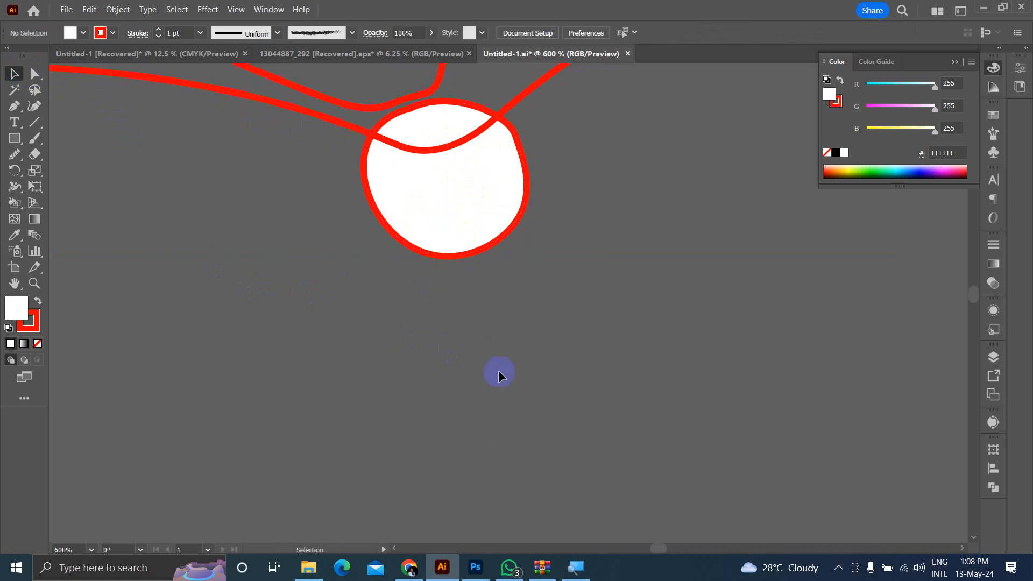
# Step: Undo the white fills and the Live Paint conversion of the duplicated outline drawing
pyautogui.scroll(-2, 490, 338)
pyautogui.scroll(-3, 489, 337)
pyautogui.scroll(1, 490, 335)
pyautogui.hotkey('ctrl', 'z')
pyautogui.hotkey('ctrl', 'z')
pyautogui.hotkey('ctrl', 'z')
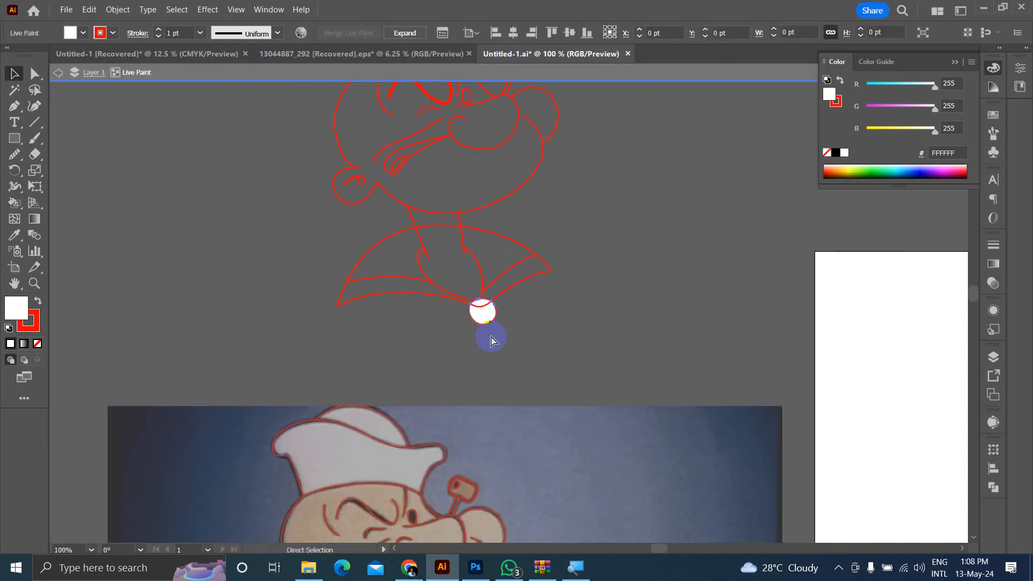
pyautogui.hotkey('ctrl', 'z')
pyautogui.hotkey('ctrl', 'z')
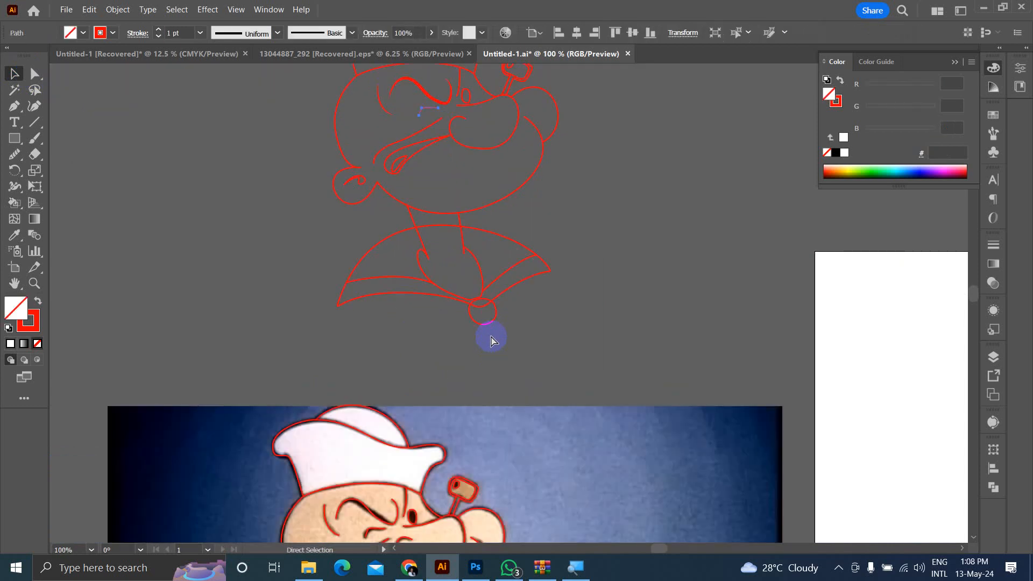
# Step: Deselect the bent line below the eyebrow and check the mouth's inner shape as a separate path
pyautogui.scroll(5, 490, 338)
pyautogui.scroll(-1, 490, 337)
pyautogui.scroll(3, 490, 335)
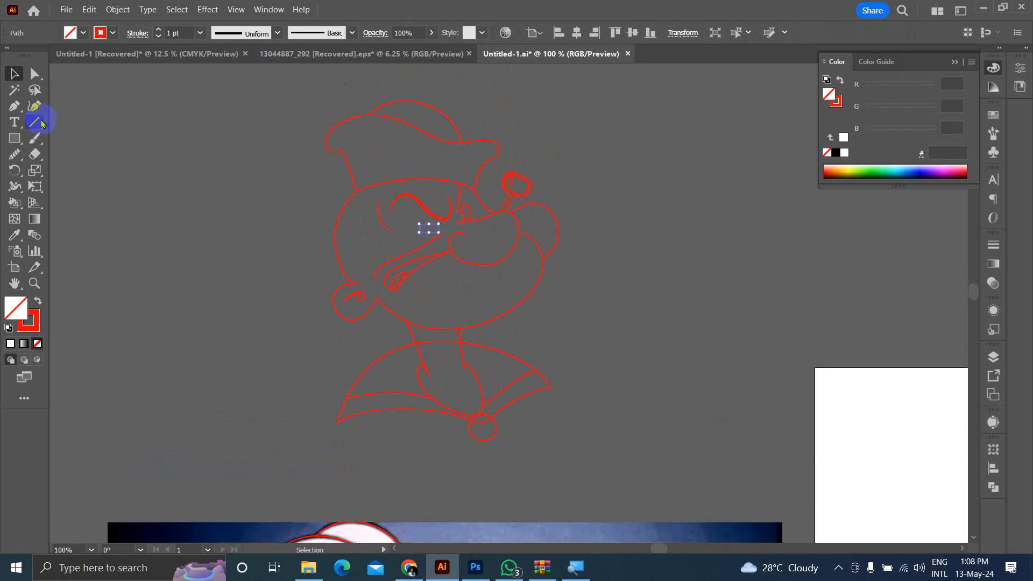
pyautogui.click(162, 176)
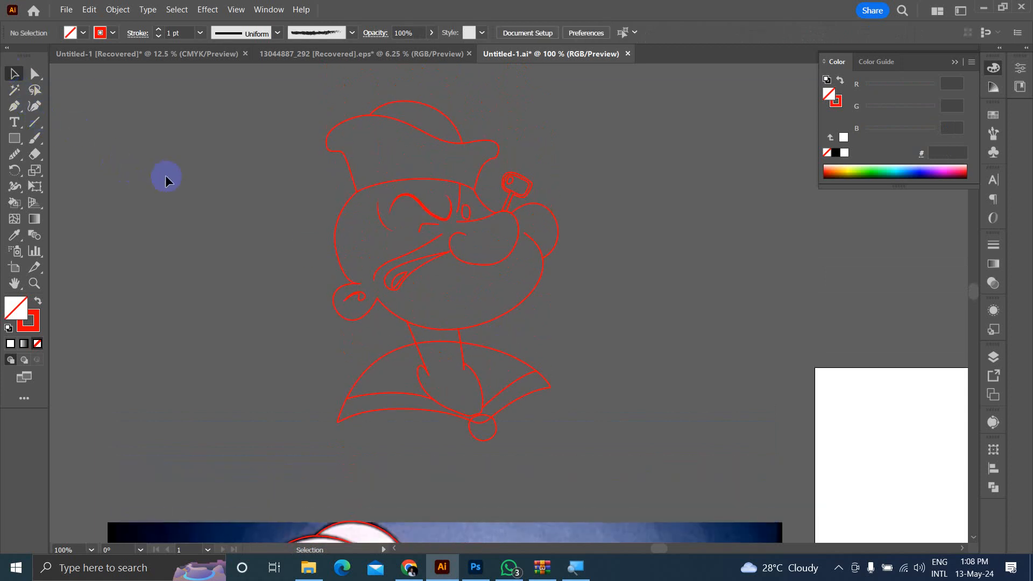
pyautogui.click(405, 281)
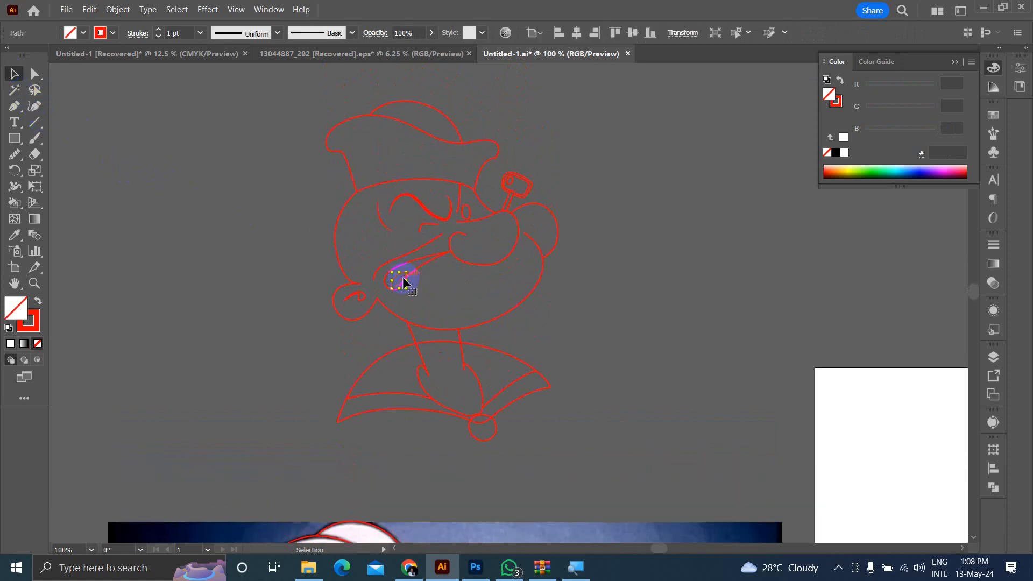
pyautogui.click(647, 283)
pyautogui.hscroll(2, 410, 191)
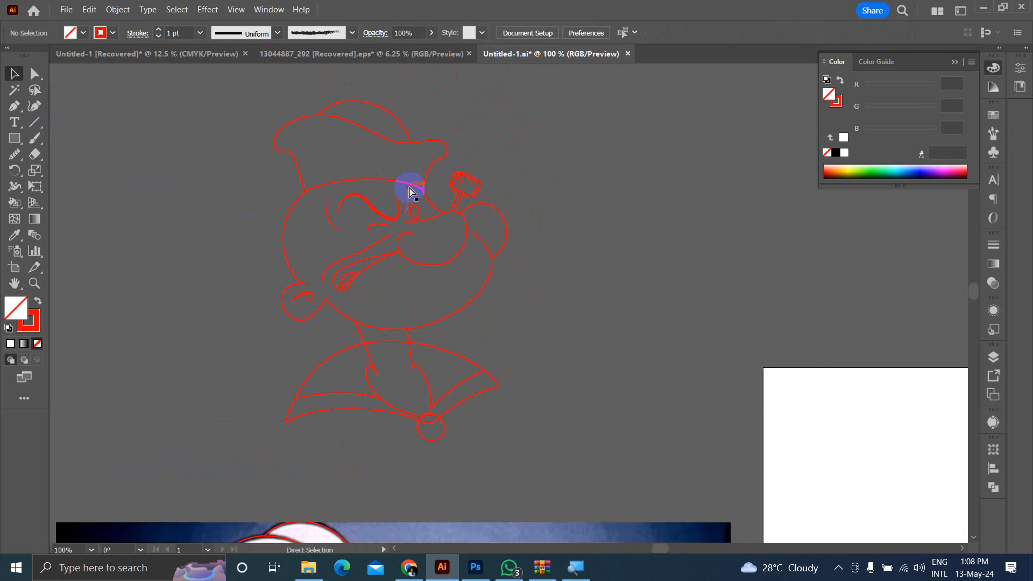
# Step: Select the Live Paint tracing that lies over the Popeye picture
pyautogui.scroll(-3, 527, 328)
pyautogui.click(497, 450)
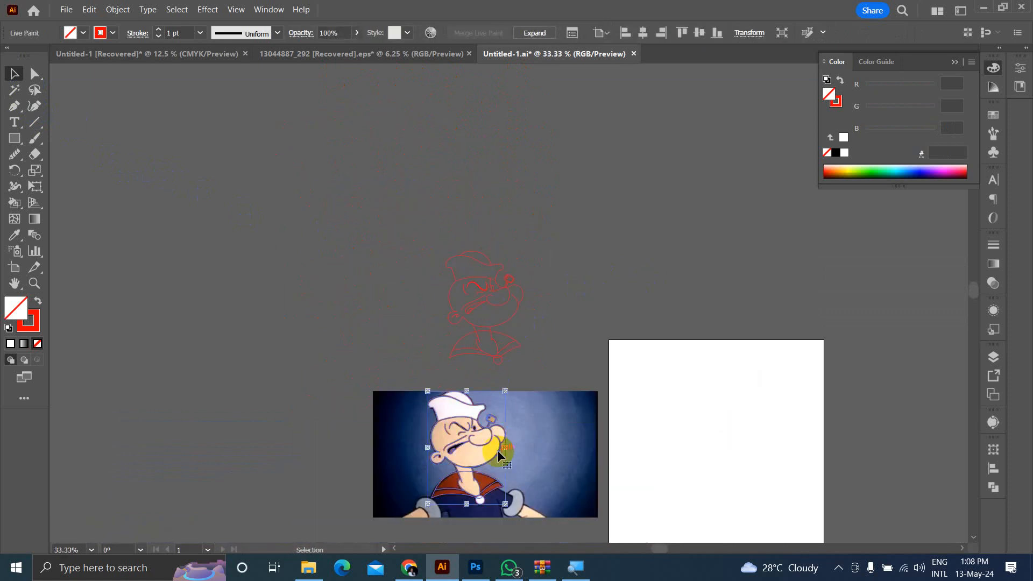
pyautogui.scroll(-2, 547, 452)
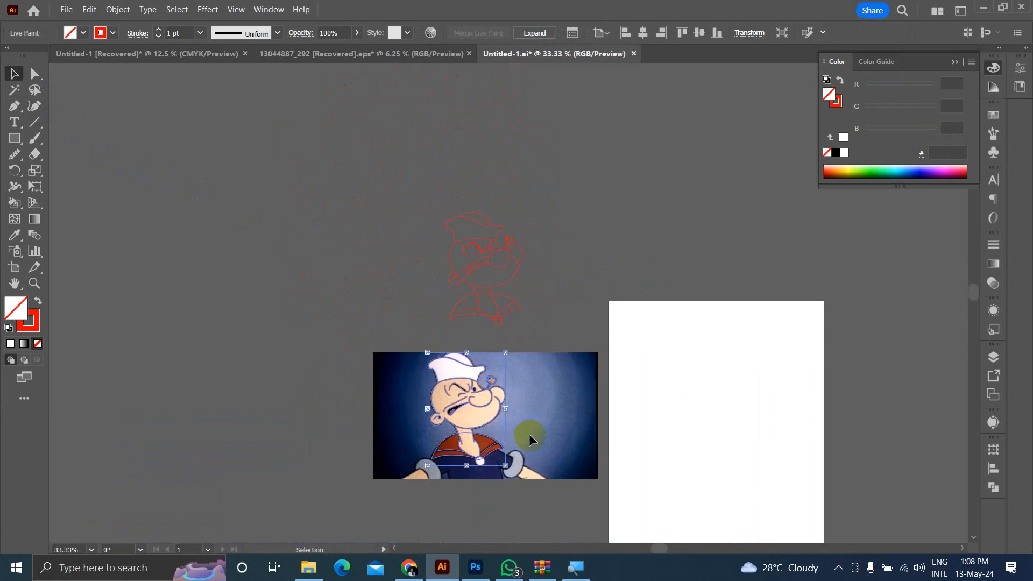
# Step: Move the Live Paint outline copy off the photo into the empty canvas area to its left
pyautogui.scroll(5, 537, 443)
pyautogui.scroll(-1, 495, 393)
pyautogui.scroll(2, 377, 342)
pyautogui.scroll(-2, 378, 340)
pyautogui.scroll(3, 378, 339)
pyautogui.scroll(4, 377, 338)
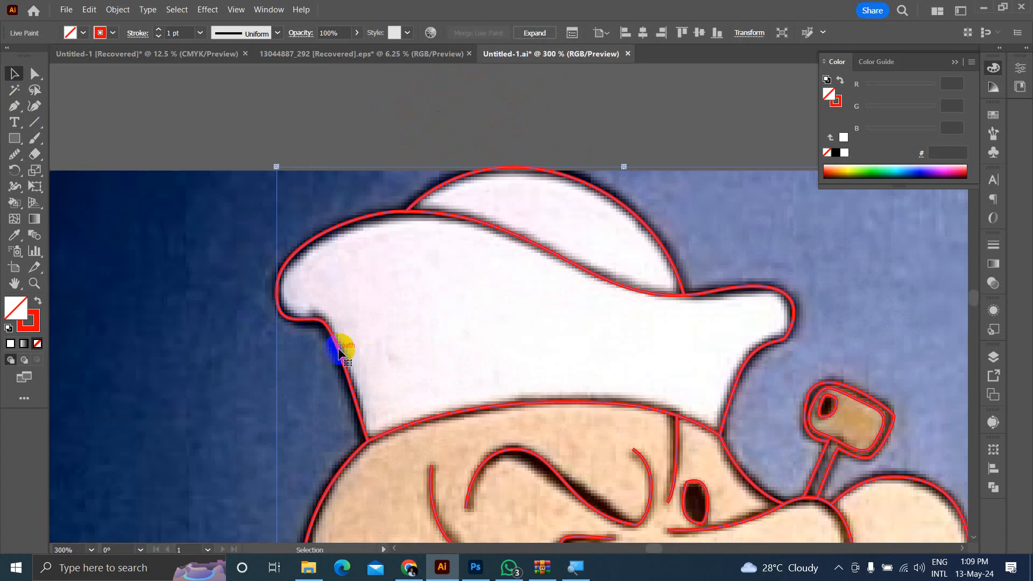
pyautogui.click(338, 355)
pyautogui.scroll(-2, 377, 334)
pyautogui.scroll(-3, 406, 317)
pyautogui.scroll(1, 406, 317)
pyautogui.scroll(-1, 406, 317)
pyautogui.moveTo(402, 325); pyautogui.dragTo(134, 274)
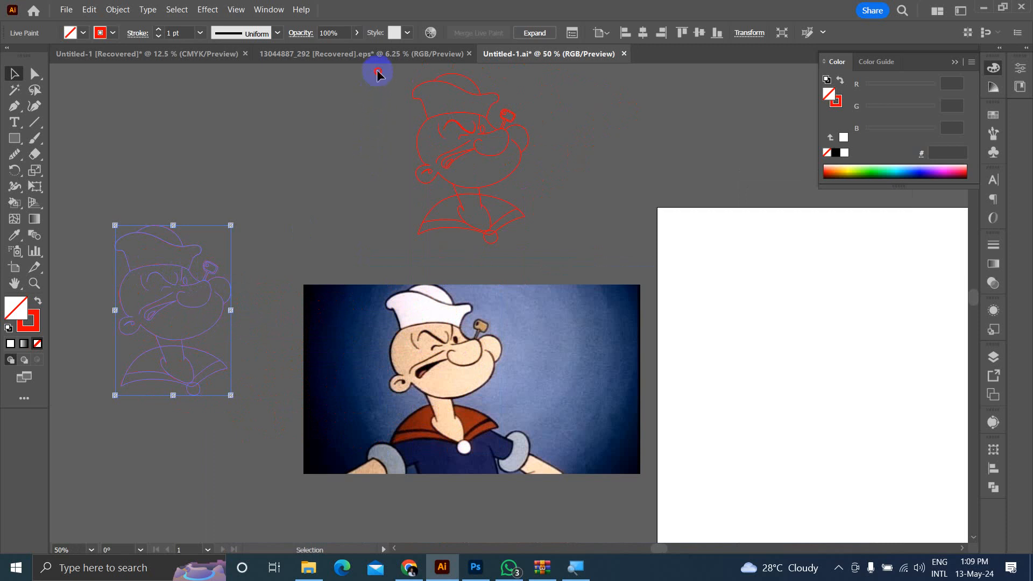
# Step: Select all paths of the outline copy above the photo and align them over the cartoon character in the photo
pyautogui.moveTo(547, 256); pyautogui.dragTo(546, 255)
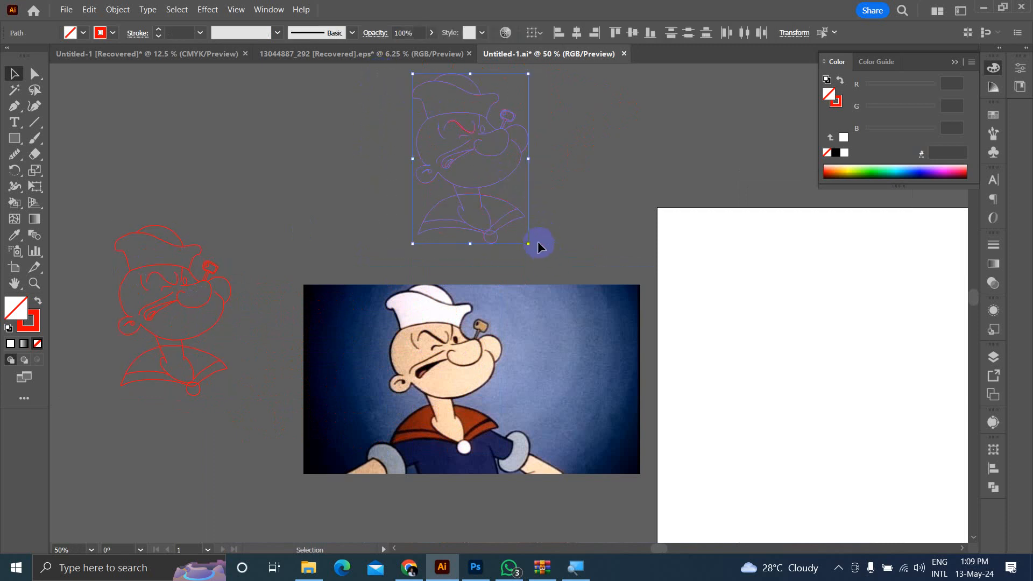
pyautogui.moveTo(493, 188); pyautogui.dragTo(466, 397)
pyautogui.scroll(5, 466, 397)
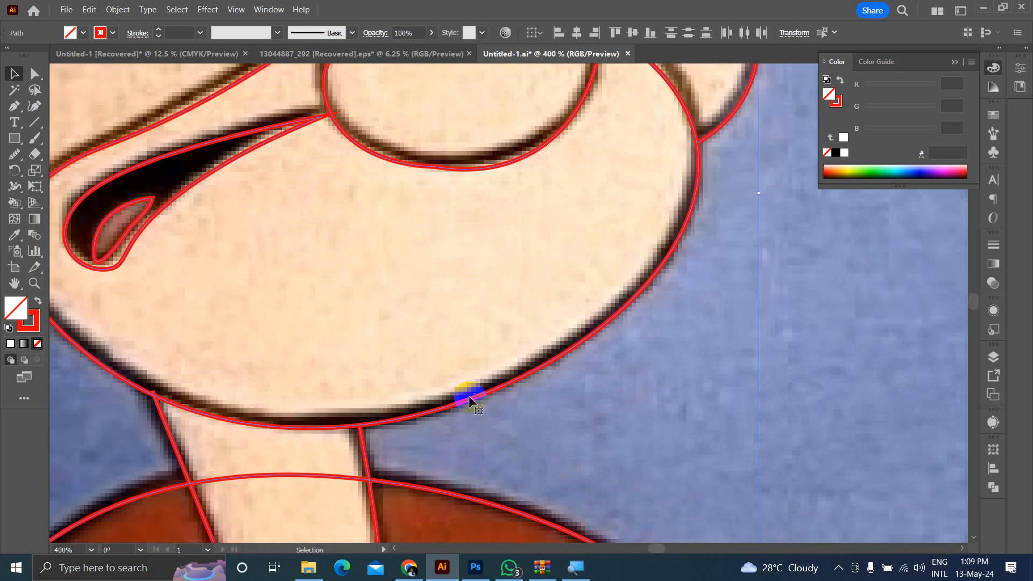
pyautogui.moveTo(469, 398); pyautogui.dragTo(468, 396)
pyautogui.scroll(-5, 468, 396)
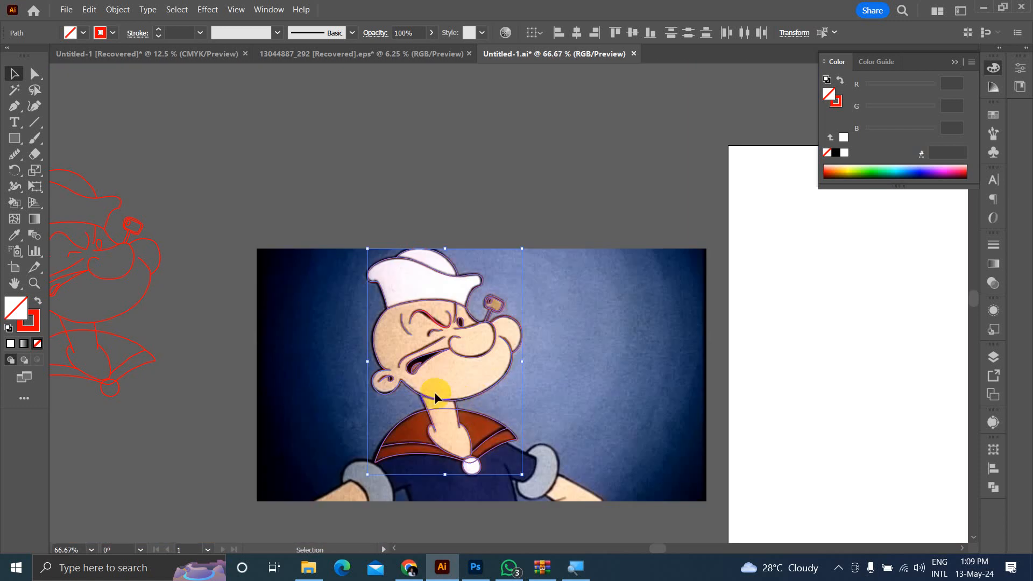
pyautogui.click(331, 362)
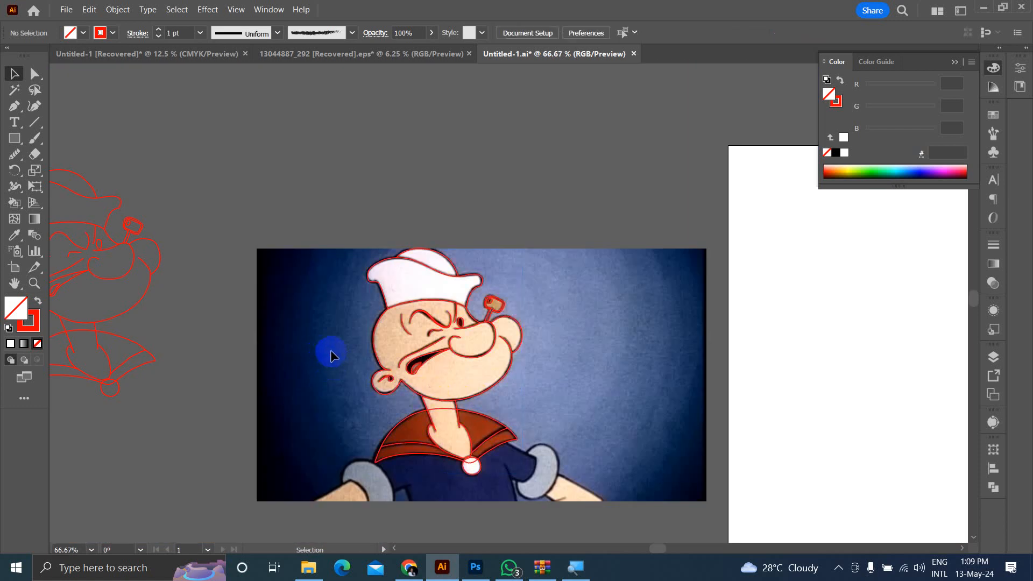
# Step: Try to fill the hat's crown path with FFF6FF and its brim path with FFFBFE, sampled from the photo using the Eyedropper
pyautogui.scroll(3, 393, 286)
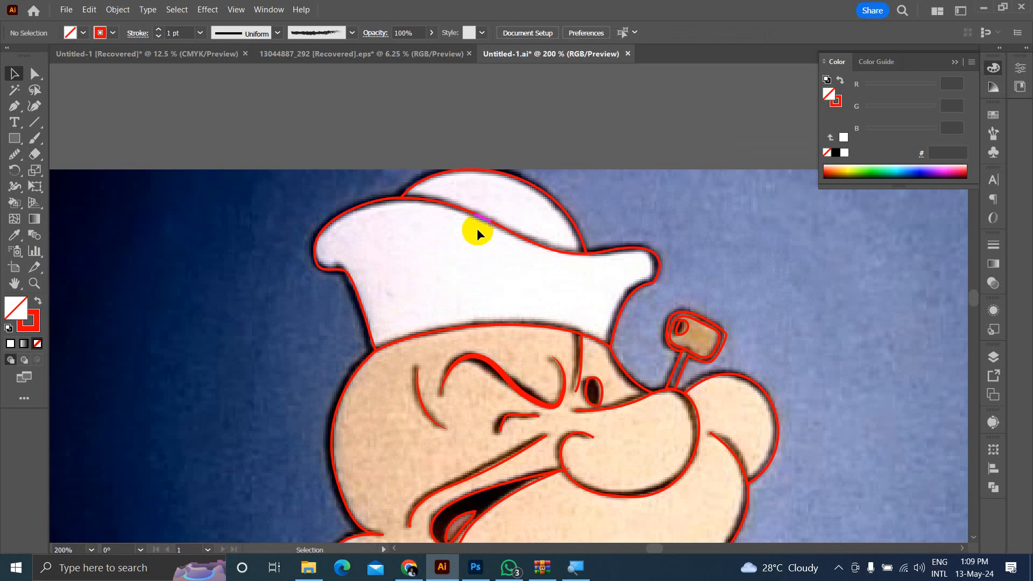
pyautogui.scroll(1, 484, 226)
pyautogui.click(535, 206)
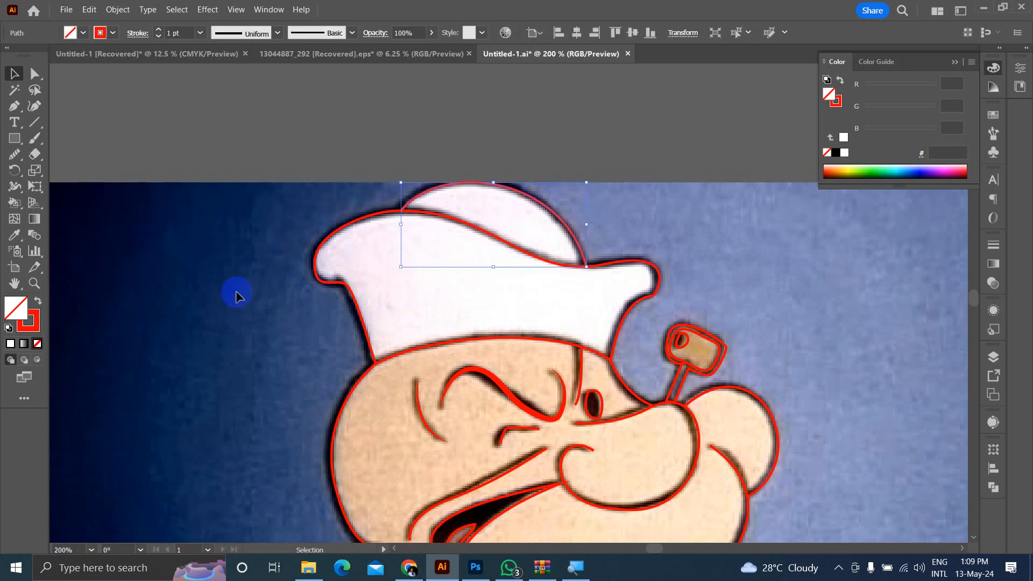
pyautogui.press('i')
pyautogui.click(511, 218)
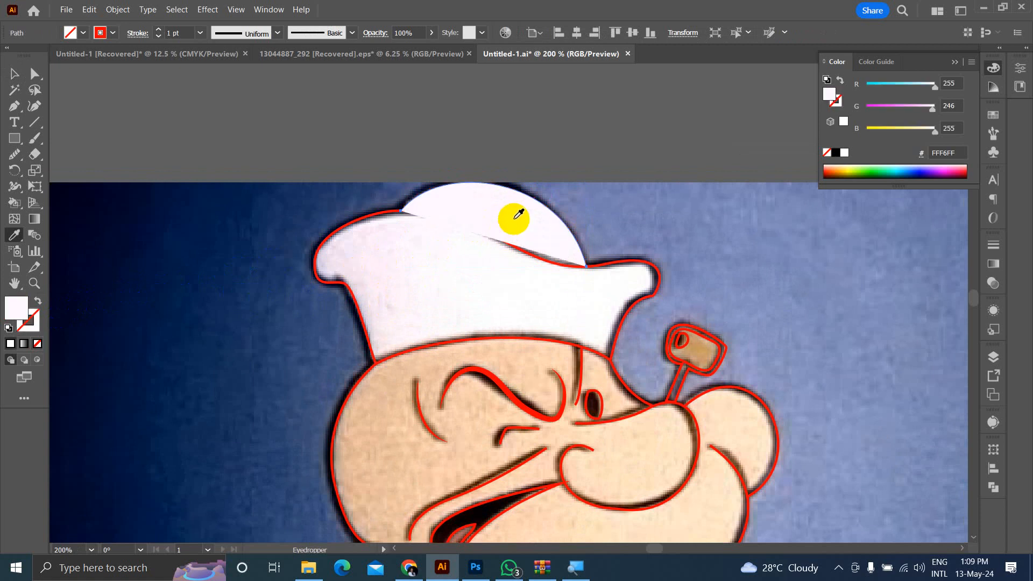
pyautogui.press('ctrl')
pyautogui.keyDown('ctrl'); pyautogui.click(369, 334); pyautogui.keyUp('ctrl')
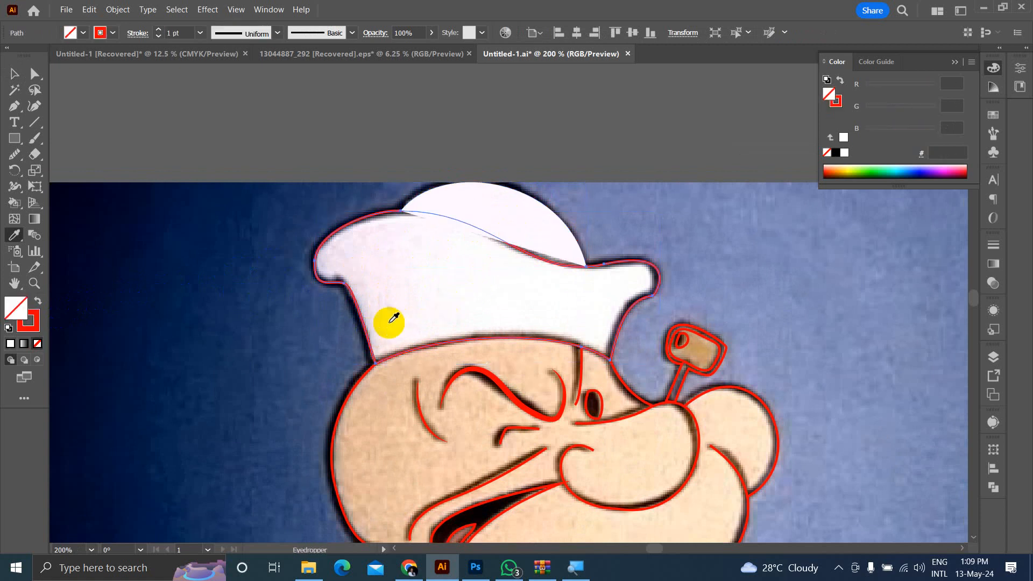
pyautogui.click(422, 283)
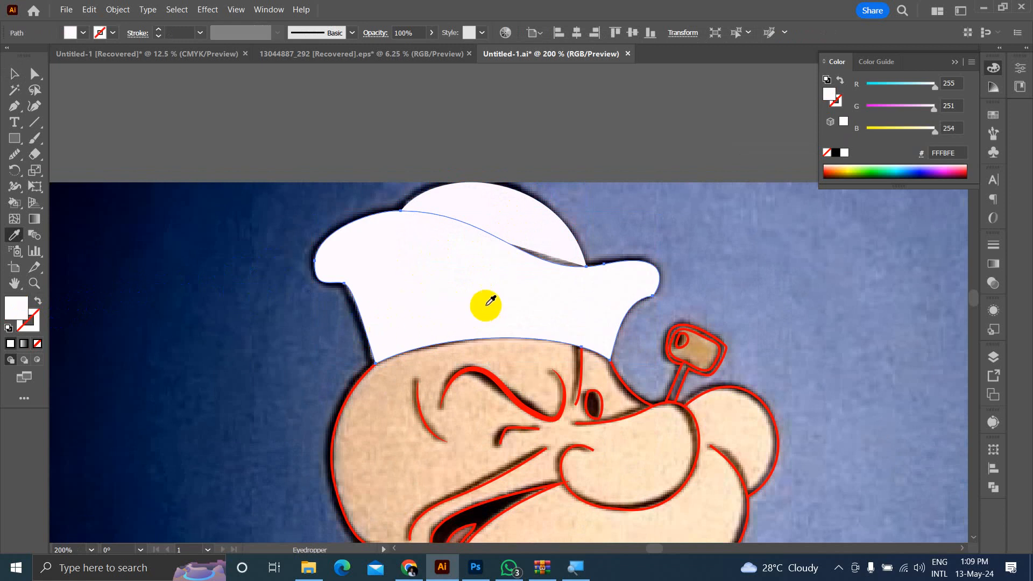
pyautogui.keyDown('ctrl'); pyautogui.click(569, 247); pyautogui.keyUp('ctrl')
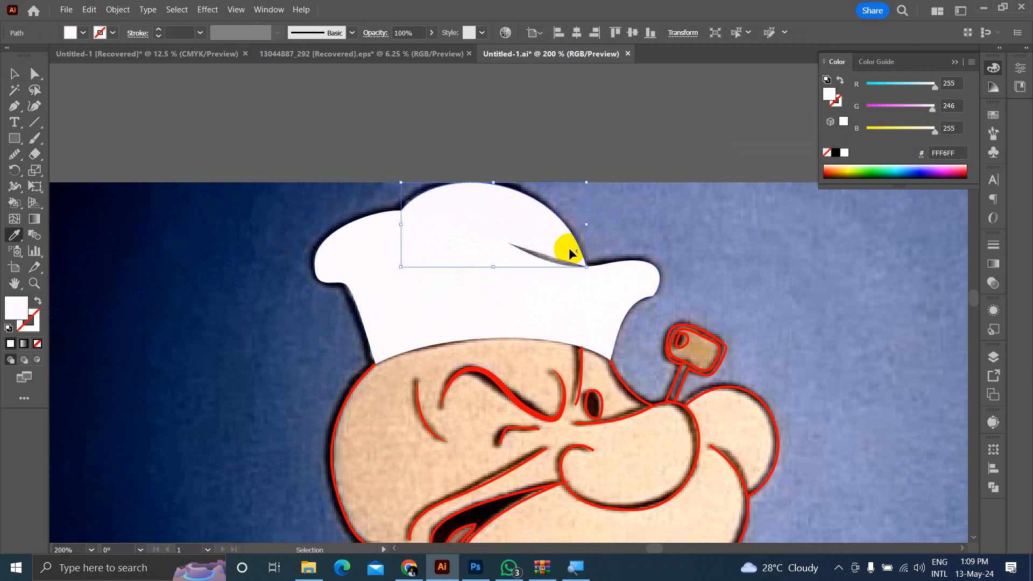
# Step: Try to fill the back-of-head path with skin tone EEC7A4 and the ear-and-jaw path with DBBCAD, sampled from the photo
pyautogui.scroll(-1, 614, 347)
pyautogui.hscroll(-2, 718, 334)
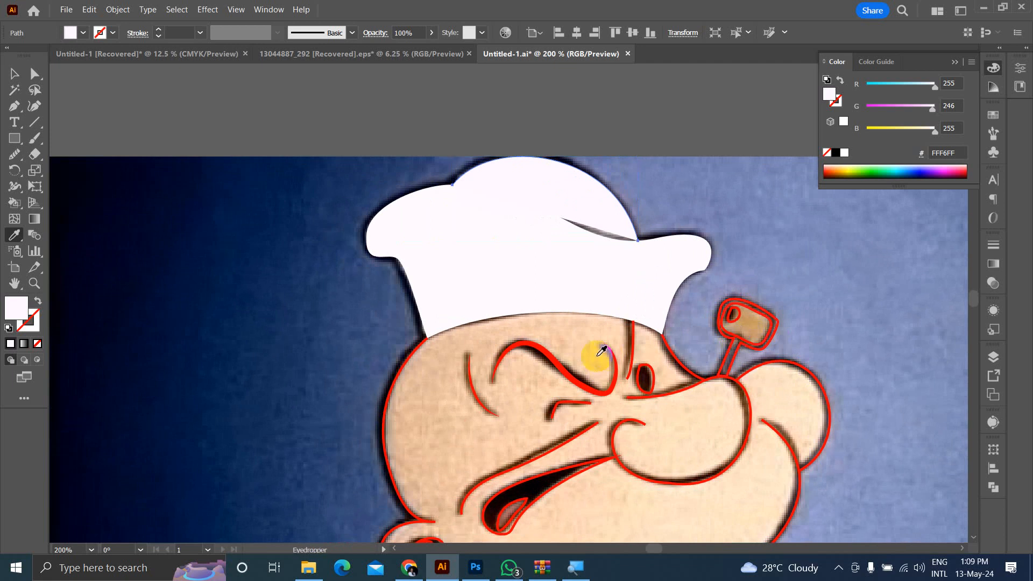
pyautogui.keyDown('ctrl'); pyautogui.click(399, 373); pyautogui.keyUp('ctrl')
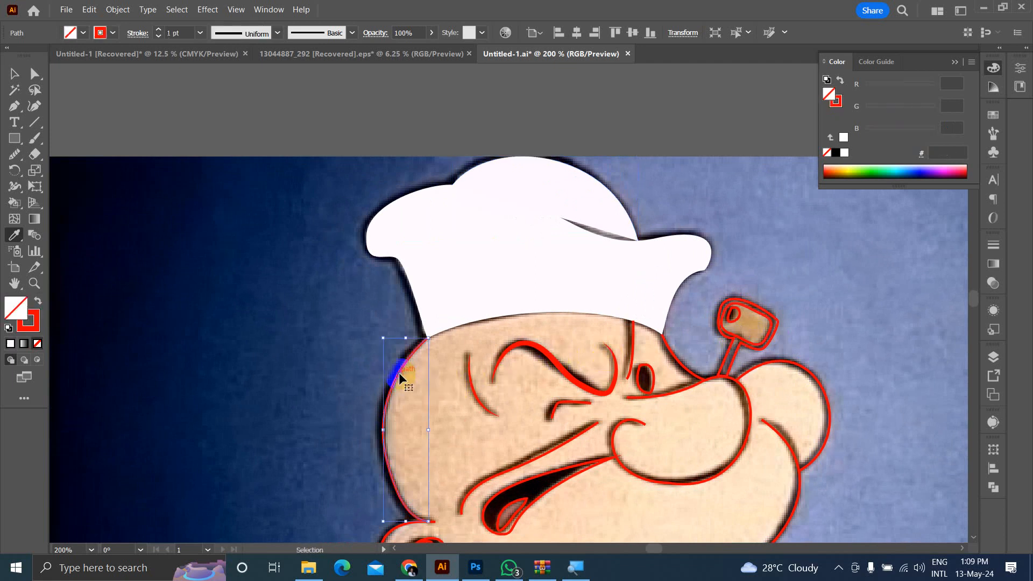
pyautogui.click(428, 367)
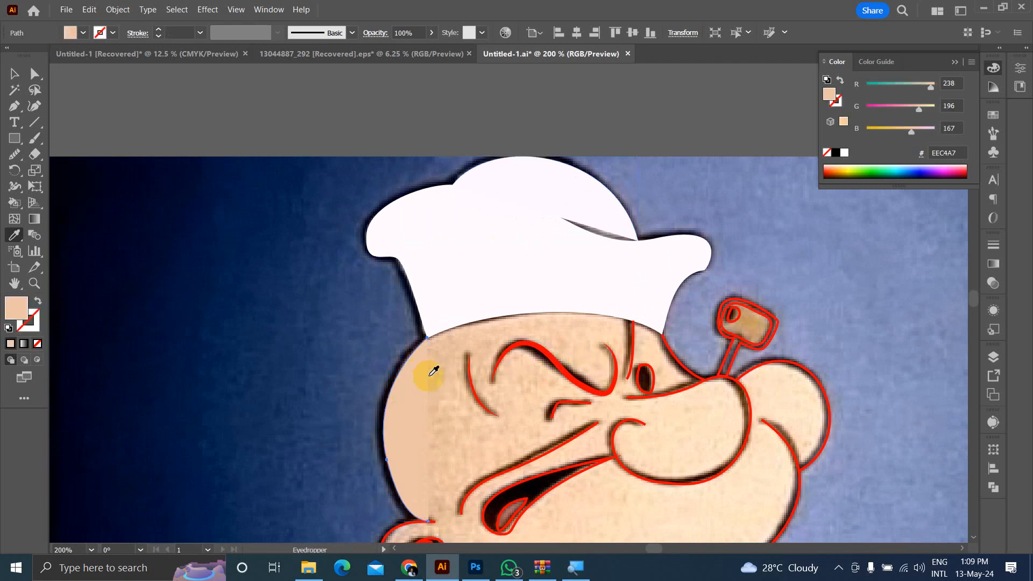
pyautogui.scroll(-3, 425, 425)
pyautogui.press('ctrl')
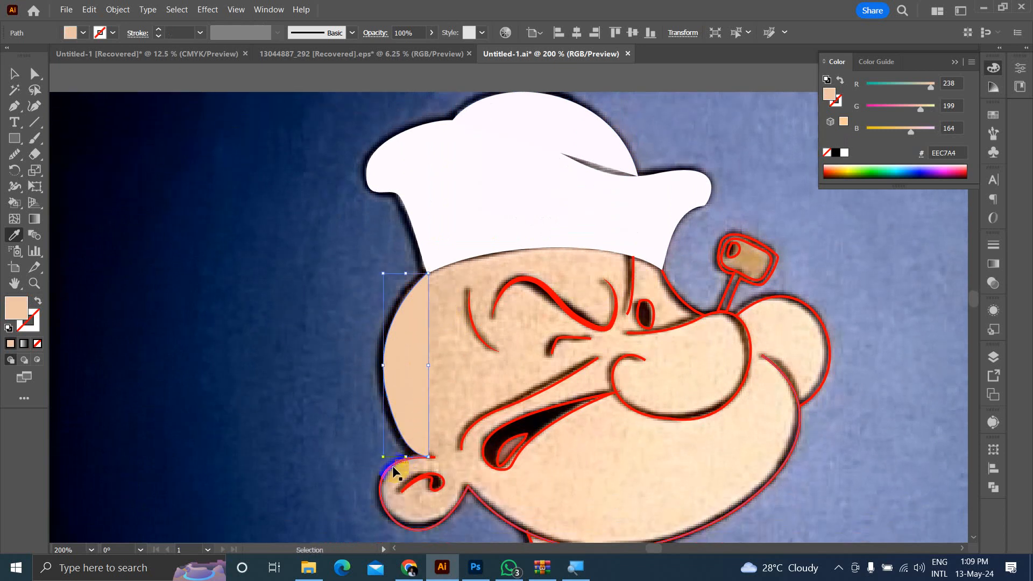
pyautogui.keyDown('ctrl'); pyautogui.click(394, 473); pyautogui.keyUp('ctrl')
pyautogui.click(407, 461)
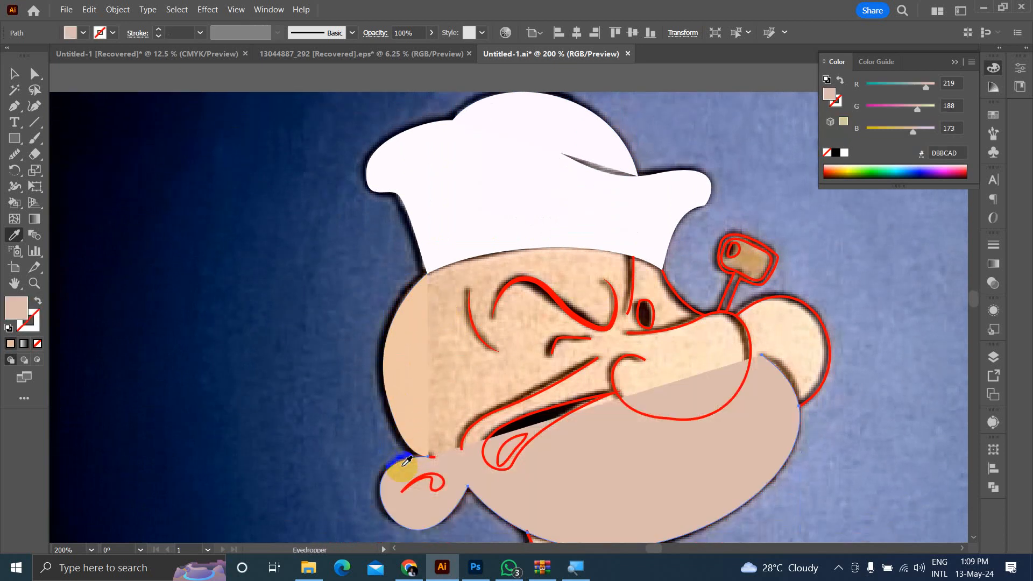
# Step: Undo the Eyedropper fills on the jaw, head and hat paths, including the stray grey fill on the crown
pyautogui.hotkey('ctrl', 'z')
pyautogui.hotkey('ctrl', 'z')
pyautogui.hotkey('ctrl', 'z')
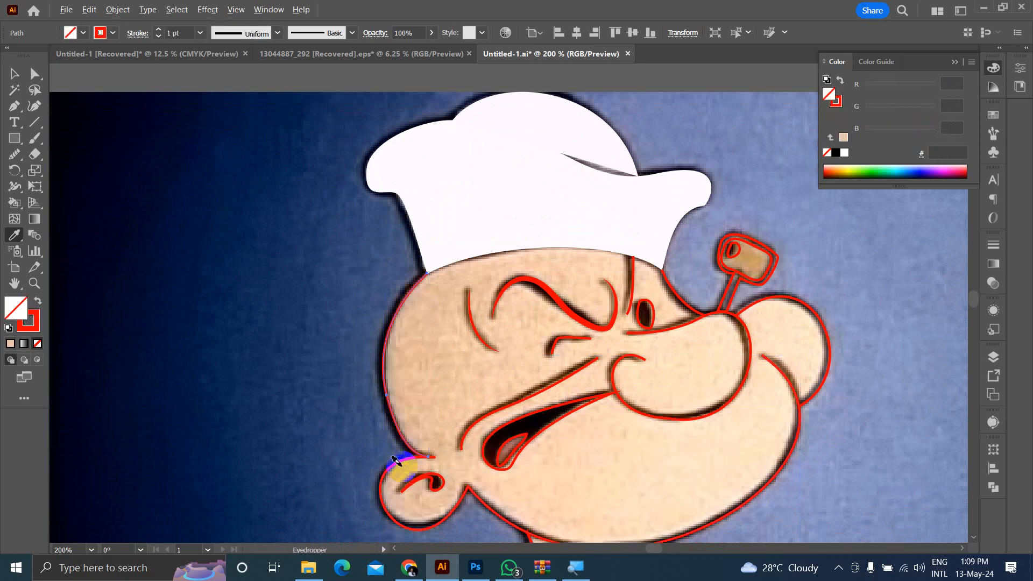
pyautogui.scroll(-4, 403, 465)
pyautogui.scroll(4, 398, 469)
pyautogui.scroll(-1, 400, 465)
pyautogui.hotkey('ctrl', 'z')
pyautogui.hotkey('ctrl', 'z')
pyautogui.hotkey('ctrl', 'z')
pyautogui.hotkey('ctrl', 'z')
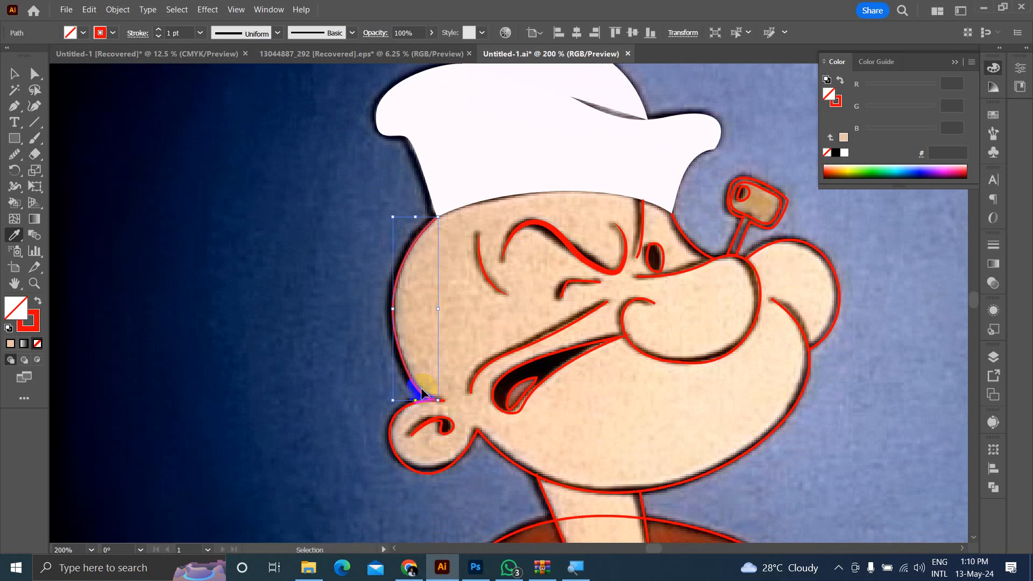
pyautogui.scroll(-2, 425, 385)
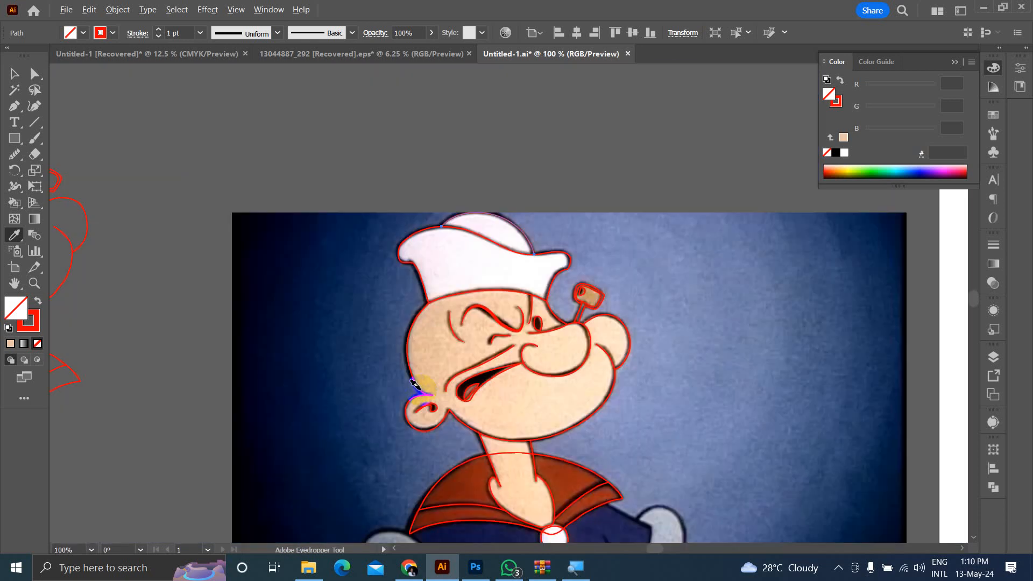
pyautogui.click(413, 145)
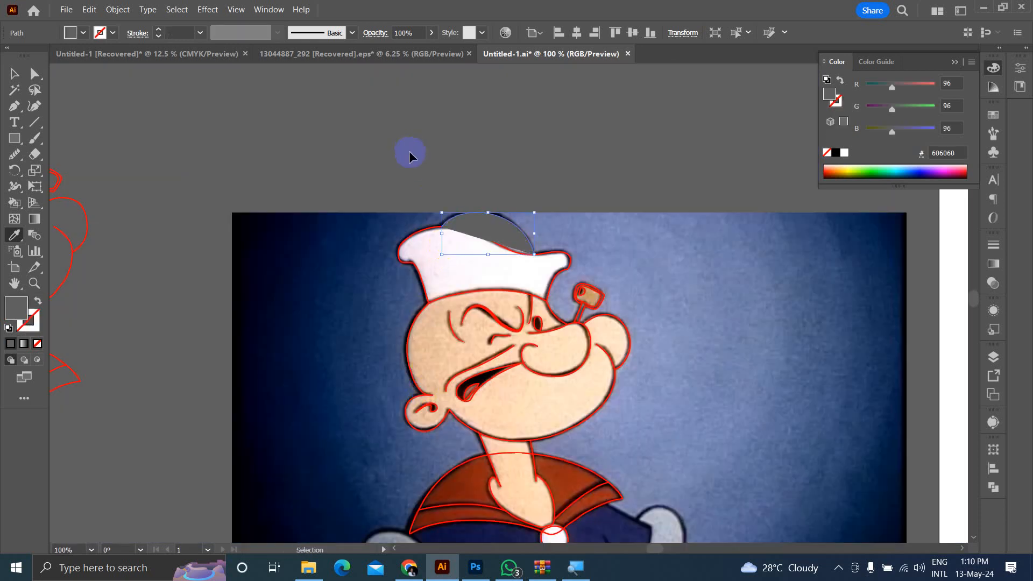
pyautogui.hotkey('ctrl', 'z')
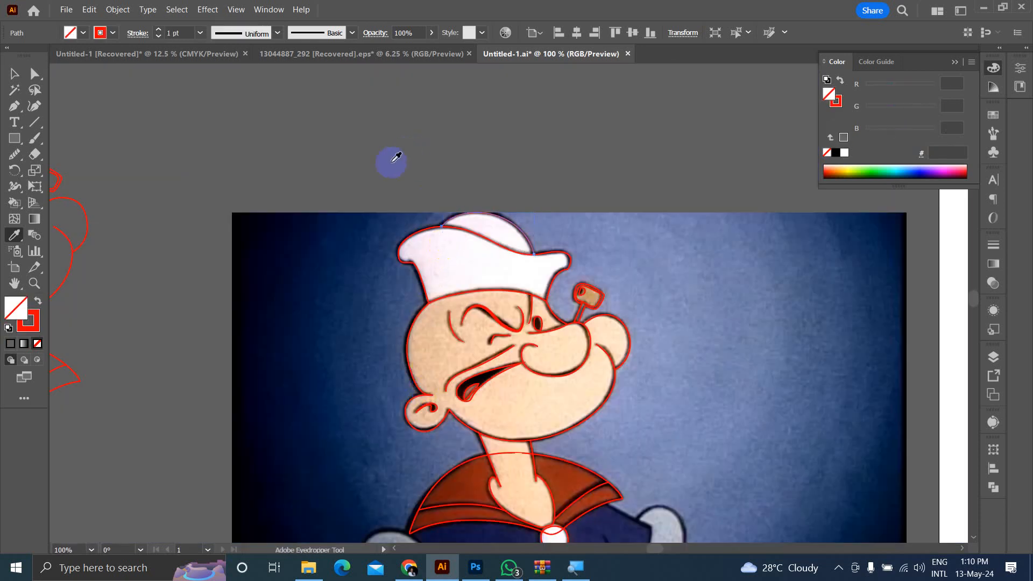
# Step: Select all outline paths over the character and convert them into a Live Paint group
pyautogui.click(12, 74)
pyautogui.click(301, 144)
pyautogui.moveTo(320, 178)
pyautogui.mouseDown()
pyautogui.moveTo(627, 465)
pyautogui.moveTo(664, 555)
pyautogui.moveTo(685, 454)
pyautogui.moveTo(657, 407)
pyautogui.mouseUp()
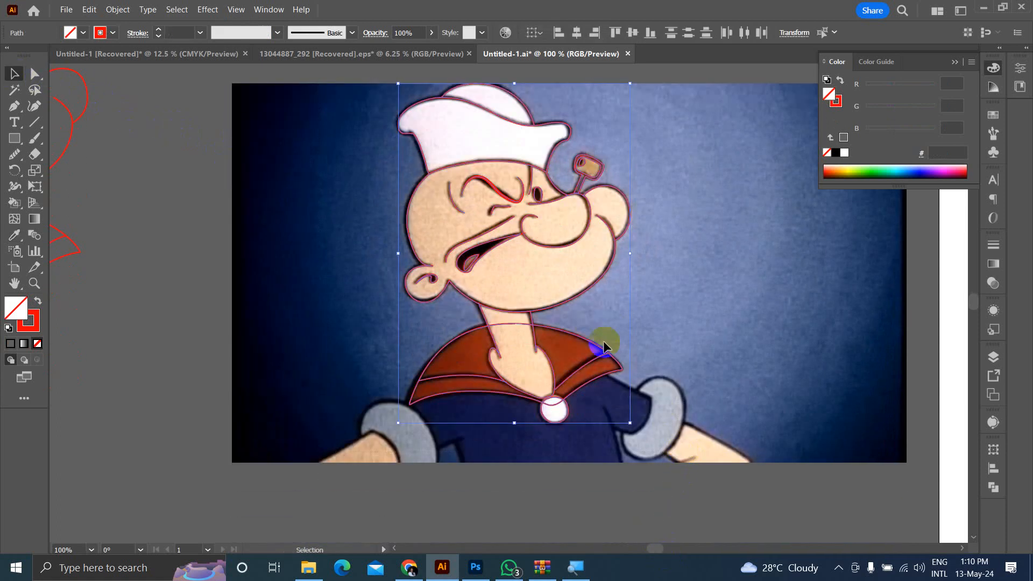
pyautogui.scroll(1, 139, 132)
pyautogui.click(14, 203)
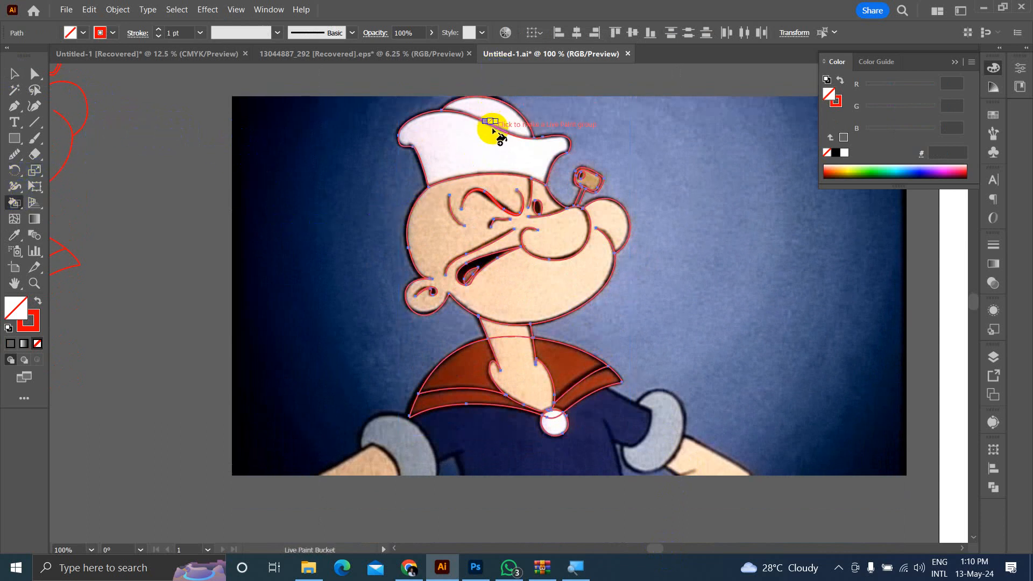
pyautogui.click(485, 150)
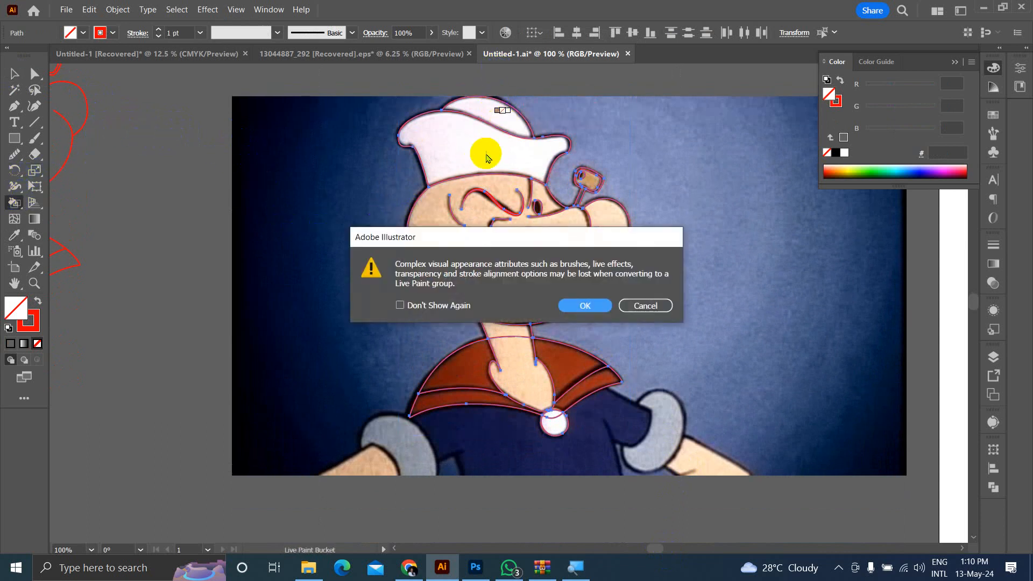
pyautogui.click(585, 306)
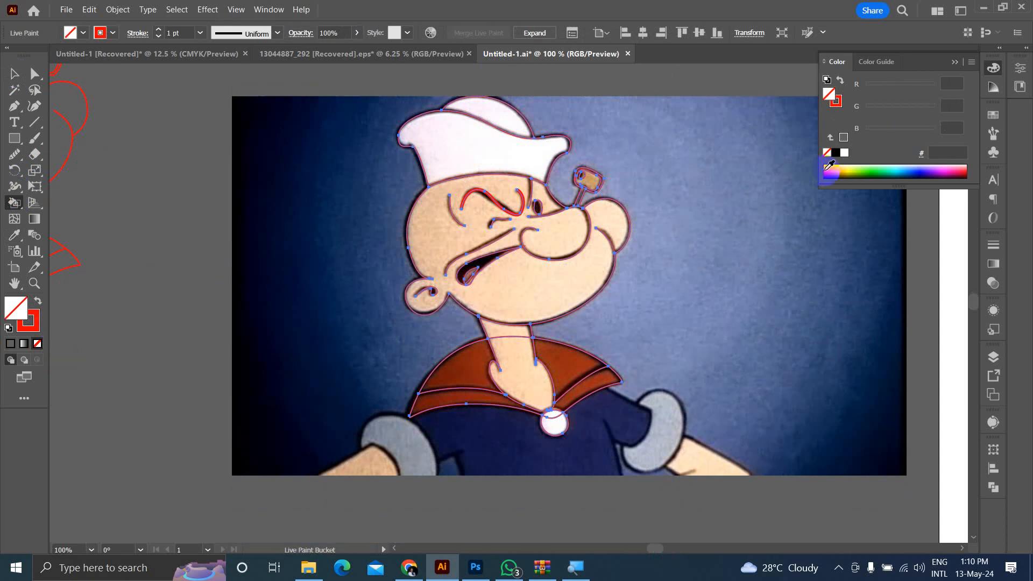
# Step: Fill the hat's brim and crown with white FFFFFF using the Live Paint Bucket
pyautogui.click(843, 154)
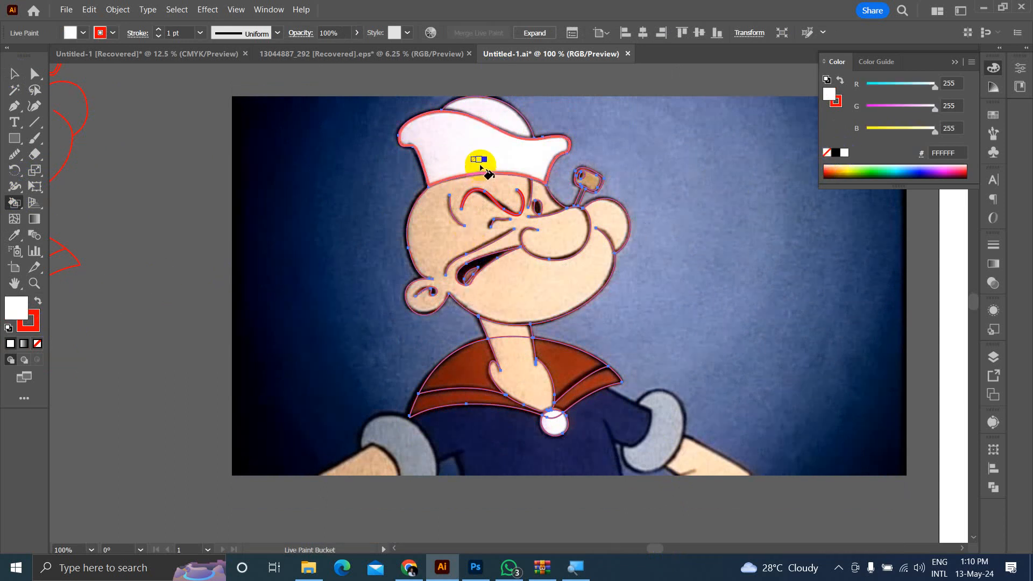
pyautogui.click(476, 145)
pyautogui.click(501, 109)
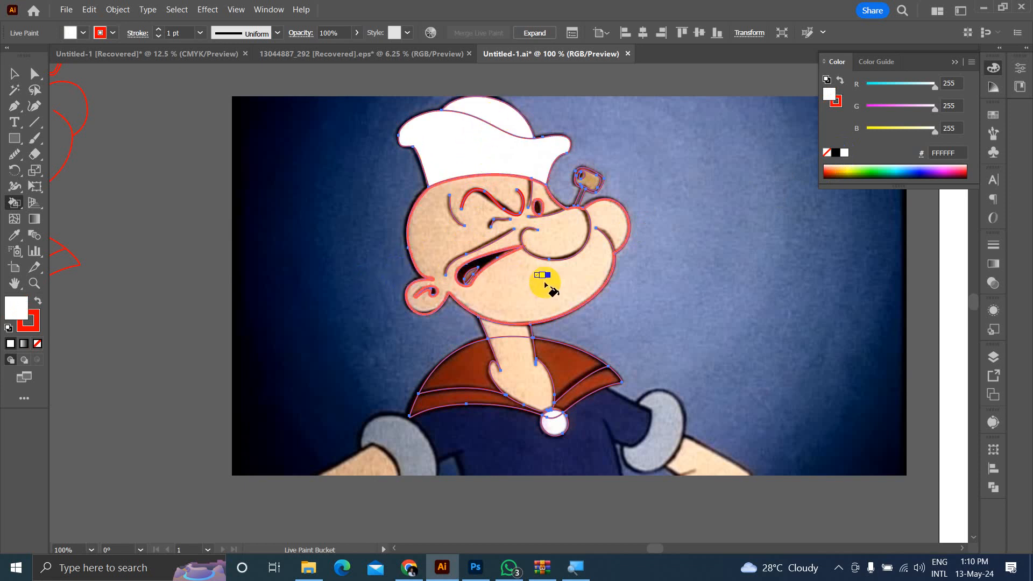
# Step: Review the current fill colour in the Color Picker and accept it
pyautogui.doubleClick(13, 309)
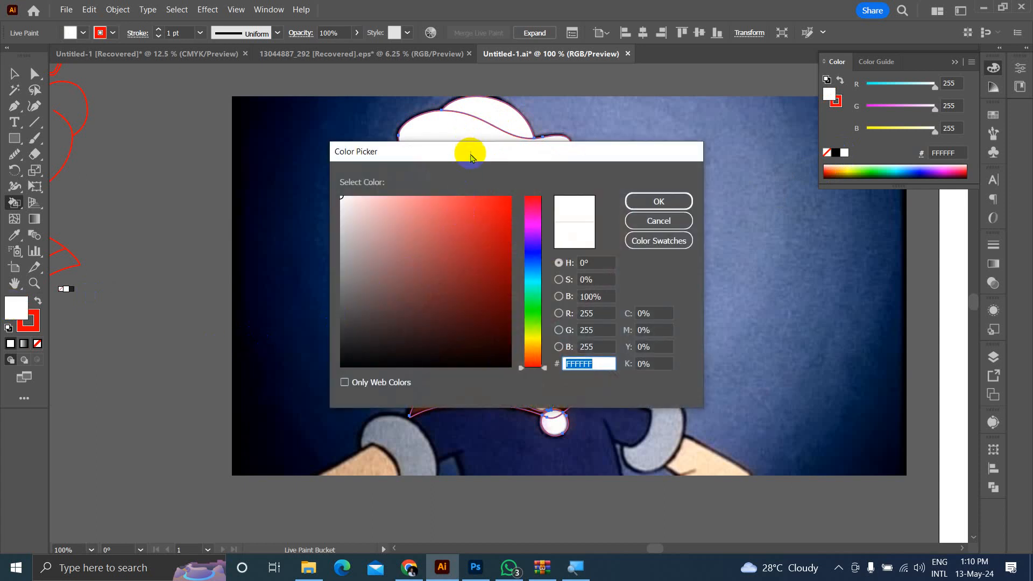
pyautogui.moveTo(470, 156); pyautogui.dragTo(709, 241)
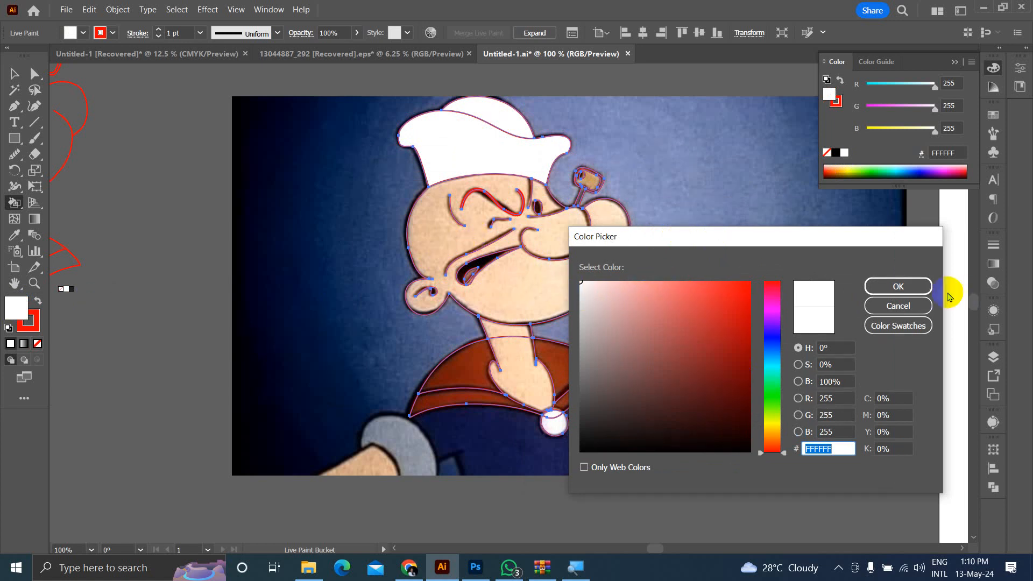
pyautogui.click(899, 287)
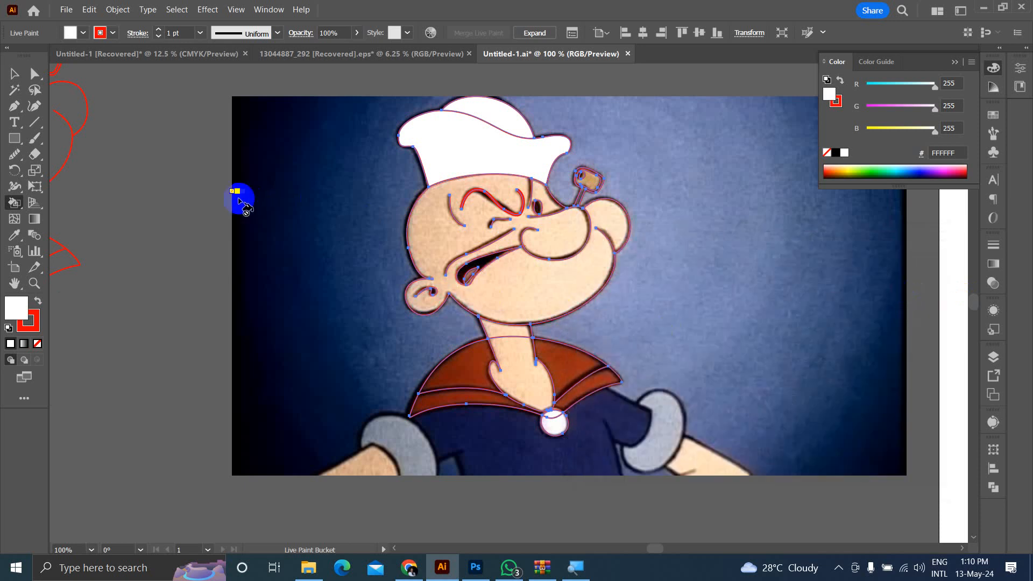
# Step: Draw two small rectangles, one above the other, beside the photo's left edge as colour swatches
pyautogui.click(16, 71)
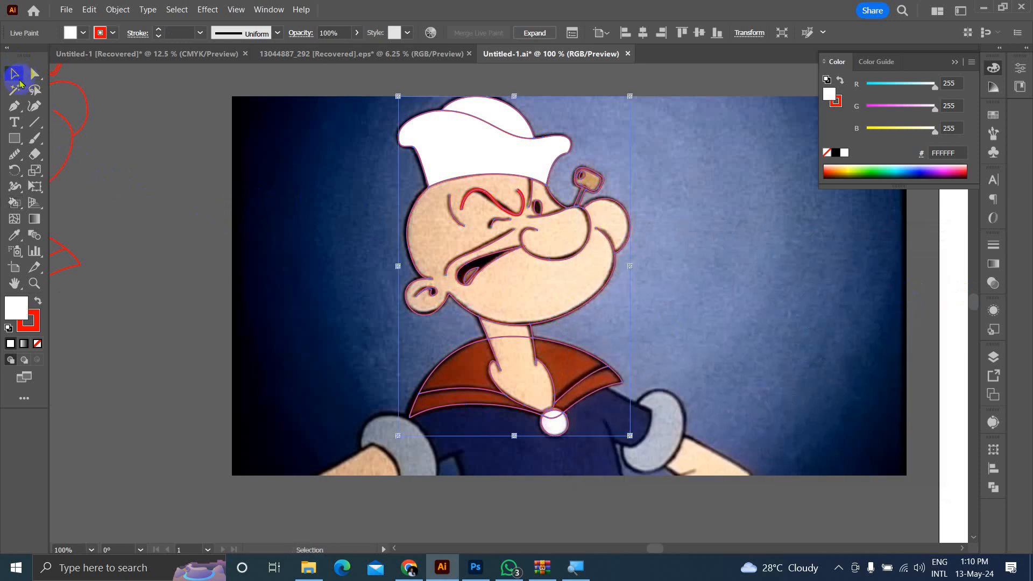
pyautogui.click(14, 138)
pyautogui.moveTo(117, 158); pyautogui.dragTo(183, 226)
pyautogui.moveTo(124, 265); pyautogui.dragTo(192, 350)
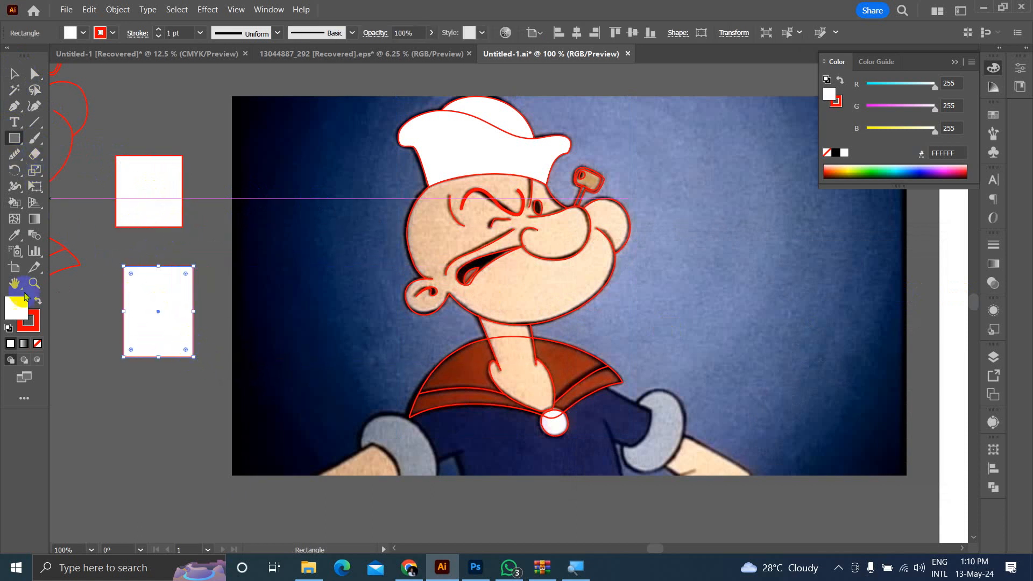
# Step: Fill the upper swatch rectangle with the skin tone FFDCC0 sampled from the character's jaw in the photo
pyautogui.keyDown('ctrl'); pyautogui.click(133, 197); pyautogui.keyUp('ctrl')
pyautogui.press('i')
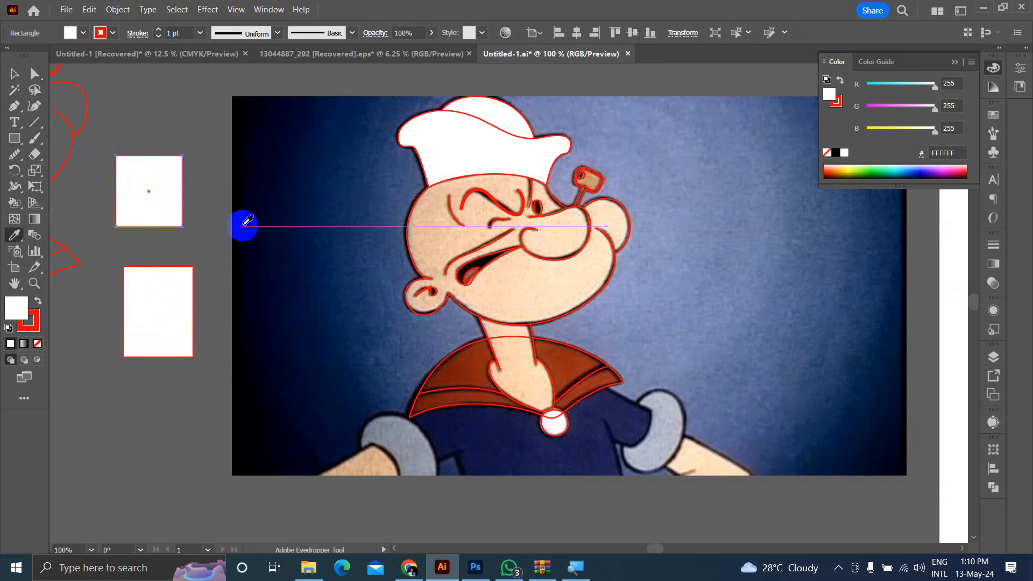
pyautogui.click(506, 268)
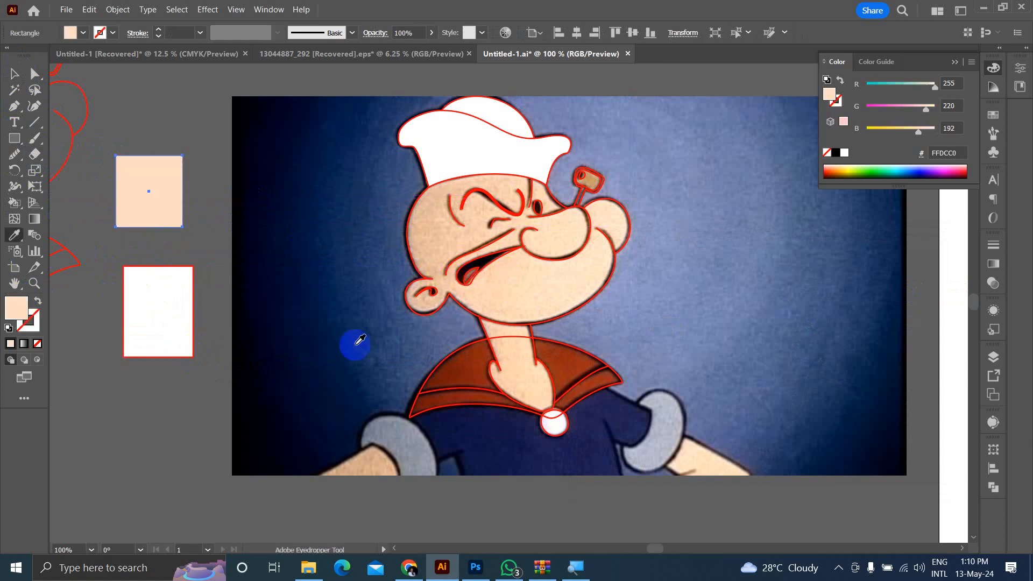
# Step: Fill the lower swatch rectangle with the reddish brown 751C06 sampled from the collar in the photo
pyautogui.keyDown('ctrl'); pyautogui.click(159, 336); pyautogui.keyUp('ctrl')
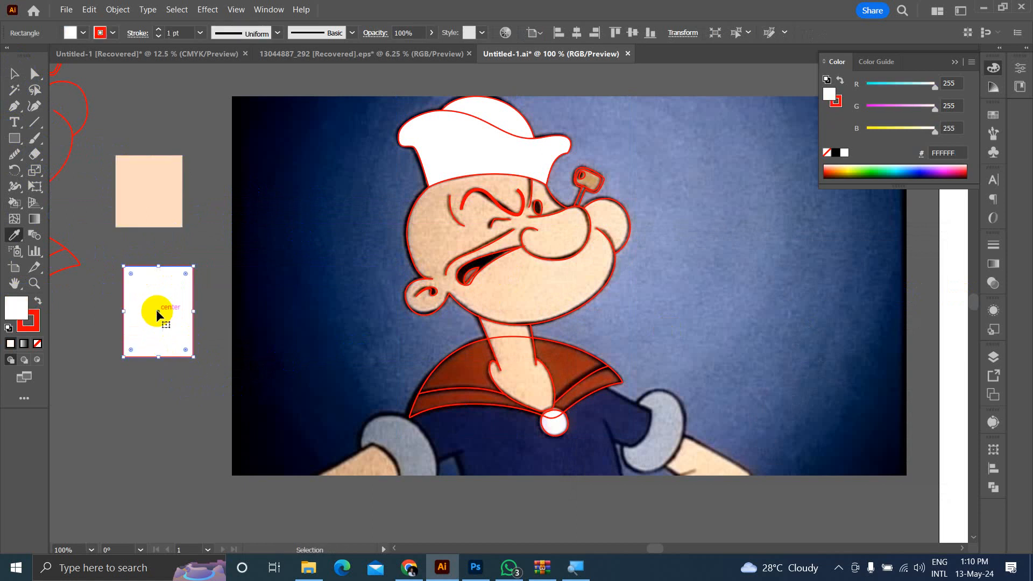
pyautogui.click(440, 381)
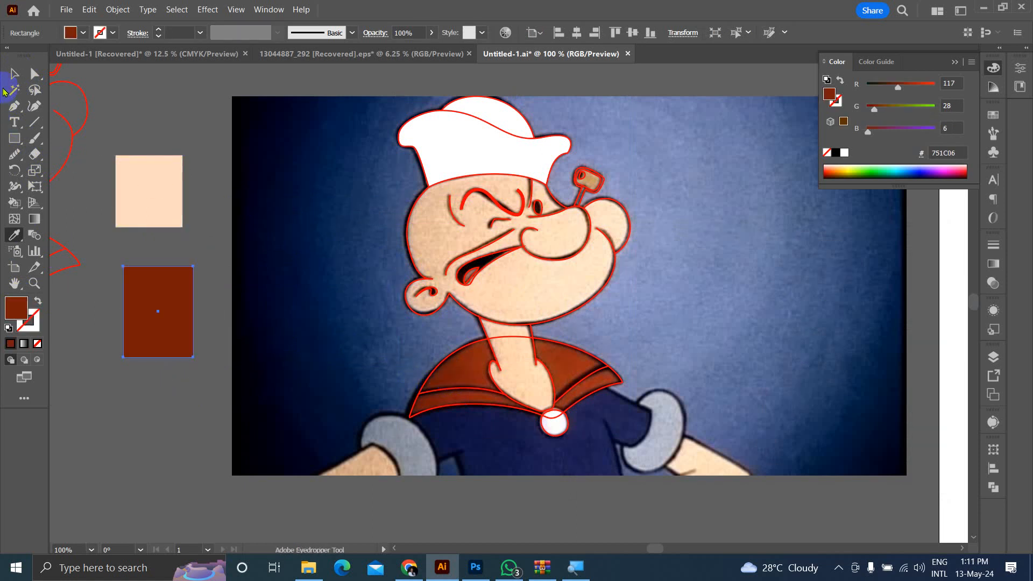
pyautogui.click(14, 74)
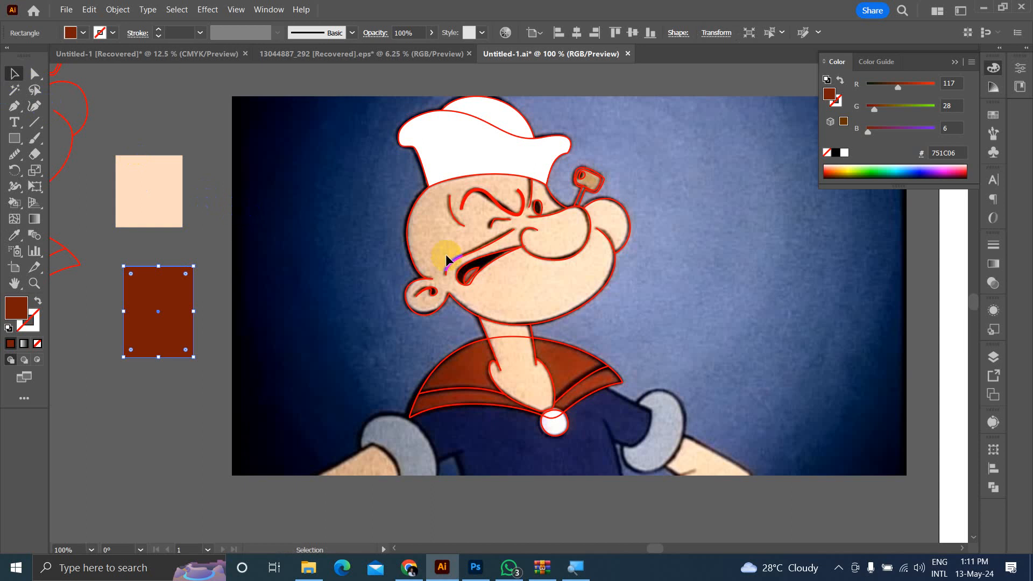
# Step: Pick up the skin tone FFDCC0 from the upper swatch and fill the character's face, nose and ear with the Live Paint Bucket
pyautogui.moveTo(362, 98); pyautogui.dragTo(667, 433)
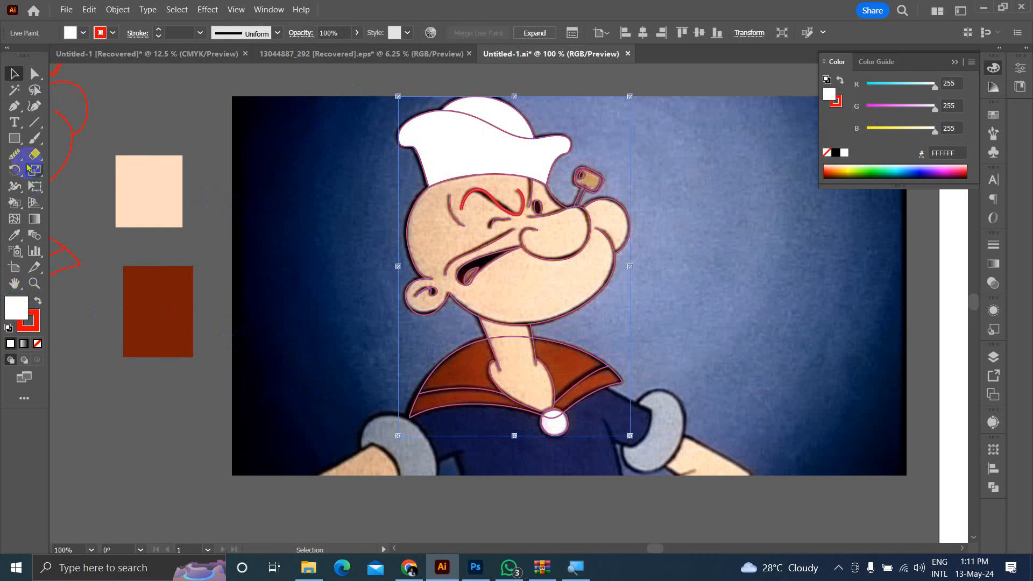
pyautogui.click(11, 207)
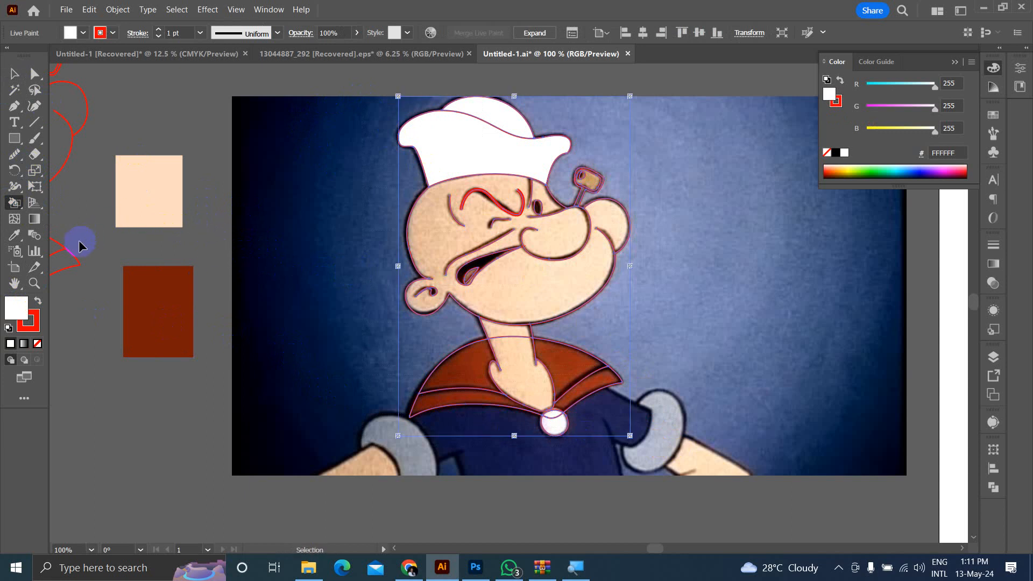
pyautogui.press('v')
pyautogui.click(154, 181)
pyautogui.press('k')
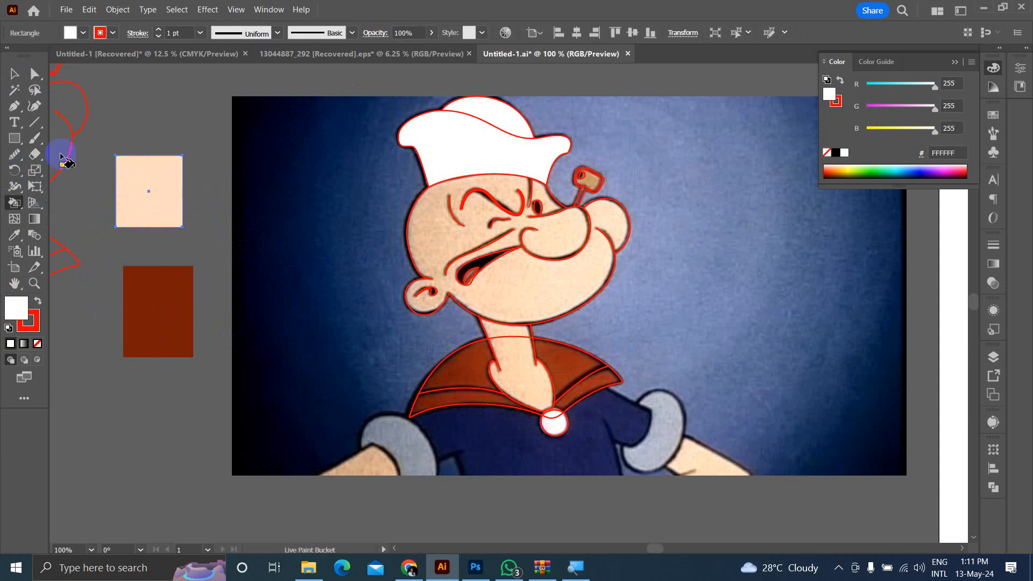
pyautogui.press('v')
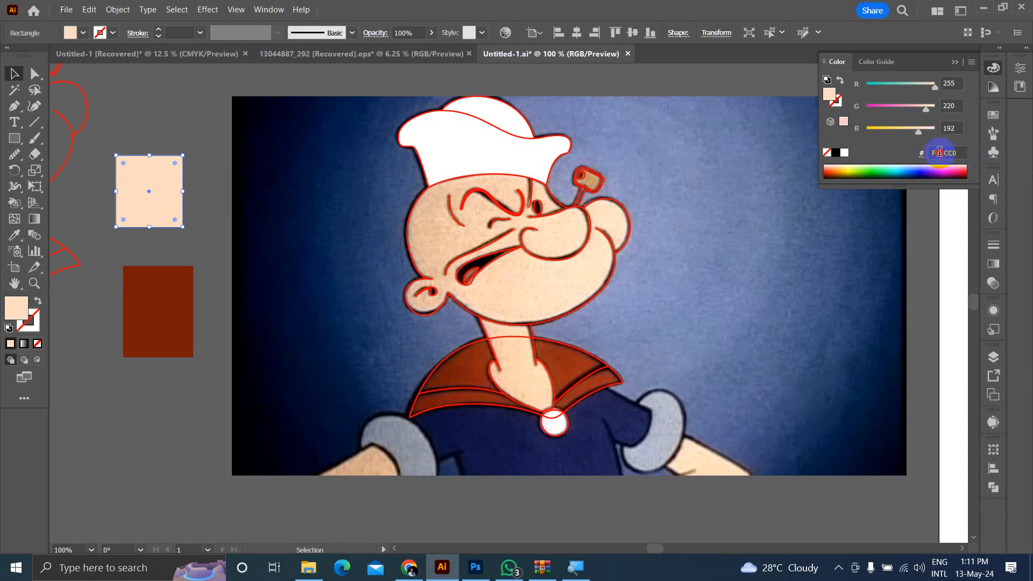
pyautogui.click(921, 154)
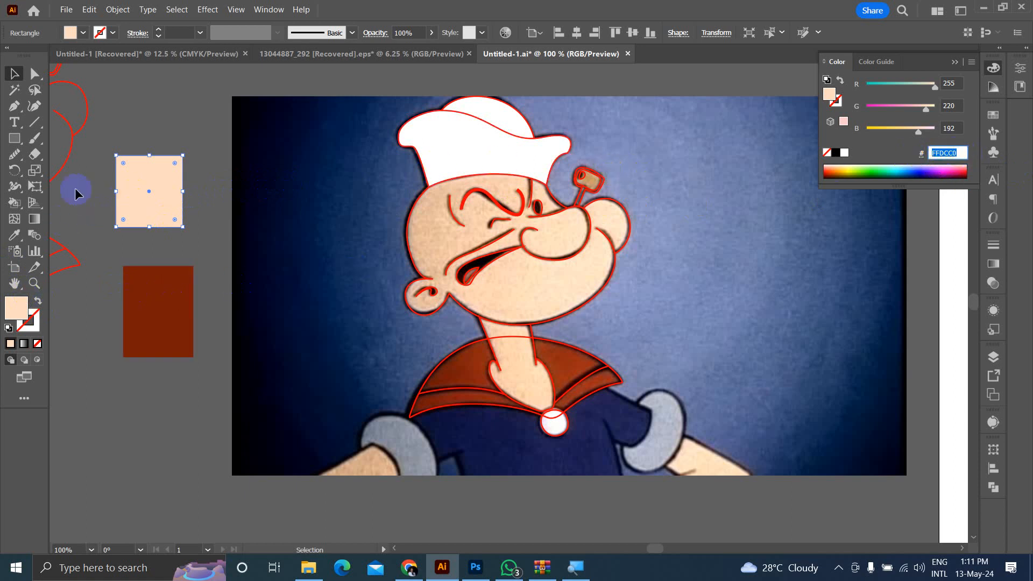
pyautogui.click(16, 202)
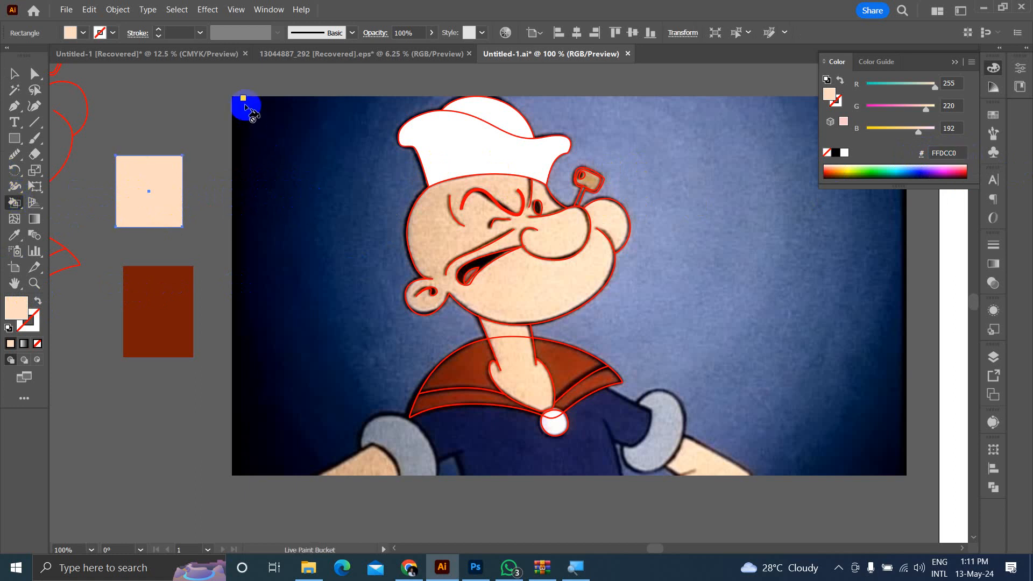
pyautogui.click(667, 456)
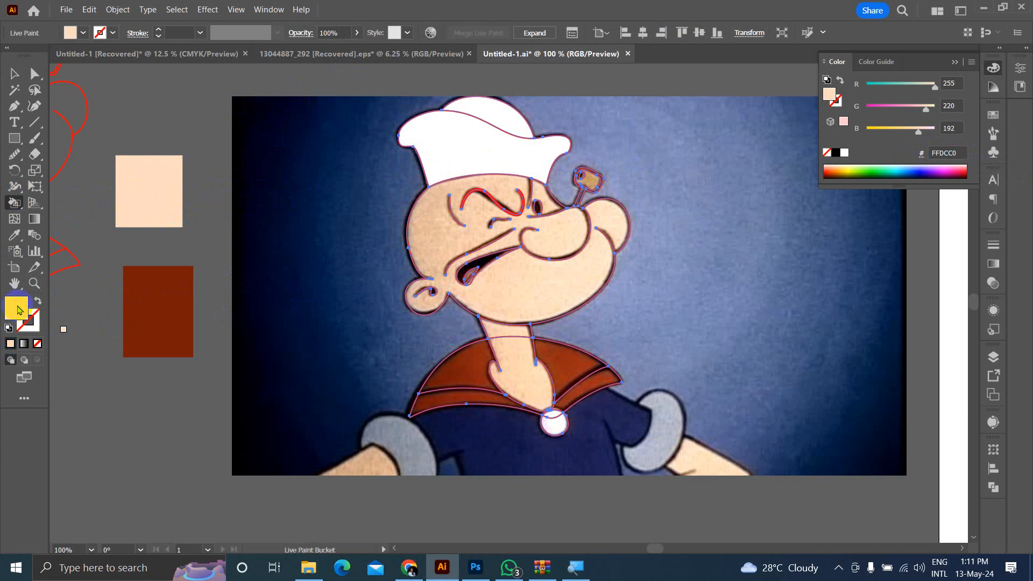
pyautogui.click(567, 292)
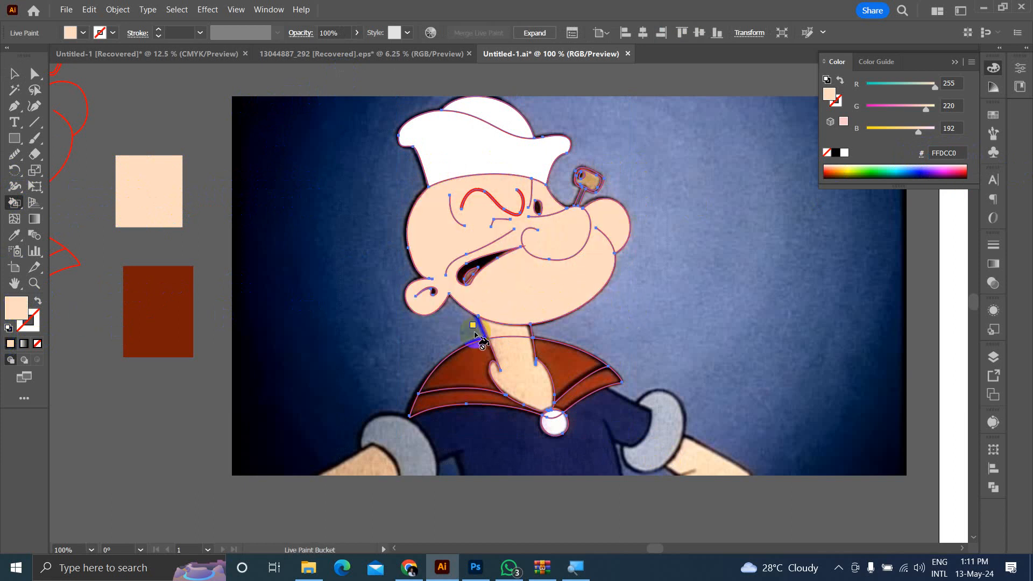
# Step: Fill the open eye's pupil with black 000000 using the Live Paint Bucket
pyautogui.scroll(5, 479, 328)
pyautogui.scroll(-4, 480, 329)
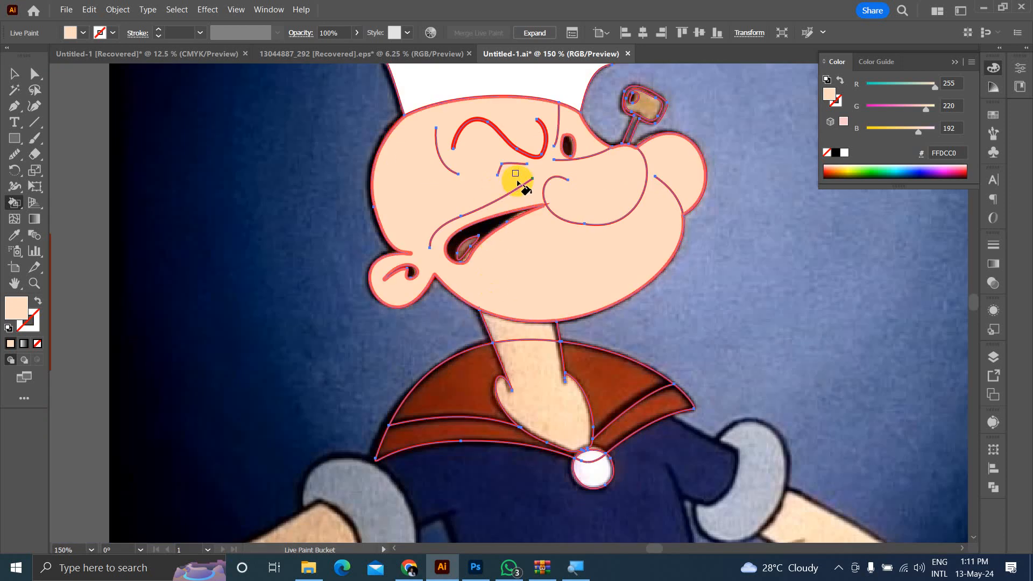
pyautogui.scroll(1, 594, 174)
pyautogui.scroll(5, 592, 175)
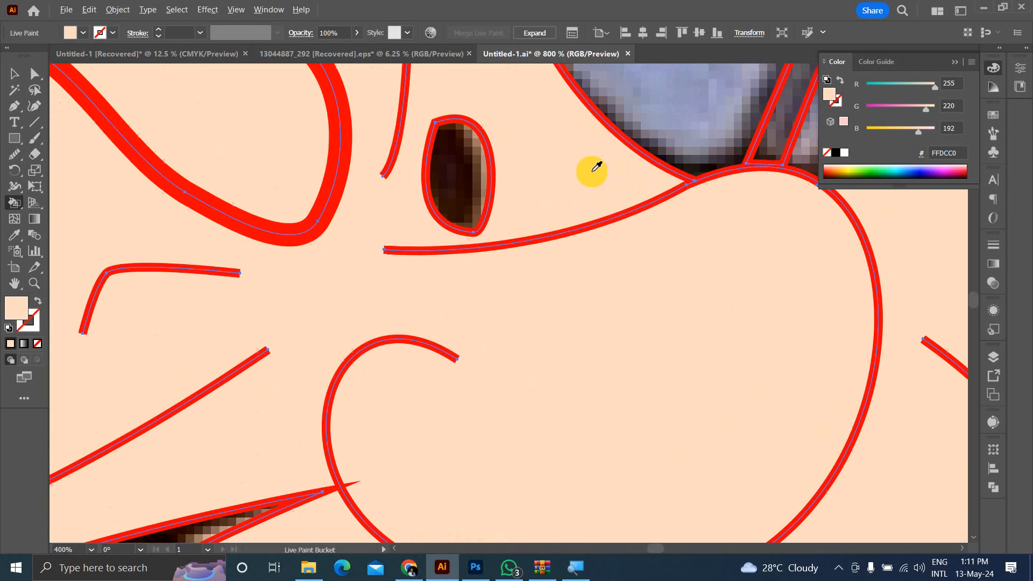
pyautogui.keyDown('ctrl'); pyautogui.click(482, 176); pyautogui.keyUp('ctrl')
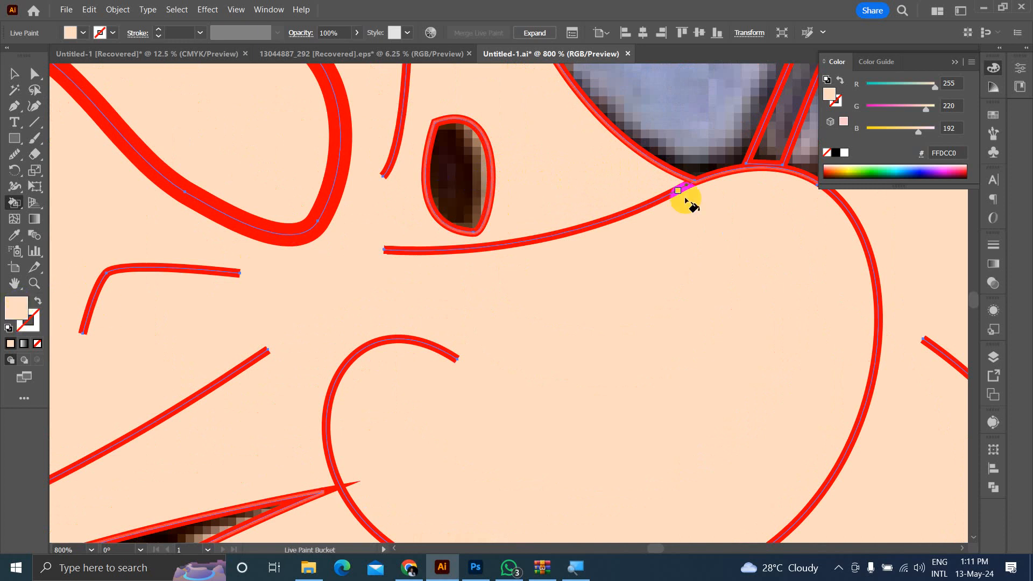
pyautogui.click(836, 154)
pyautogui.click(453, 180)
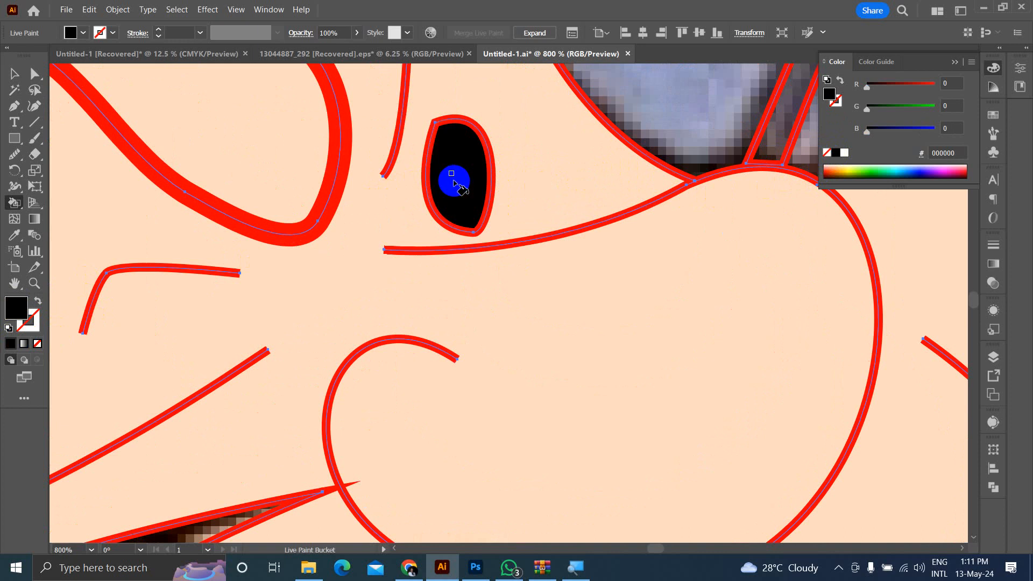
# Step: Fill the mouth opening around the small inner shape with the same black
pyautogui.scroll(-5, 536, 211)
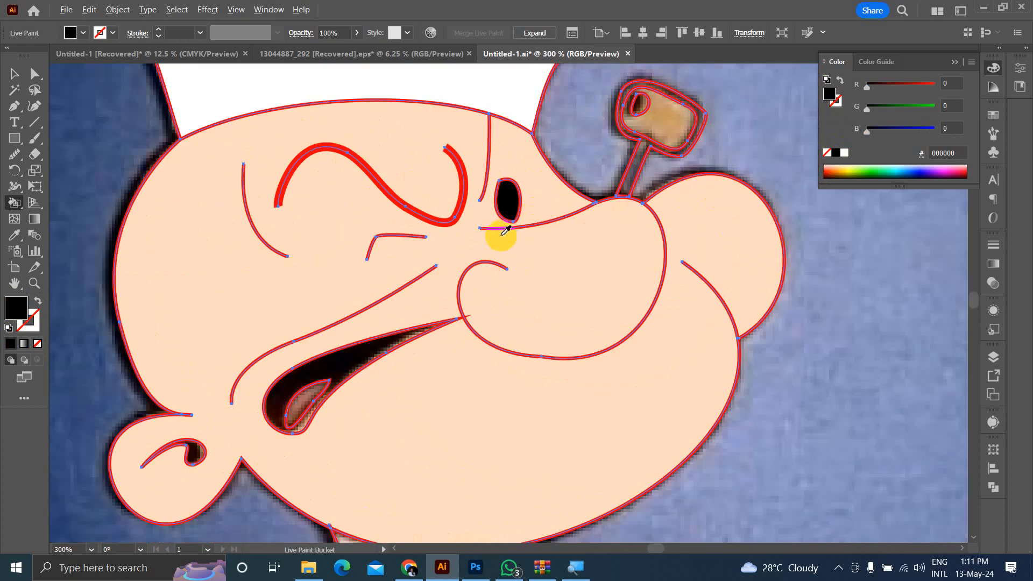
pyautogui.scroll(2, 299, 406)
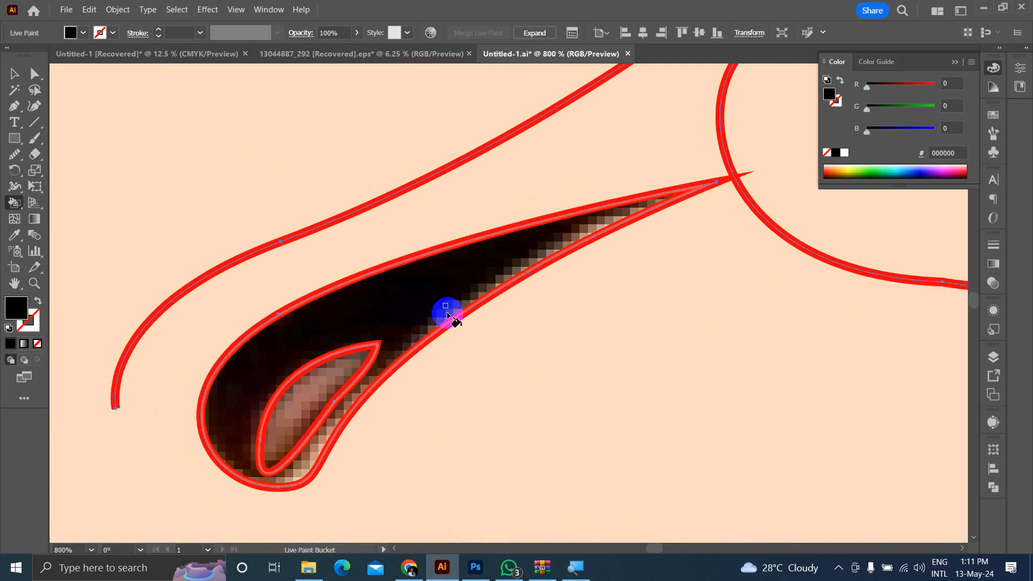
pyautogui.click(438, 293)
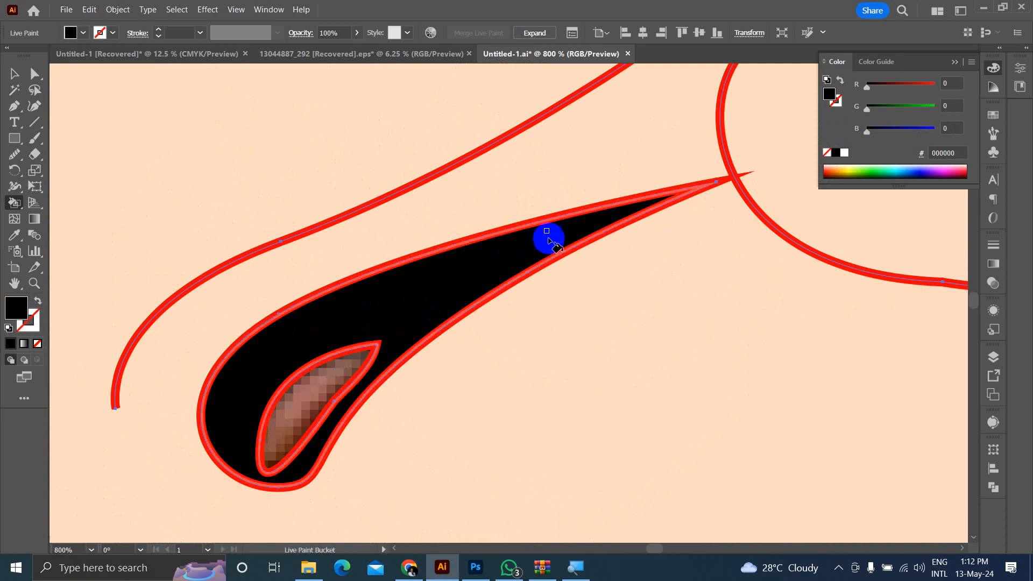
# Step: Set the fill to pale cream FFFFDE and paint the small shape inside the mouth with it
pyautogui.scroll(-4, 428, 317)
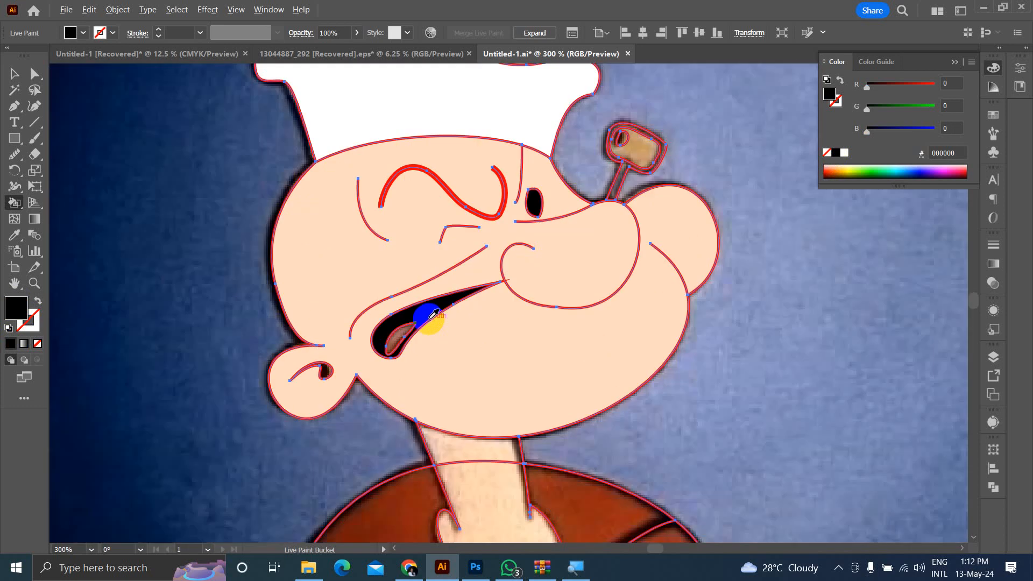
pyautogui.scroll(-4, 297, 268)
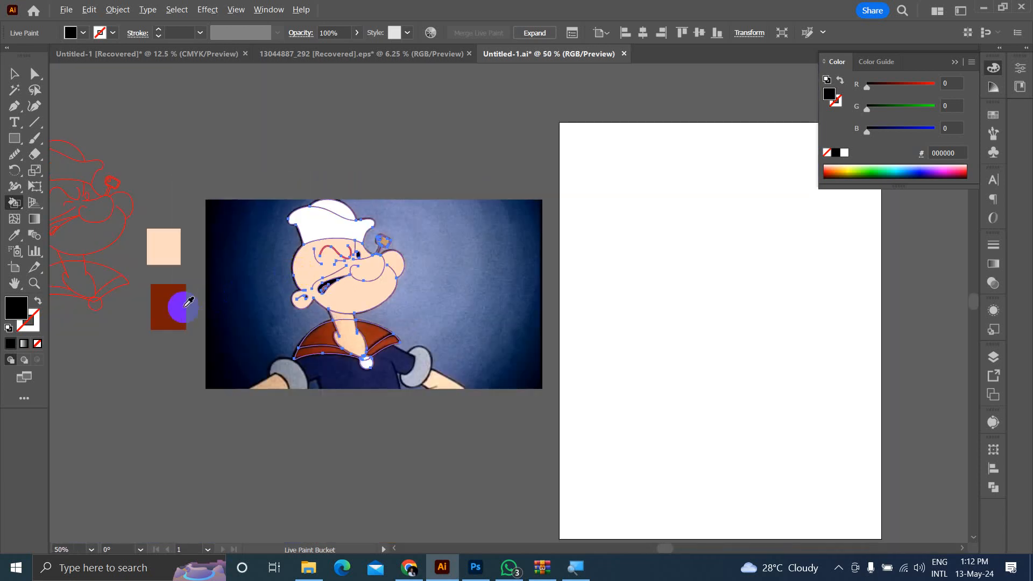
pyautogui.scroll(3, 183, 264)
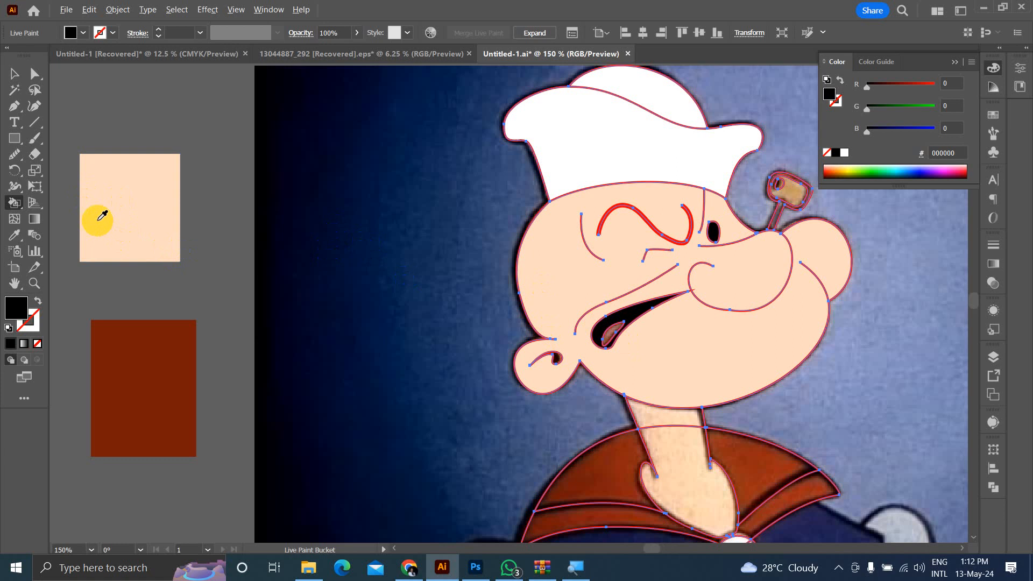
pyautogui.scroll(4, 759, 374)
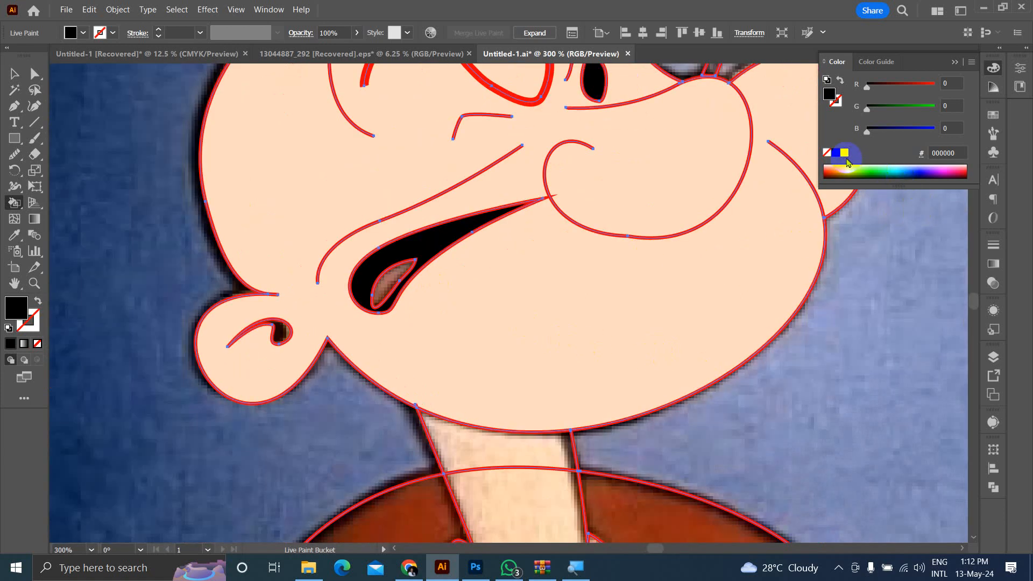
pyautogui.click(844, 154)
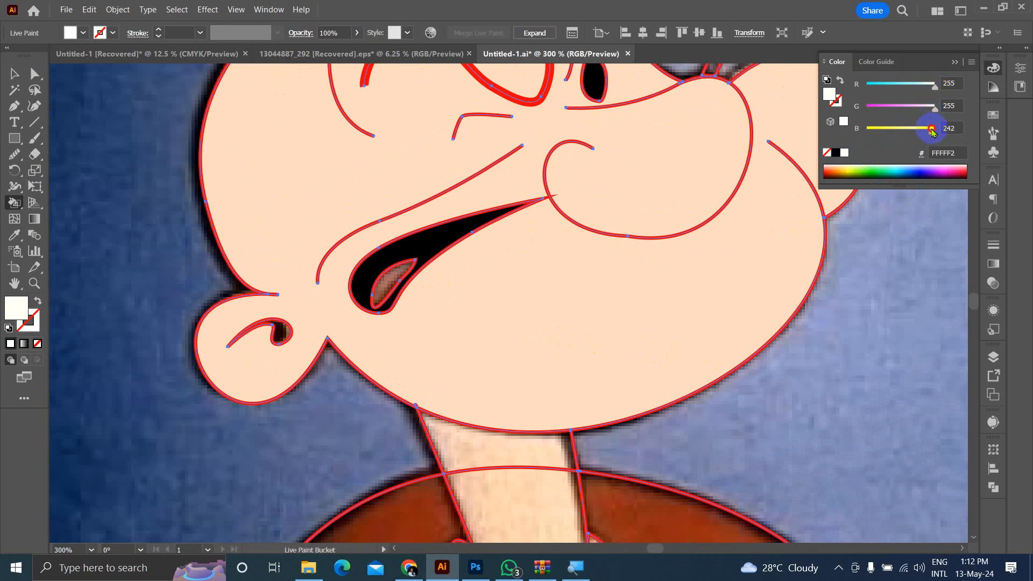
pyautogui.click(388, 294)
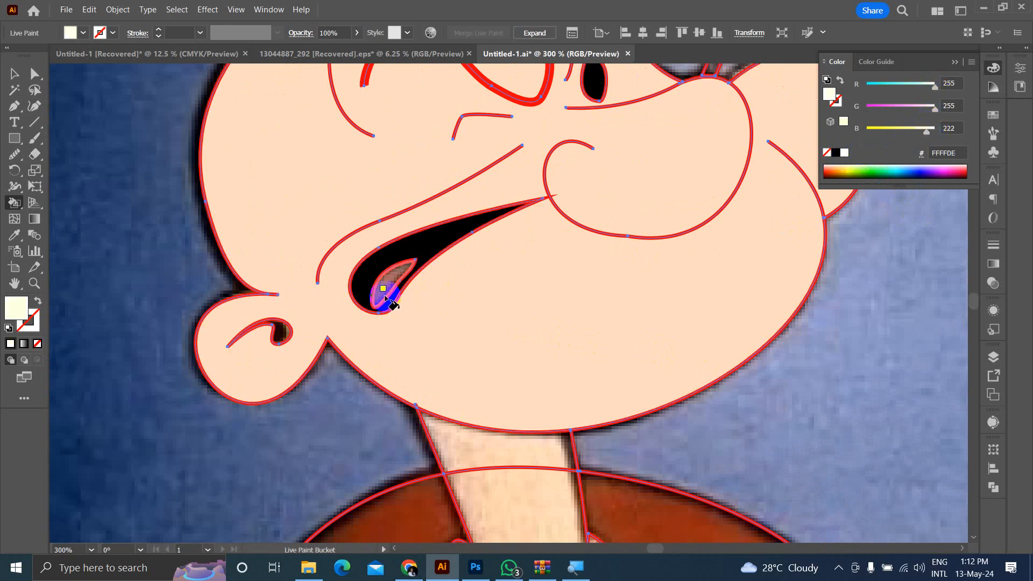
# Step: Fill the curled shape inside the ear with black 000000
pyautogui.scroll(-2, 534, 345)
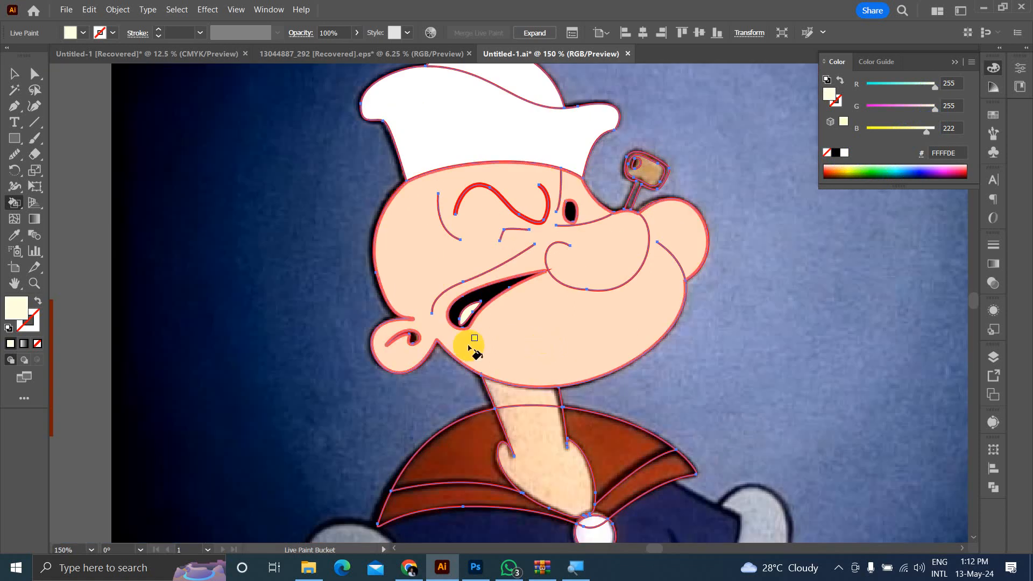
pyautogui.scroll(5, 427, 341)
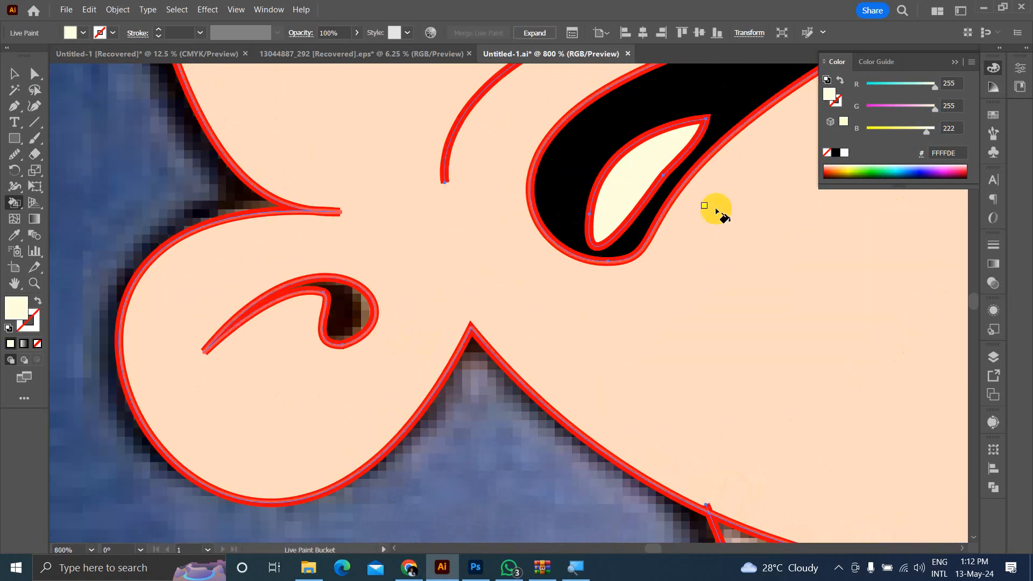
pyautogui.click(835, 154)
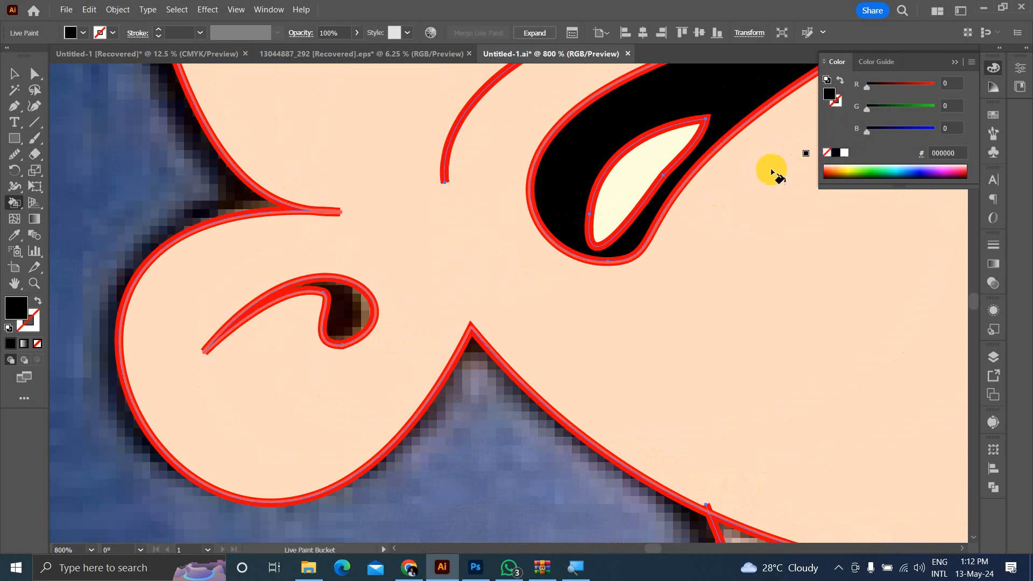
pyautogui.click(353, 313)
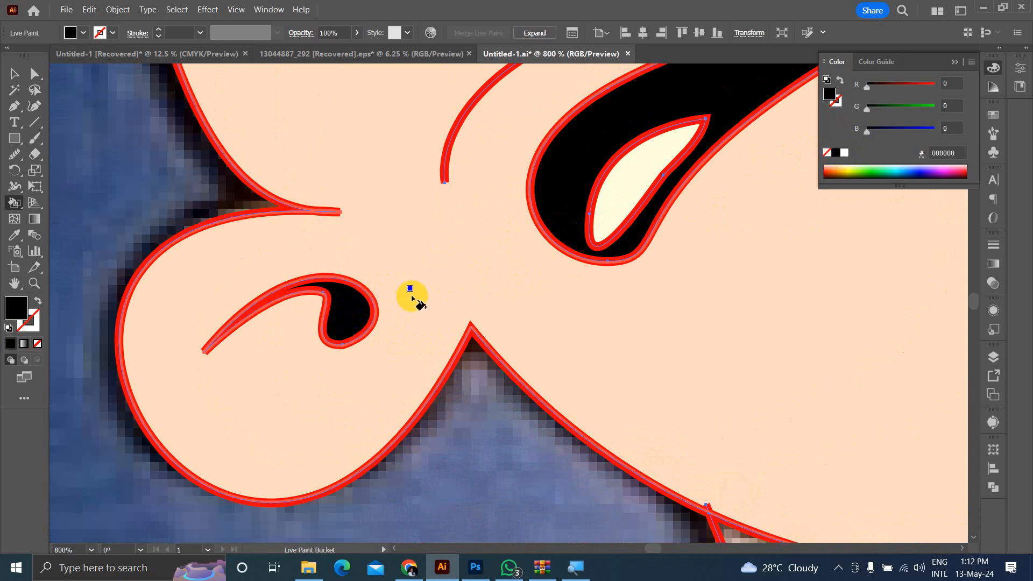
# Step: Fill the small opening in the pipe's bowl with black
pyautogui.scroll(-5, 411, 293)
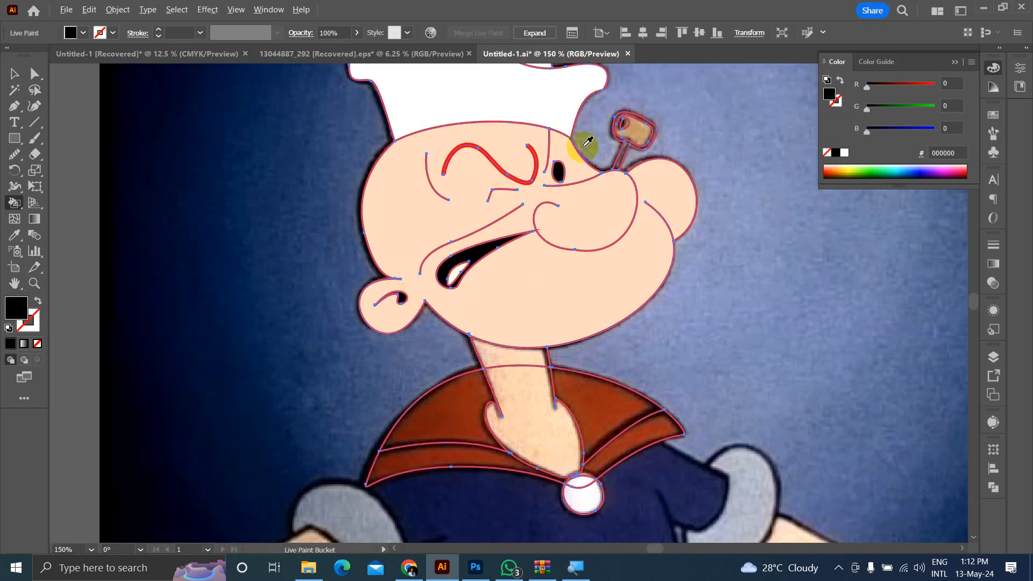
pyautogui.scroll(5, 576, 143)
pyautogui.scroll(-5, 576, 143)
pyautogui.scroll(5, 618, 116)
pyautogui.scroll(1, 632, 111)
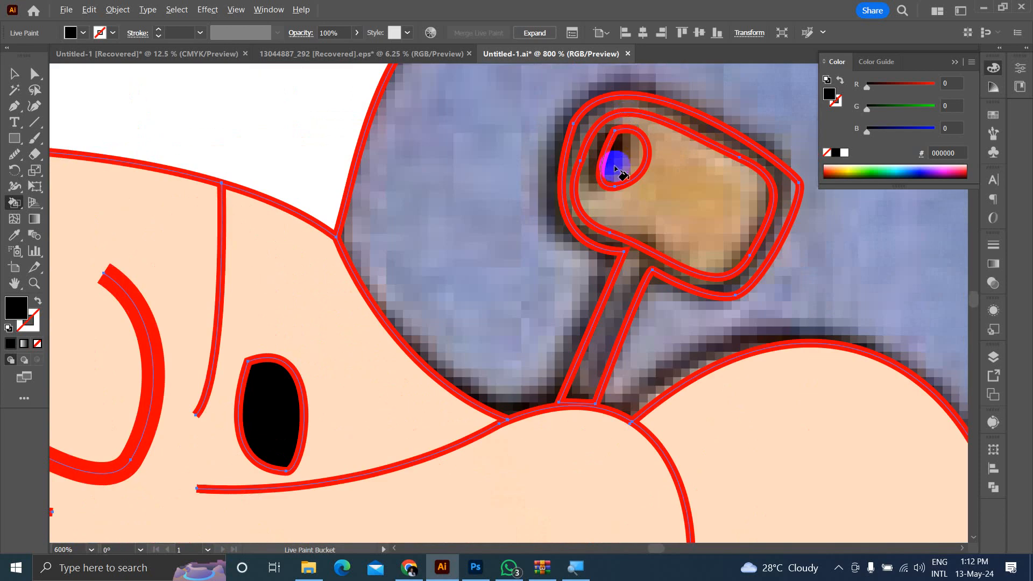
pyautogui.click(626, 160)
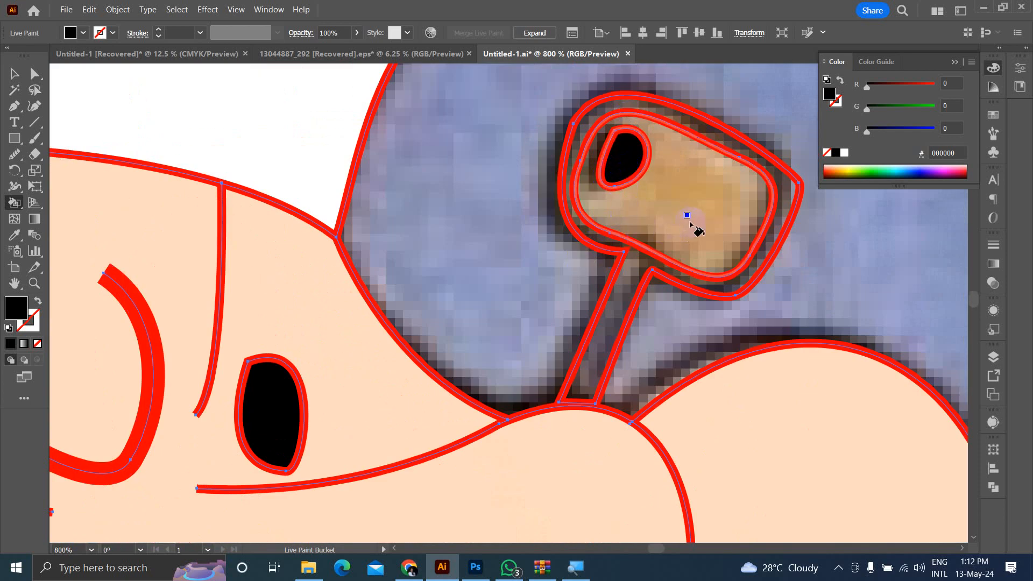
# Step: Deselect the artwork and sample the tan CA9A6C from the pipe bowl in the photo as the fill colour
pyautogui.keyDown('ctrl'); pyautogui.click(724, 225); pyautogui.keyUp('ctrl')
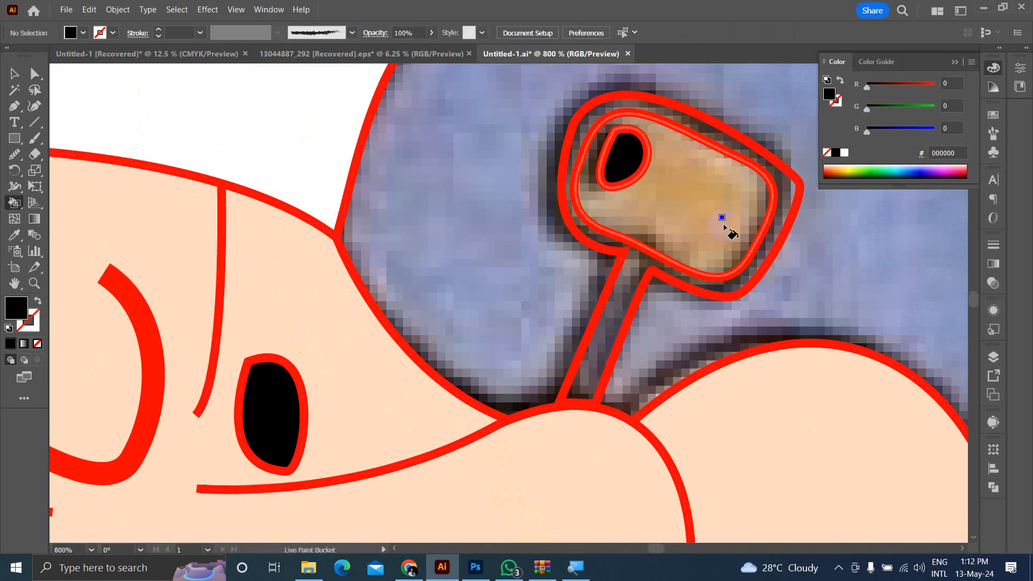
pyautogui.click(651, 231)
pyautogui.scroll(-3, 649, 241)
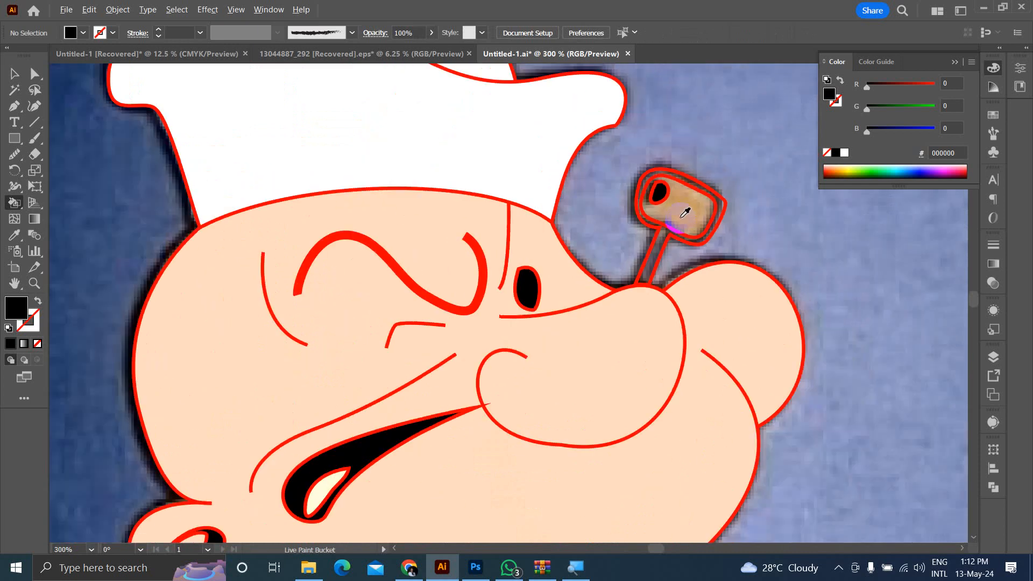
pyautogui.scroll(-3, 685, 212)
pyautogui.scroll(5, 687, 211)
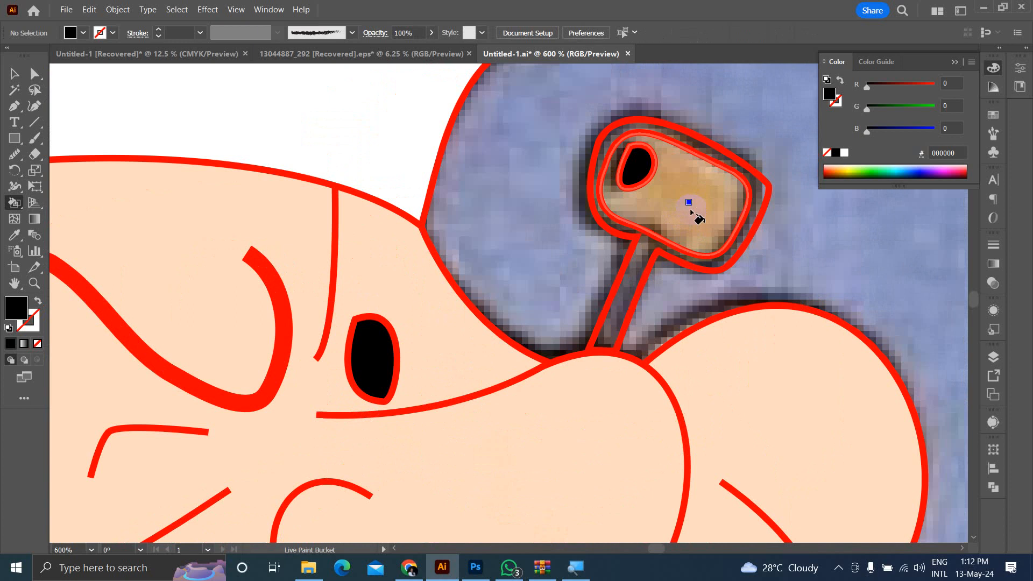
pyautogui.press('i')
pyautogui.click(692, 209)
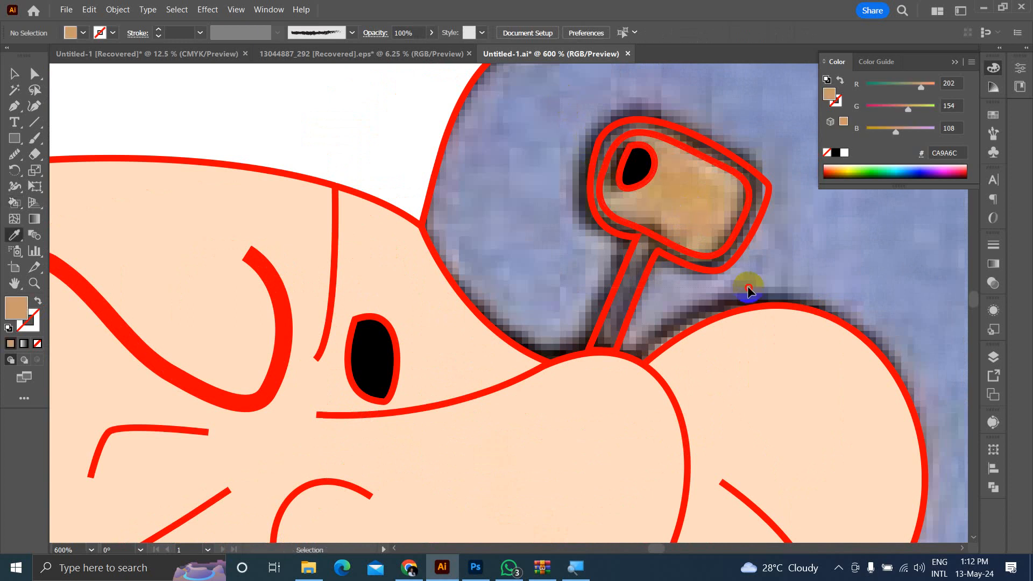
# Step: Select the Live Paint artwork and fill the pipe bowl with tan CA9A6C, its outer rim and stem with black 000000
pyautogui.hotkey('ctrl', 'a')
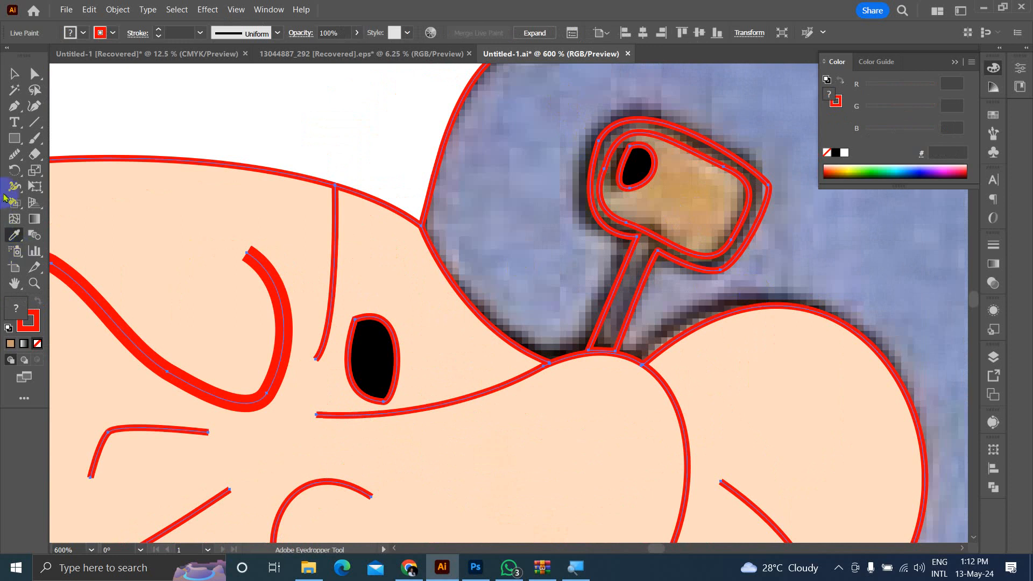
pyautogui.click(14, 205)
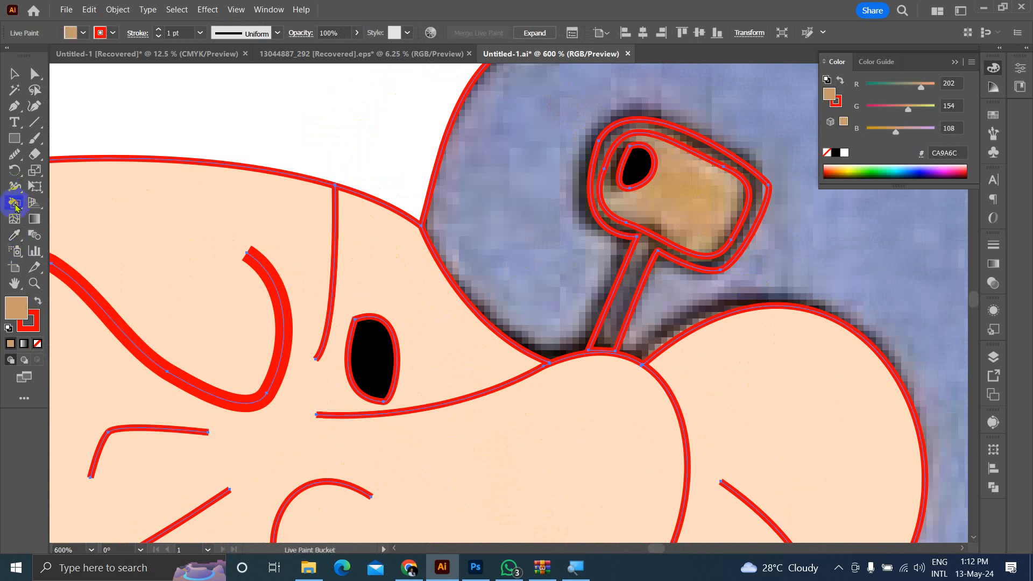
pyautogui.click(682, 188)
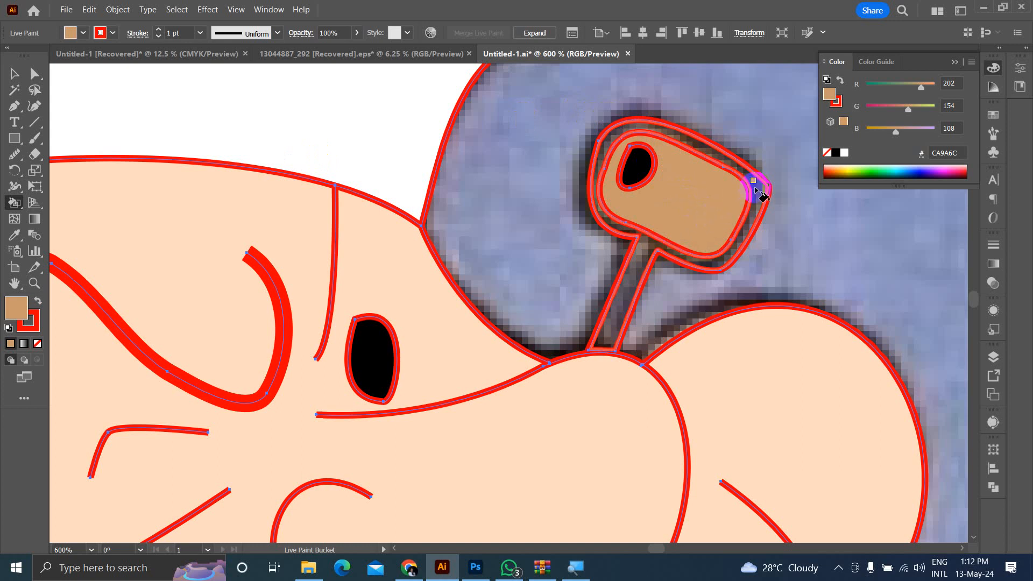
pyautogui.click(834, 155)
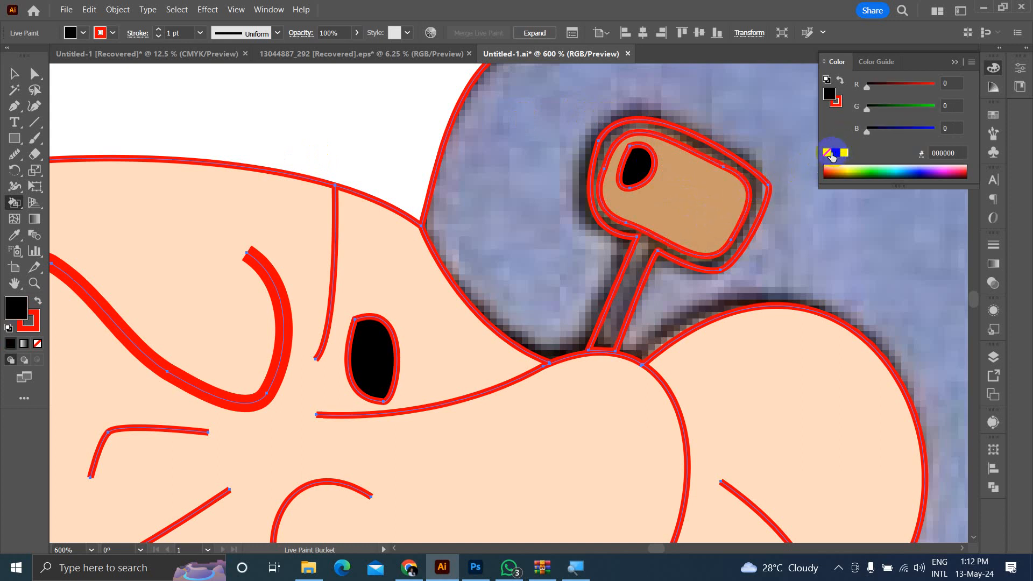
pyautogui.click(758, 199)
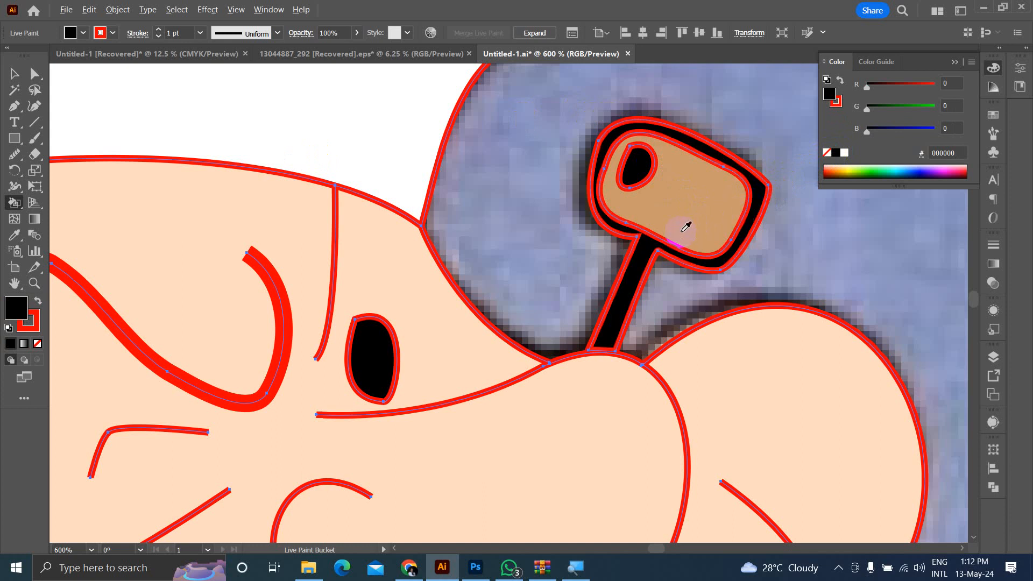
# Step: Sample the skin tone FED8B1 from the neck in the photo with the artwork still selected
pyautogui.scroll(-4, 682, 232)
pyautogui.scroll(-2, 591, 258)
pyautogui.scroll(6, 560, 362)
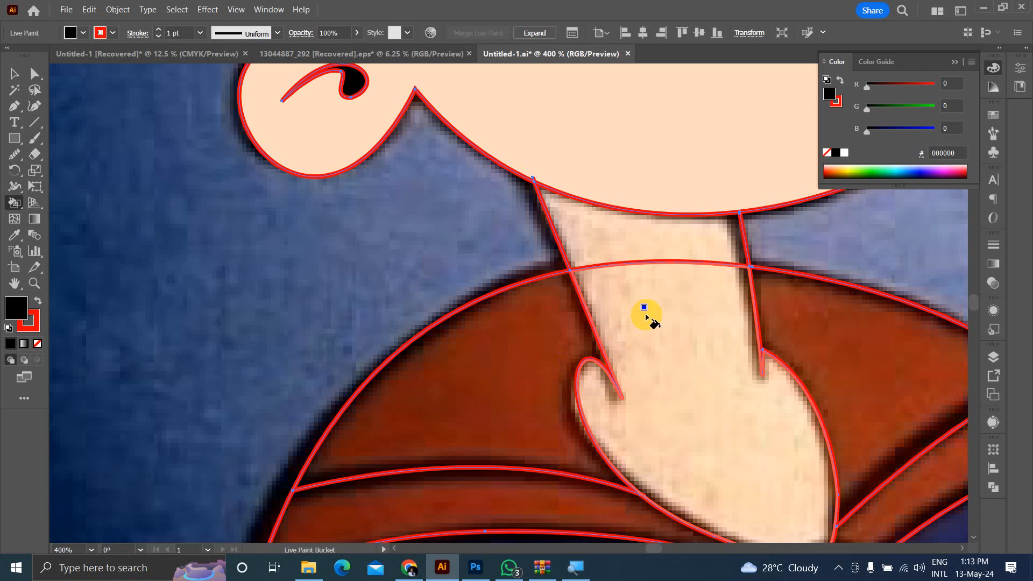
pyautogui.press('i')
pyautogui.click(647, 315)
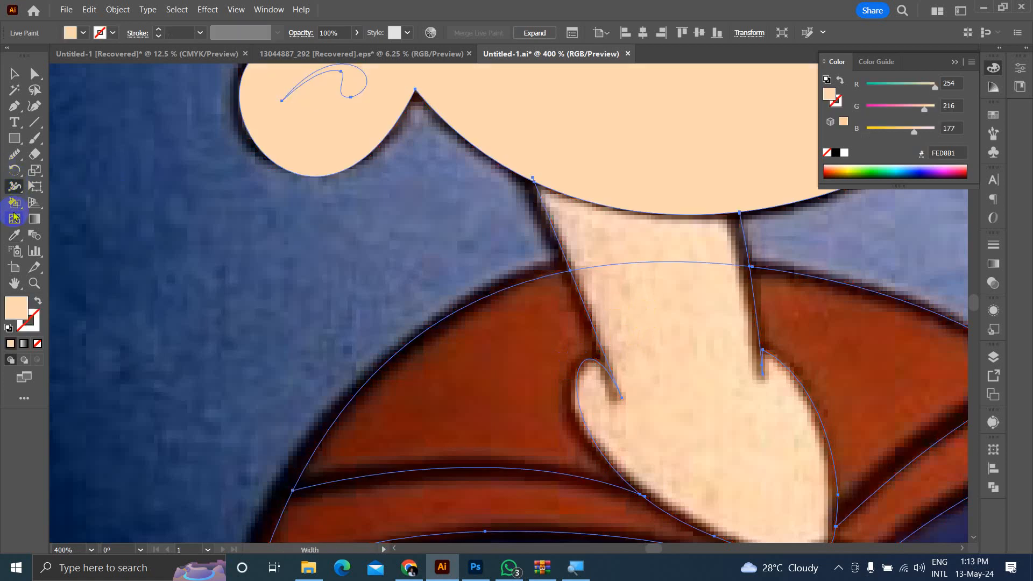
# Step: Paint the upper neck and the chest area inside the collar opening with FED8B1 using the Live Paint Bucket
pyautogui.click(15, 203)
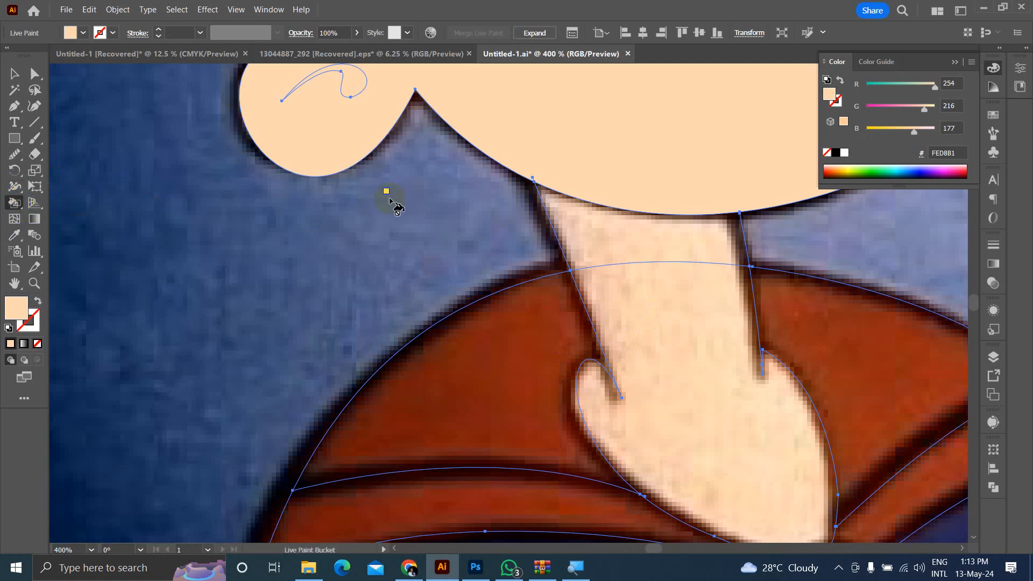
pyautogui.click(609, 294)
pyautogui.scroll(-2, 541, 265)
pyautogui.click(565, 262)
pyautogui.scroll(-5, 562, 263)
pyautogui.scroll(8, 553, 268)
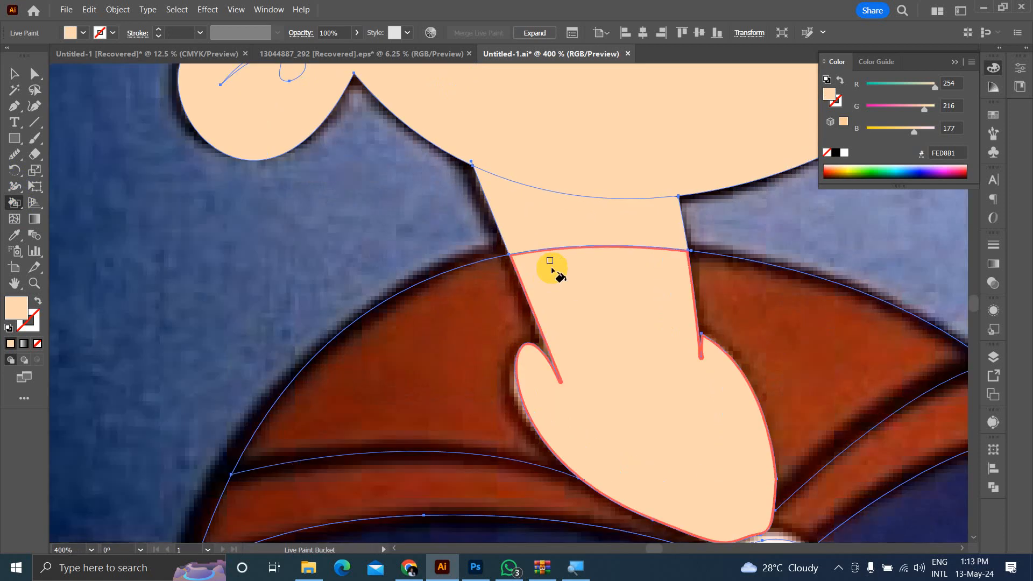
# Step: Deselect the artwork and sample the red-brown 85250E from the collar in the photo as the fill colour
pyautogui.scroll(-3, 410, 342)
pyautogui.scroll(-1, 414, 342)
pyautogui.scroll(4, 414, 342)
pyautogui.press('i')
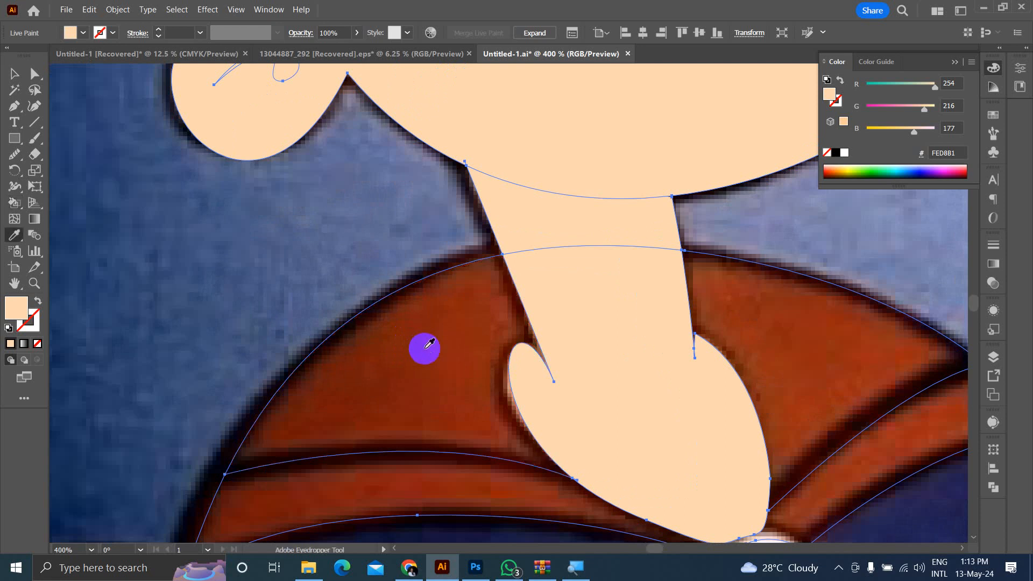
pyautogui.click(423, 348)
pyautogui.hotkey('ctrl', 'z')
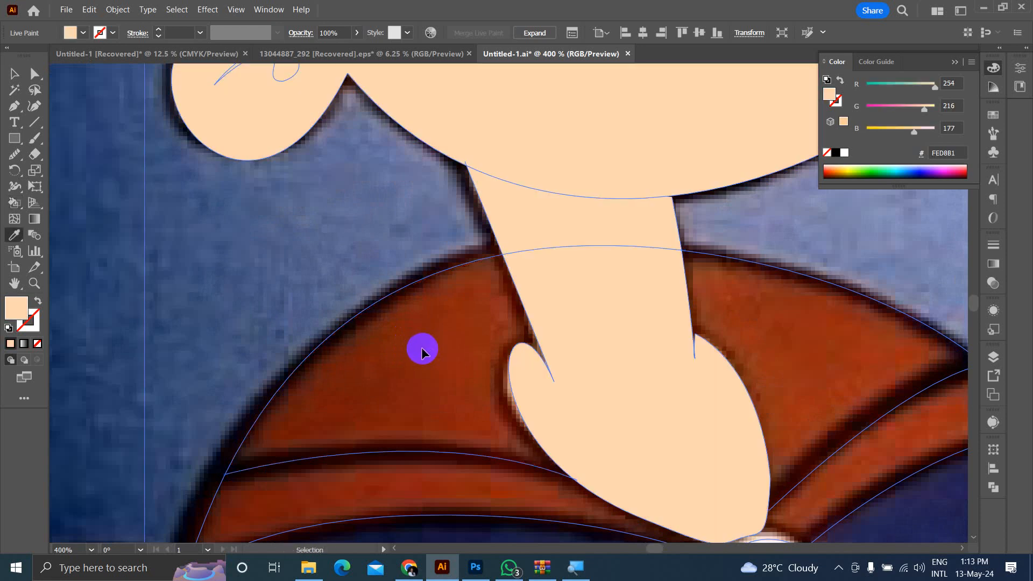
pyautogui.hotkey('ctrl', 'shift', 'a')
pyautogui.click(423, 348)
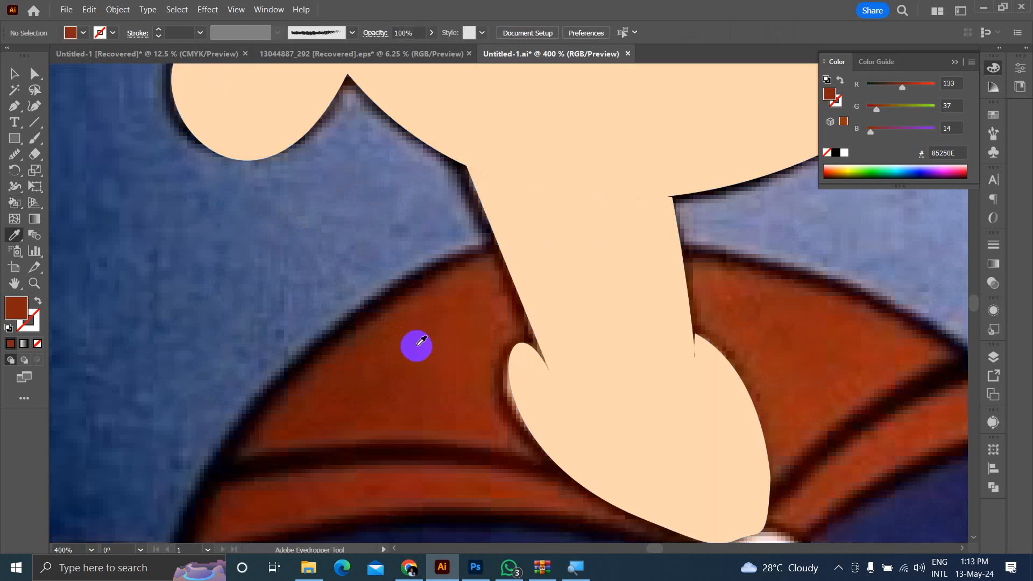
# Step: Try to paint the collar section to the left of the neck in the reselected artwork, and undo the fill
pyautogui.moveTo(274, 245)
pyautogui.mouseDown()
pyautogui.moveTo(546, 397)
pyautogui.moveTo(767, 440)
pyautogui.moveTo(572, 437)
pyautogui.mouseUp()
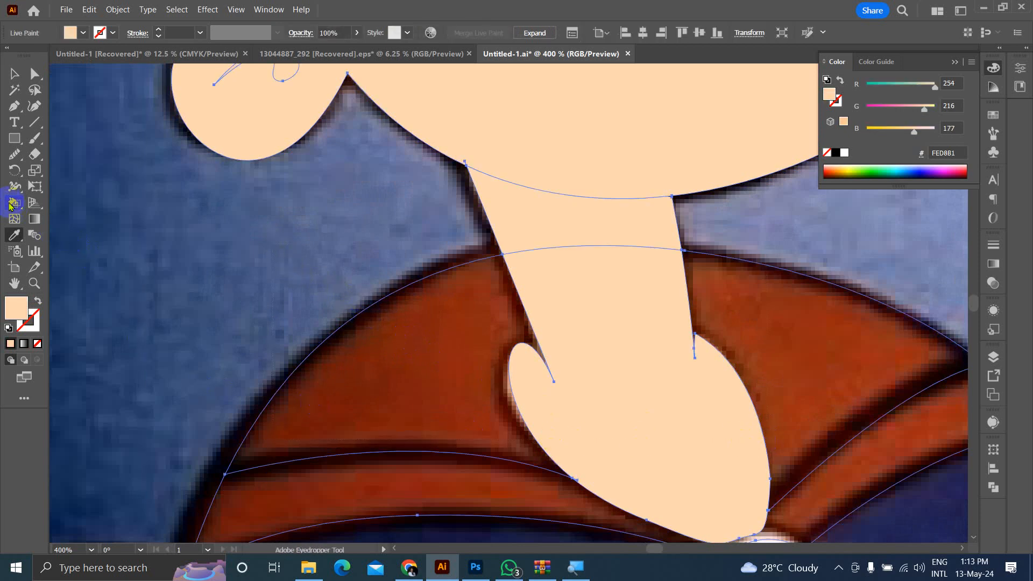
pyautogui.click(443, 376)
pyautogui.scroll(-1, 444, 379)
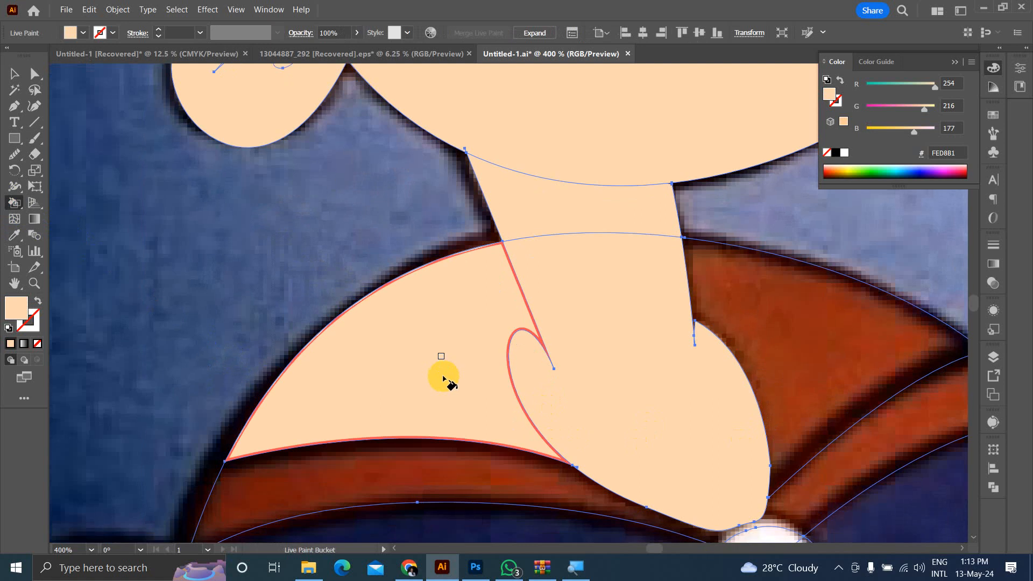
pyautogui.hotkey('ctrl', 'z')
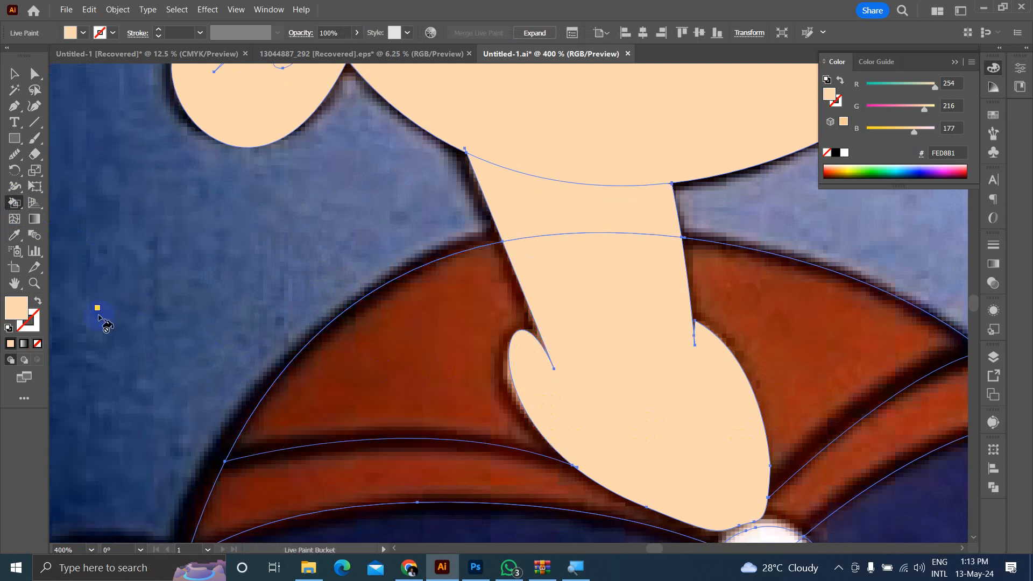
# Step: Deselect the artwork and sample the dark red-brown 761D09 from the collar in the photo
pyautogui.press('ctrl')
pyautogui.keyDown('ctrl'); pyautogui.click(372, 352); pyautogui.keyUp('ctrl')
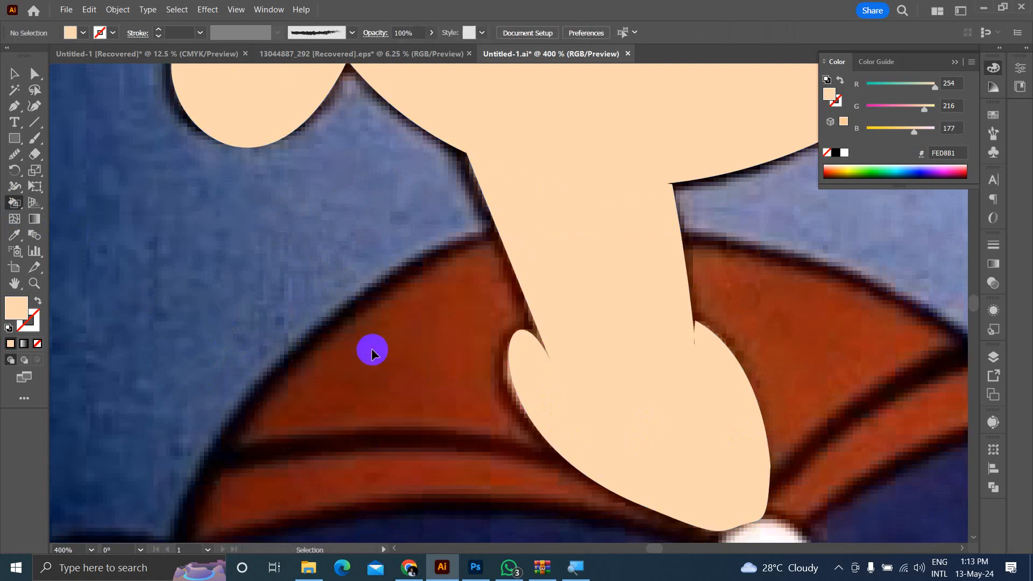
pyautogui.press('i')
pyautogui.click(382, 348)
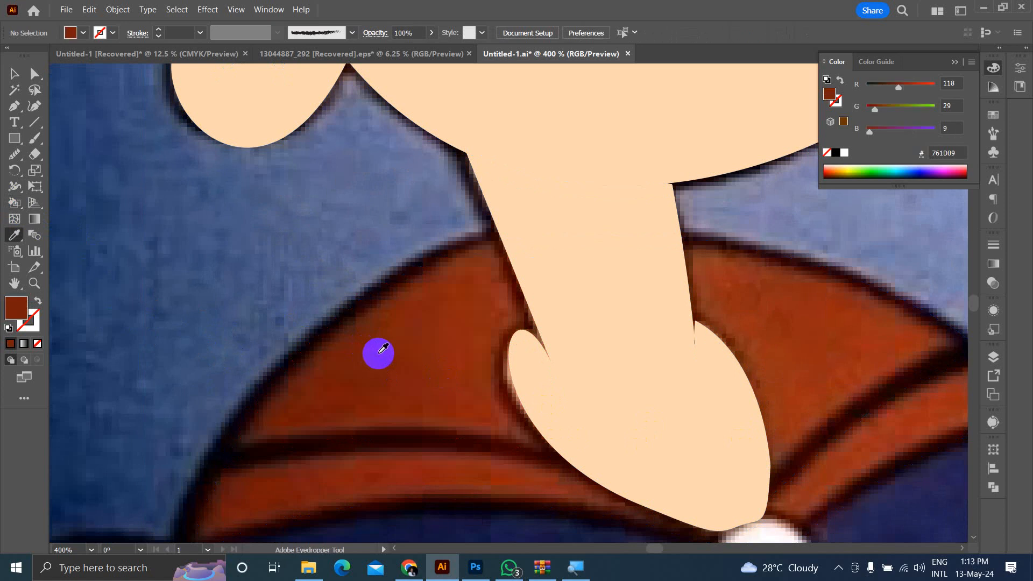
pyautogui.press('ctrl')
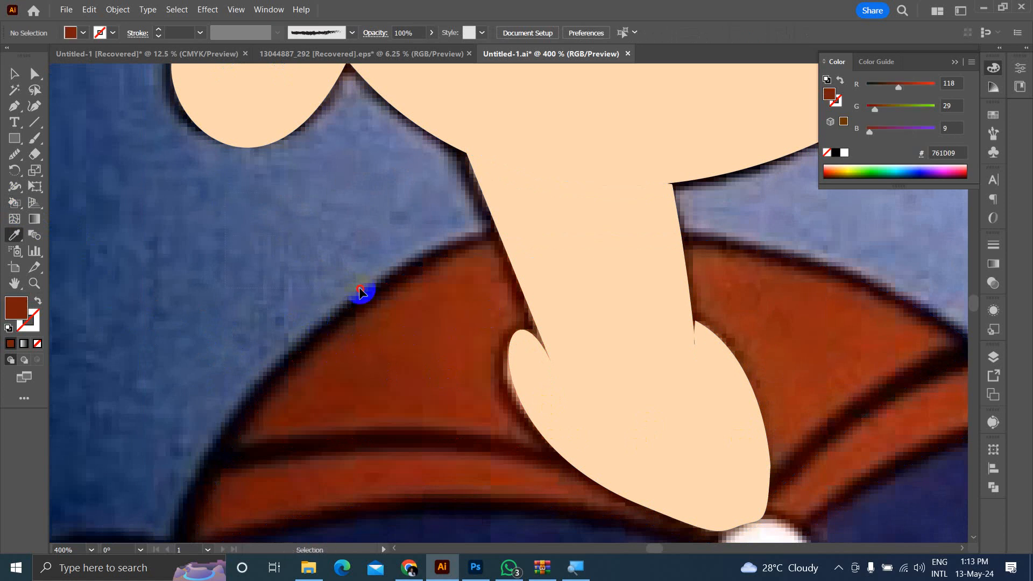
# Step: Try to sample the collar's red-brown 82250E with the artwork selected, and undo the recolouring
pyautogui.moveTo(576, 378); pyautogui.dragTo(577, 378)
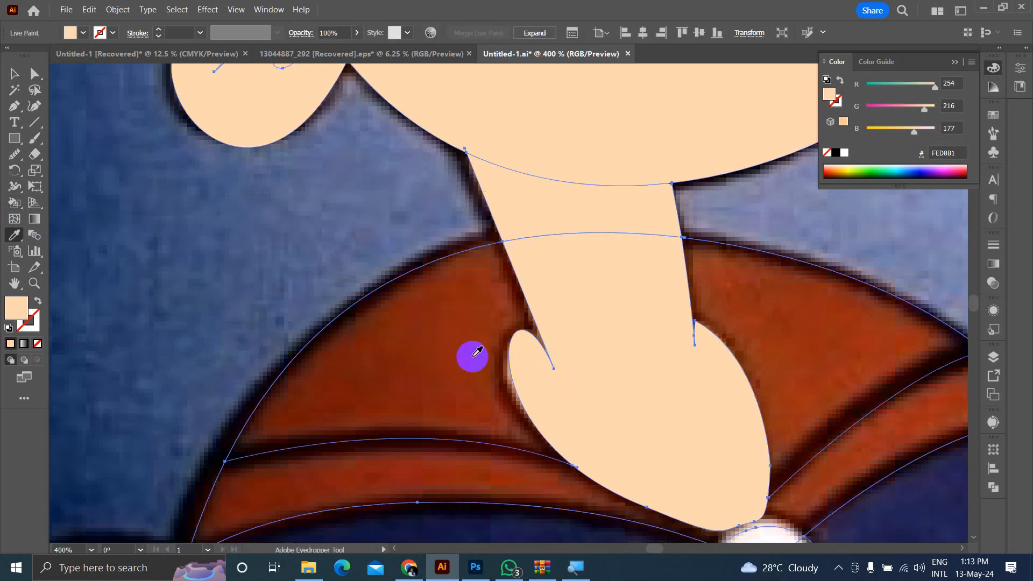
pyautogui.click(431, 350)
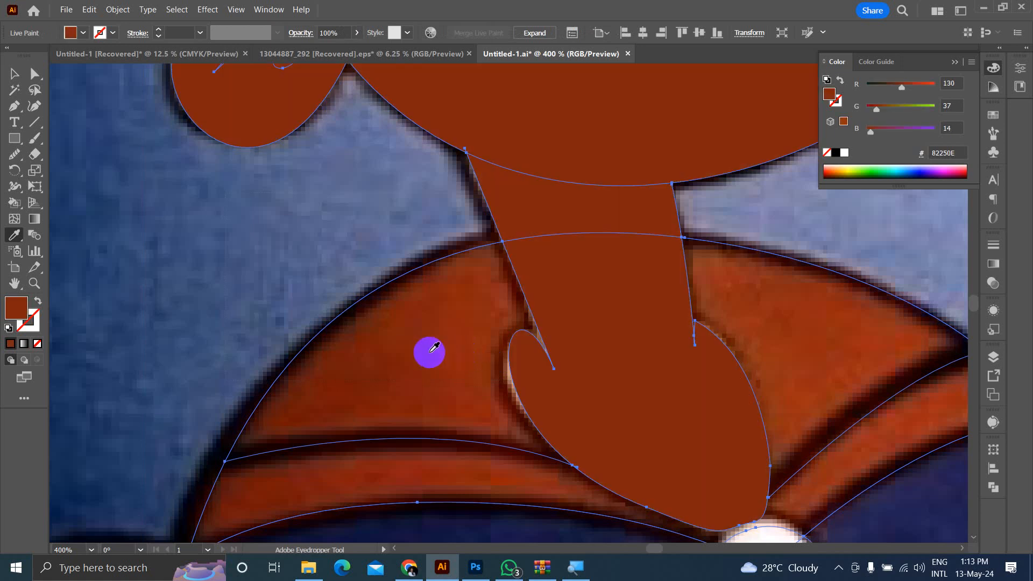
pyautogui.hotkey('ctrl', 'z')
# Step: Select the dark red swatch rectangle beside the photo and highlight its hex code 751C06
pyautogui.scroll(-5, 429, 350)
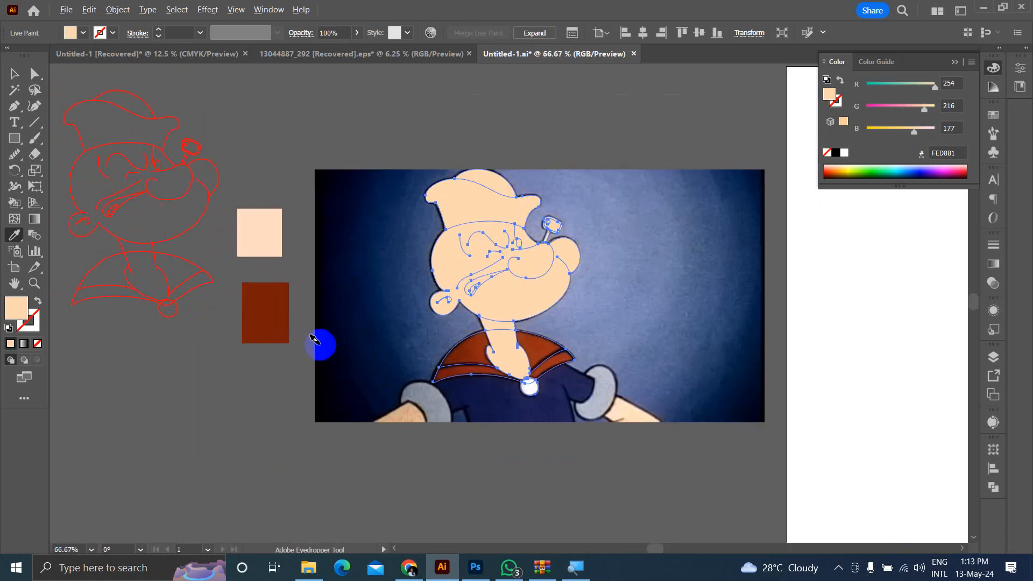
pyautogui.keyDown('ctrl'); pyautogui.click(275, 315); pyautogui.keyUp('ctrl')
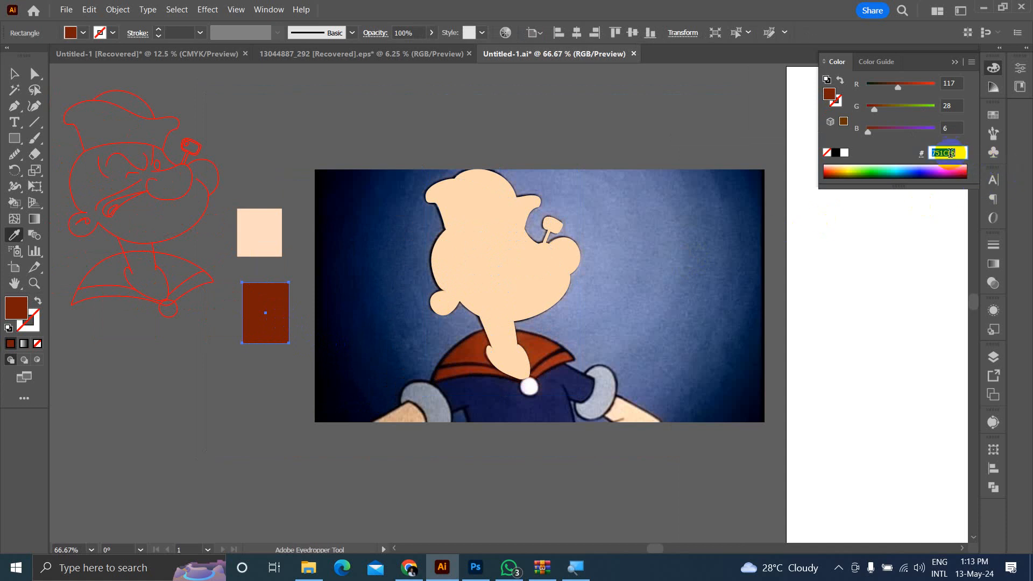
pyautogui.hotkey('ctrl', 'z')
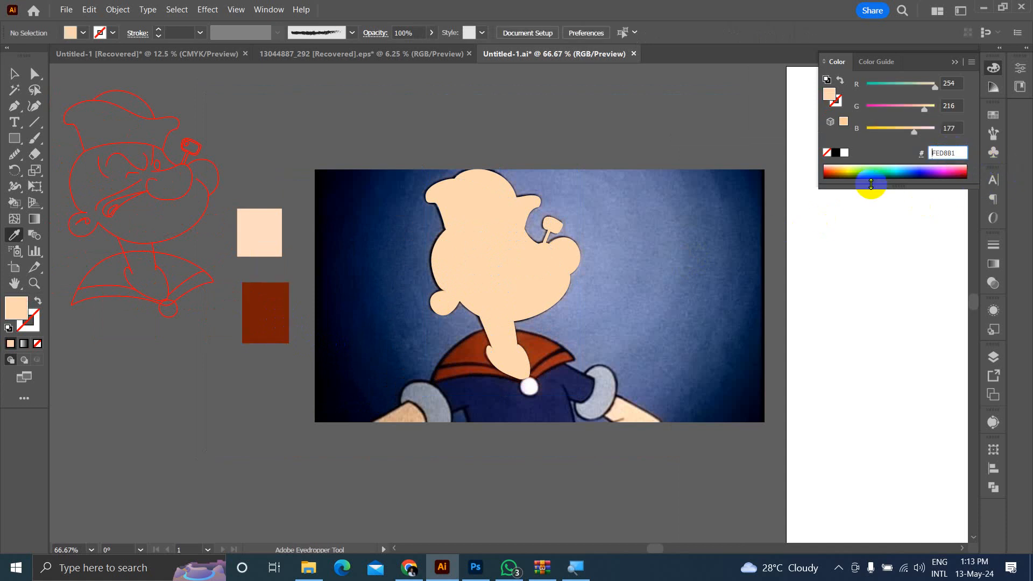
# Step: Select the Live Paint artwork and return it to no fill with a red 1 pt stroke
pyautogui.keyDown('ctrl'); pyautogui.click(469, 299); pyautogui.keyUp('ctrl')
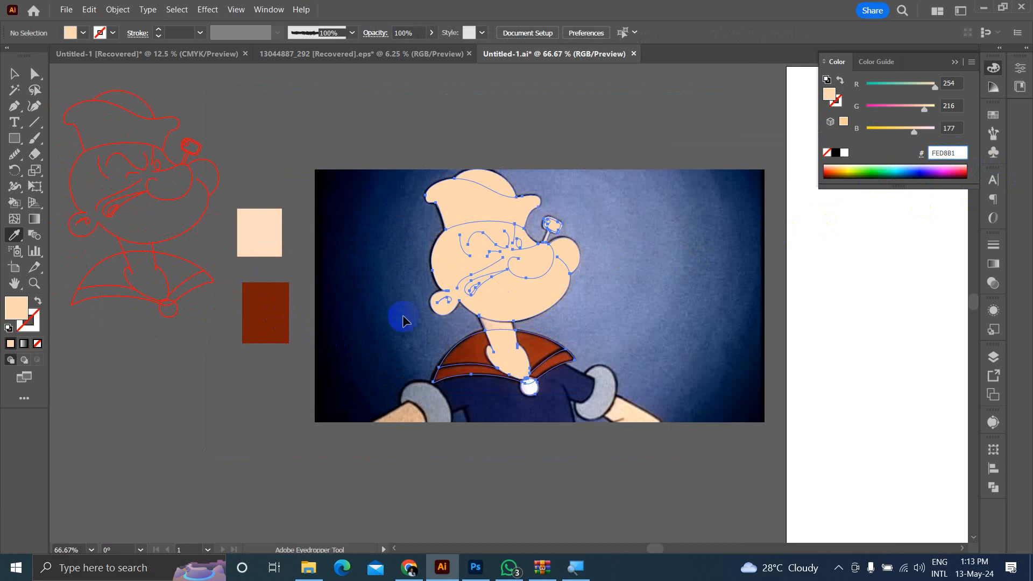
pyautogui.click(495, 307)
pyautogui.click(486, 345)
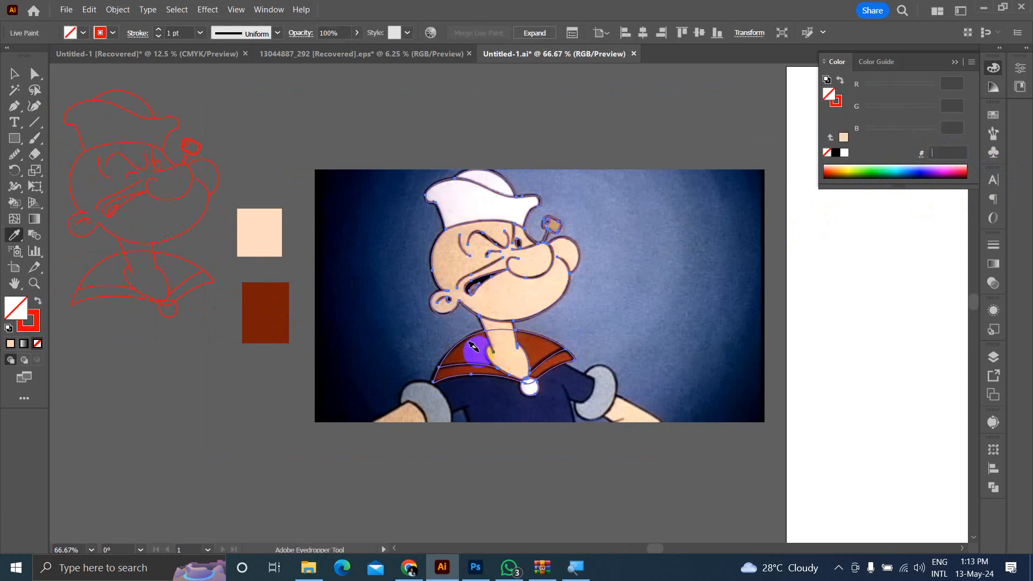
# Step: Try to set the selected artwork's fill to white FFFFFF, and undo the change
pyautogui.scroll(4, 485, 346)
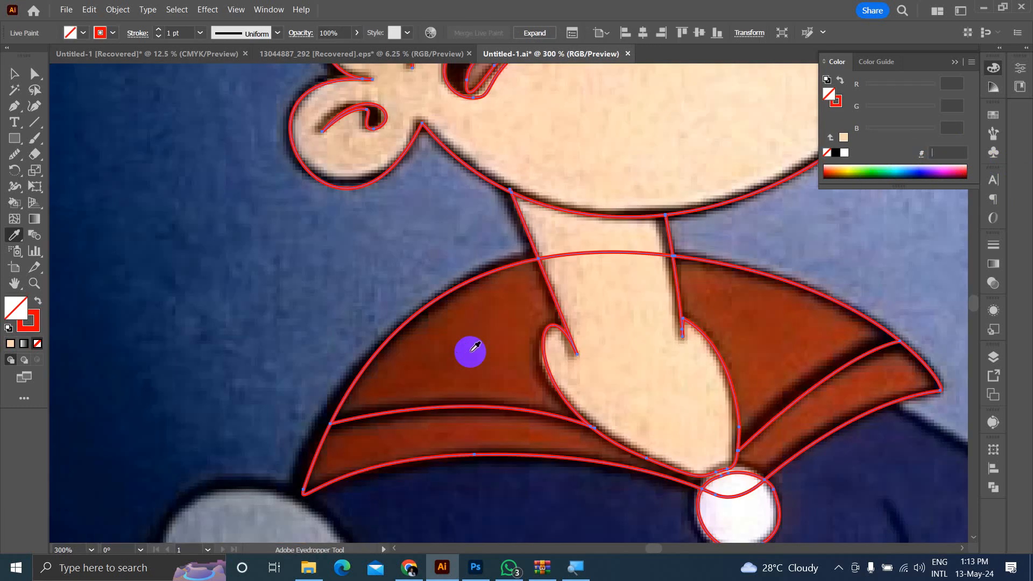
pyautogui.scroll(-2, 466, 346)
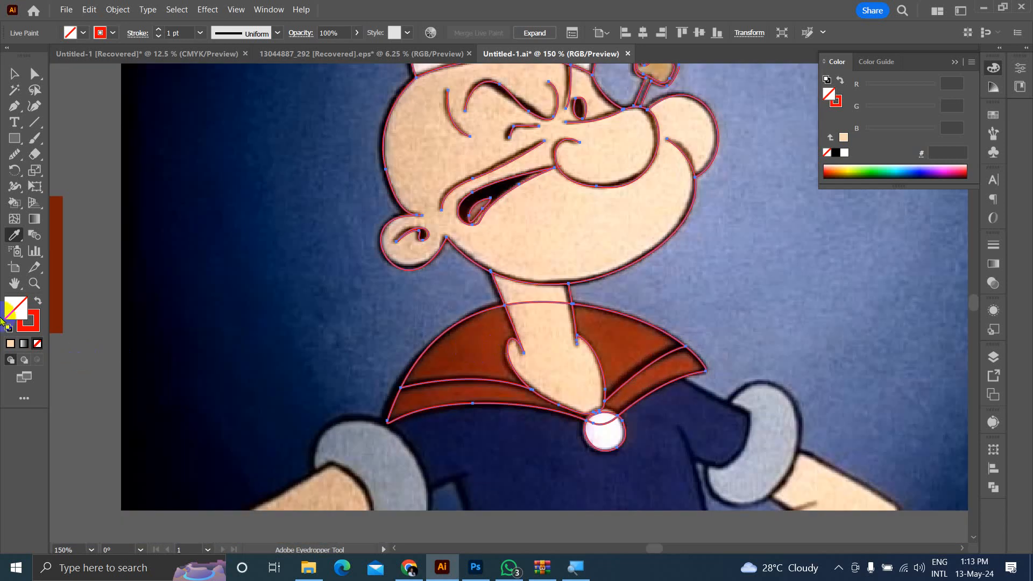
pyautogui.doubleClick(16, 308)
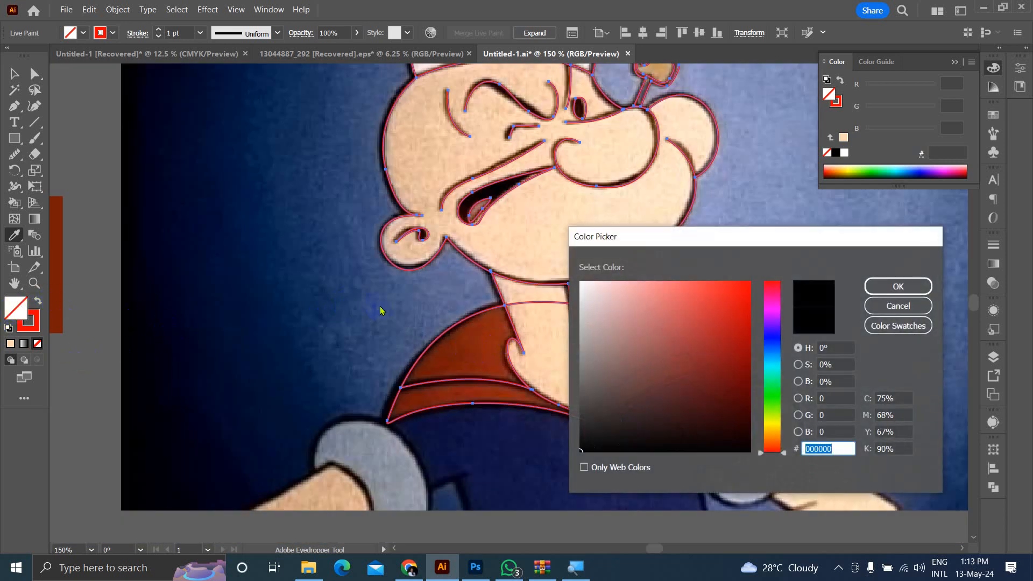
pyautogui.write('ffffff')
pyautogui.click(897, 286)
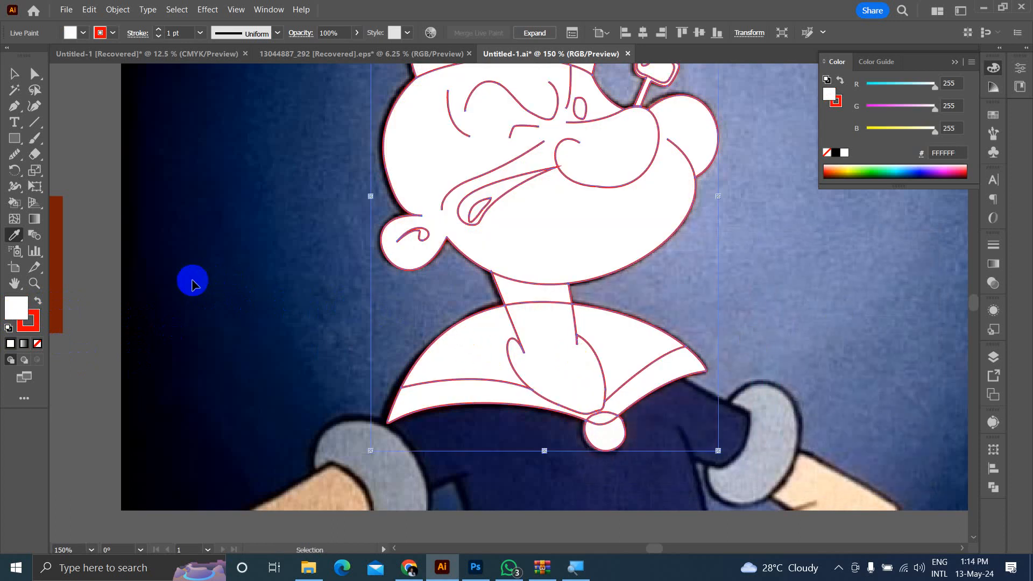
pyautogui.hotkey('ctrl', 'z')
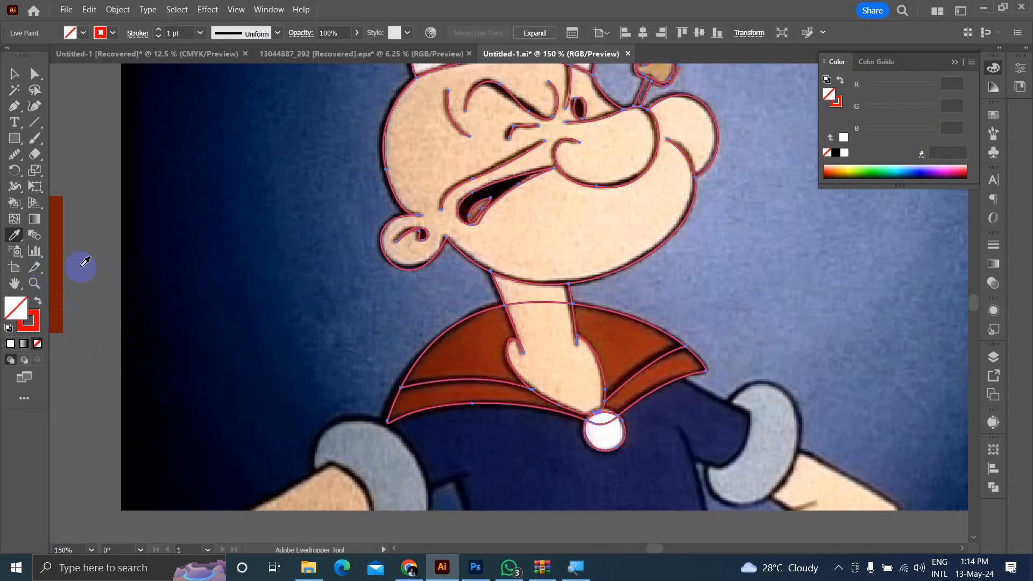
# Step: Sample the dark red 751C06 from the swatch rectangle as the fill colour, with the line art deselected and unchanged
pyautogui.click(65, 264)
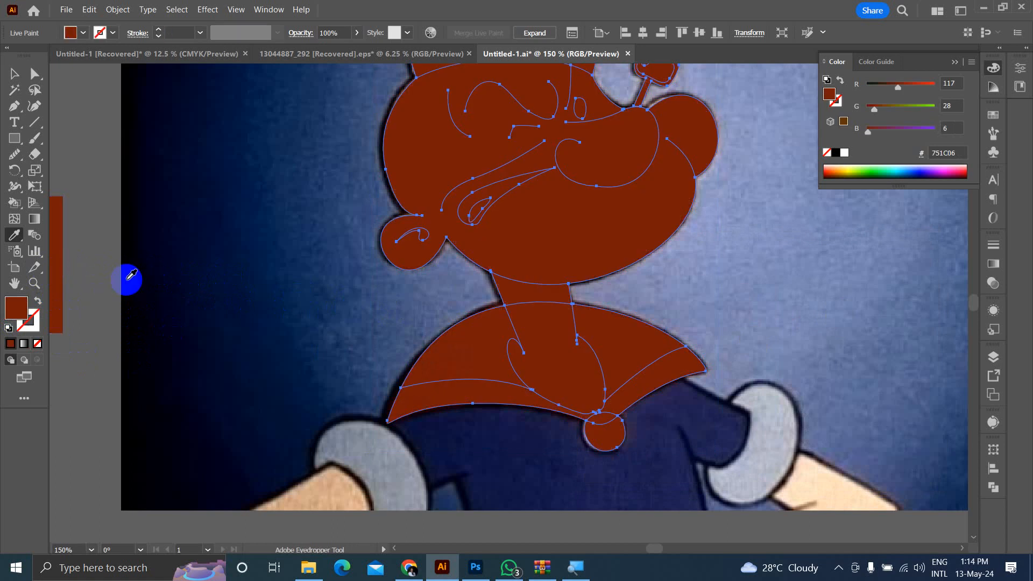
pyautogui.hotkey('ctrl', 'z')
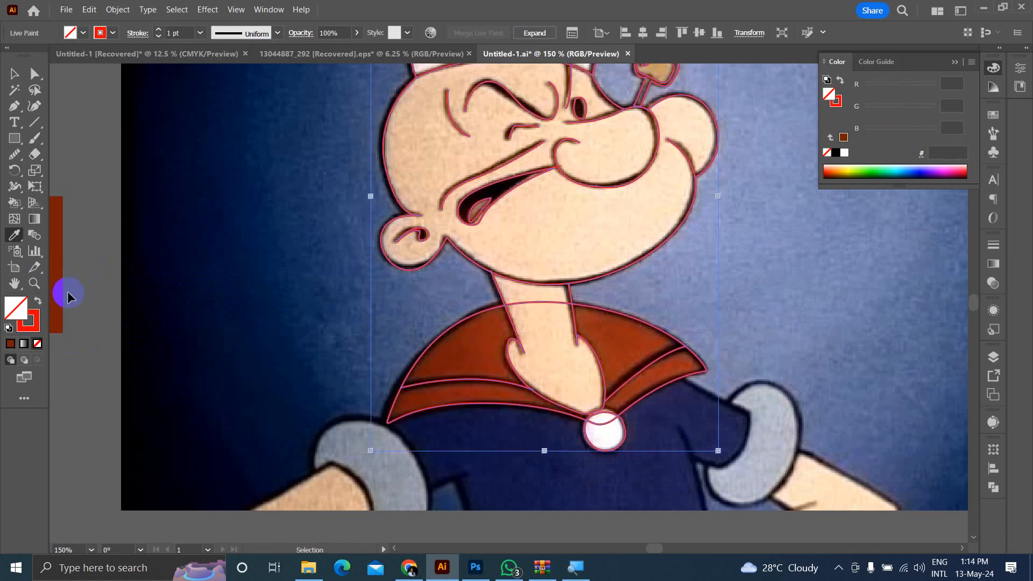
pyautogui.click(56, 267)
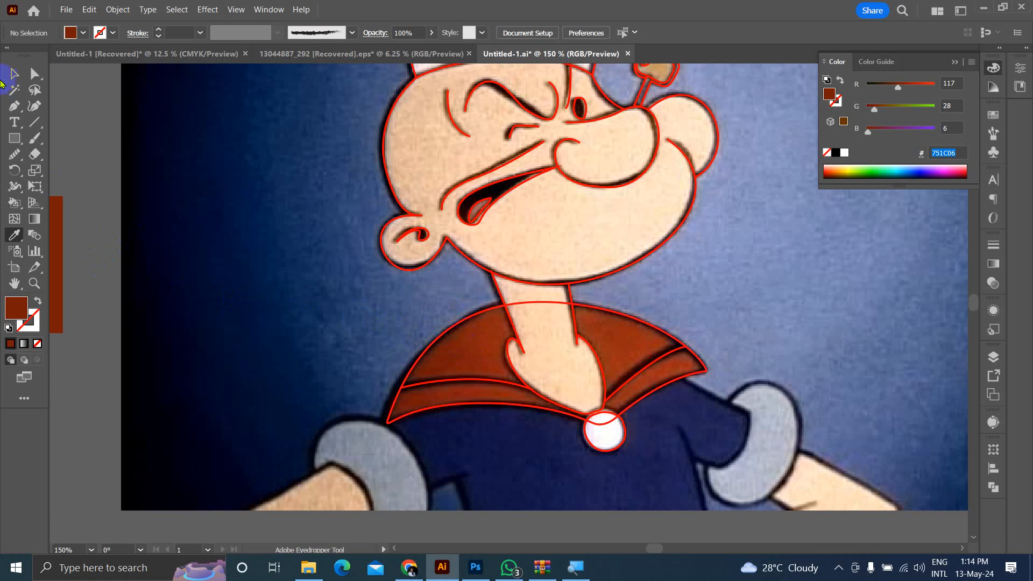
# Step: Fill all the collar areas of the Live Paint artwork with dark red 751C06, and deselect the artwork
pyautogui.click(419, 352)
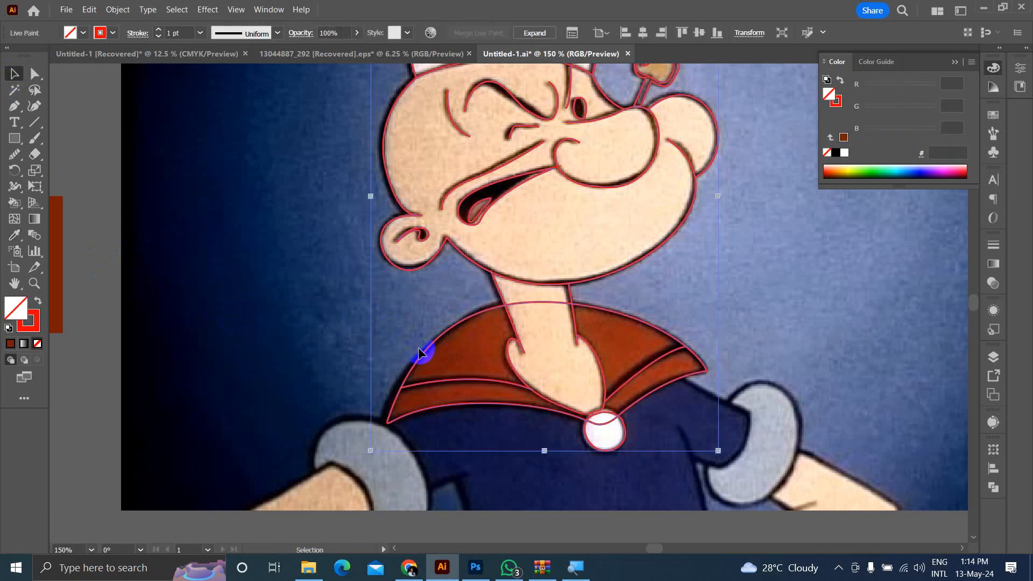
pyautogui.click(15, 204)
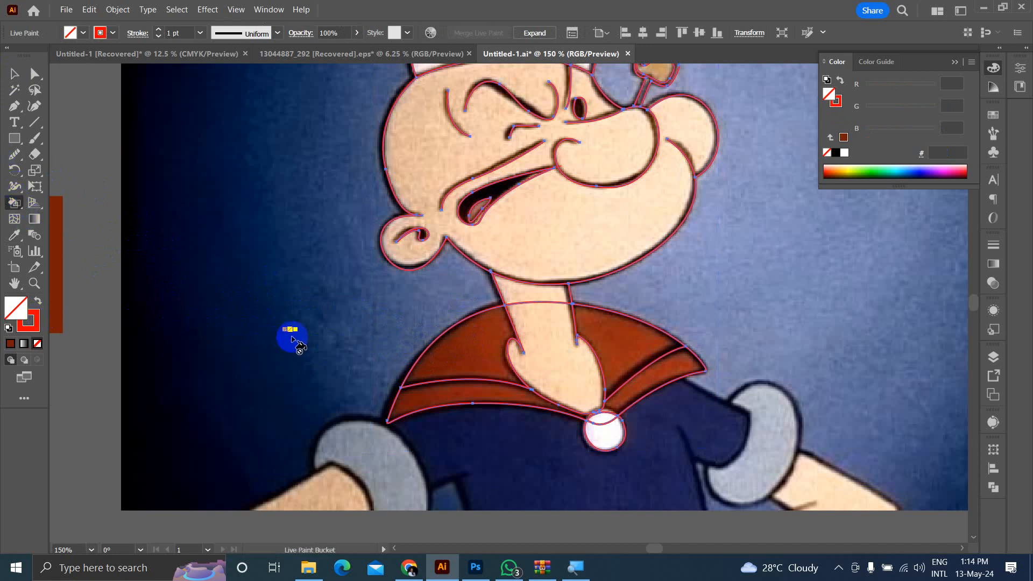
pyautogui.doubleClick(17, 308)
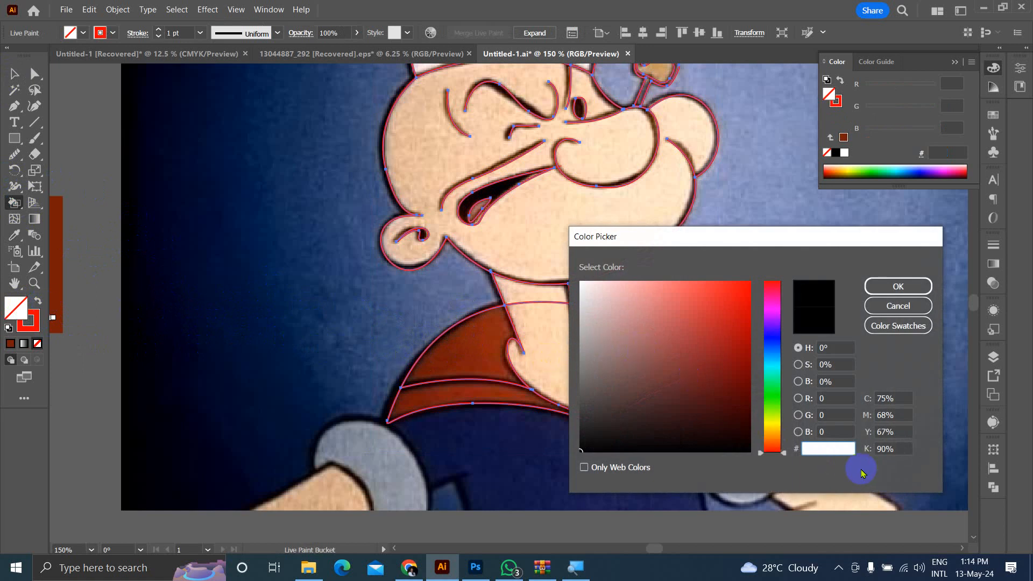
pyautogui.click(896, 286)
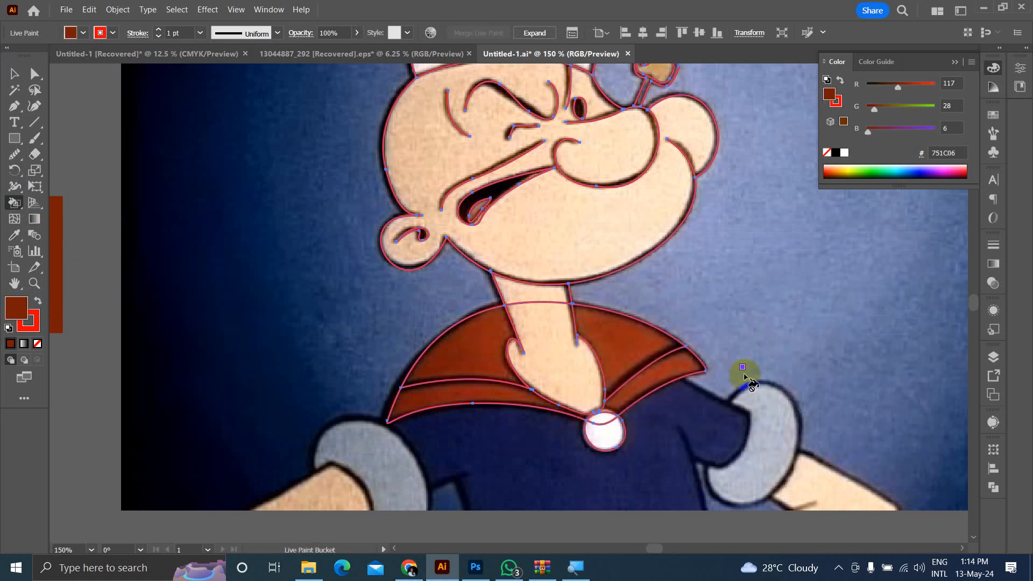
pyautogui.click(459, 350)
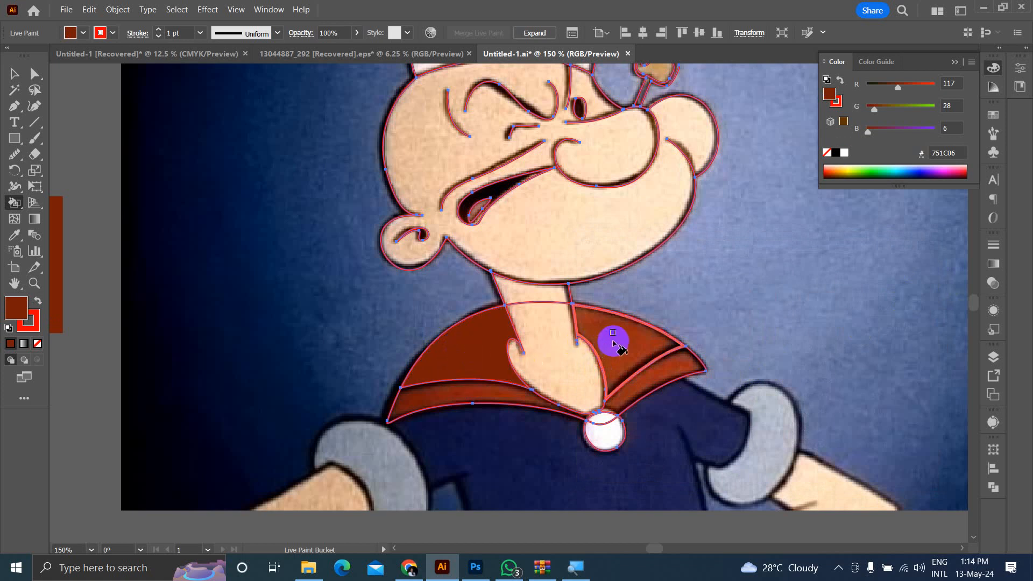
pyautogui.click(633, 355)
pyautogui.click(657, 364)
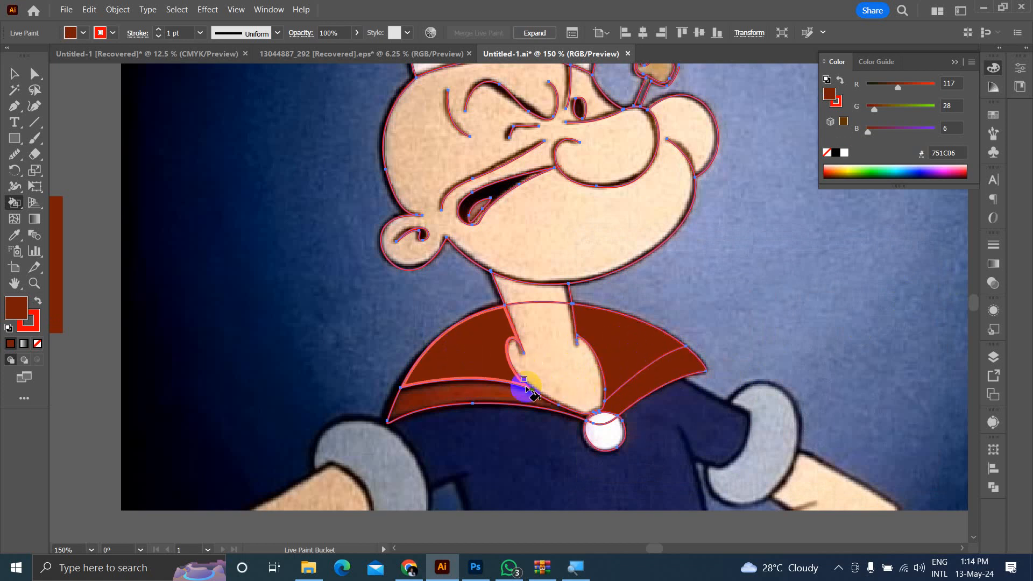
pyautogui.click(500, 393)
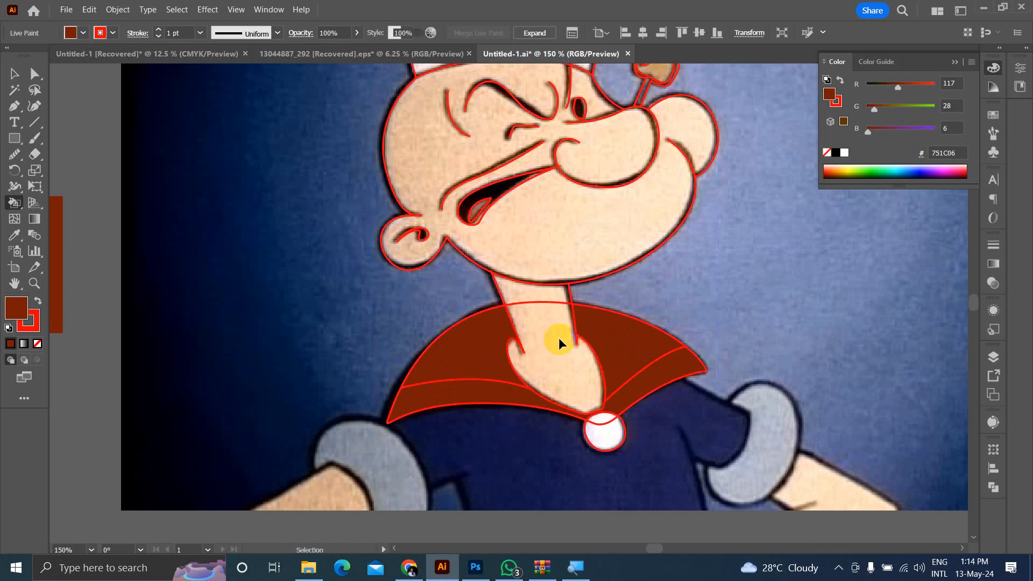
pyautogui.hotkey('ctrl', 'shift', 'a')
# Step: Sample the skin tone FFDCB4 from the photo's neck and fill the neck and chest areas with it using Live Paint
pyautogui.scroll(3, 557, 331)
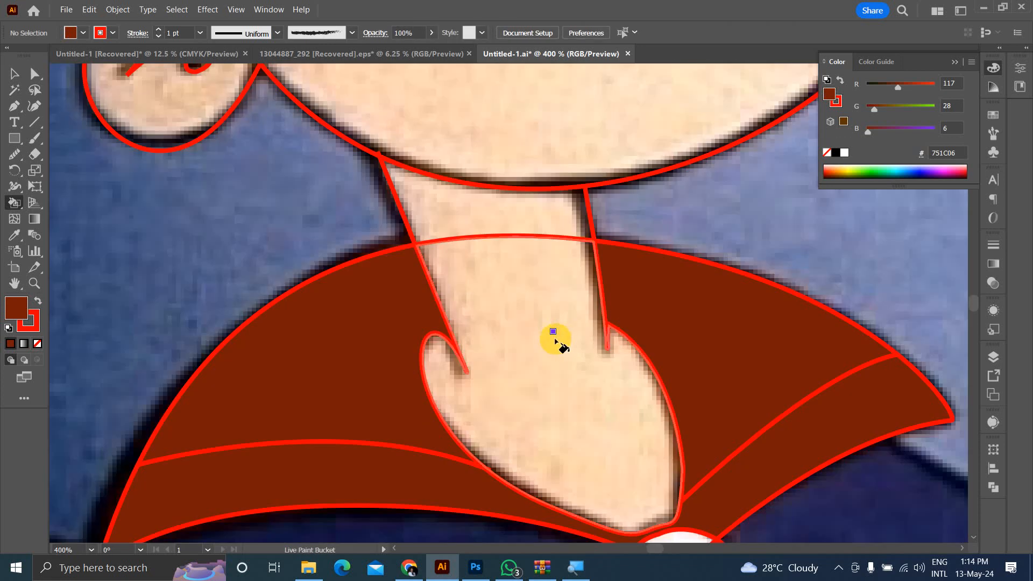
pyautogui.press('i')
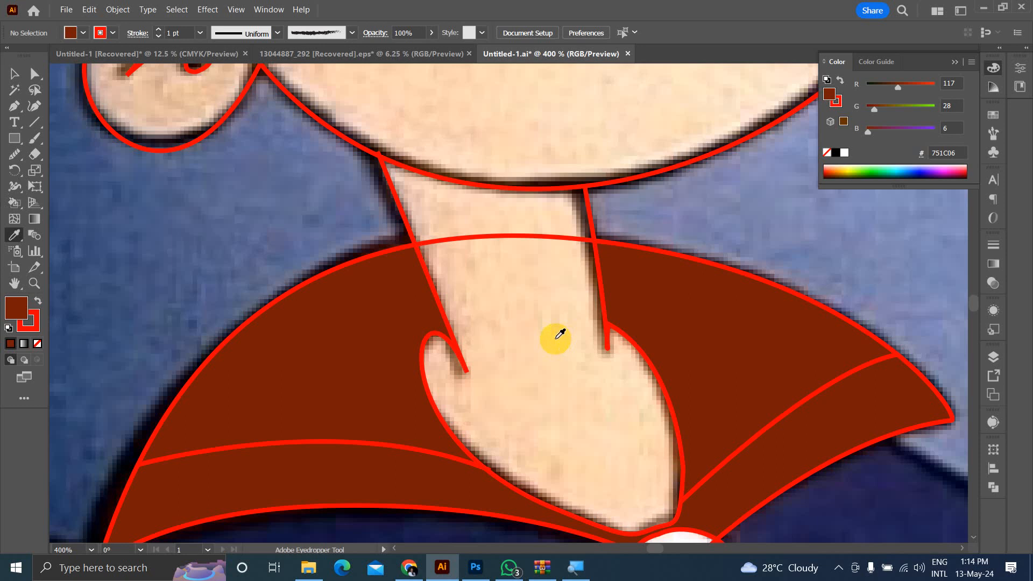
pyautogui.click(557, 337)
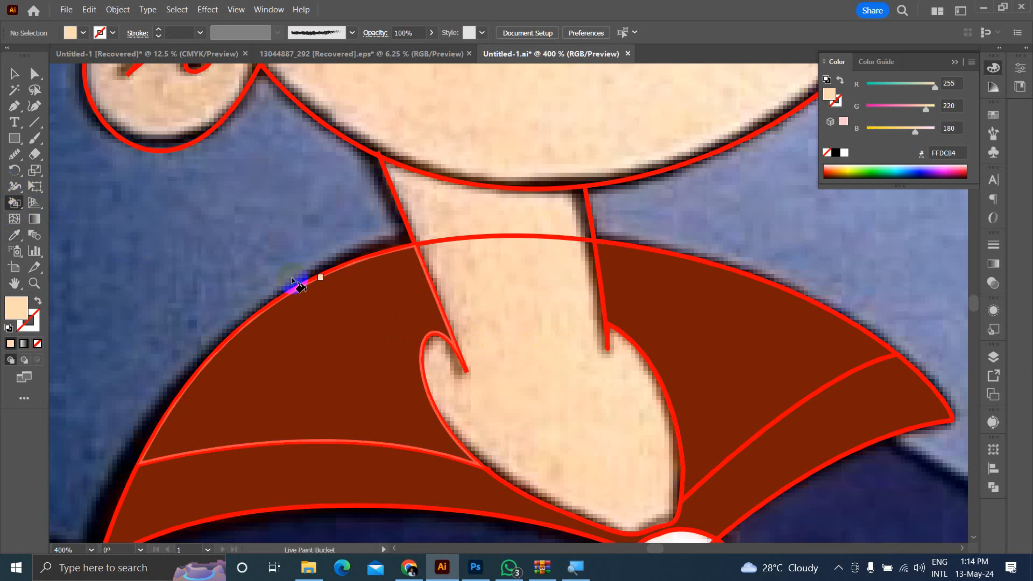
pyautogui.click(542, 346)
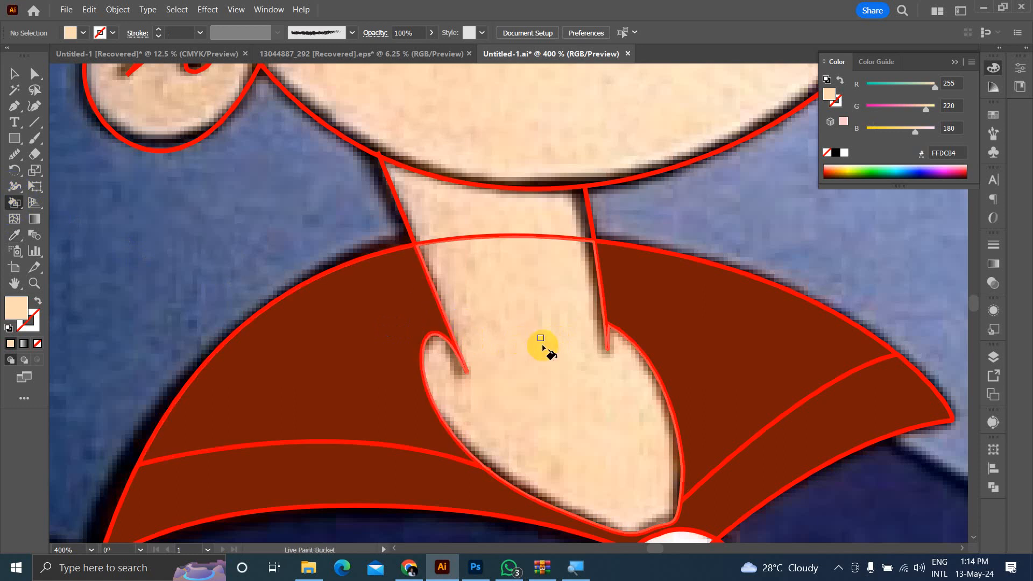
pyautogui.click(484, 208)
# Step: Fill the round button below the collar with white FFFFFF using Live Paint
pyautogui.scroll(-2, 488, 207)
pyautogui.scroll(3, 569, 371)
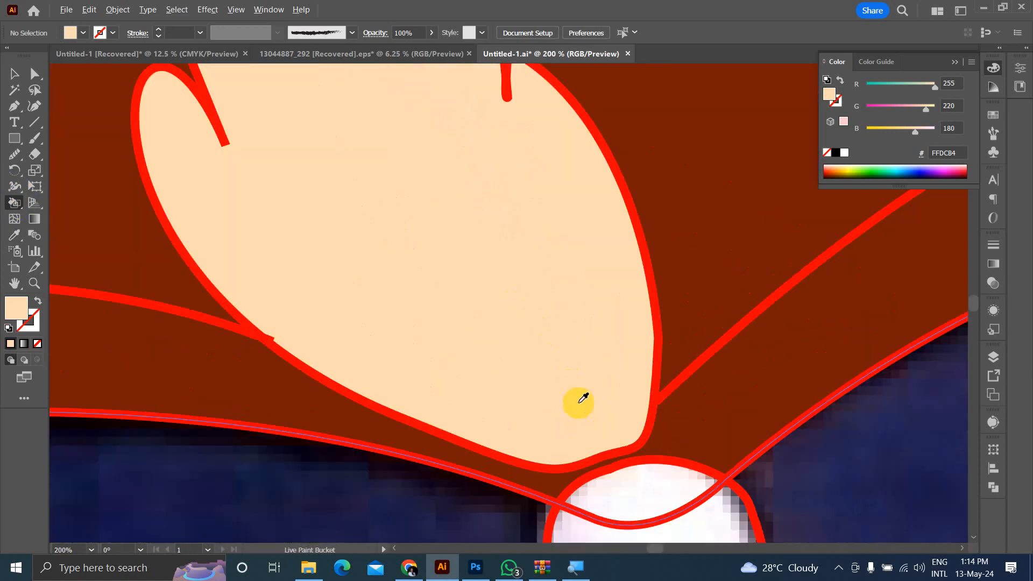
pyautogui.scroll(-2, 576, 402)
pyautogui.scroll(-1, 583, 399)
pyautogui.scroll(3, 624, 439)
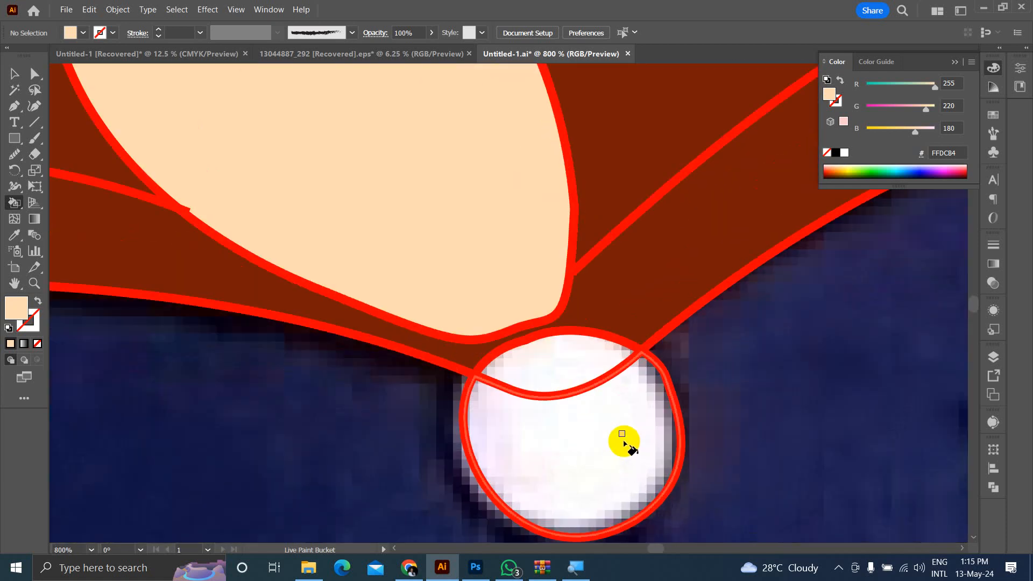
pyautogui.click(844, 153)
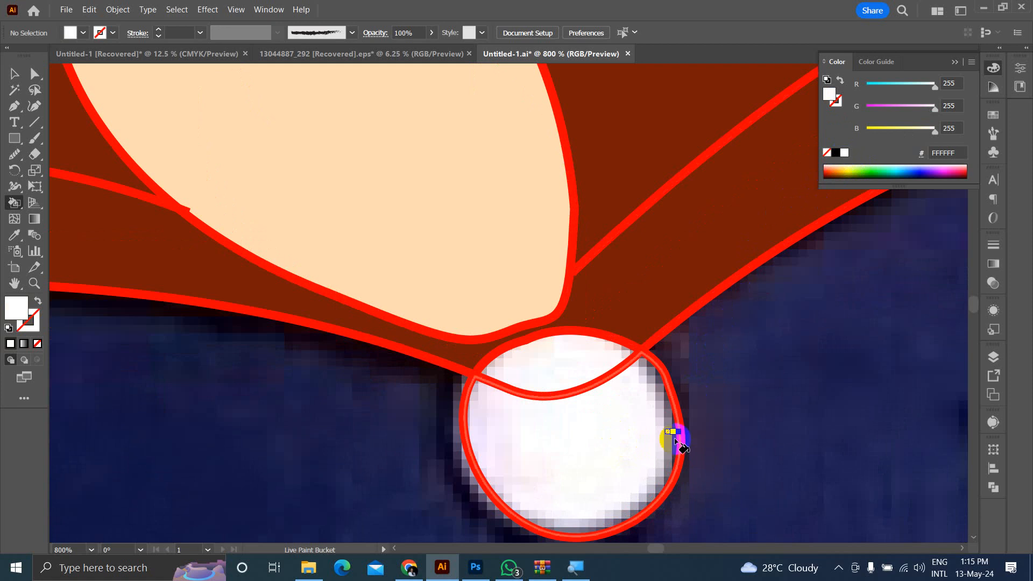
pyautogui.click(588, 496)
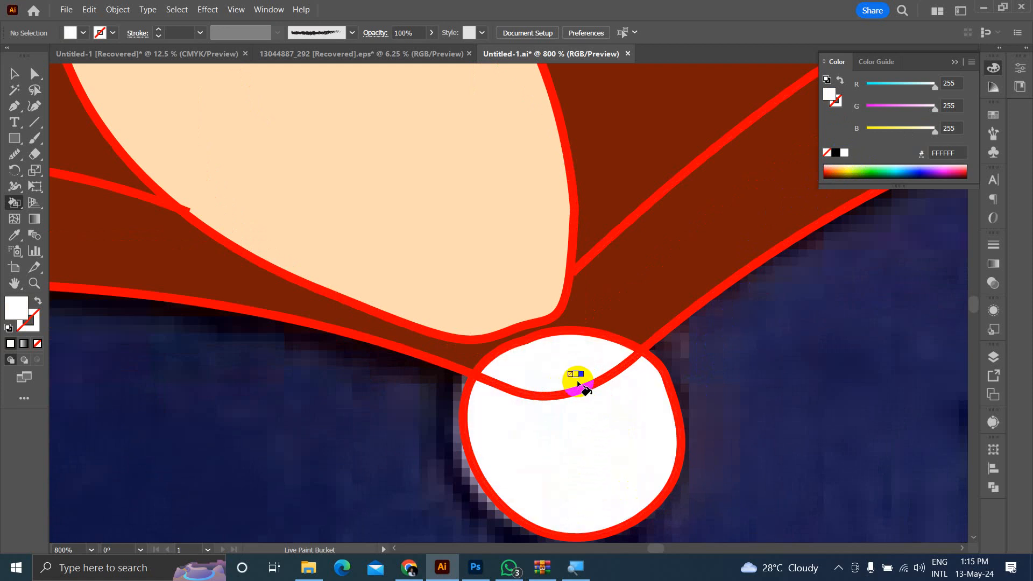
# Step: Sample the skin tone FDDEBA from the chin in the photo as the fill colour
pyautogui.scroll(-3, 586, 384)
pyautogui.scroll(-3, 587, 388)
pyautogui.scroll(2, 553, 341)
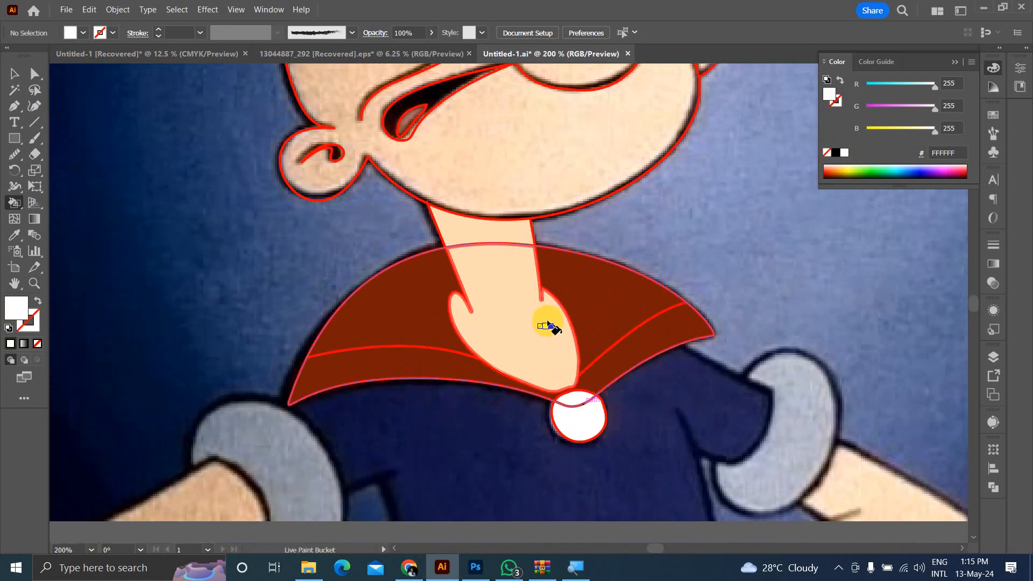
pyautogui.scroll(1, 574, 409)
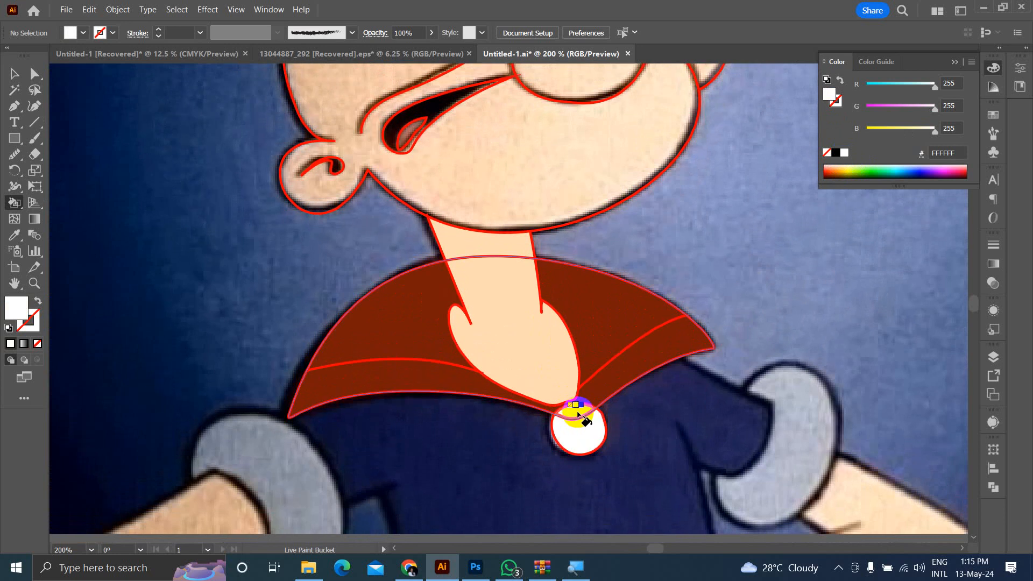
pyautogui.scroll(3, 541, 347)
pyautogui.scroll(3, 520, 348)
pyautogui.scroll(2, 514, 342)
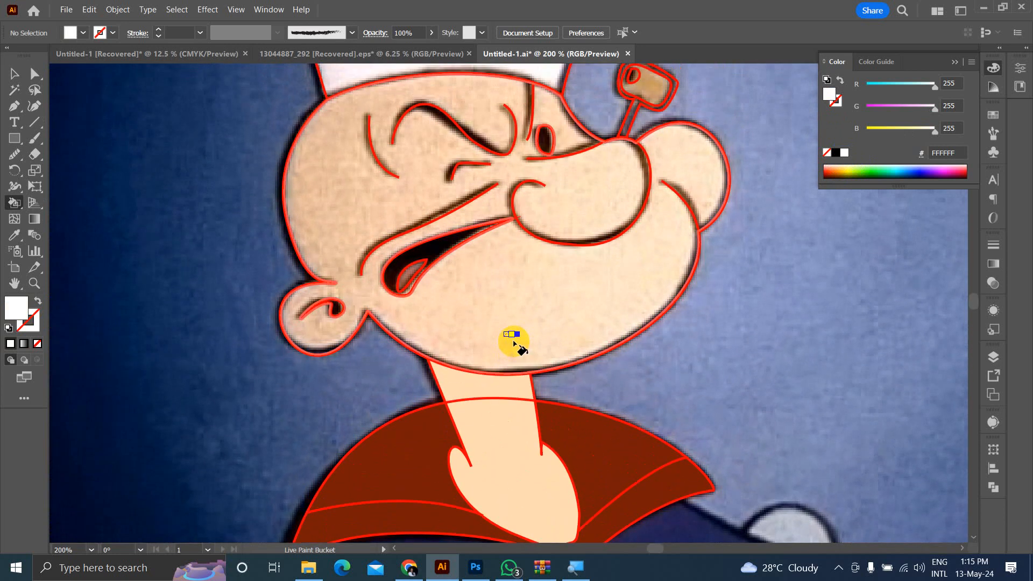
pyautogui.hscroll(-2, 524, 325)
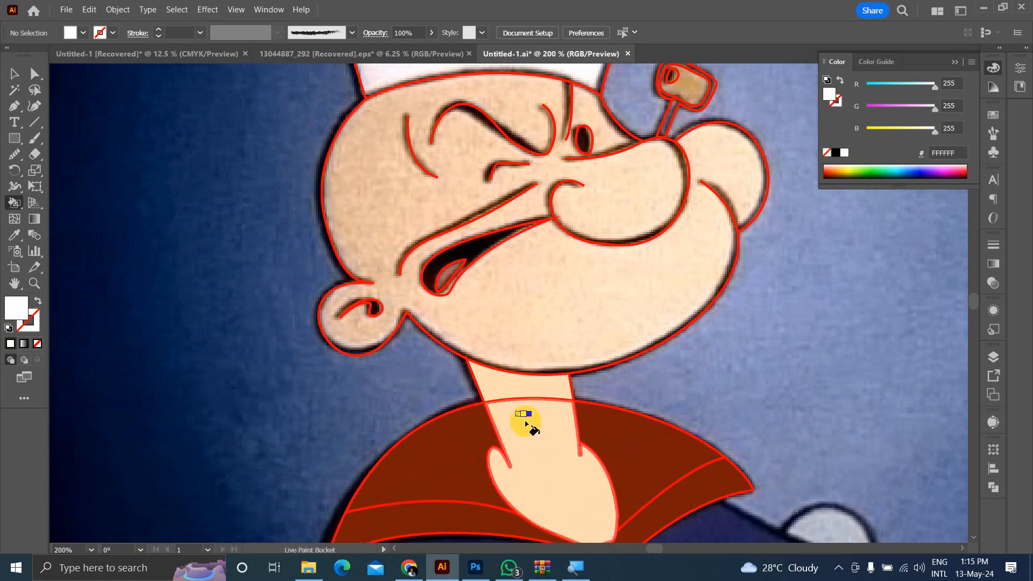
pyautogui.press('i')
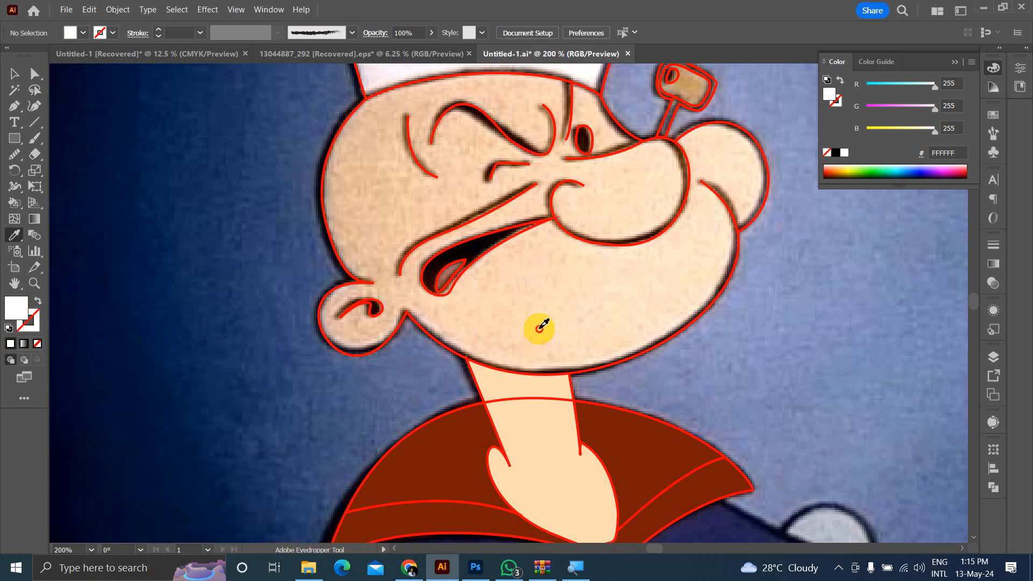
pyautogui.click(541, 326)
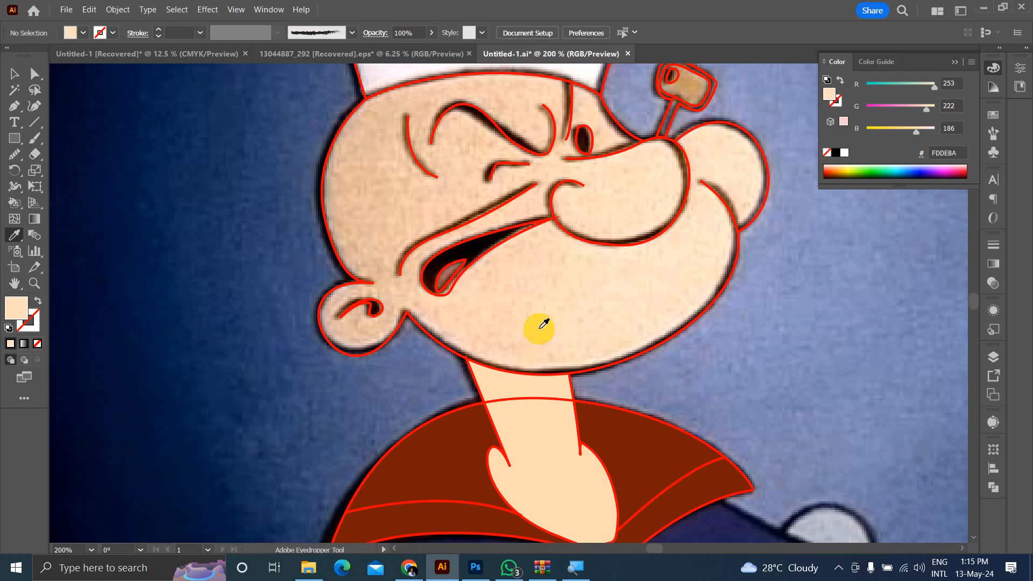
# Step: Fill the head, face and ear with the sampled skin tone using the Live Paint Bucket
pyautogui.scroll(-3, 543, 323)
pyautogui.scroll(2, 543, 323)
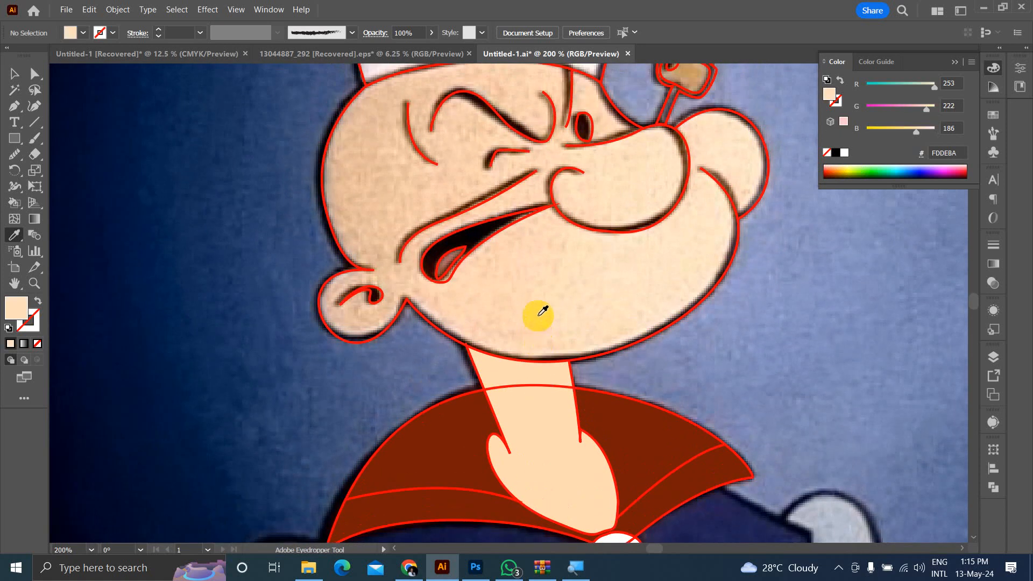
pyautogui.click(13, 201)
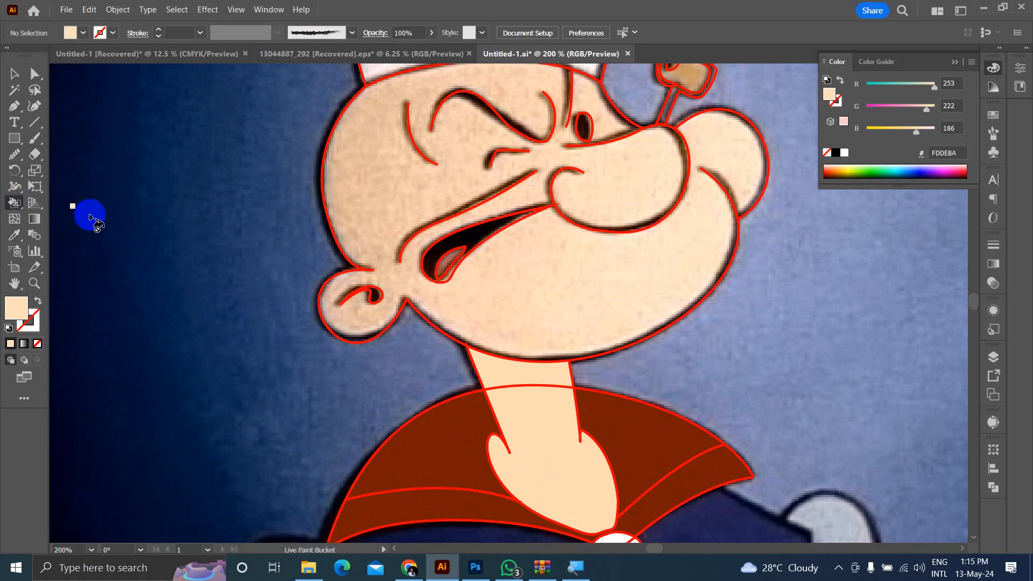
pyautogui.click(652, 267)
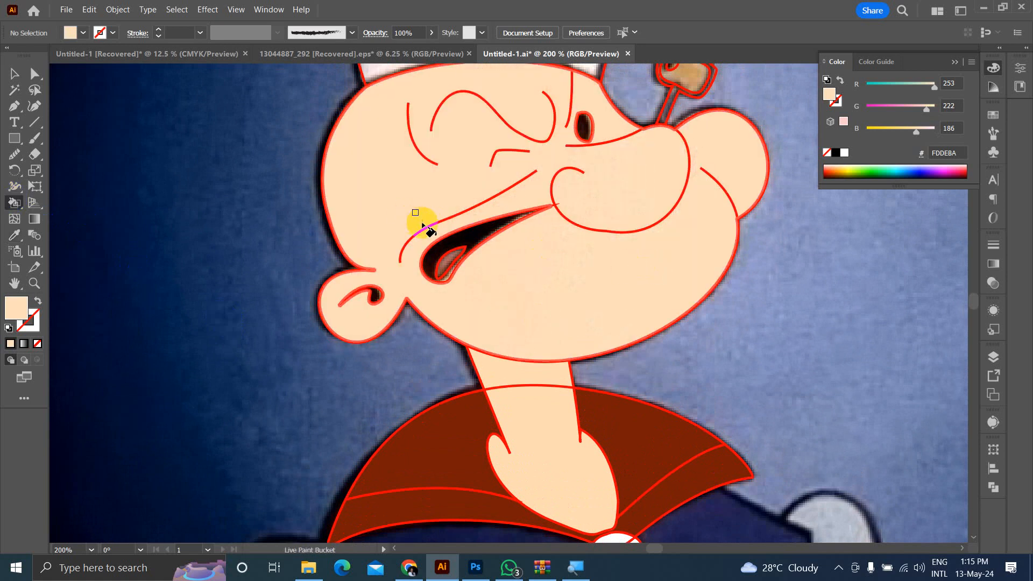
pyautogui.hotkey('ctrl', 'z')
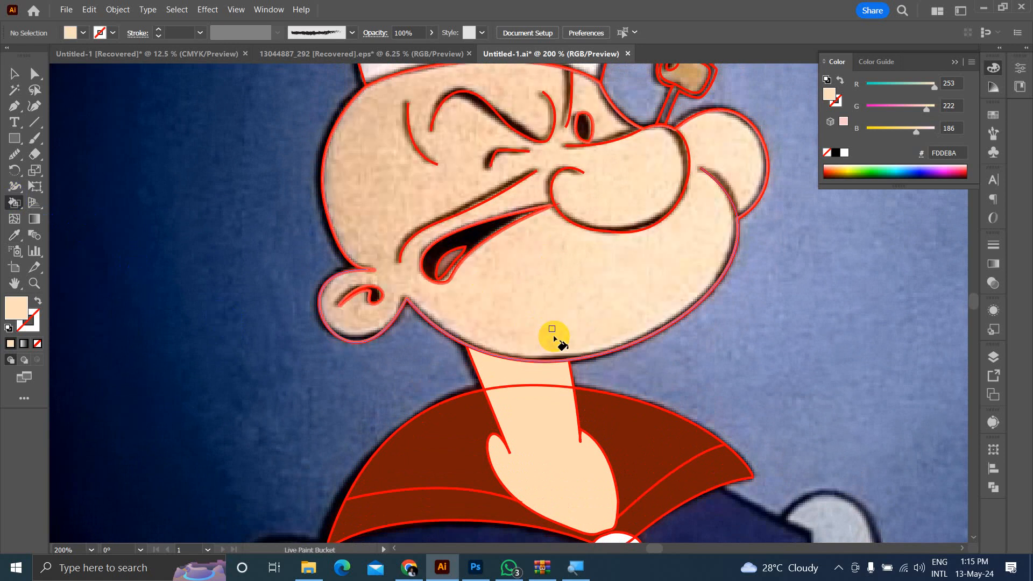
pyautogui.click(369, 196)
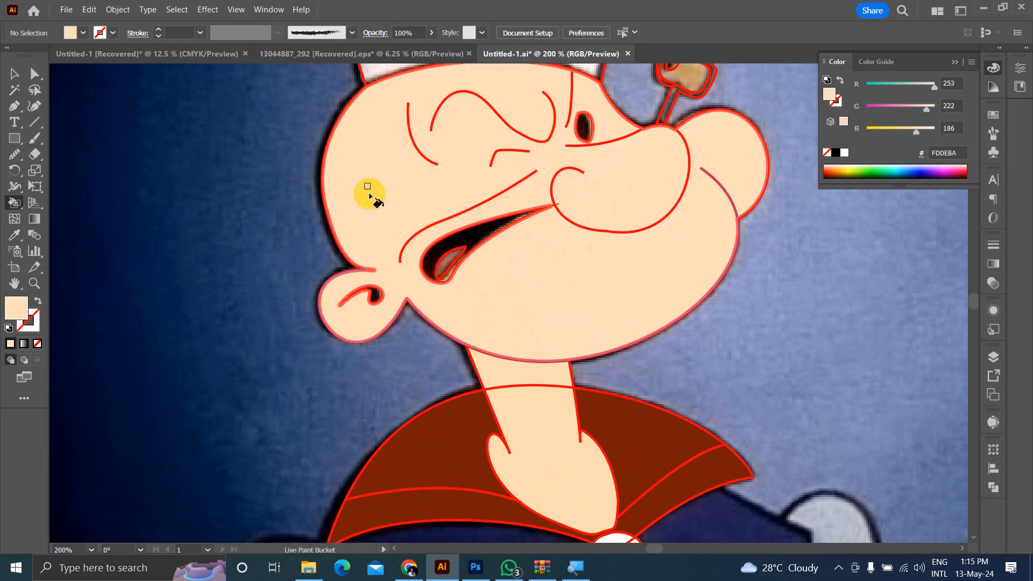
# Step: Set the whole Live Paint artwork's stroke colour to black 000000, and deselect it
pyautogui.scroll(3, 570, 266)
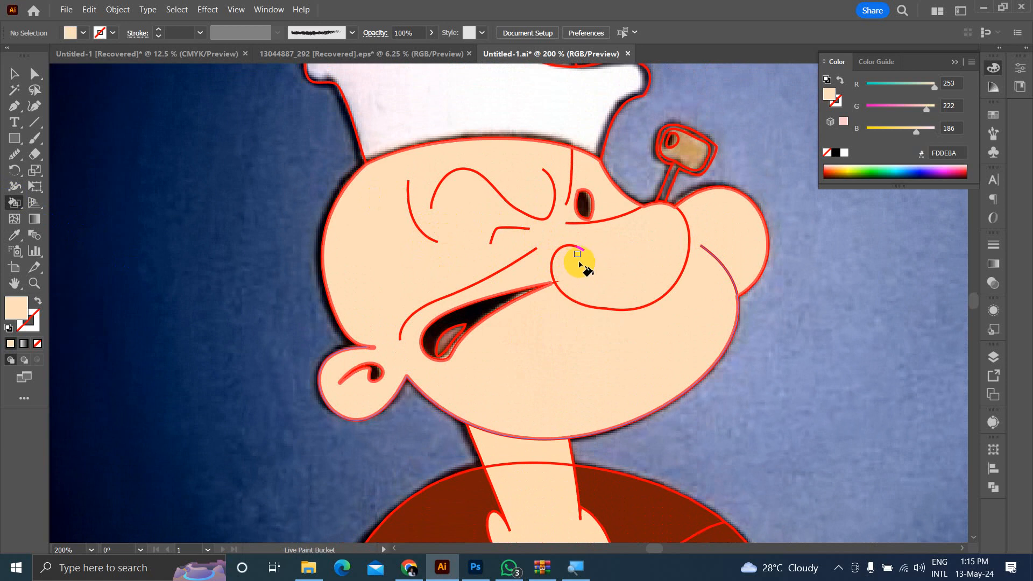
pyautogui.scroll(2, 613, 311)
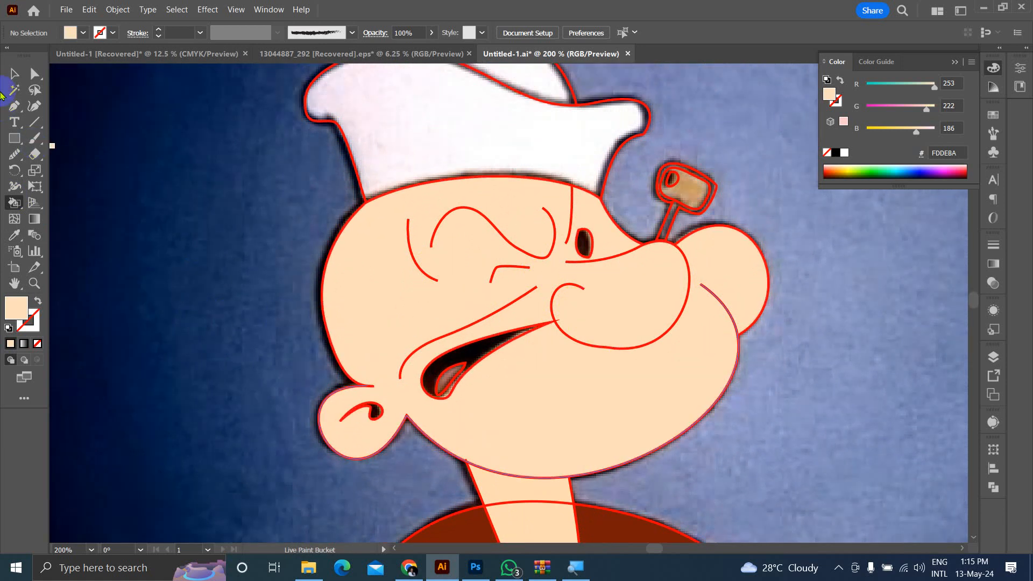
pyautogui.click(10, 79)
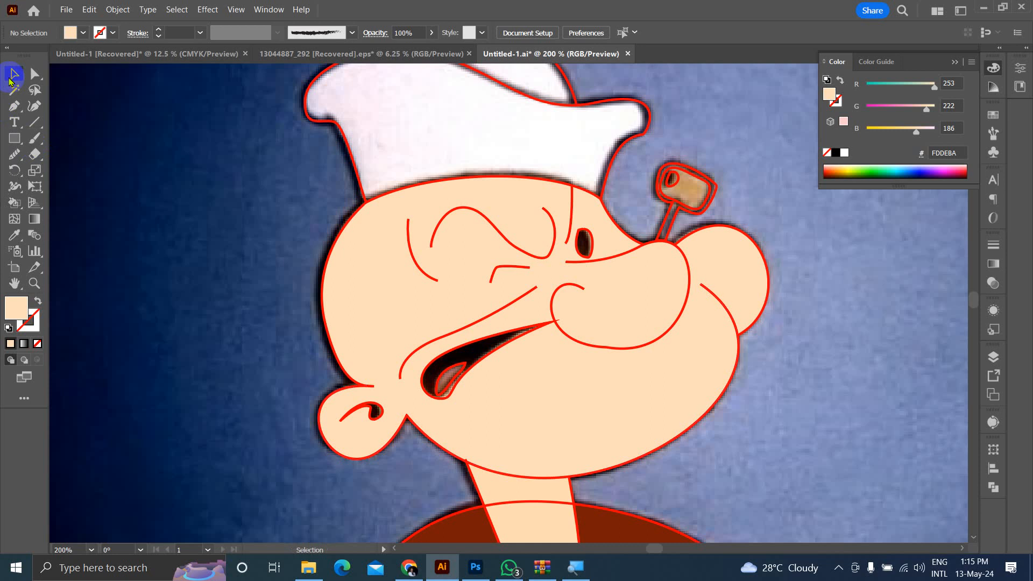
pyautogui.click(326, 274)
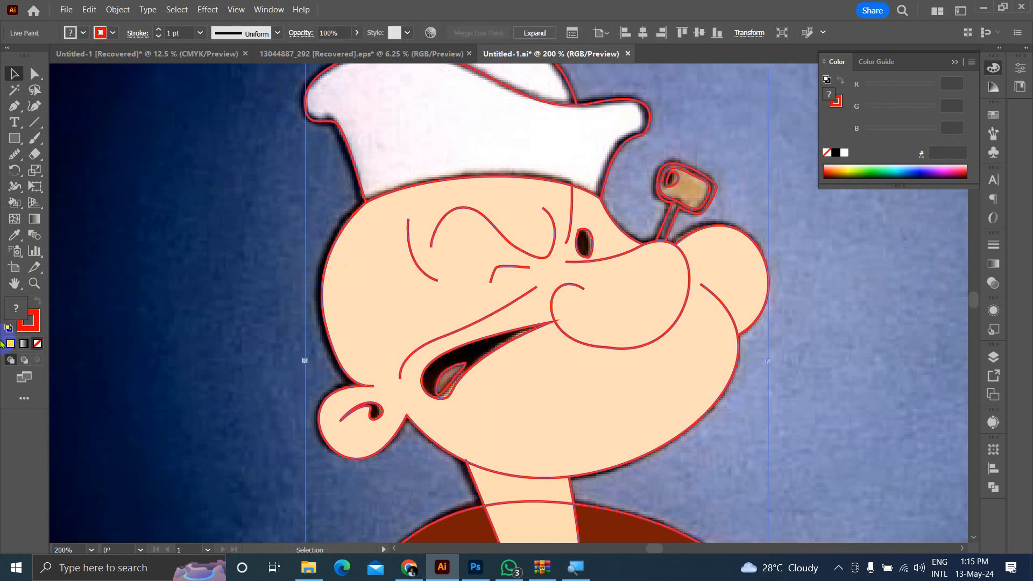
pyautogui.click(28, 331)
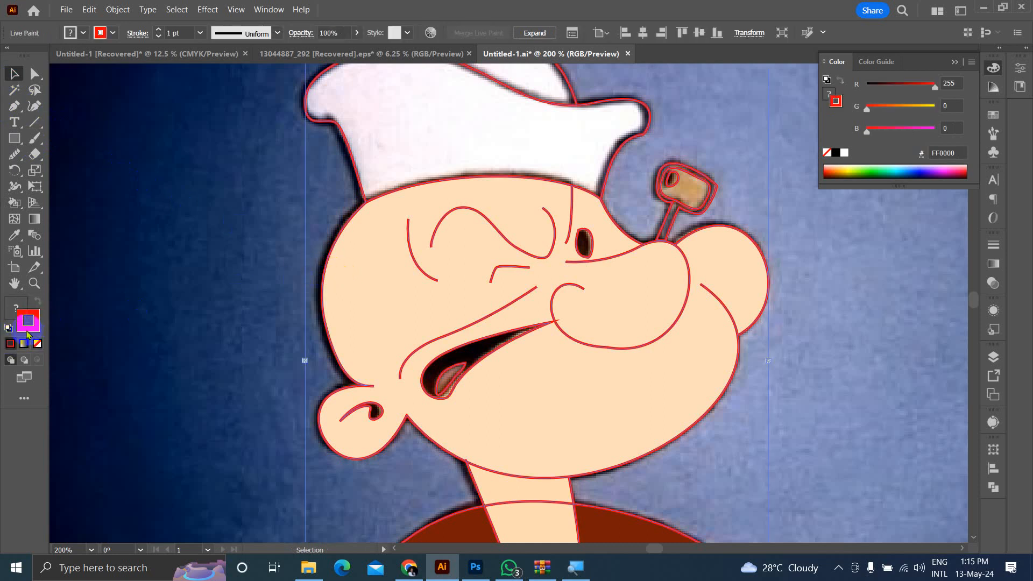
pyautogui.click(832, 153)
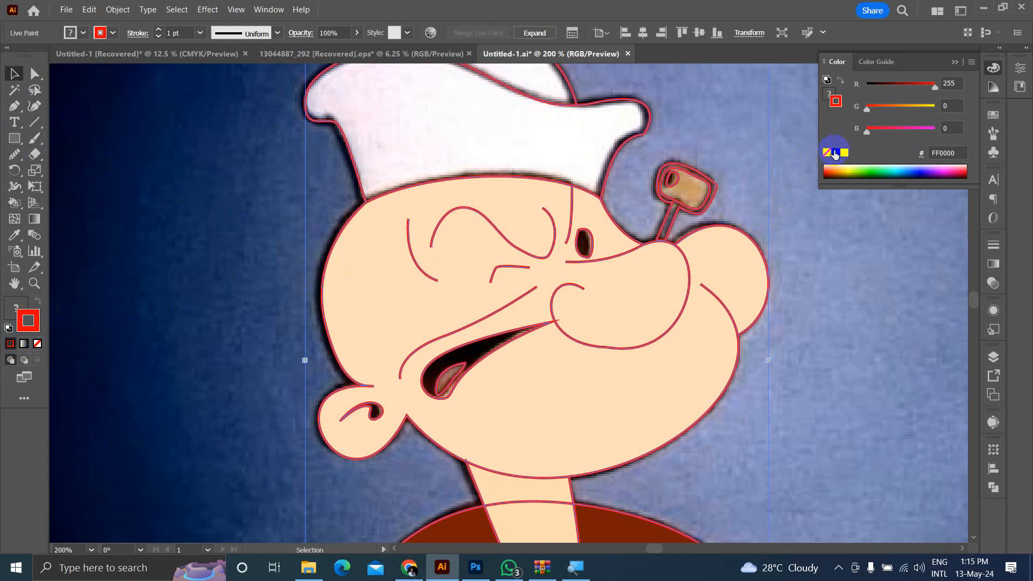
pyautogui.click(836, 155)
pyautogui.hotkey('ctrl', 'shift', 'a')
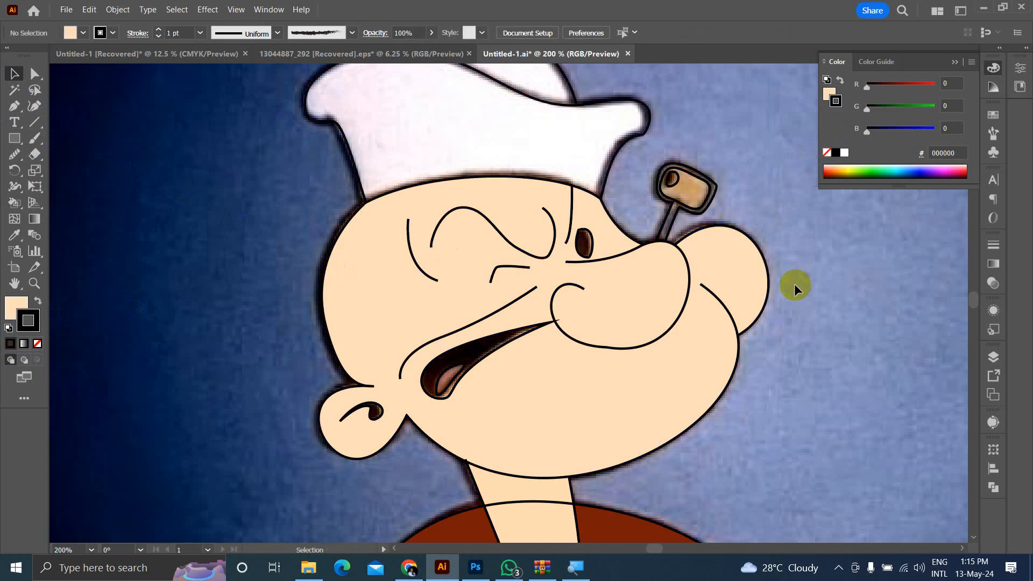
# Step: Examine the coloured artwork as a whole and the pipe area up close
pyautogui.scroll(-5, 794, 283)
pyautogui.scroll(2, 794, 283)
pyautogui.scroll(1, 795, 279)
pyautogui.scroll(-2, 672, 270)
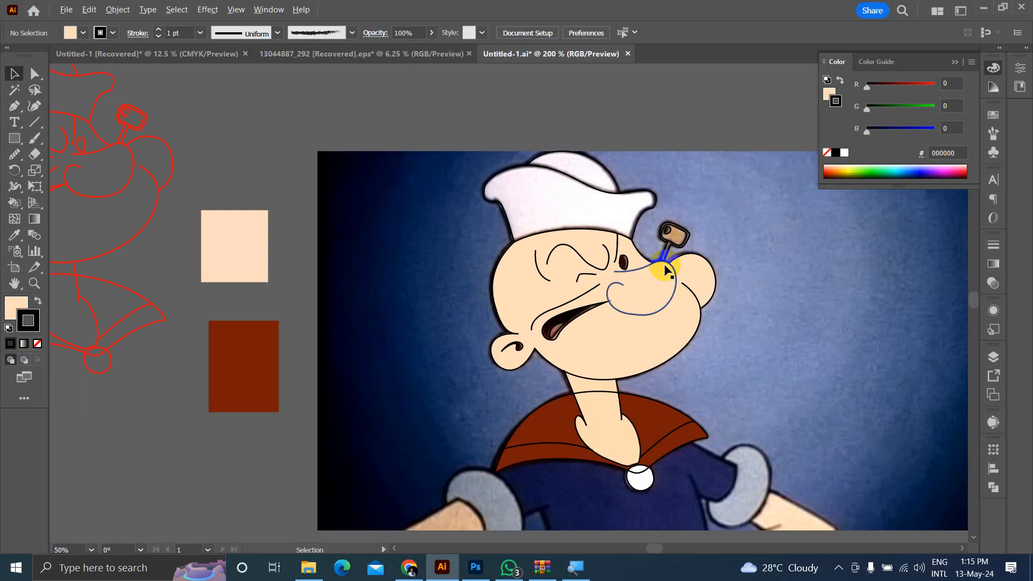
pyautogui.scroll(6, 680, 239)
pyautogui.scroll(2, 680, 242)
pyautogui.scroll(-1, 675, 244)
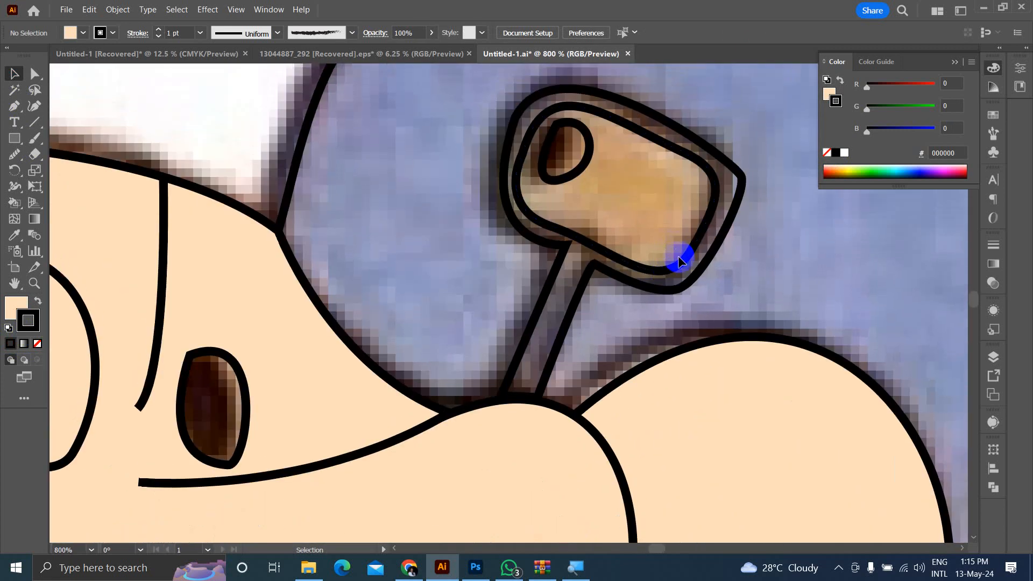
# Step: Isolate the Live Paint group and fill the pipe bowl's inner shape with the tan C0A280 sampled from the photo
pyautogui.click(679, 259)
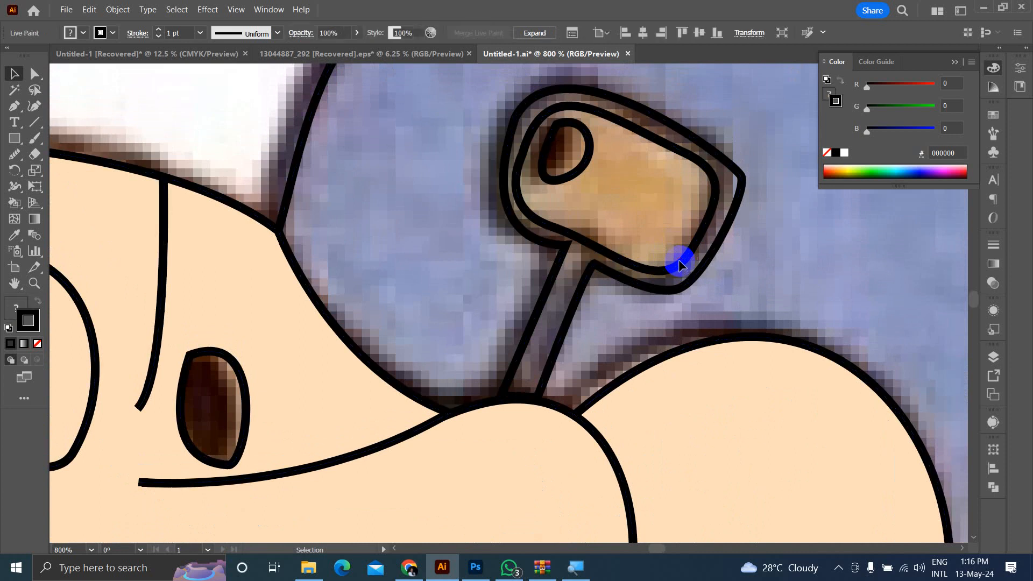
pyautogui.hotkey('ctrl', 'shift', 'a')
pyautogui.doubleClick(680, 264)
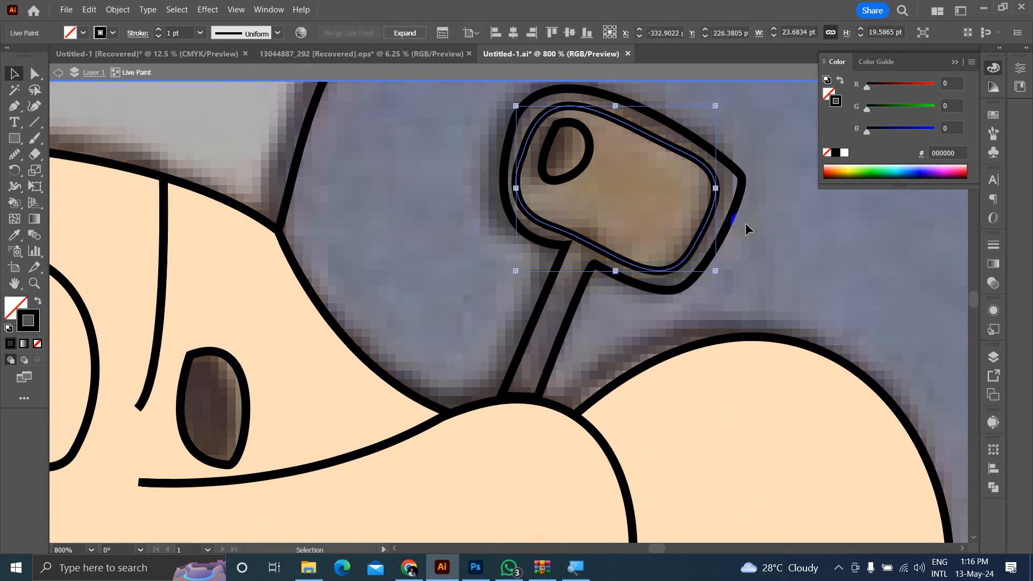
pyautogui.keyDown('shift'); pyautogui.click(740, 186); pyautogui.keyUp('shift')
pyautogui.click(678, 204)
pyautogui.press('i')
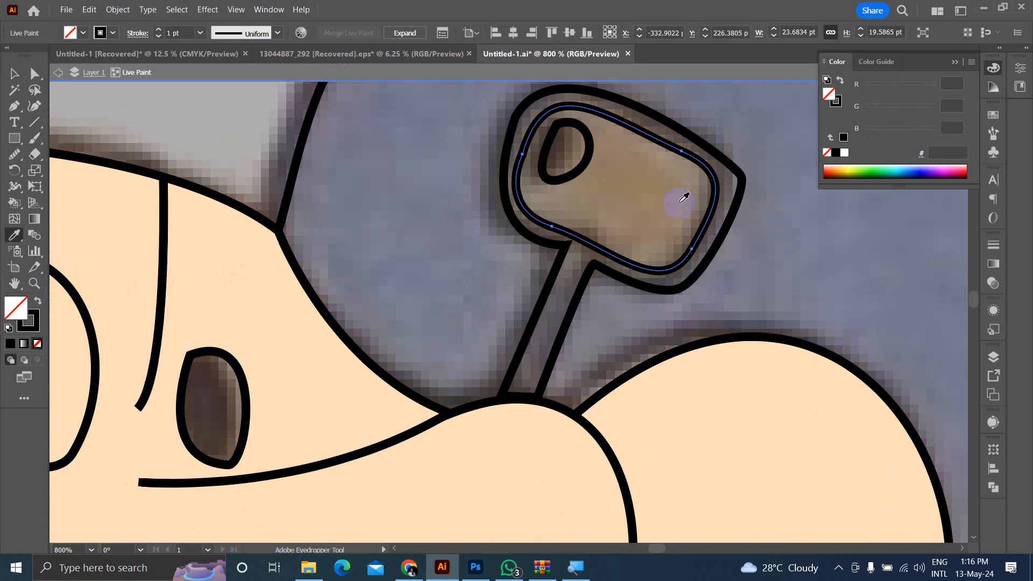
pyautogui.click(682, 198)
pyautogui.press('v')
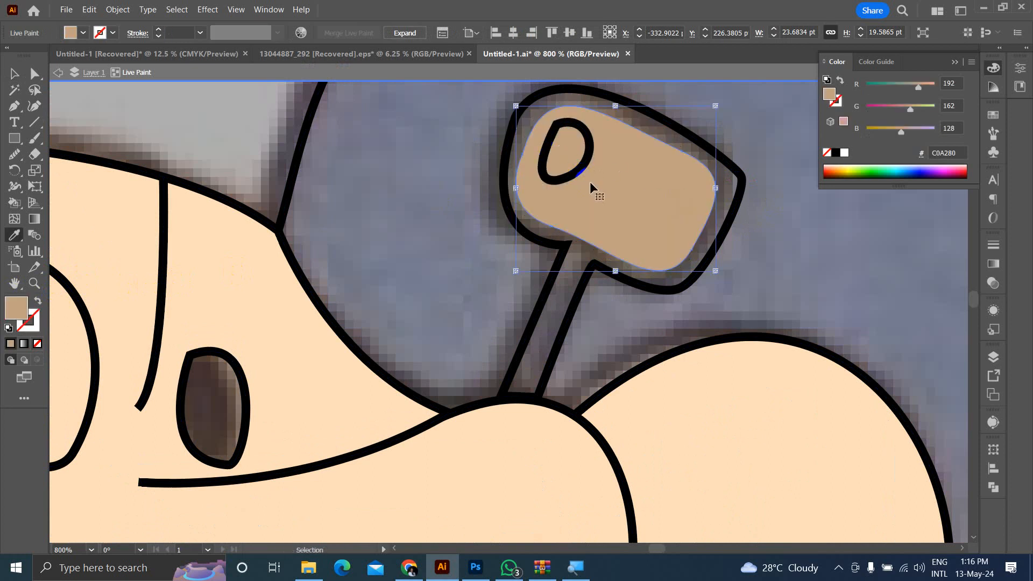
# Step: Fill the small oval opening in the pipe bowl with black 000000 and leave the Live Paint group's isolation
pyautogui.click(584, 173)
pyautogui.press('i')
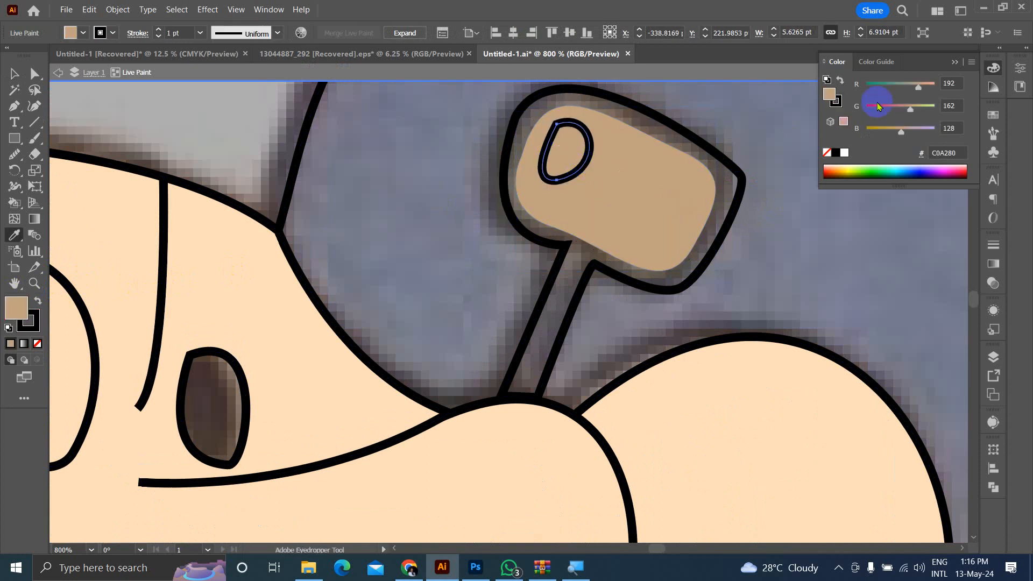
pyautogui.click(836, 153)
pyautogui.press('v')
pyautogui.keyDown('ctrl'); pyautogui.doubleClick(799, 231); pyautogui.keyUp('ctrl')
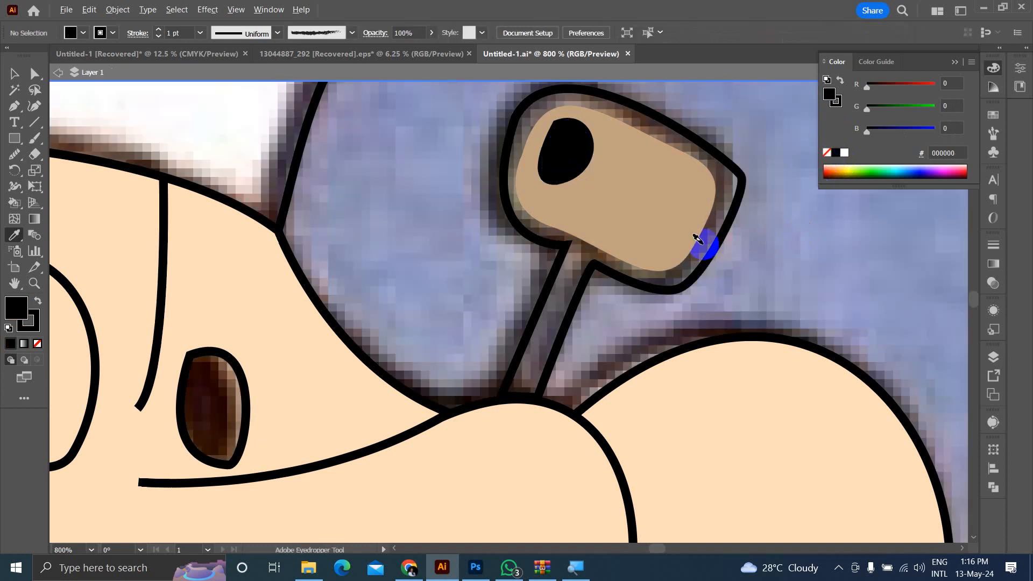
# Step: Try removing the fill from the pipe's outer outline, and undo the attempted fill changes
pyautogui.scroll(-4, 703, 246)
pyautogui.scroll(-3, 740, 237)
pyautogui.scroll(5, 741, 238)
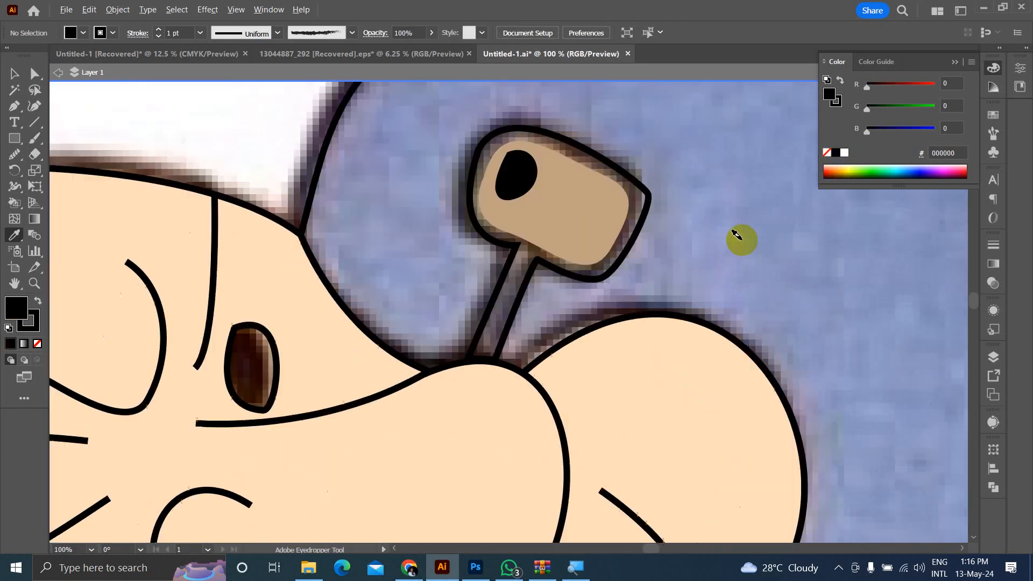
pyautogui.keyDown('ctrl'); pyautogui.click(605, 240); pyautogui.keyUp('ctrl')
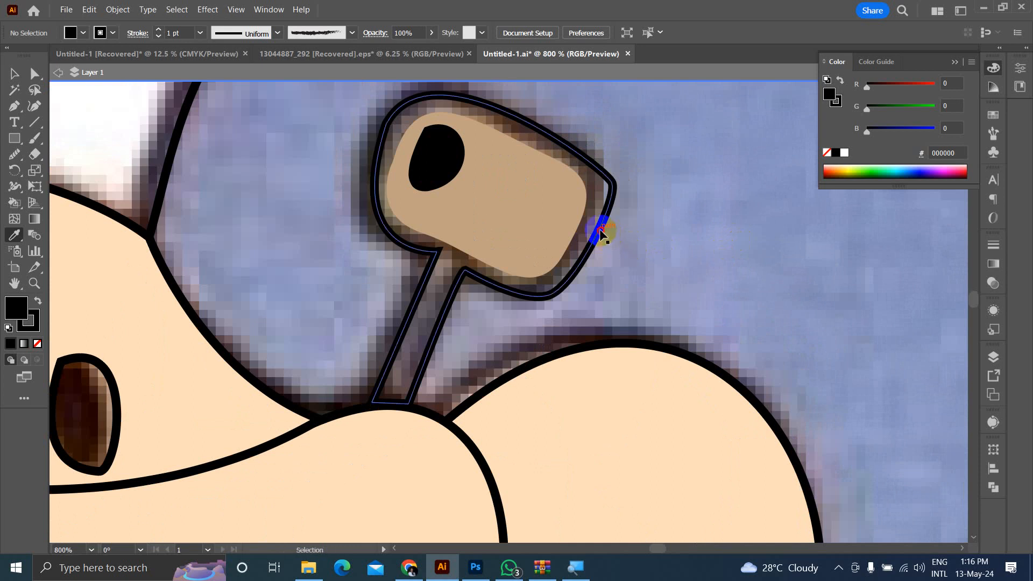
pyautogui.click(613, 239)
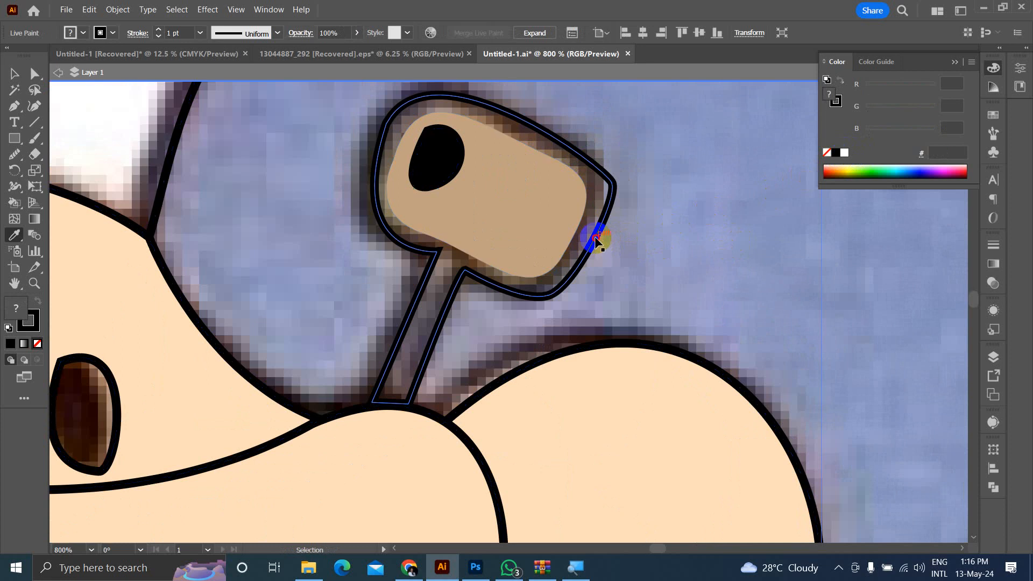
pyautogui.keyDown('ctrl'); pyautogui.doubleClick(595, 238); pyautogui.keyUp('ctrl')
pyautogui.keyDown('ctrl'); pyautogui.click(595, 237); pyautogui.keyUp('ctrl')
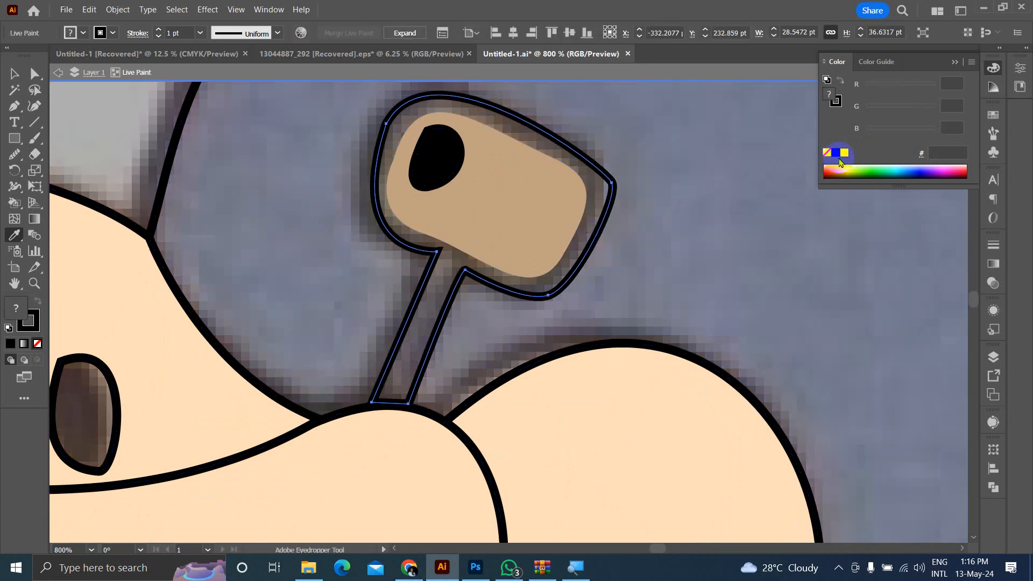
pyautogui.click(828, 153)
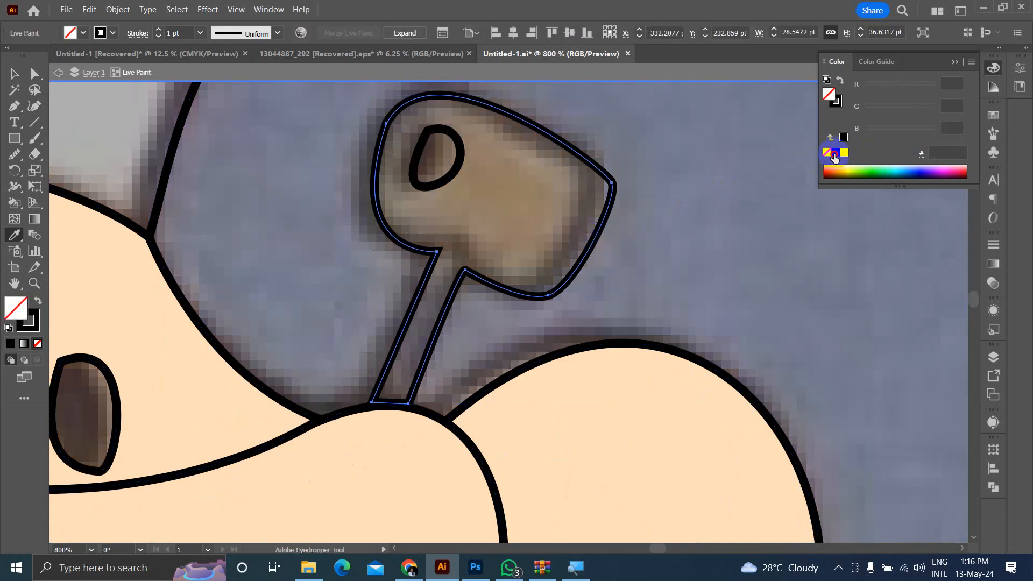
pyautogui.click(833, 154)
pyautogui.hotkey('ctrl', 'z')
pyautogui.hotkey('ctrl', 'z')
pyautogui.hotkey('ctrl', 'z')
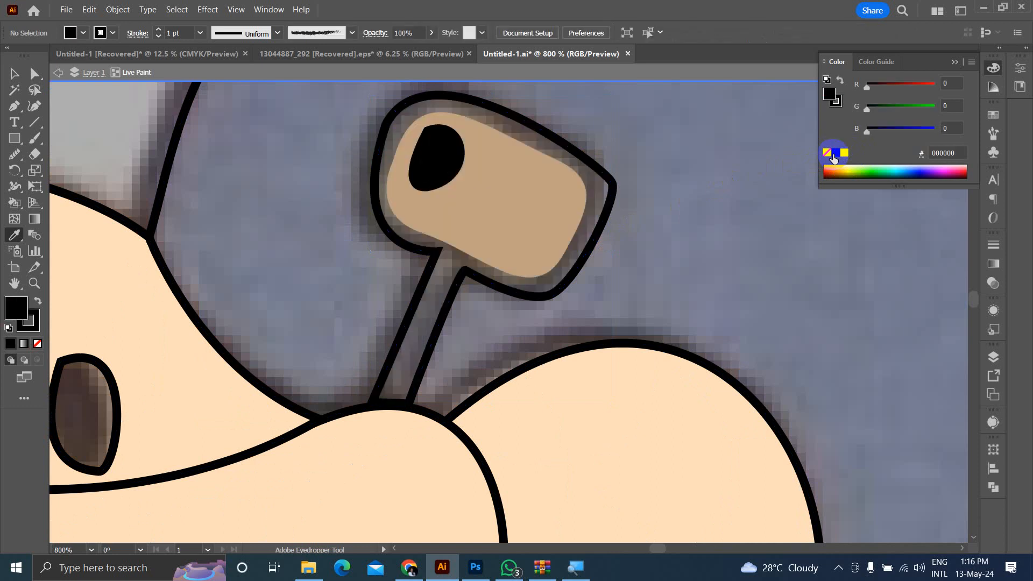
pyautogui.scroll(-8, 650, 253)
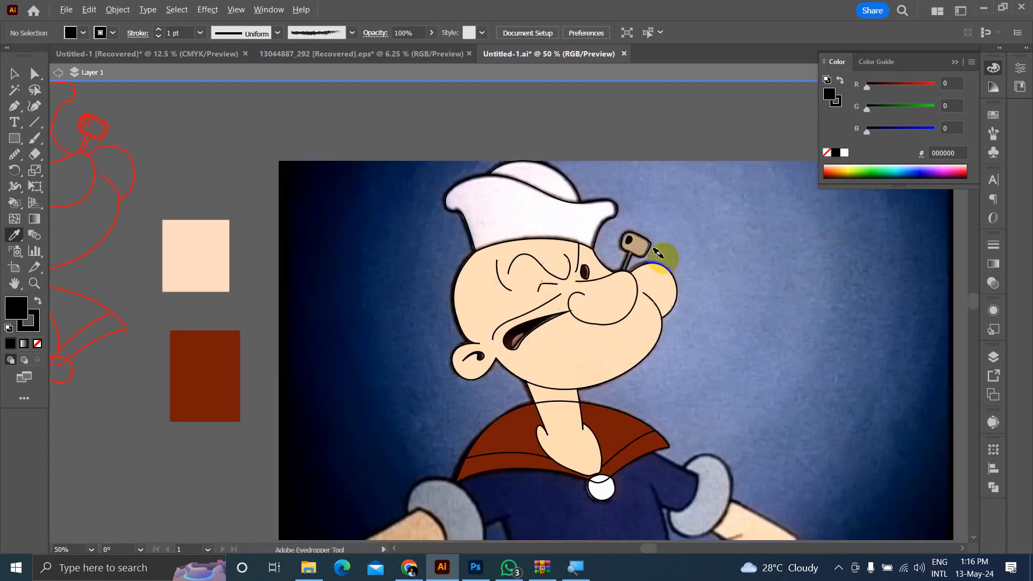
pyautogui.scroll(4, 657, 252)
pyautogui.scroll(5, 549, 292)
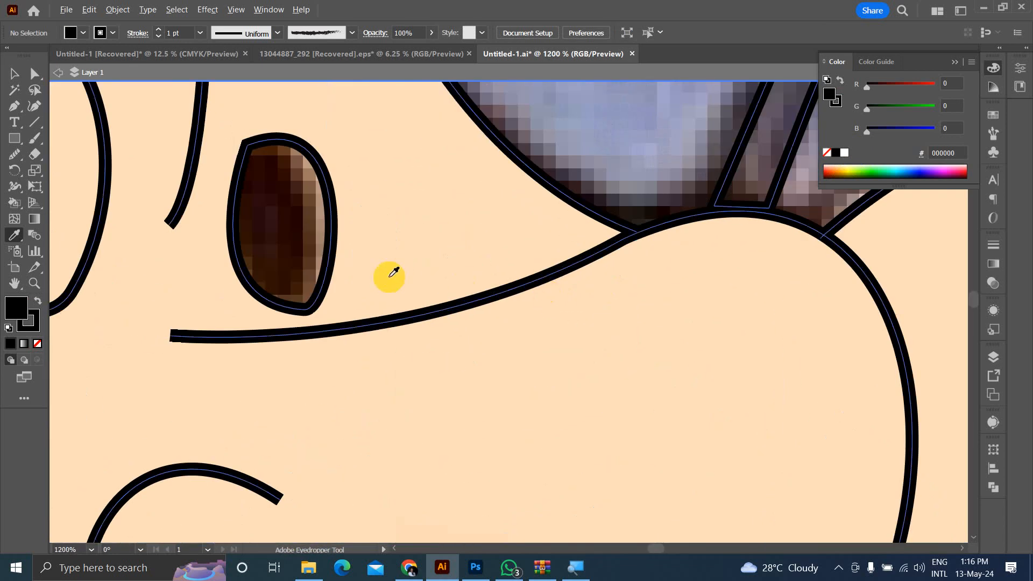
pyautogui.doubleClick(333, 256)
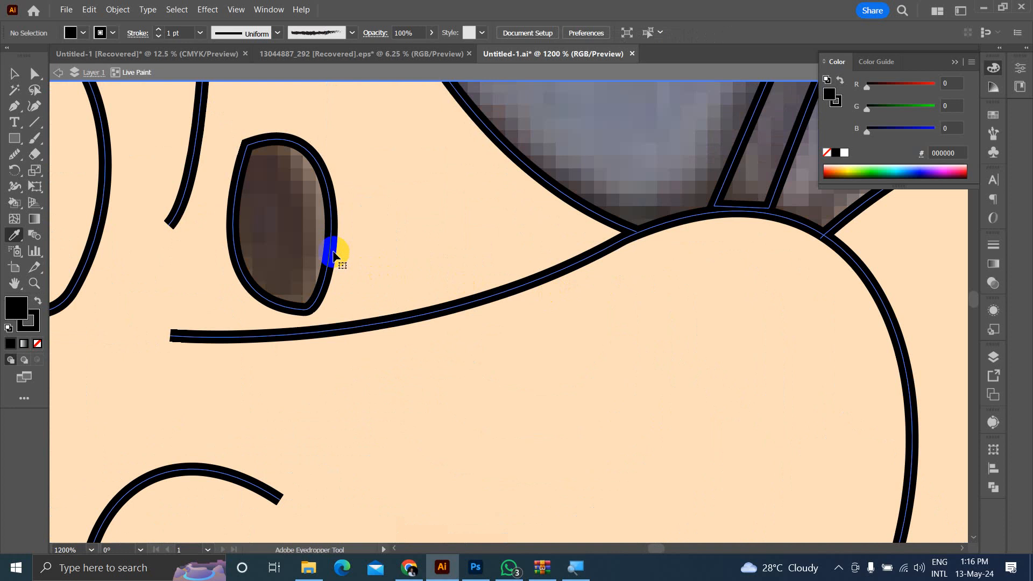
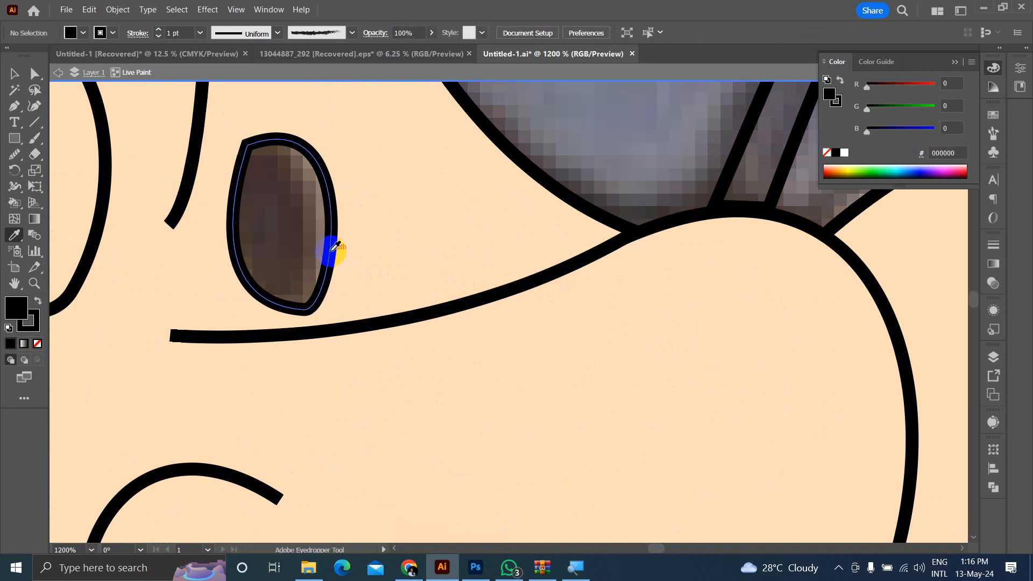
pyautogui.scroll(-5, 336, 246)
pyautogui.scroll(5, 327, 245)
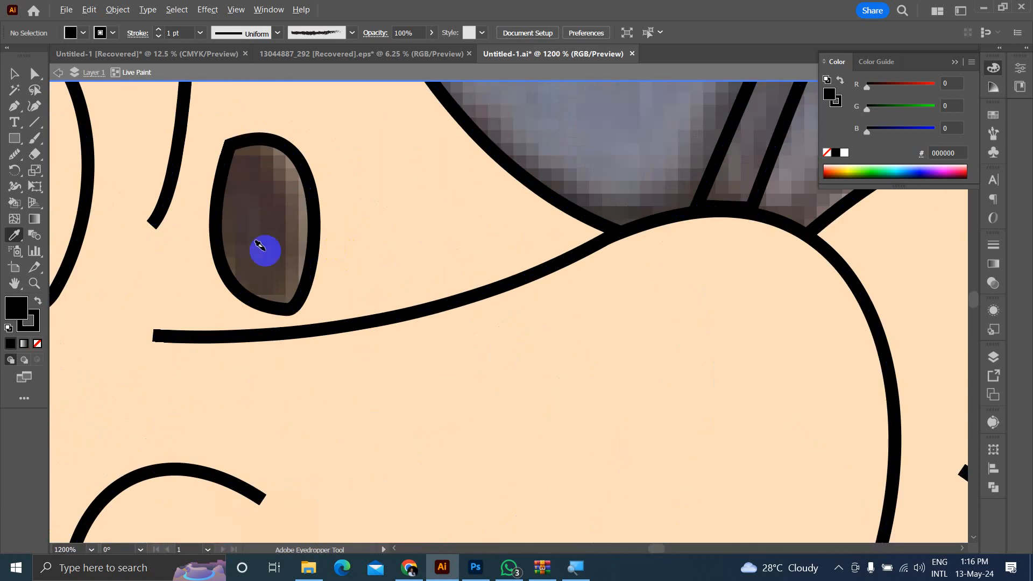
pyautogui.click(253, 235)
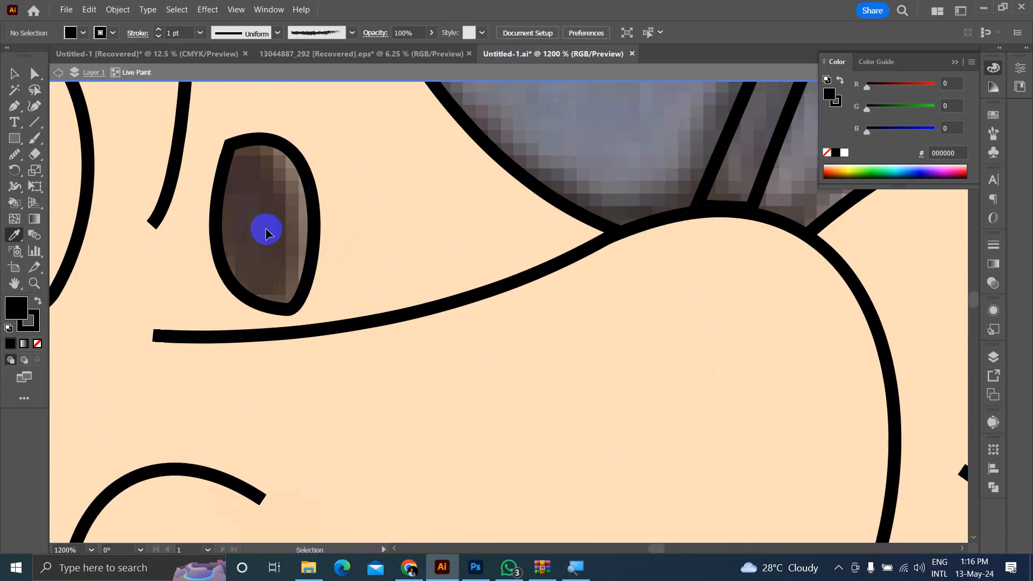
pyautogui.doubleClick(266, 230)
pyautogui.doubleClick(266, 230)
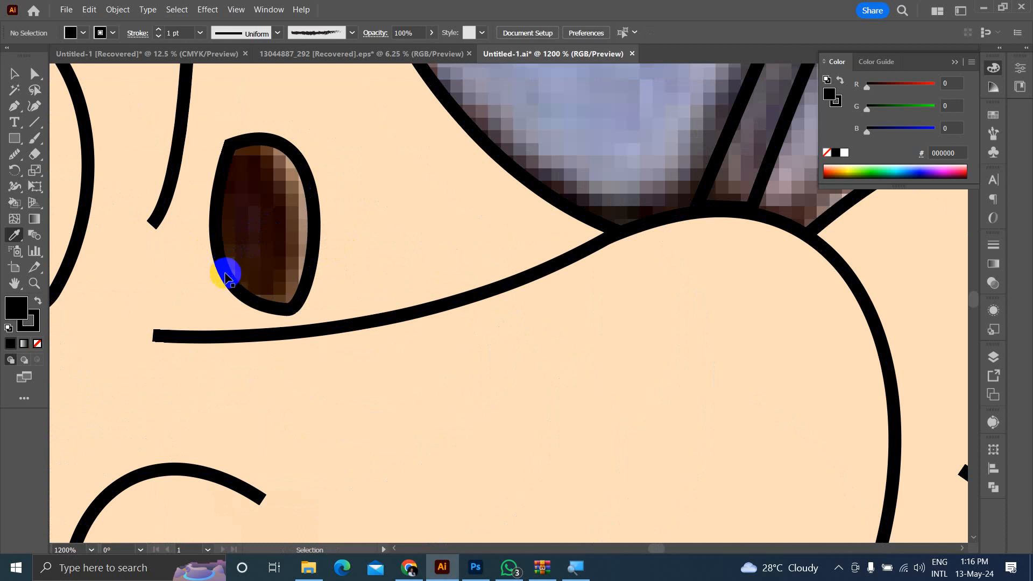
pyautogui.keyDown('ctrl'); pyautogui.click(225, 277); pyautogui.keyUp('ctrl')
pyautogui.click(231, 272)
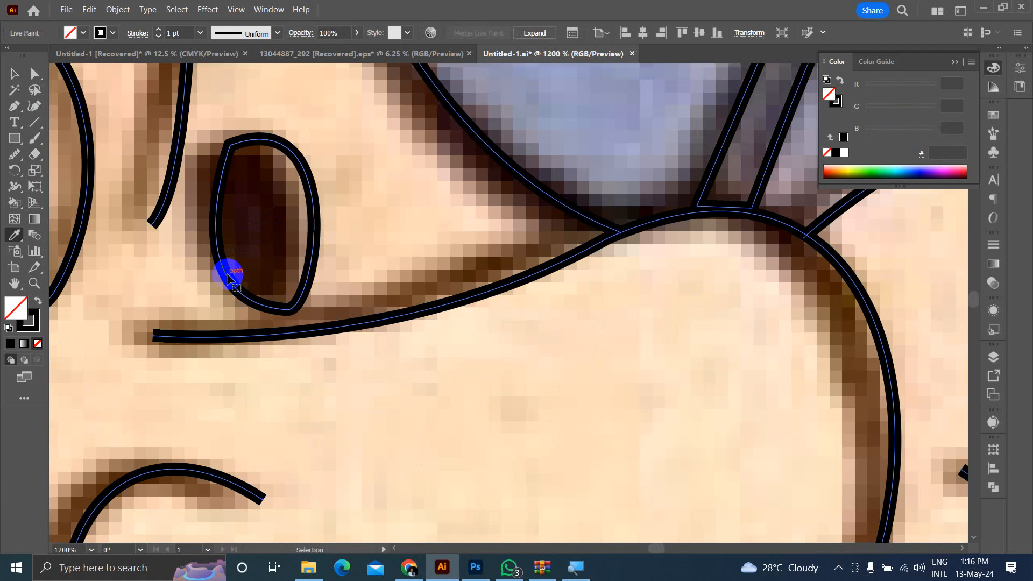
pyautogui.hotkey('ctrl', 'z')
# Step: Isolate the Live Paint group and fill the open eye's oval with black 000000
pyautogui.doubleClick(228, 276)
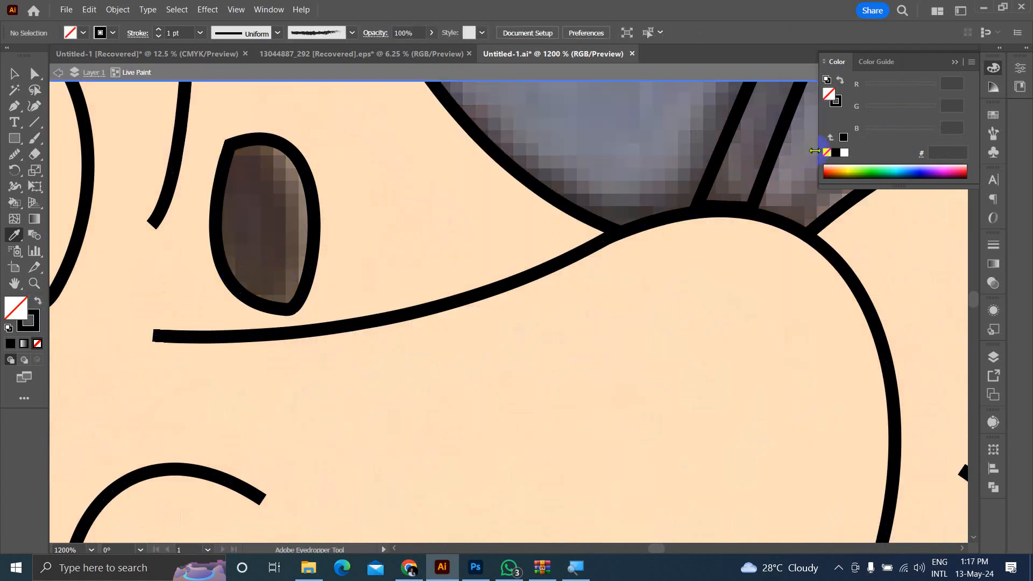
pyautogui.click(835, 153)
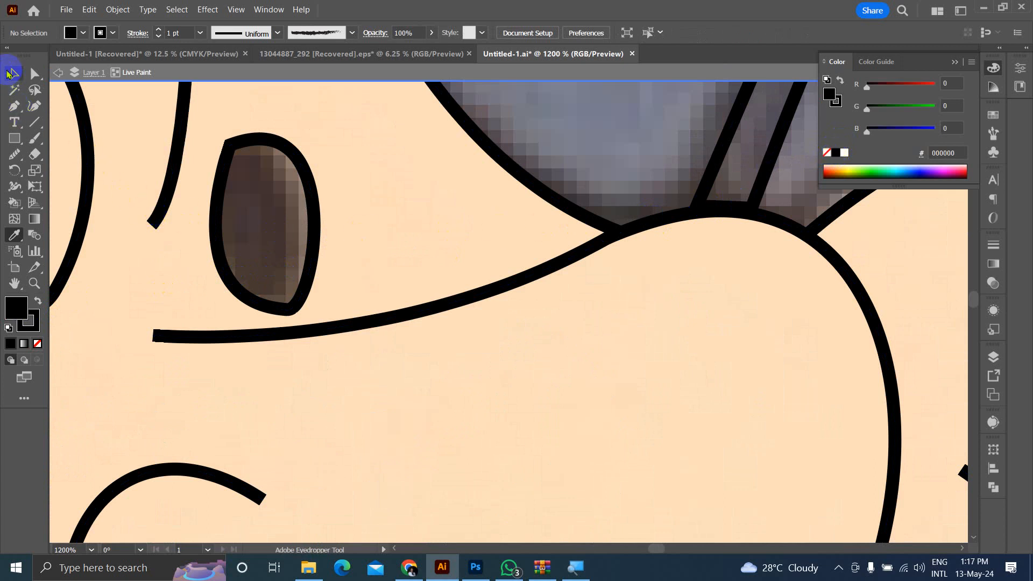
pyautogui.click(12, 73)
pyautogui.click(313, 216)
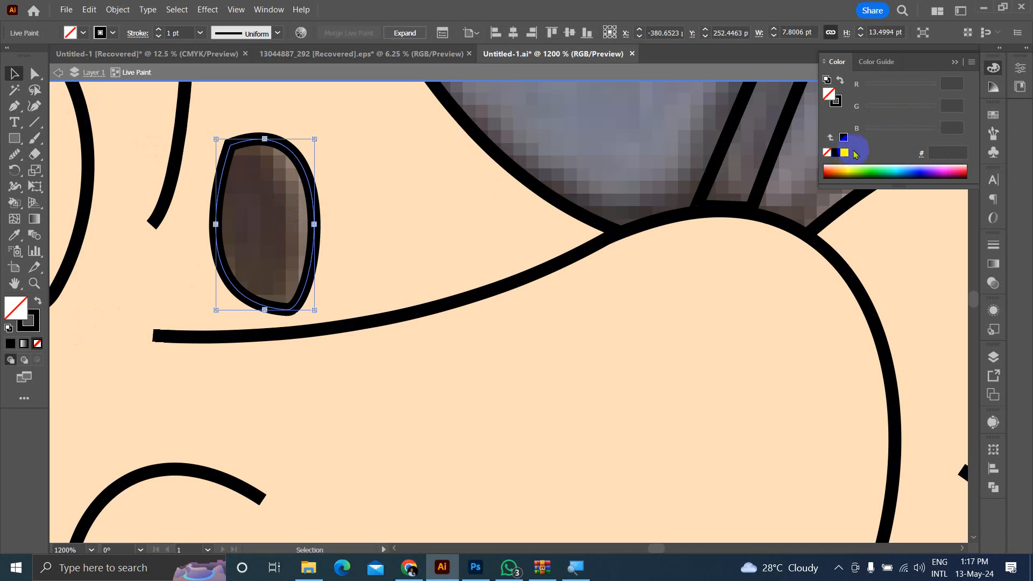
pyautogui.click(836, 154)
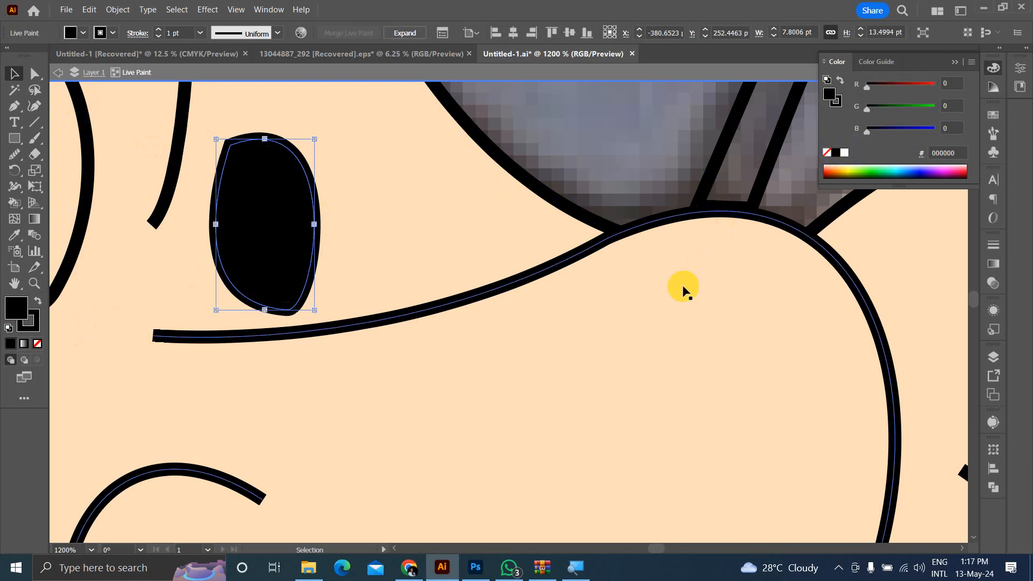
# Step: Fill the mouth shape with black 000000
pyautogui.scroll(-6, 691, 270)
pyautogui.scroll(5, 546, 385)
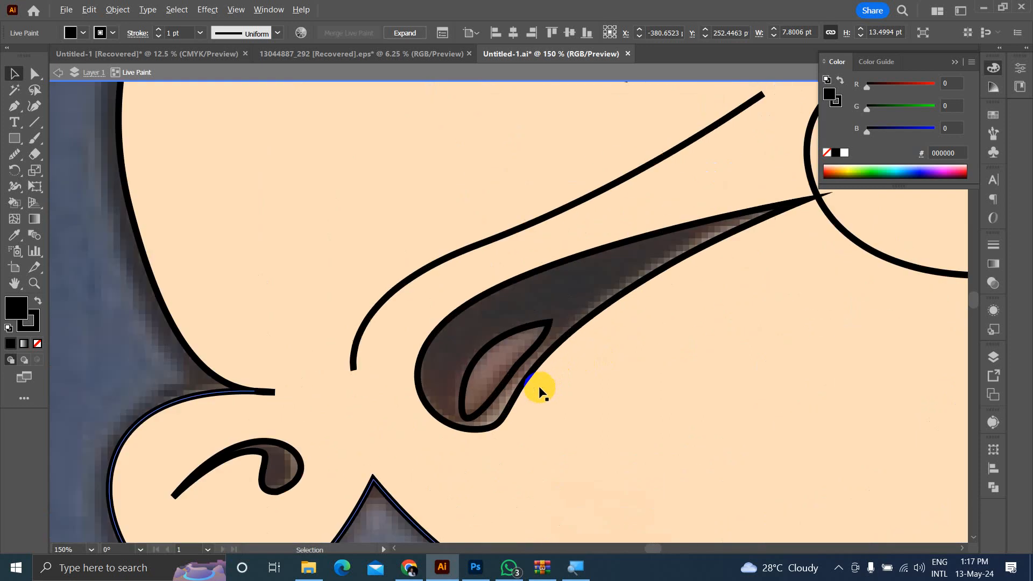
pyautogui.click(605, 294)
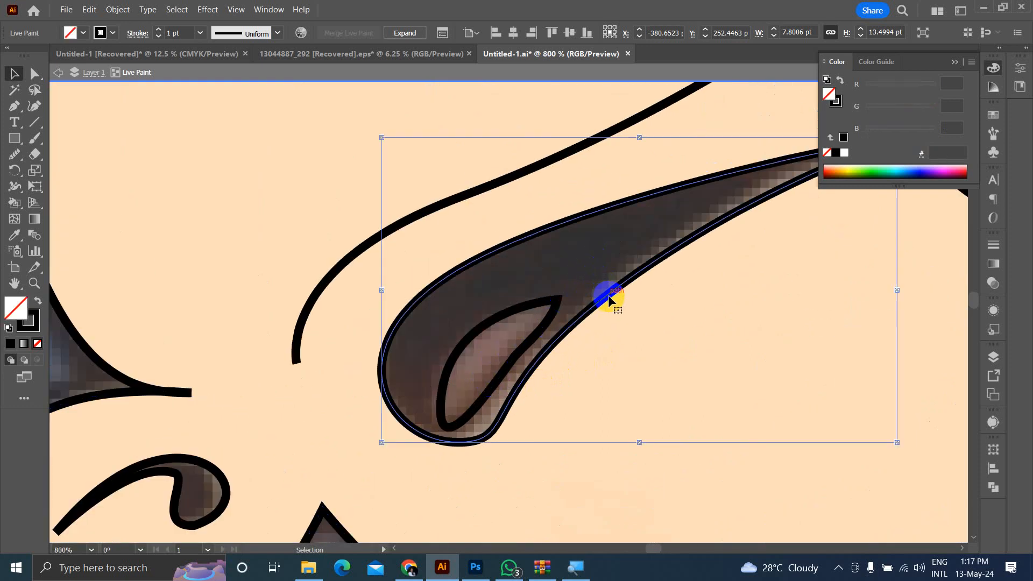
pyautogui.click(835, 154)
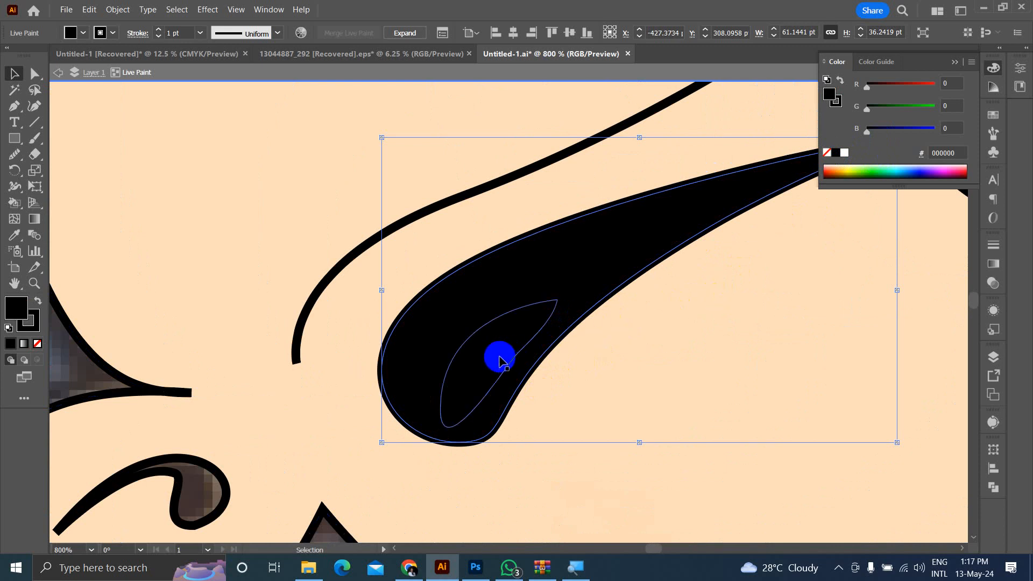
# Step: Fill the tongue shape inside the mouth with the skin tone FDDEBA sampled from the face
pyautogui.click(501, 359)
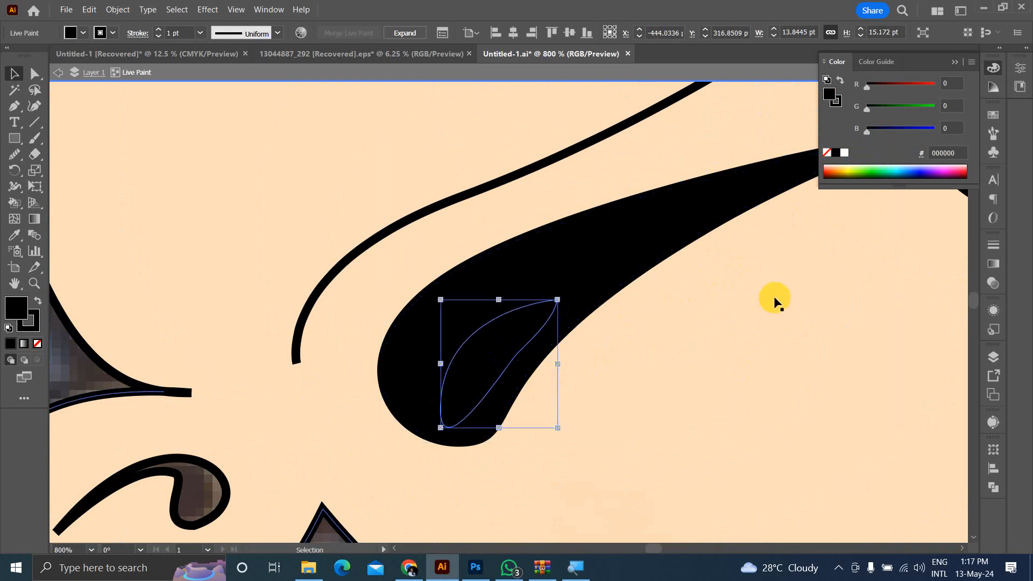
pyautogui.press('i')
pyautogui.click(618, 347)
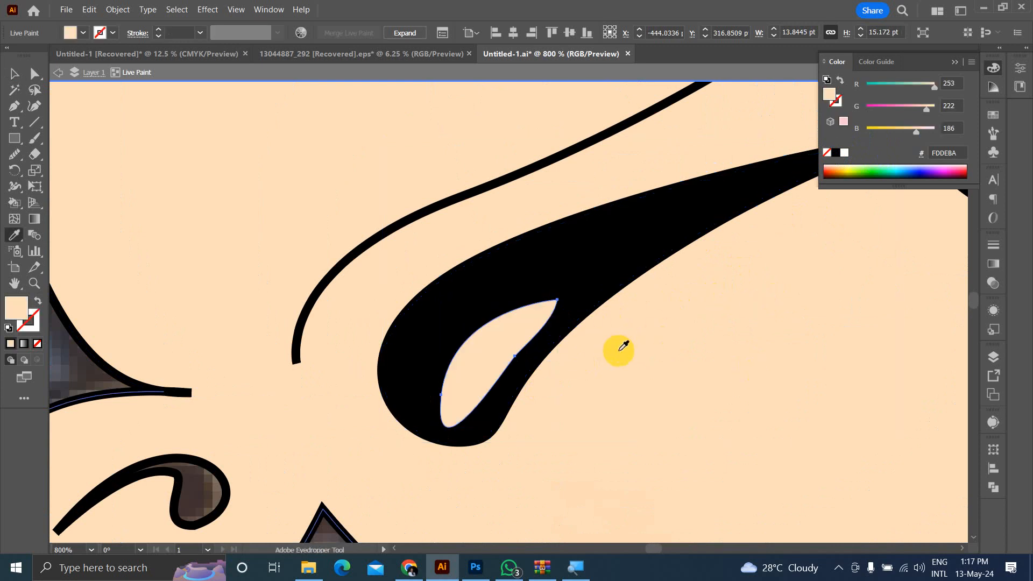
# Step: Fill the curl inside the ear with the black sampled from the mouth
pyautogui.hotkey('ctrl', '-')
pyautogui.hotkey('ctrl', '-')
pyautogui.hotkey('ctrl', '-')
pyautogui.hotkey('ctrl', '-')
pyautogui.hotkey('ctrl', '-')
pyautogui.scroll(-3, 500, 359)
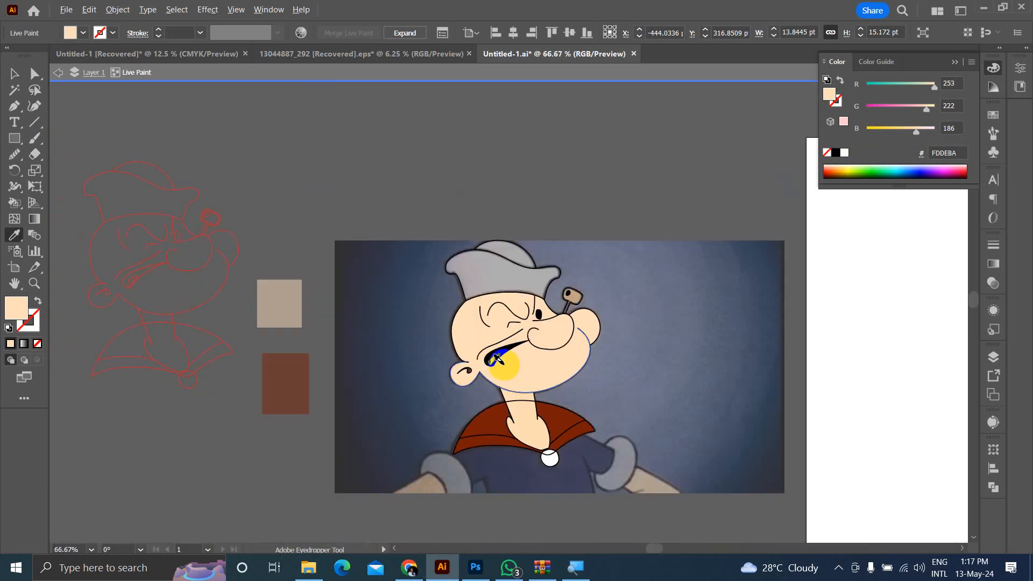
pyautogui.scroll(3, 495, 357)
pyautogui.scroll(4, 408, 396)
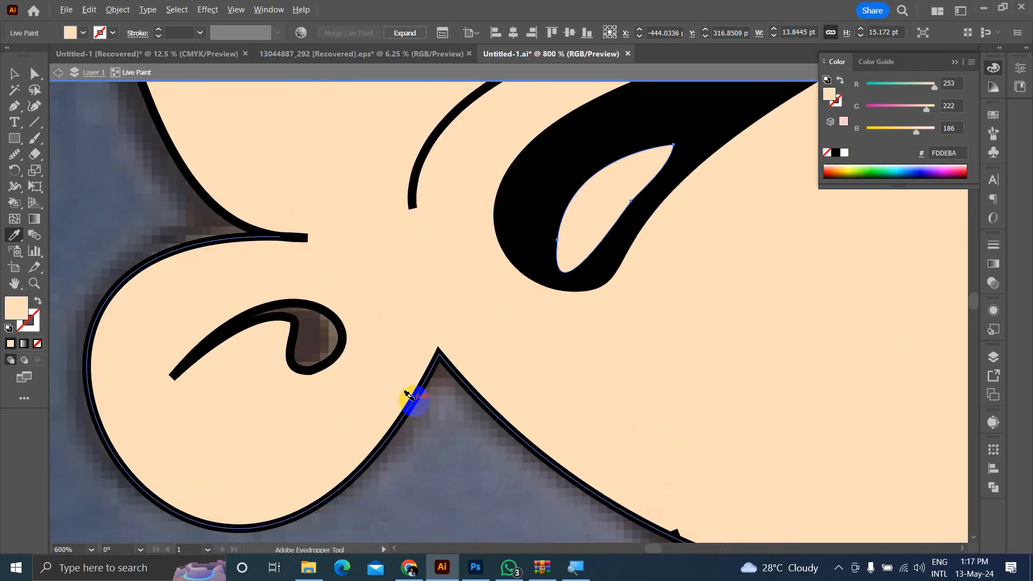
pyautogui.keyDown('ctrl'); pyautogui.click(337, 355); pyautogui.keyUp('ctrl')
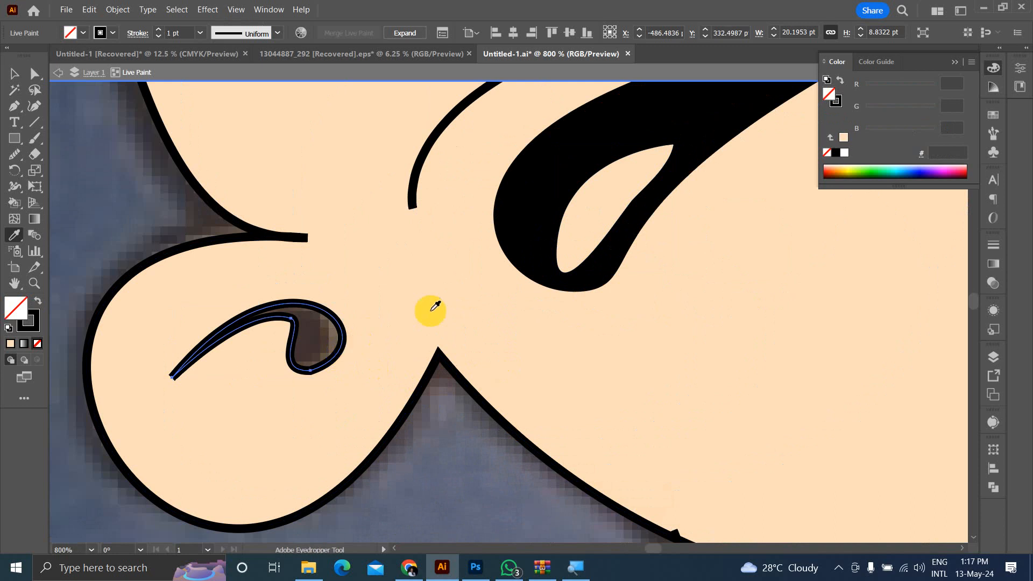
pyautogui.click(550, 202)
pyautogui.scroll(-8, 548, 234)
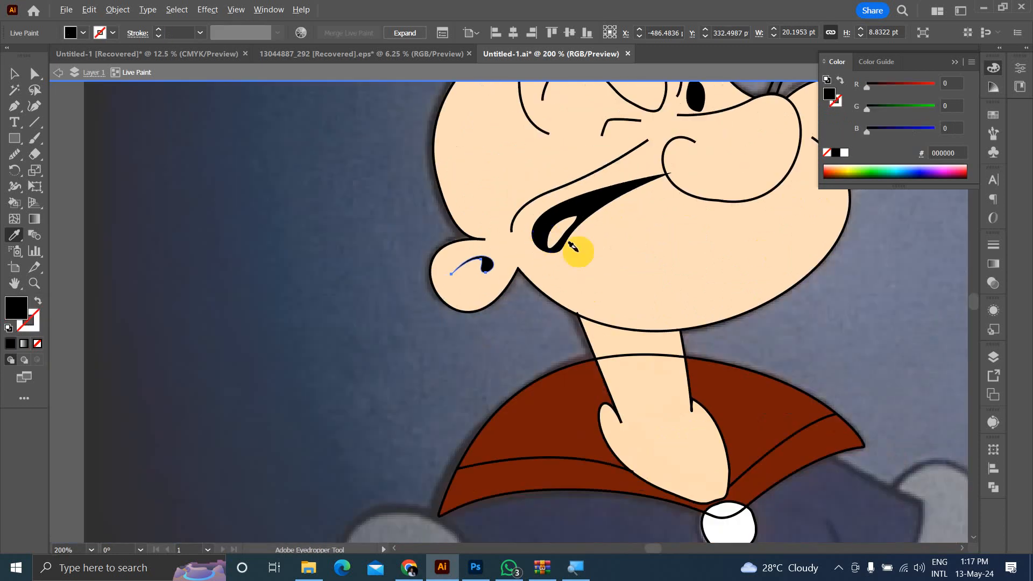
pyautogui.scroll(5, 746, 270)
pyautogui.scroll(-2, 663, 296)
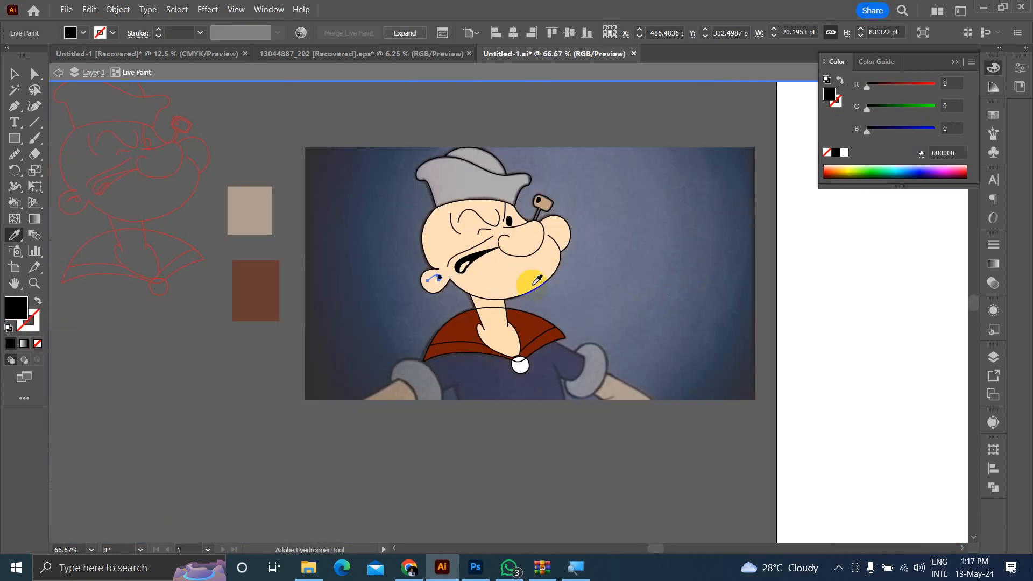
pyautogui.click(12, 78)
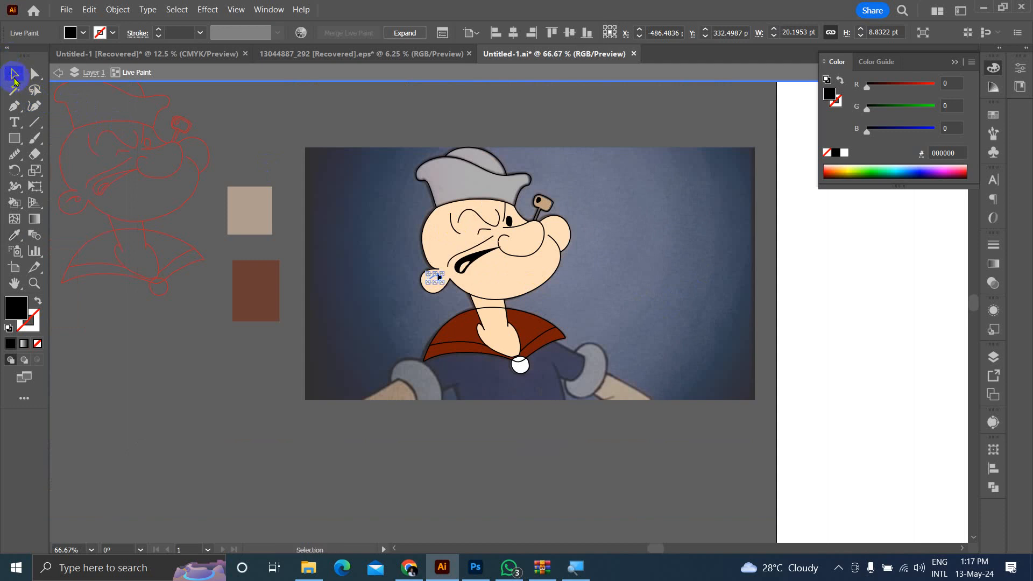
# Step: Isolate the Live Paint group and shift the white round button at the collar tip slightly left
pyautogui.doubleClick(254, 397)
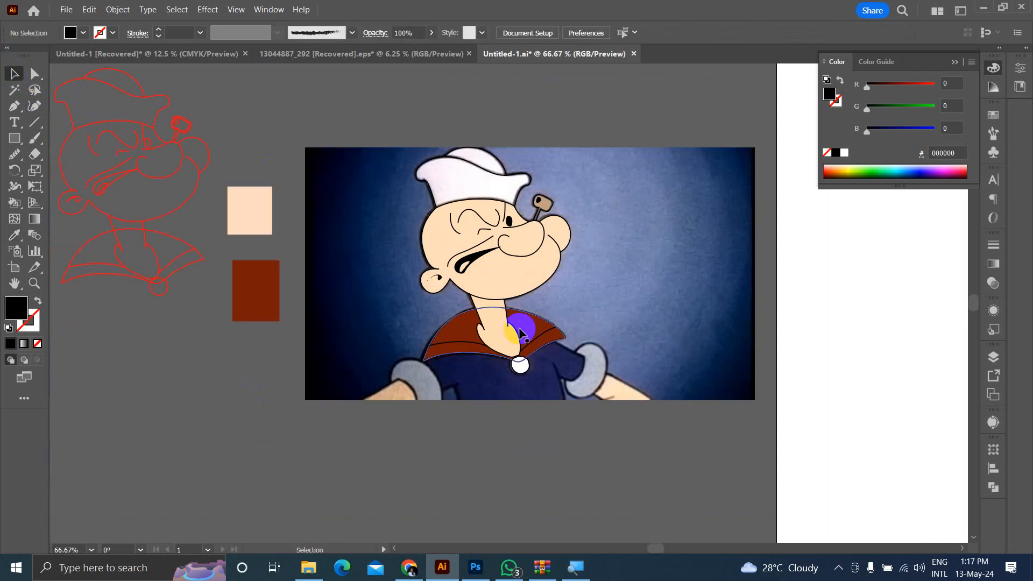
pyautogui.scroll(5, 518, 369)
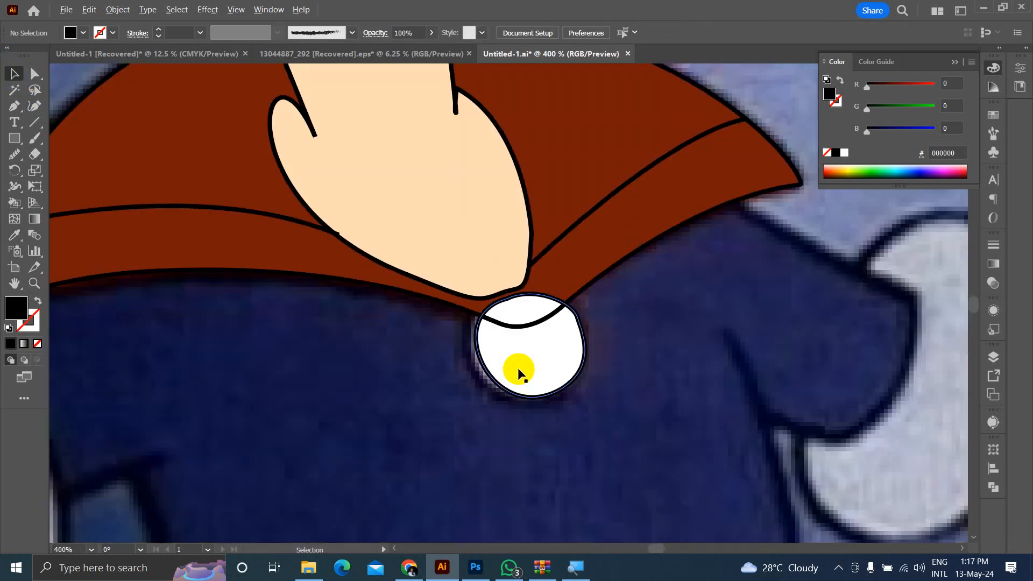
pyautogui.click(535, 376)
pyautogui.doubleClick(535, 374)
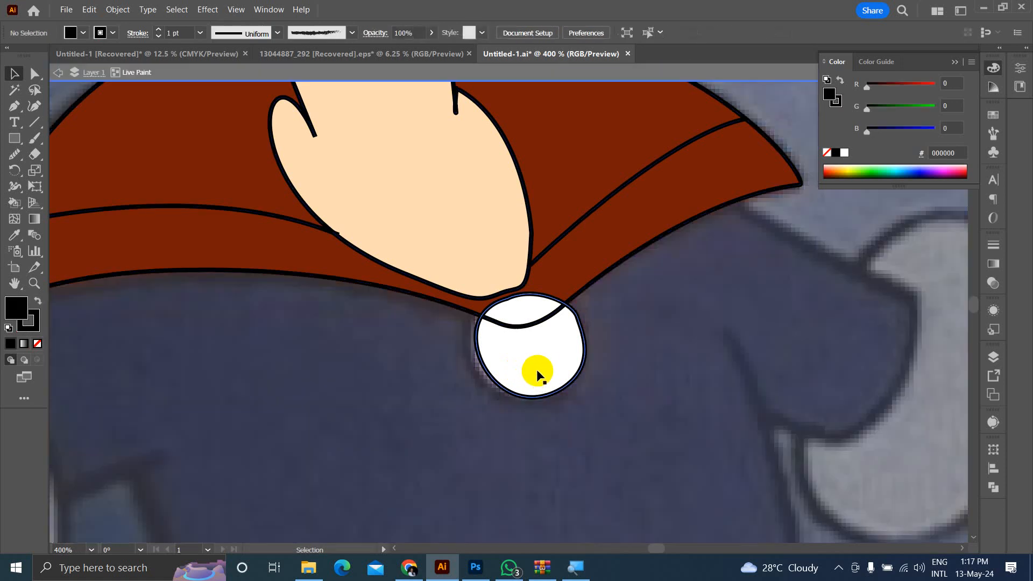
pyautogui.moveTo(538, 368)
pyautogui.mouseDown()
pyautogui.moveTo(434, 379)
pyautogui.moveTo(428, 295)
pyautogui.moveTo(536, 369)
pyautogui.moveTo(526, 383)
pyautogui.mouseUp()
pyautogui.press('a')
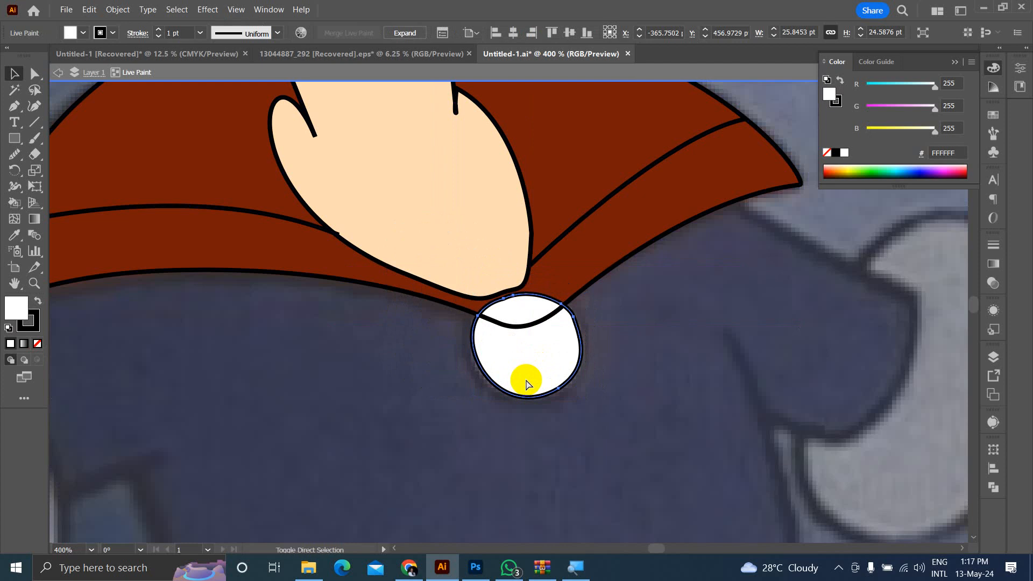
pyautogui.click(526, 383)
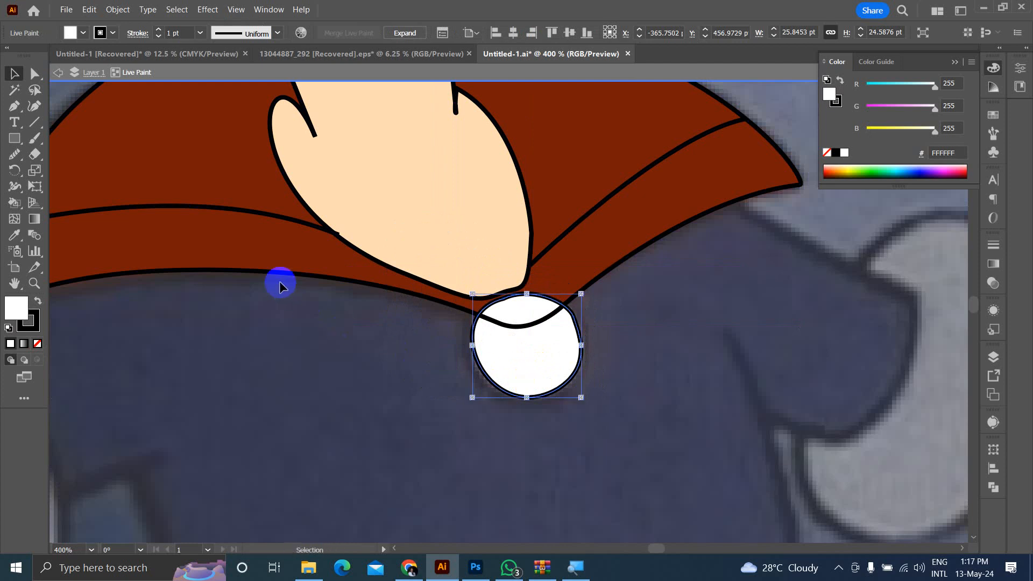
# Step: Draw a white, black-outlined circle about 28 pt in diameter over the collar button, and leave isolation mode
pyautogui.moveTo(11, 141); pyautogui.dragTo(43, 173)
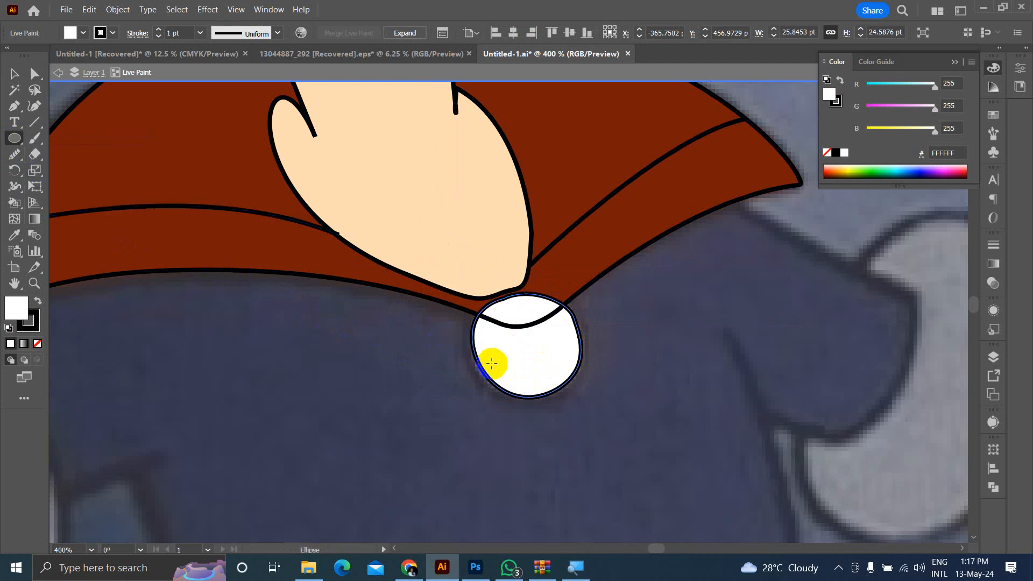
pyautogui.moveTo(530, 346); pyautogui.dragTo(537, 405)
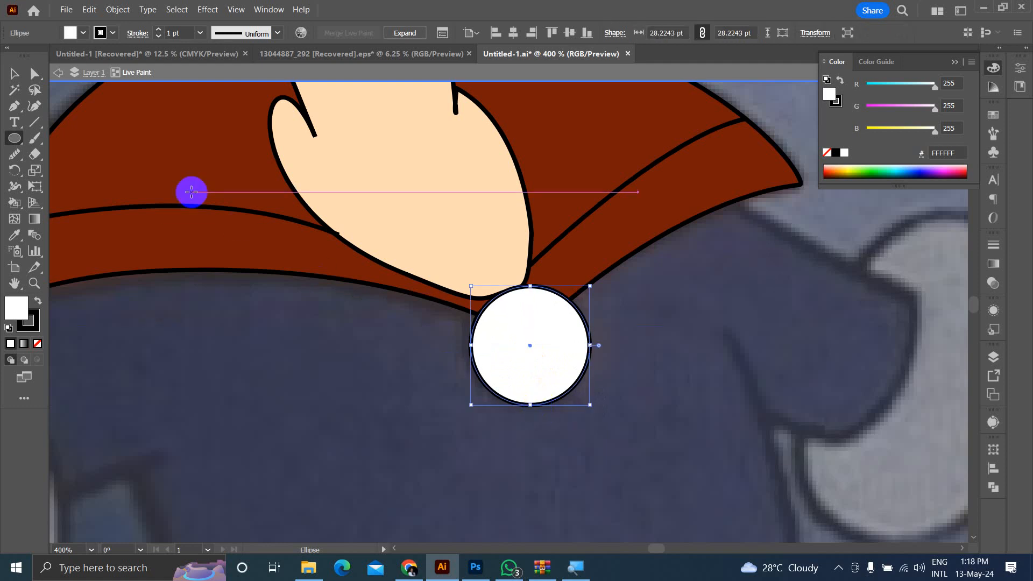
pyautogui.click(14, 73)
pyautogui.click(244, 305)
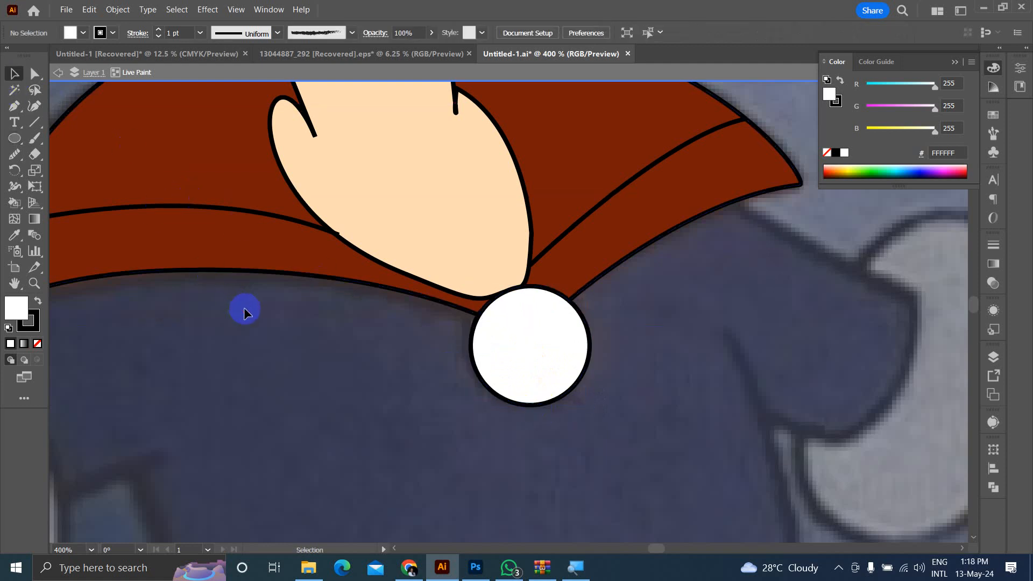
pyautogui.hotkey('ctrl', '1')
pyautogui.scroll(-3, 244, 308)
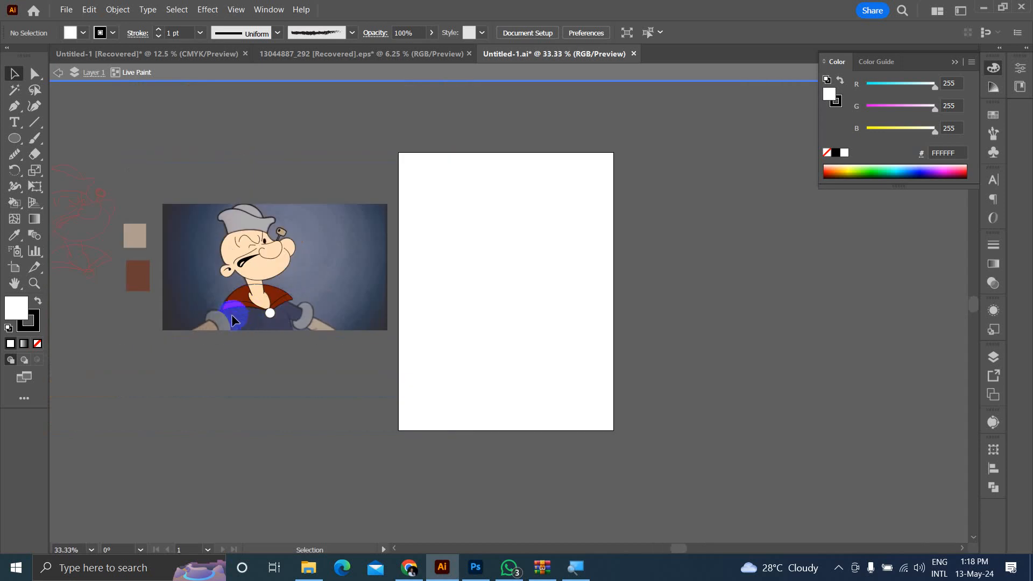
pyautogui.doubleClick(235, 331)
pyautogui.scroll(-3, 214, 323)
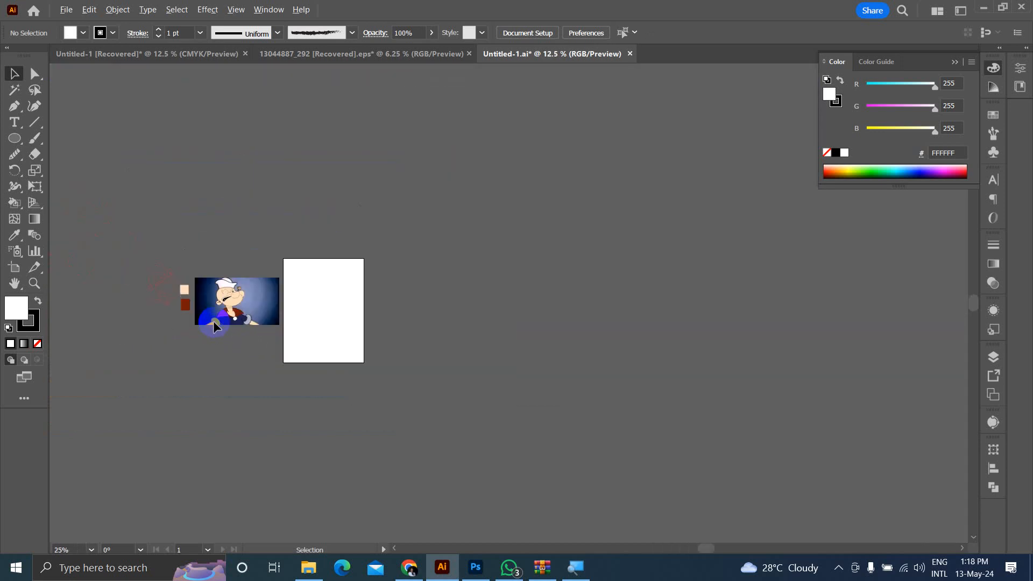
pyautogui.scroll(3, 121, 291)
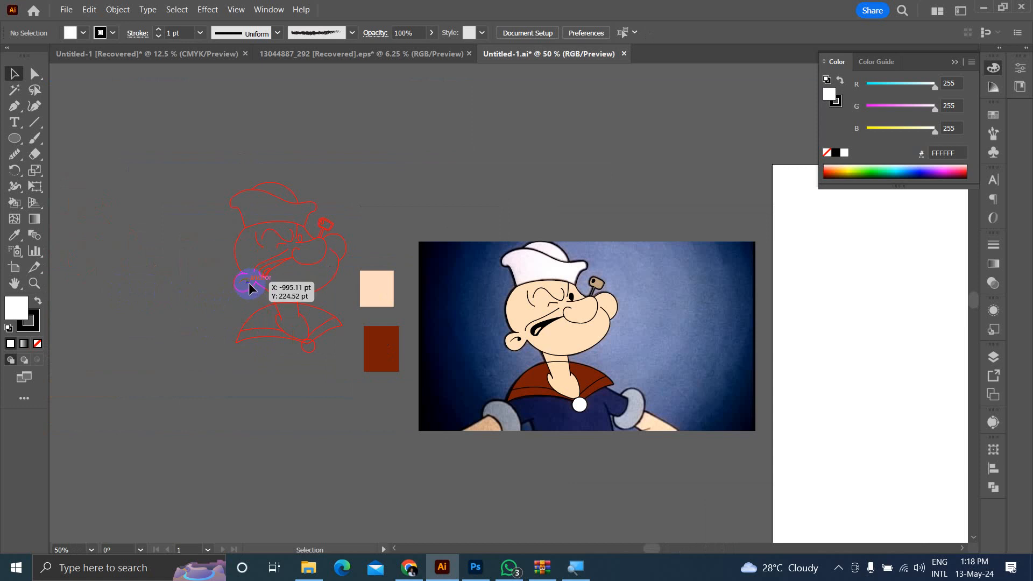
# Step: Set the stroke of the separate red line-art copy to white FFFFFF, keeping it without a fill
pyautogui.moveTo(197, 184)
pyautogui.mouseDown()
pyautogui.moveTo(351, 359)
pyautogui.moveTo(335, 369)
pyautogui.mouseUp()
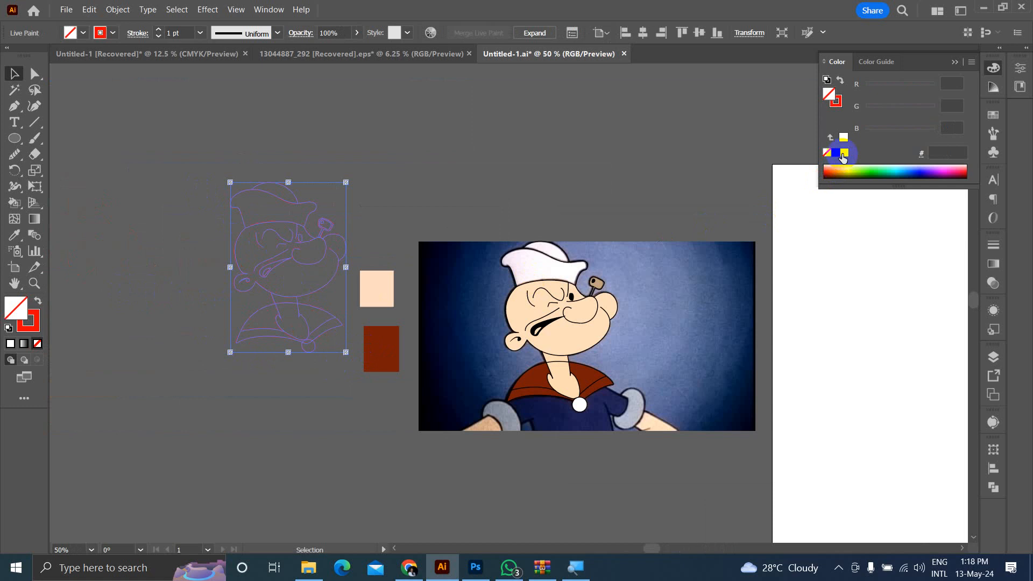
pyautogui.click(844, 153)
pyautogui.hotkey('ctrl', 'z')
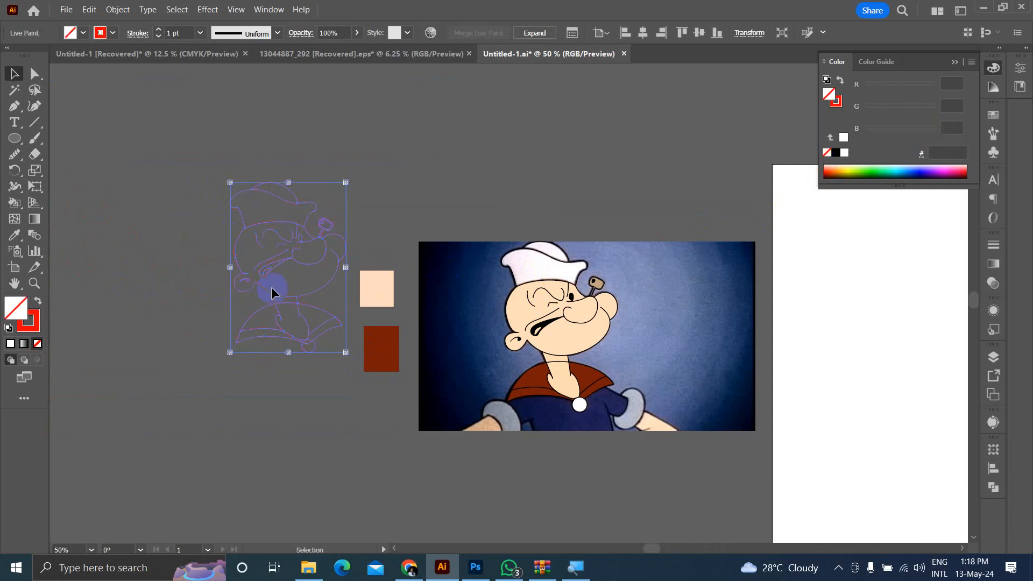
pyautogui.click(38, 321)
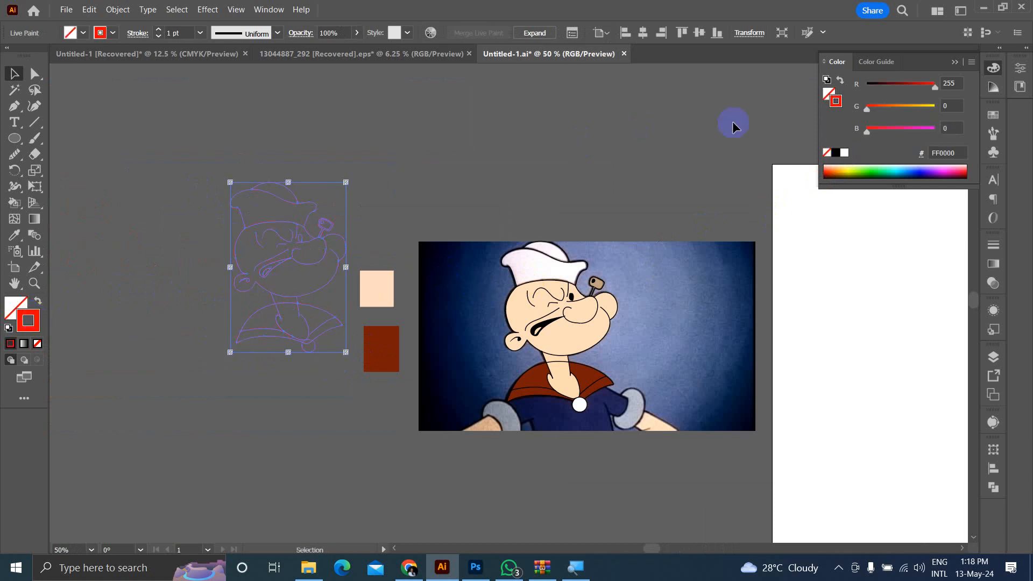
pyautogui.click(842, 156)
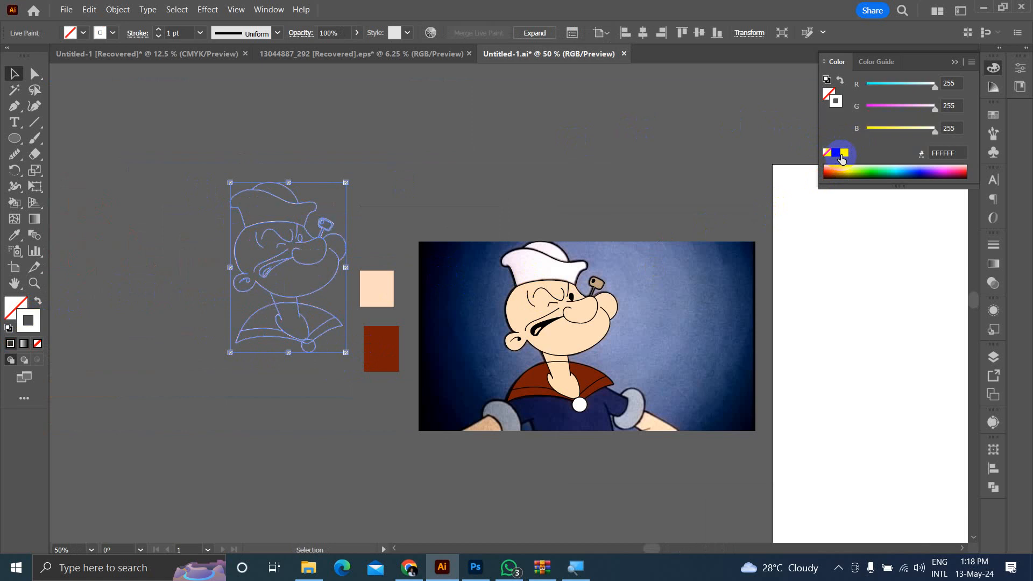
pyautogui.click(149, 54)
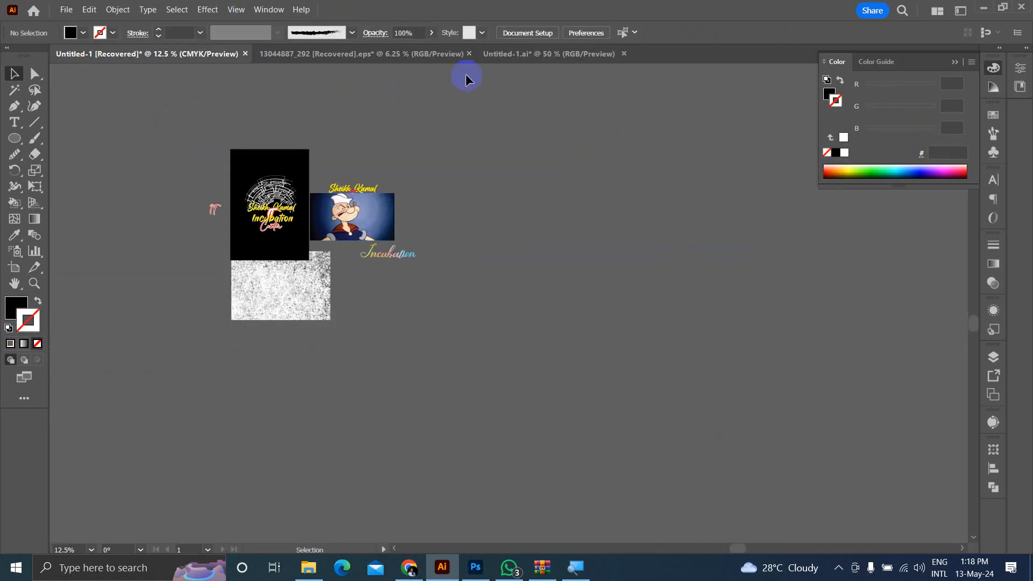
pyautogui.click(487, 55)
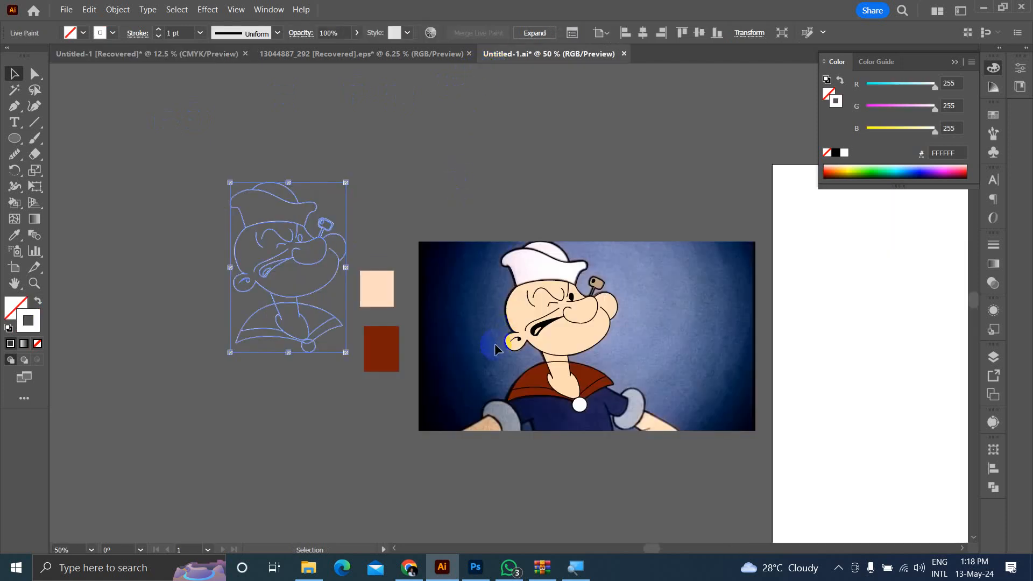
# Step: Move the Popeye reference photo out from behind the coloured drawing to the empty area below the line-art copy
pyautogui.click(451, 326)
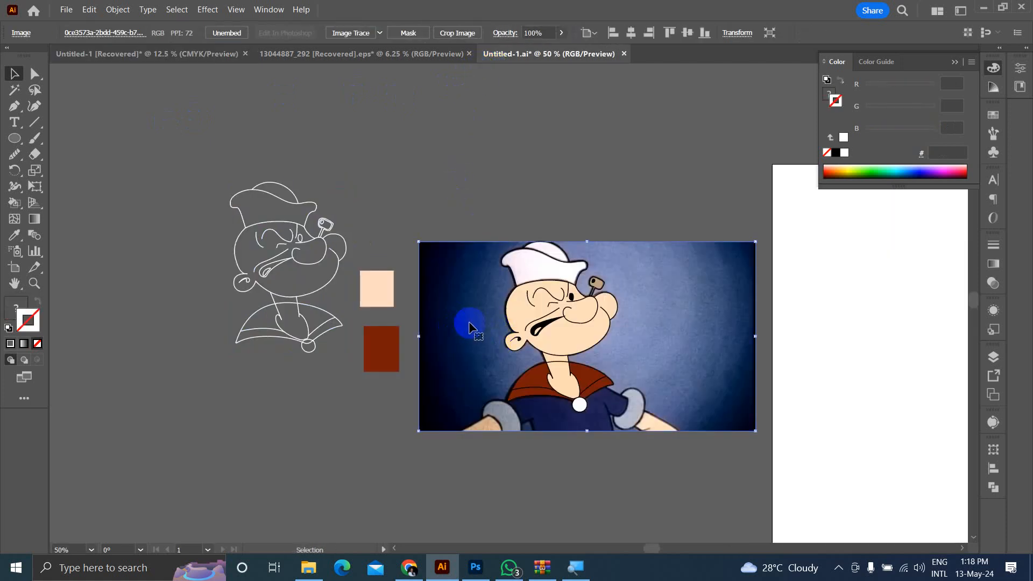
pyautogui.moveTo(468, 326); pyautogui.dragTo(461, 545)
pyautogui.hotkey('ctrl', 'z')
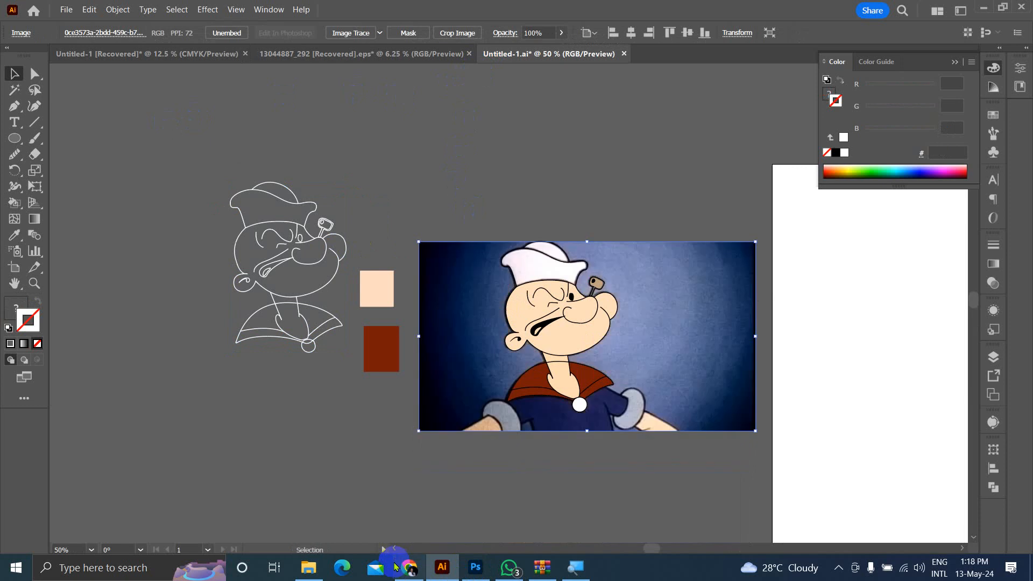
pyautogui.moveTo(463, 404); pyautogui.dragTo(145, 525)
# Step: Delete the skin-tone and dark red sample rectangles beside the line-art copy
pyautogui.click(377, 287)
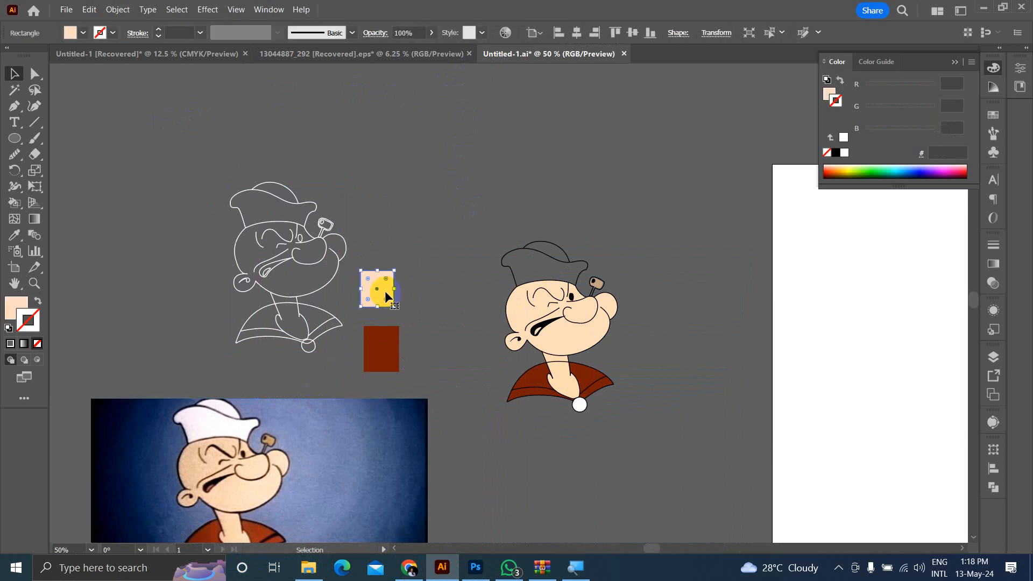
pyautogui.press('Delete')
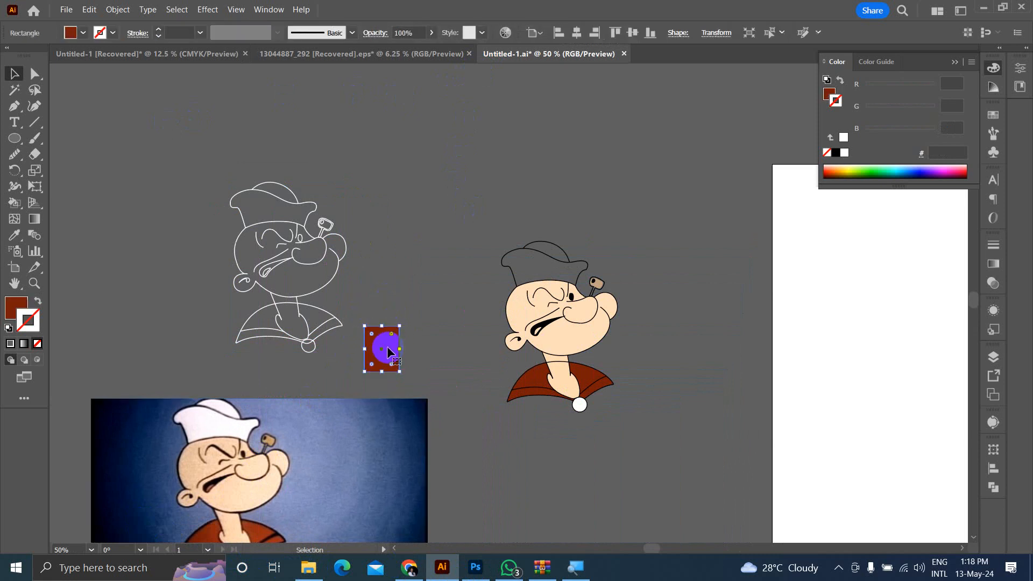
pyautogui.press('Delete')
pyautogui.press('a')
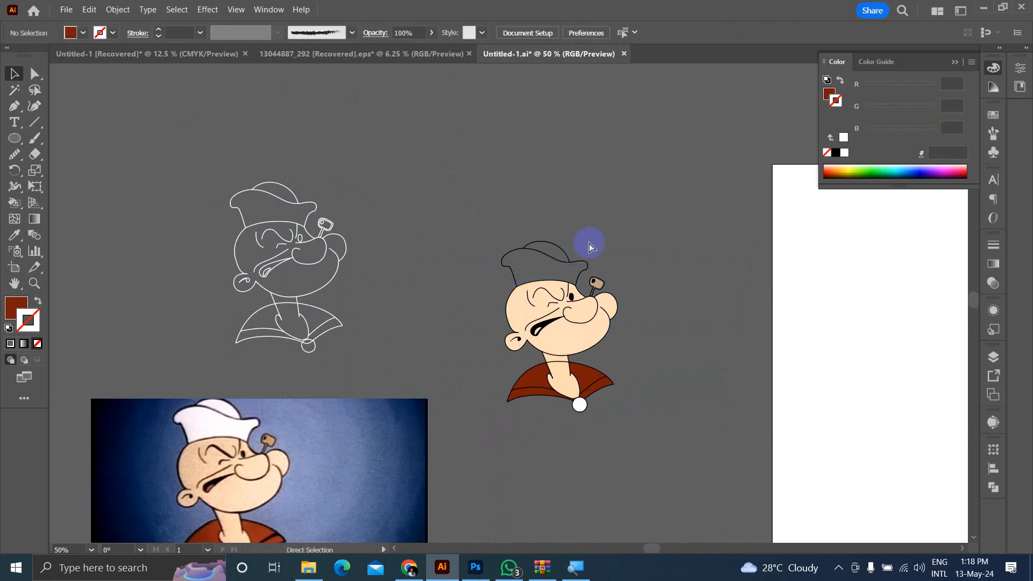
# Step: Isolate the Live Paint group and change the tongue's fill to orange FF7A17
pyautogui.hscroll(-2, 580, 258)
pyautogui.scroll(4, 601, 249)
pyautogui.scroll(-4, 554, 253)
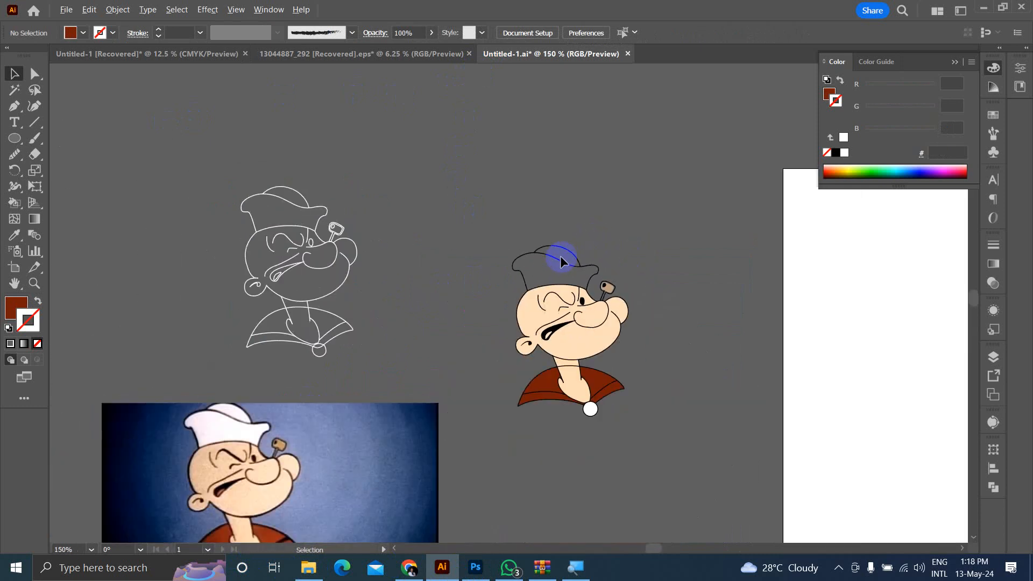
pyautogui.scroll(3, 624, 284)
pyautogui.scroll(-2, 540, 296)
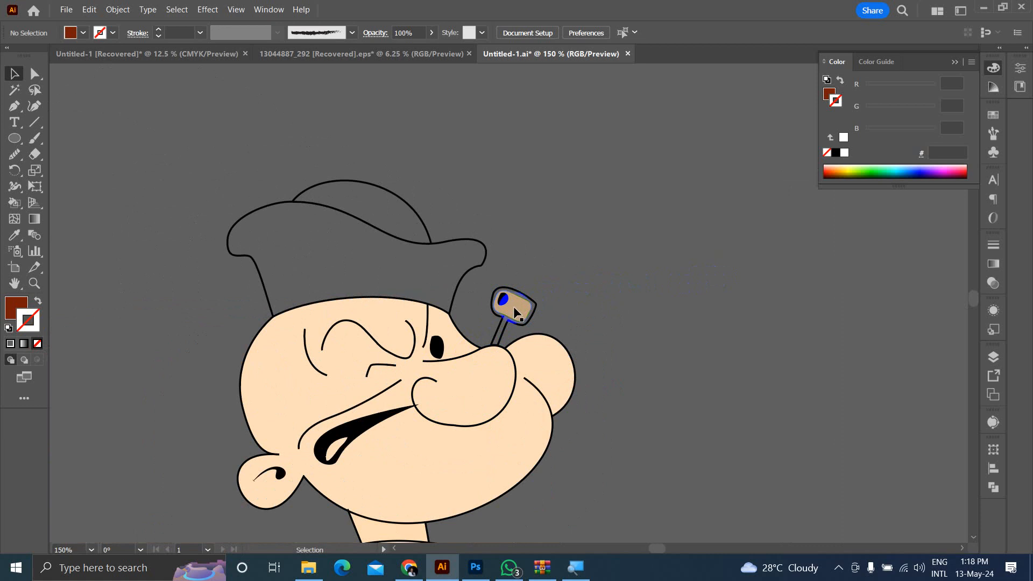
pyautogui.scroll(-2, 509, 310)
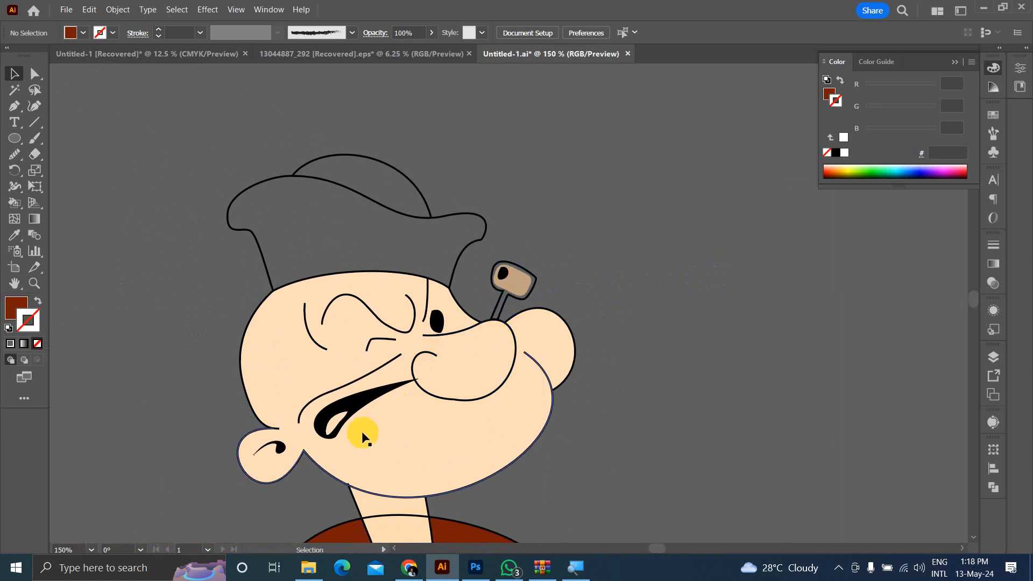
pyautogui.scroll(5, 325, 435)
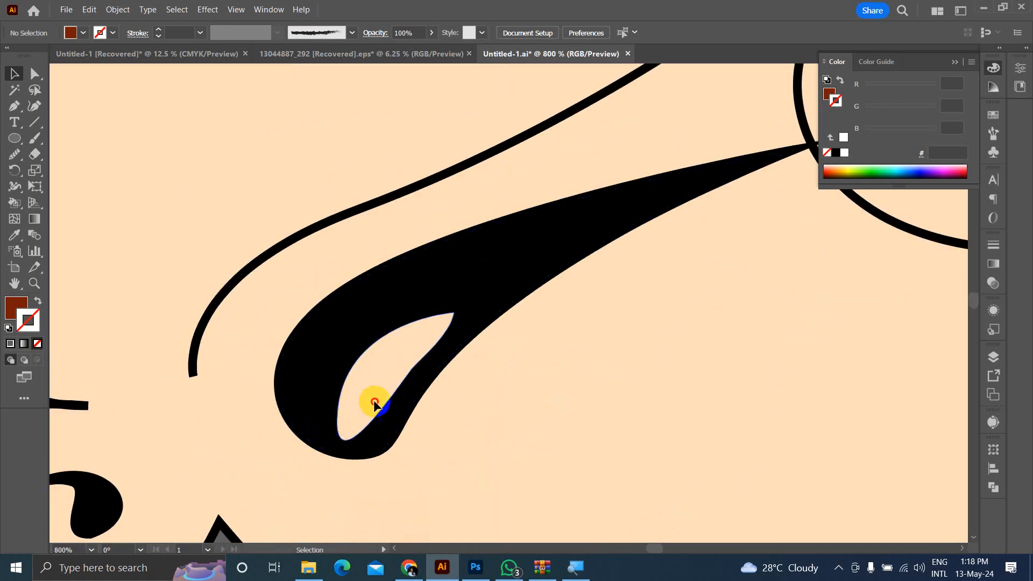
pyautogui.doubleClick(369, 403)
pyautogui.click(369, 404)
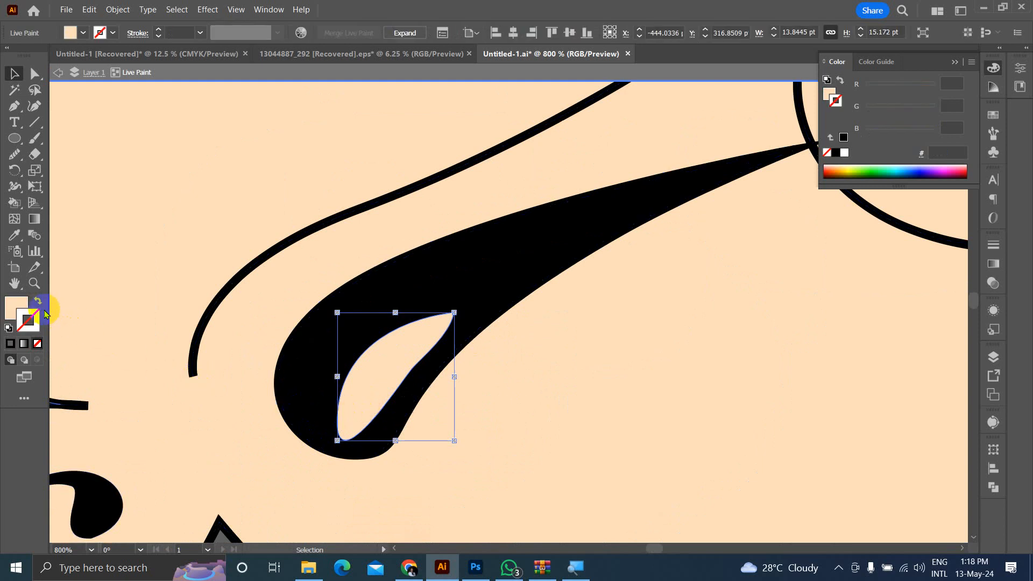
pyautogui.click(16, 306)
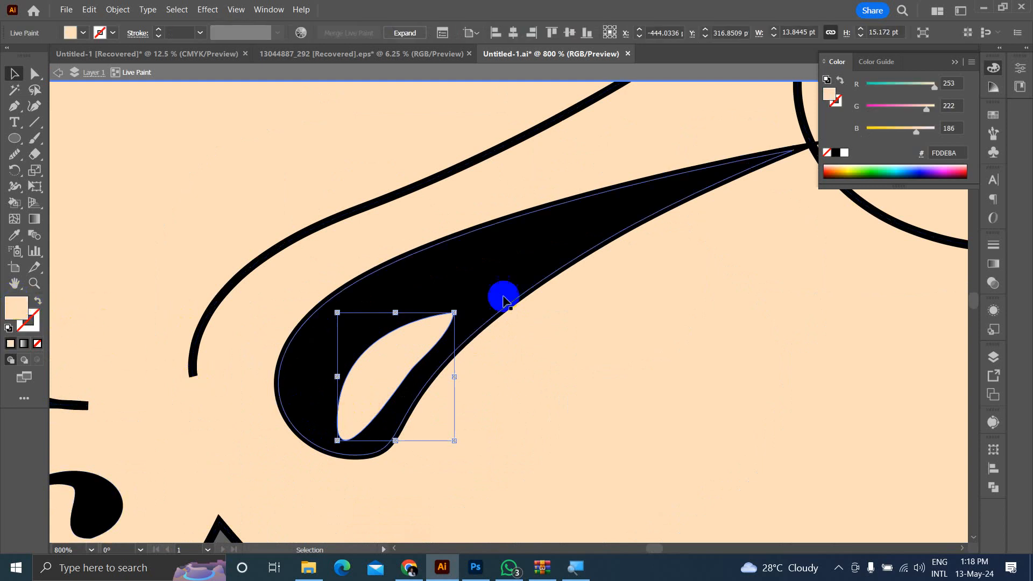
pyautogui.click(844, 165)
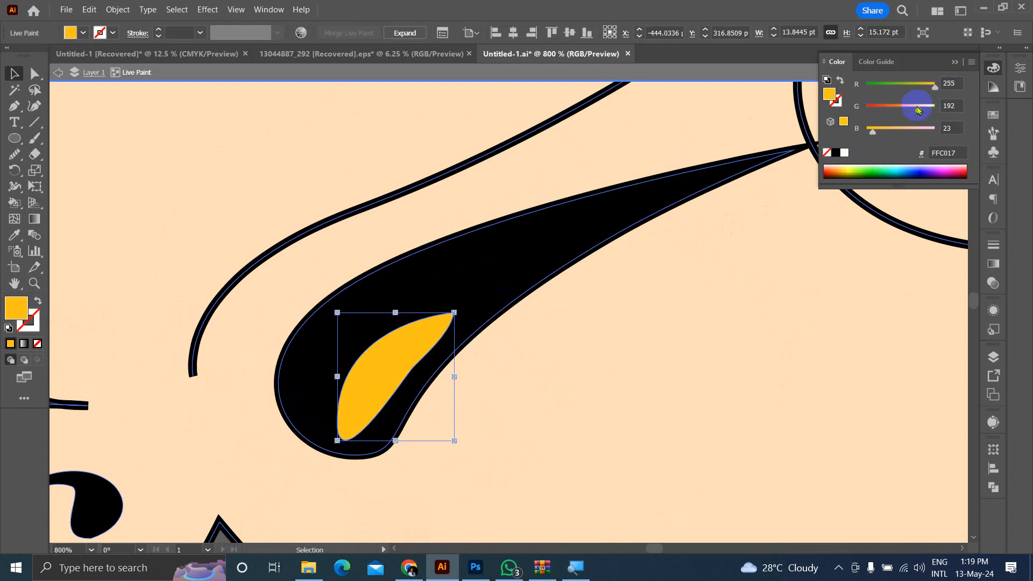
pyautogui.moveTo(917, 109); pyautogui.dragTo(898, 119)
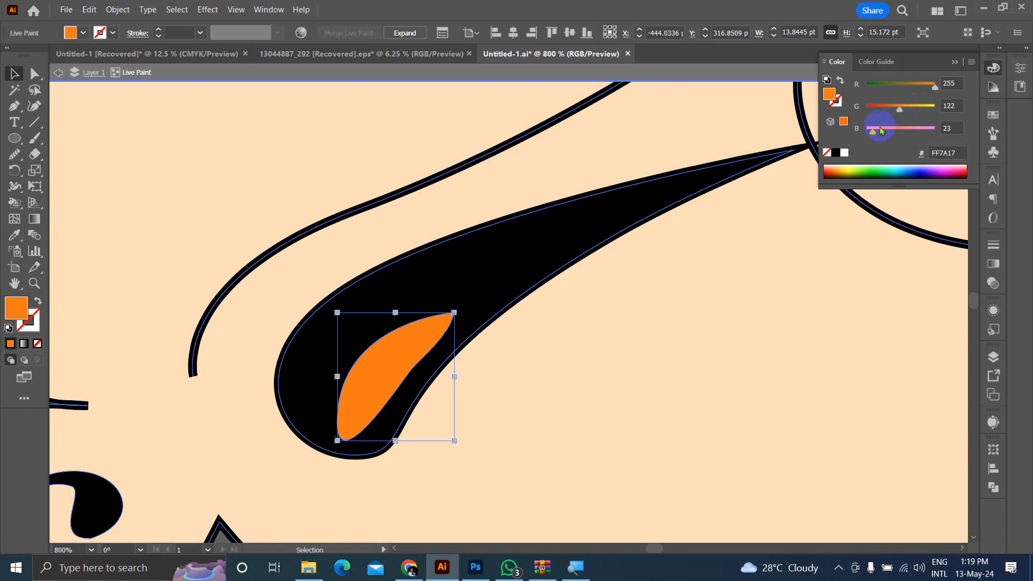
pyautogui.click(719, 301)
# Step: Fill both the brim and crown shapes of the sailor hat with white FFFFFF
pyautogui.scroll(-1, 718, 307)
pyautogui.scroll(-3, 720, 307)
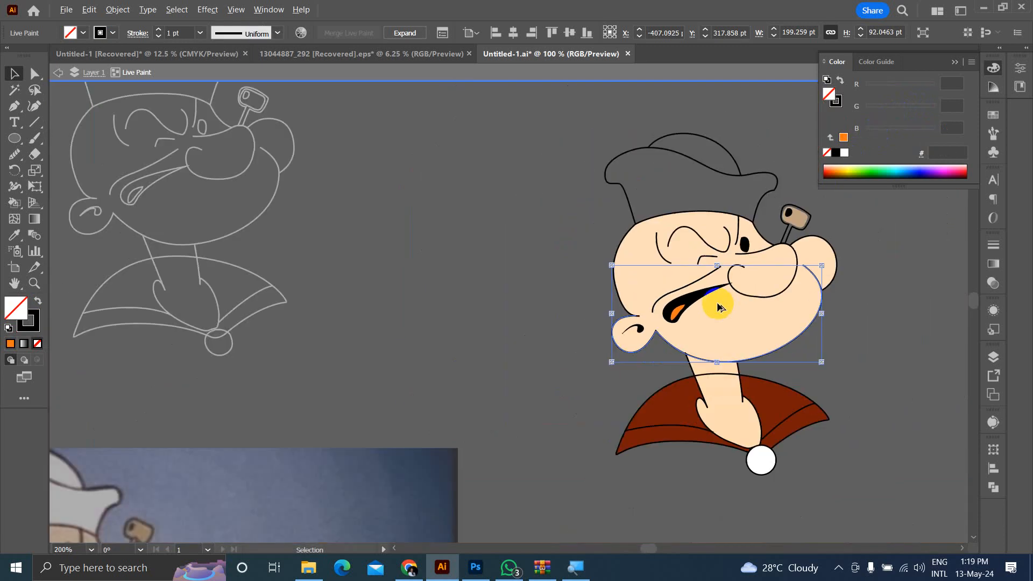
pyautogui.scroll(2, 719, 304)
pyautogui.scroll(-3, 718, 302)
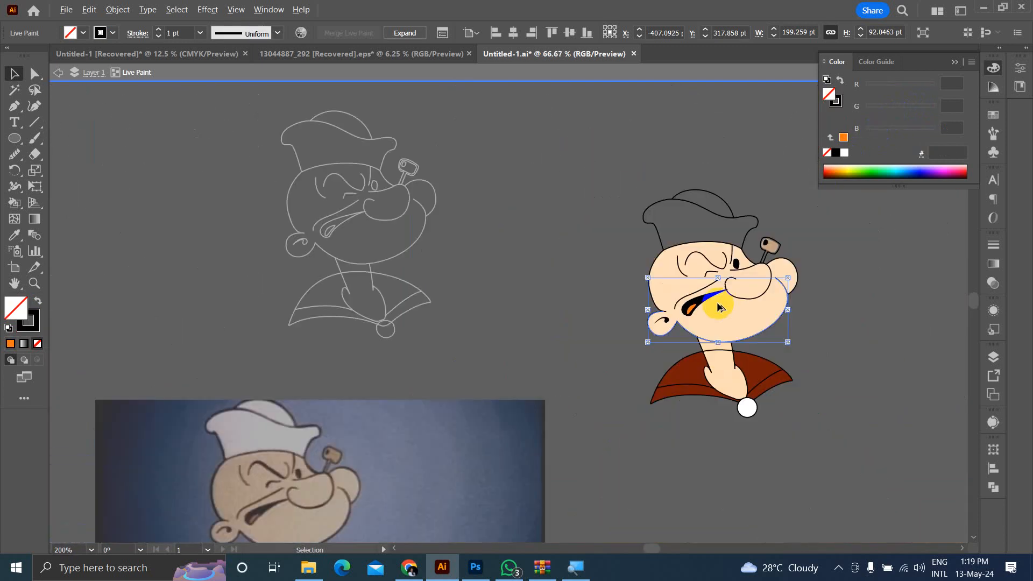
pyautogui.scroll(3, 704, 211)
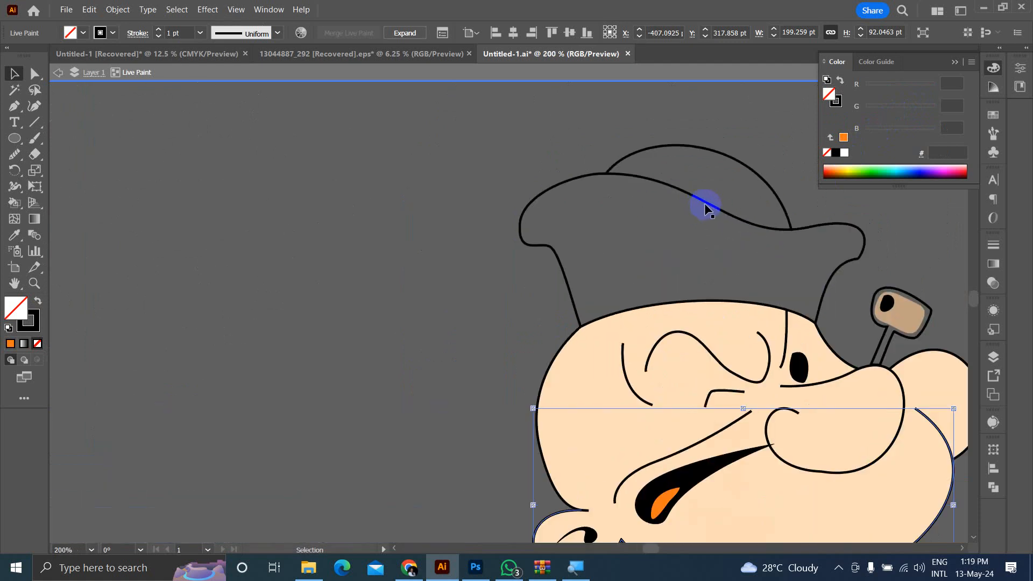
pyautogui.click(706, 207)
pyautogui.keyDown('shift'); pyautogui.click(725, 163); pyautogui.keyUp('shift')
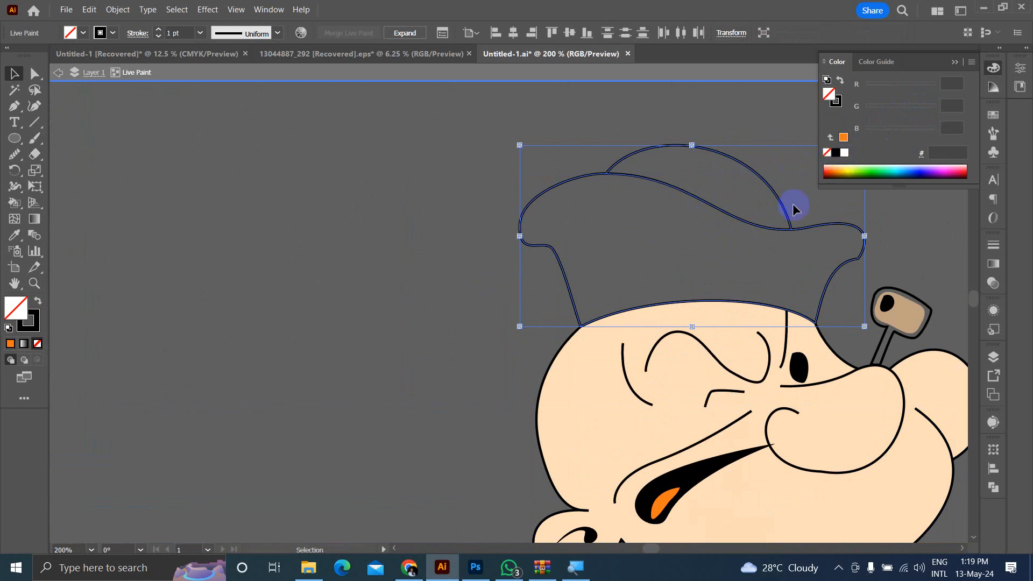
pyautogui.click(844, 153)
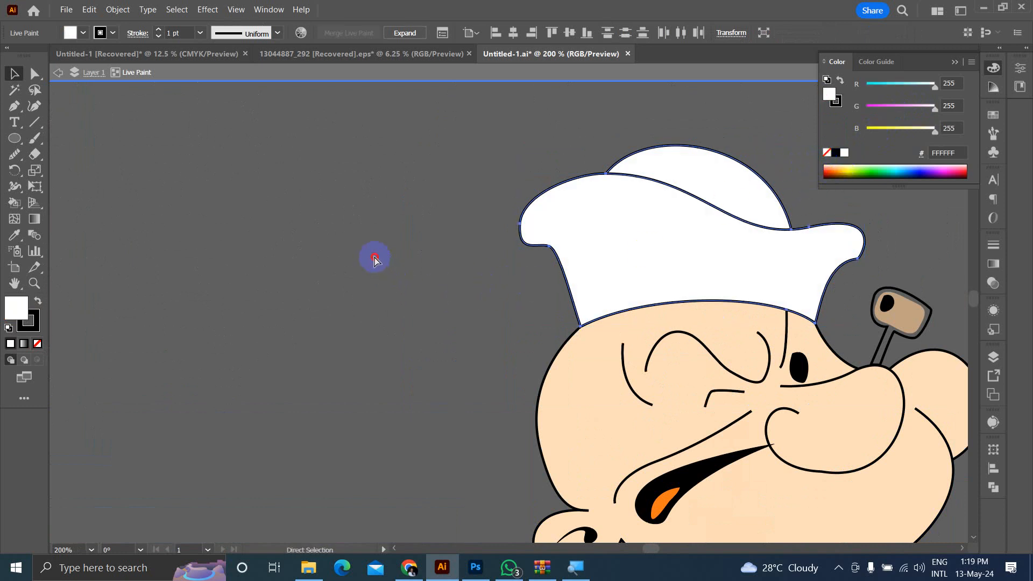
# Step: Exit isolation of the Live Paint group and move the white line-art copy to the gap between the coloured drawing and the artboard
pyautogui.hotkey('ctrl', 'shift', 'a')
pyautogui.scroll(-6, 406, 266)
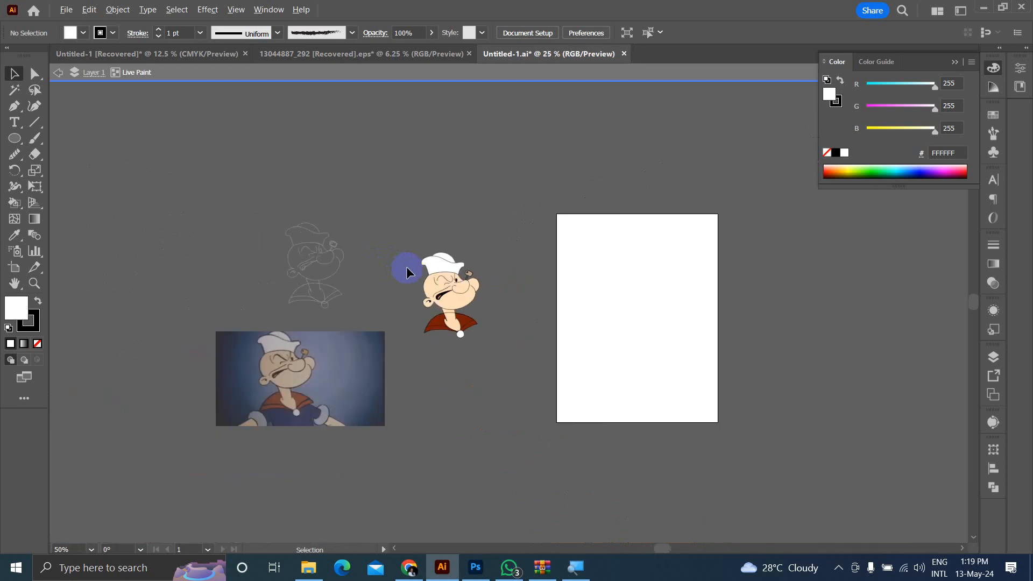
pyautogui.scroll(2, 405, 267)
pyautogui.doubleClick(317, 160)
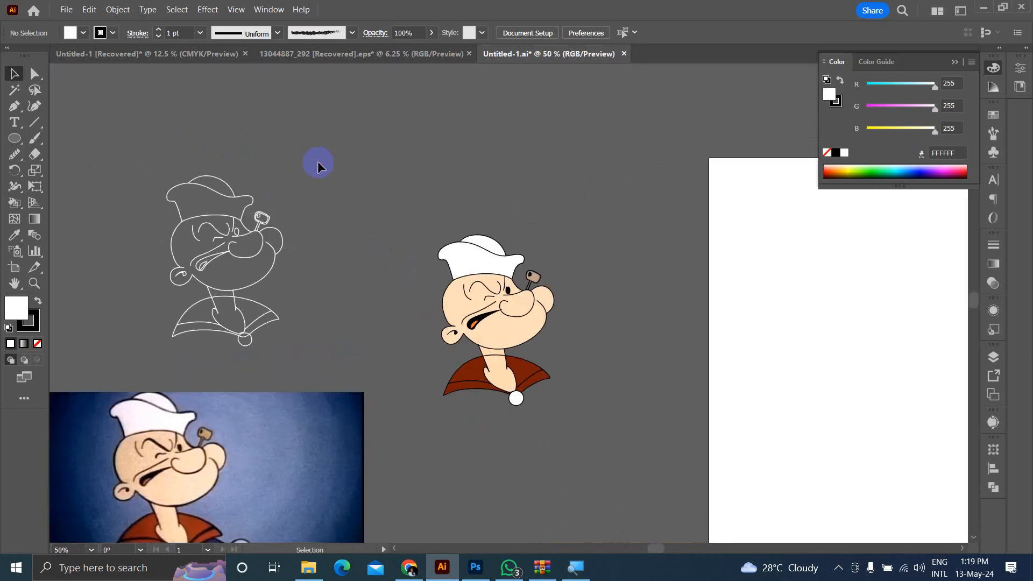
pyautogui.moveTo(272, 226)
pyautogui.mouseDown()
pyautogui.moveTo(328, 226)
pyautogui.moveTo(706, 307)
pyautogui.moveTo(664, 289)
pyautogui.moveTo(673, 290)
pyautogui.moveTo(668, 272)
pyautogui.mouseUp()
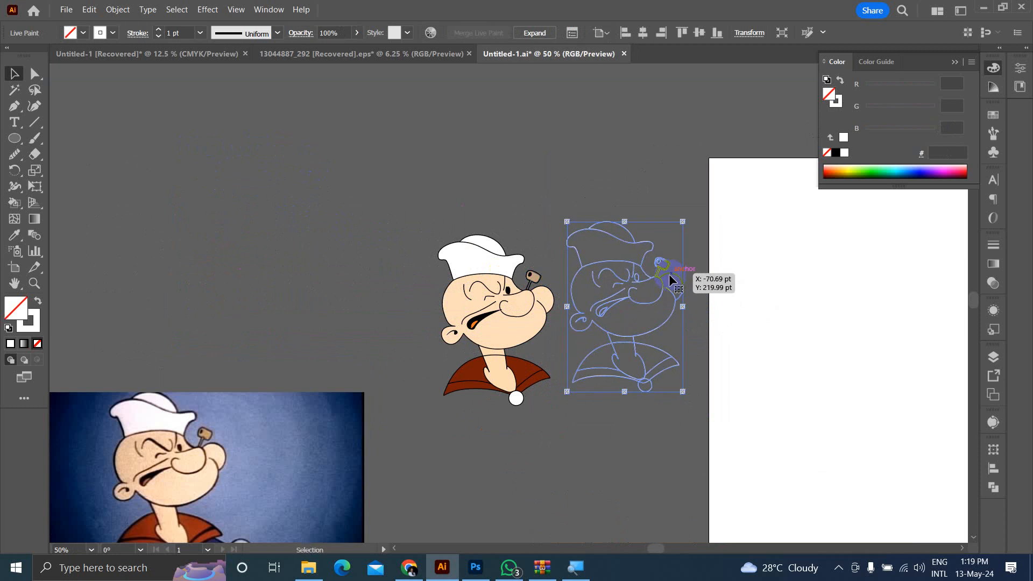
pyautogui.click(364, 216)
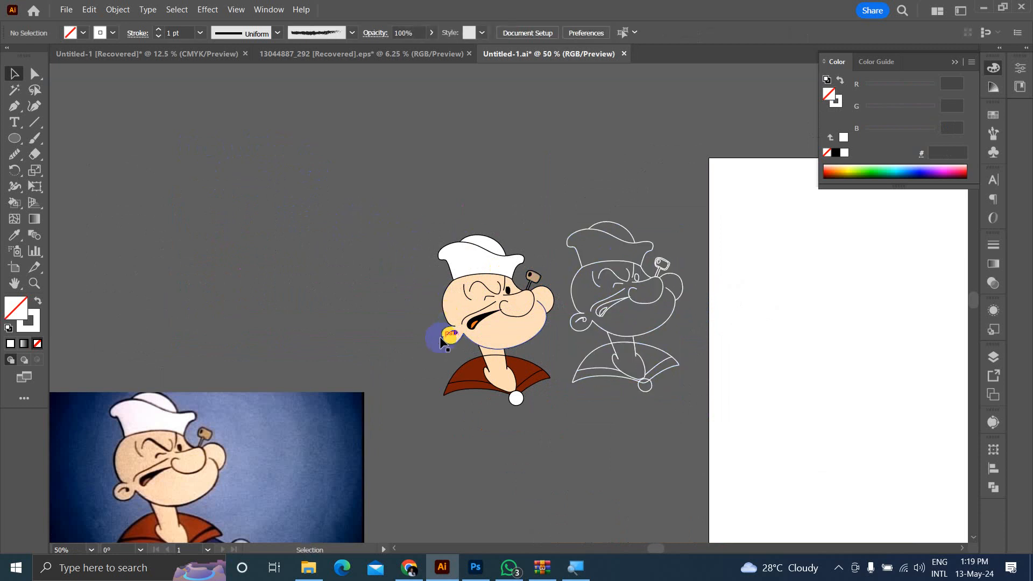
# Step: Examine the neck and collar of the coloured drawing, especially the collar outline that crosses the neck
pyautogui.scroll(5, 491, 420)
pyautogui.scroll(-1, 492, 420)
pyautogui.scroll(-2, 492, 424)
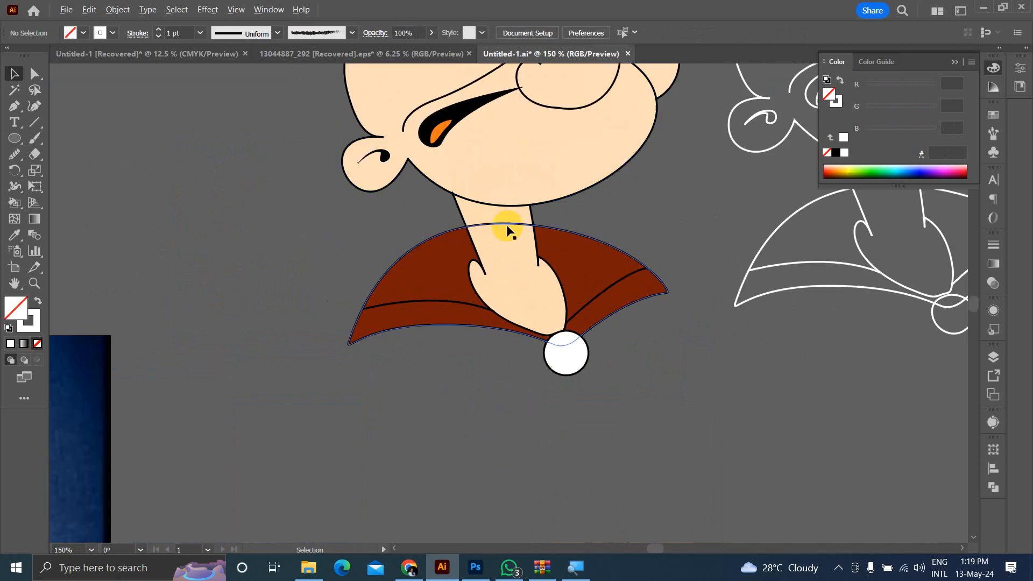
pyautogui.scroll(3, 507, 232)
pyautogui.click(353, 312)
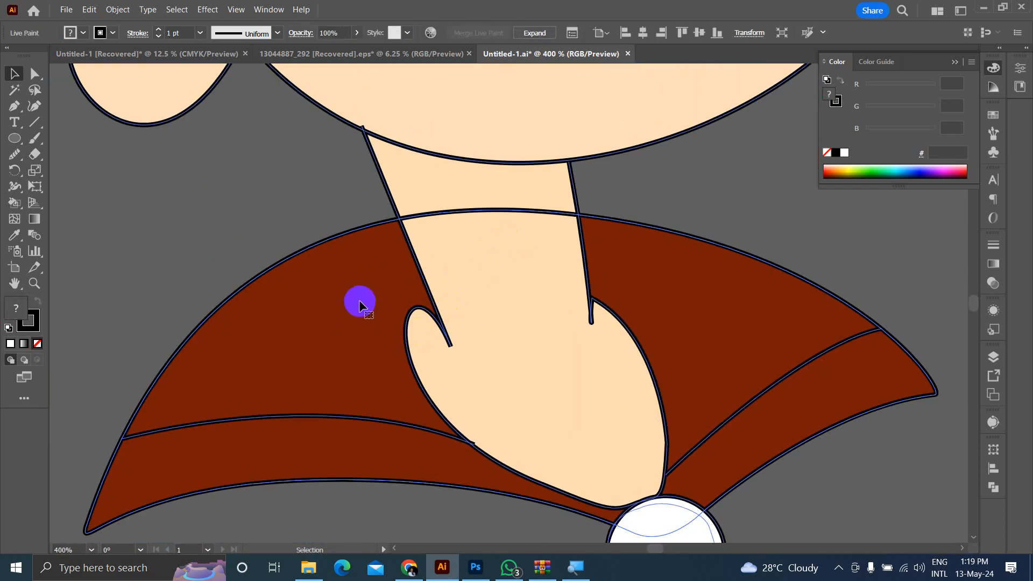
pyautogui.scroll(-4, 360, 304)
pyautogui.scroll(4, 361, 304)
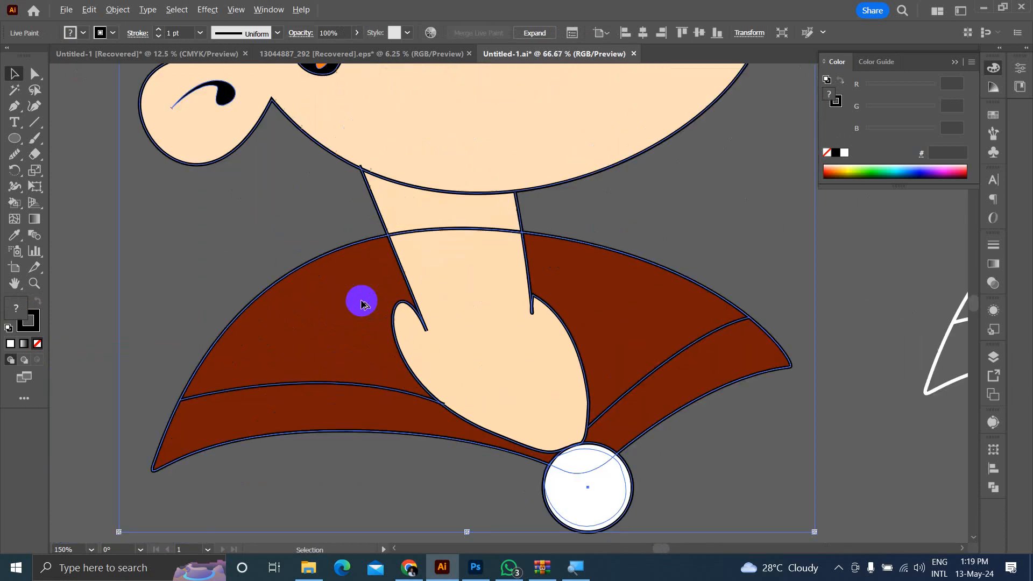
pyautogui.click(499, 231)
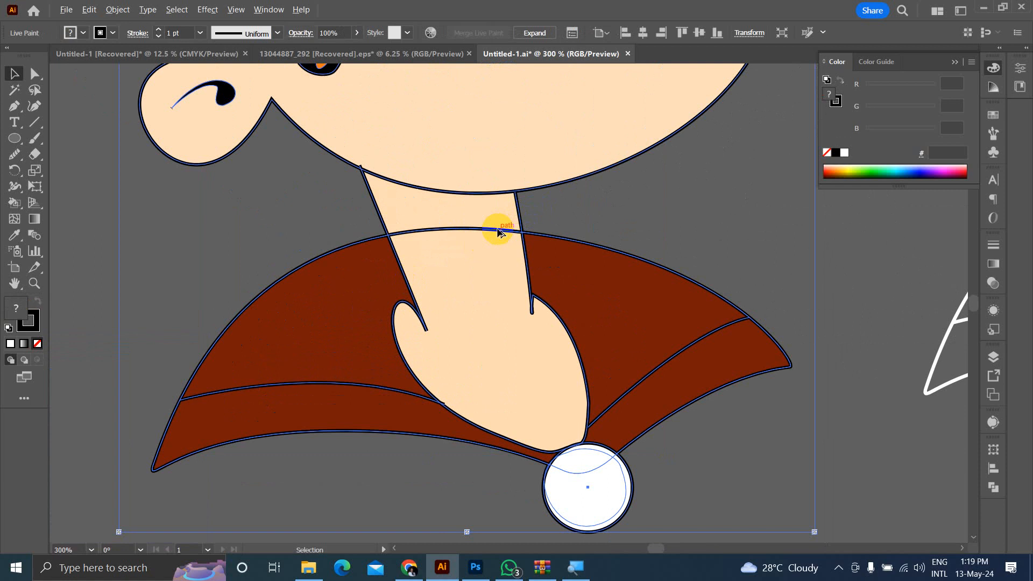
pyautogui.scroll(-4, 499, 232)
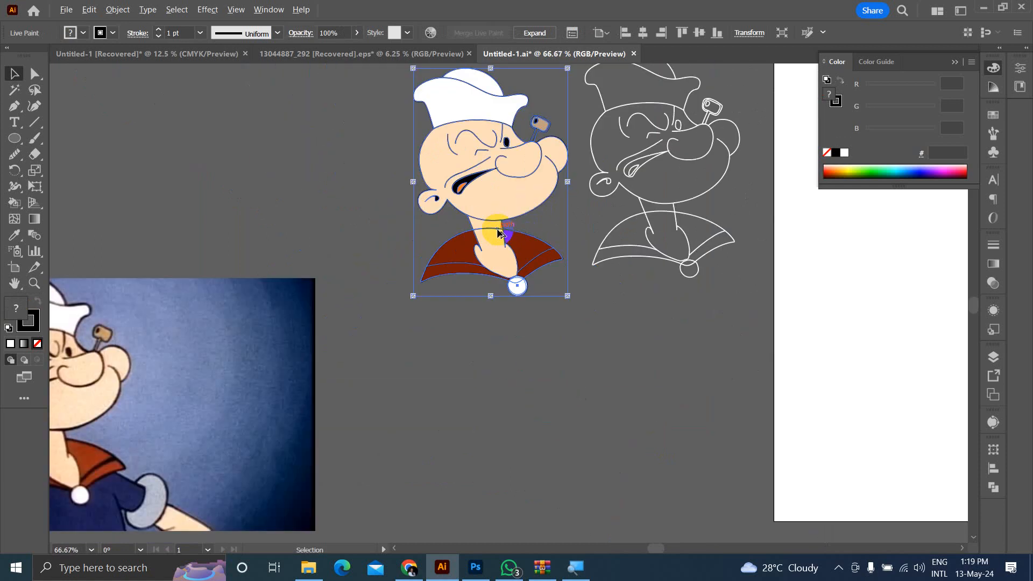
pyautogui.scroll(4, 499, 232)
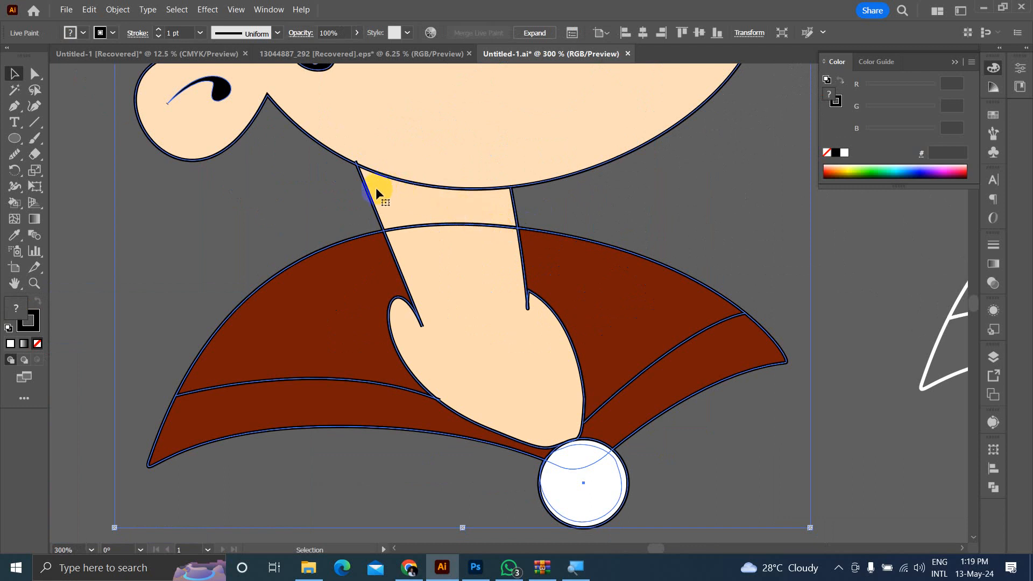
# Step: Try to shorten the end of the left neck line that overshoots the jaw outline, using the Pen tool
pyautogui.scroll(3, 334, 168)
pyautogui.scroll(5, 354, 110)
pyautogui.click(354, 100)
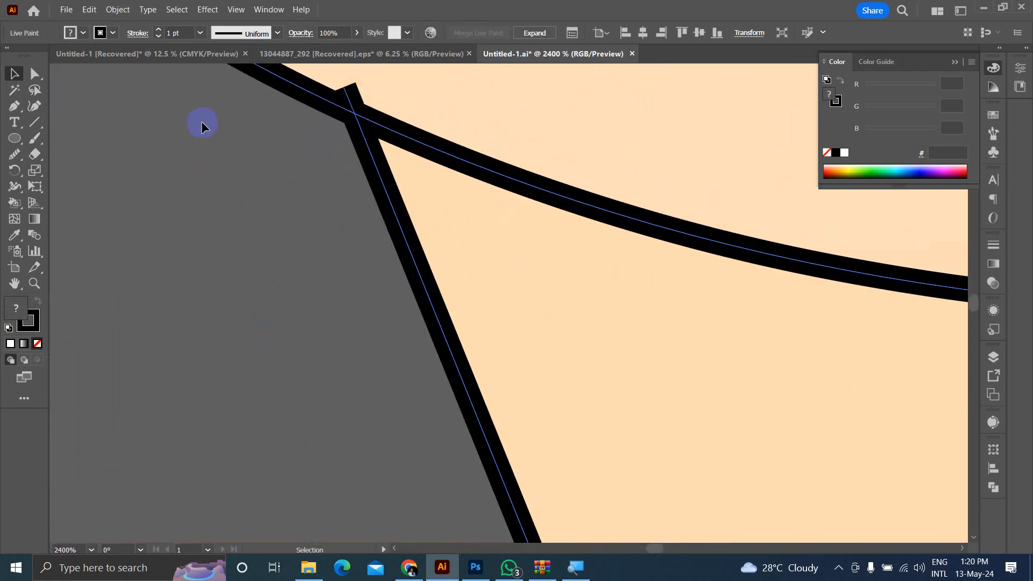
pyautogui.click(13, 112)
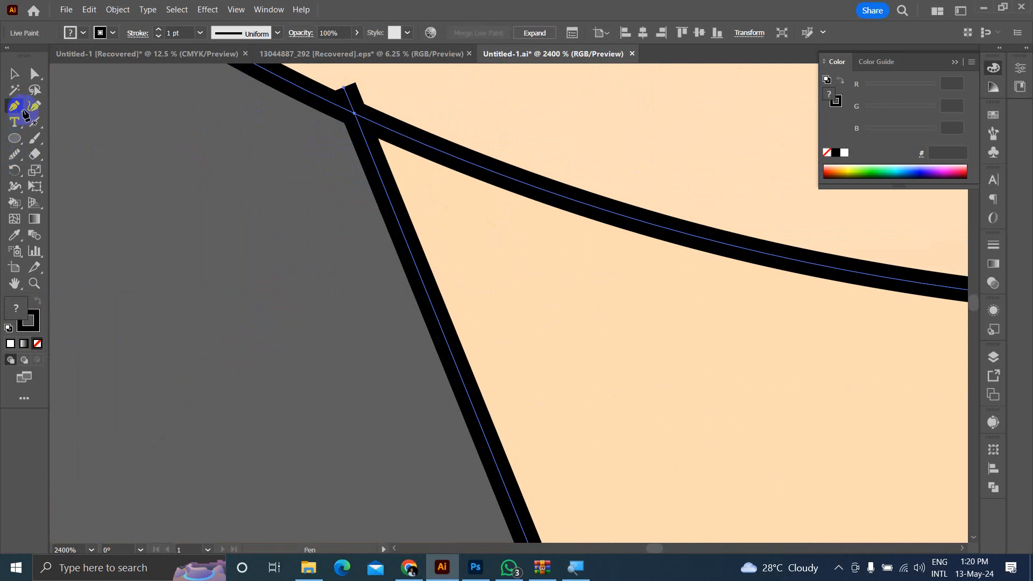
pyautogui.click(344, 91)
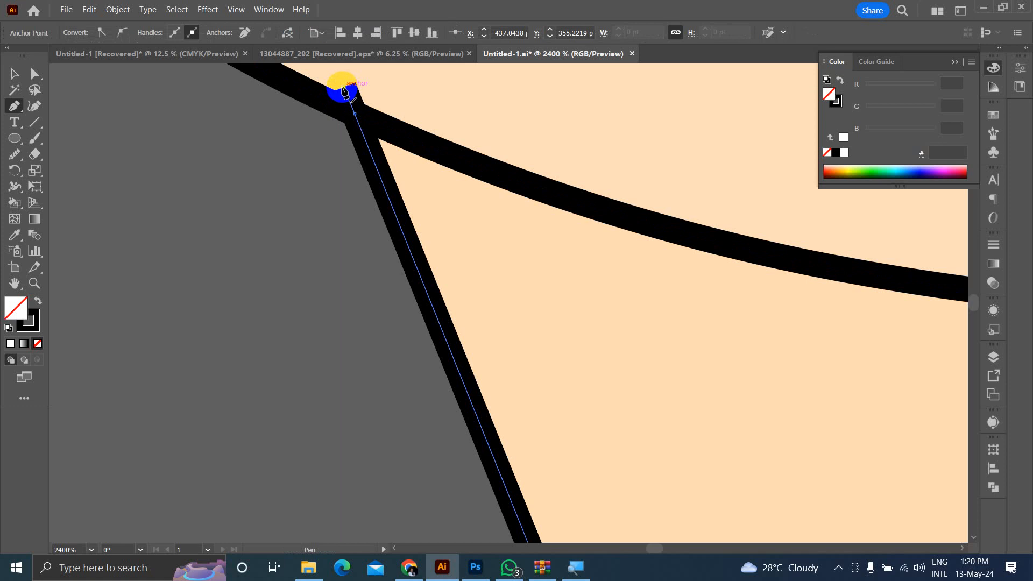
pyautogui.click(344, 88)
pyautogui.click(342, 88)
pyautogui.hotkey('ctrl', 'z')
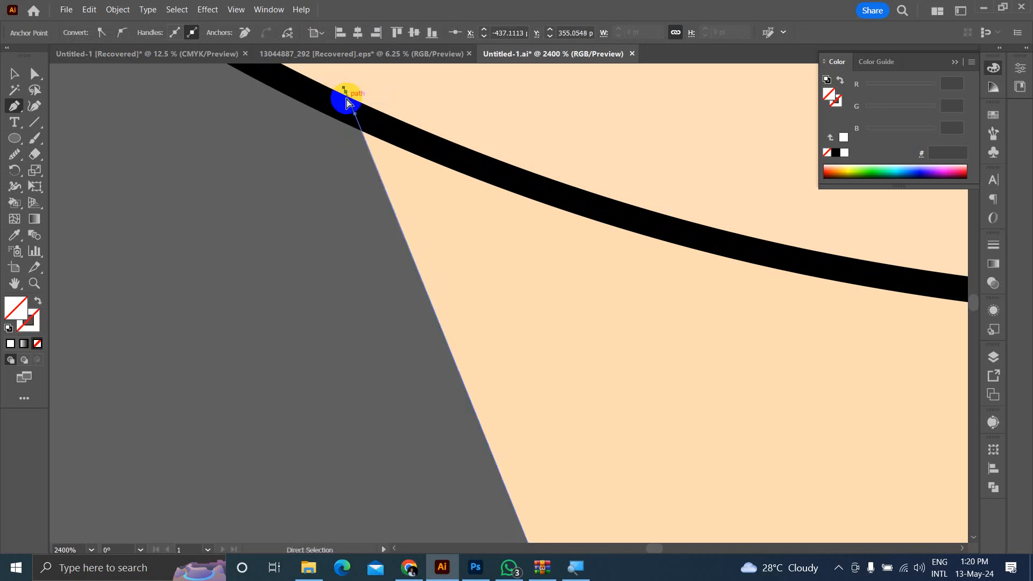
pyautogui.hotkey('ctrl', 'shift', 'z')
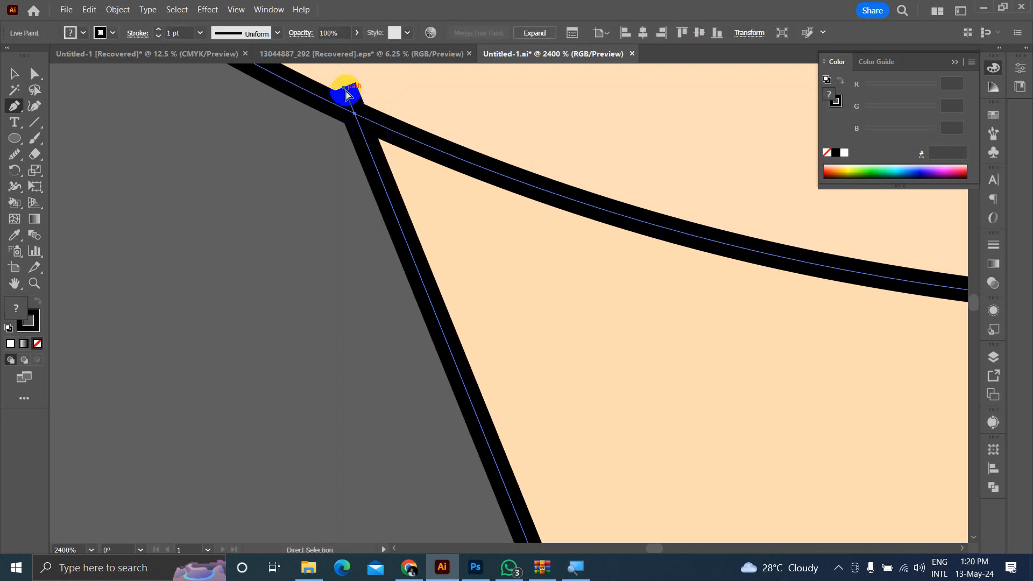
pyautogui.moveTo(343, 89); pyautogui.dragTo(346, 101)
pyautogui.hotkey('ctrl', 'z')
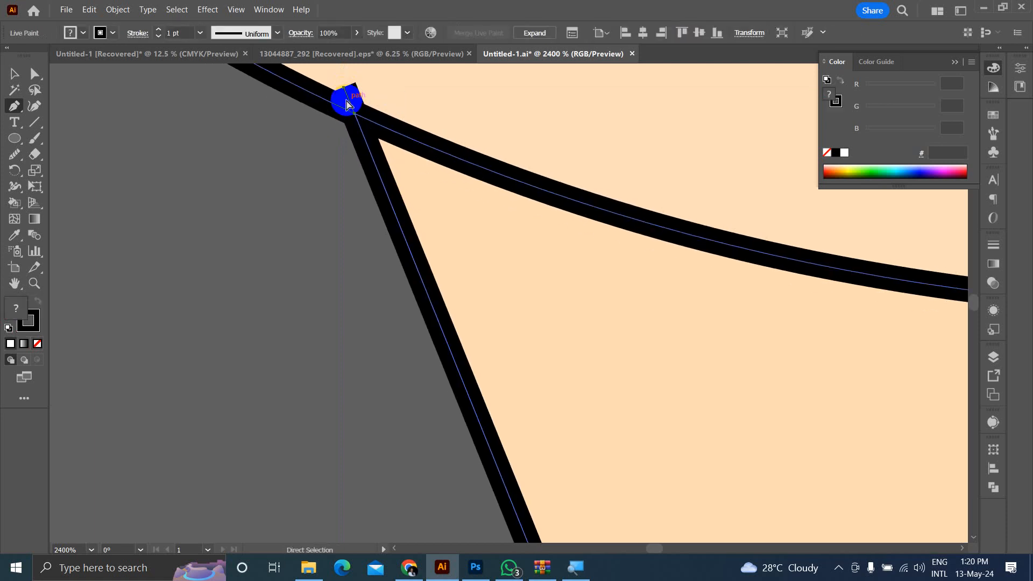
# Step: Move the upper end anchor of the left neck line down onto the jaw outline with Direct Selection
pyautogui.click(35, 74)
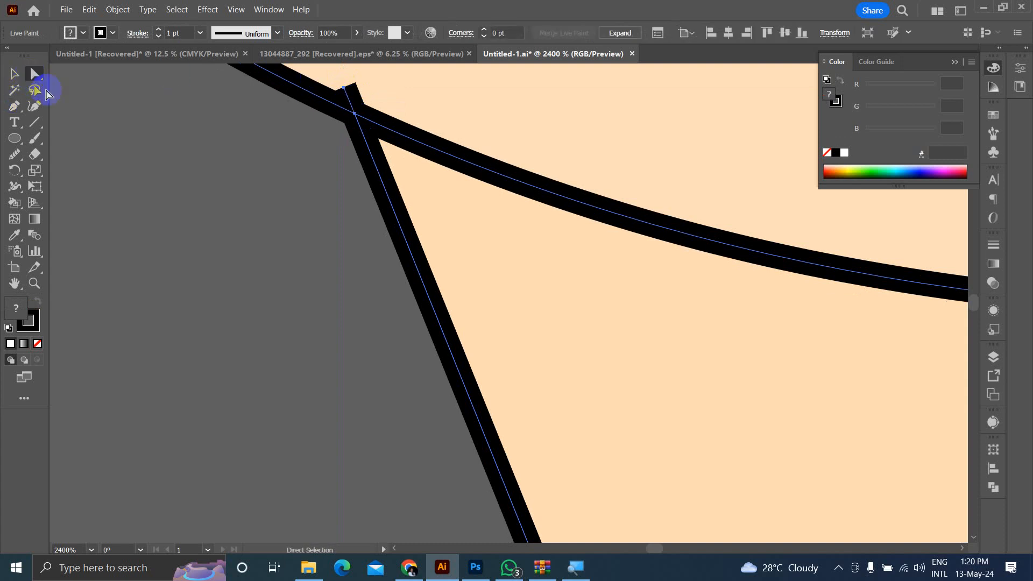
pyautogui.click(340, 96)
pyautogui.moveTo(344, 94); pyautogui.dragTo(353, 110)
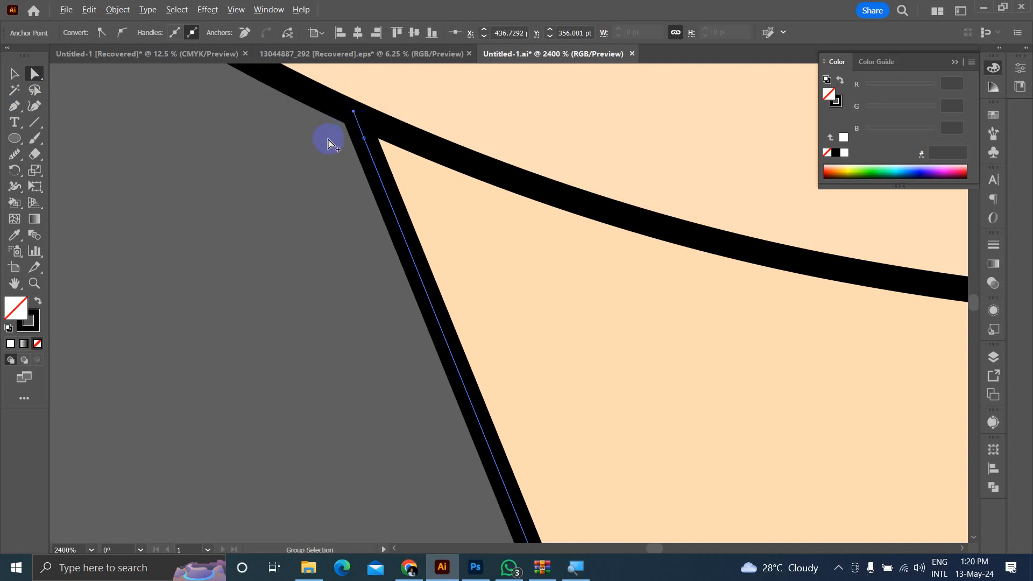
# Step: Select the collar outline and try to edit its anchor points across the neck with the Pen tool
pyautogui.scroll(-4, 329, 143)
pyautogui.scroll(-2, 330, 143)
pyautogui.click(461, 194)
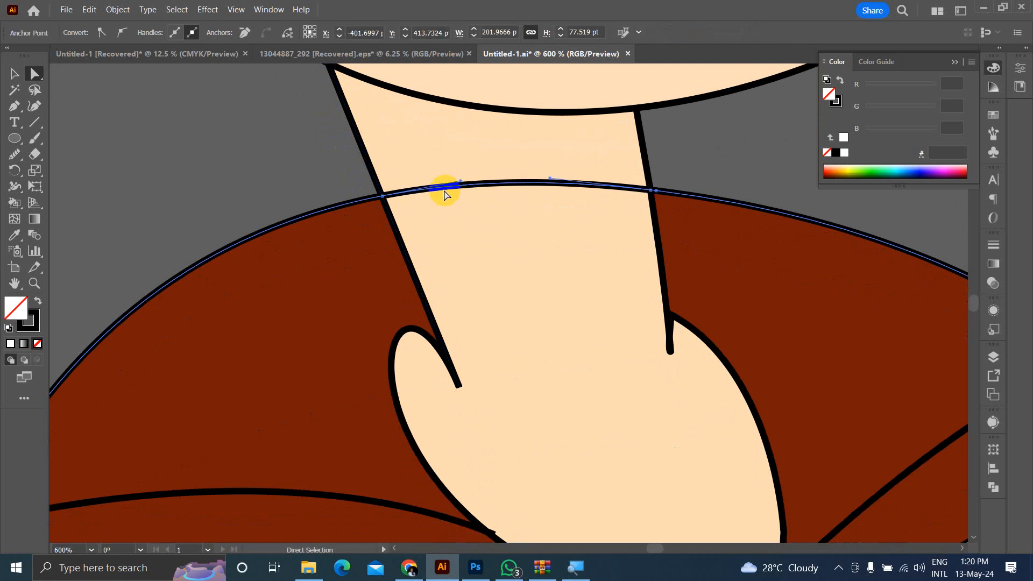
pyautogui.click(405, 189)
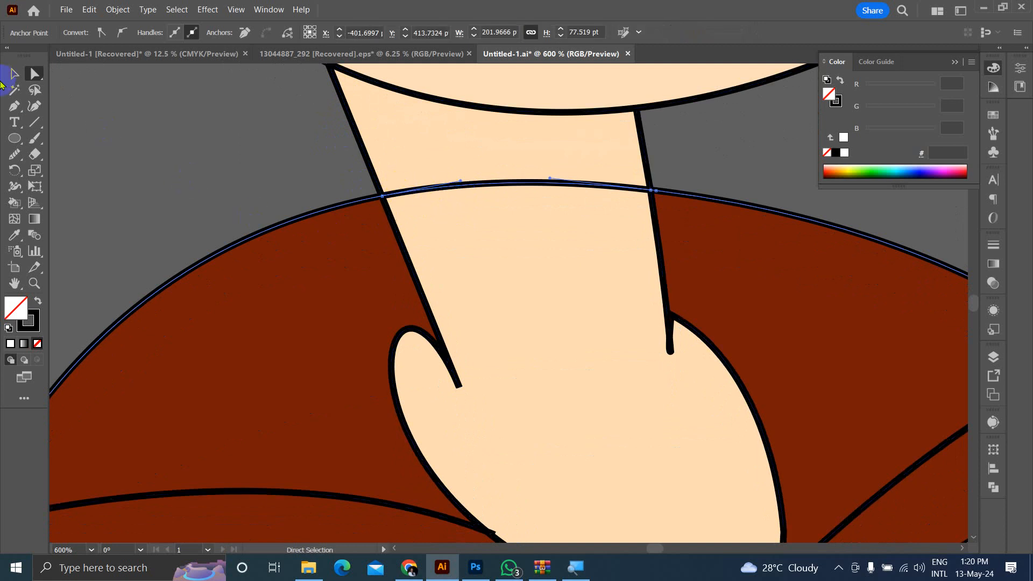
pyautogui.click(19, 110)
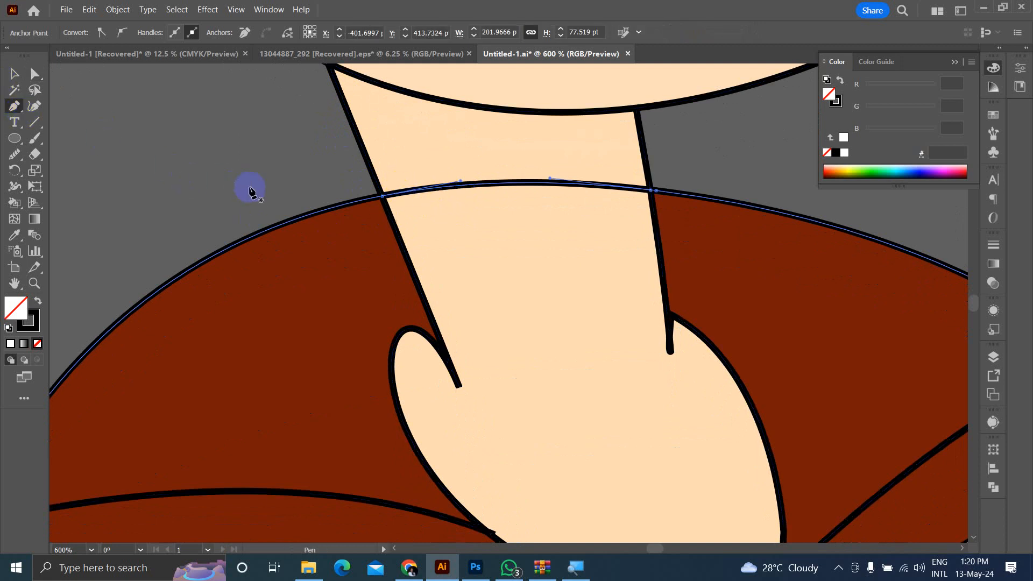
pyautogui.click(382, 196)
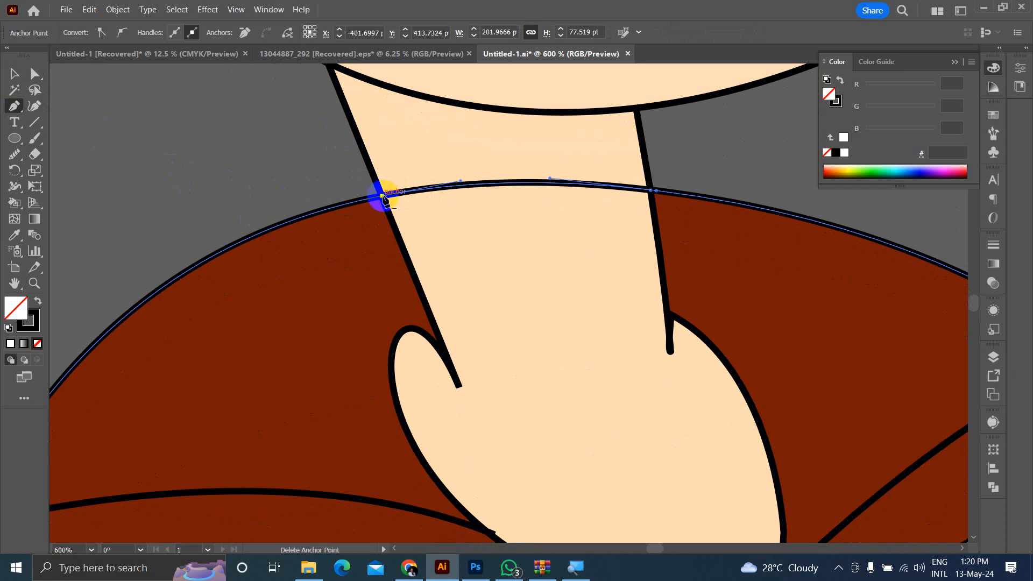
pyautogui.click(461, 185)
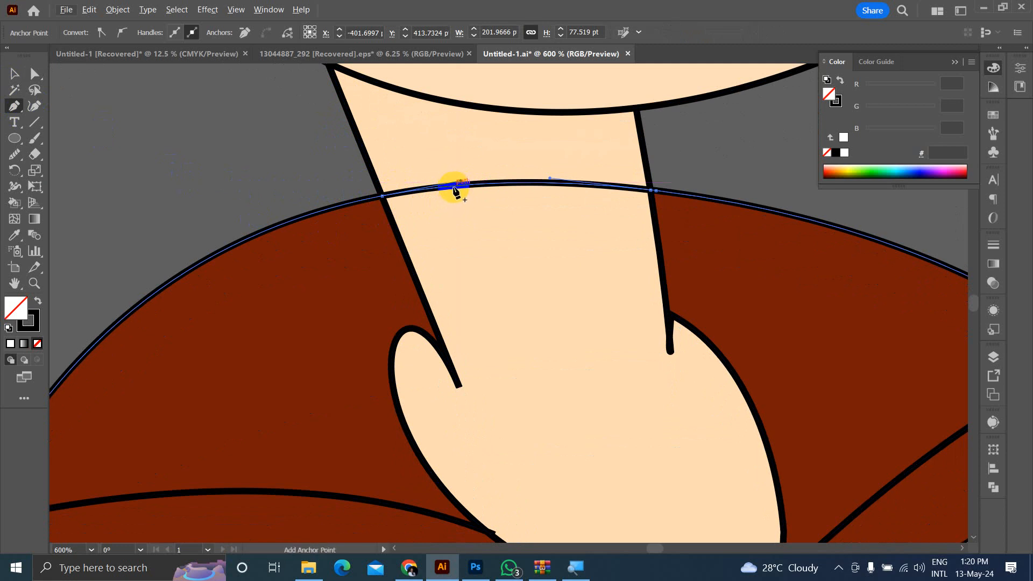
pyautogui.click(453, 188)
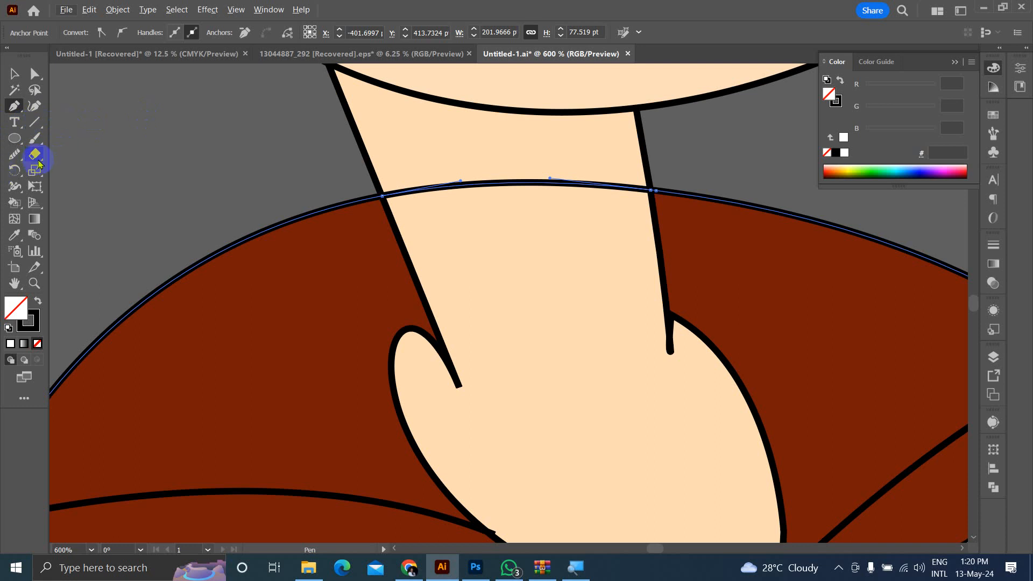
# Step: Try to erase the collar outline where it meets both neck lines, using the Path Eraser tool
pyautogui.click(12, 156)
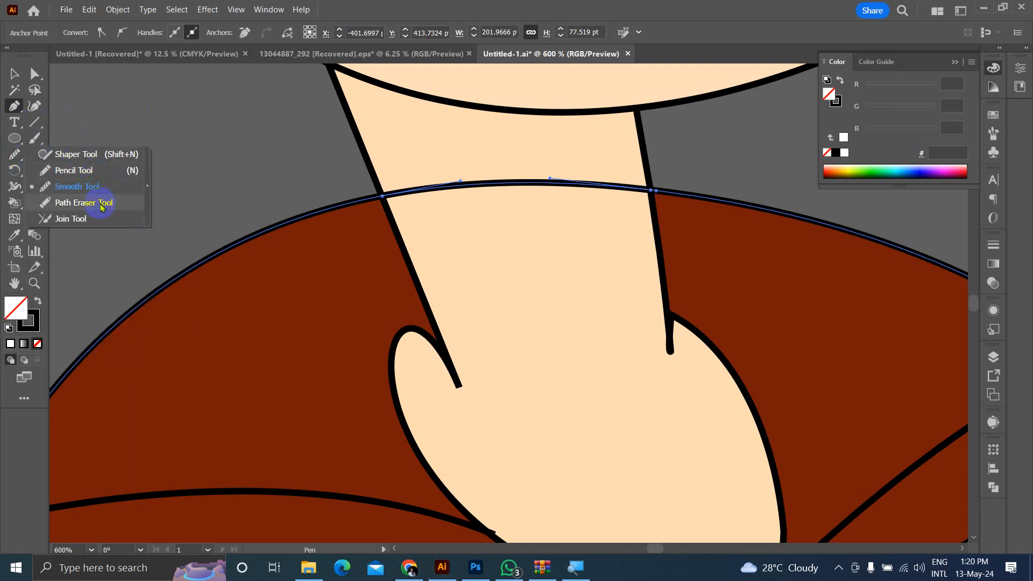
pyautogui.click(101, 205)
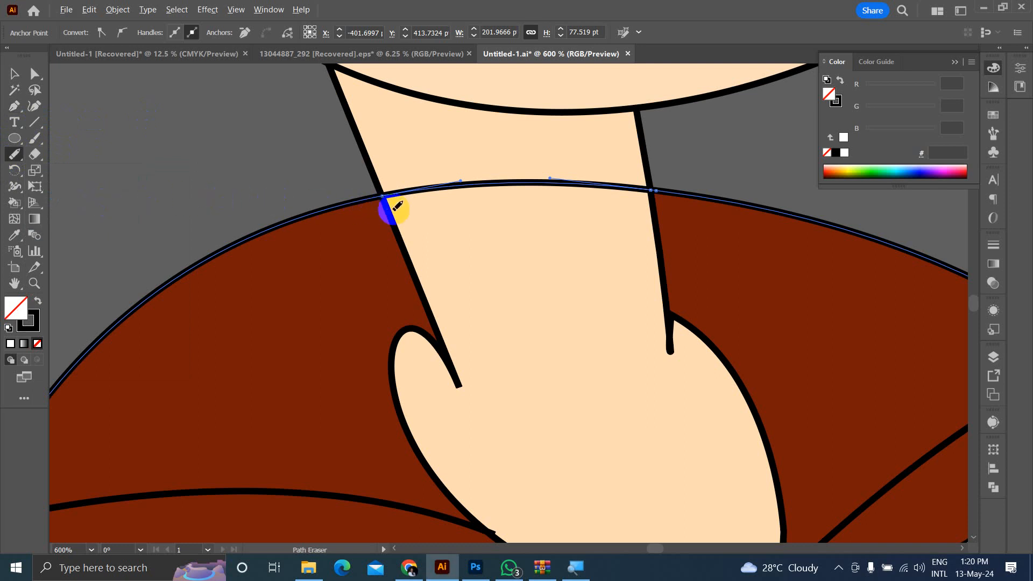
pyautogui.scroll(6, 394, 207)
pyautogui.moveTo(268, 98); pyautogui.dragTo(311, 160)
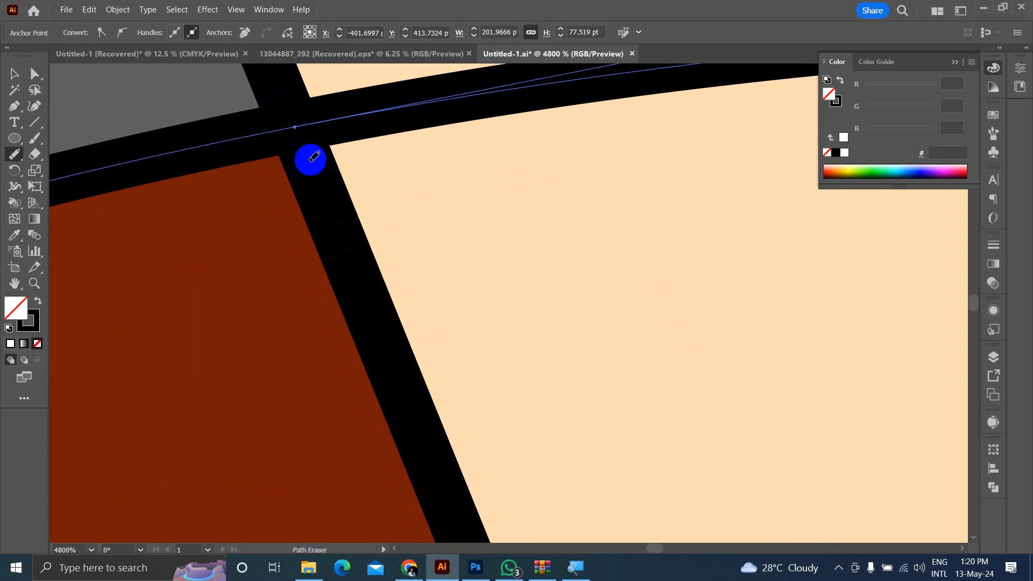
pyautogui.scroll(-5, 311, 159)
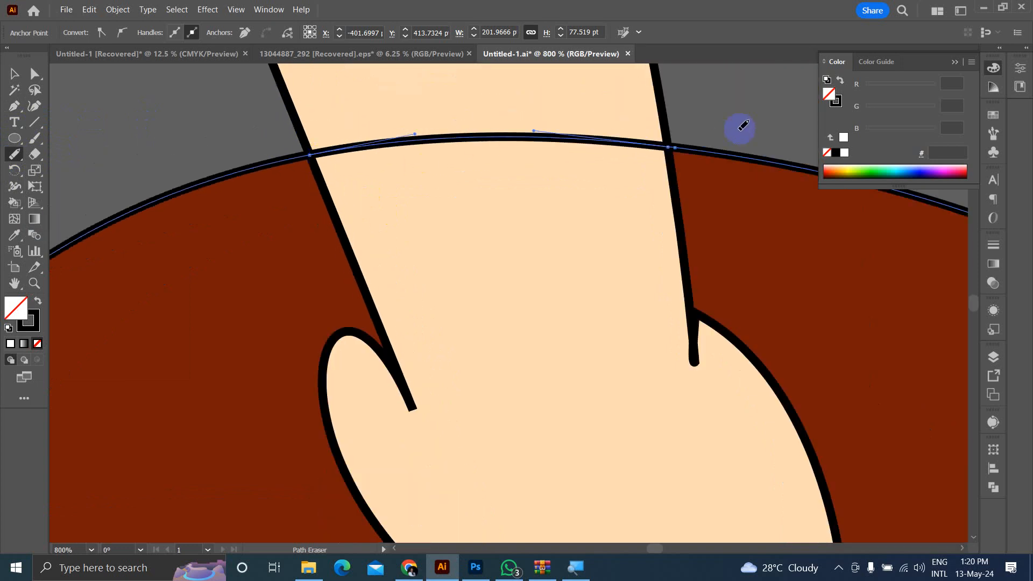
pyautogui.scroll(5, 710, 143)
pyautogui.moveTo(515, 165); pyautogui.dragTo(463, 145)
pyautogui.moveTo(464, 146); pyautogui.dragTo(489, 217)
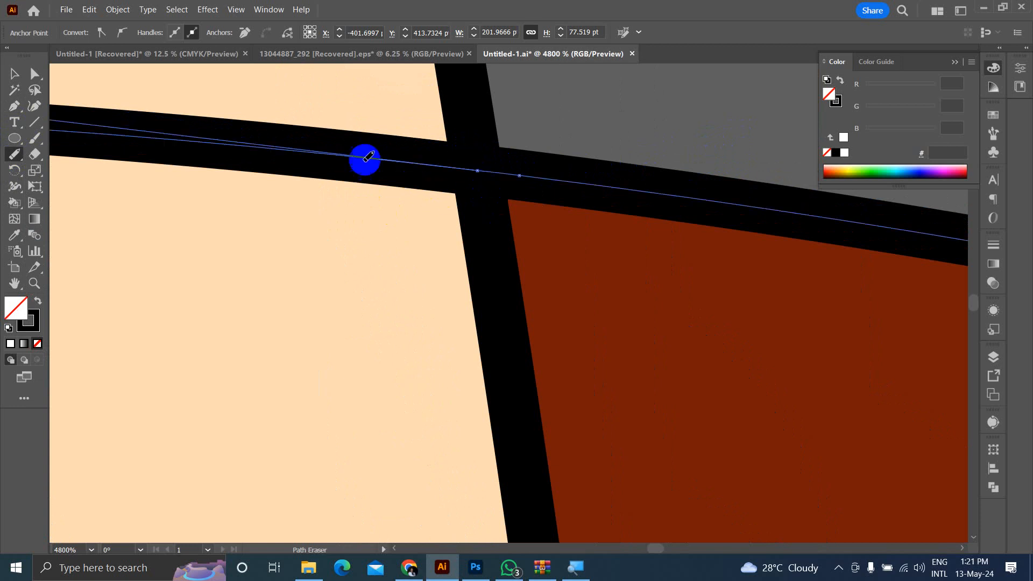
# Step: Try to reshape the collar outline segment across the neck with Direct Selection and undo it
pyautogui.click(15, 75)
pyautogui.click(32, 74)
pyautogui.click(224, 153)
pyautogui.moveTo(224, 154); pyautogui.dragTo(260, 168)
pyautogui.hotkey('ctrl', 'z')
pyautogui.hotkey('ctrl', 'z')
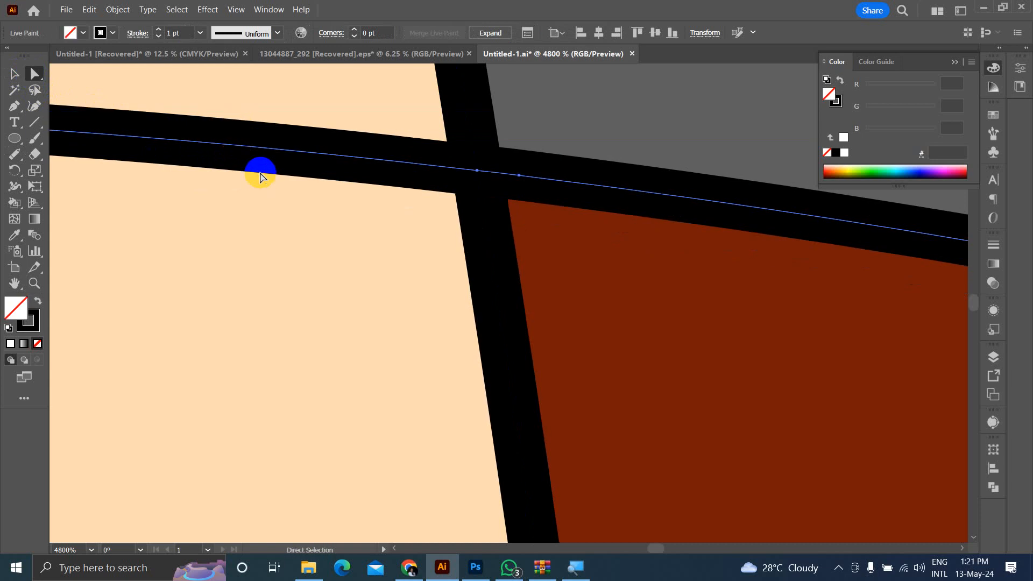
# Step: Try the Path Eraser again on the collar outline at the right neck line
pyautogui.click(15, 155)
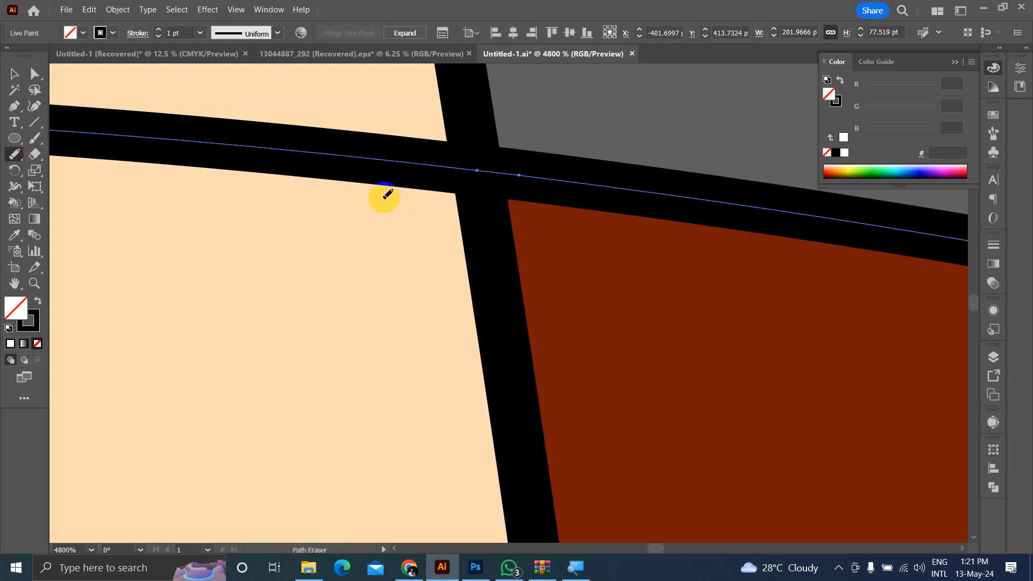
pyautogui.moveTo(442, 191)
pyautogui.mouseDown()
pyautogui.moveTo(476, 148)
pyautogui.moveTo(466, 131)
pyautogui.moveTo(493, 210)
pyautogui.mouseUp()
pyautogui.scroll(-5, 482, 231)
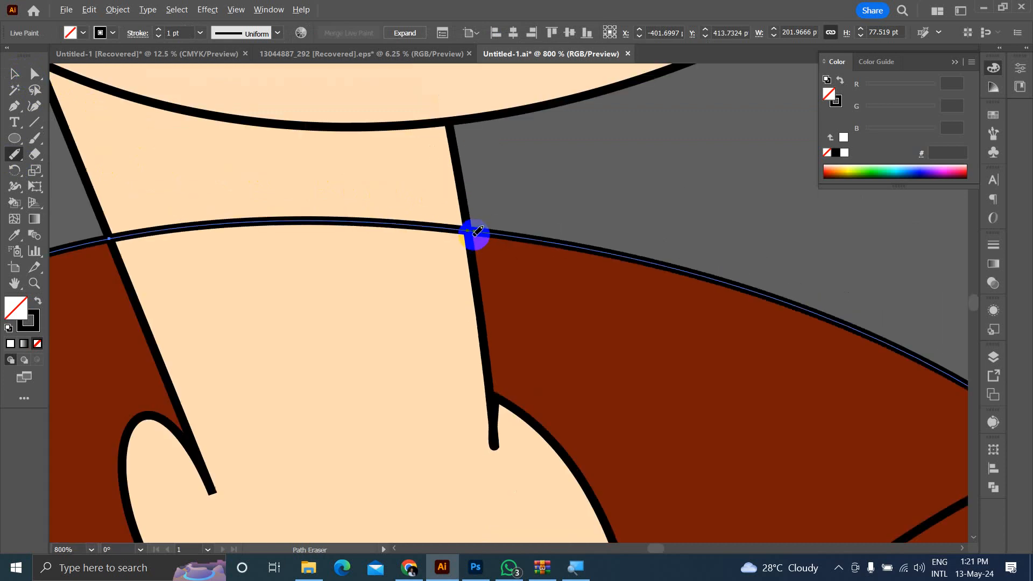
pyautogui.scroll(3, 423, 246)
pyautogui.scroll(-4, 369, 254)
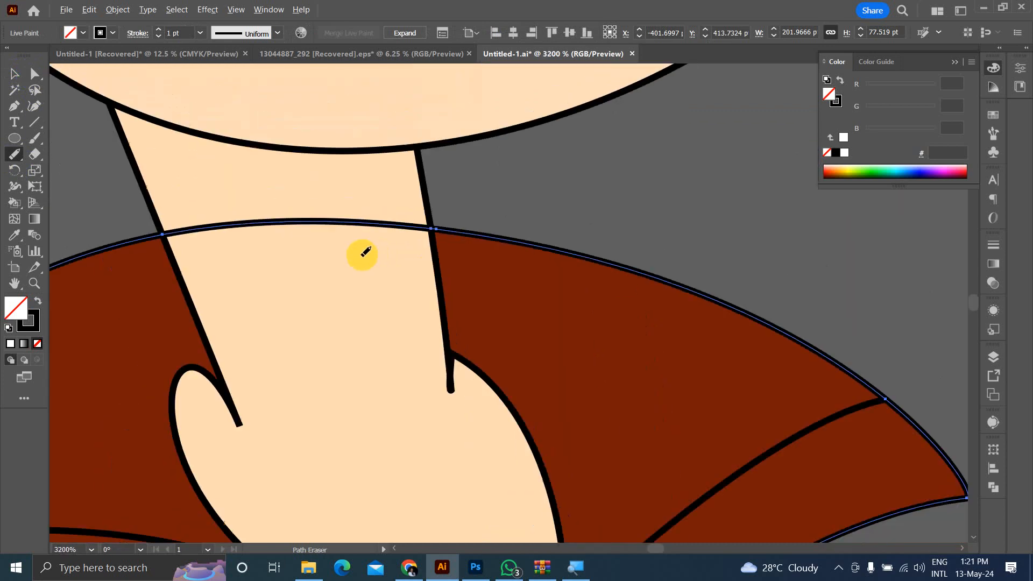
# Step: Draw a diagonal test line in the empty area beside the neck and try the Path Eraser on it
pyautogui.click(34, 122)
pyautogui.moveTo(632, 169); pyautogui.dragTo(892, 243)
pyautogui.scroll(2, 710, 215)
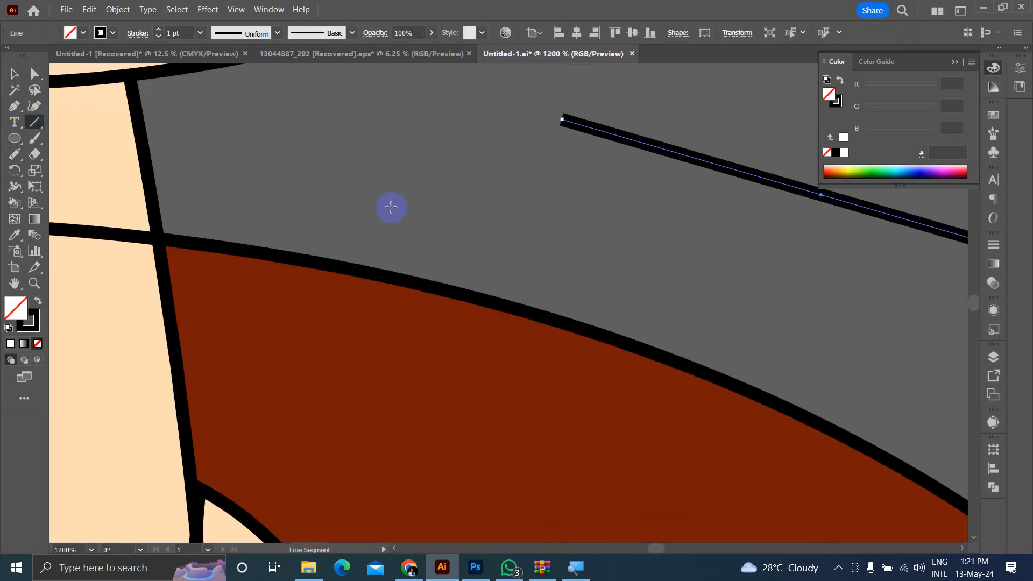
pyautogui.click(22, 156)
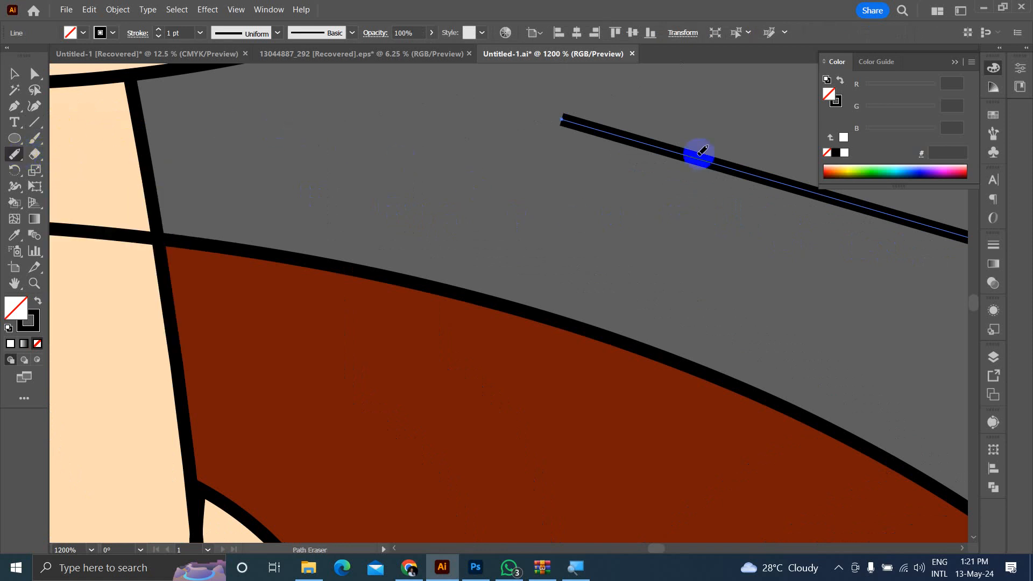
pyautogui.moveTo(660, 147); pyautogui.dragTo(660, 146)
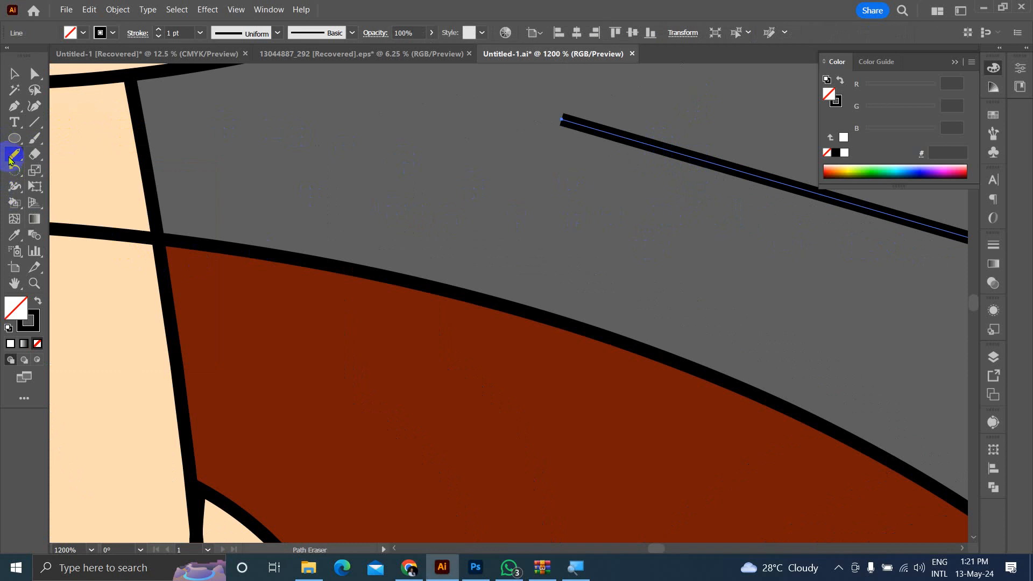
# Step: Try the Eraser tool across the middle of the diagonal test line and undo it
pyautogui.click(38, 161)
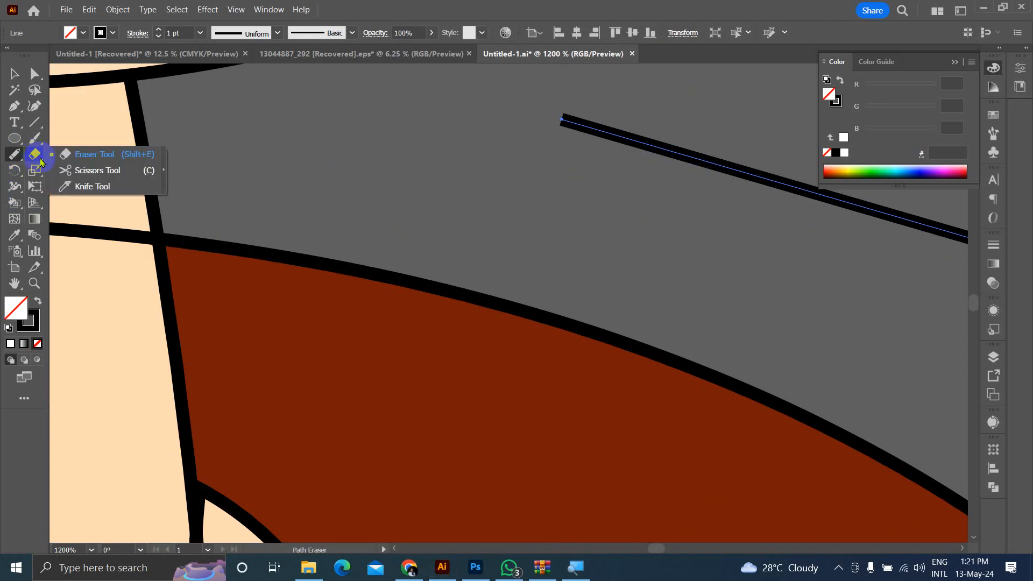
pyautogui.click(67, 156)
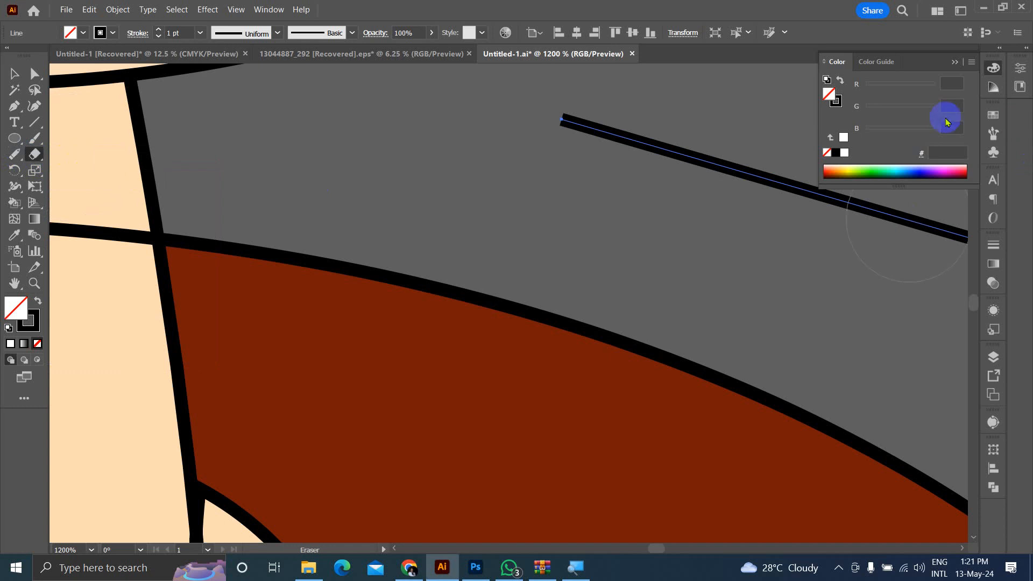
pyautogui.moveTo(685, 104); pyautogui.dragTo(664, 163)
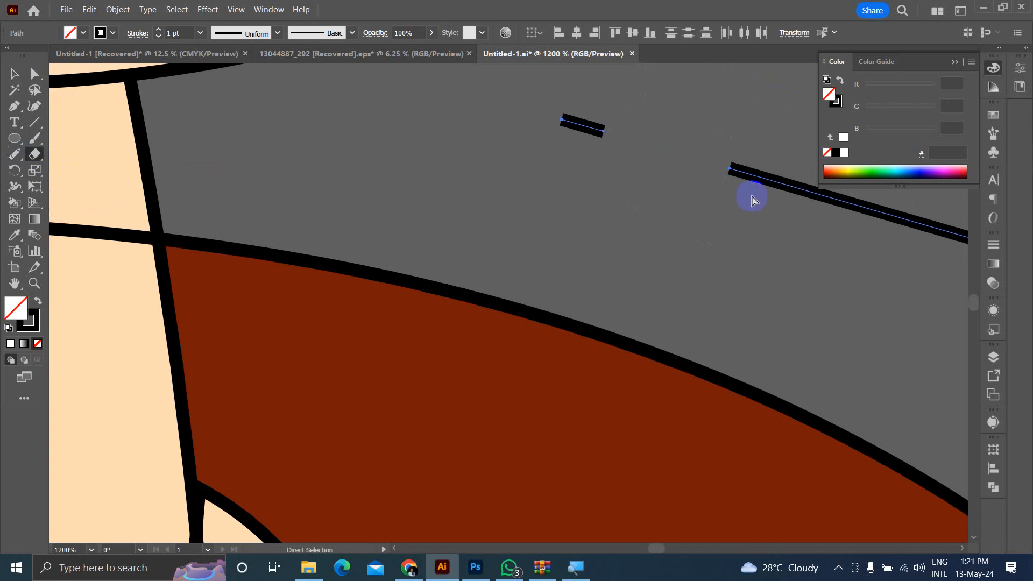
pyautogui.hotkey('ctrl', 'z')
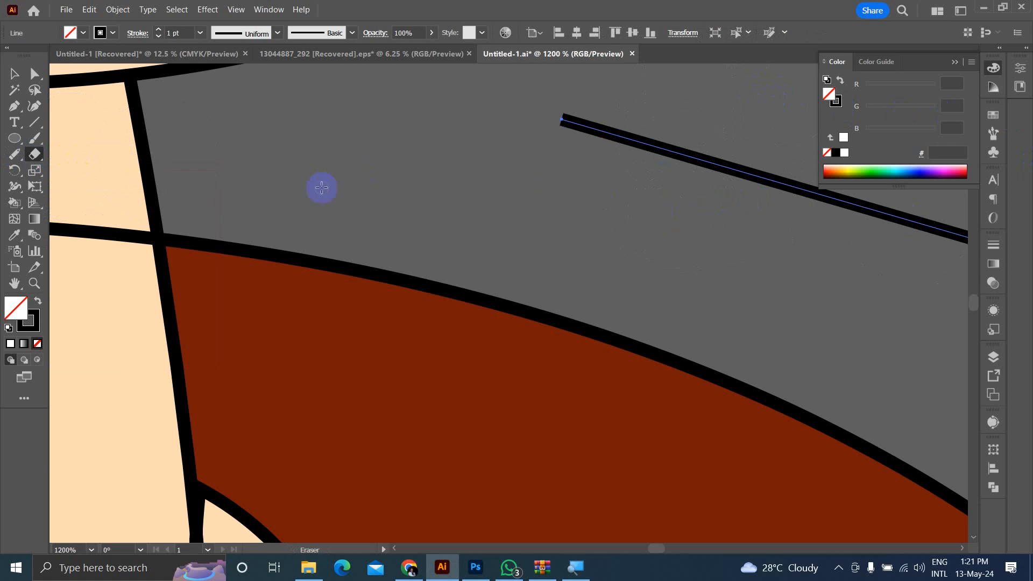
# Step: Try the Eraser tool where the collar outline crosses the right neck line, and undo it
pyautogui.hscroll(-5, 288, 260)
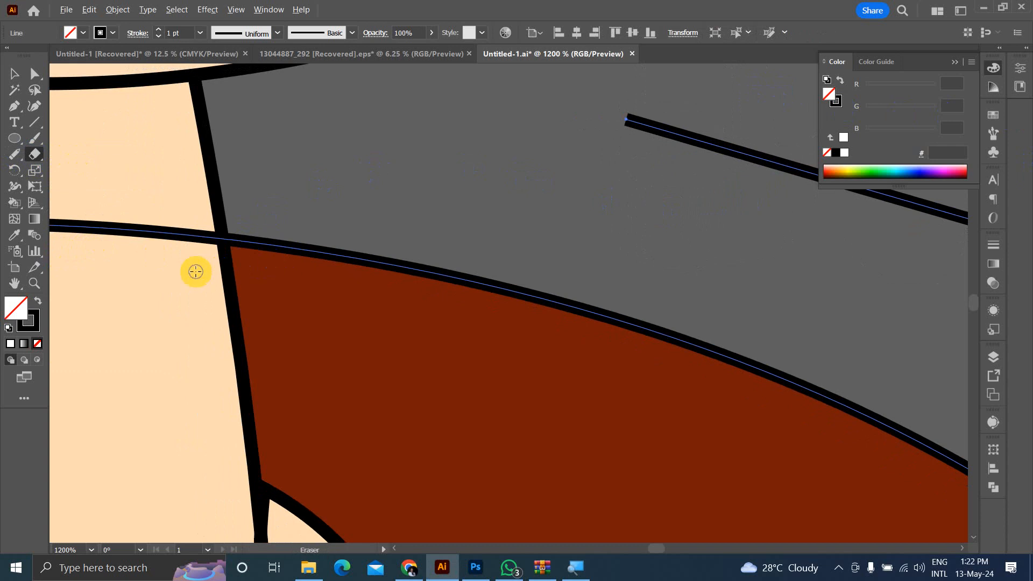
pyautogui.scroll(3, 195, 271)
pyautogui.keyDown('ctrl'); pyautogui.click(297, 216); pyautogui.keyUp('ctrl')
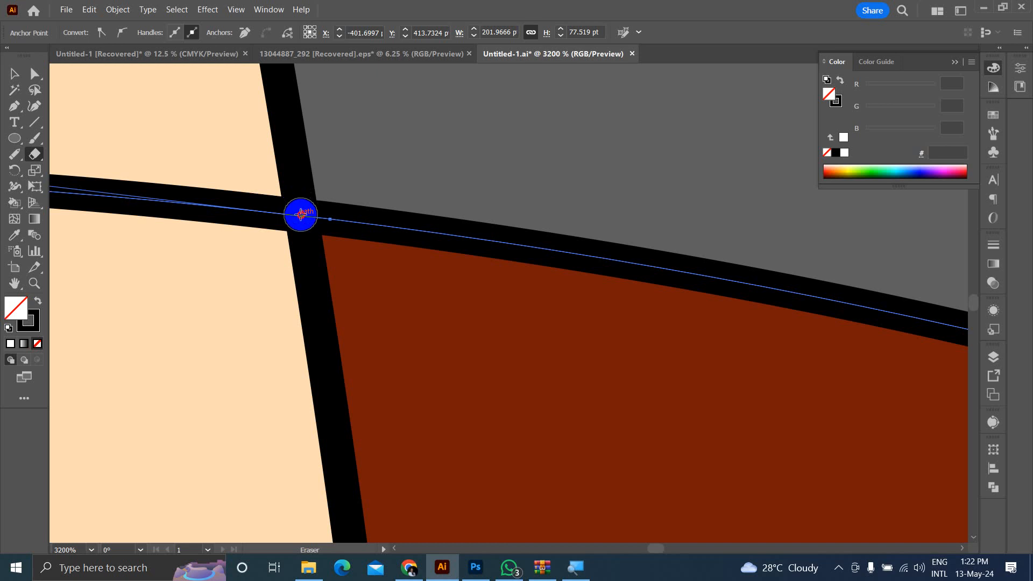
pyautogui.click(301, 215)
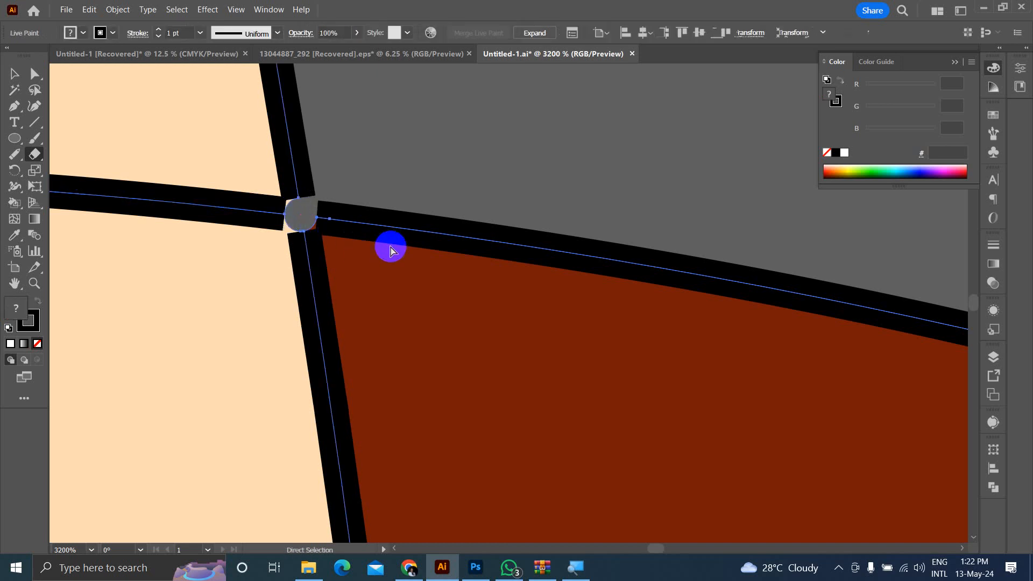
pyautogui.hotkey('ctrl', 'z')
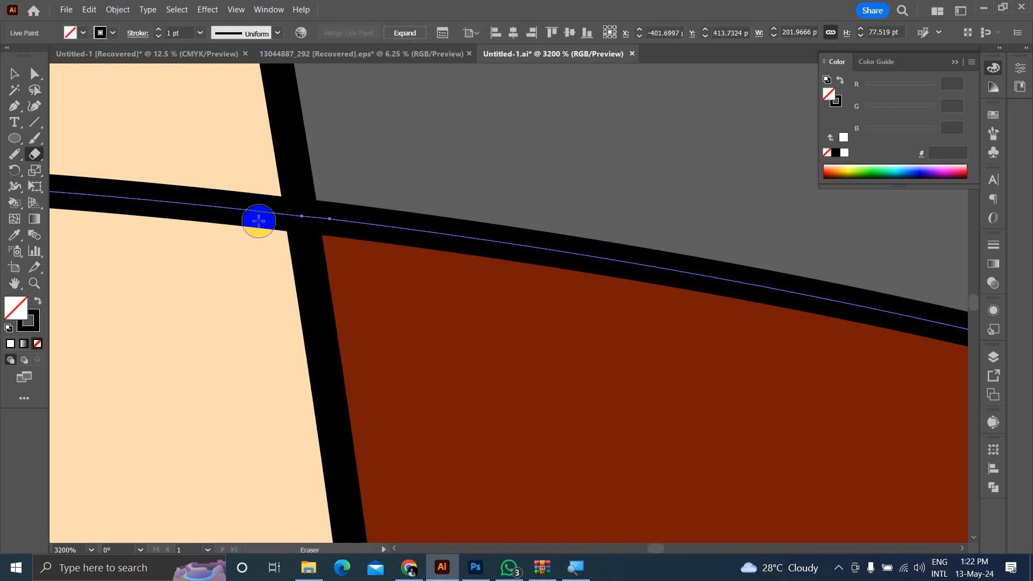
# Step: Reselect the paths at the right neck crossing with Direct Selection, erase at the collar outline again, and undo it
pyautogui.click(34, 75)
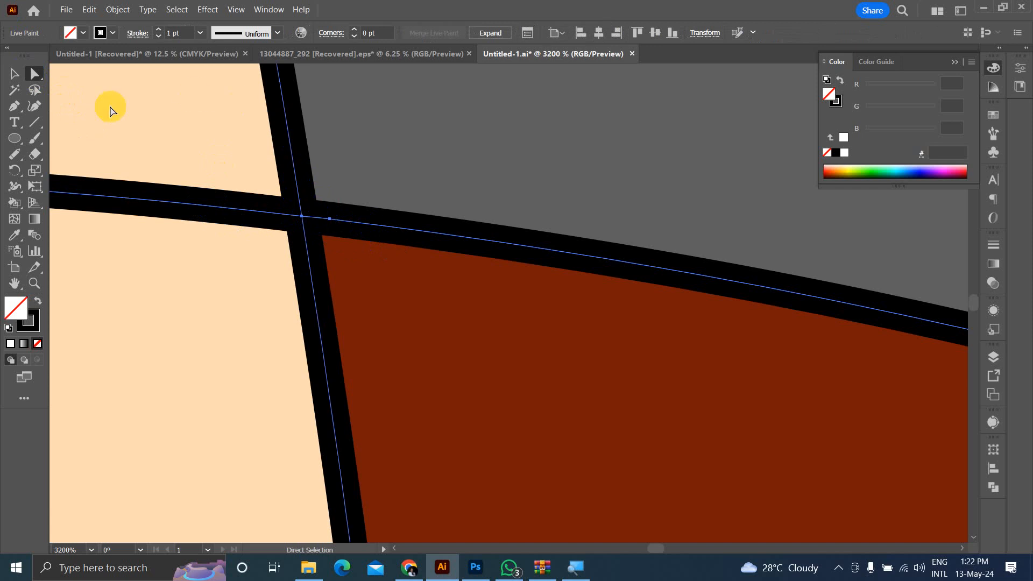
pyautogui.click(34, 154)
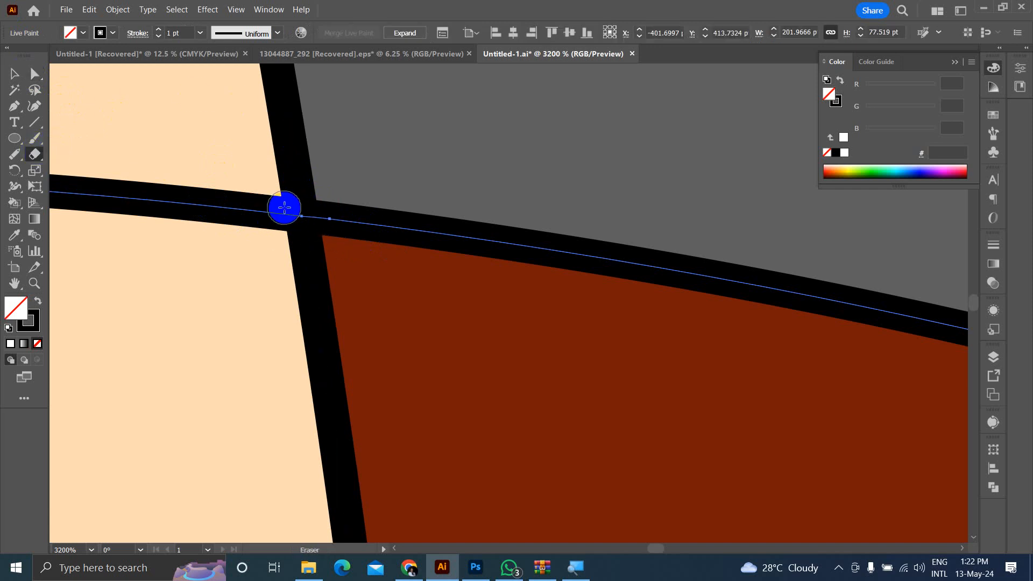
pyautogui.click(384, 225)
pyautogui.hotkey('ctrl', 'z')
# Step: Select the white outline copy of Popeye and check which commands are available for it
pyautogui.scroll(-10, 302, 229)
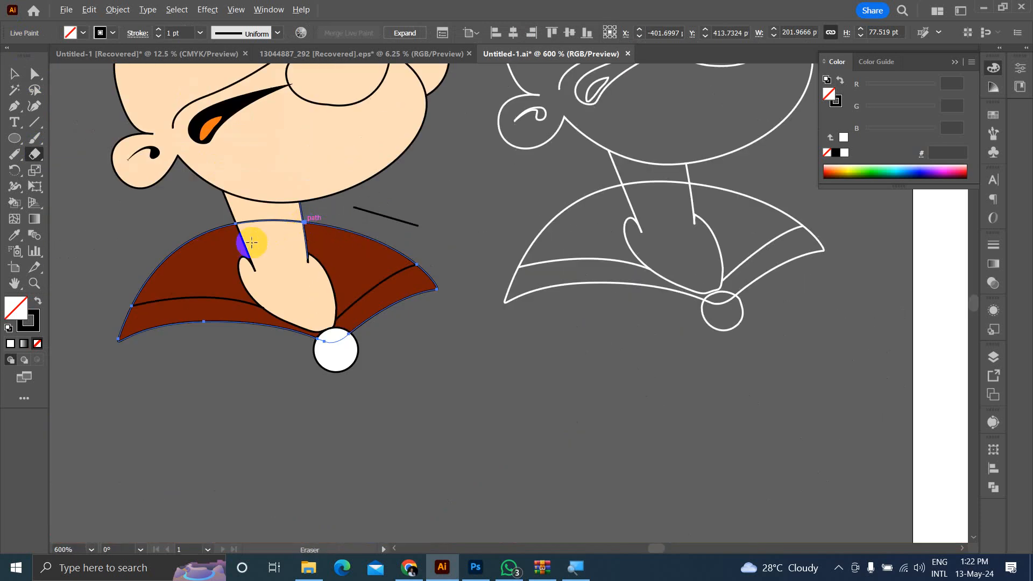
pyautogui.scroll(4, 270, 231)
pyautogui.scroll(-6, 242, 241)
pyautogui.press('v')
pyautogui.click(593, 328)
pyautogui.scroll(2, 596, 290)
pyautogui.click(605, 246)
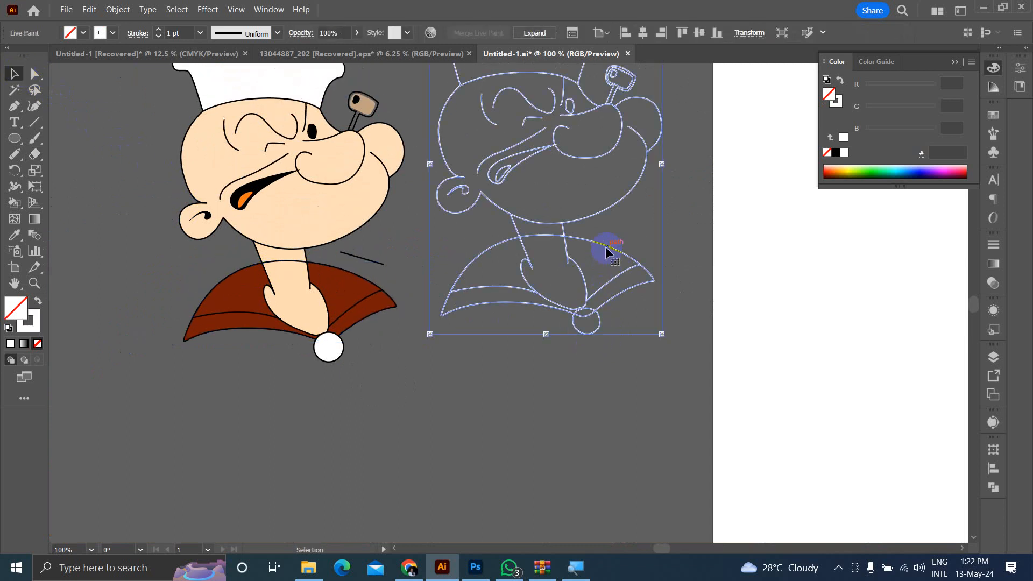
pyautogui.rightClick(605, 246)
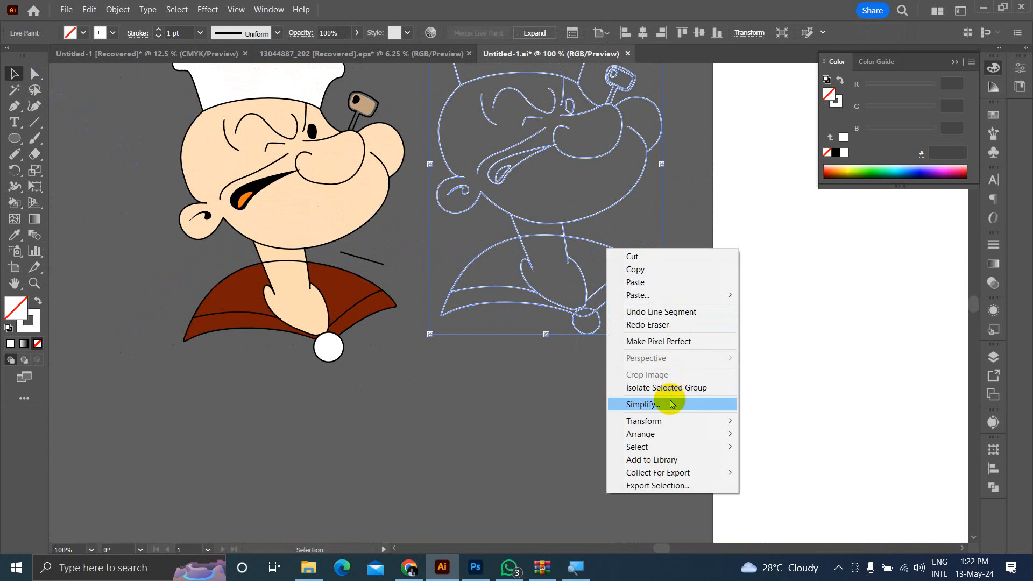
pyautogui.click(501, 357)
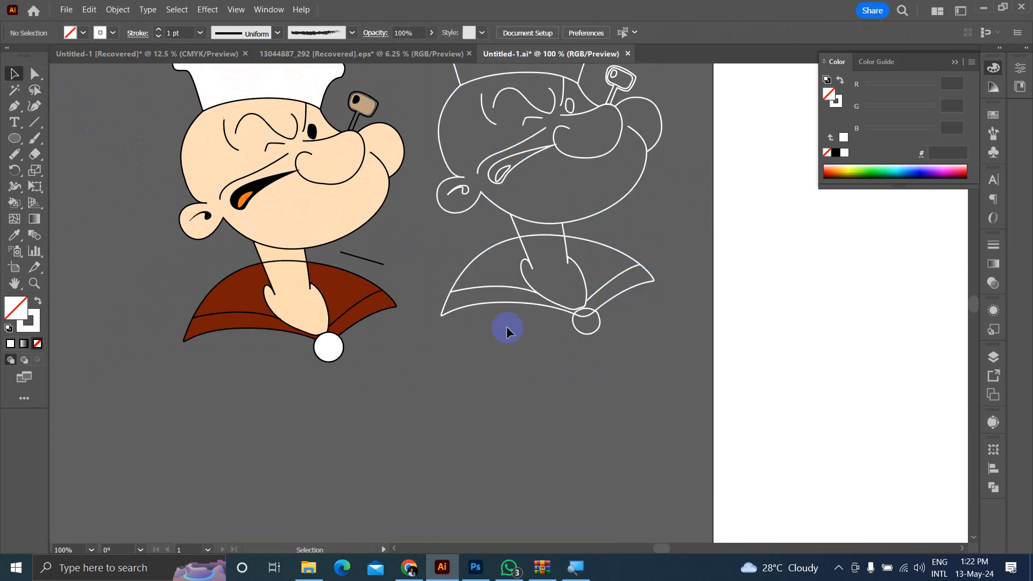
# Step: Apply Simplify to the paths of the white outline copy
pyautogui.hscroll(-2, 586, 250)
pyautogui.scroll(4, 679, 237)
pyautogui.scroll(-1, 560, 242)
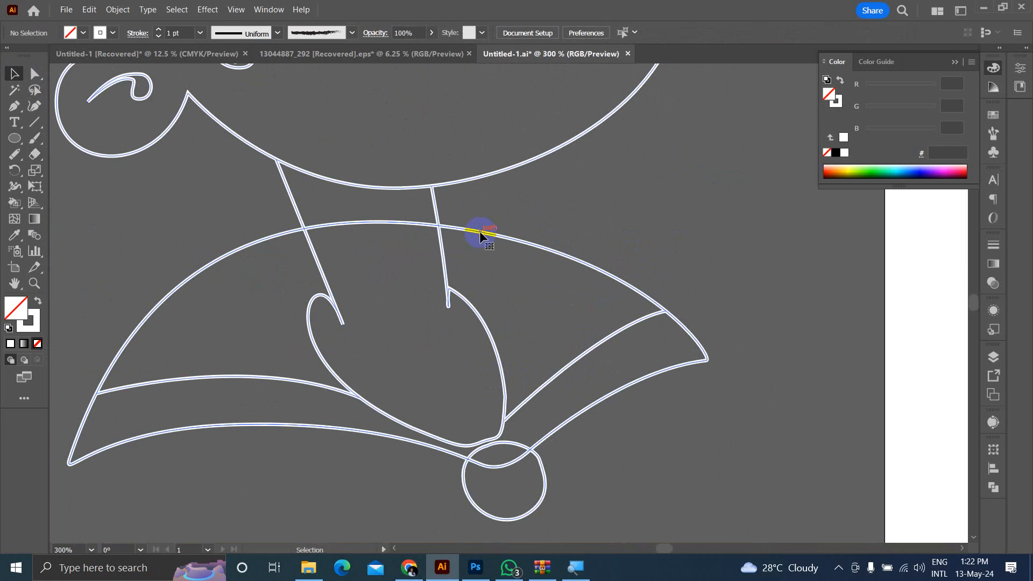
pyautogui.click(480, 235)
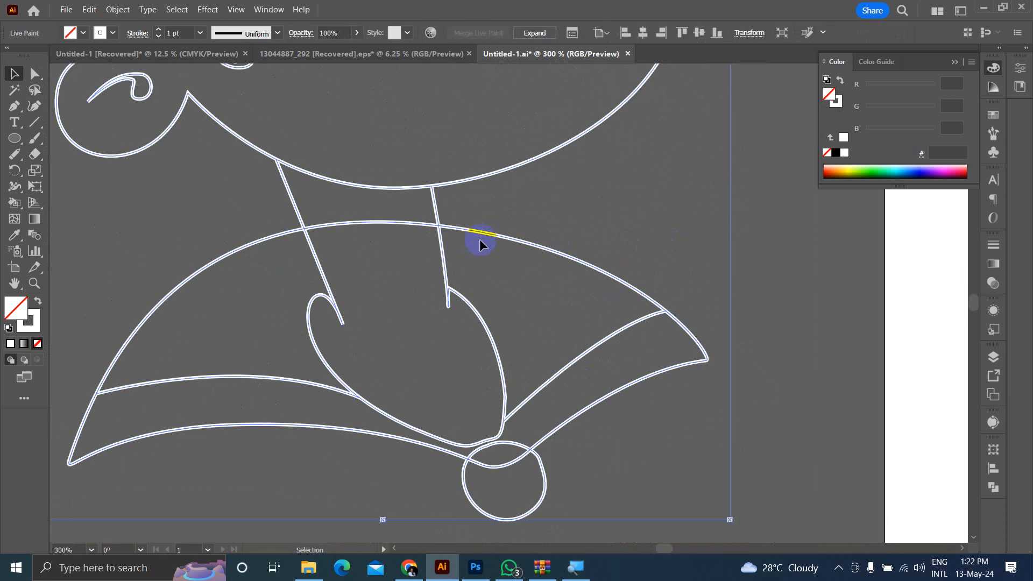
pyautogui.rightClick(456, 228)
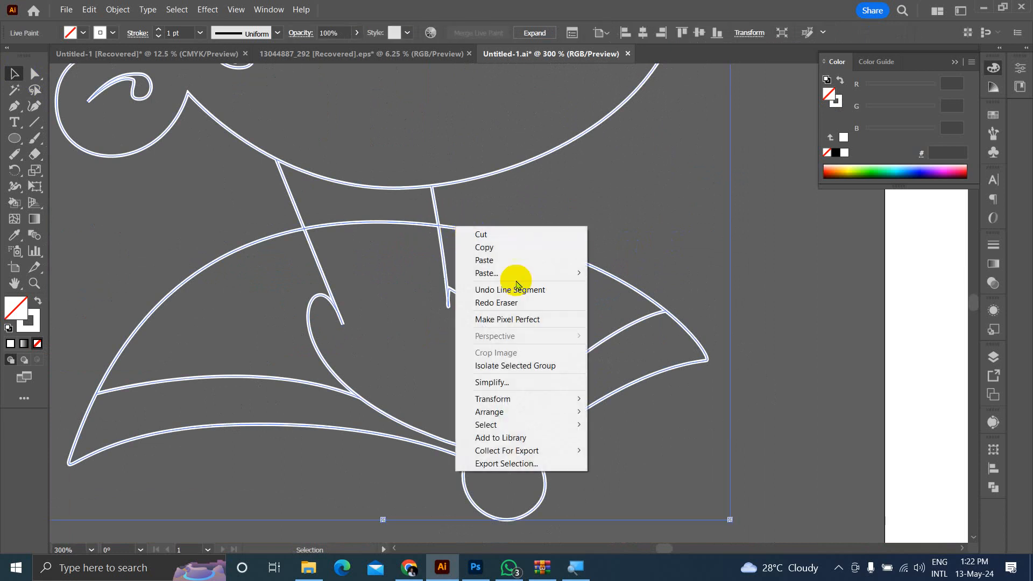
pyautogui.click(514, 383)
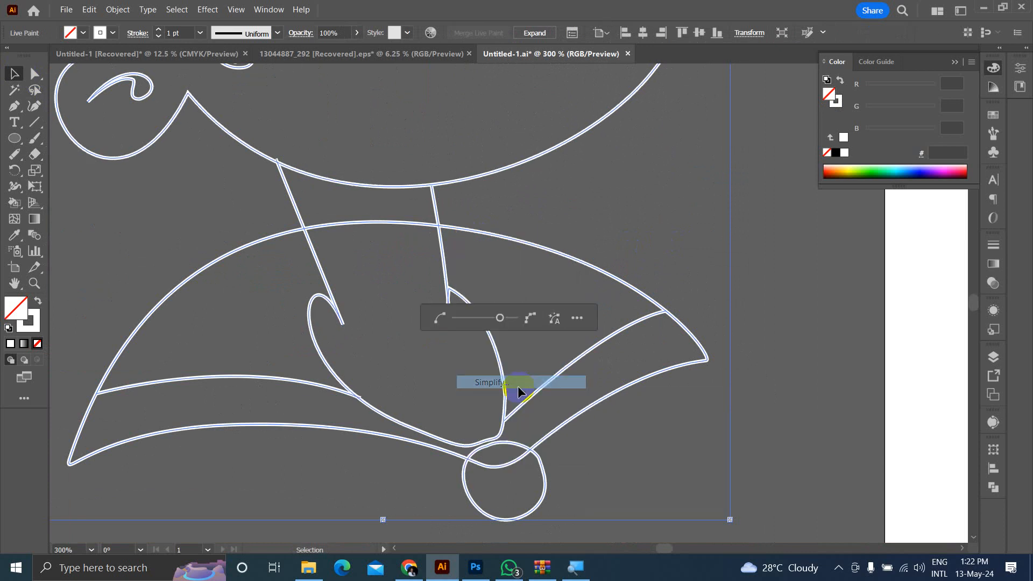
pyautogui.click(506, 242)
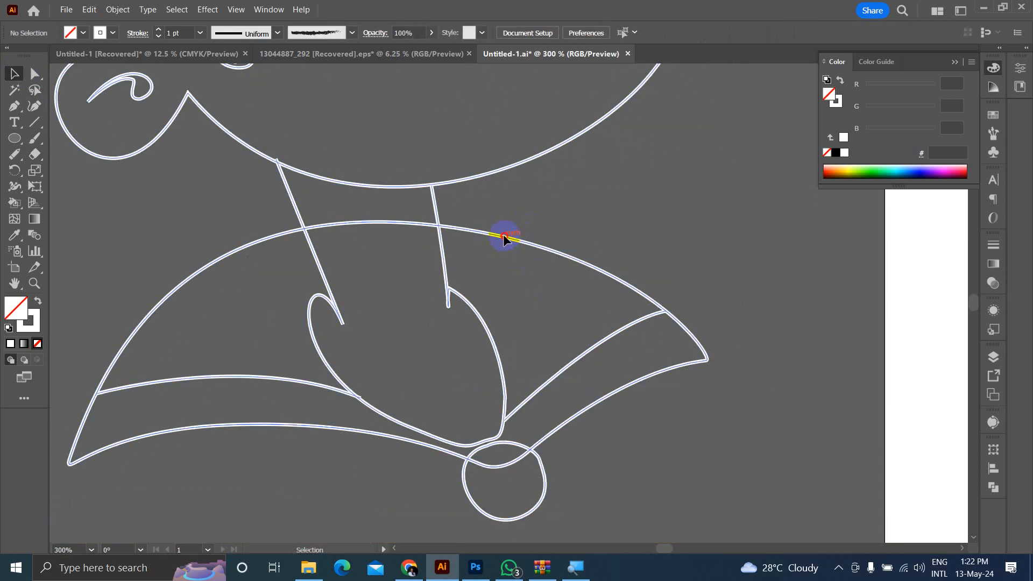
# Step: Look through the available commands for the white outline copy, checking at several points around its collar
pyautogui.rightClick(504, 241)
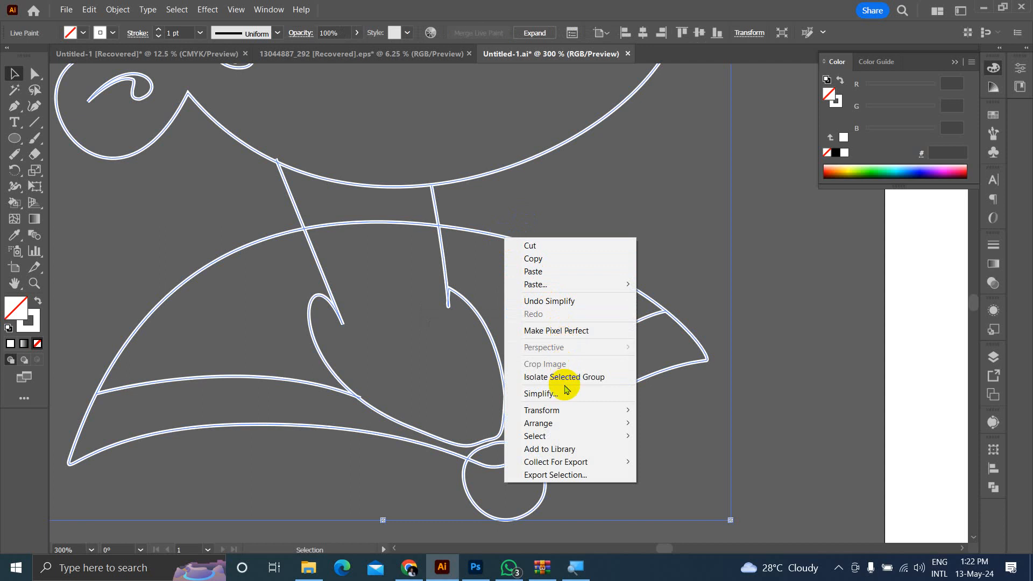
pyautogui.click(453, 234)
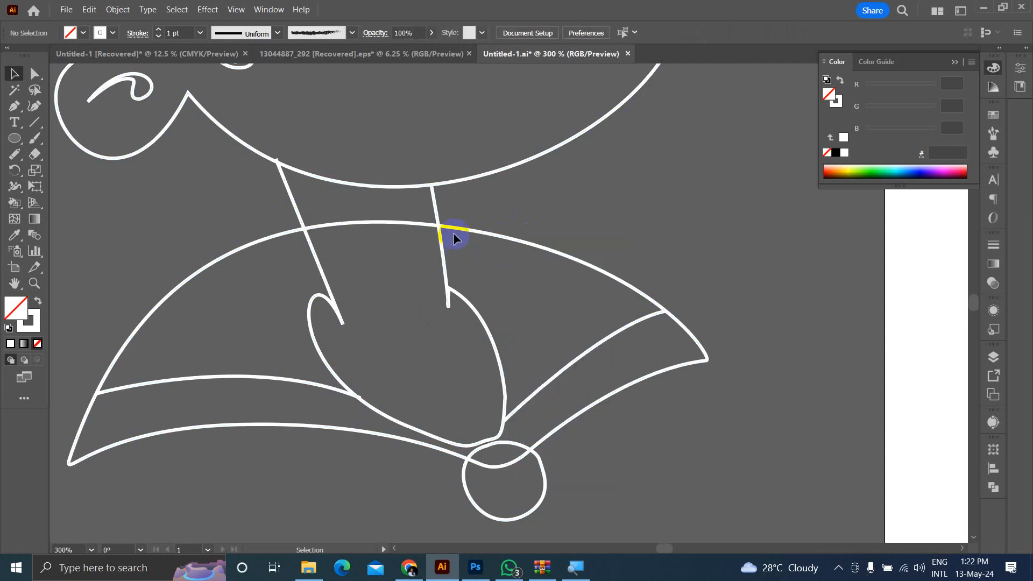
pyautogui.rightClick(450, 227)
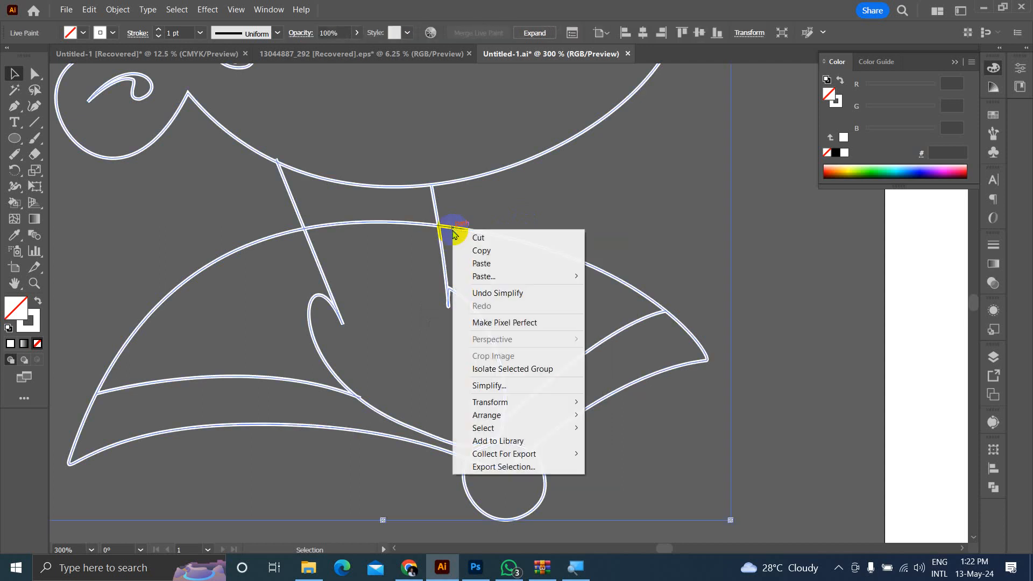
pyautogui.click(530, 368)
pyautogui.press('Escape')
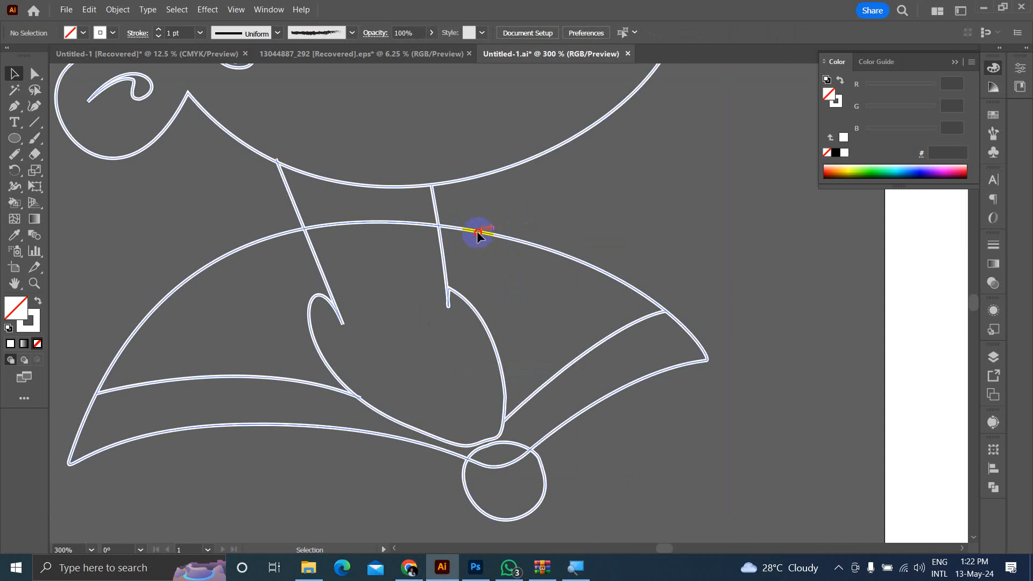
pyautogui.click(478, 235)
pyautogui.rightClick(547, 311)
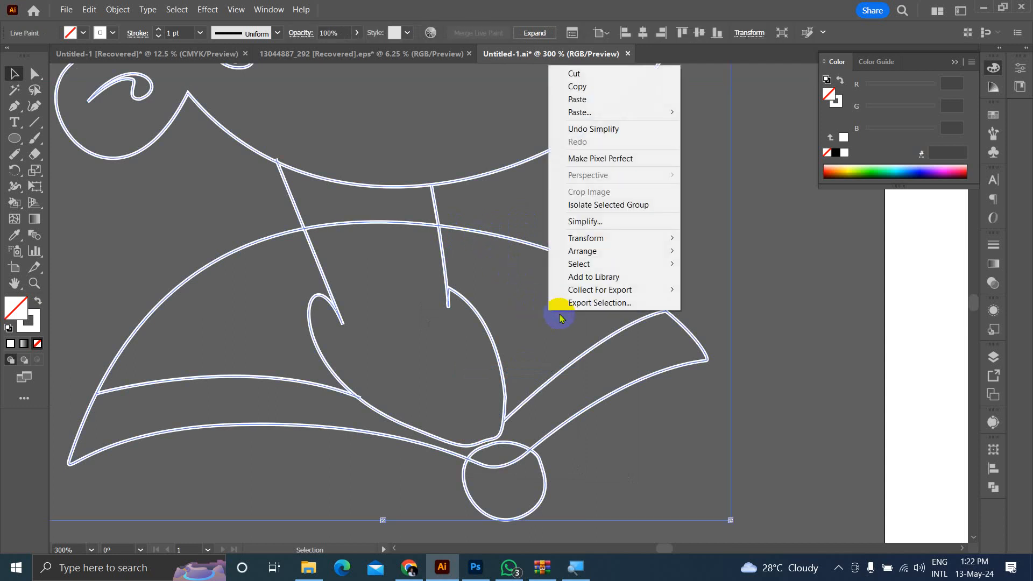
pyautogui.scroll(-4, 505, 235)
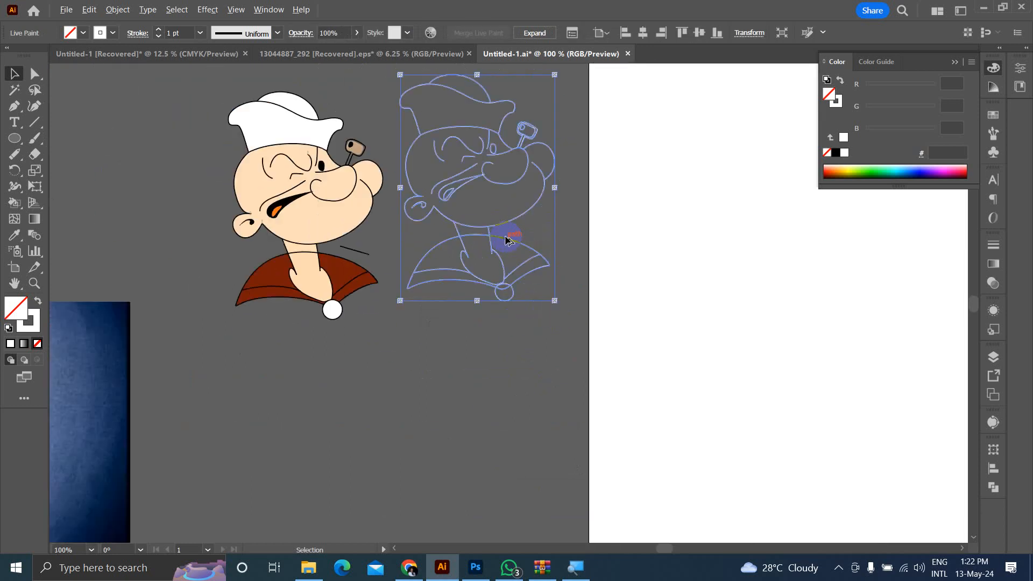
pyautogui.rightClick(507, 240)
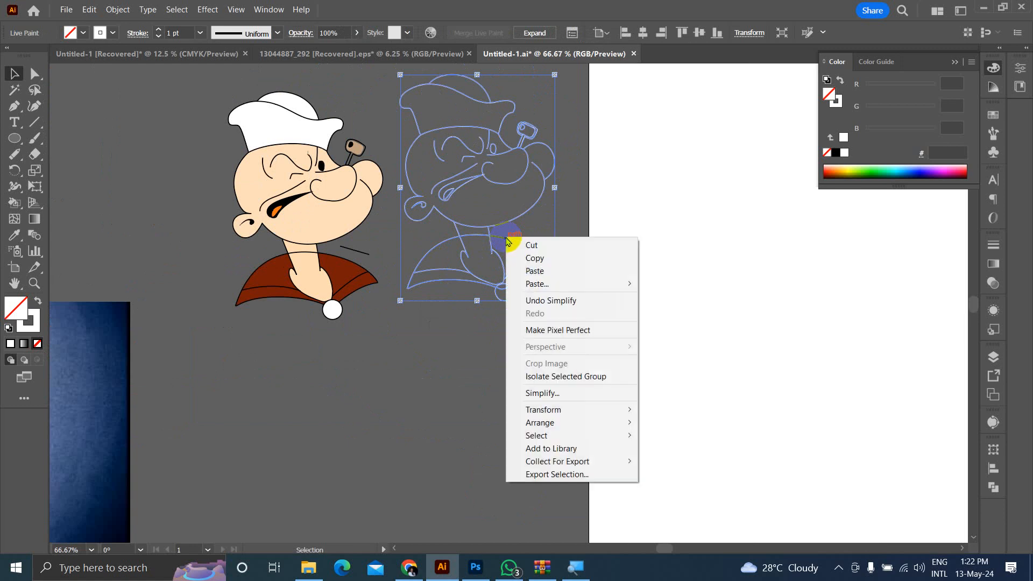
# Step: Isolate the white outline copy's Live Paint group and check the commands available for its collar outline
pyautogui.doubleClick(477, 237)
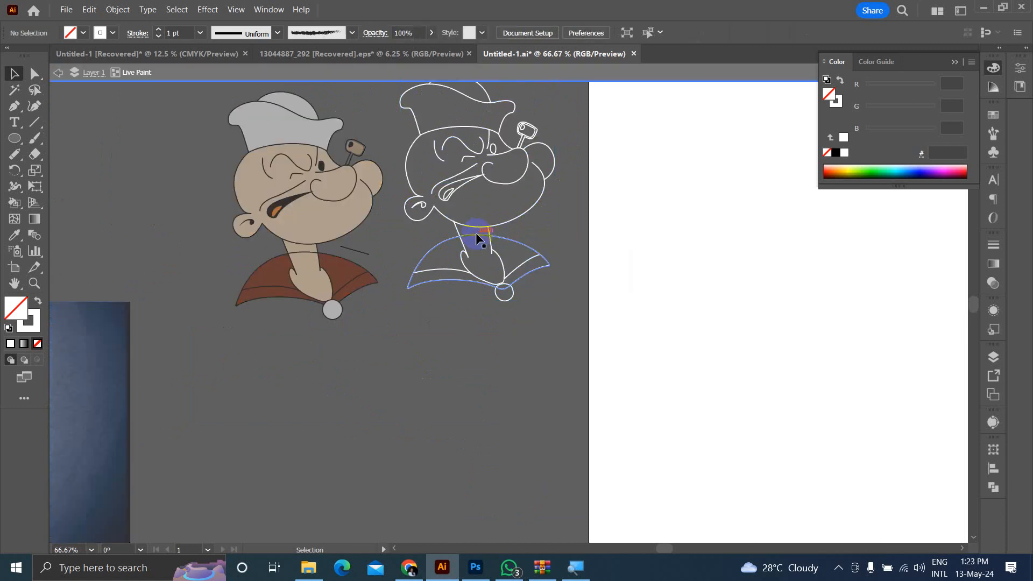
pyautogui.click(476, 234)
pyautogui.rightClick(478, 237)
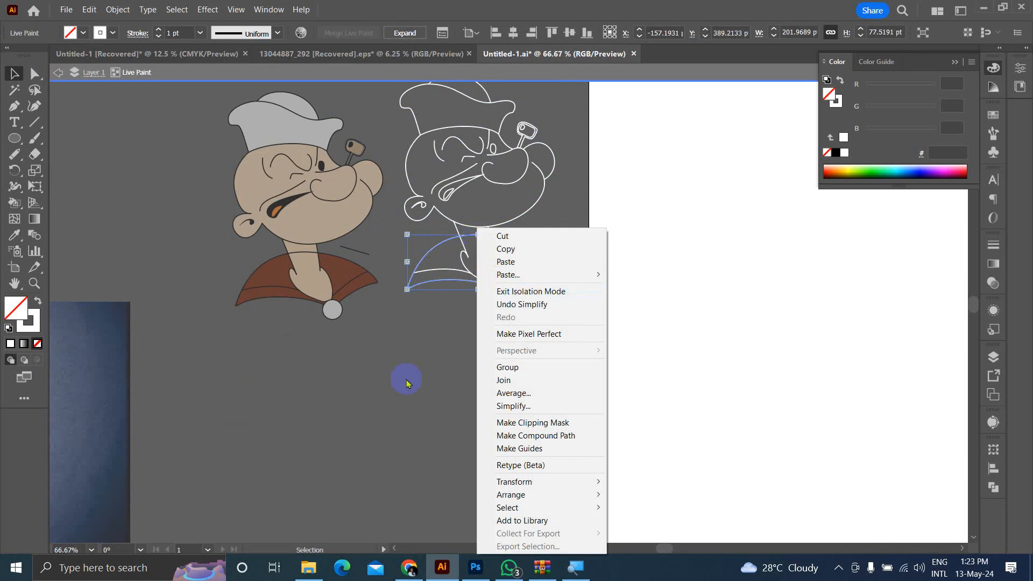
pyautogui.click(374, 351)
# Step: Leave isolation of the outline copy, isolate the coloured Popeye Live Paint group and select its left neck line
pyautogui.scroll(5, 322, 277)
pyautogui.scroll(-4, 323, 277)
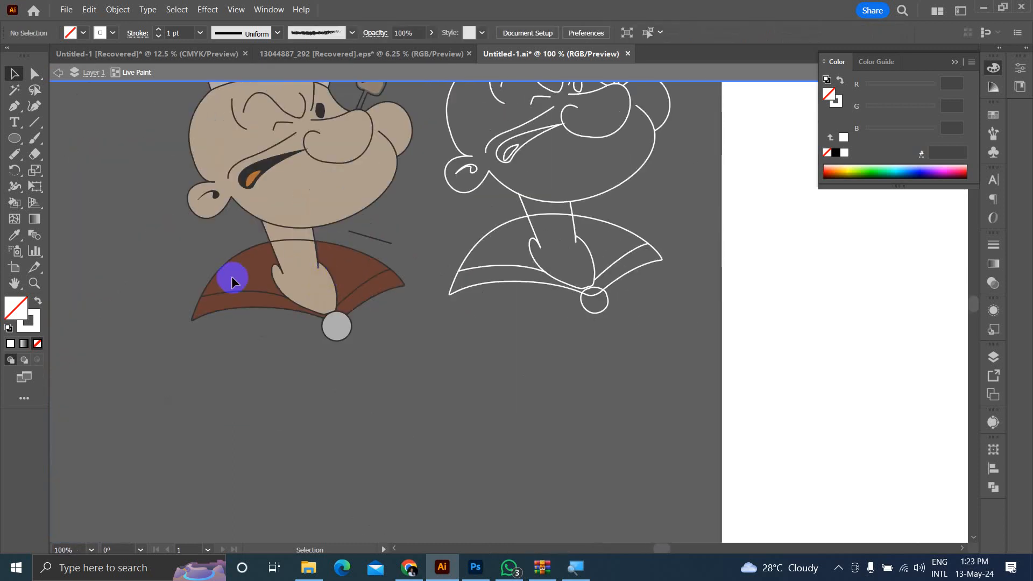
pyautogui.scroll(3, 244, 337)
pyautogui.doubleClick(188, 204)
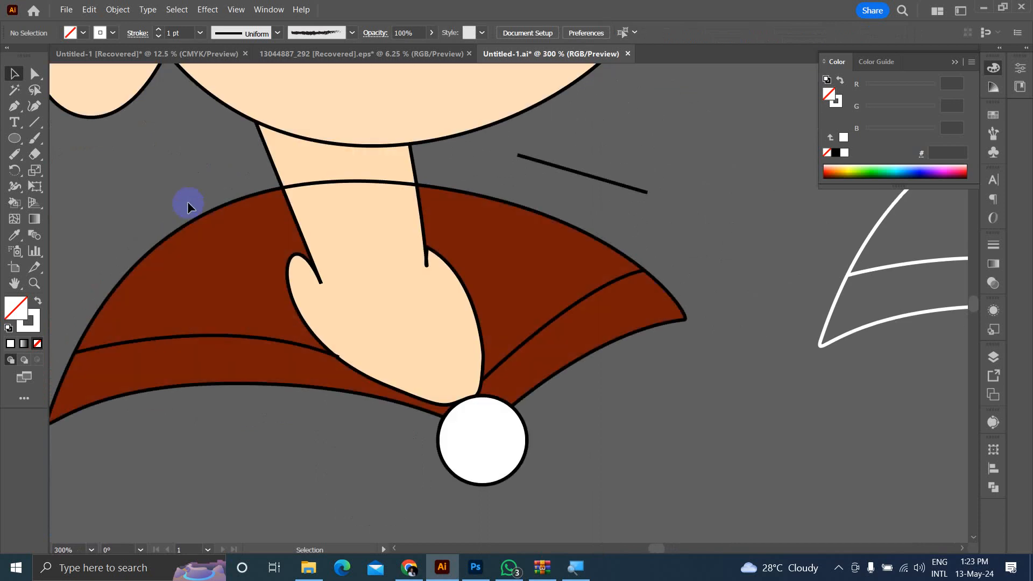
pyautogui.click(308, 248)
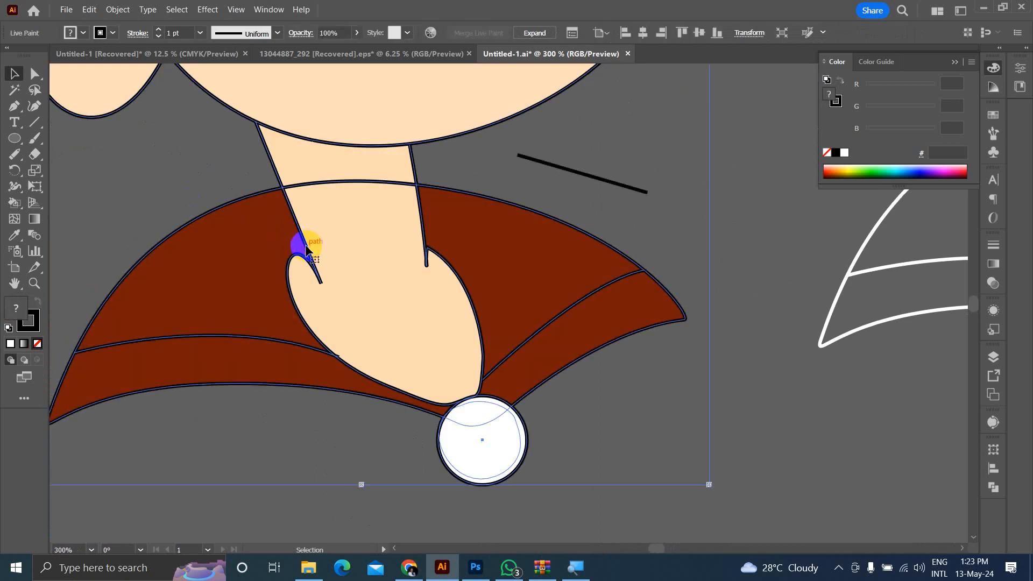
pyautogui.doubleClick(307, 248)
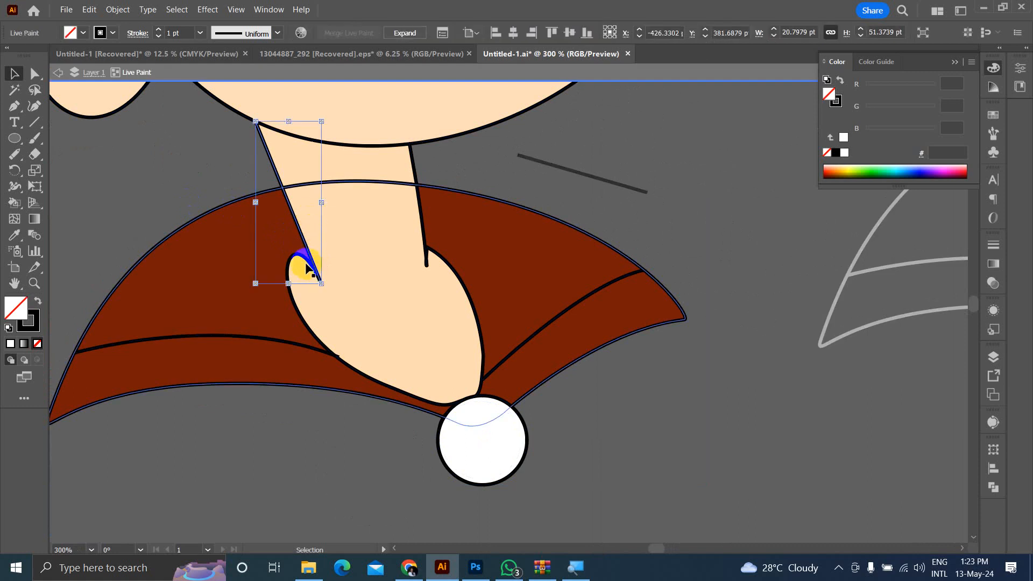
# Step: Select the two neck lines and the chest outline together inside the isolated Live Paint group and clear the selection
pyautogui.click(303, 260)
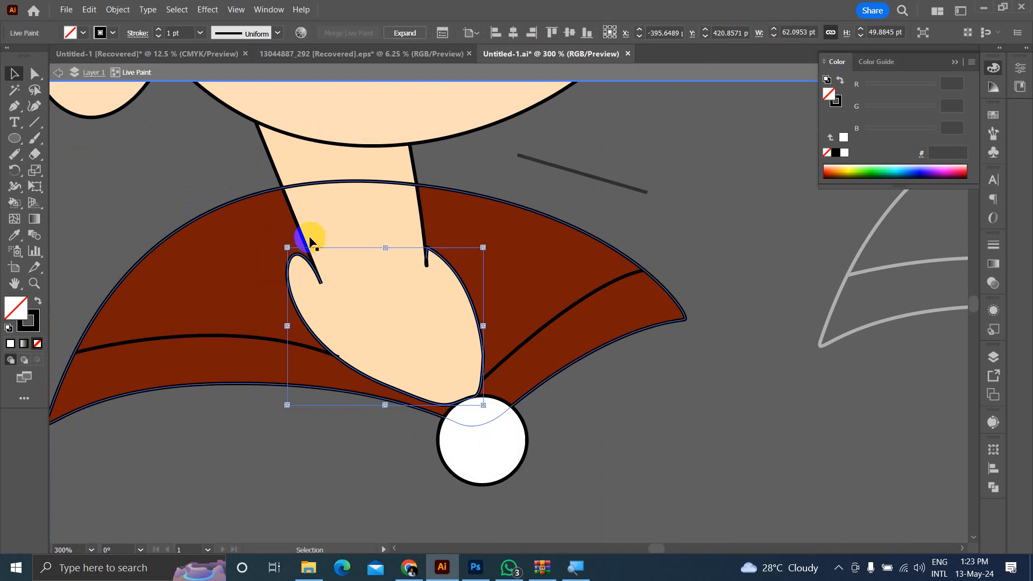
pyautogui.keyDown('shift'); pyautogui.click(302, 236); pyautogui.keyUp('shift')
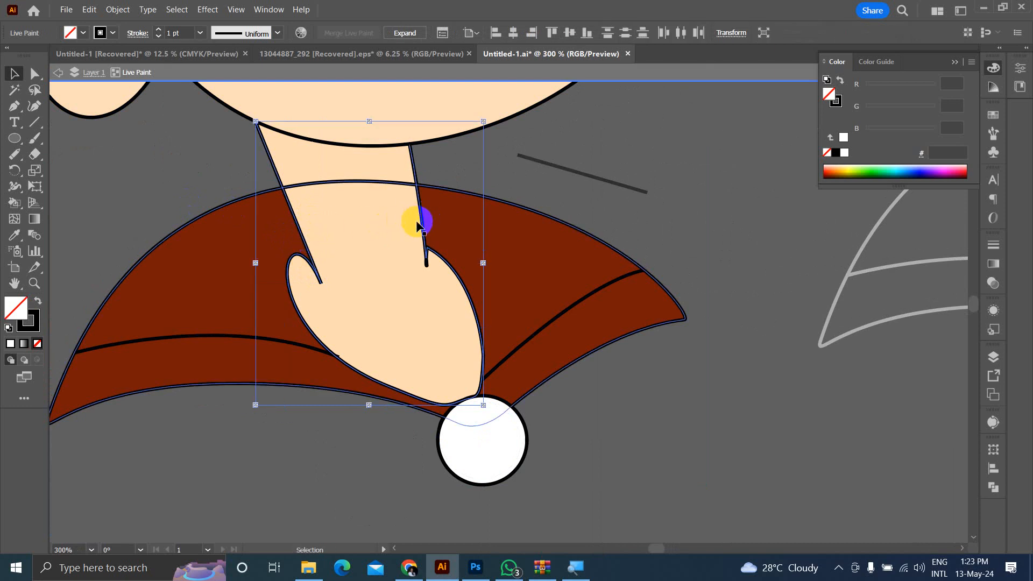
pyautogui.click(433, 226)
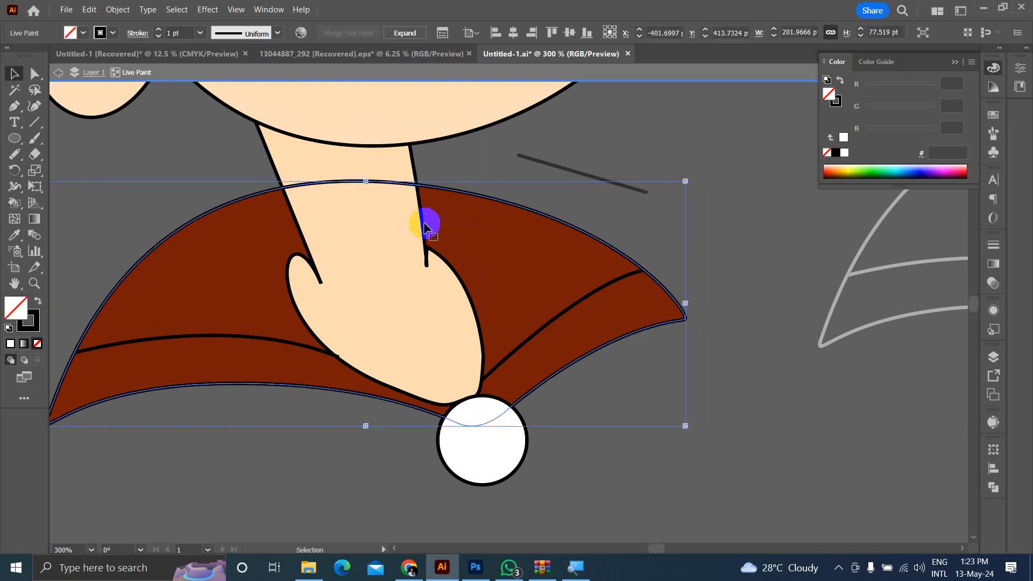
pyautogui.click(423, 227)
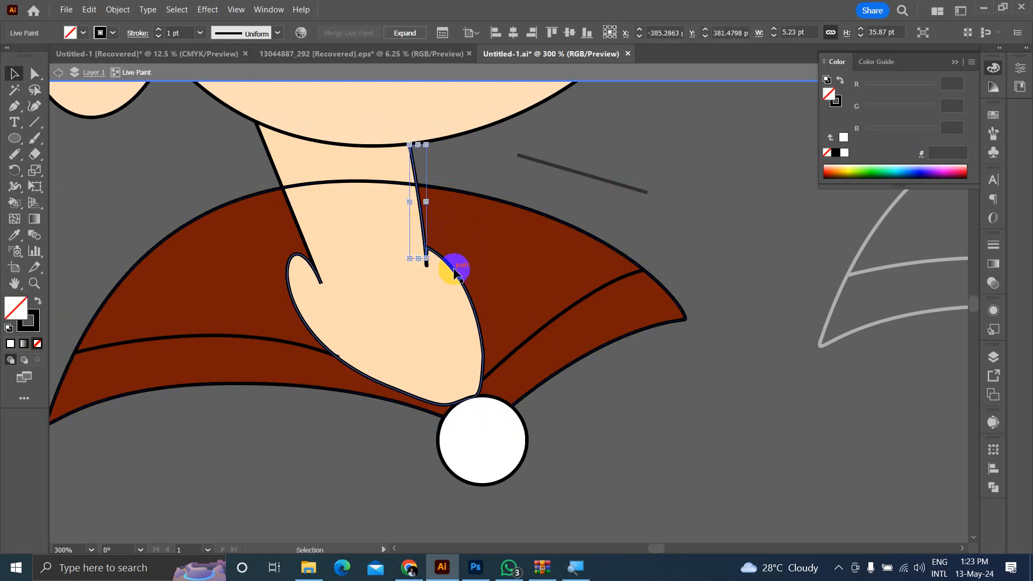
pyautogui.click(450, 269)
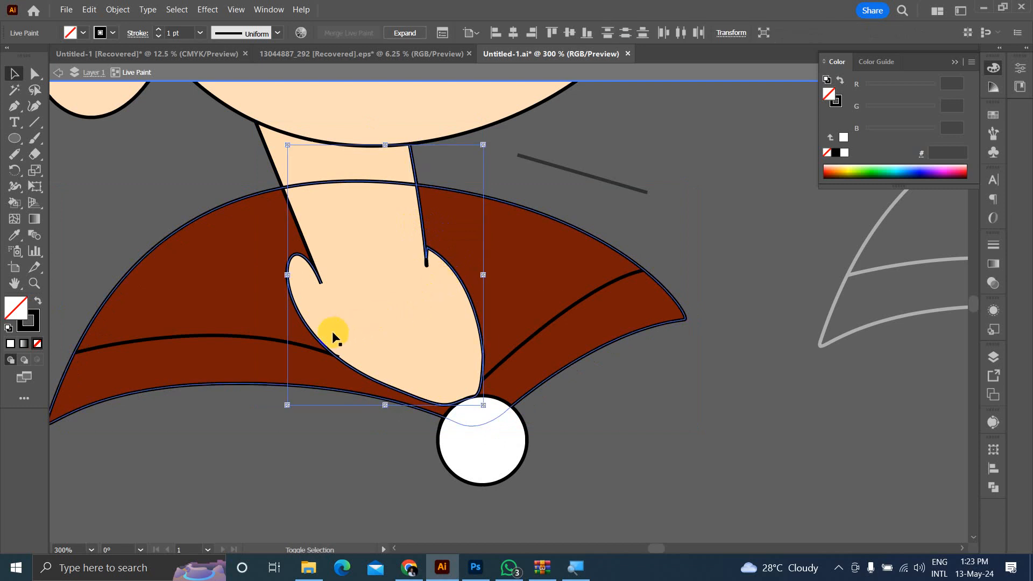
pyautogui.keyDown('shift'); pyautogui.click(305, 254); pyautogui.keyUp('shift')
pyautogui.moveTo(305, 255)
pyautogui.mouseDown()
pyautogui.moveTo(318, 290)
pyautogui.moveTo(199, 359)
pyautogui.moveTo(196, 284)
pyautogui.moveTo(256, 266)
pyautogui.moveTo(302, 231)
pyautogui.moveTo(323, 260)
pyautogui.moveTo(307, 254)
pyautogui.mouseUp()
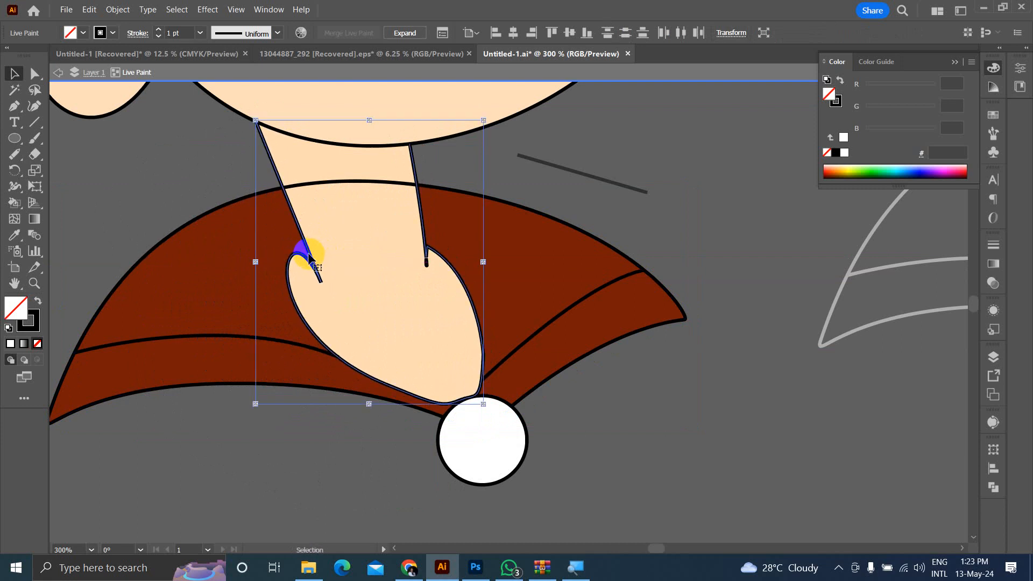
pyautogui.click(206, 425)
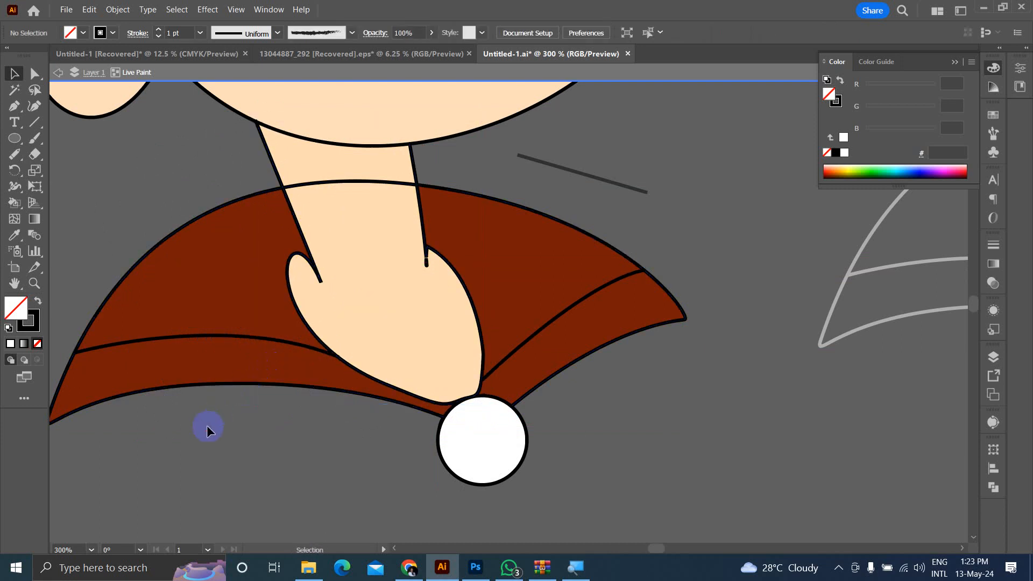
# Step: Leave isolation of the coloured Popeye Live Paint group and inspect the white outline copy
pyautogui.scroll(-5, 230, 422)
pyautogui.scroll(-2, 329, 378)
pyautogui.scroll(4, 365, 370)
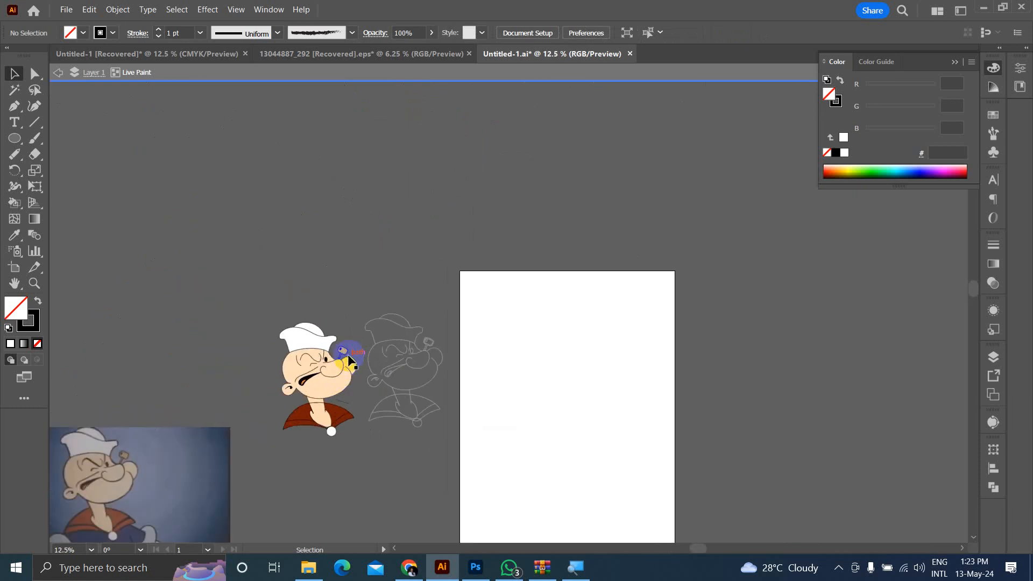
pyautogui.scroll(-3, 344, 372)
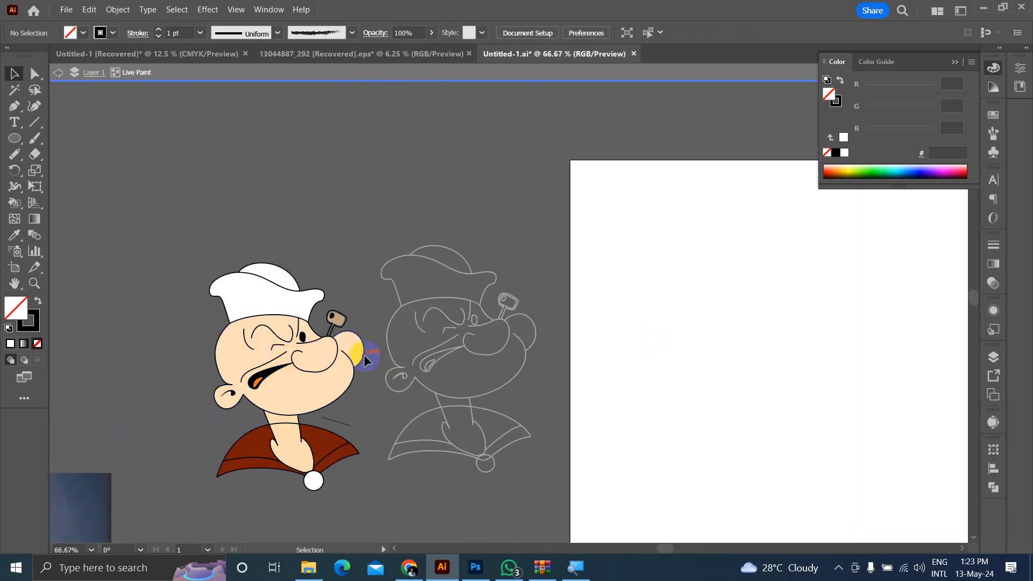
pyautogui.scroll(-2, 433, 318)
pyautogui.doubleClick(367, 433)
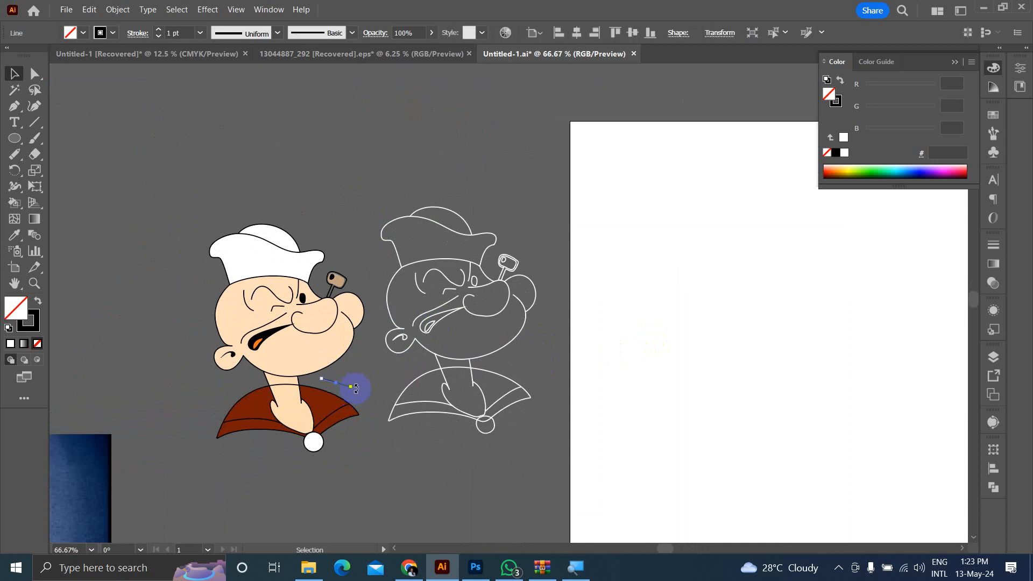
pyautogui.scroll(5, 471, 332)
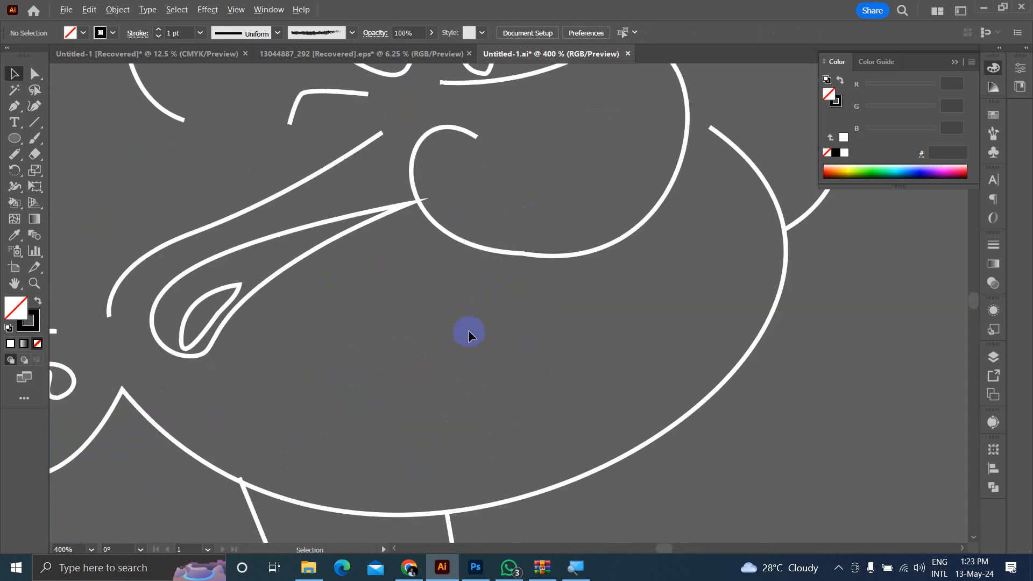
pyautogui.scroll(-3, 463, 324)
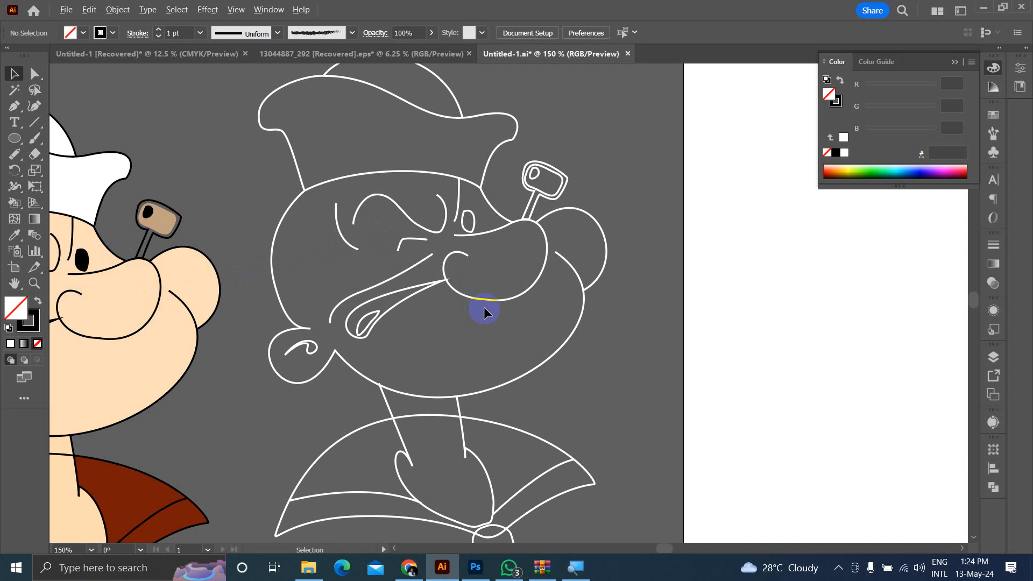
pyautogui.scroll(-5, 484, 307)
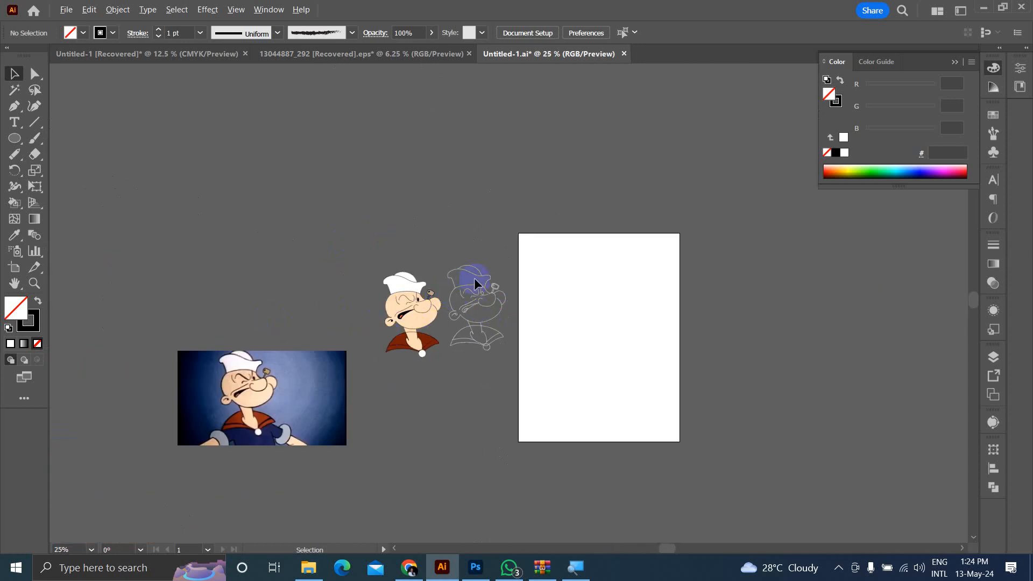
# Step: Trace the collar's lower edge on the reference photo with the Pen tool, from the left tip across the white button to the right tip
pyautogui.scroll(1, 406, 321)
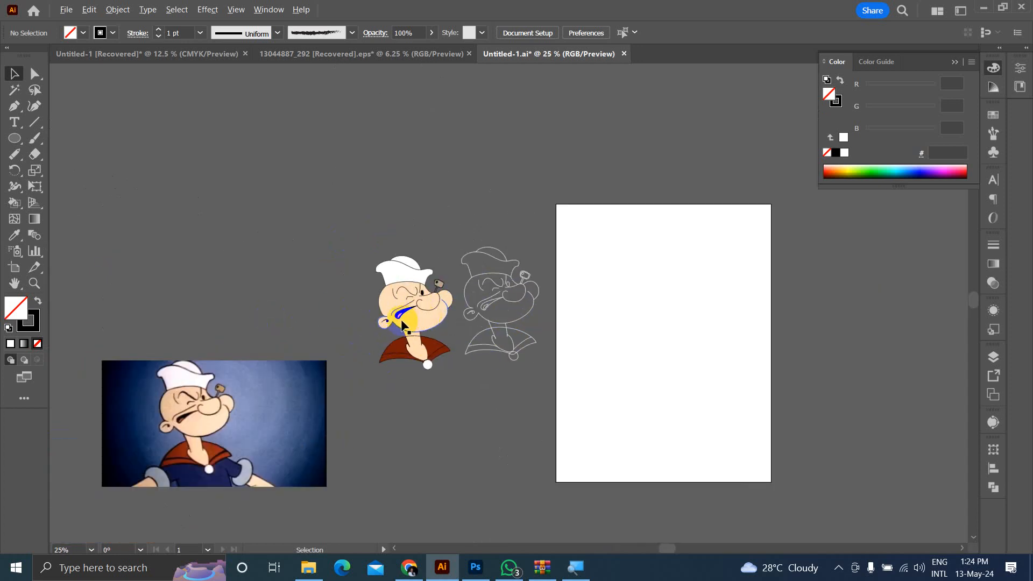
pyautogui.scroll(-3, 407, 320)
pyautogui.scroll(6, 345, 396)
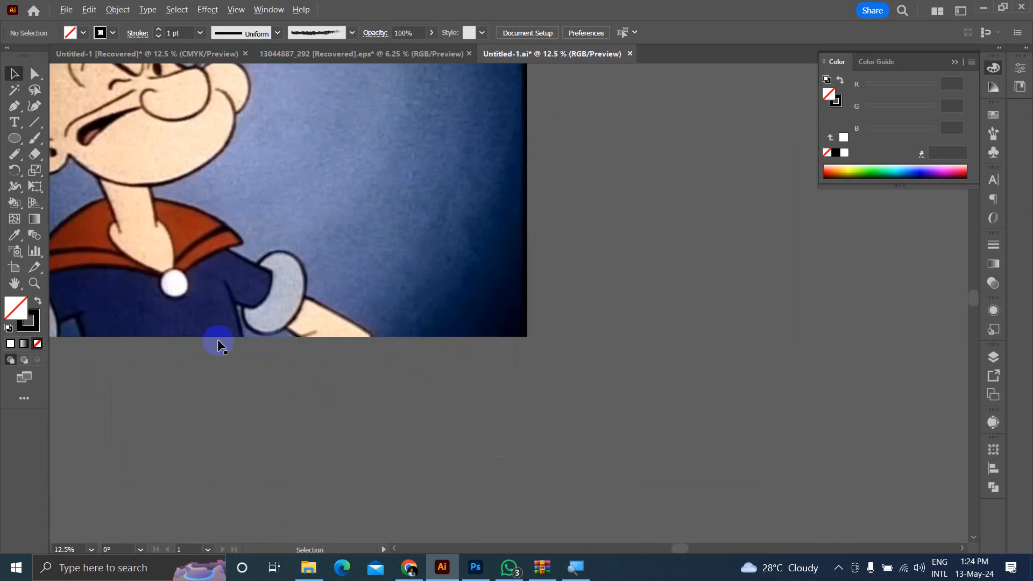
pyautogui.scroll(2, 99, 249)
pyautogui.scroll(-2, 162, 286)
pyautogui.scroll(1, 86, 216)
pyautogui.scroll(1, 86, 211)
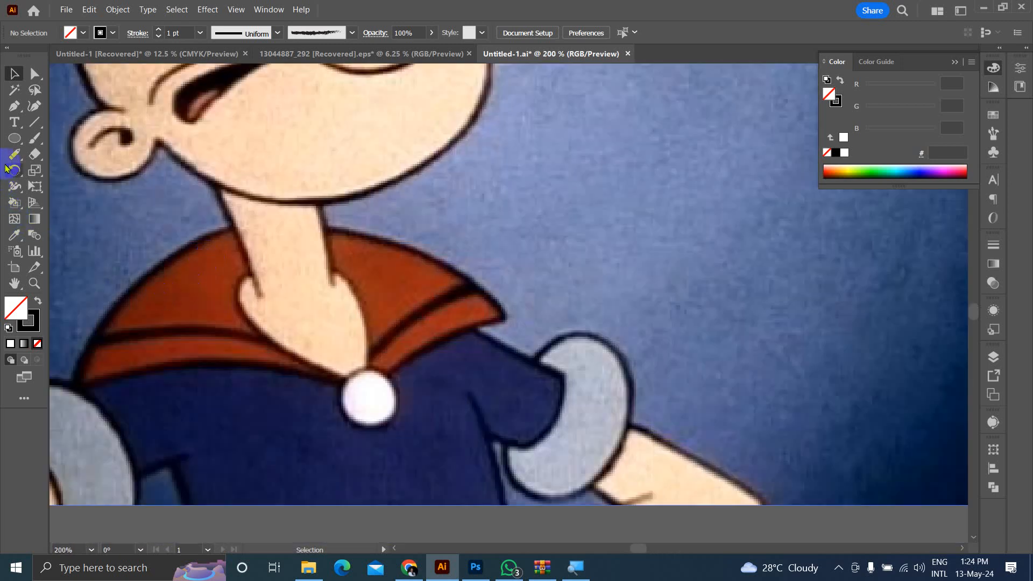
pyautogui.press('p')
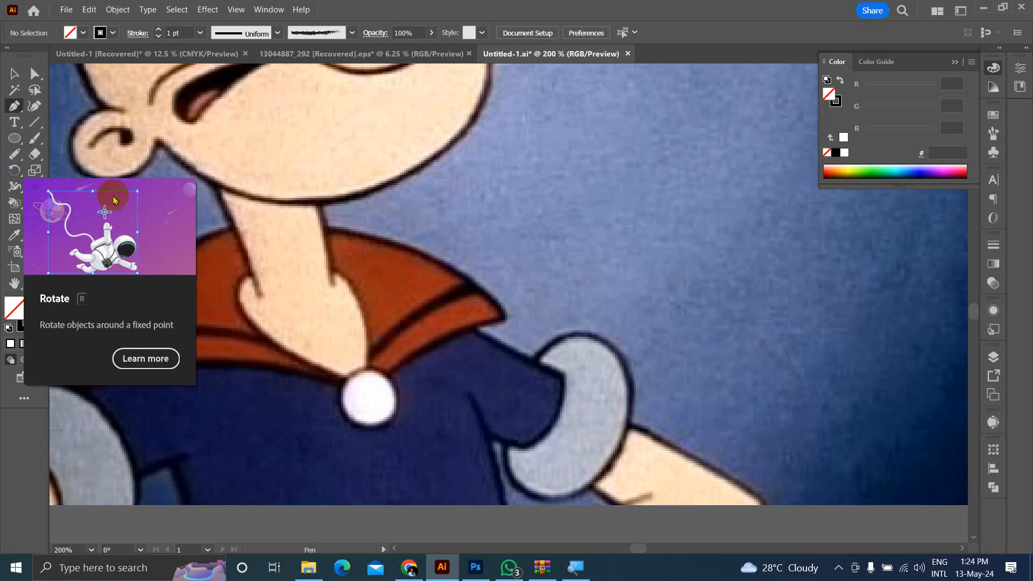
pyautogui.click(76, 388)
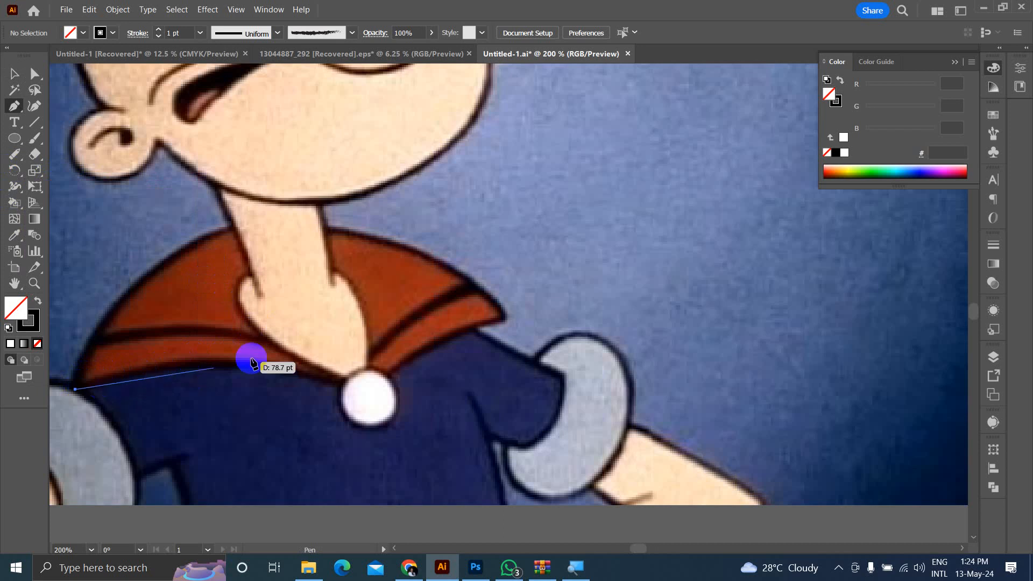
pyautogui.moveTo(348, 384); pyautogui.dragTo(481, 427)
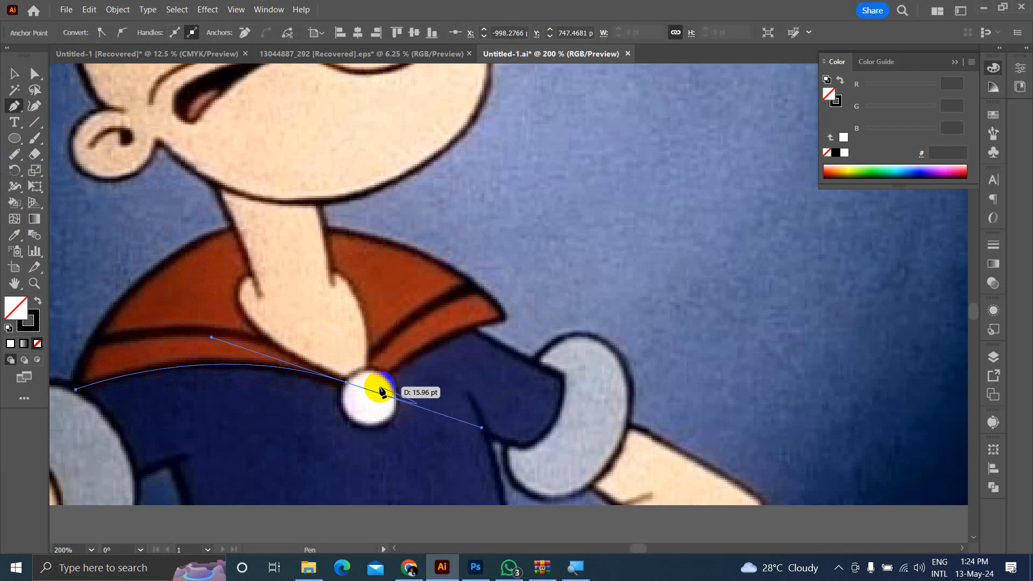
pyautogui.click(481, 427)
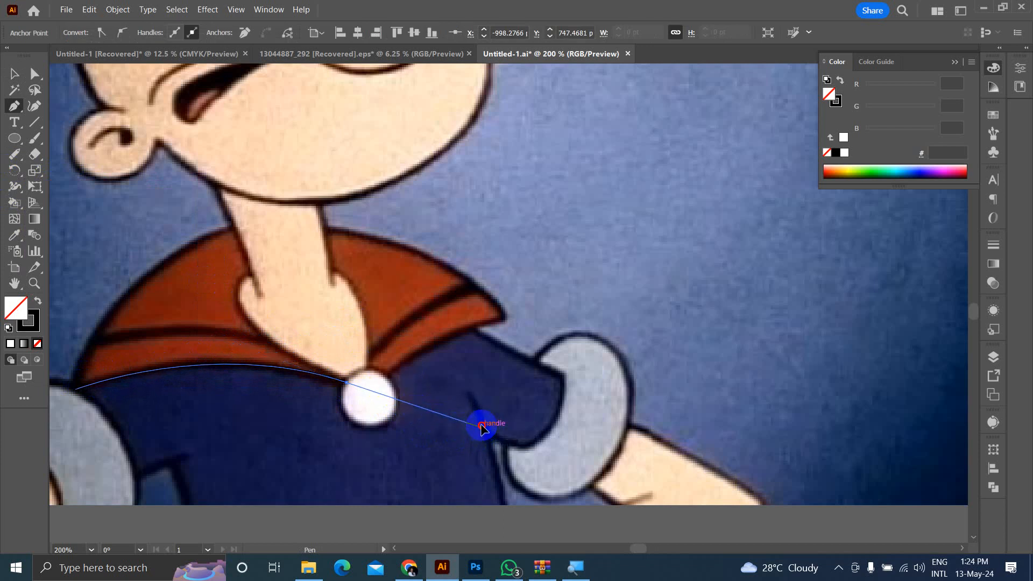
pyautogui.hotkey('ctrl', 'z')
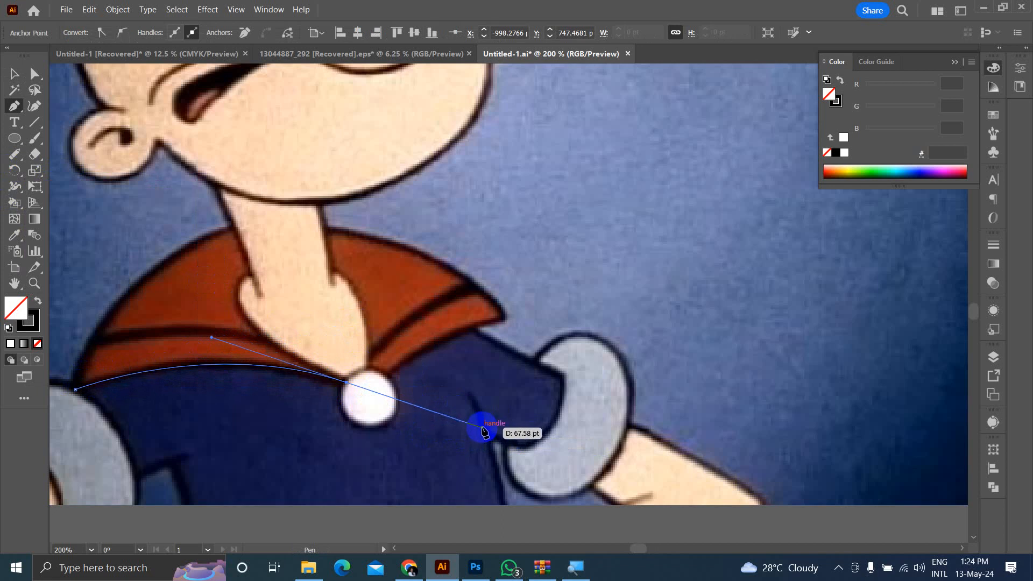
pyautogui.moveTo(480, 429); pyautogui.dragTo(371, 389)
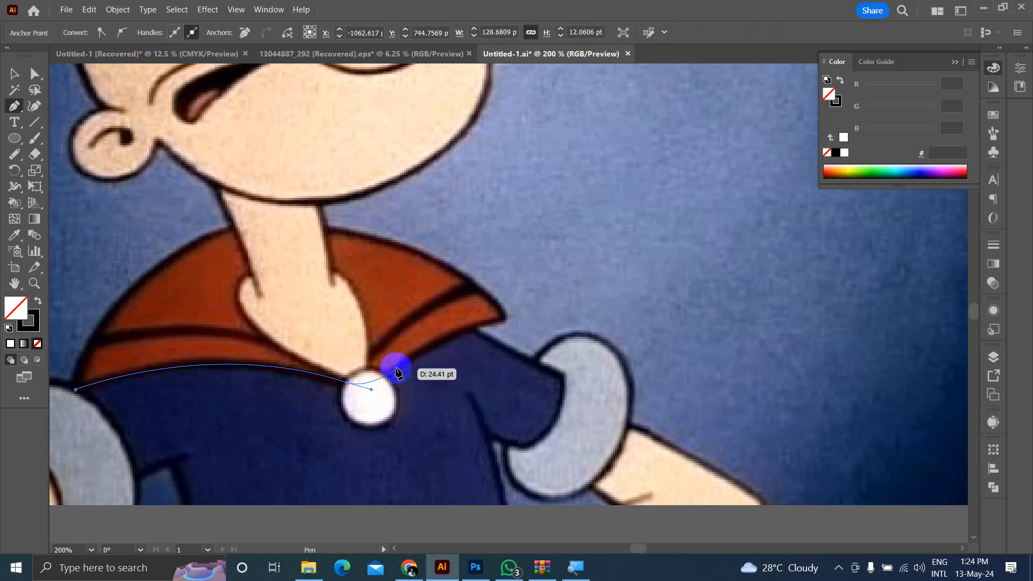
pyautogui.click(394, 371)
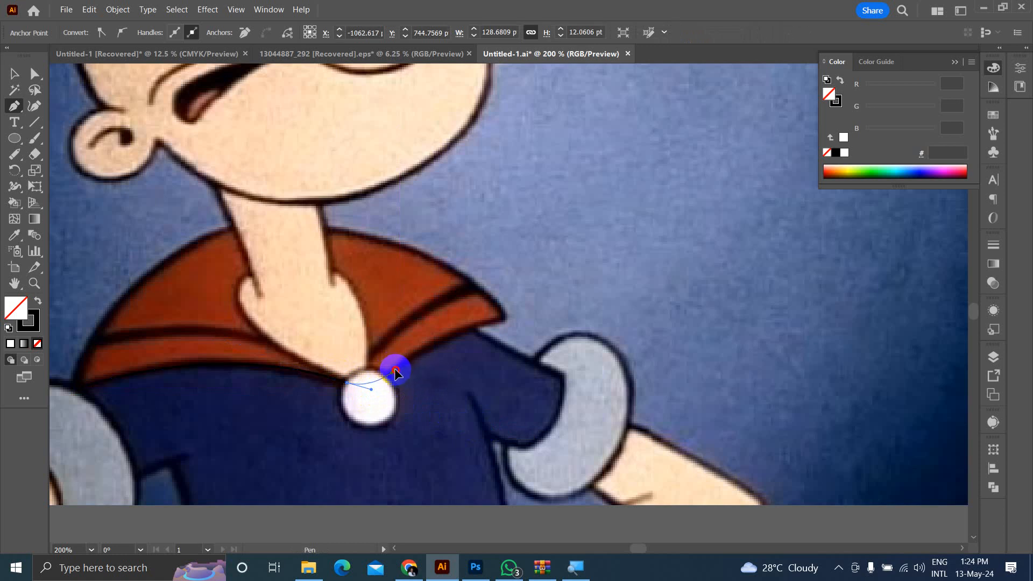
pyautogui.moveTo(399, 368); pyautogui.dragTo(400, 365)
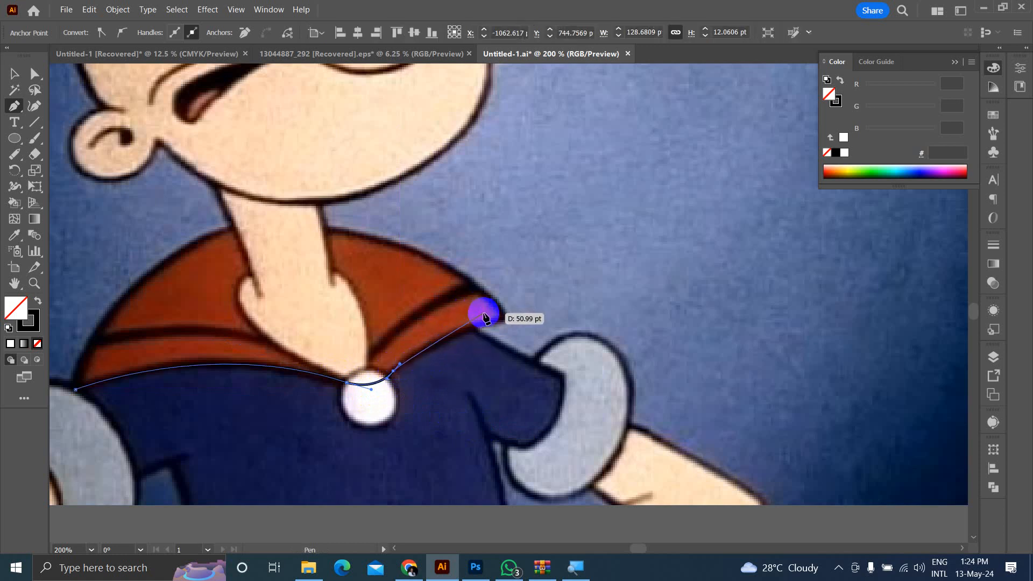
pyautogui.moveTo(503, 319)
pyautogui.mouseDown()
pyautogui.moveTo(553, 315)
pyautogui.moveTo(491, 302)
pyautogui.moveTo(501, 304)
pyautogui.mouseUp()
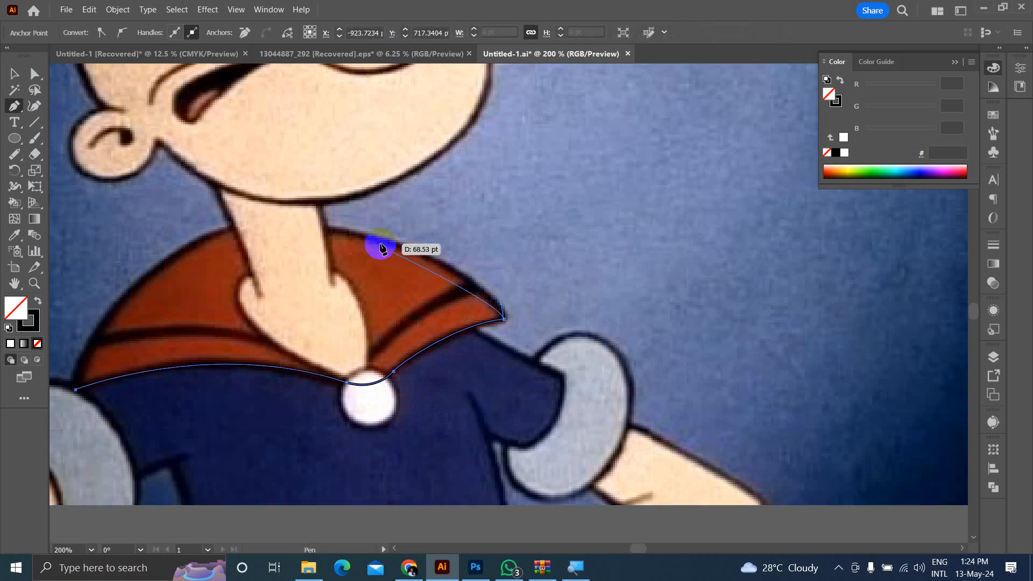
# Step: Trace the collar's upper edge from the right tip across the neck to the left tip, closing and deselecting the path
pyautogui.moveTo(324, 228); pyautogui.dragTo(209, 227)
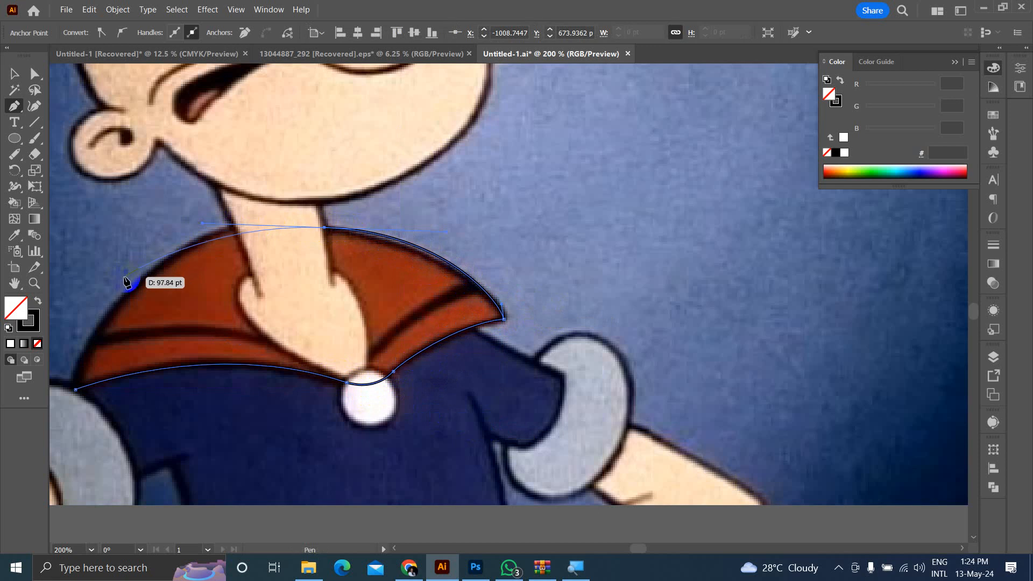
pyautogui.click(100, 322)
pyautogui.moveTo(100, 322); pyautogui.dragTo(393, 373)
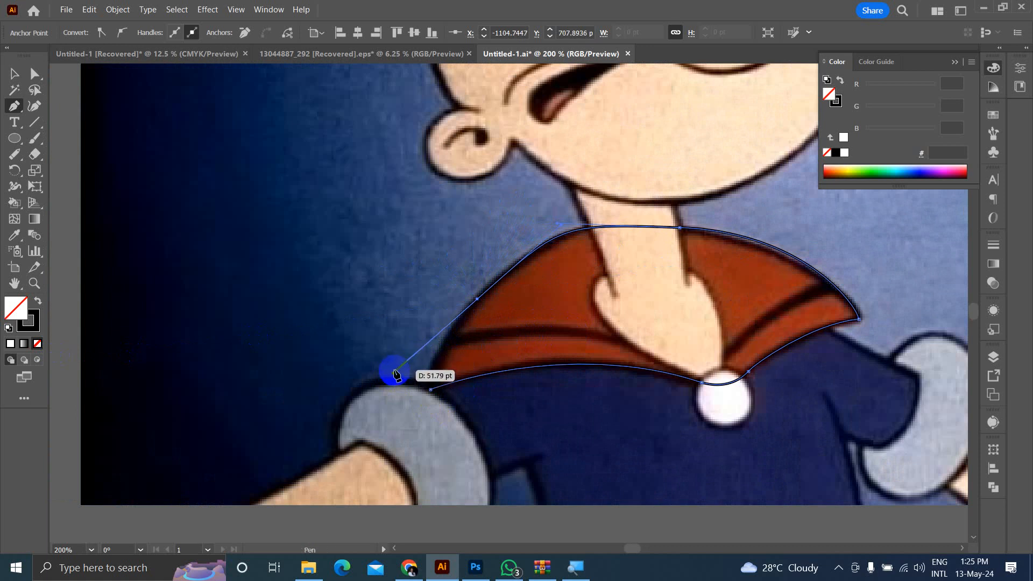
pyautogui.moveTo(395, 375); pyautogui.dragTo(442, 335)
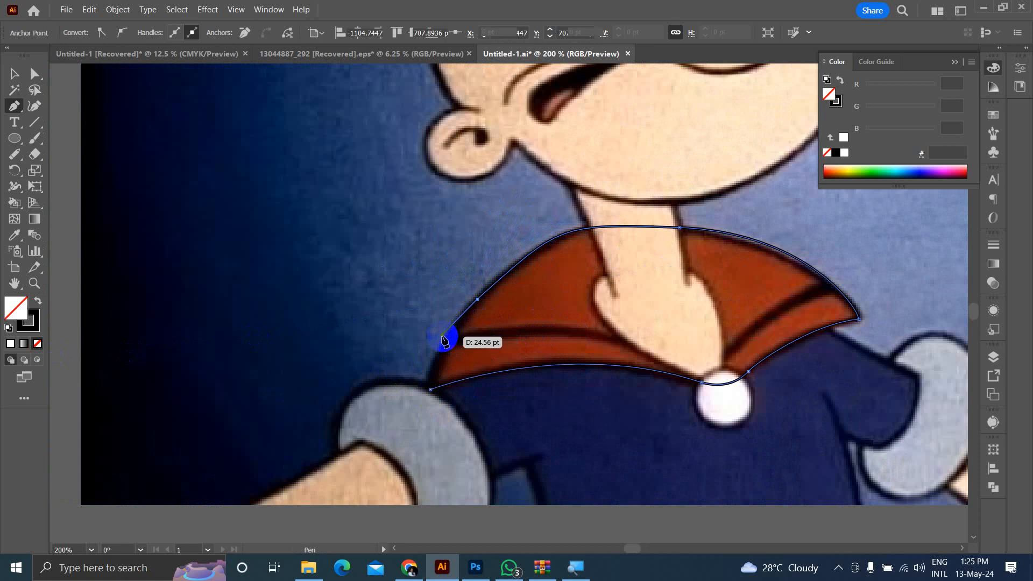
pyautogui.click(431, 389)
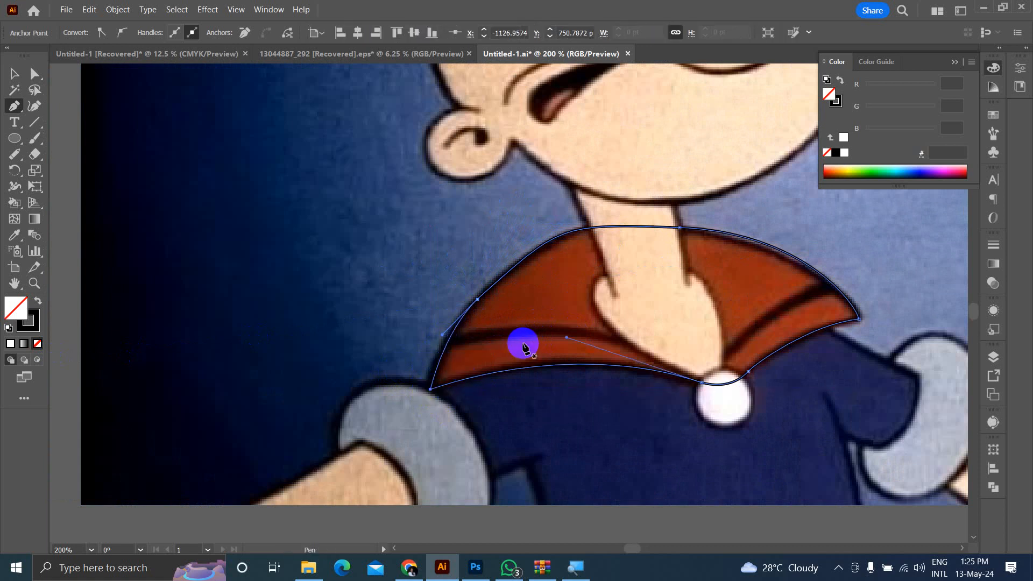
pyautogui.press('ctrl')
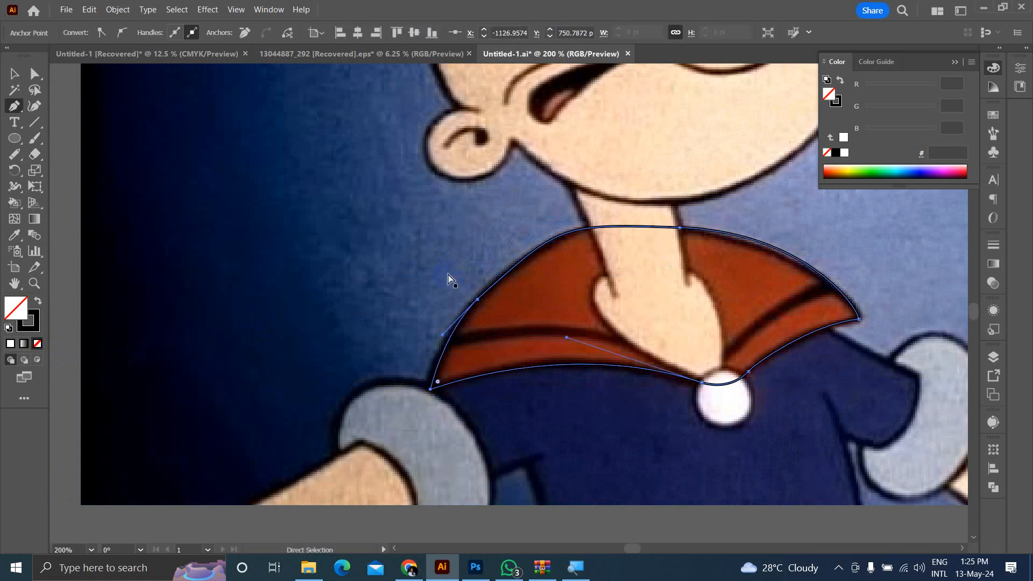
pyautogui.keyDown('ctrl'); pyautogui.click(449, 279); pyautogui.keyUp('ctrl')
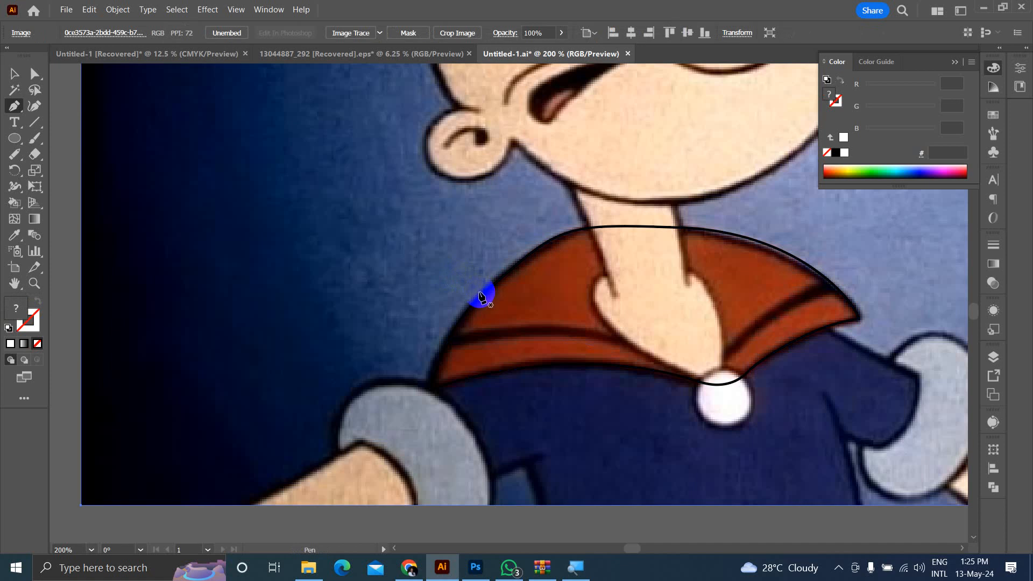
# Step: Trace the collar's stripe line with the Pen tool from the left edge down to the button and up to the right edge
pyautogui.moveTo(481, 296); pyautogui.dragTo(473, 342)
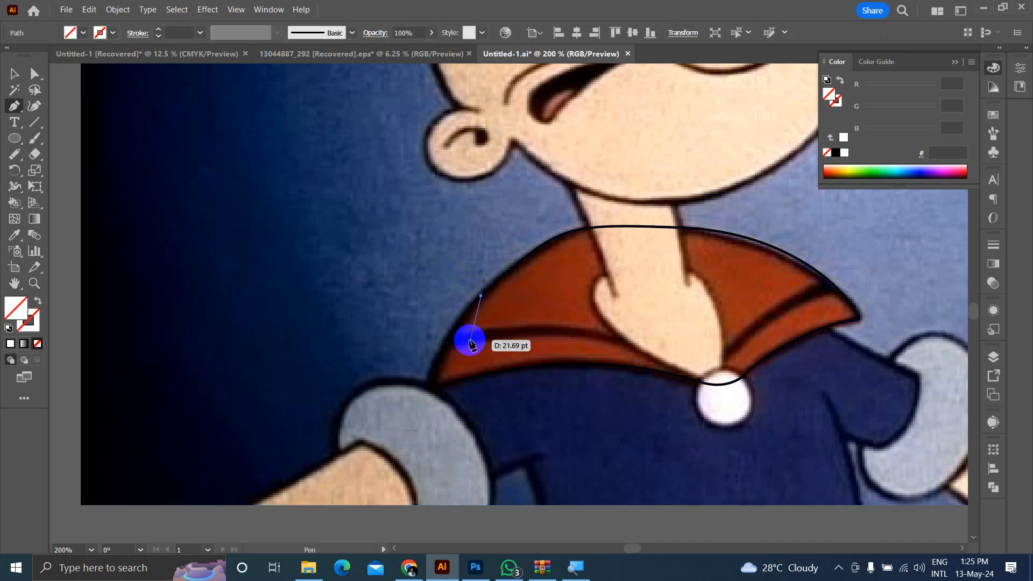
pyautogui.hotkey('ctrl', 'z')
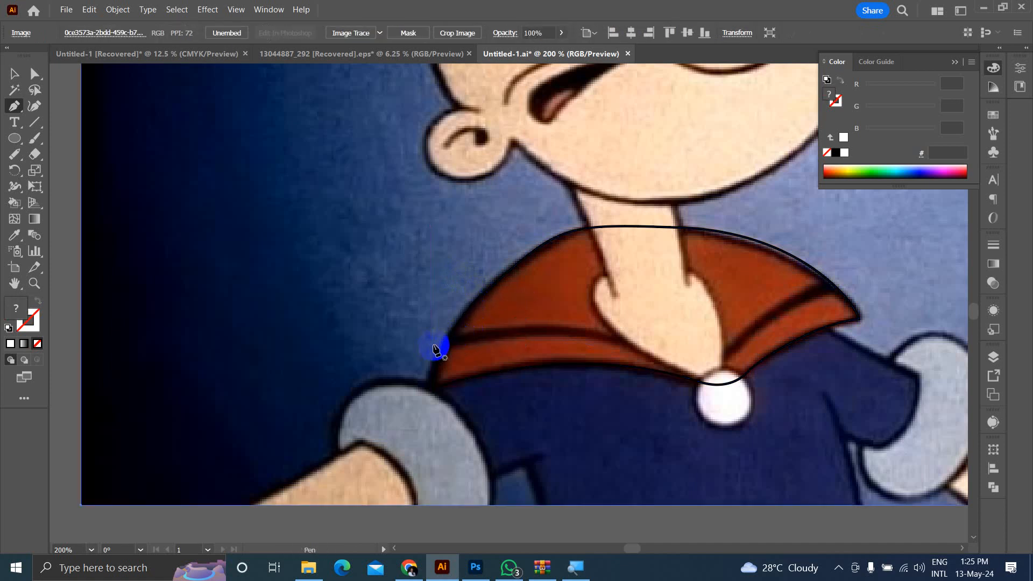
pyautogui.moveTo(449, 338); pyautogui.dragTo(518, 321)
pyautogui.moveTo(689, 360); pyautogui.dragTo(770, 411)
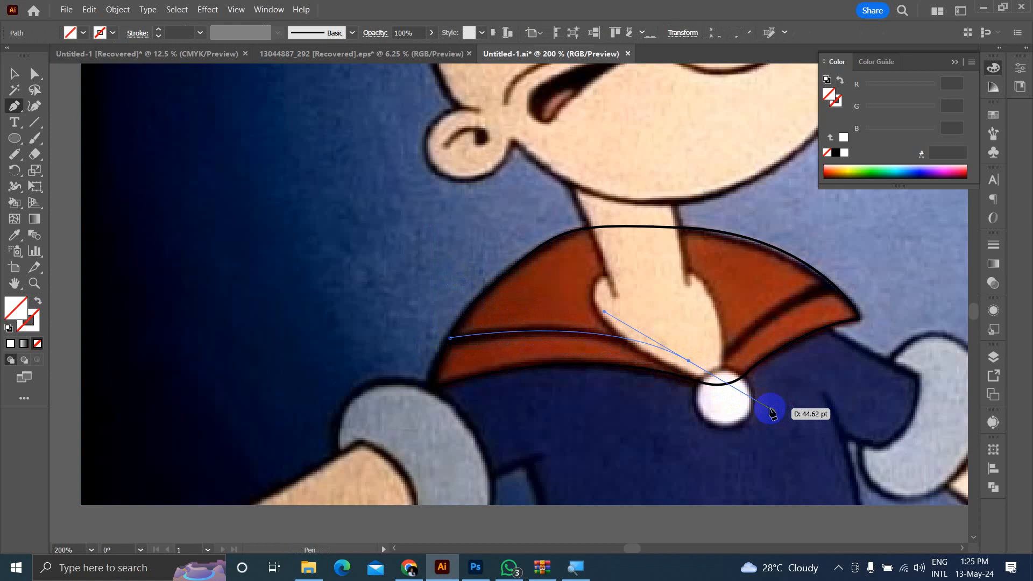
pyautogui.moveTo(684, 366); pyautogui.dragTo(692, 365)
pyautogui.click(690, 362)
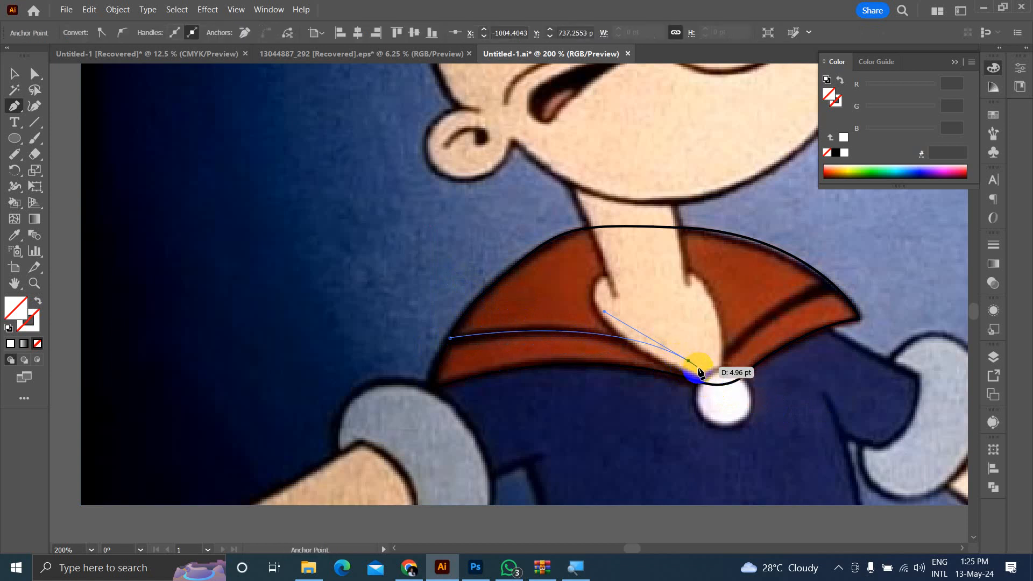
pyautogui.click(712, 368)
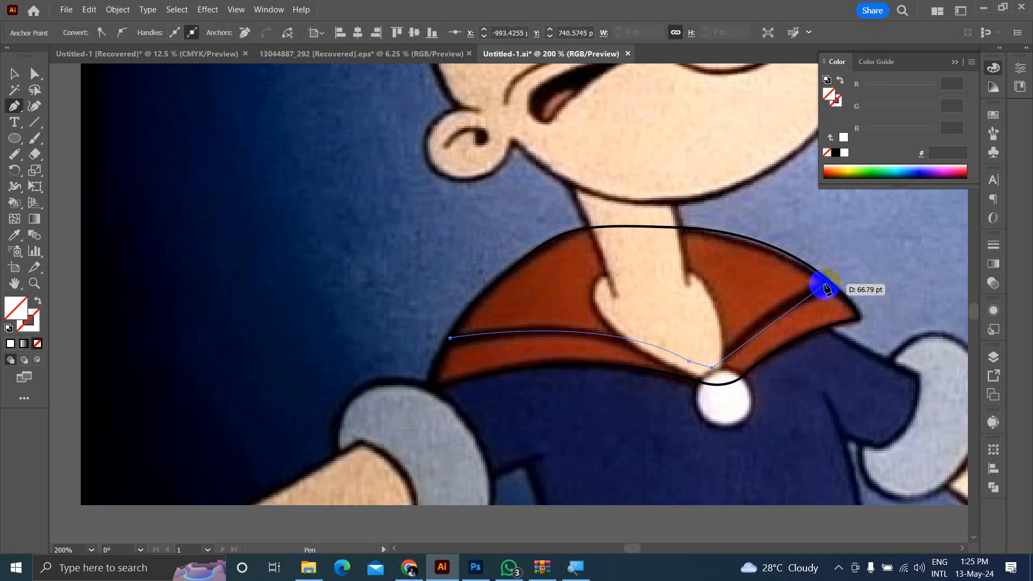
pyautogui.moveTo(833, 285); pyautogui.dragTo(895, 273)
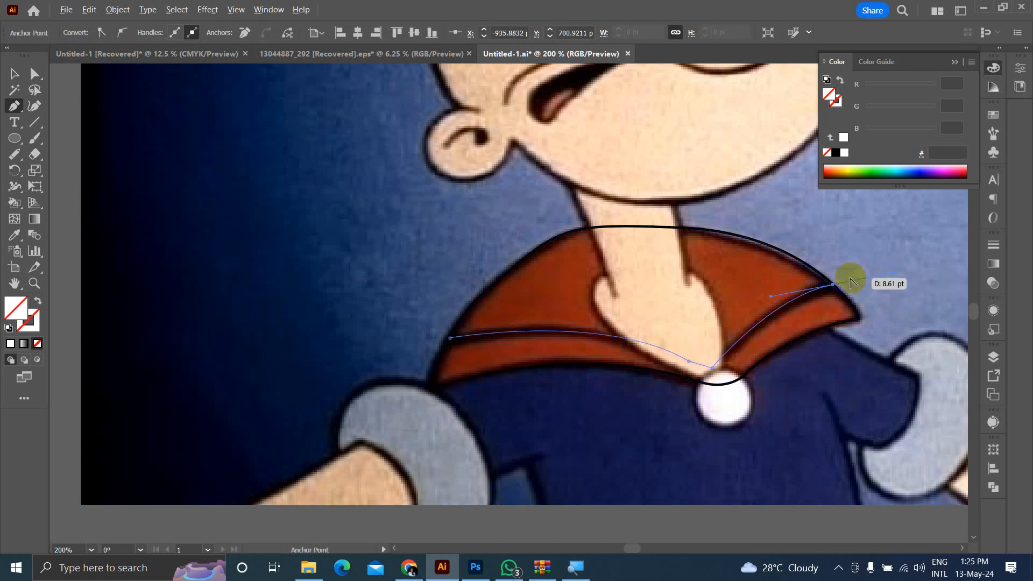
pyautogui.click(832, 284)
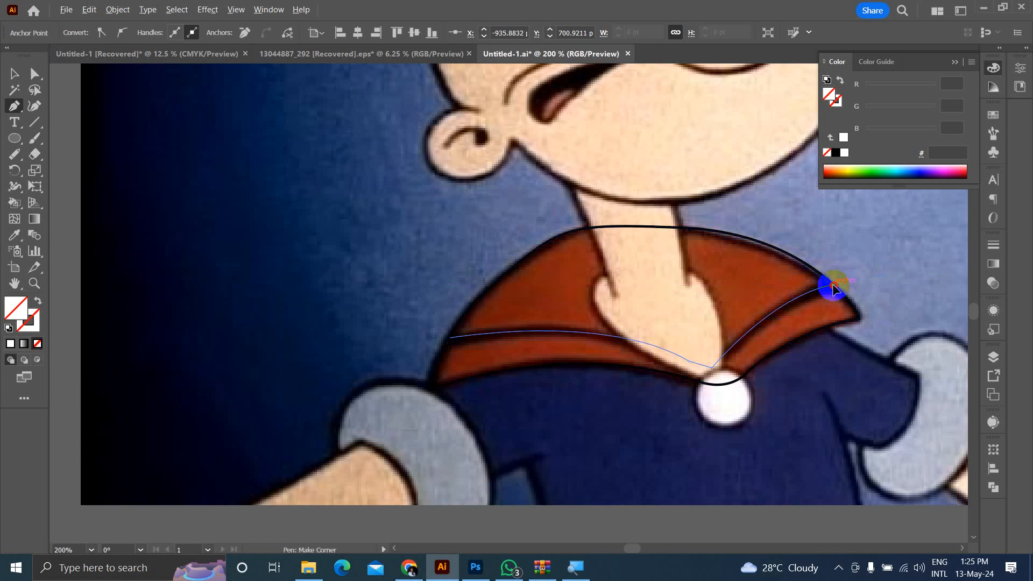
# Step: Close the stripe path along the collar's upper edge back to its left starting point and deselect it
pyautogui.click(677, 232)
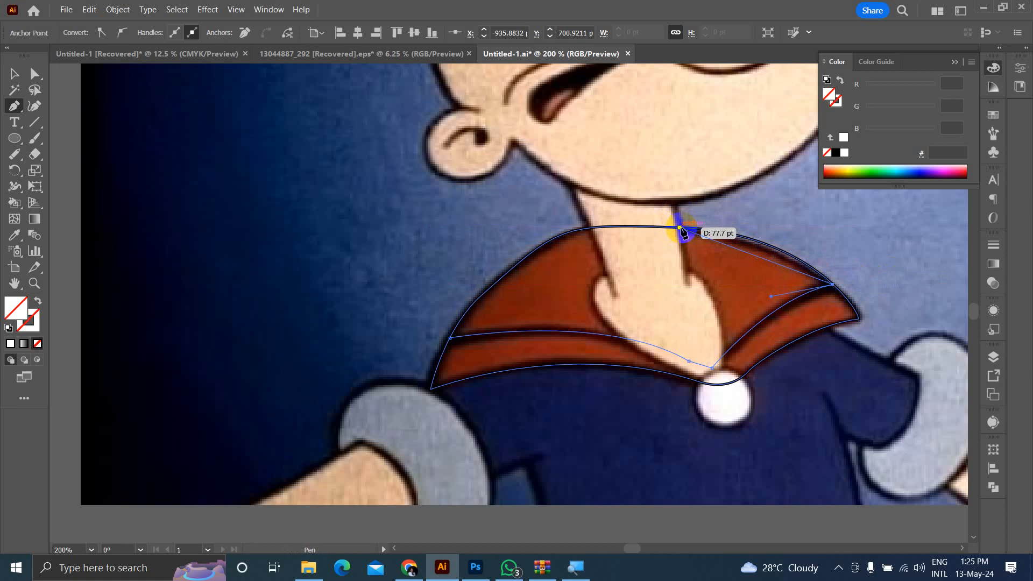
pyautogui.moveTo(680, 229); pyautogui.dragTo(451, 340)
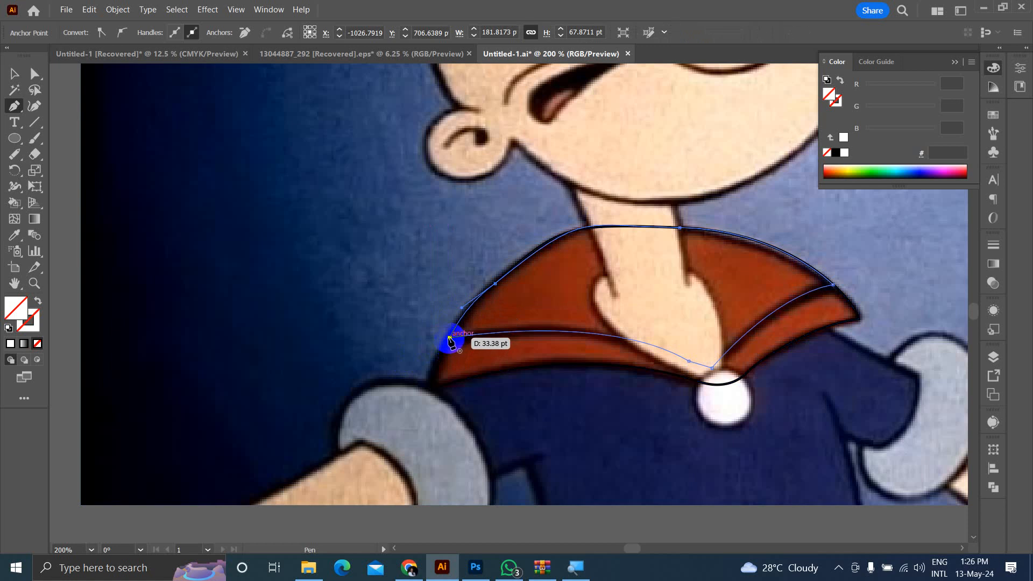
pyautogui.click(449, 337)
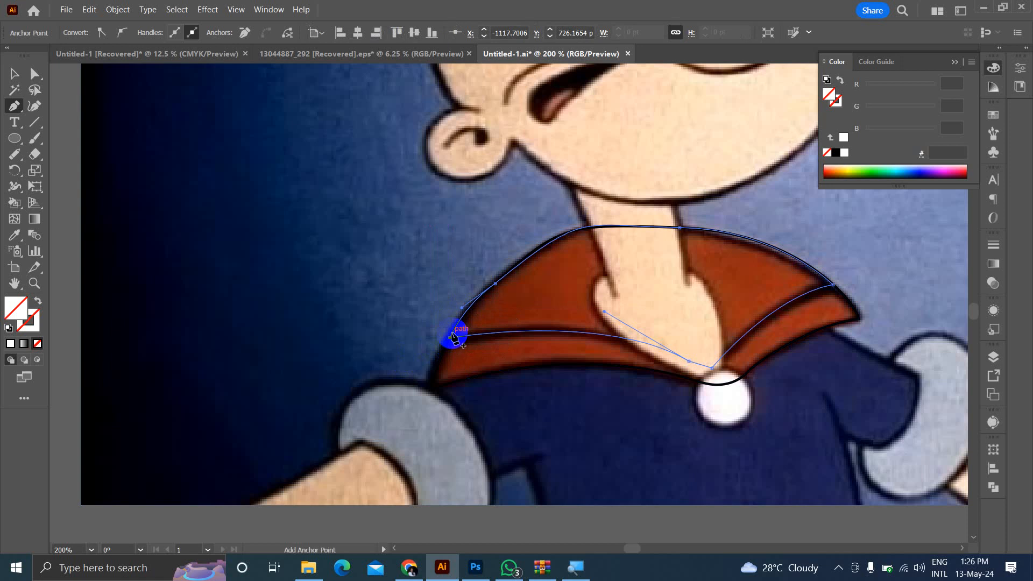
# Step: Trace the left neck line, the left bump and the V-shaped neck opening past the button up to the right bump
pyautogui.click(569, 185)
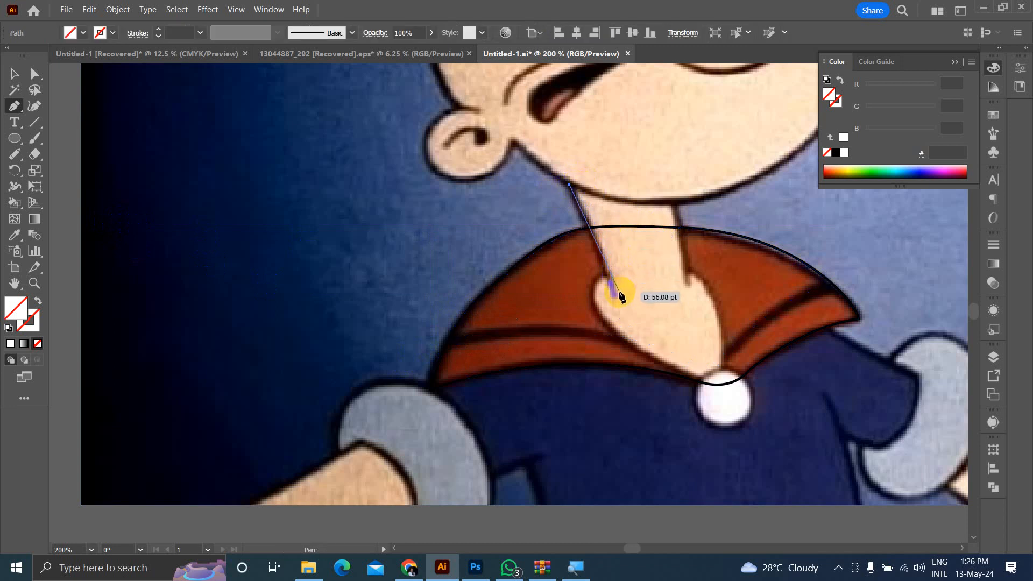
pyautogui.moveTo(616, 294); pyautogui.dragTo(627, 324)
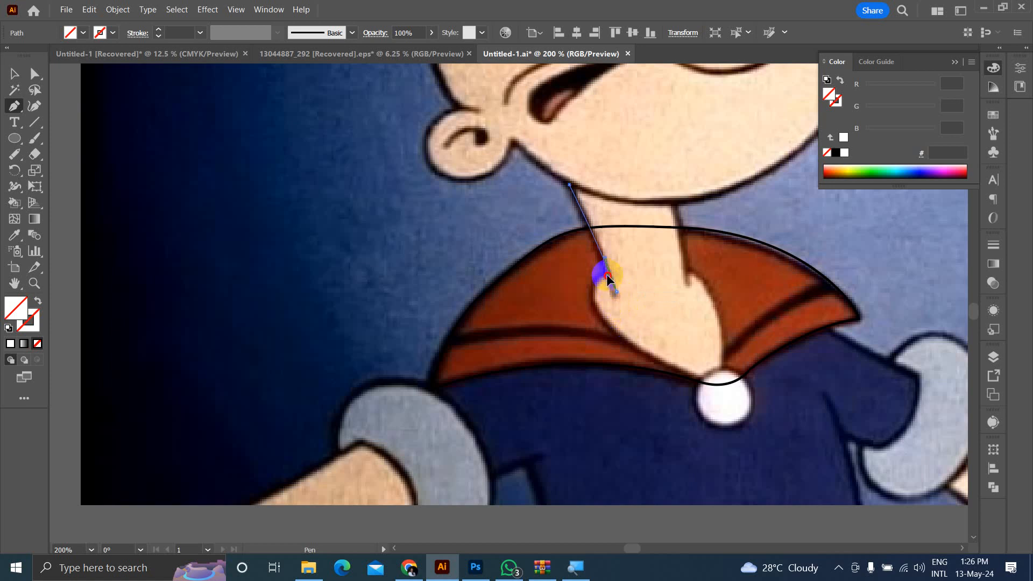
pyautogui.moveTo(603, 317); pyautogui.dragTo(631, 361)
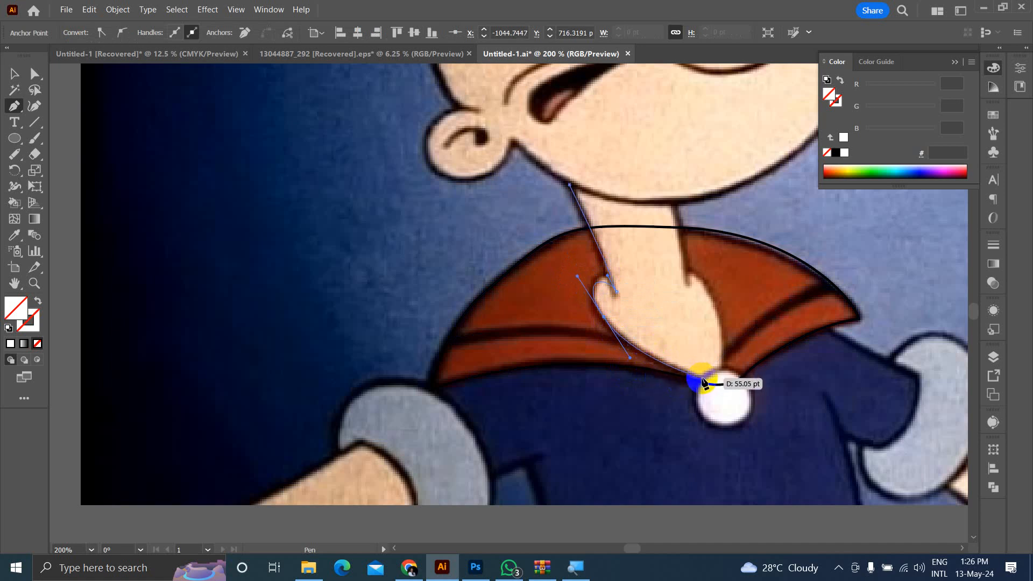
pyautogui.moveTo(712, 383); pyautogui.dragTo(721, 388)
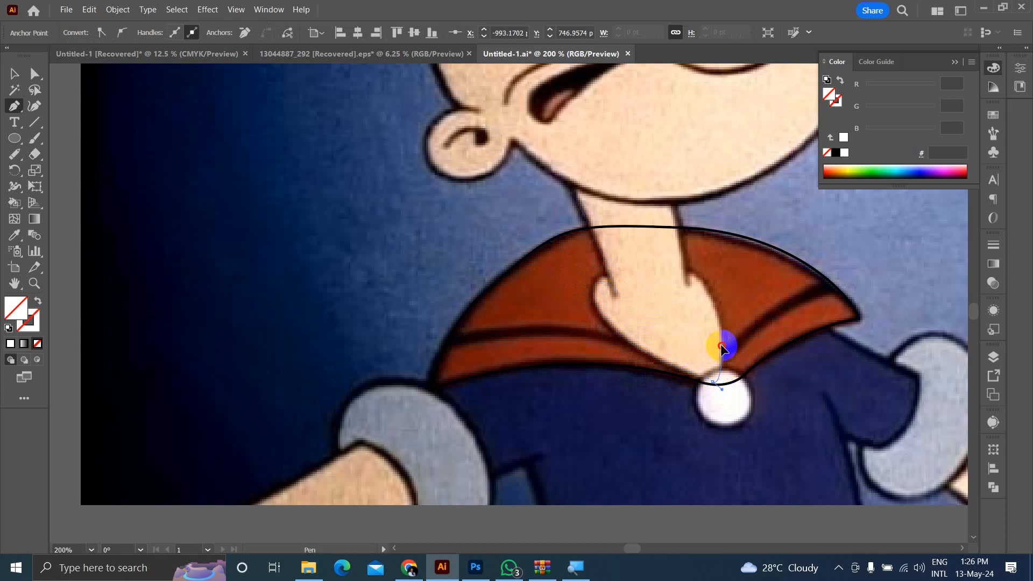
pyautogui.moveTo(723, 337); pyautogui.dragTo(674, 262)
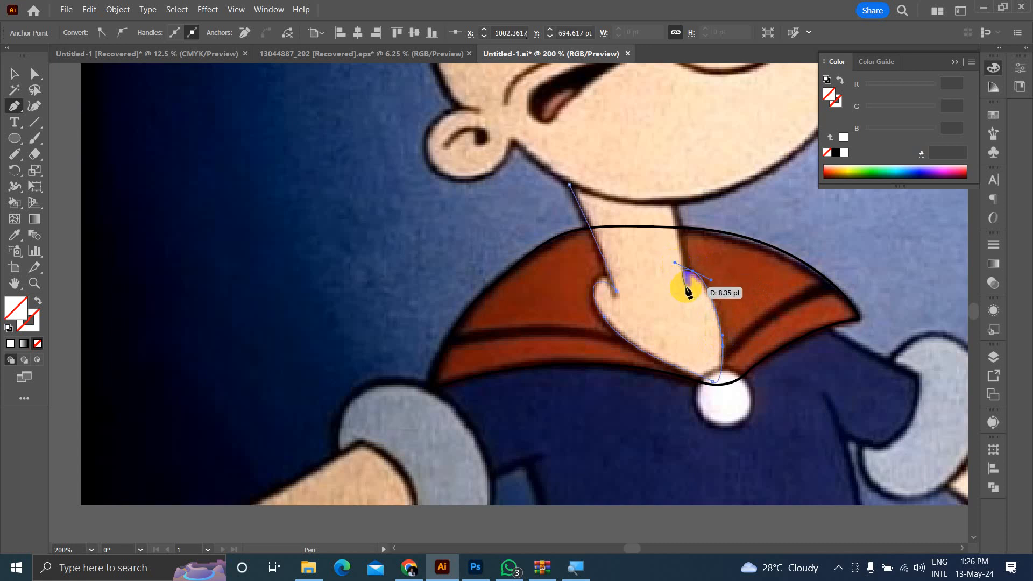
# Step: Continue the neck path from the right bump up to the chin, close it at the left neck line's top and deselect it
pyautogui.scroll(6, 691, 277)
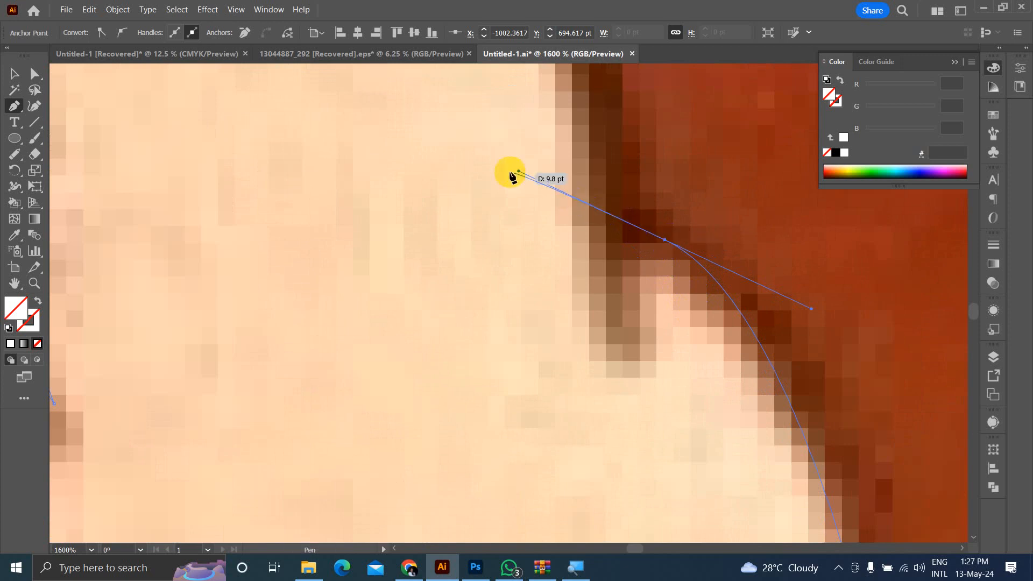
pyautogui.moveTo(518, 171); pyautogui.dragTo(638, 230)
pyautogui.moveTo(619, 368); pyautogui.dragTo(613, 359)
pyautogui.scroll(-6, 616, 340)
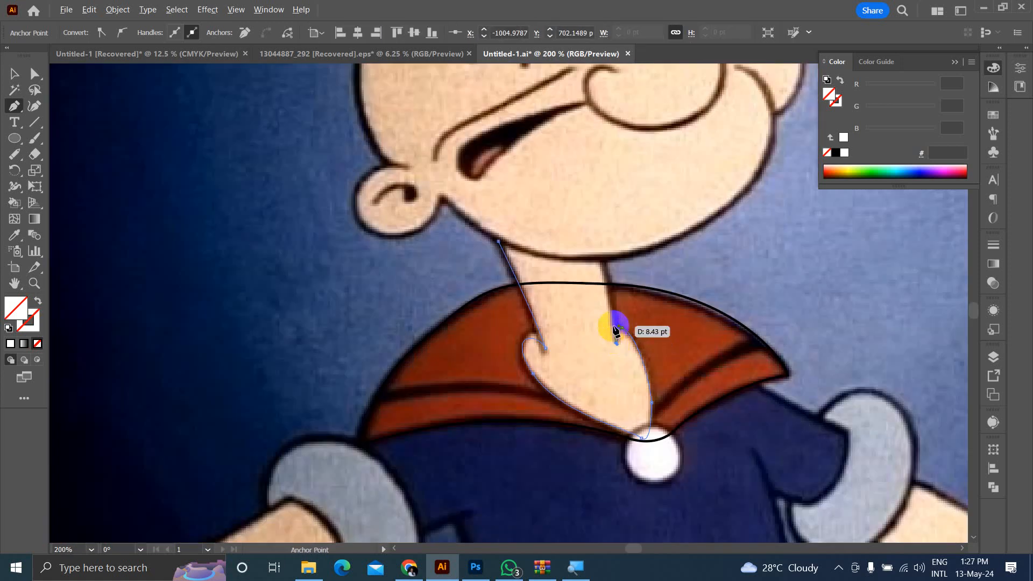
pyautogui.scroll(1, 616, 338)
pyautogui.click(601, 295)
pyautogui.click(495, 279)
pyautogui.scroll(-1, 564, 303)
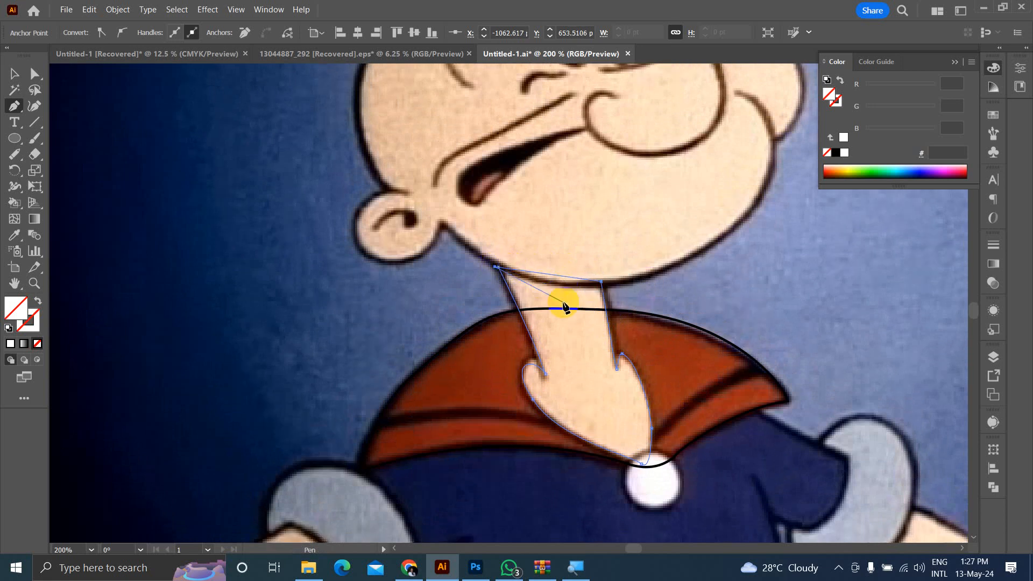
pyautogui.press('ctrl')
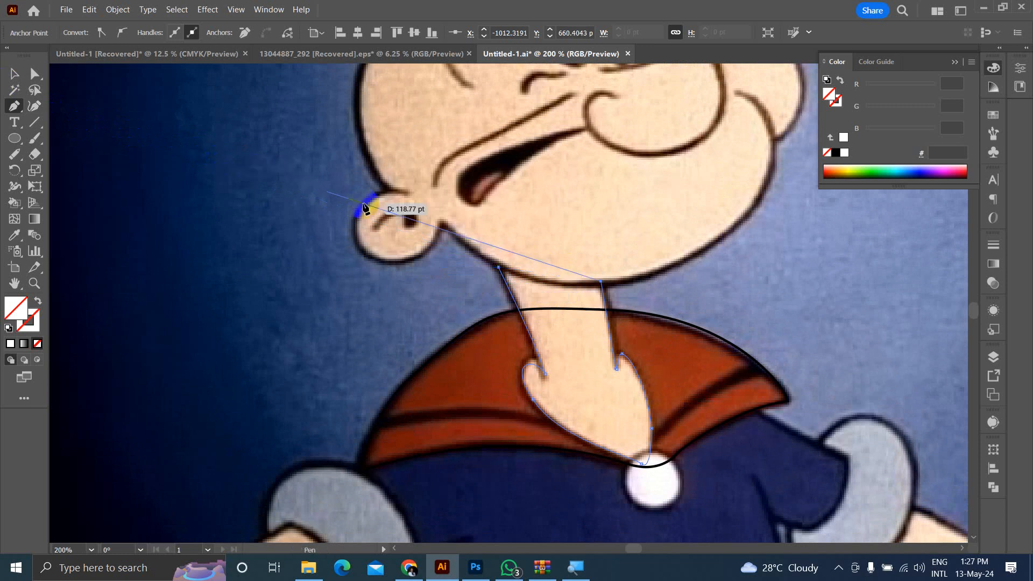
pyautogui.click(500, 269)
pyautogui.press('v')
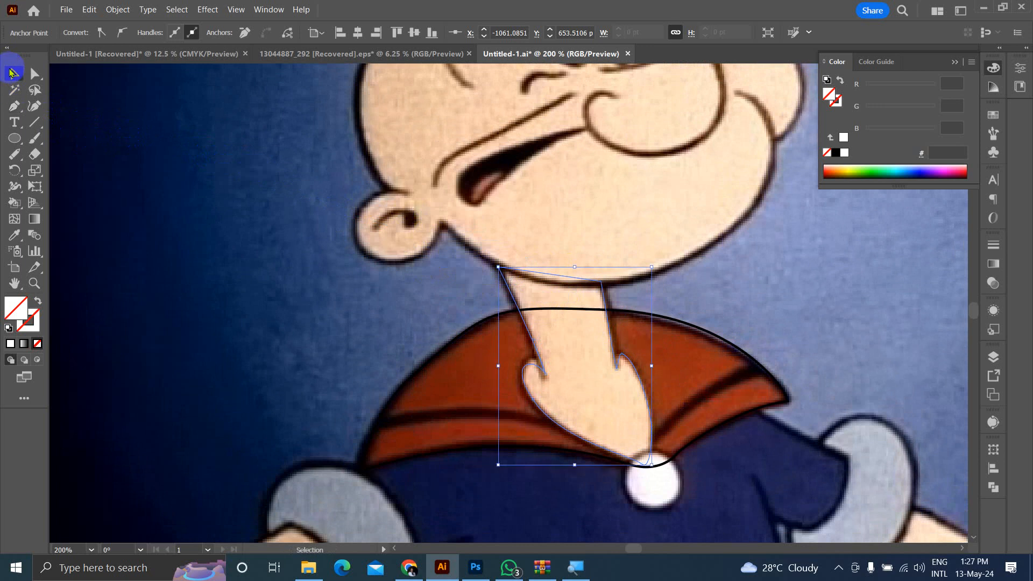
pyautogui.click(112, 193)
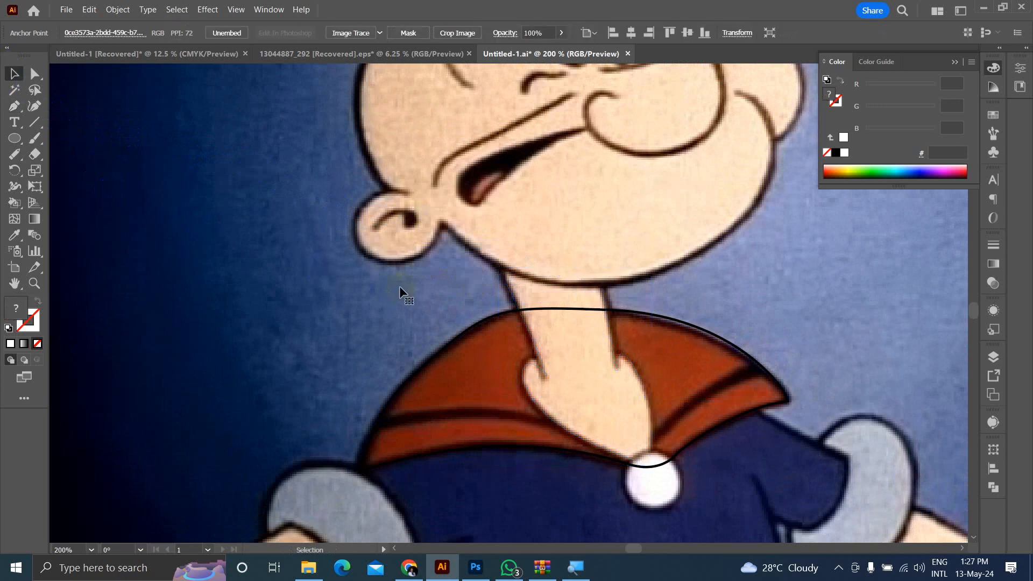
# Step: Fill the neck shape with the photo's skin tone and the collar shape with the photo's red-brown 87260E using the Eyedropper
pyautogui.click(511, 293)
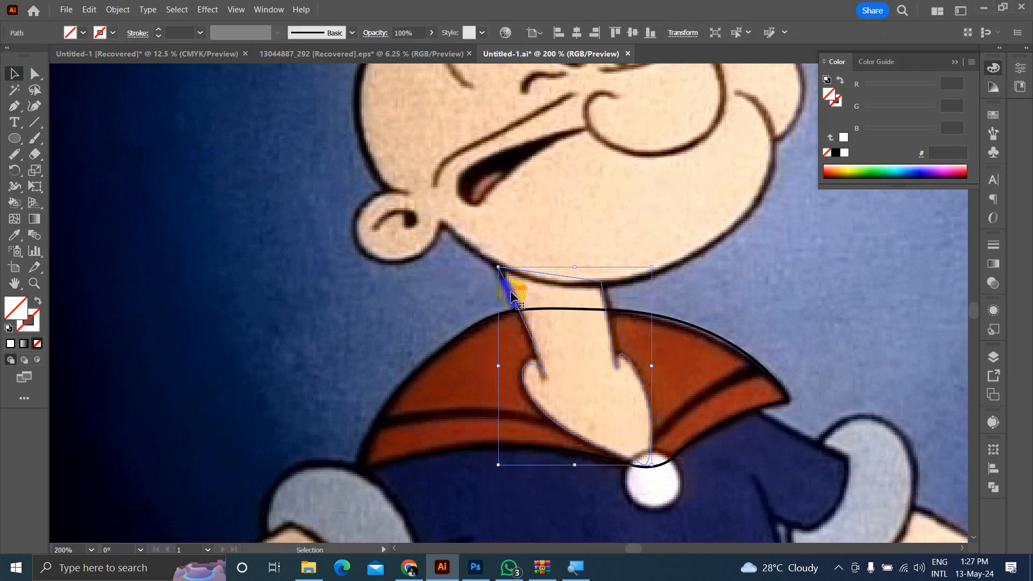
pyautogui.press('i')
pyautogui.click(574, 335)
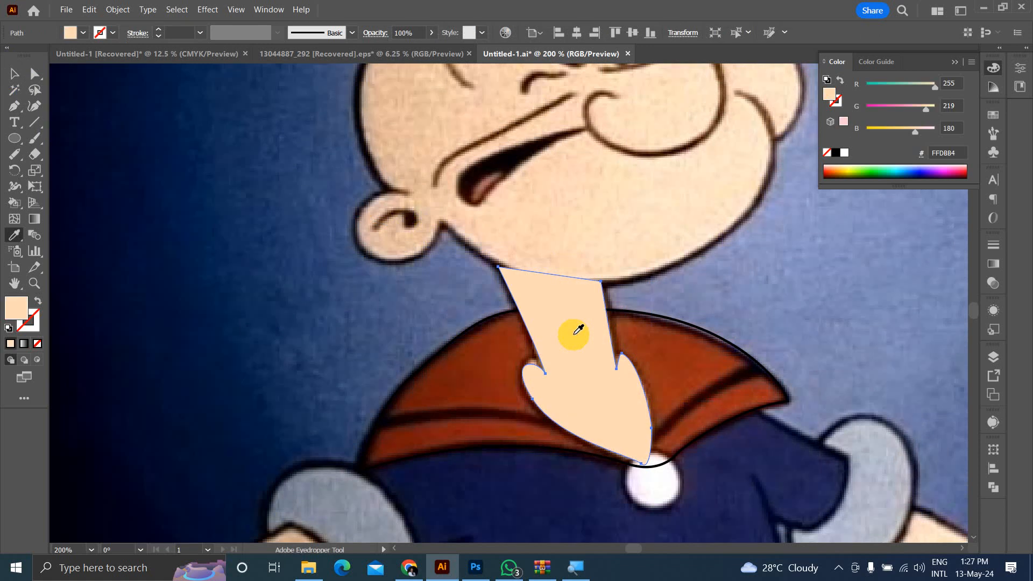
pyautogui.press('ctrl')
pyautogui.keyDown('ctrl'); pyautogui.click(480, 323); pyautogui.keyUp('ctrl')
pyautogui.click(495, 358)
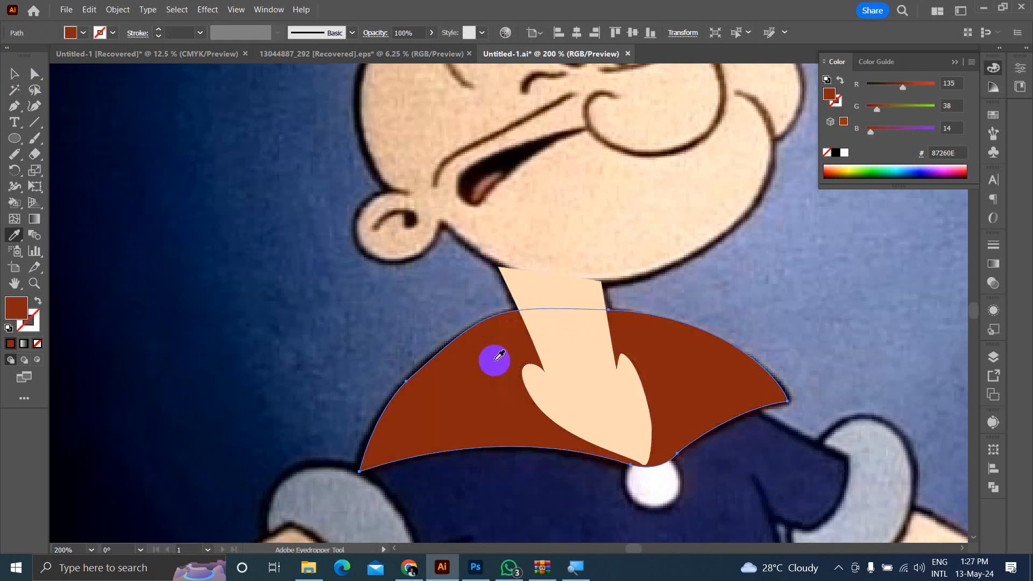
# Step: Give the collar's stripe path a 1 pt black stroke and clear the selection
pyautogui.keyDown('ctrl'); pyautogui.click(461, 390); pyautogui.keyUp('ctrl')
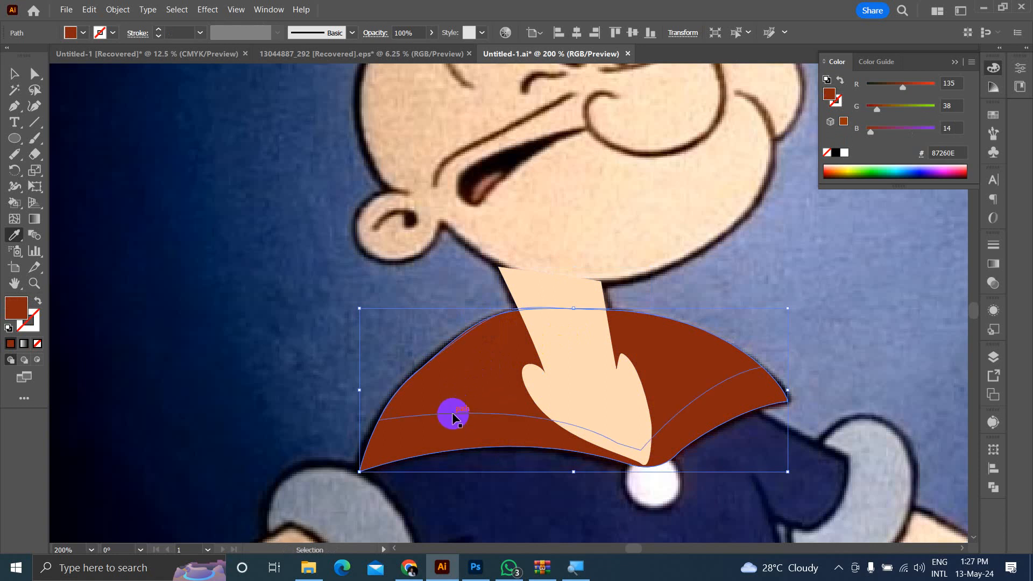
pyautogui.keyDown('ctrl'); pyautogui.click(453, 412); pyautogui.keyUp('ctrl')
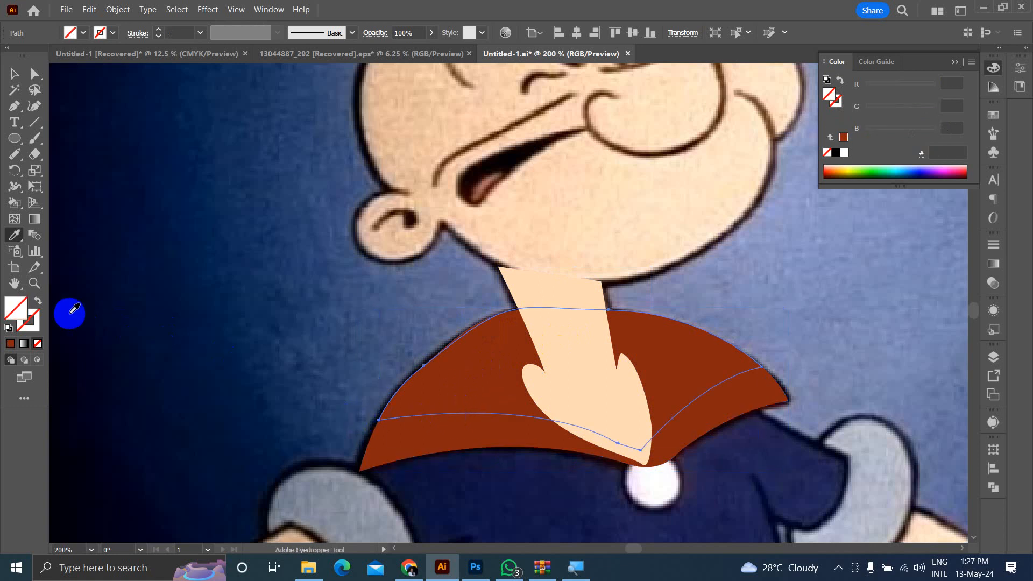
pyautogui.click(30, 325)
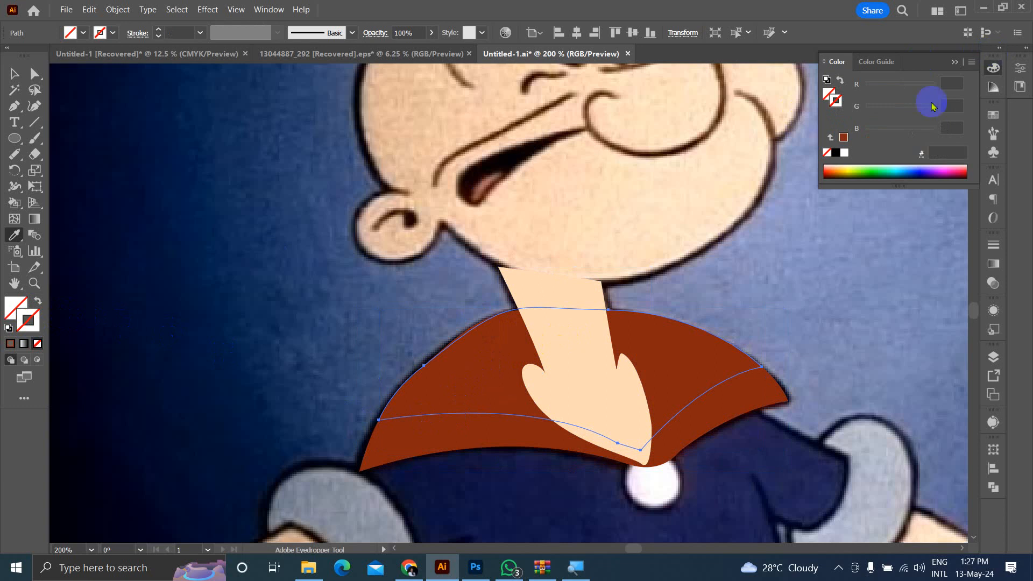
pyautogui.click(836, 153)
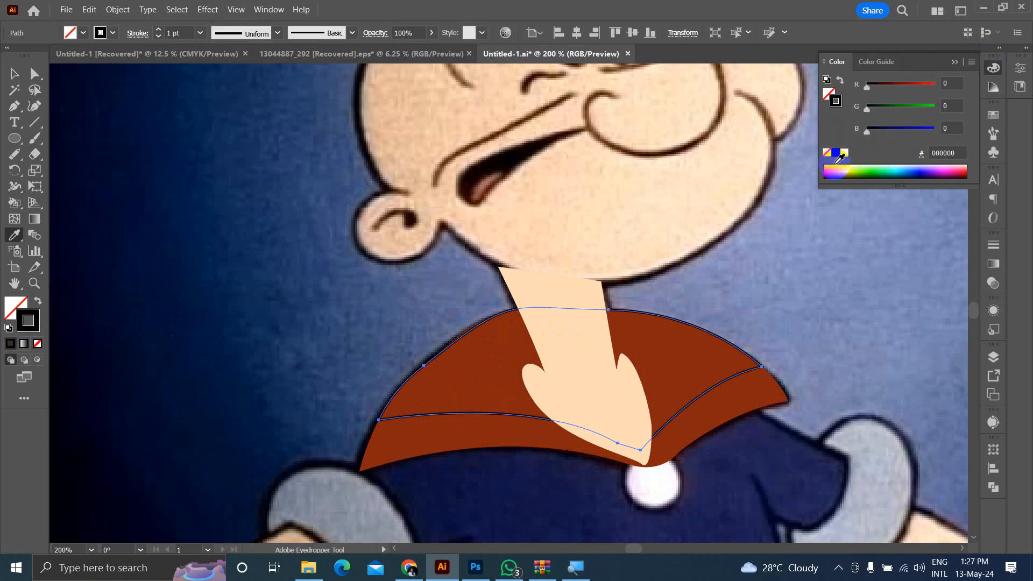
pyautogui.keyDown('ctrl'); pyautogui.click(751, 278); pyautogui.keyUp('ctrl')
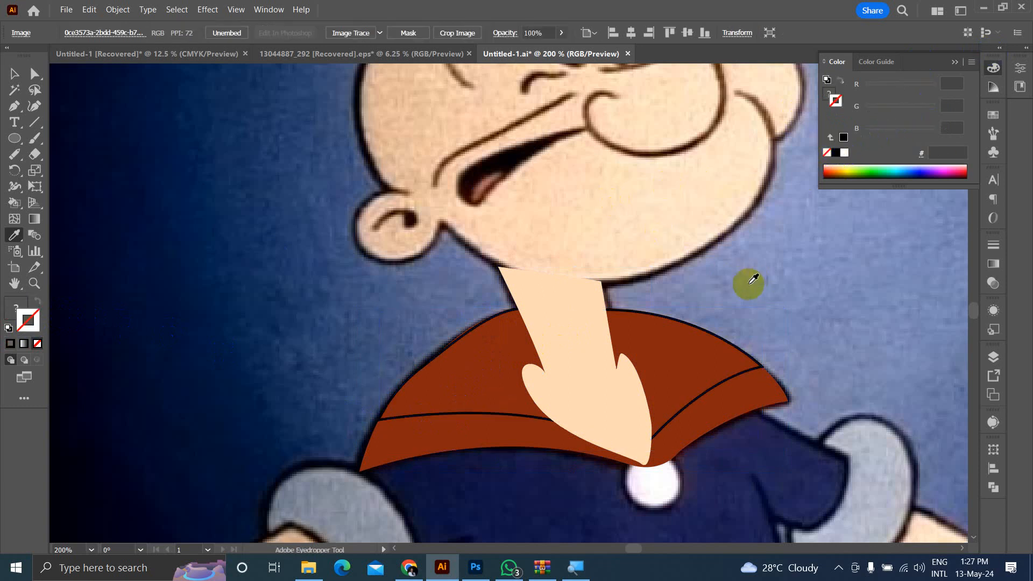
# Step: Move the collar, the stripe path and the neck shape aside in turn, undoing each move
pyautogui.scroll(-5, 748, 284)
pyautogui.scroll(5, 771, 284)
pyautogui.scroll(-1, 765, 277)
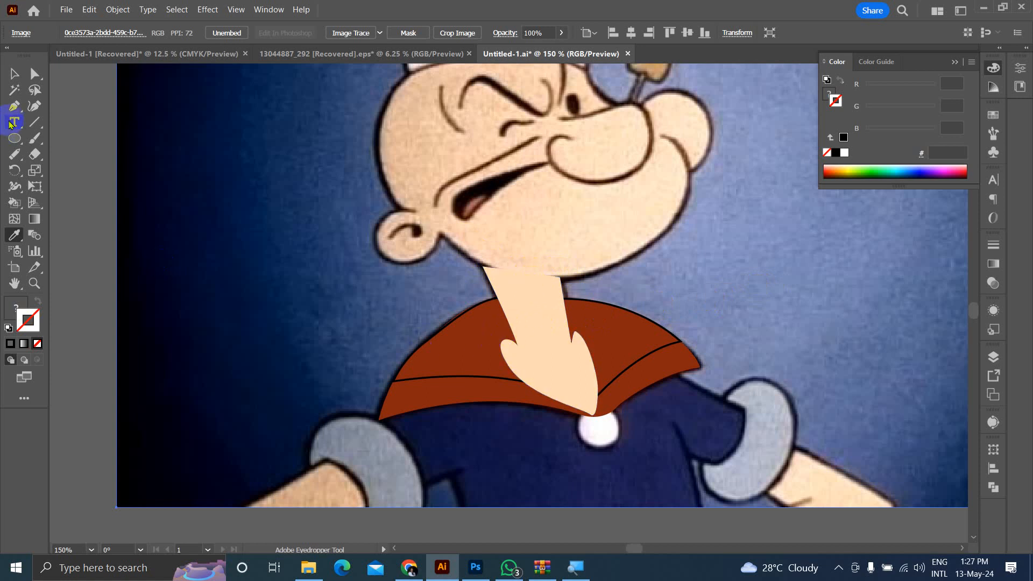
pyautogui.press('v')
pyautogui.moveTo(498, 395); pyautogui.dragTo(461, 458)
pyautogui.hotkey('ctrl', 'z')
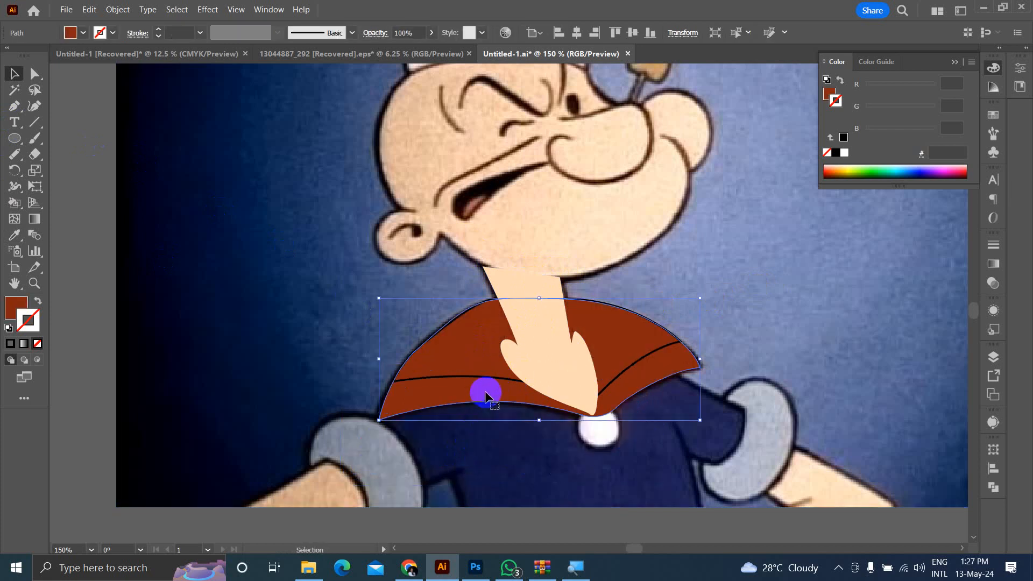
pyautogui.moveTo(481, 377); pyautogui.dragTo(427, 481)
pyautogui.hotkey('ctrl', 'z')
pyautogui.moveTo(541, 344); pyautogui.dragTo(363, 337)
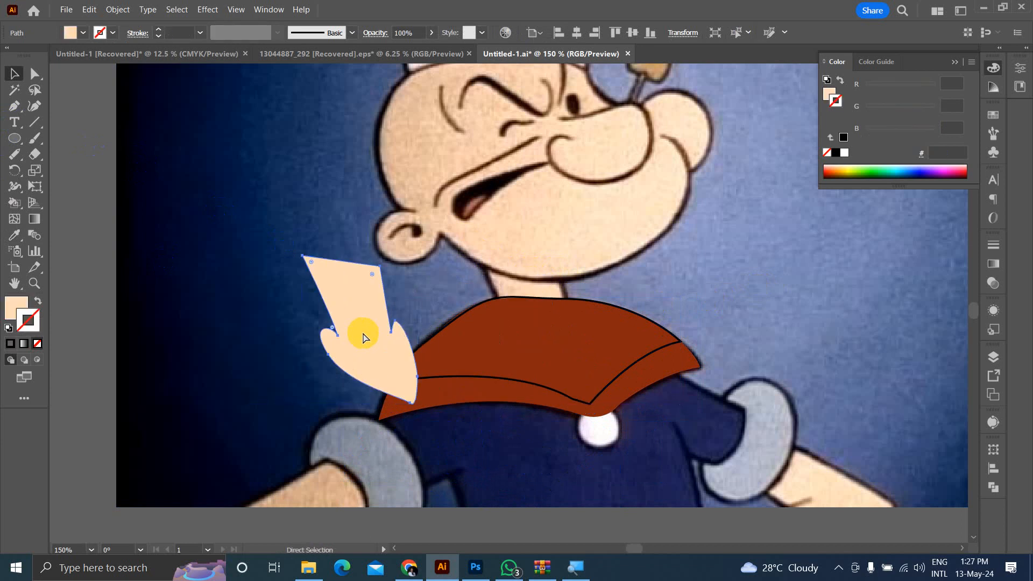
pyautogui.hotkey('ctrl', 'z')
pyautogui.click(430, 314)
pyautogui.scroll(-5, 431, 315)
pyautogui.scroll(6, 444, 313)
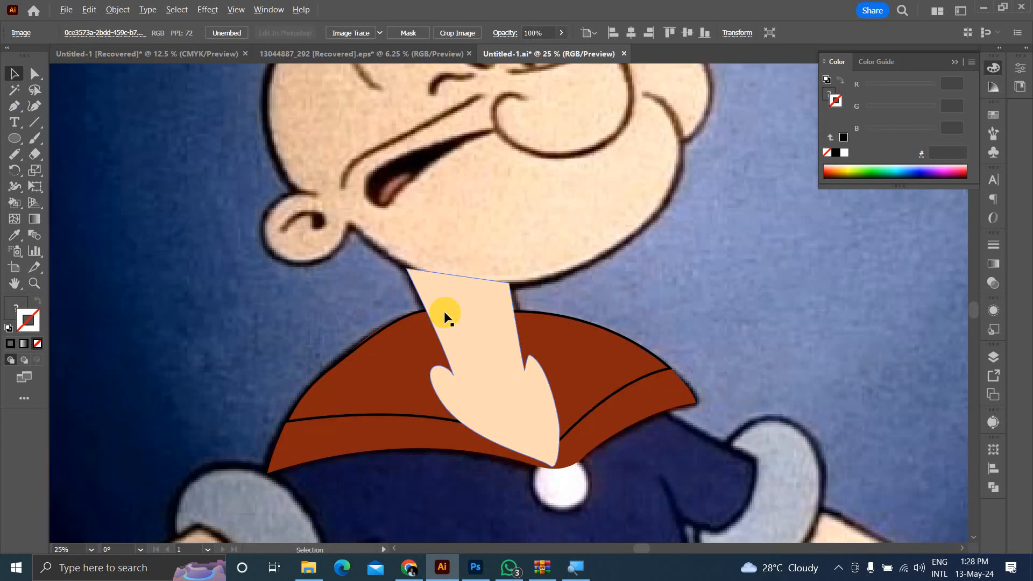
pyautogui.scroll(1, 445, 313)
pyautogui.scroll(-2, 368, 199)
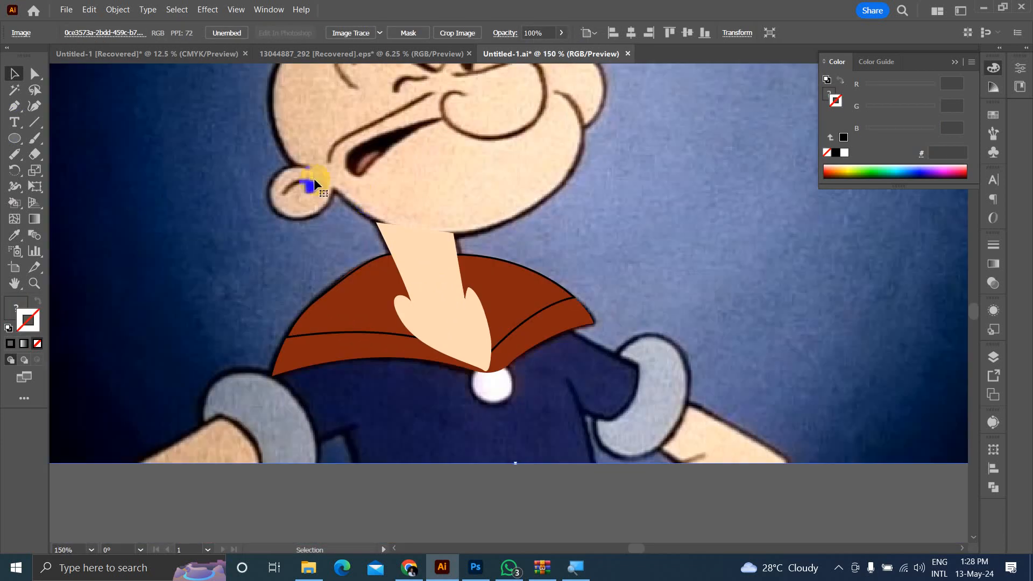
pyautogui.scroll(2, 315, 182)
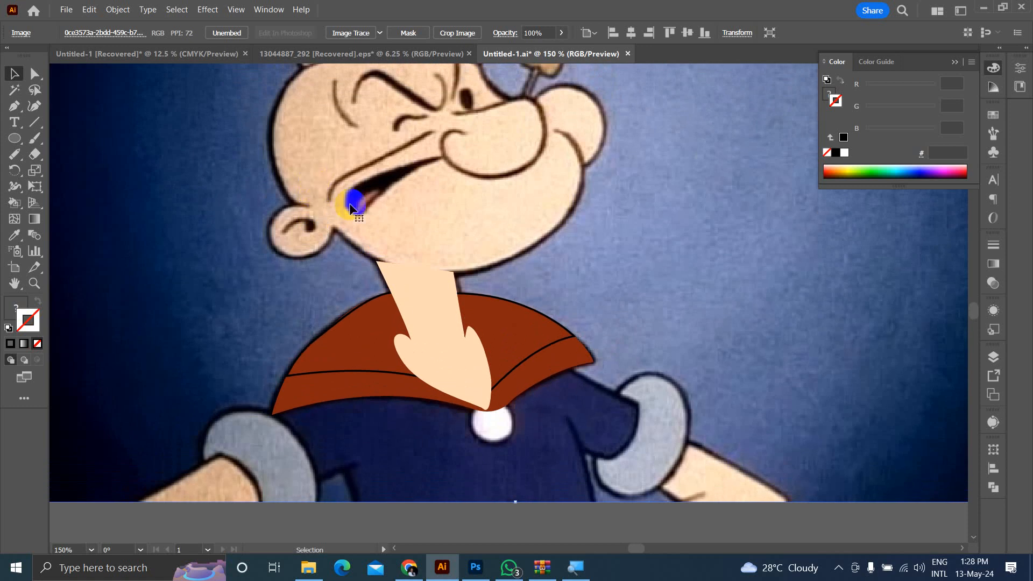
# Step: Examine the coloured Popeye drawing and its line-only version beside the reference photo, and deselect the photo
pyautogui.scroll(-5, 348, 195)
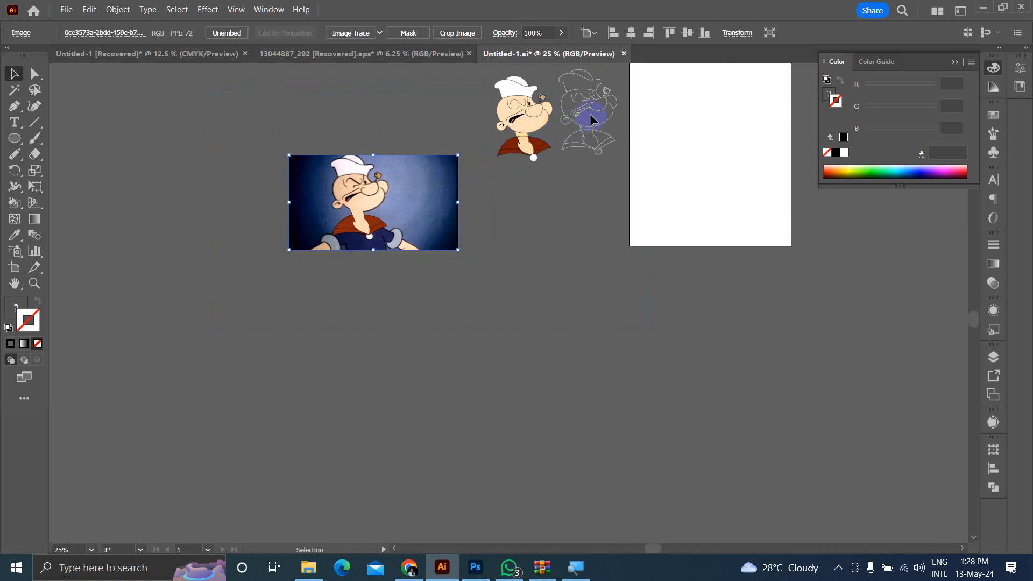
pyautogui.scroll(3, 596, 112)
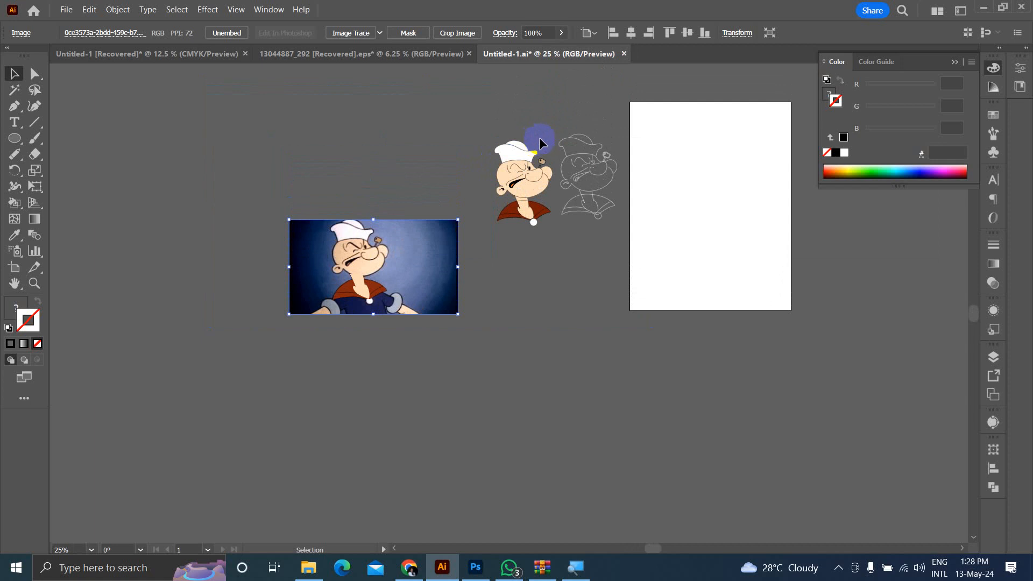
pyautogui.scroll(2, 565, 124)
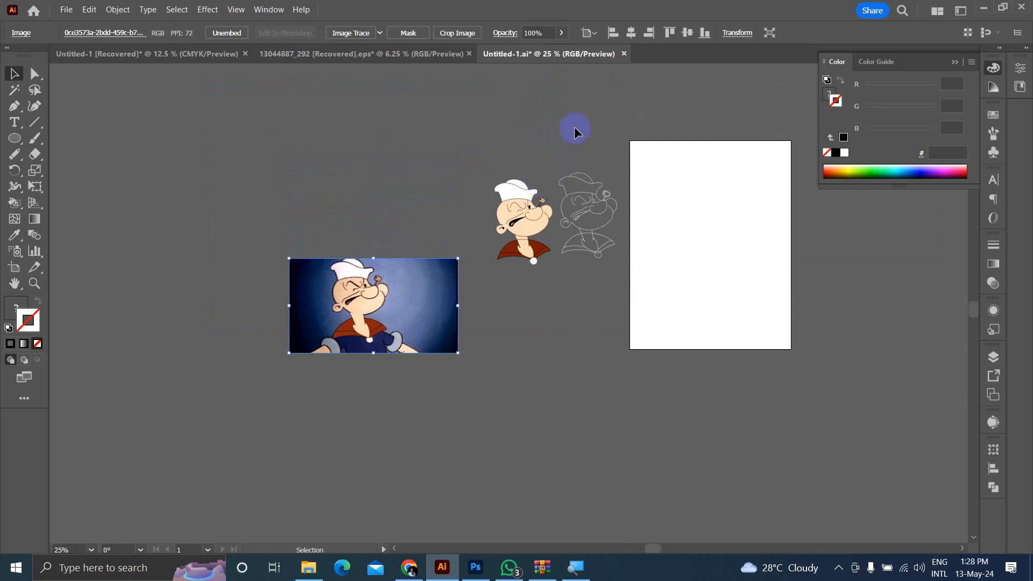
pyautogui.scroll(5, 331, 309)
pyautogui.scroll(-5, 366, 309)
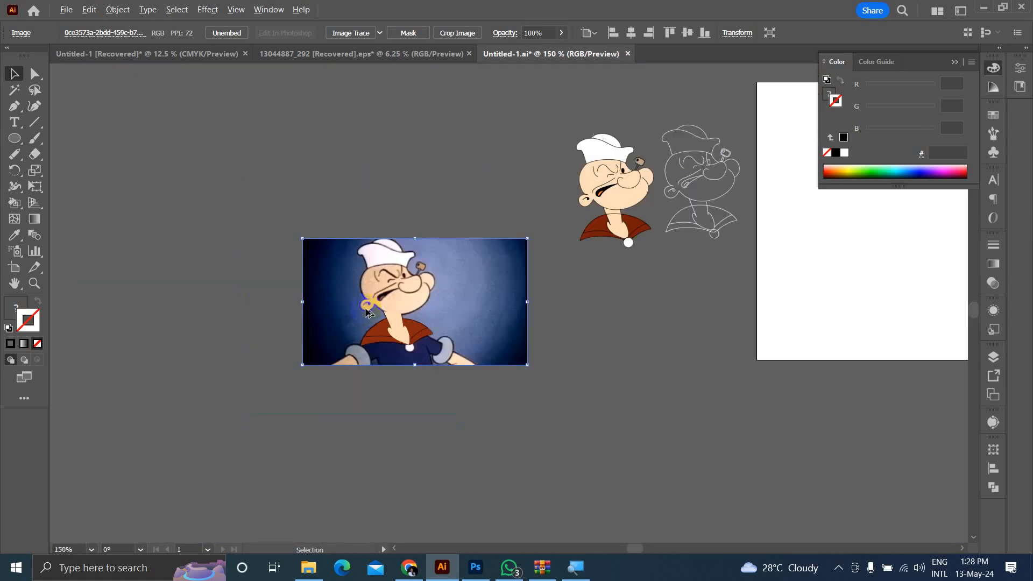
pyautogui.scroll(3, 678, 212)
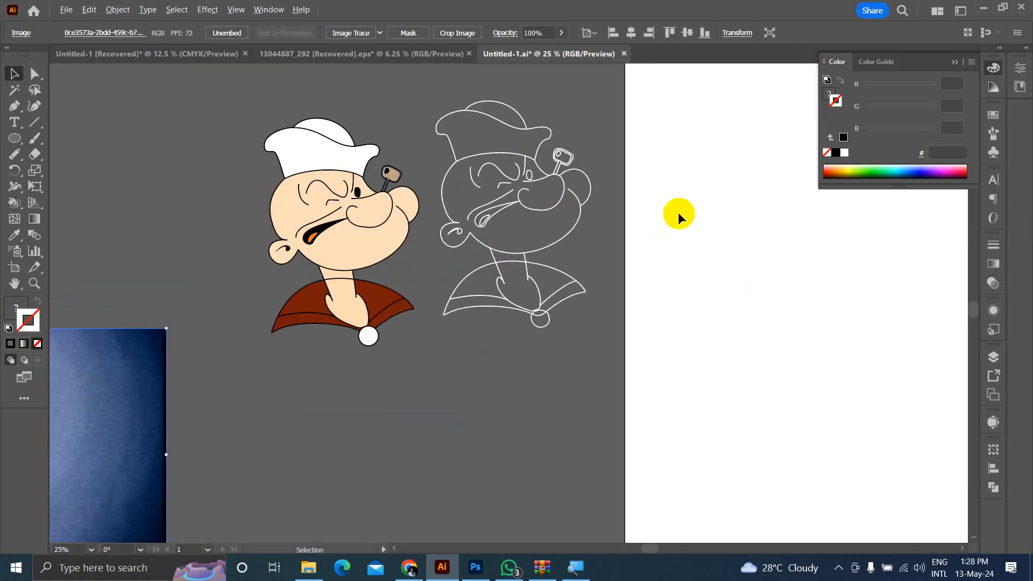
pyautogui.click(559, 192)
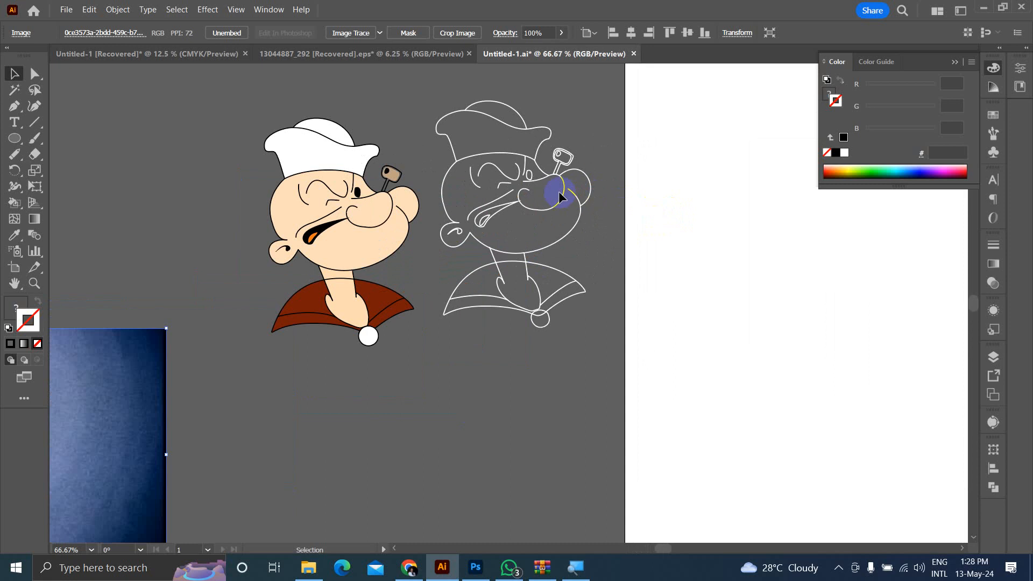
pyautogui.click(562, 204)
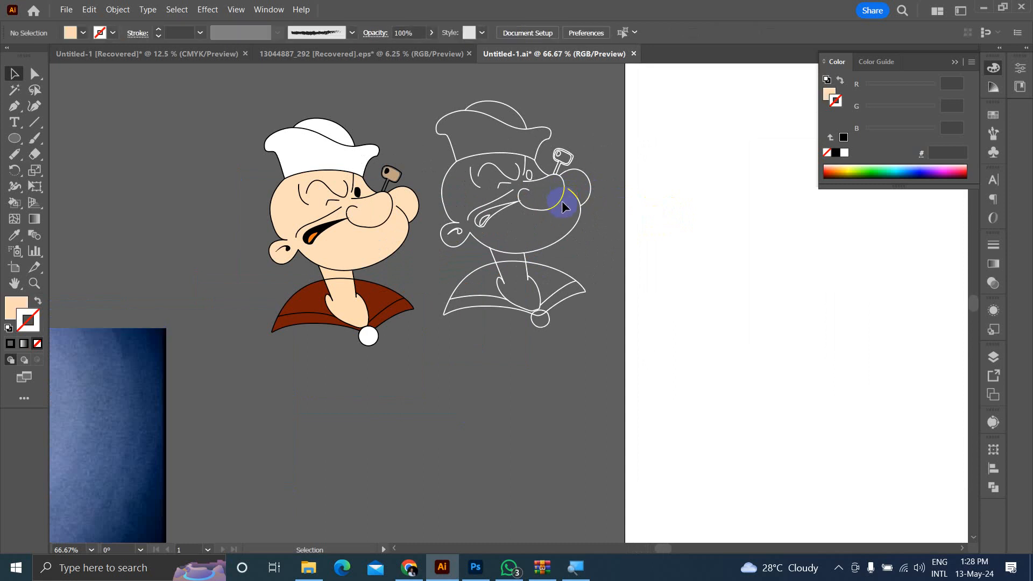